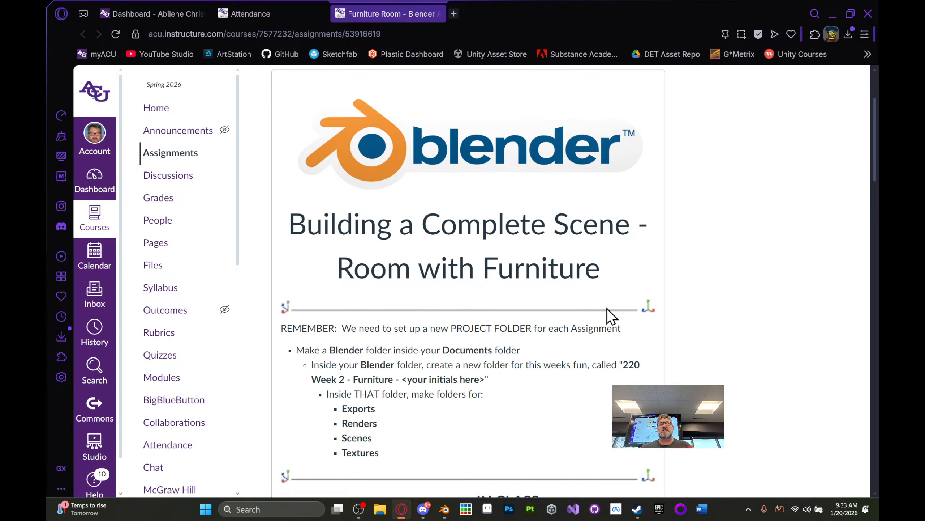
- Read the project folder instructions on the Furniture Room assignment page and switch to Blender
scroll(613, 306, down, 3)
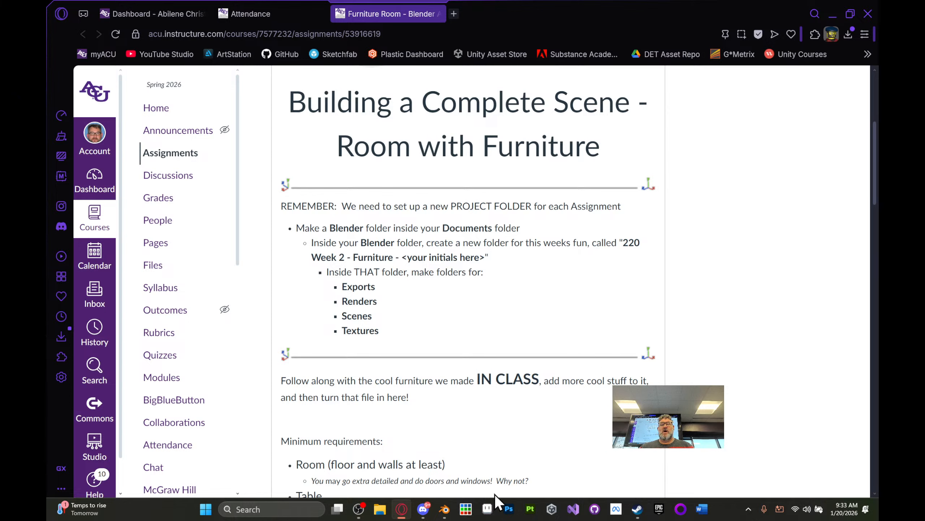
mouse_move(444, 515)
click(452, 485)
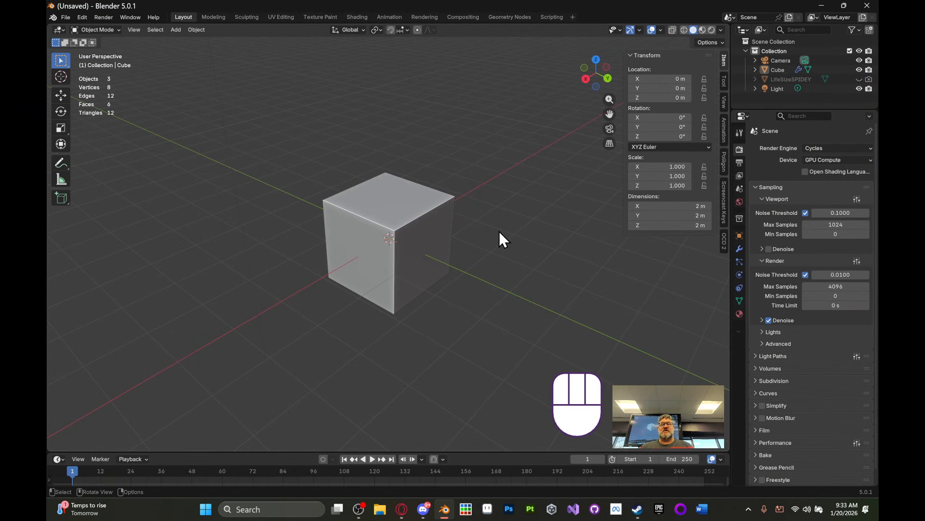
middle_drag(499, 232, 495, 225)
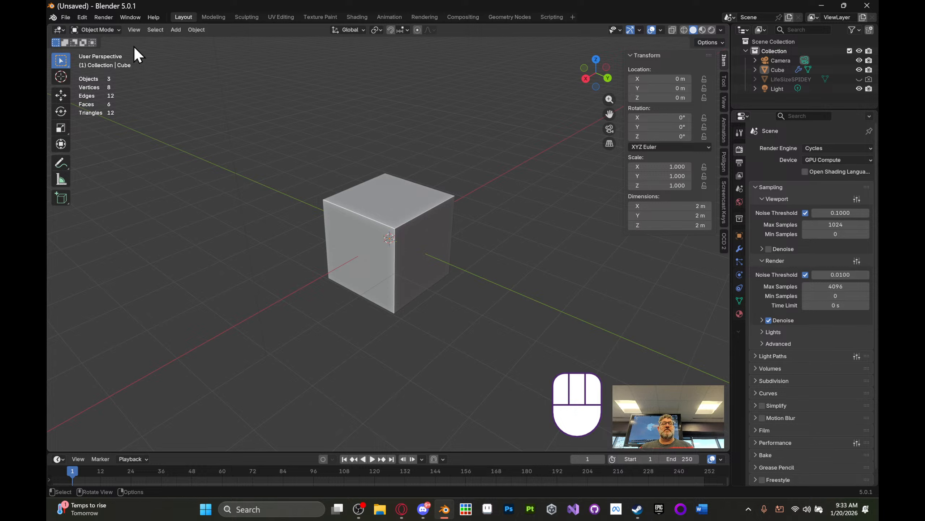
- Start saving the scene as a new file and browse to the 220-2026 folder inside the Blender documents folder
click(63, 18)
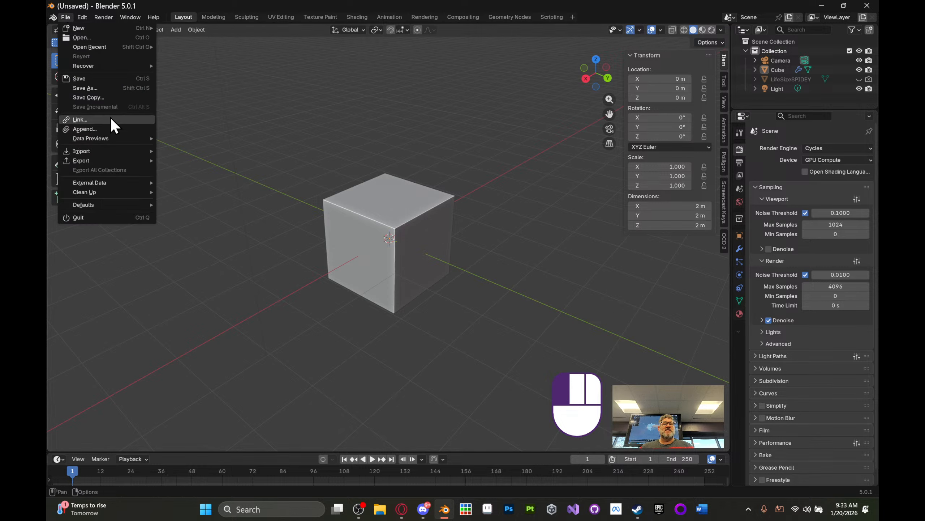
click(104, 88)
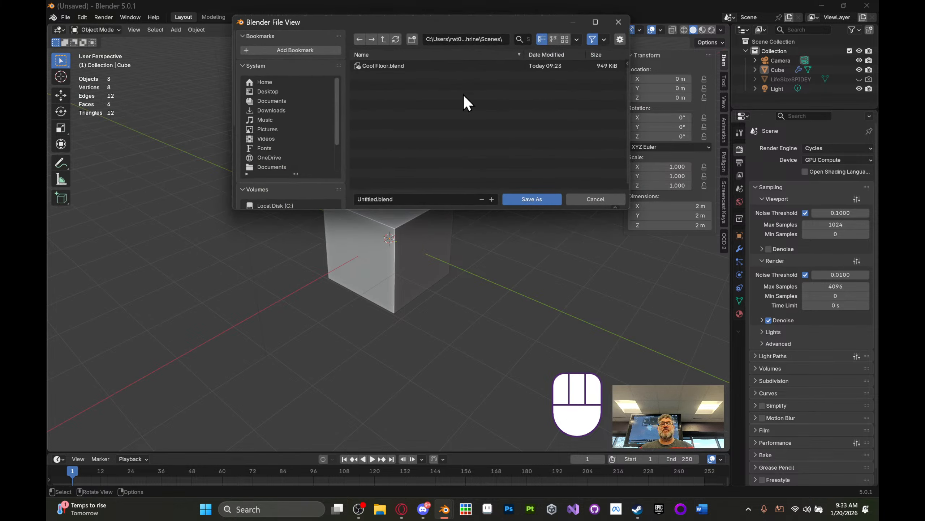
click(380, 39)
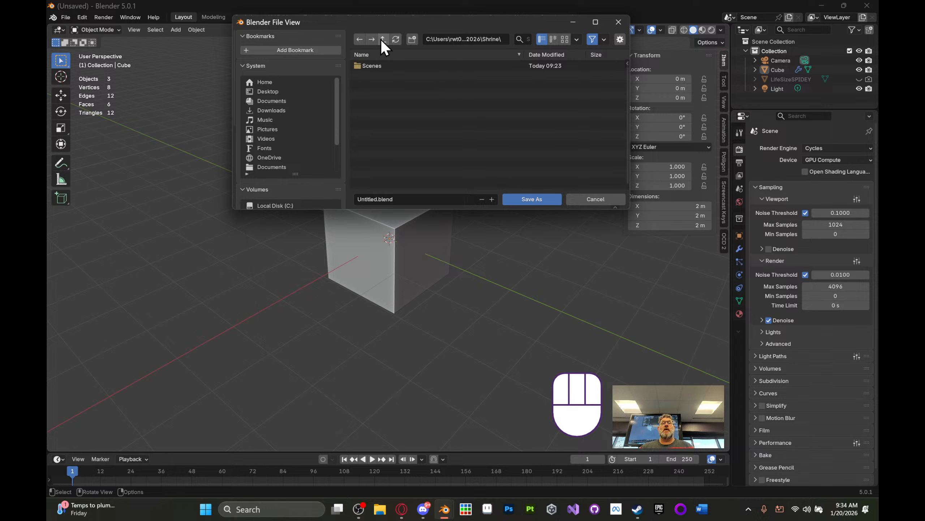
click(380, 39)
click(381, 39)
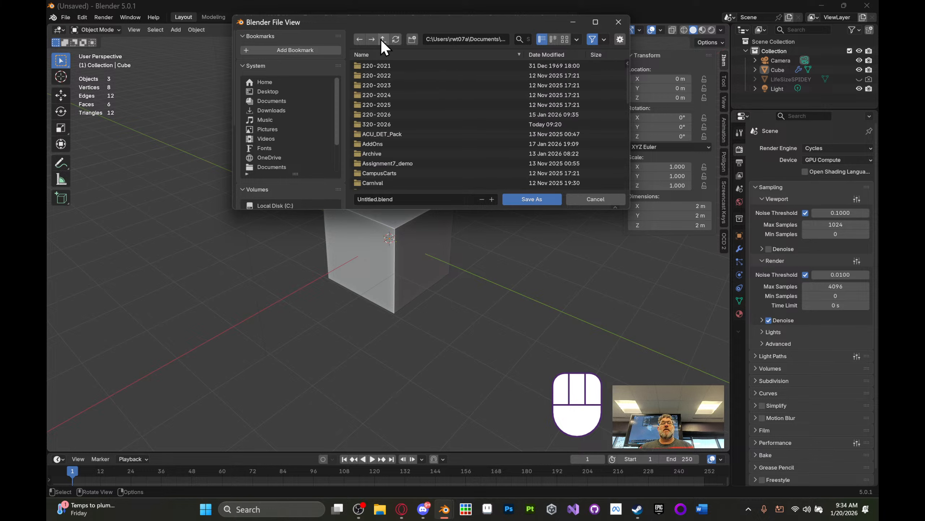
double_click(395, 115)
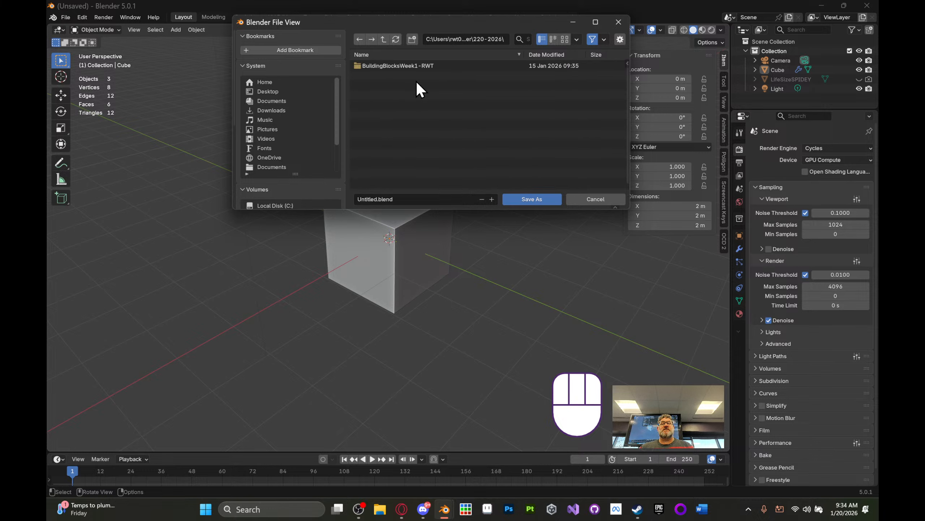
- Create a project folder named Furniture-RWT inside 220-2026 and open it
click(408, 44)
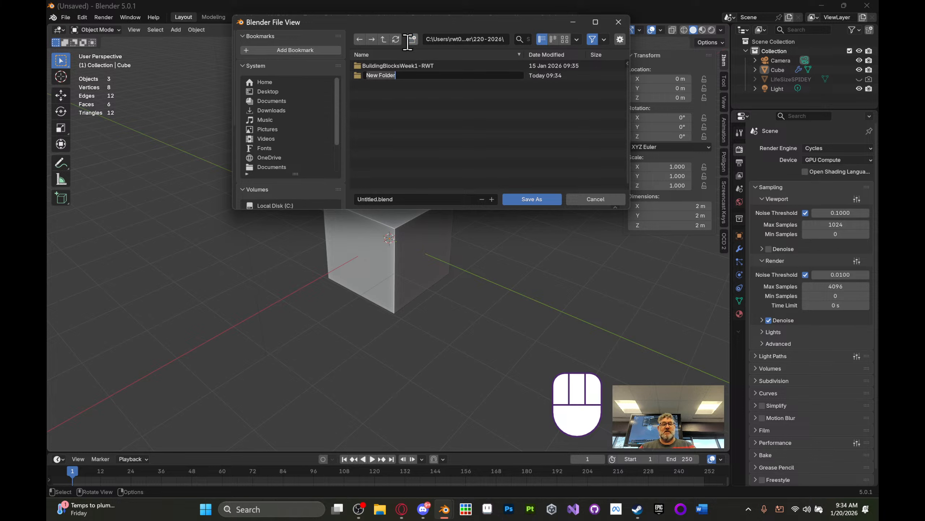
text(Furniture)
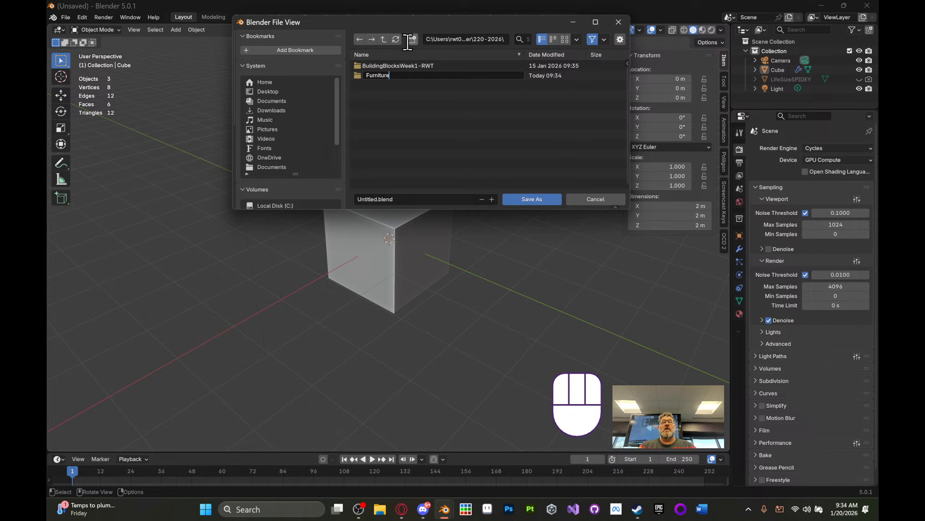
text(-RWT)
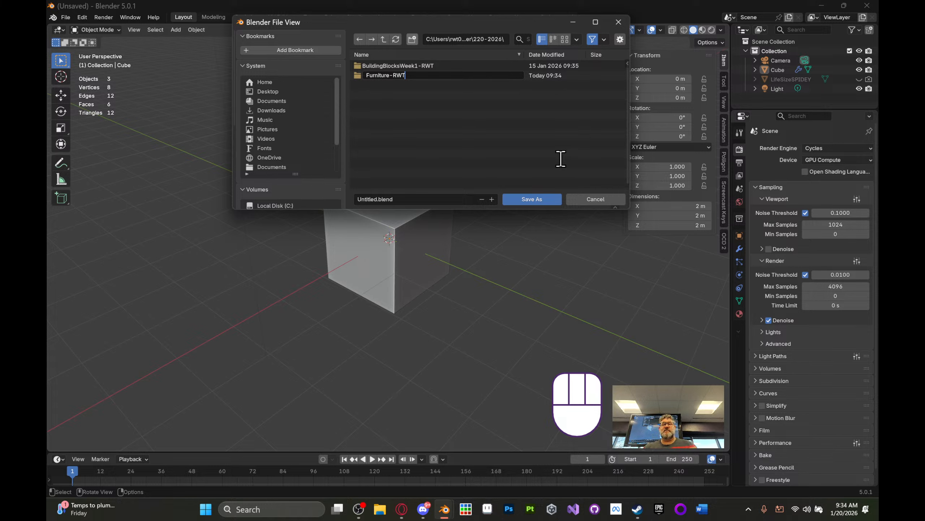
click(536, 199)
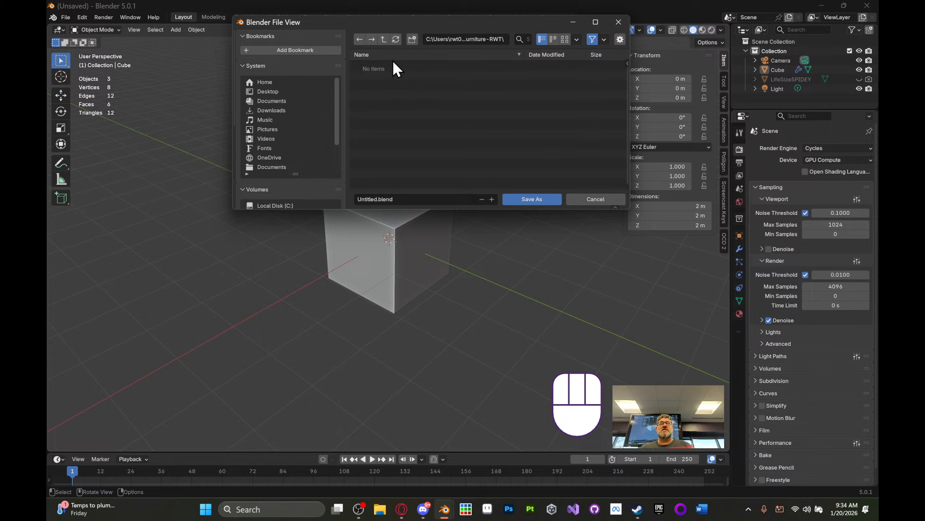
- Create subfolders named Exports and Renders inside the Furniture-RWT project folder
click(412, 39)
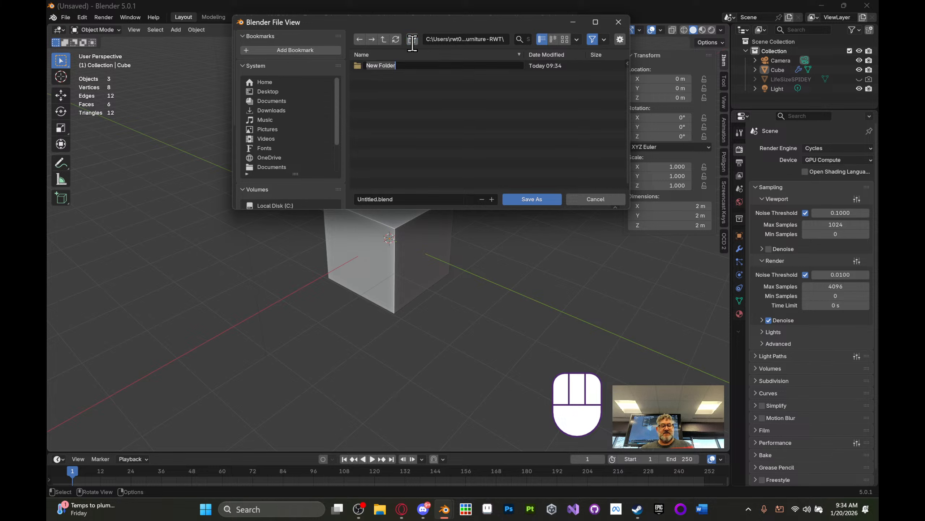
text(Ex)
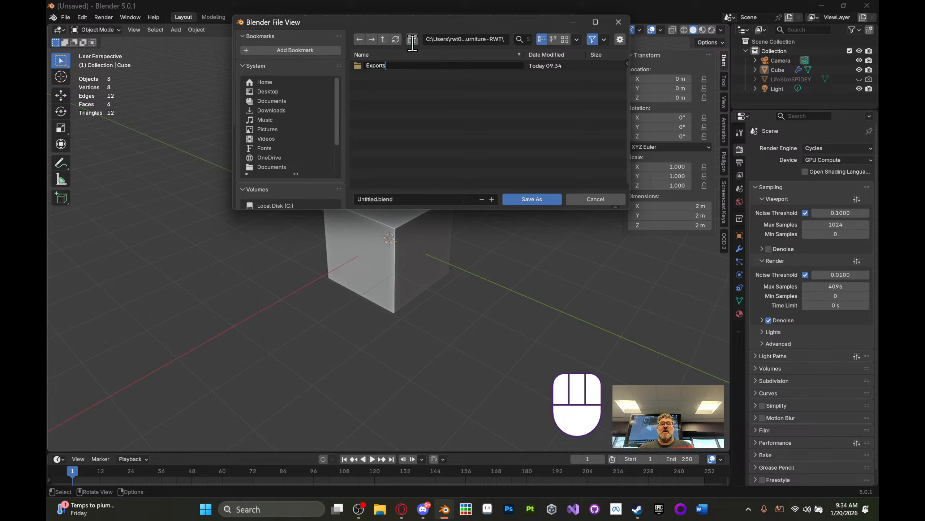
text(ports)
key(Return)
click(412, 39)
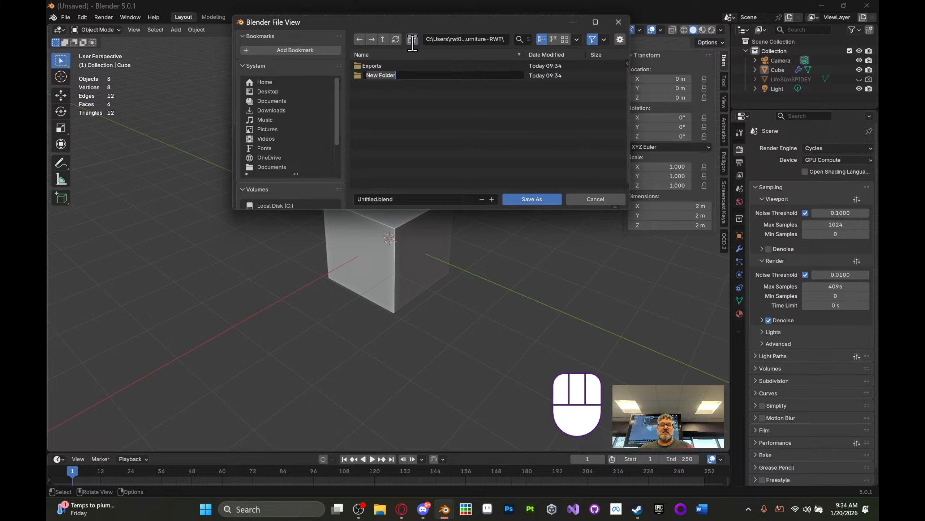
text(Renders)
key(Return)
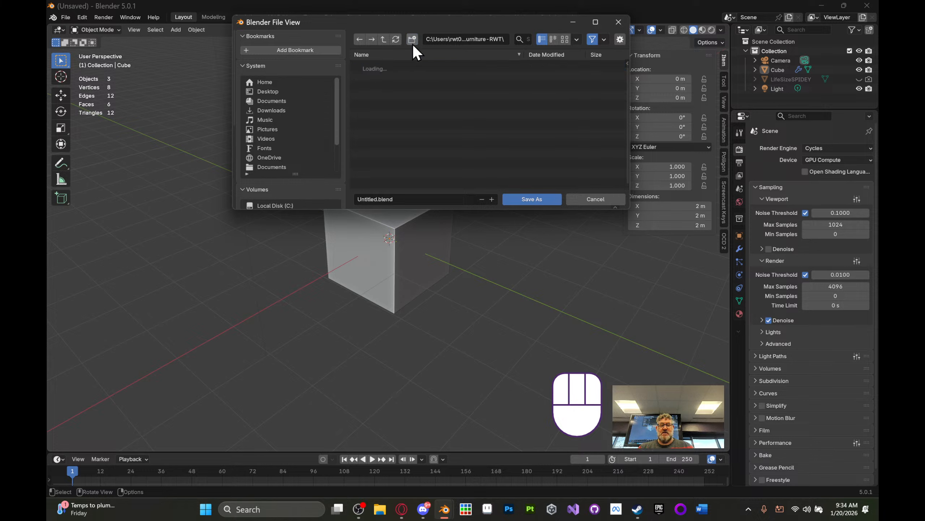
- Create subfolders named Scenes and Textures inside the Furniture-RWT project folder
click(412, 40)
text(Sce)
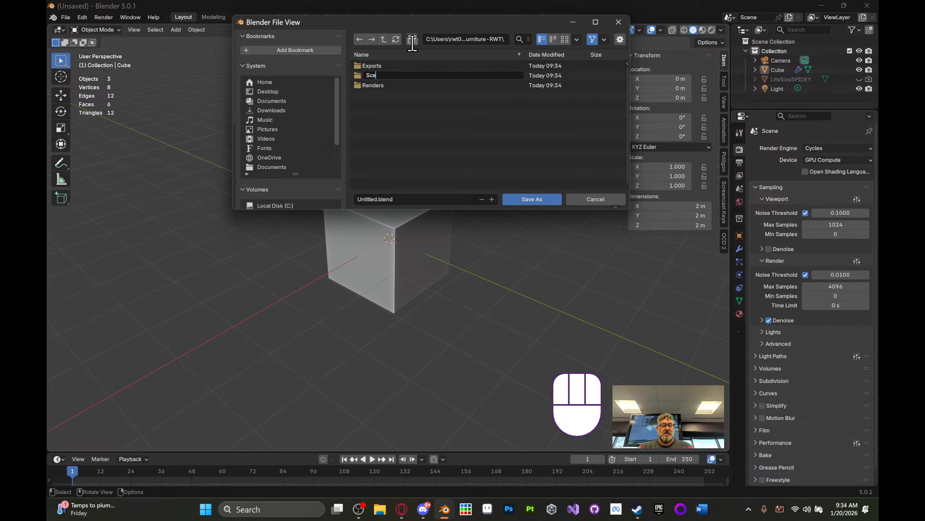
text(nes)
key(Return)
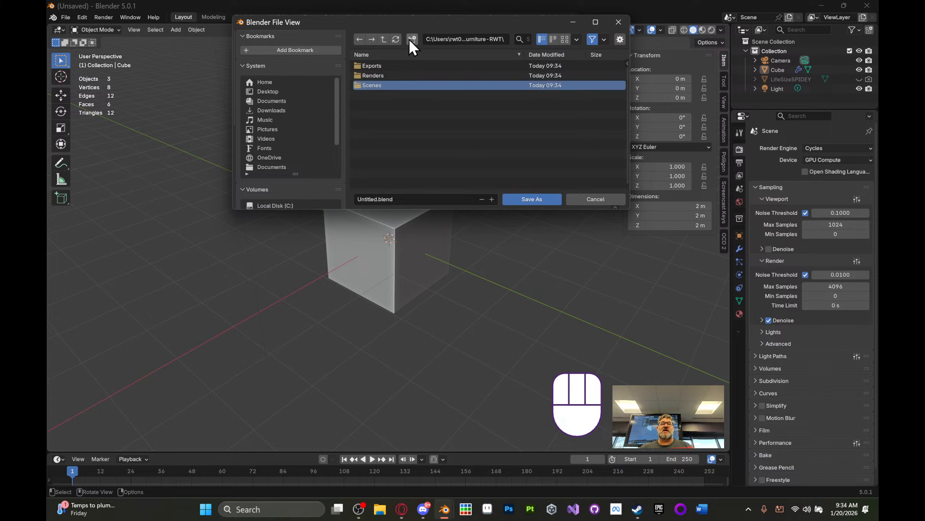
click(411, 39)
text(Text)
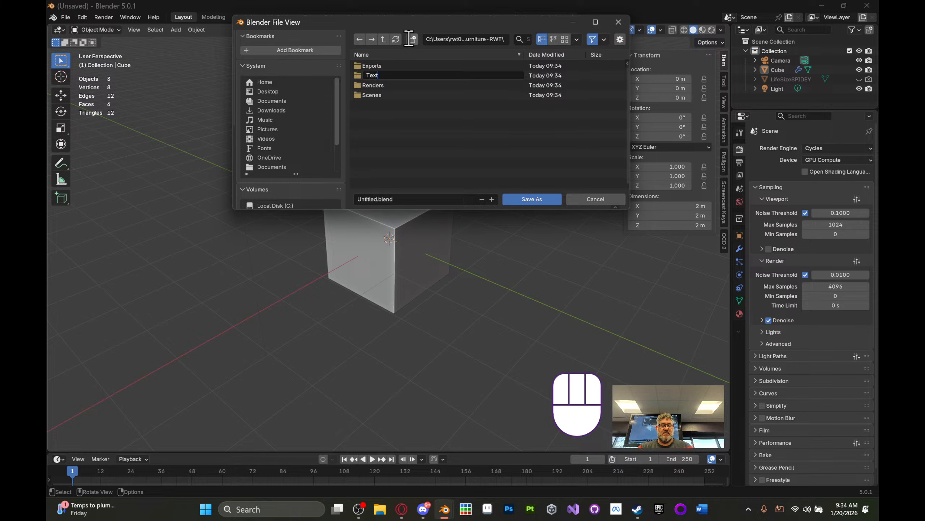
text(ures)
key(Return)
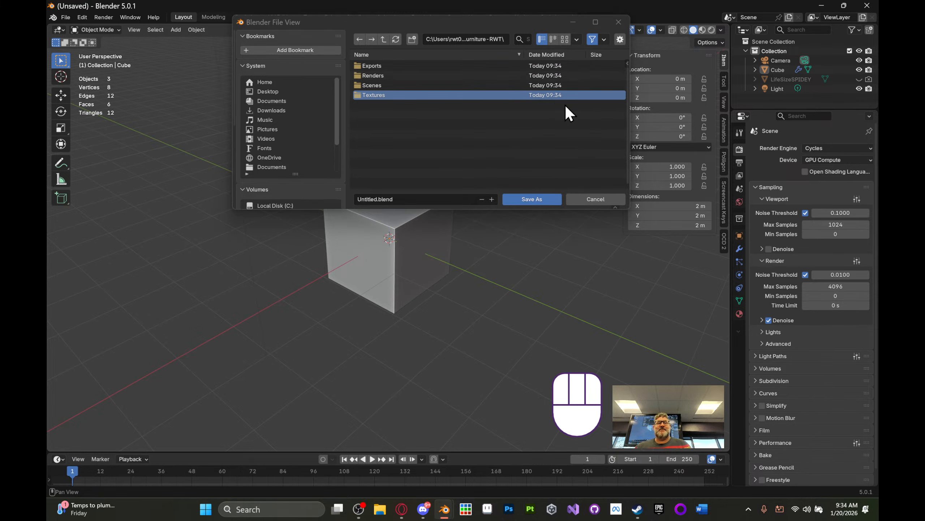
- Save the scene as furniture.blend in the project's Scenes folder
click(420, 84)
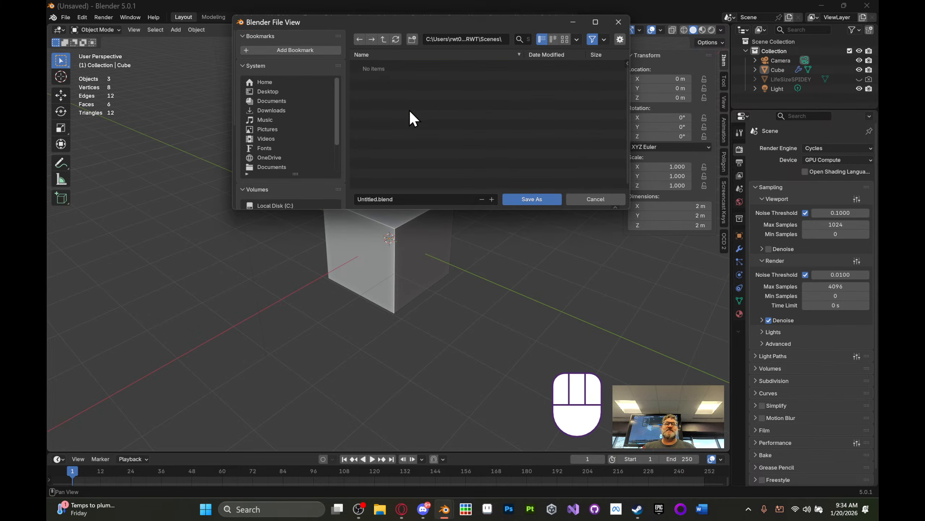
click(364, 202)
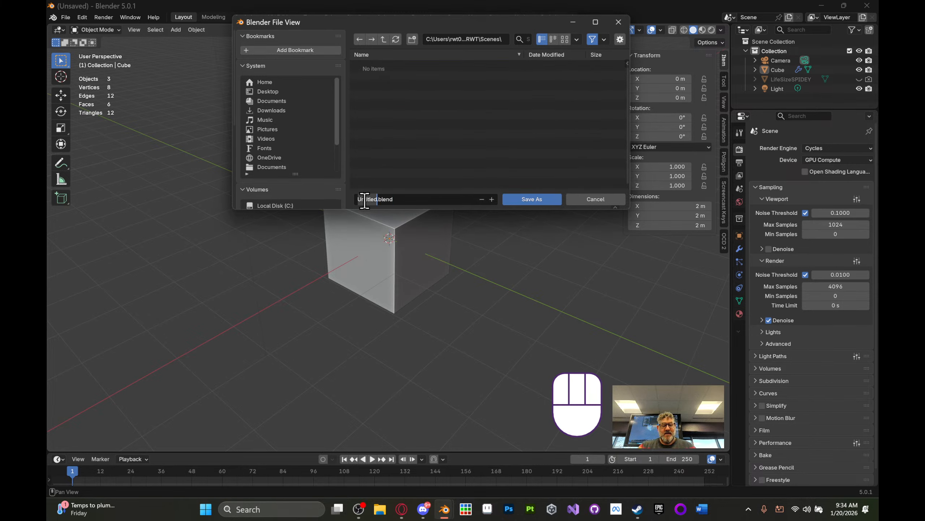
text(furniture)
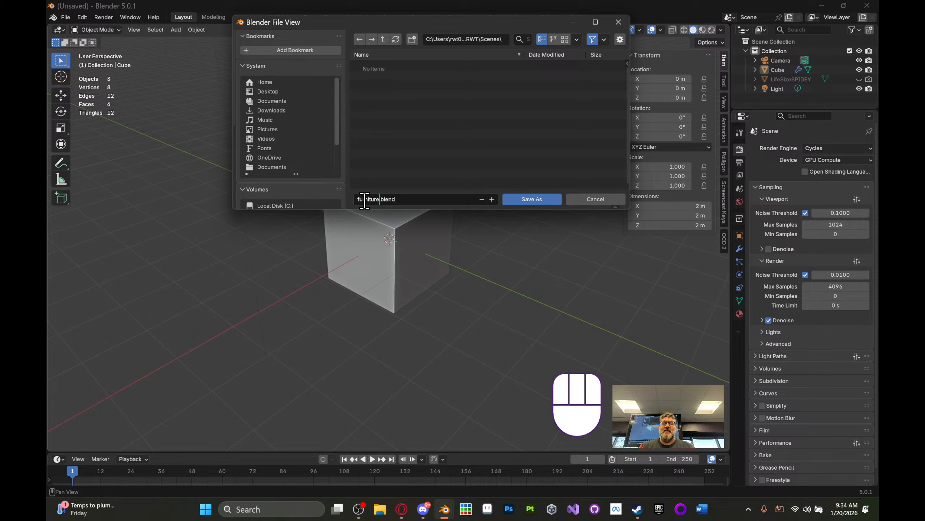
click(545, 202)
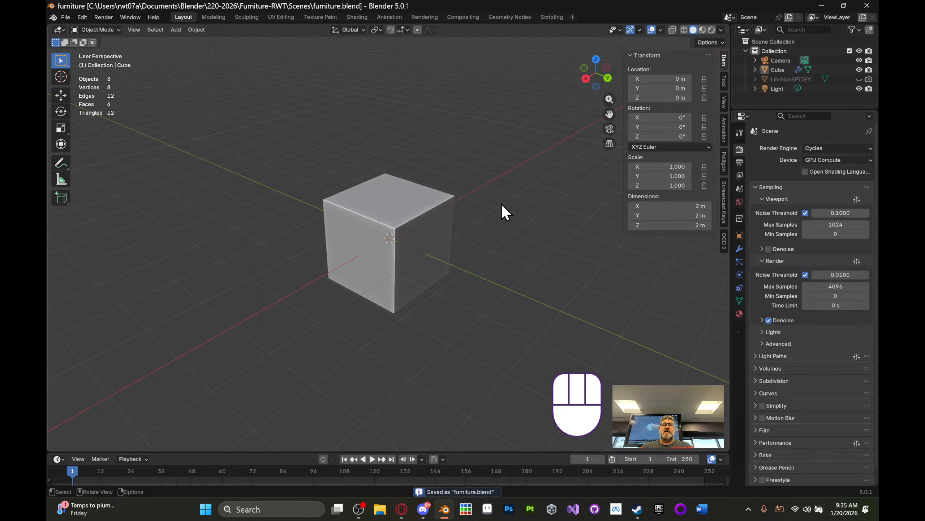
middle_drag(502, 204, 501, 206)
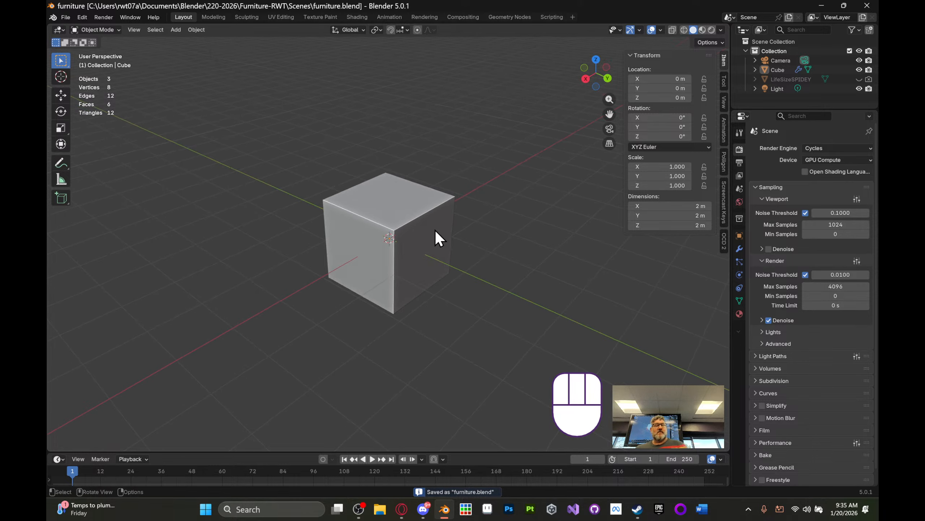
middle_drag(439, 224, 449, 216)
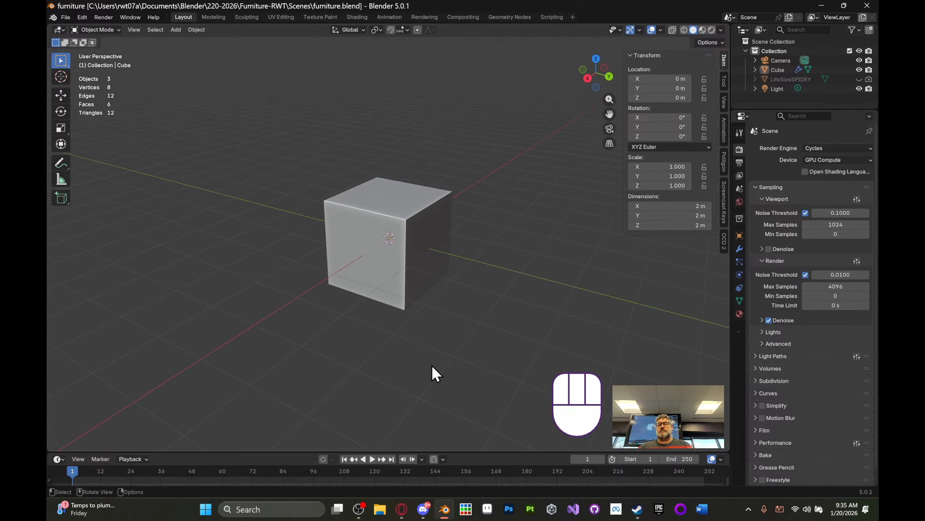
click(363, 513)
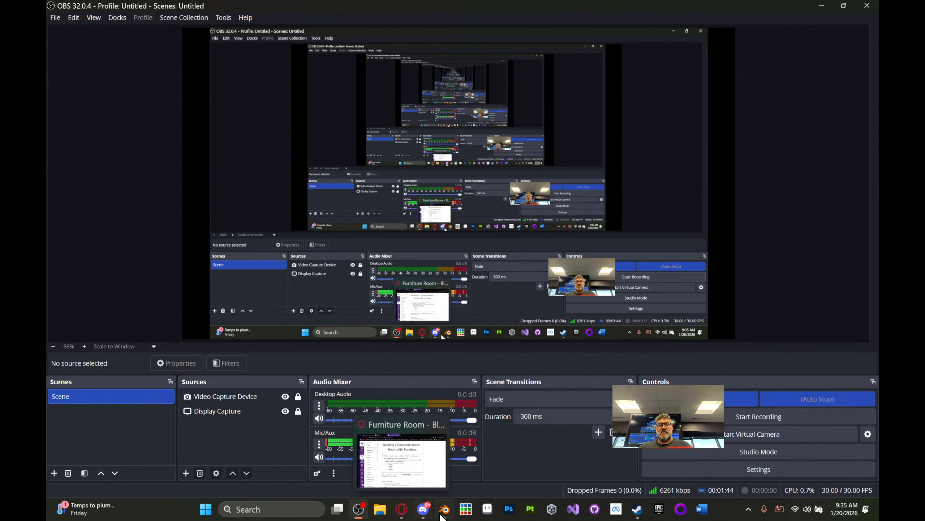
click(442, 516)
middle_drag(512, 185, 481, 190)
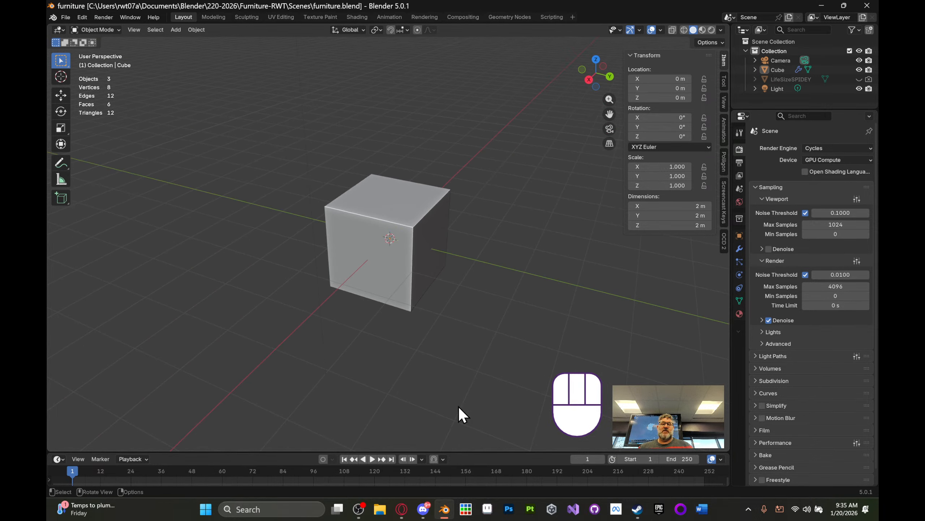
- Switch to the browser and review the Furniture Room assignment's turn-in requirements and the SpideyCube.fbx download section
click(400, 510)
scroll(495, 317, up, 5)
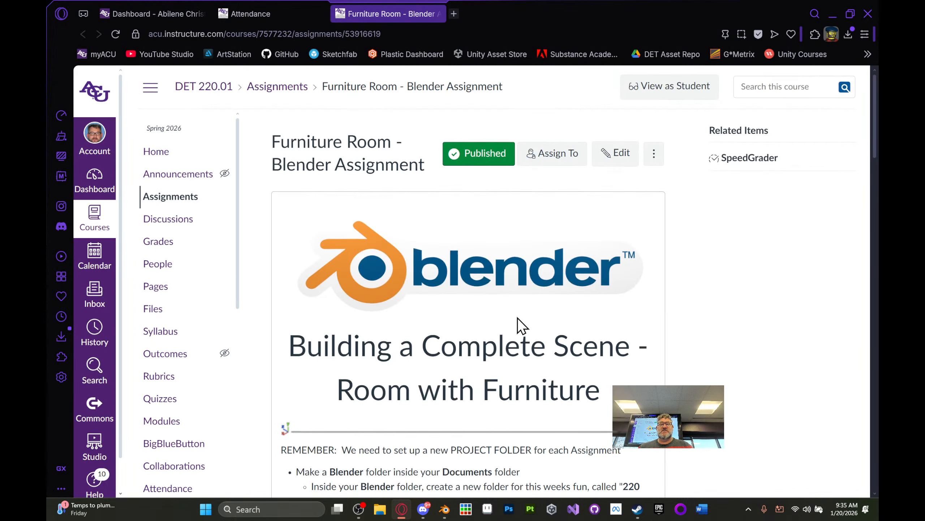
scroll(518, 318, down, 10)
scroll(519, 320, down, 5)
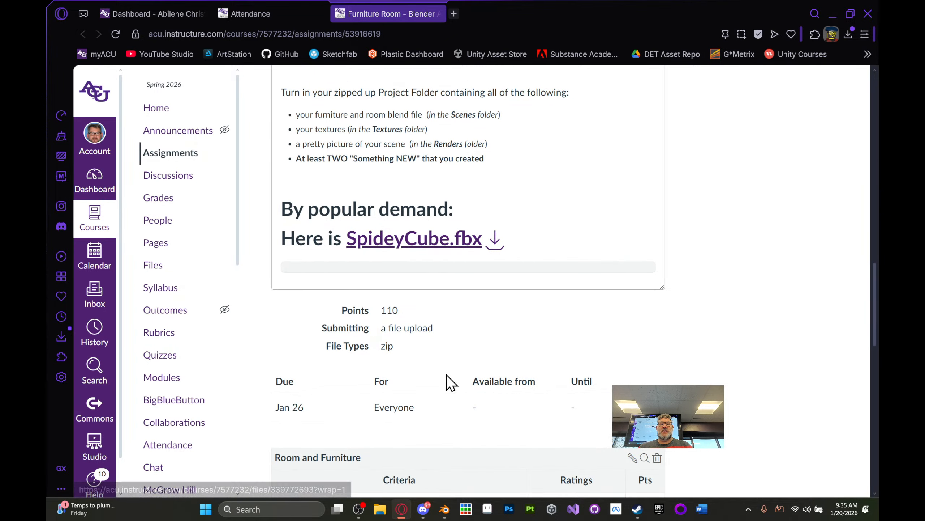
- Back in Blender, unhide the LifeSizeSPIDEY object and switch the viewport to Material Preview shading
click(445, 509)
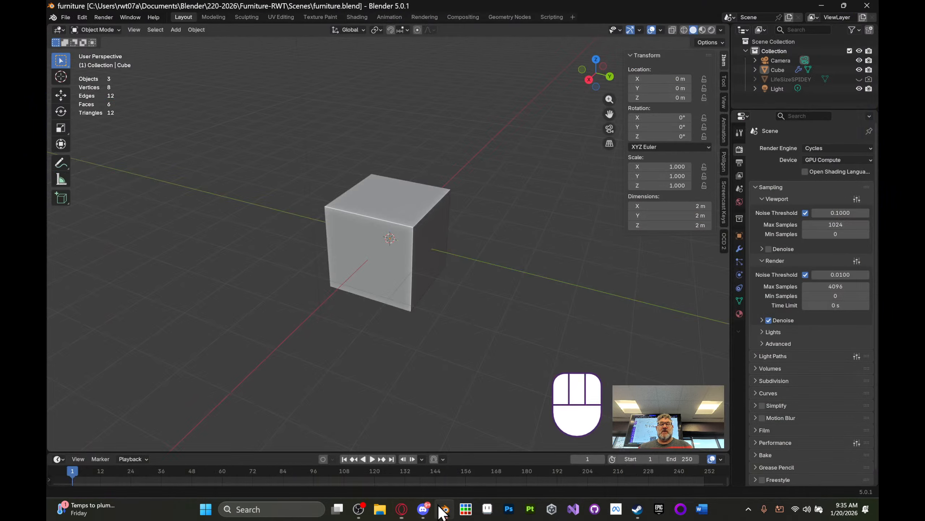
click(859, 79)
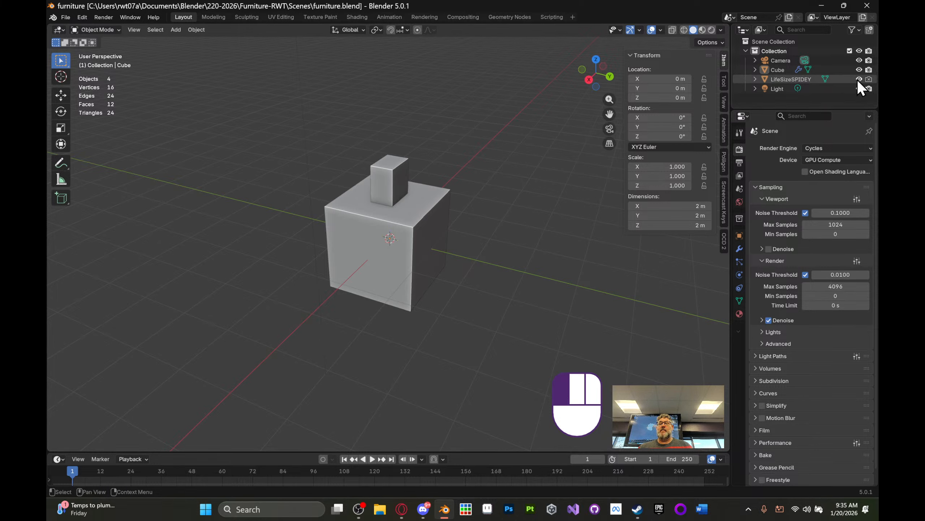
mouse_move(414, 272)
middle_down()
mouse_move(551, 266)
mouse_move(587, 193)
middle_up()
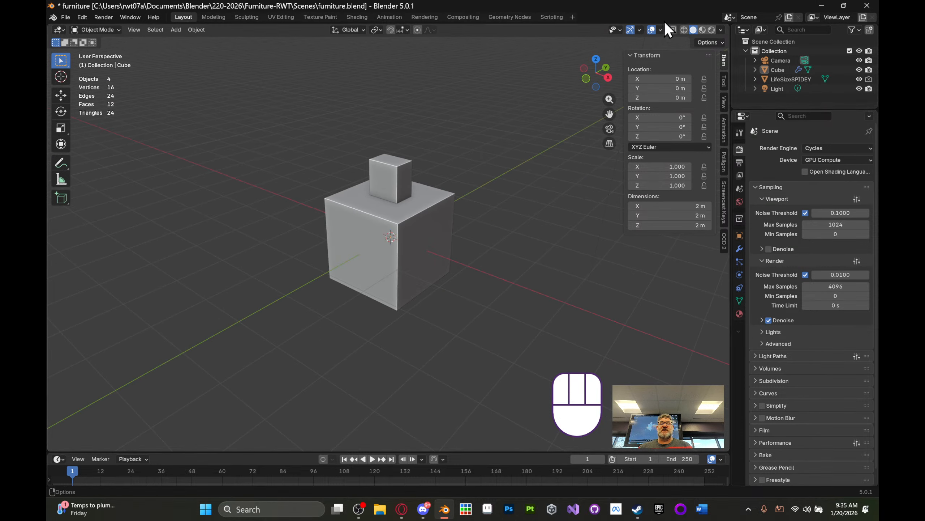
click(701, 29)
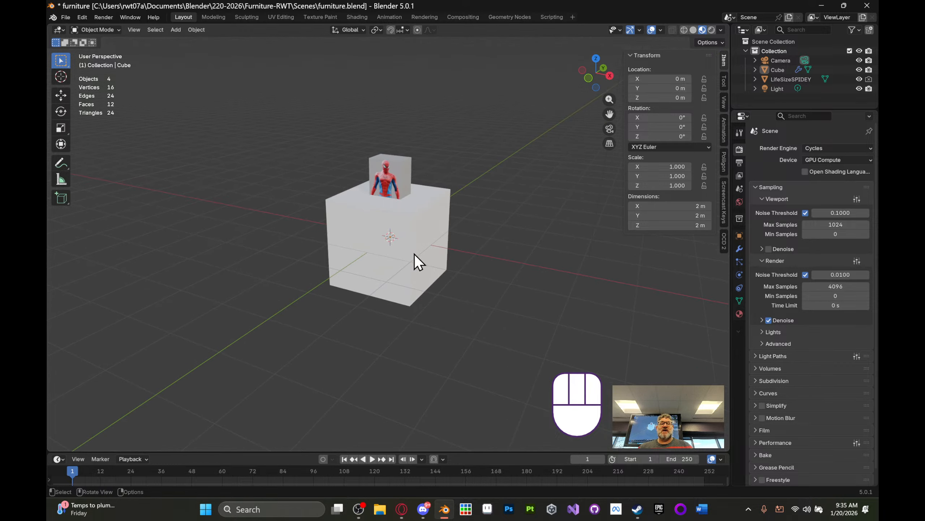
- Move the default cube off the Spidey reference to about X -2.49 m and Z 1.08 m, keeping Y at 0
click(443, 272)
middle_drag(422, 280, 405, 294)
scroll(425, 271, up, 2)
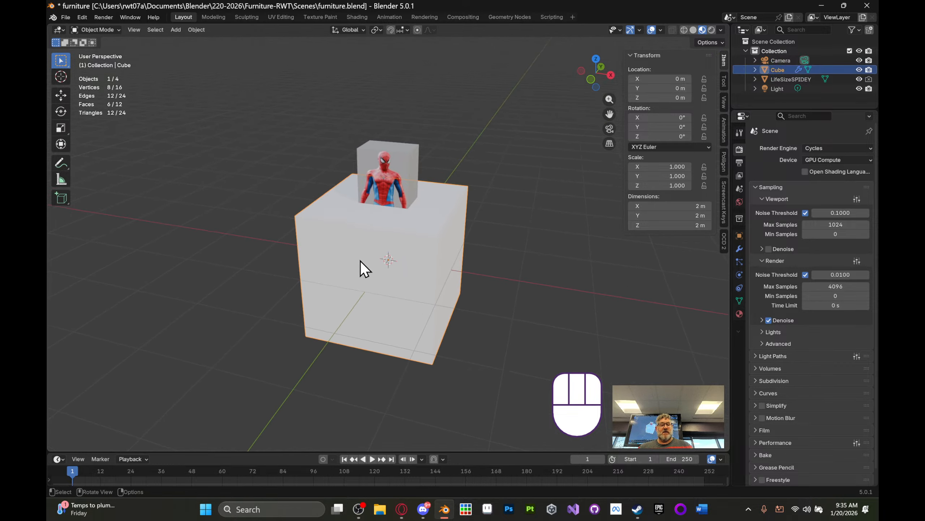
click(61, 97)
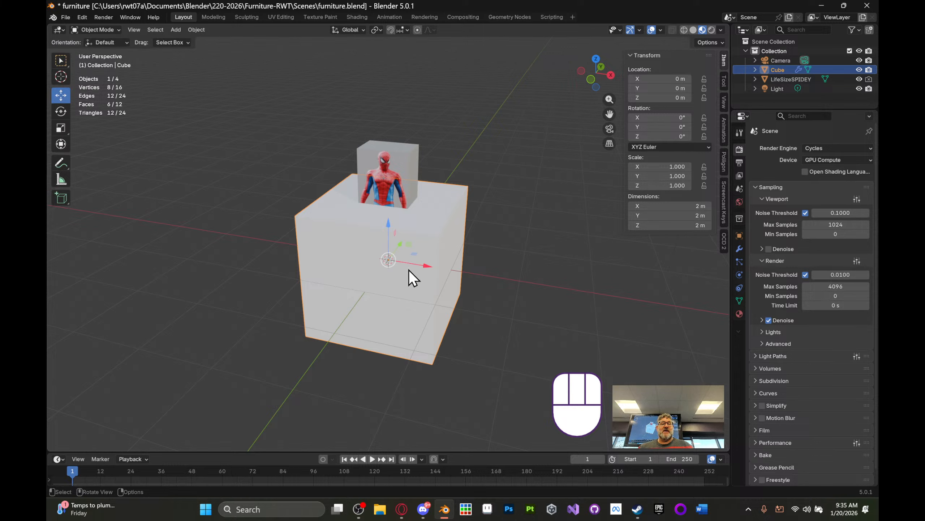
drag(427, 264, 280, 124)
middle_drag(361, 187, 438, 244)
scroll(441, 233, up, 3)
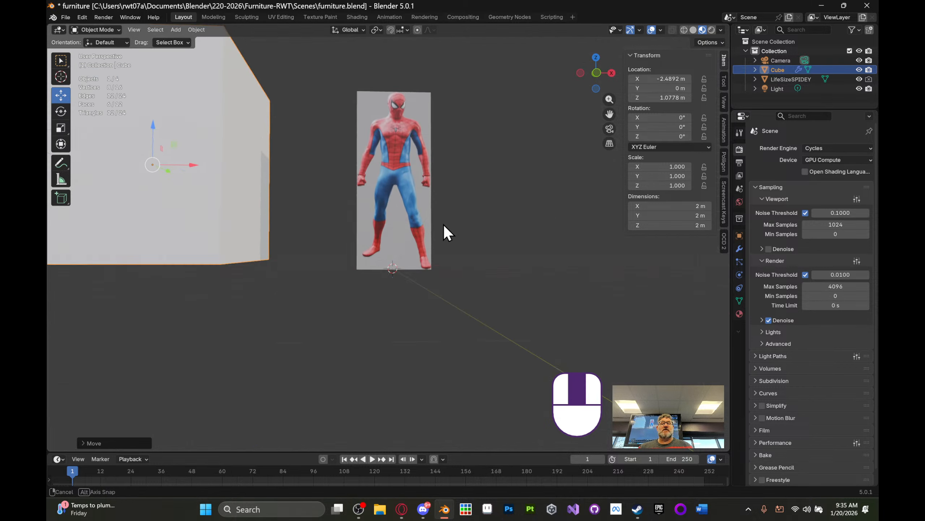
- Move the LifeSizeSPIDEY reference along the Y axis to about 3.53 m, away from the world origin
middle_drag(404, 217, 399, 228)
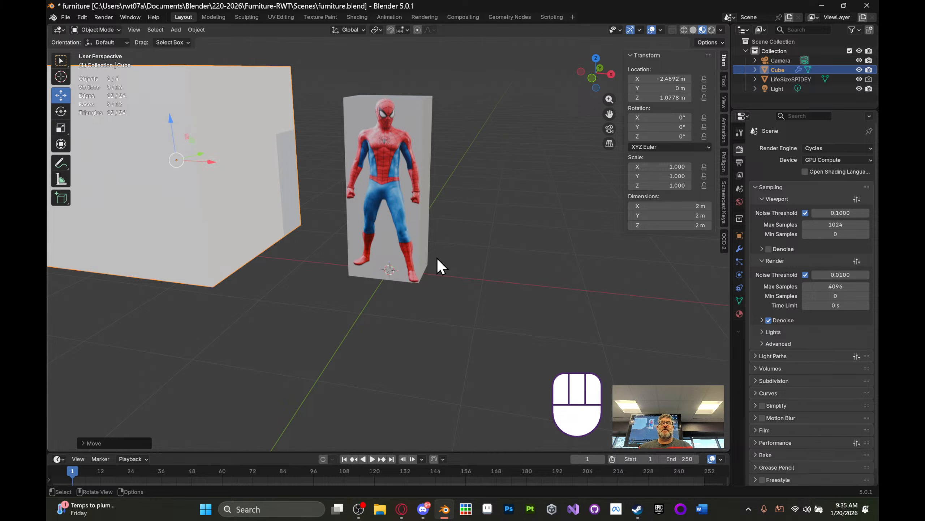
middle_drag(437, 258, 417, 273)
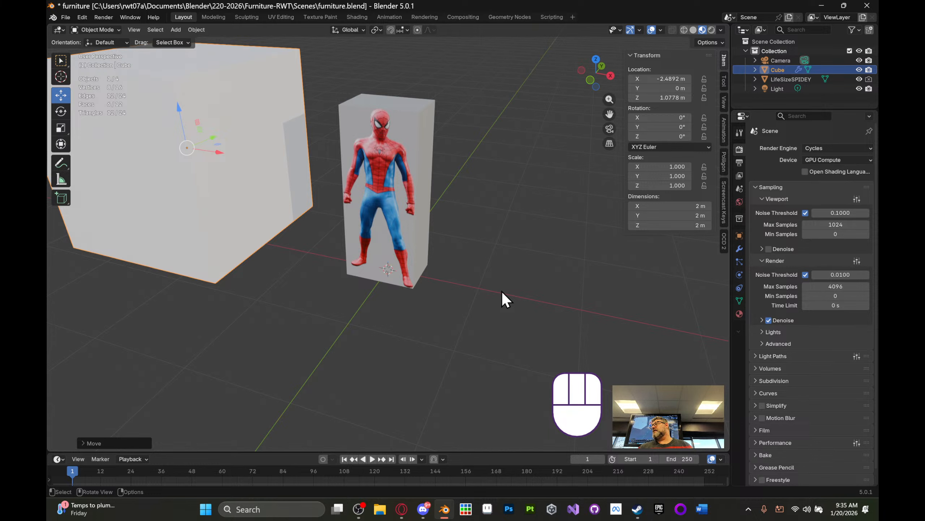
middle_drag(475, 268, 498, 262)
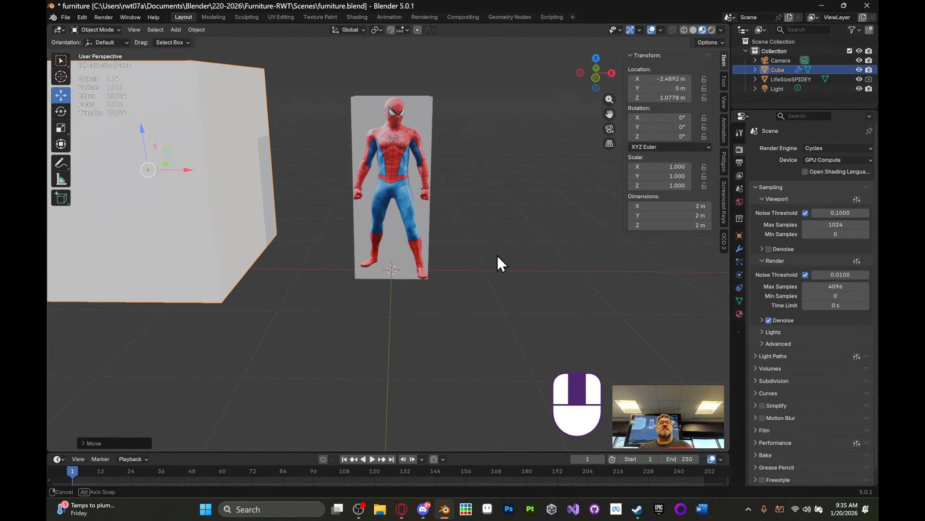
middle_drag(423, 233, 434, 242)
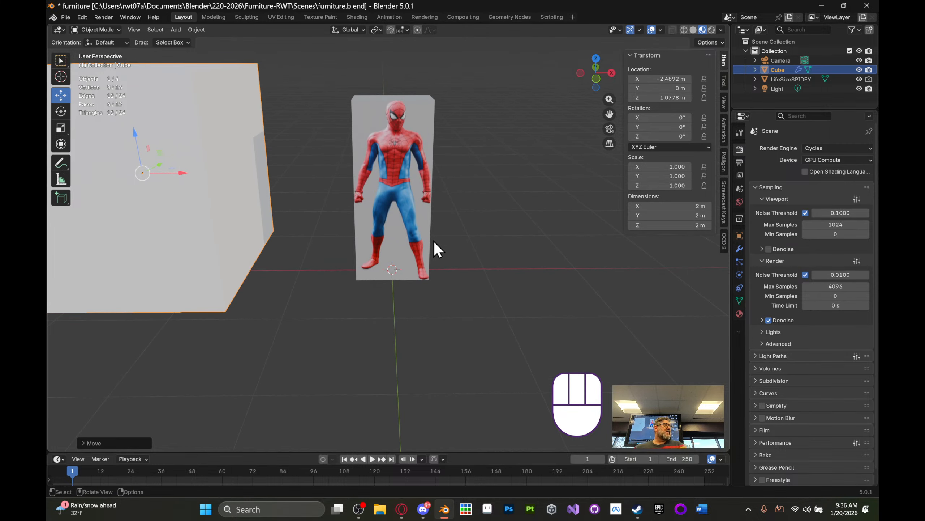
middle_drag(466, 221, 380, 210)
click(381, 211)
drag(415, 241, 530, 172)
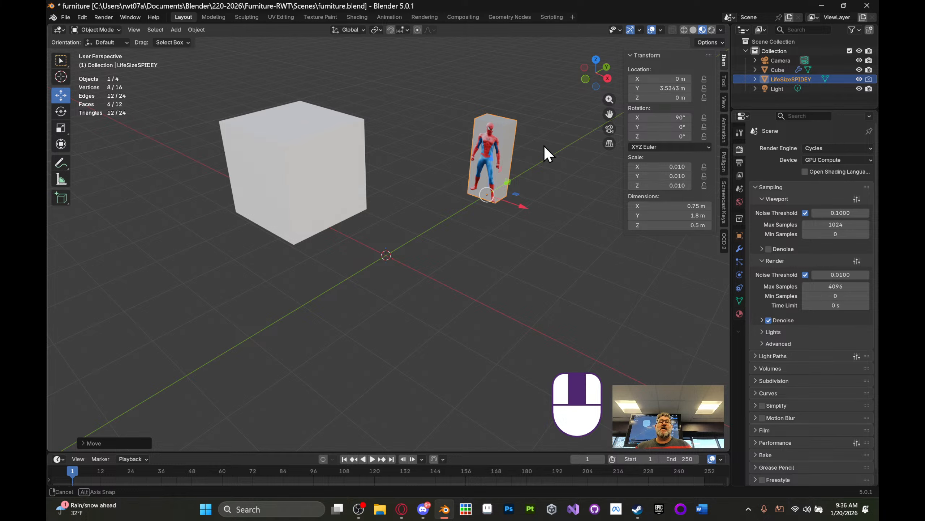
- Switch the viewport to Solid shading and move the cube along the X axis to about 0.05 m
middle_drag(544, 146, 548, 145)
click(692, 30)
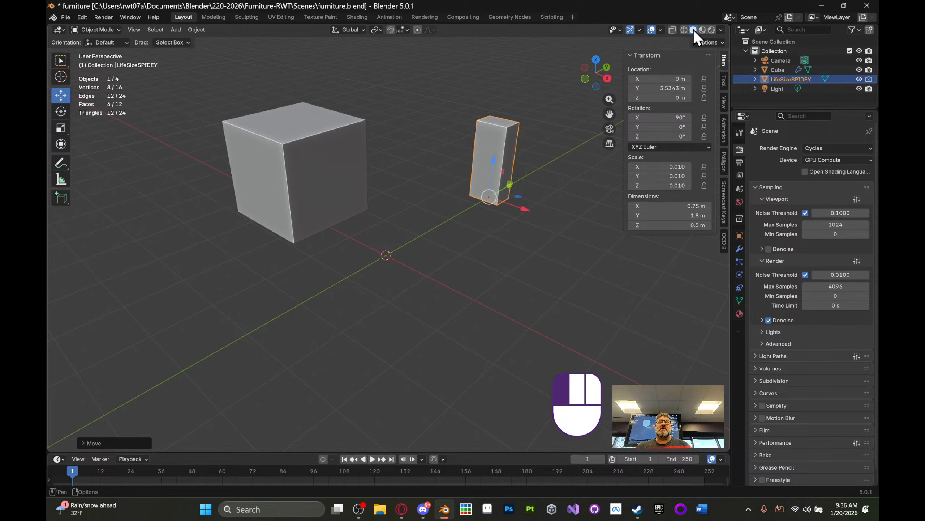
click(317, 168)
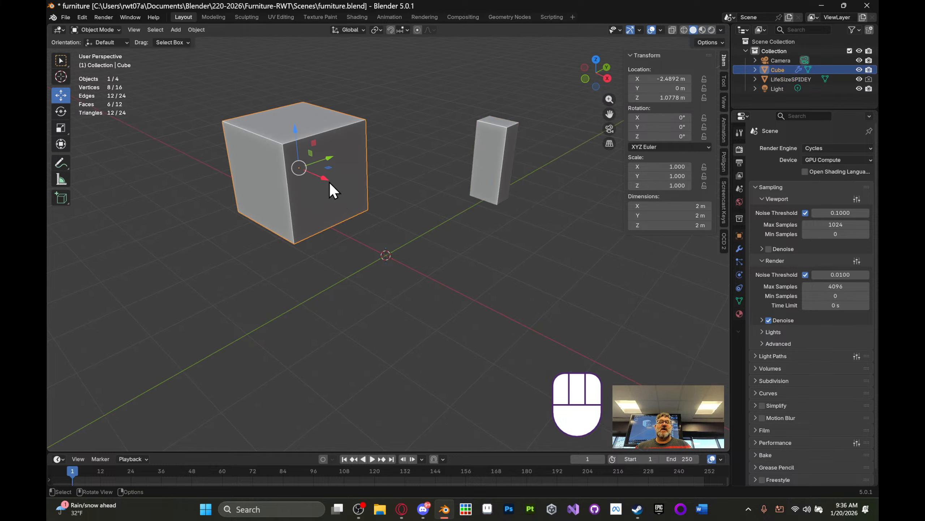
drag(329, 182, 528, 101)
middle_drag(490, 154, 461, 160)
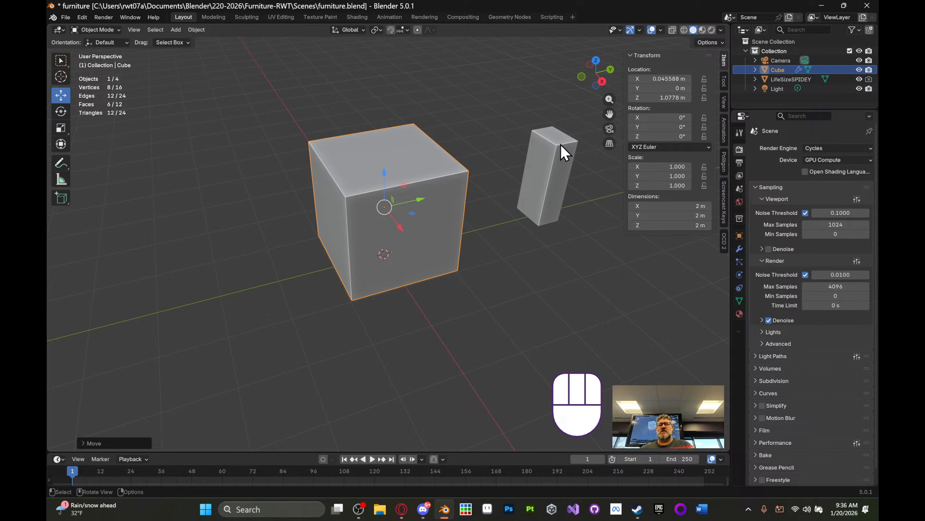
- Launch Photoshop and return to the cube in Blender while it loads
click(509, 509)
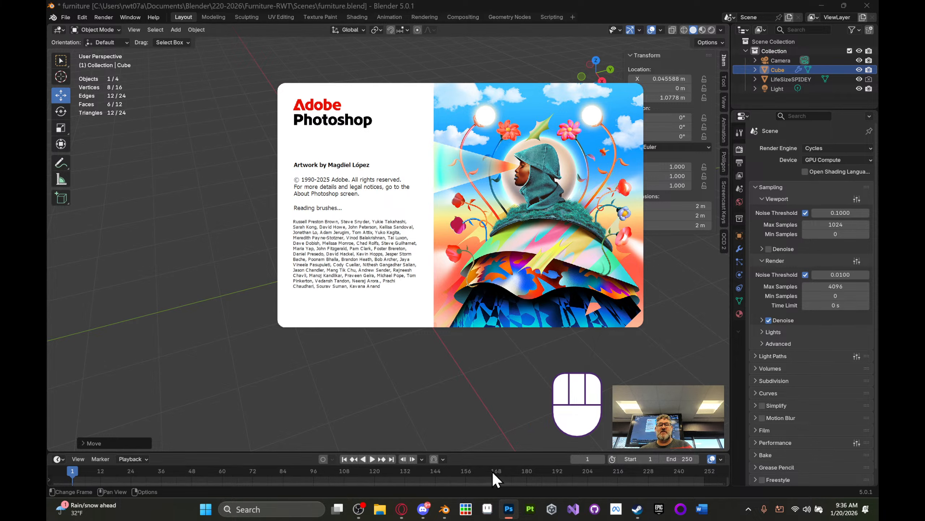
click(445, 509)
middle_drag(426, 285, 447, 284)
middle_drag(426, 246, 420, 209)
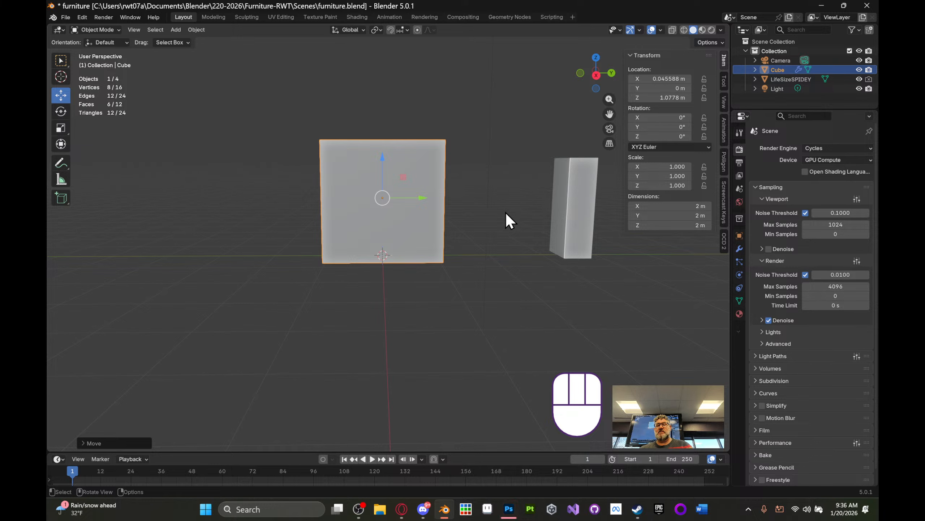
middle_drag(425, 203, 465, 240)
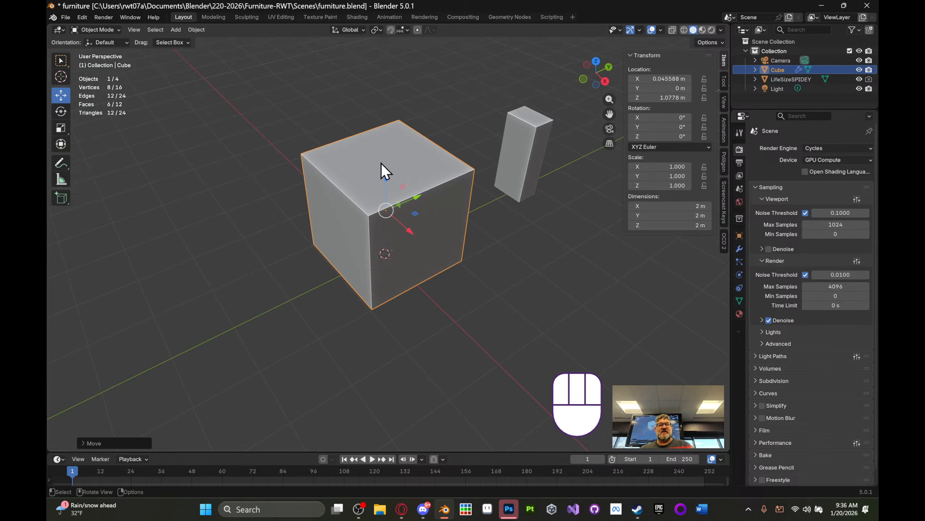
- In Edit Mode with face selection, lower the cube's top face about 1.02 m along the Z axis
key(Tab)
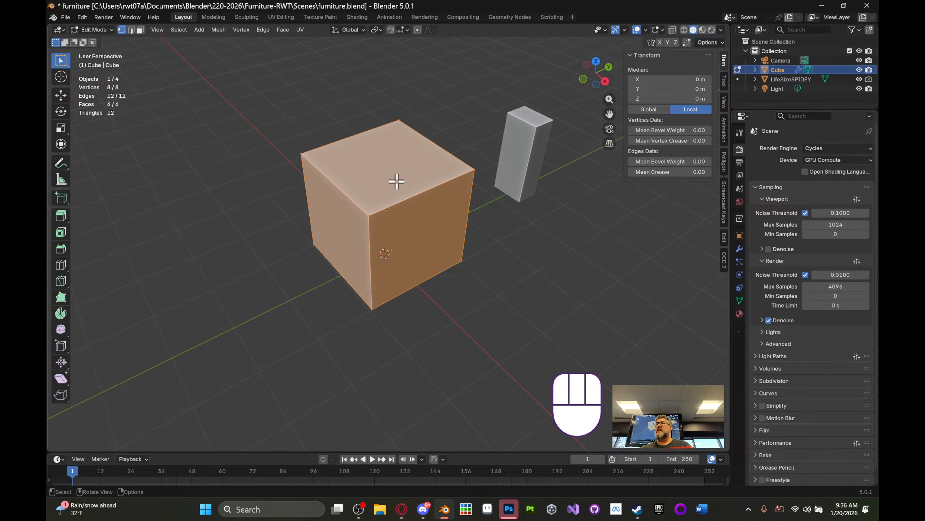
middle_drag(402, 164, 399, 165)
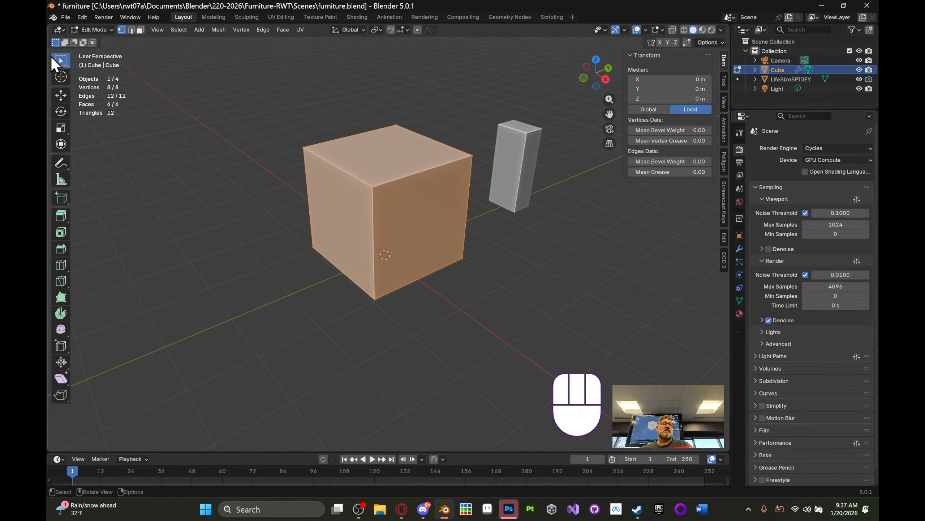
middle_drag(453, 163, 459, 164)
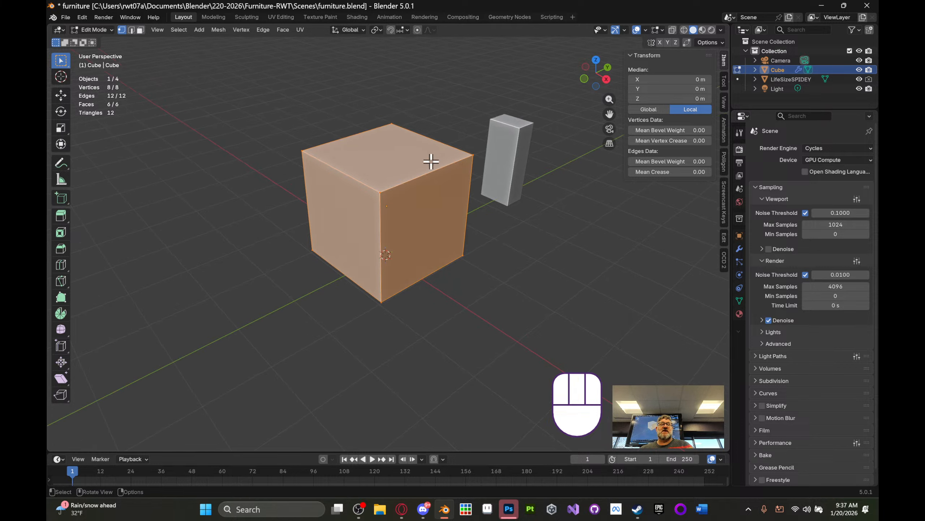
key(3)
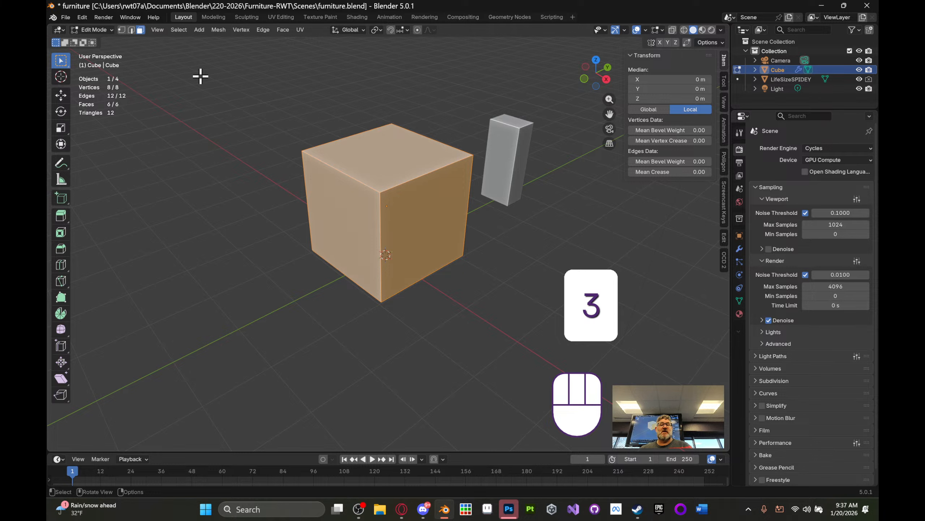
middle_drag(377, 165, 374, 156)
click(389, 150)
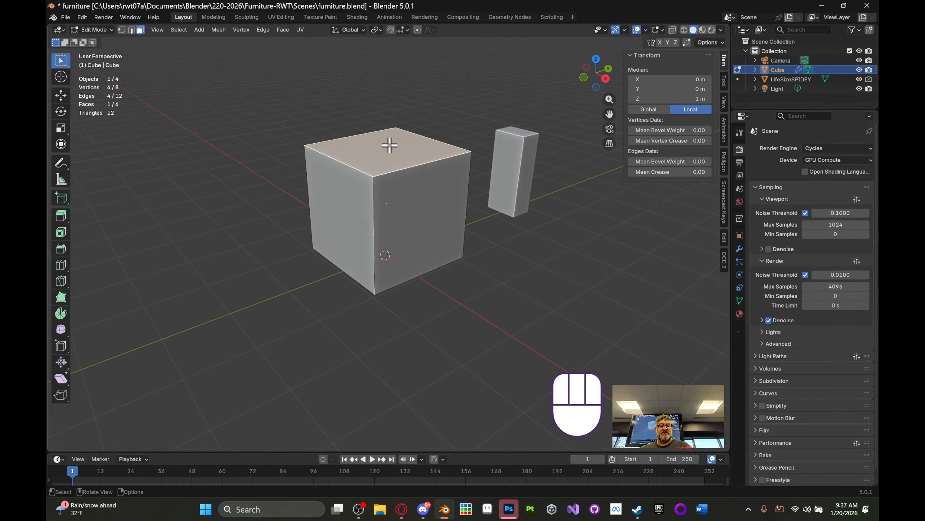
key(g)
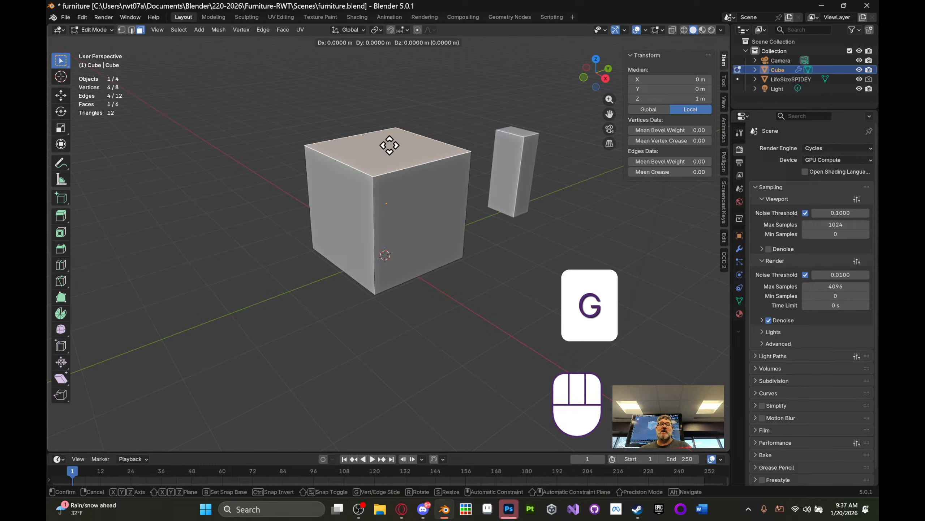
key(z)
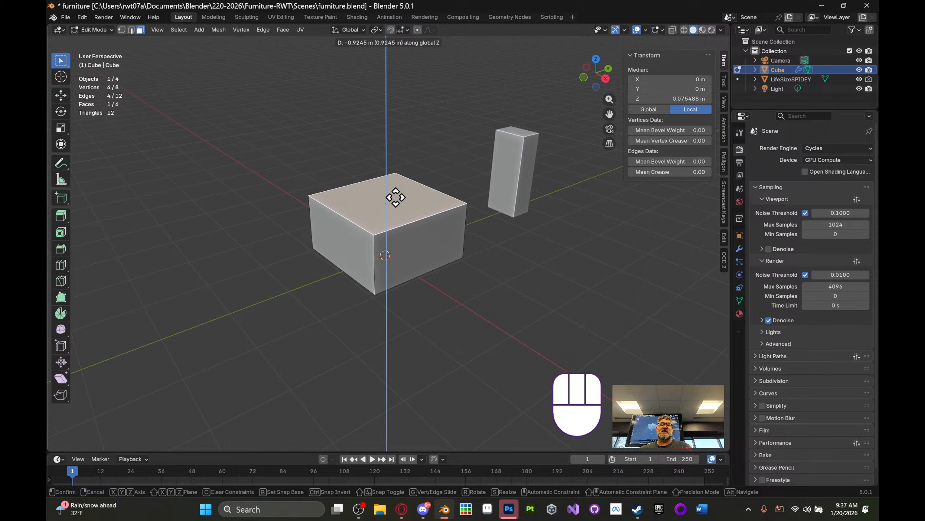
click(388, 204)
mouse_move(438, 192)
middle_down()
mouse_move(368, 169)
mouse_move(424, 179)
mouse_move(386, 172)
mouse_move(430, 191)
middle_up()
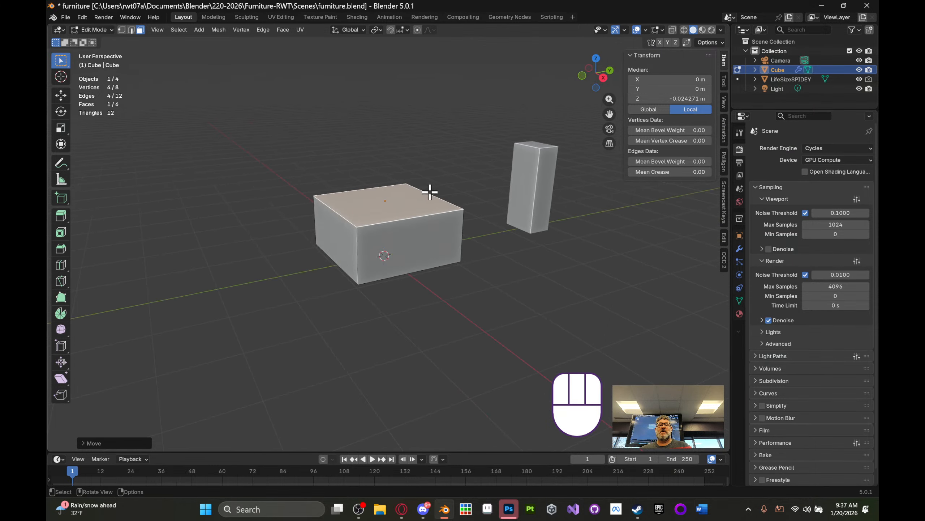
- Lower the top face slightly further along the Z axis, to a local Z of about -0.08 m
click(409, 197)
key(g)
key(z)
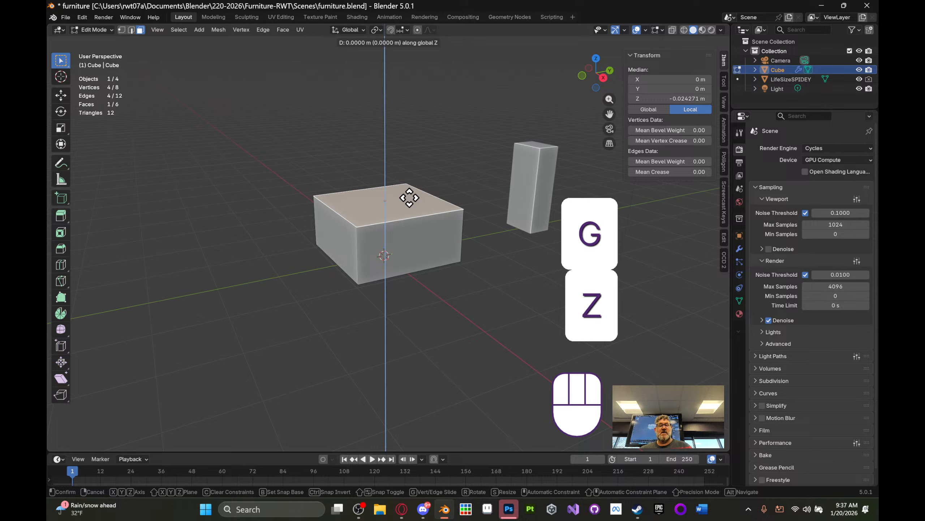
click(413, 205)
- Raise the cube's bottom face along the Z axis to leave a slab about 0.2 m thick, and return to Object Mode
mouse_move(414, 204)
middle_down()
mouse_move(433, 161)
mouse_move(419, 217)
middle_up()
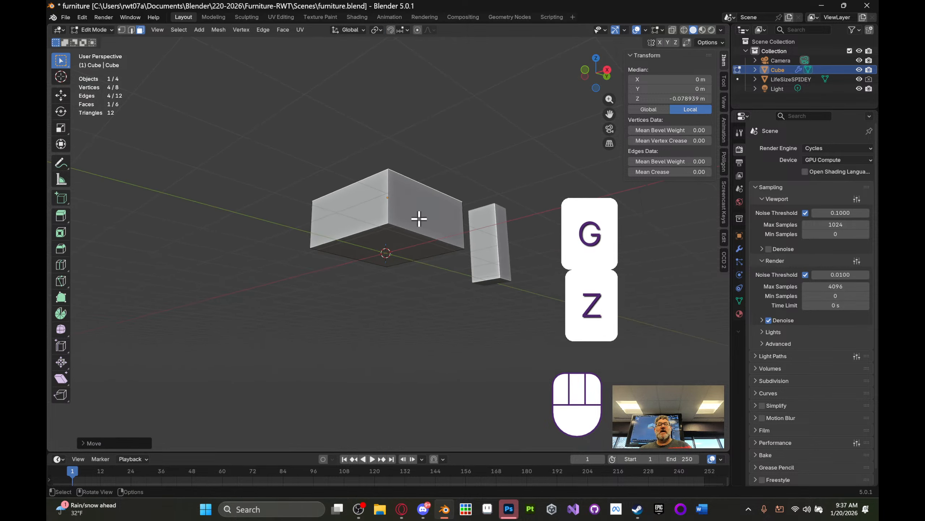
click(407, 240)
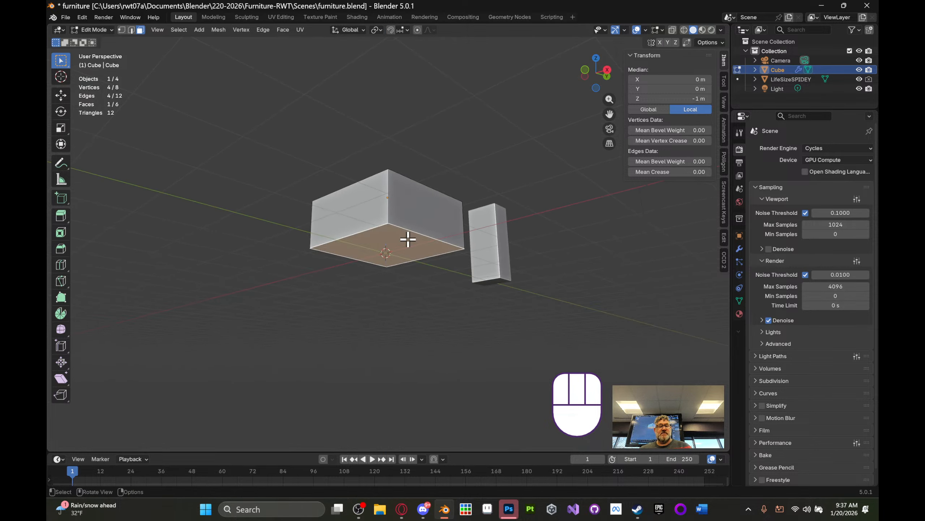
key(g)
key(z)
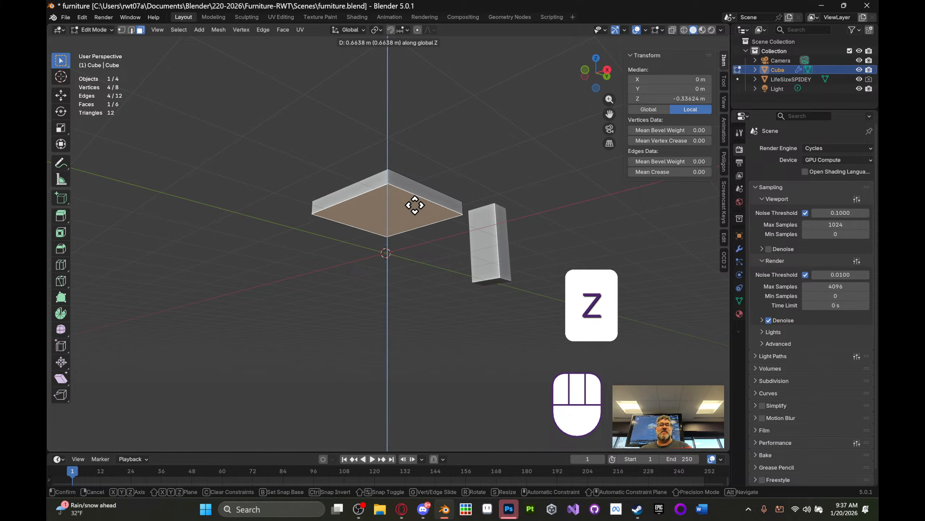
click(415, 202)
middle_drag(416, 202, 424, 226)
key(Tab)
key(Tab)
key(Tab)
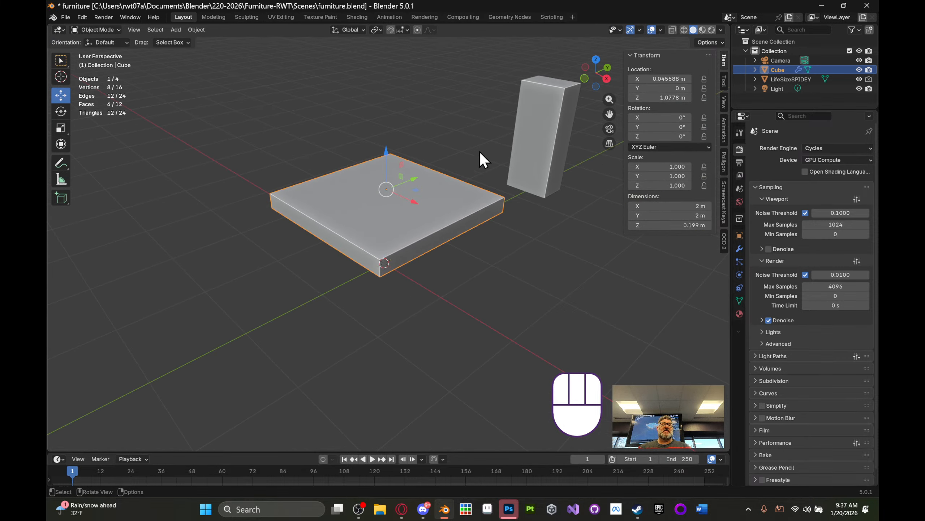
- Scale the slab along the Y axis by about 2.27, to a length of about 4.54 m
middle_drag(447, 186, 376, 184)
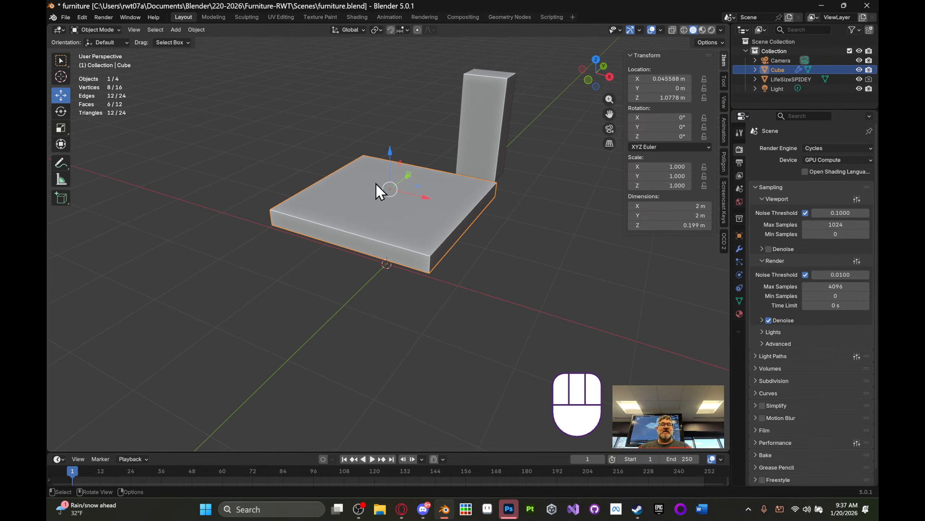
click(58, 130)
click(61, 60)
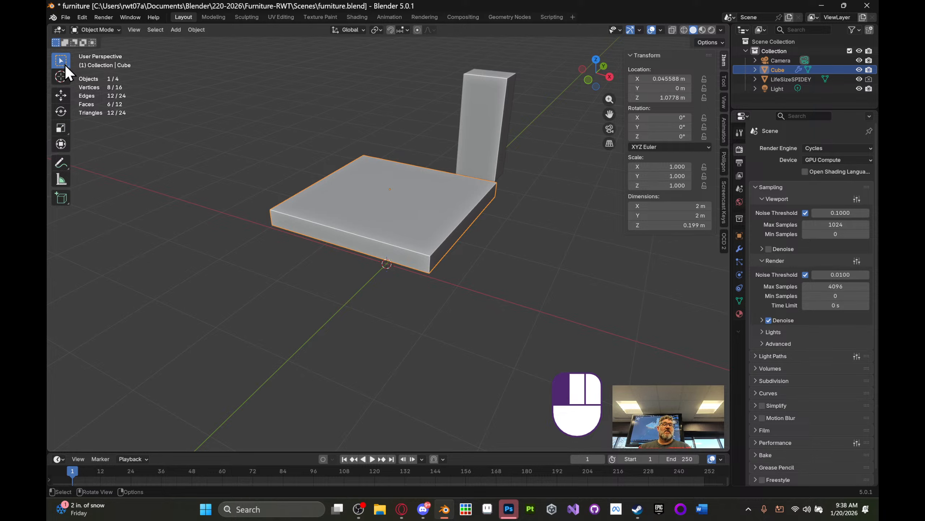
middle_drag(473, 205, 417, 203)
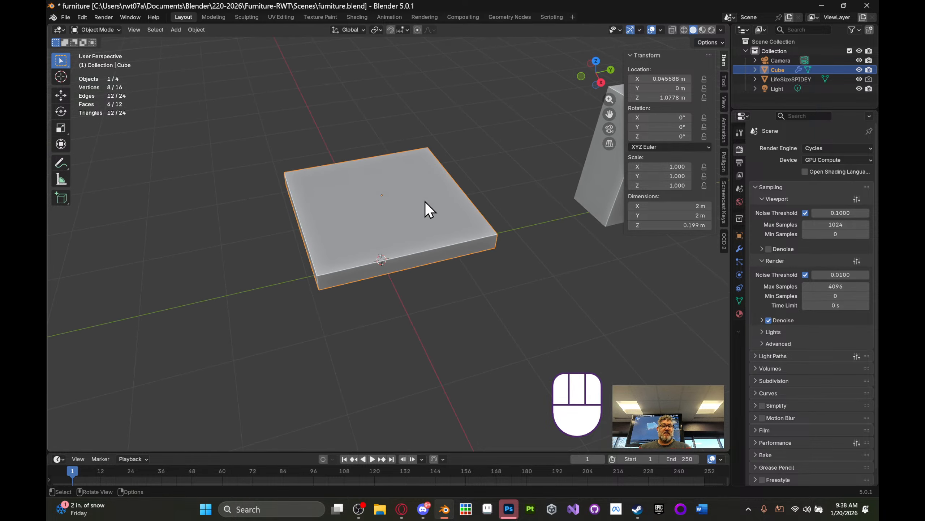
key(s)
key(y)
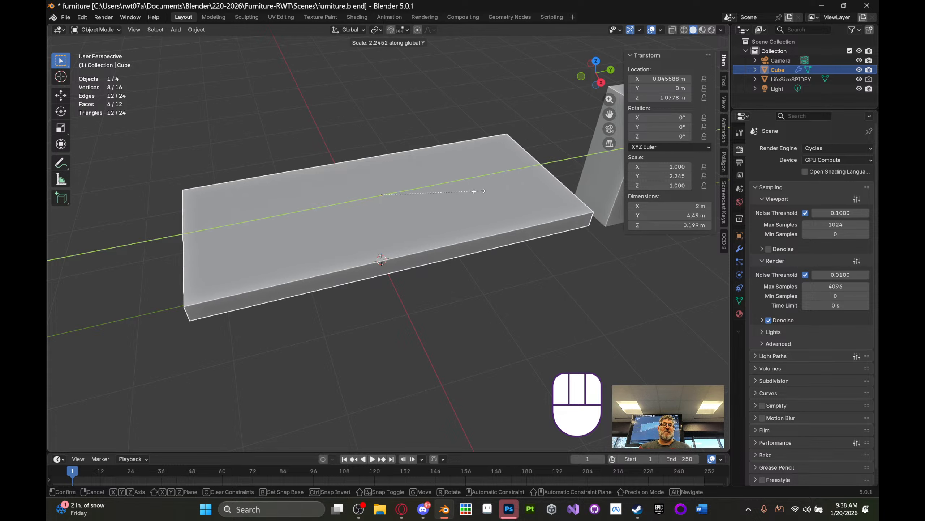
click(479, 192)
- Switch the viewport to Material Preview shading and compare the slab with the Spidey reference from several angles
middle_drag(480, 193, 484, 154)
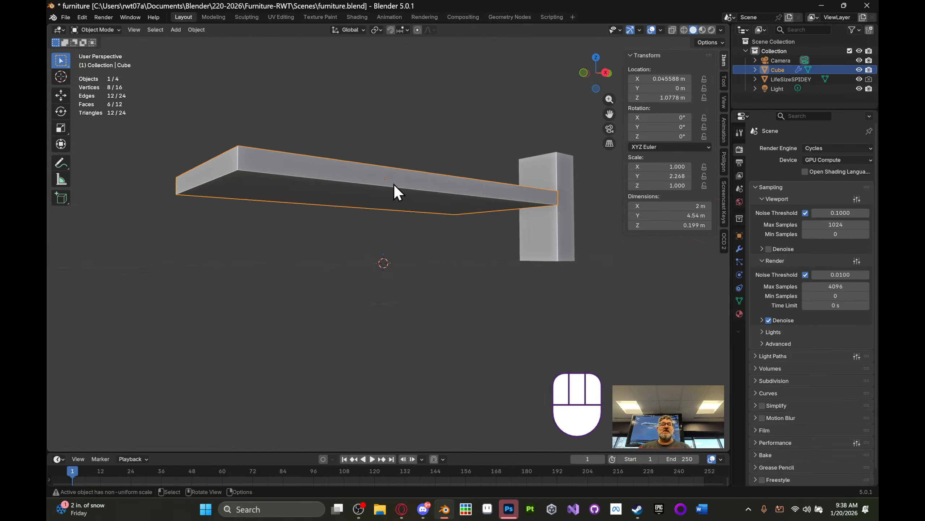
mouse_move(393, 180)
middle_down()
mouse_move(401, 166)
mouse_move(380, 256)
mouse_move(448, 237)
mouse_move(450, 201)
mouse_move(470, 189)
middle_up()
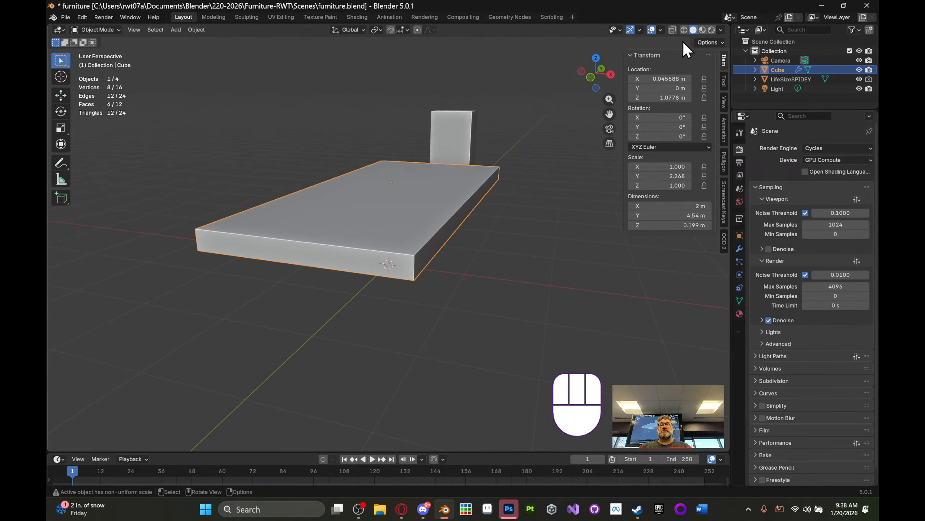
click(702, 30)
mouse_move(550, 191)
middle_down()
mouse_move(462, 171)
mouse_move(514, 166)
mouse_move(571, 180)
mouse_move(547, 173)
mouse_move(551, 158)
middle_up()
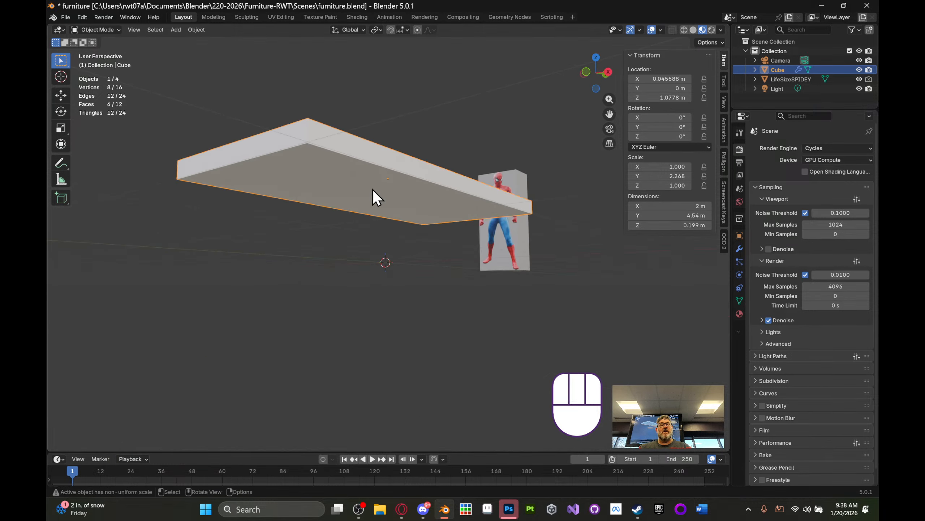
middle_drag(373, 190, 436, 196)
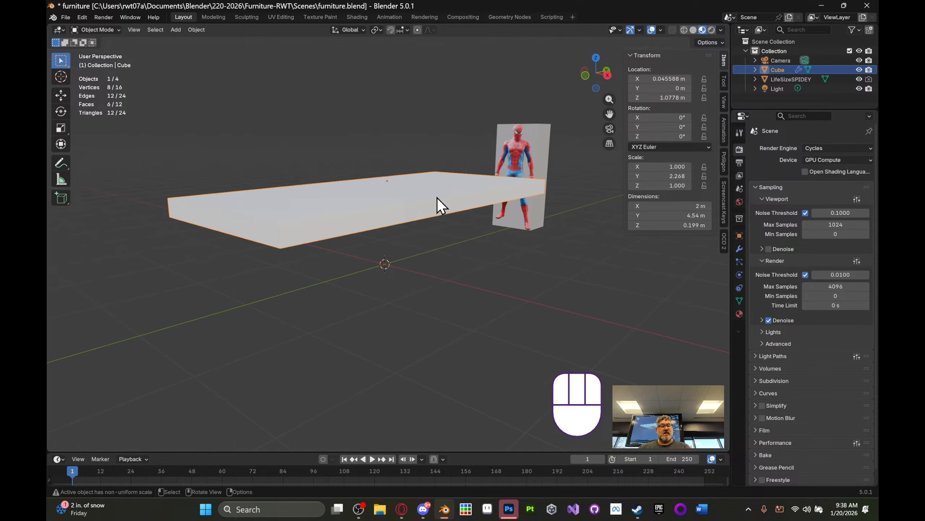
- Scale the slab along the Z axis by about 0.57, to a thickness of about 0.114 m
key(Tab)
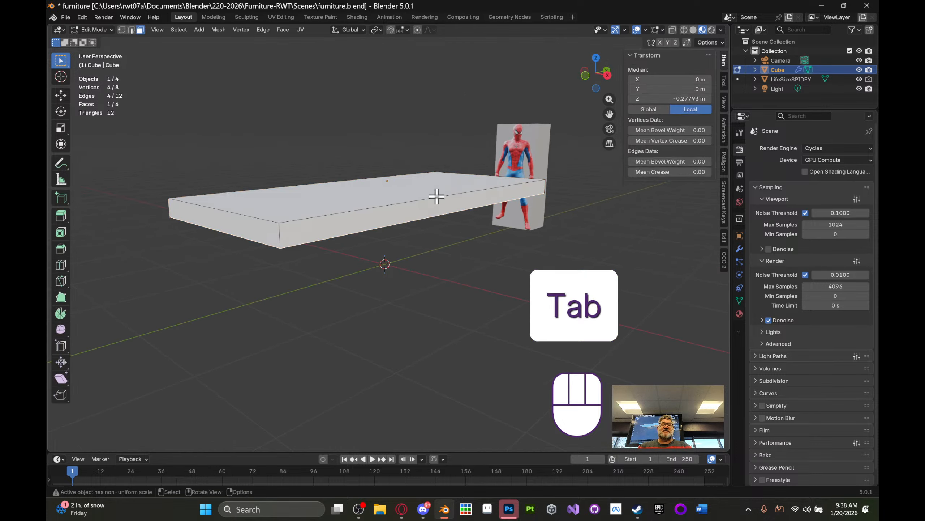
key(Tab)
key(s)
key(z)
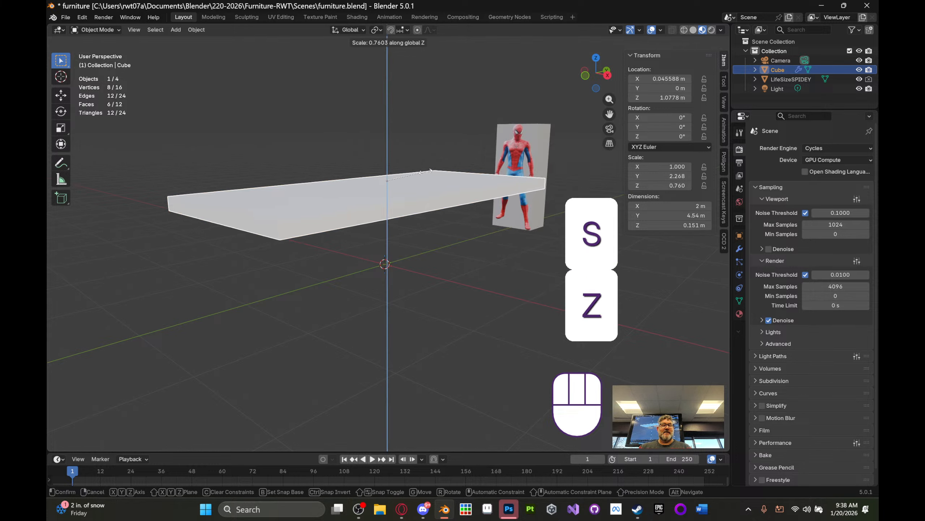
click(414, 193)
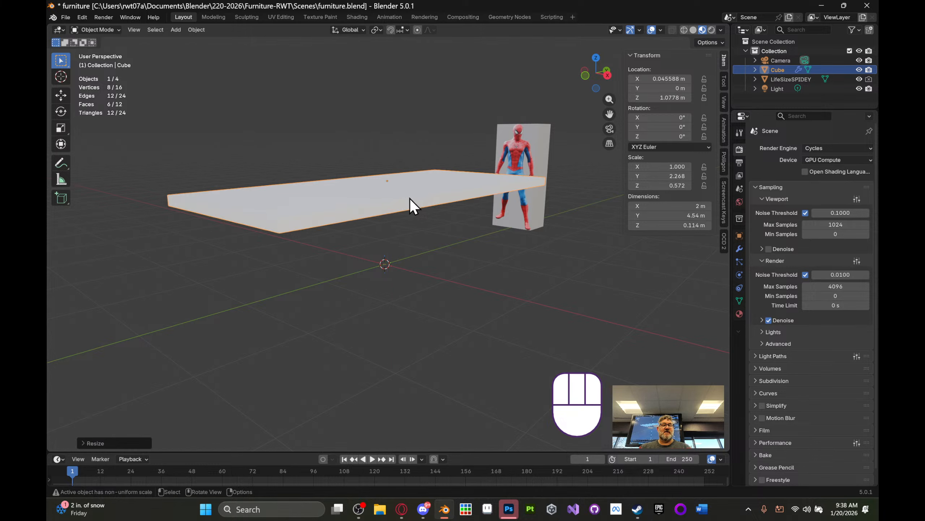
- Switch the viewport to Solid shading and bring the slab's underside into view
mouse_move(409, 203)
middle_down()
mouse_move(423, 188)
mouse_move(413, 209)
mouse_move(372, 213)
mouse_move(428, 200)
mouse_move(449, 213)
mouse_move(431, 212)
middle_up()
click(694, 30)
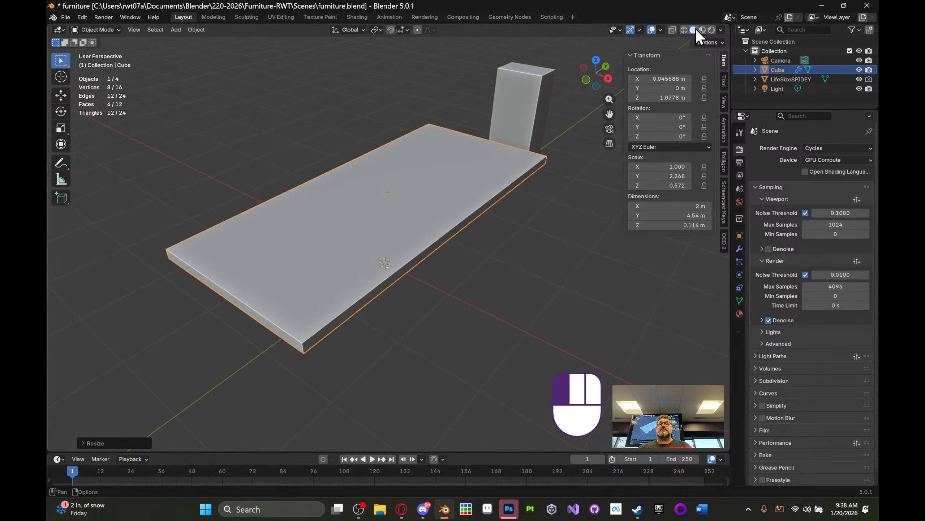
mouse_move(485, 174)
middle_down()
mouse_move(447, 199)
mouse_move(453, 45)
mouse_move(453, 438)
mouse_move(440, 56)
mouse_move(432, 69)
middle_up()
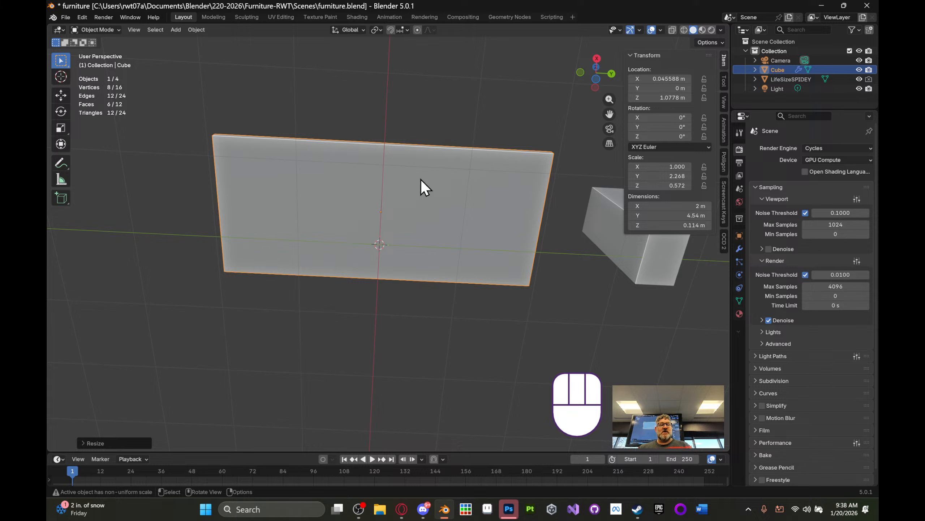
- Try insetting the slab's bottom face with the Inset Faces tool, undo the inset, and return to Object Mode
key(Tab)
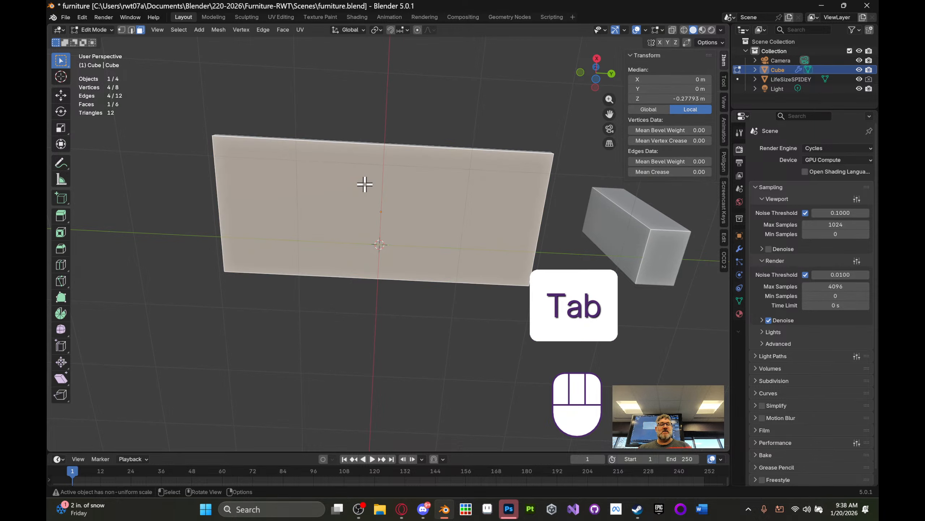
click(368, 185)
middle_drag(368, 185, 380, 142)
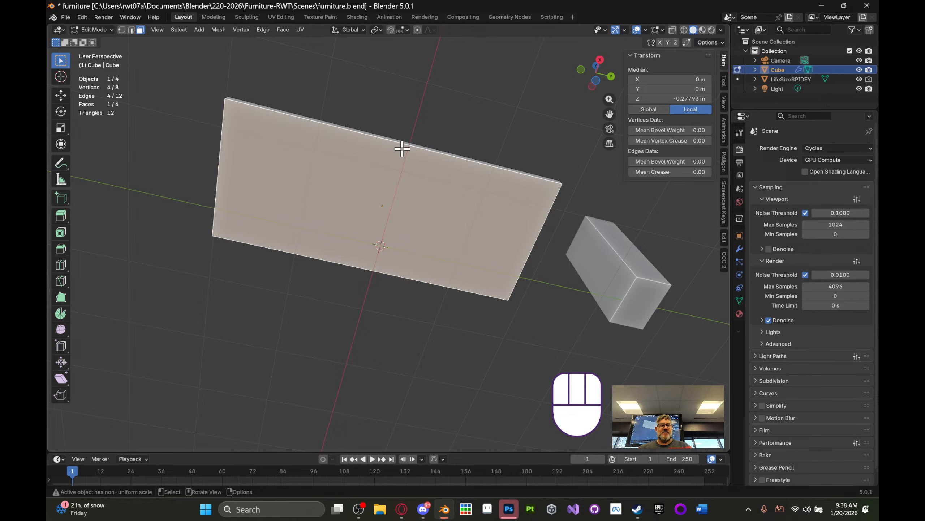
key(3)
middle_drag(375, 165, 373, 142)
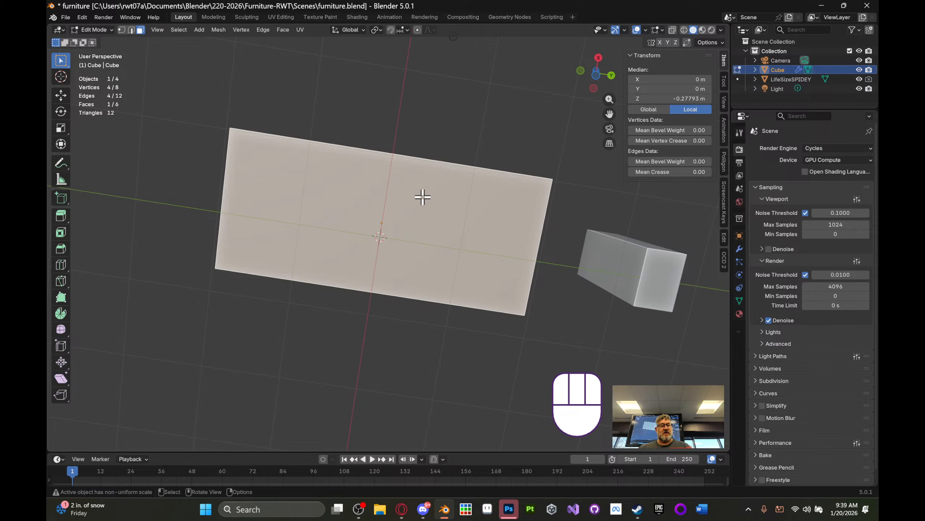
key(grave)
key(3)
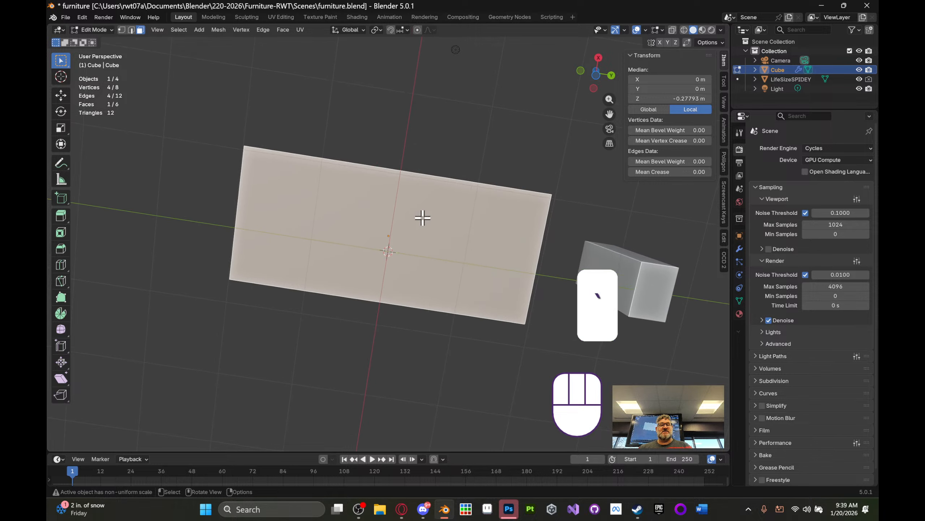
click(61, 233)
drag(415, 240, 387, 250)
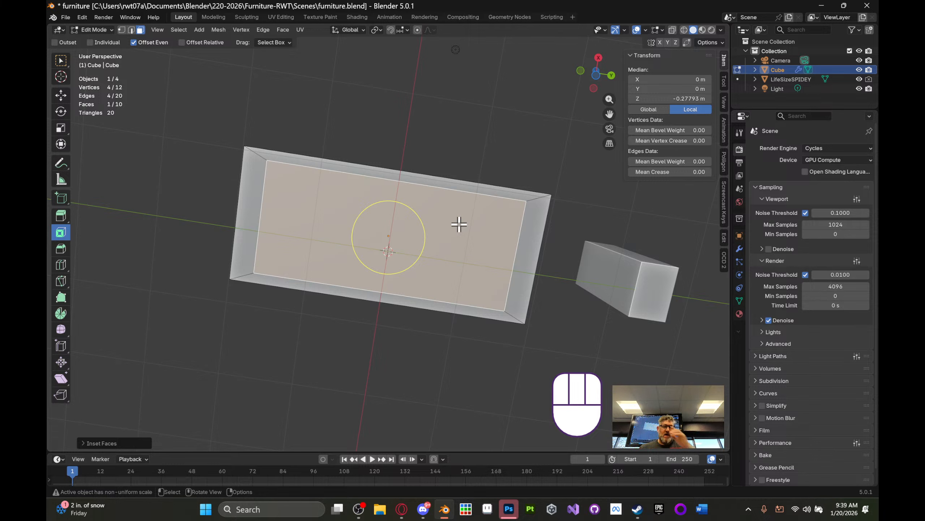
key(ctrl)
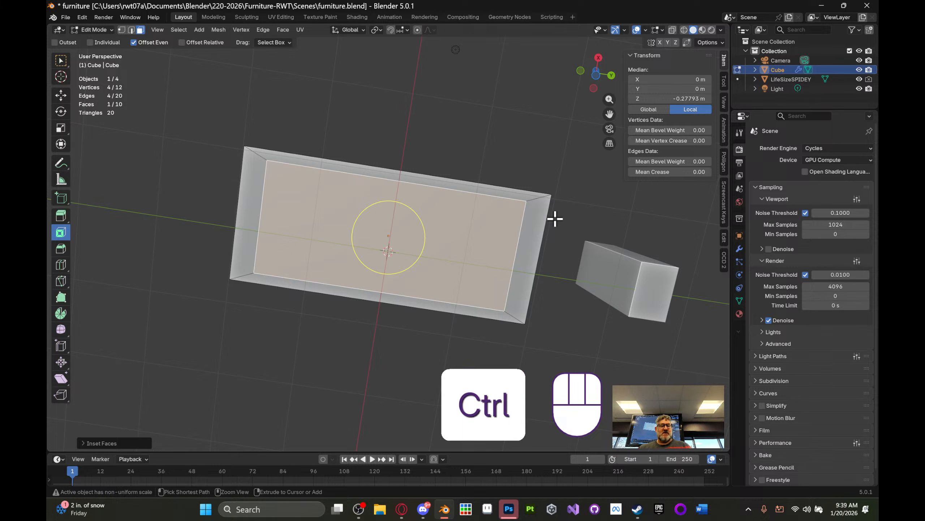
key(ctrl+z)
middle_drag(554, 215, 544, 262)
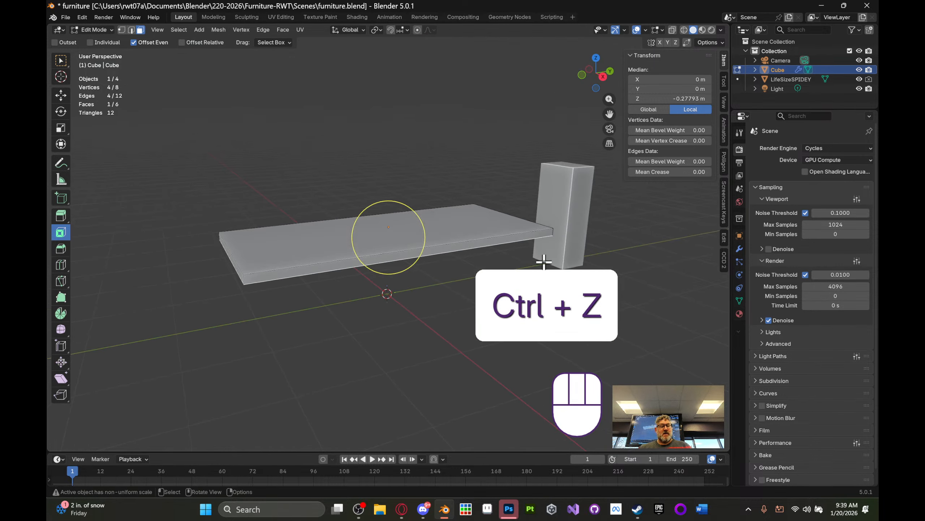
key(Tab)
- Apply the slab's scale so that all three scale values are 1.000
middle_drag(443, 197, 308, 235)
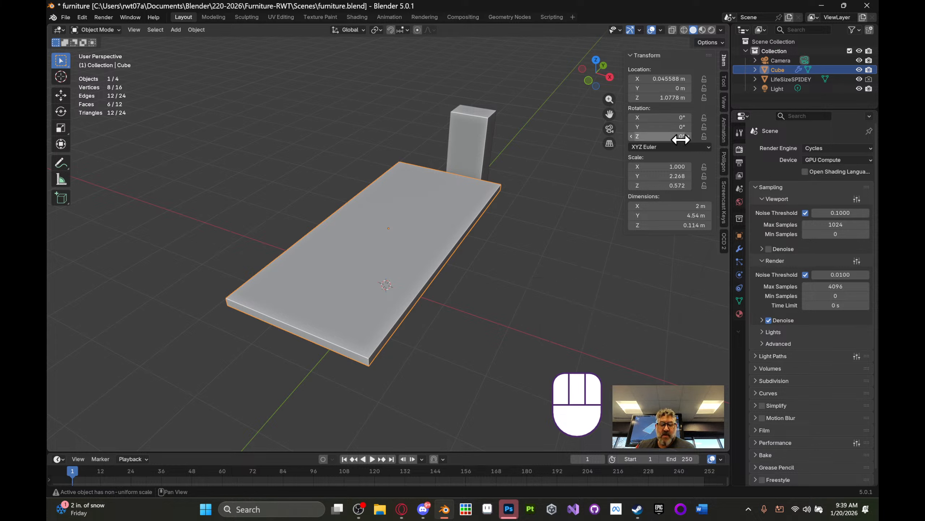
key(n)
key(n)
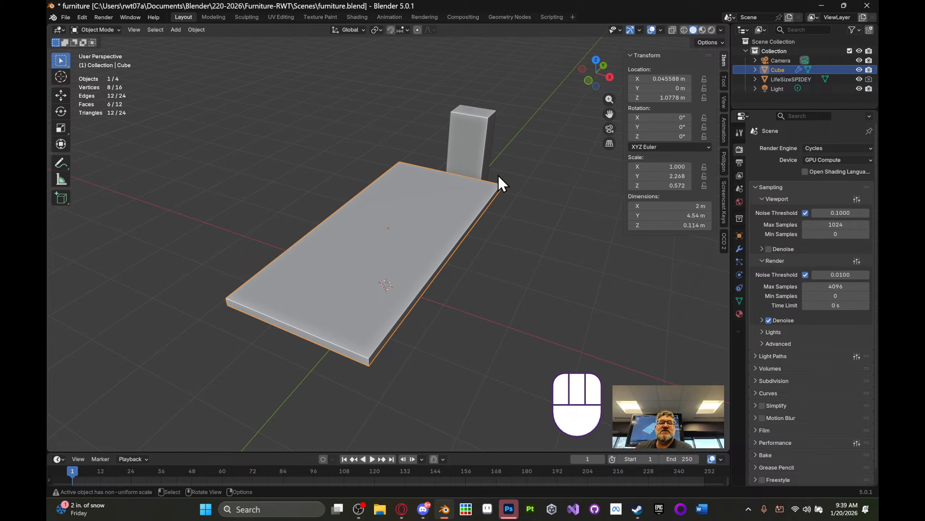
middle_drag(498, 175, 461, 157)
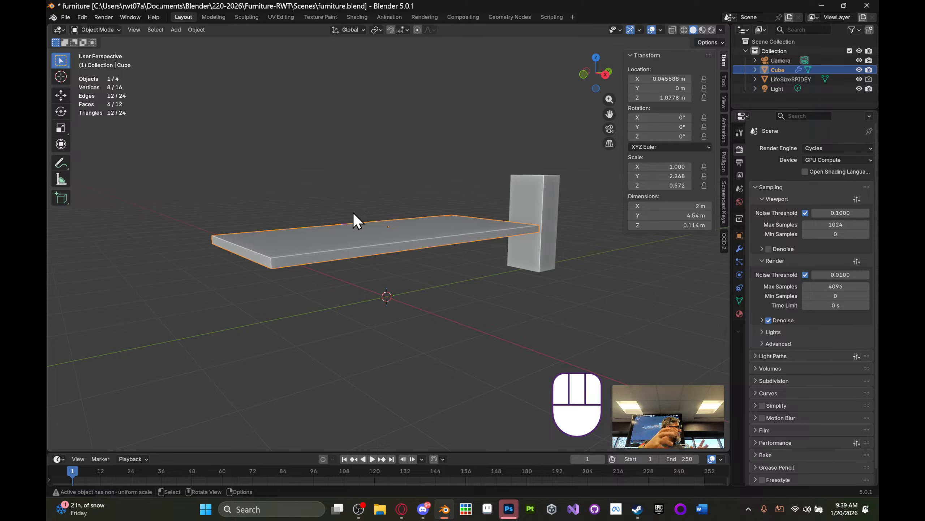
middle_drag(356, 221, 370, 203)
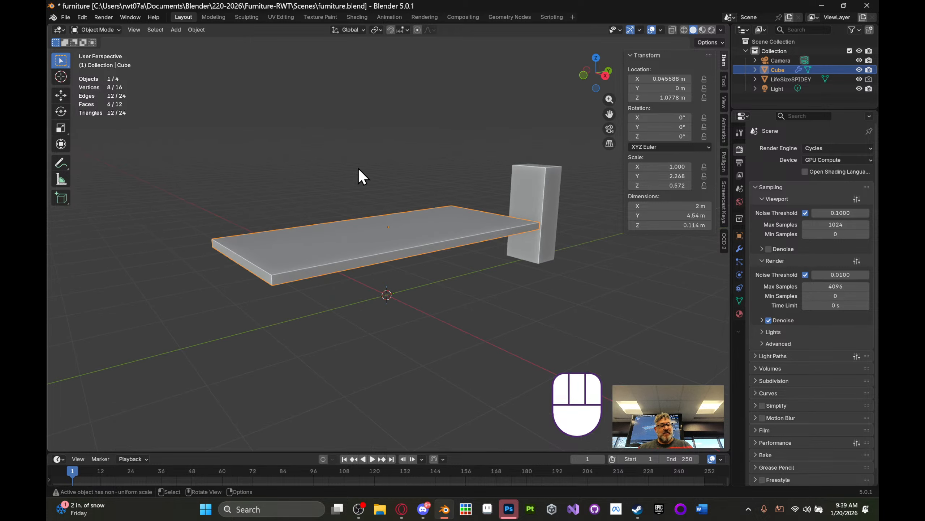
key(ctrl+a)
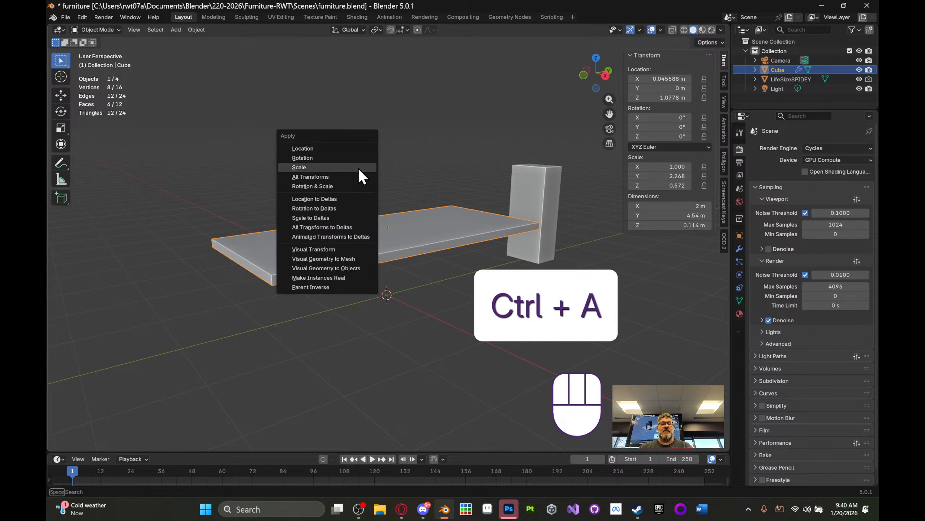
click(308, 167)
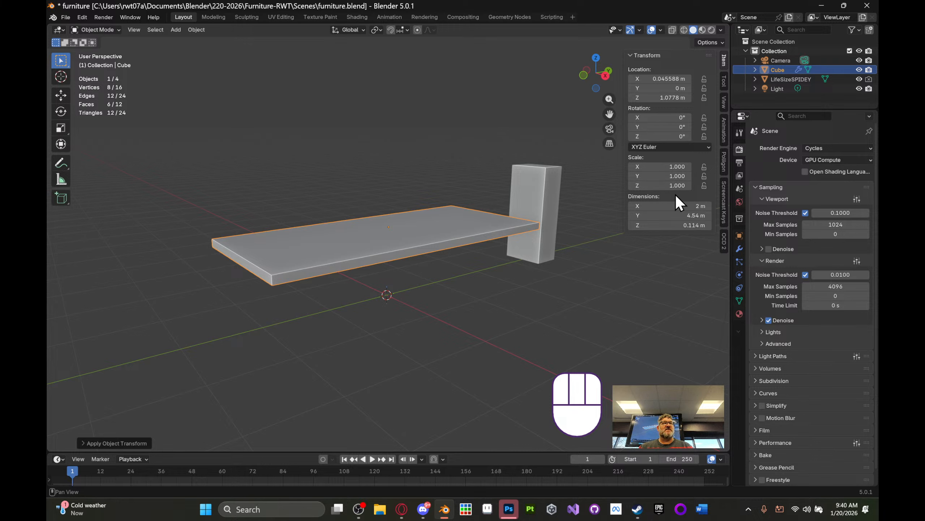
- In Edit Mode, inset the slab's bottom face evenly by about 0.11 m
middle_drag(447, 204, 465, 152)
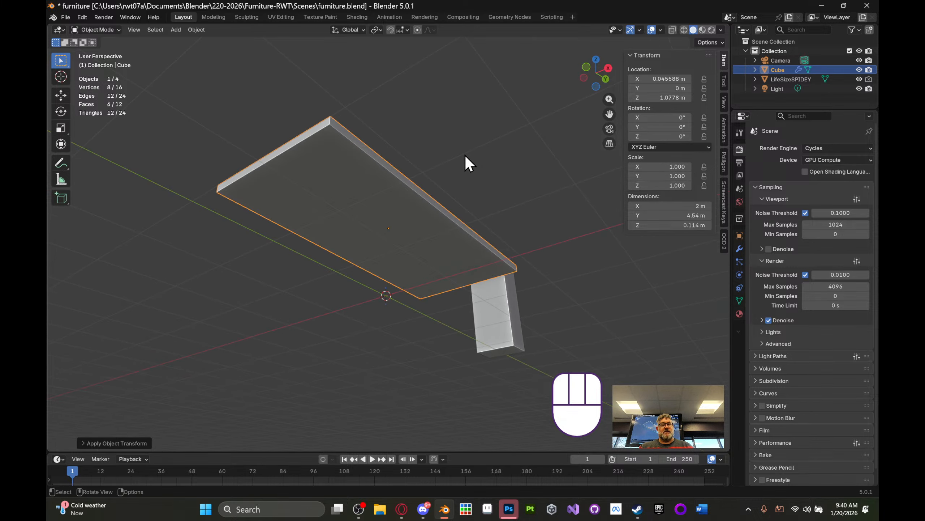
key(Tab)
click(399, 200)
key(i)
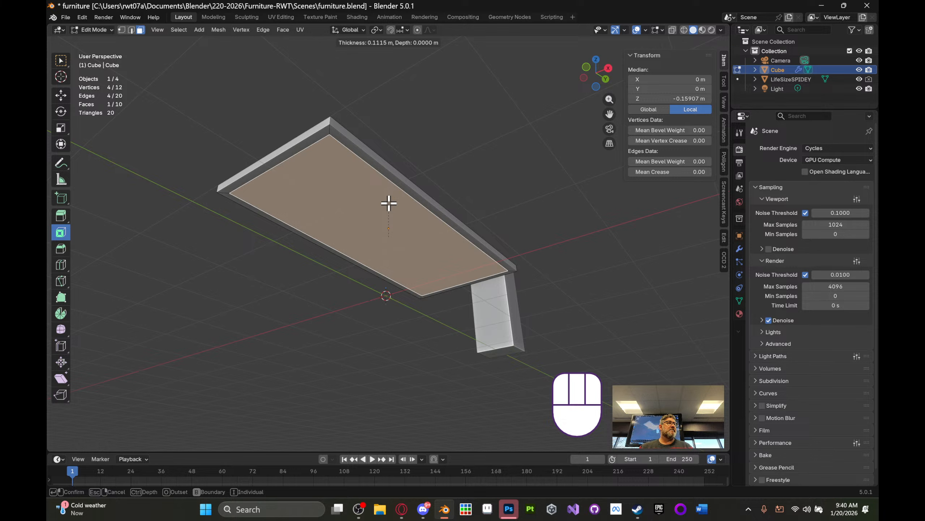
click(388, 204)
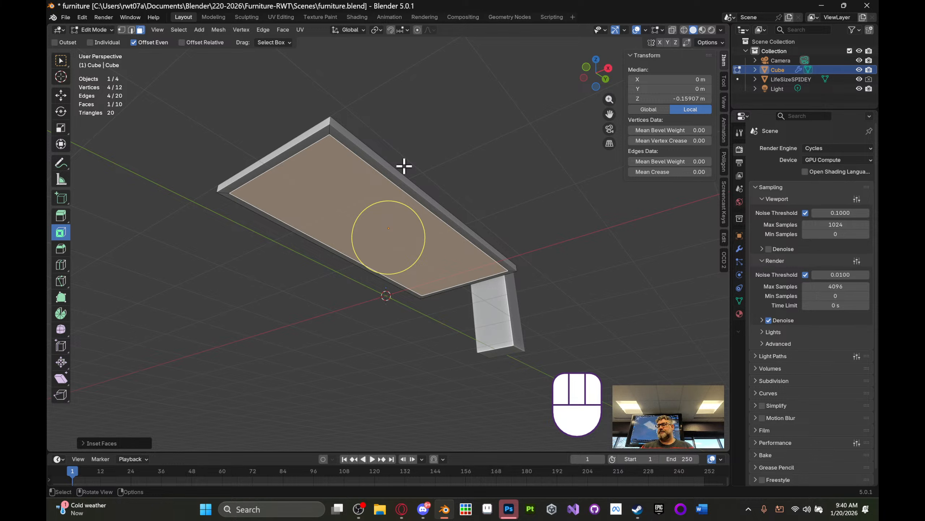
- Inset the already inset bottom face a second time by about 0.11 m to form a second border strip
middle_drag(406, 171, 495, 122)
scroll(444, 163, up, 2)
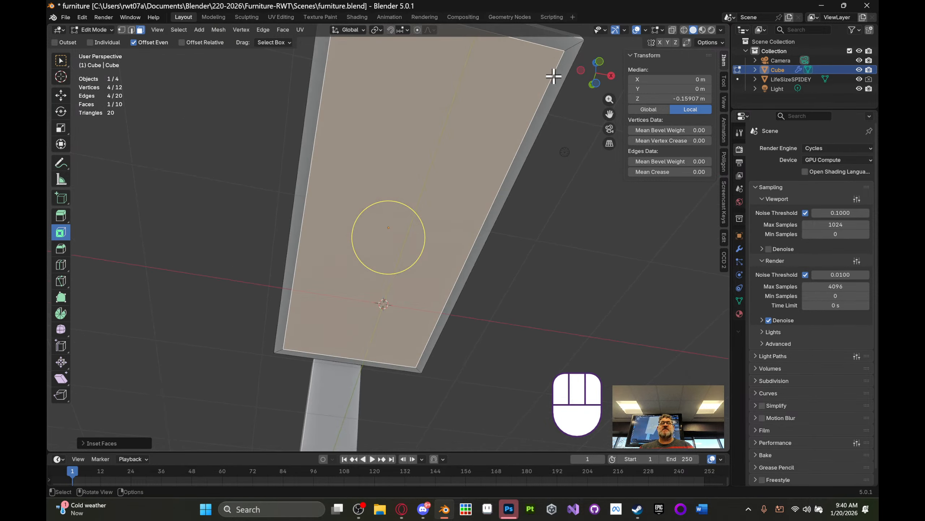
middle_drag(419, 151, 425, 135)
middle_drag(424, 135, 478, 178)
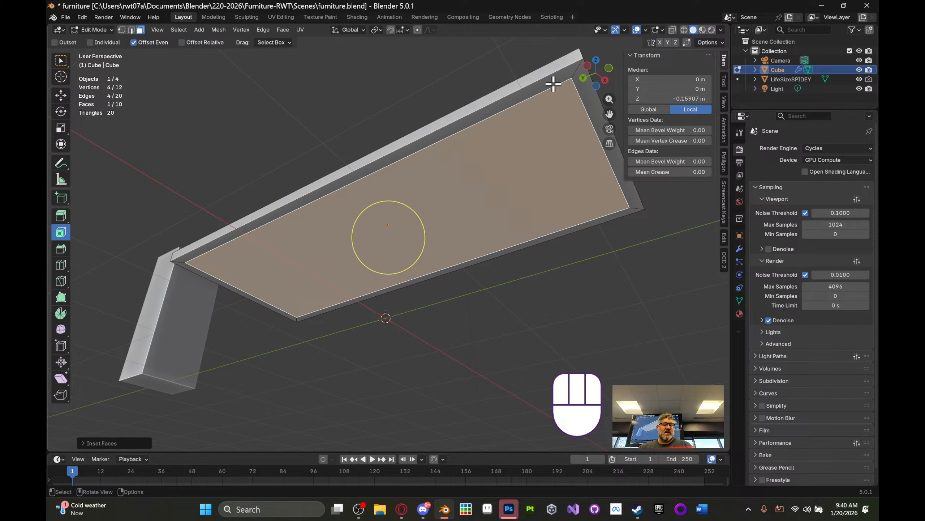
key(i)
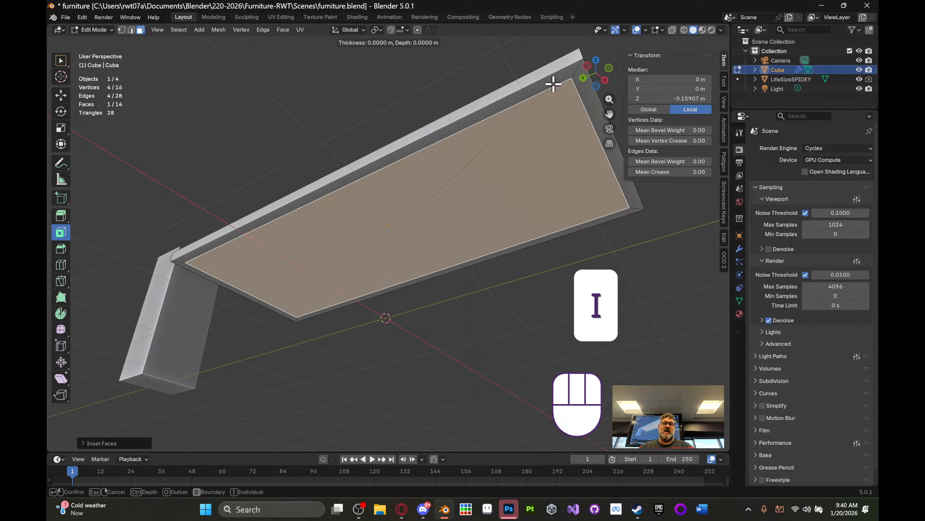
mouse_move(549, 96)
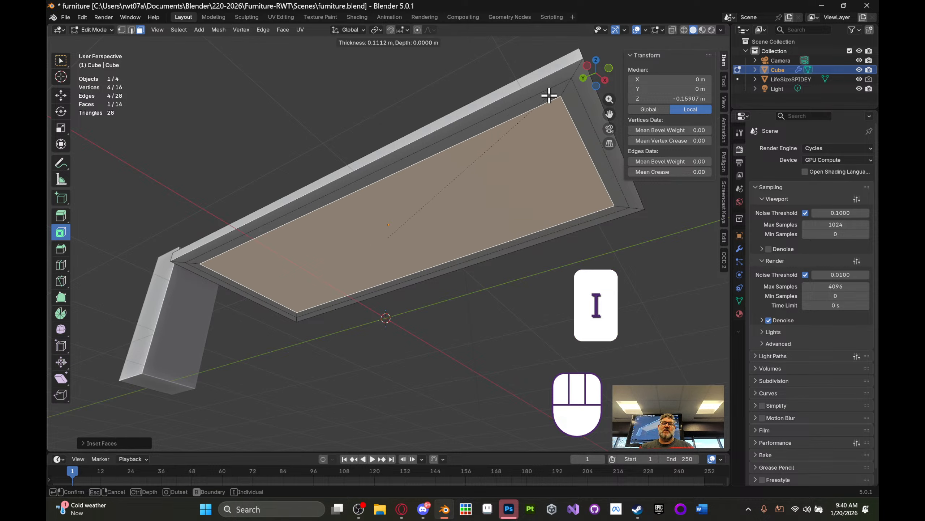
click(549, 95)
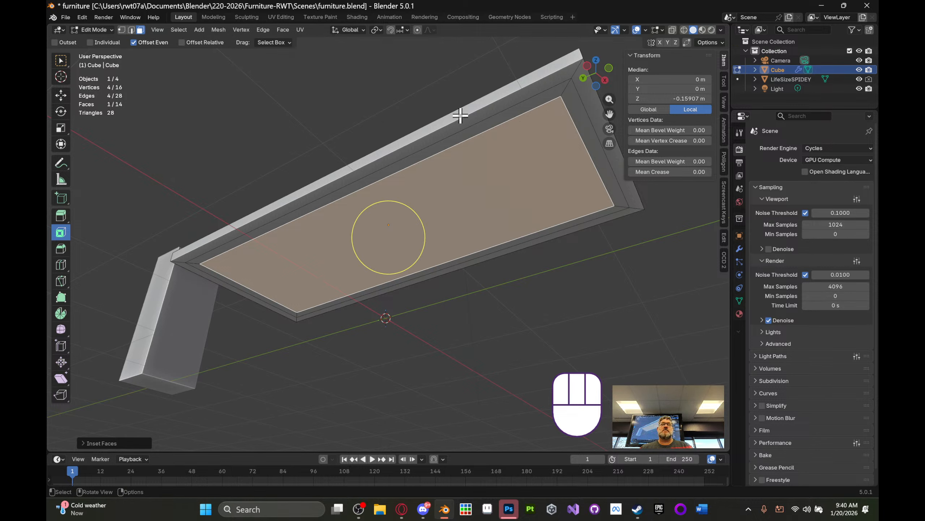
- Subdivide the two long edges of the innermost bottom face with 2 cuts, splitting that face into three sections
middle_drag(532, 113, 480, 121)
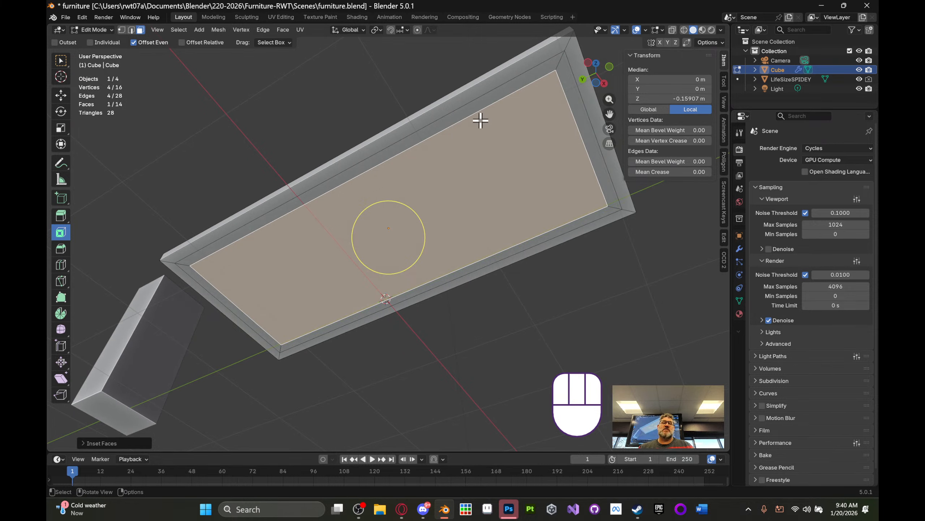
mouse_move(474, 168)
middle_down()
mouse_move(504, 144)
mouse_move(460, 158)
mouse_move(474, 151)
middle_up()
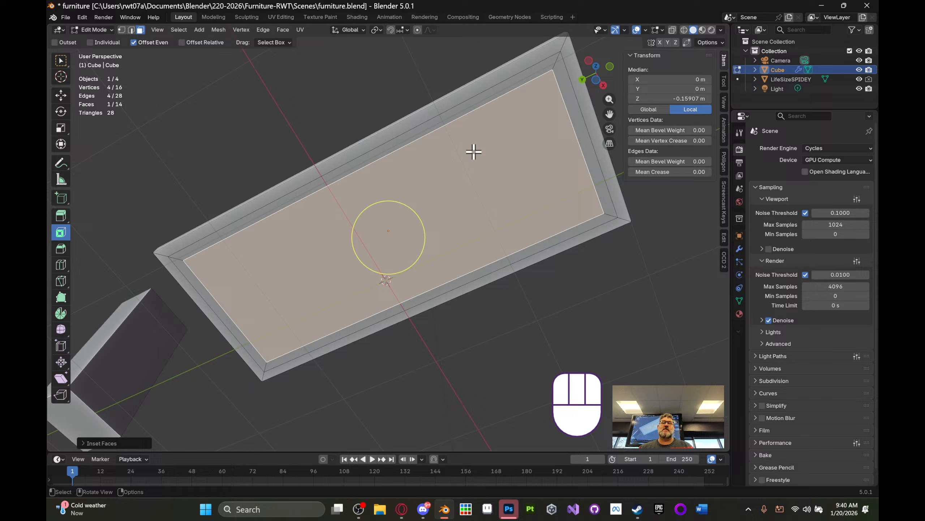
click(132, 29)
click(351, 174)
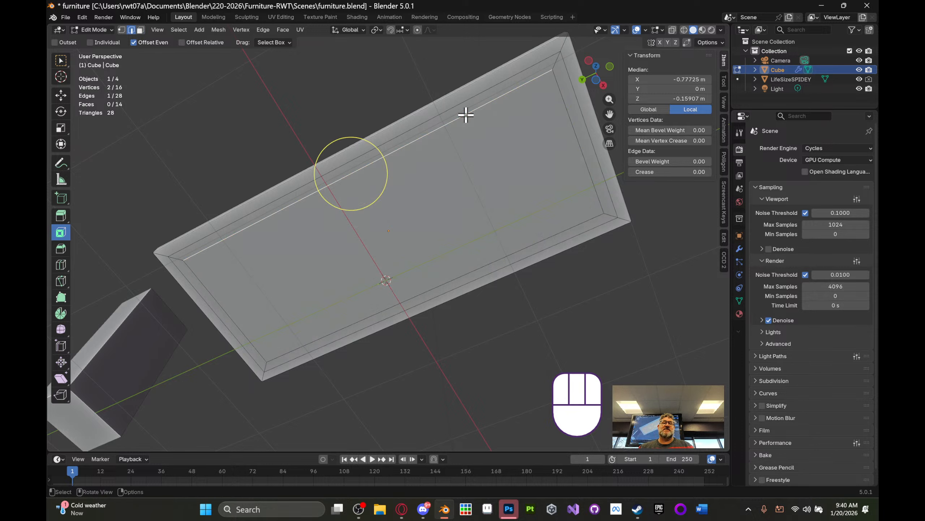
click(61, 61)
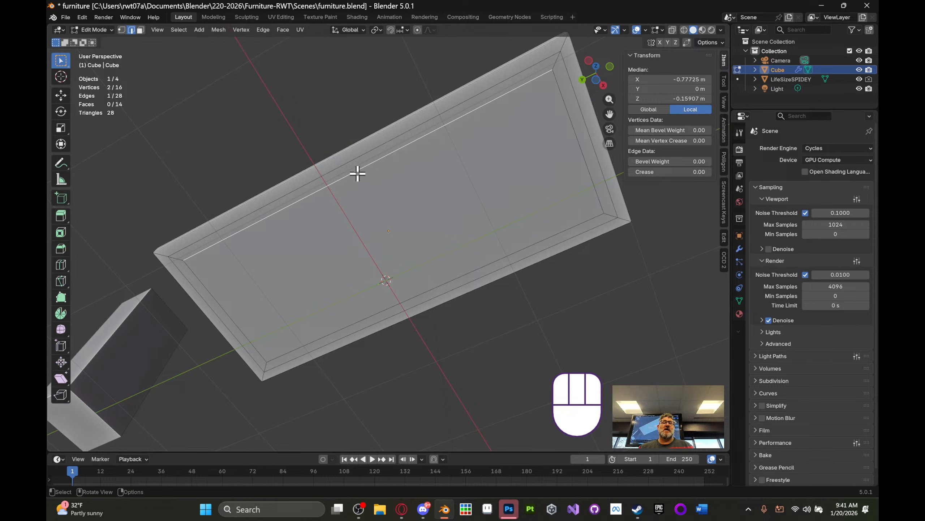
shift+click(437, 285)
middle_drag(436, 284, 465, 259)
scroll(470, 253, up, 4)
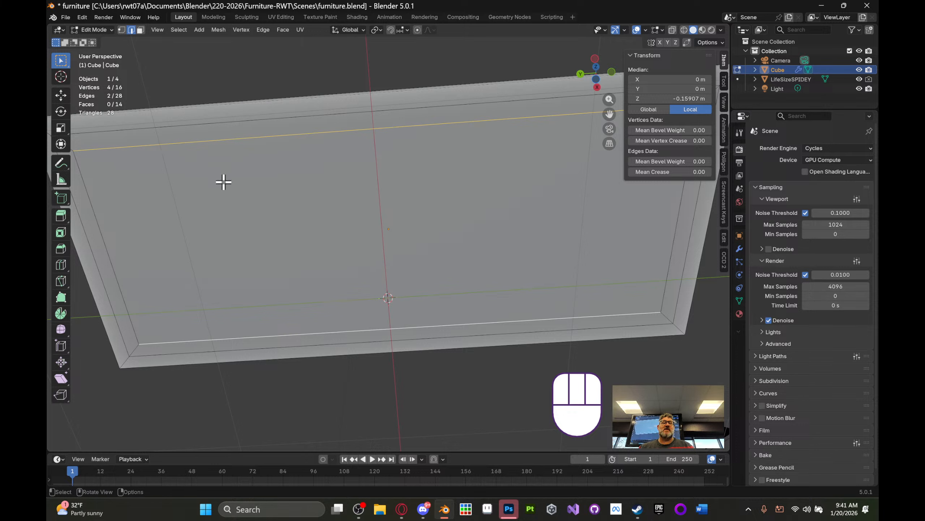
click(262, 30)
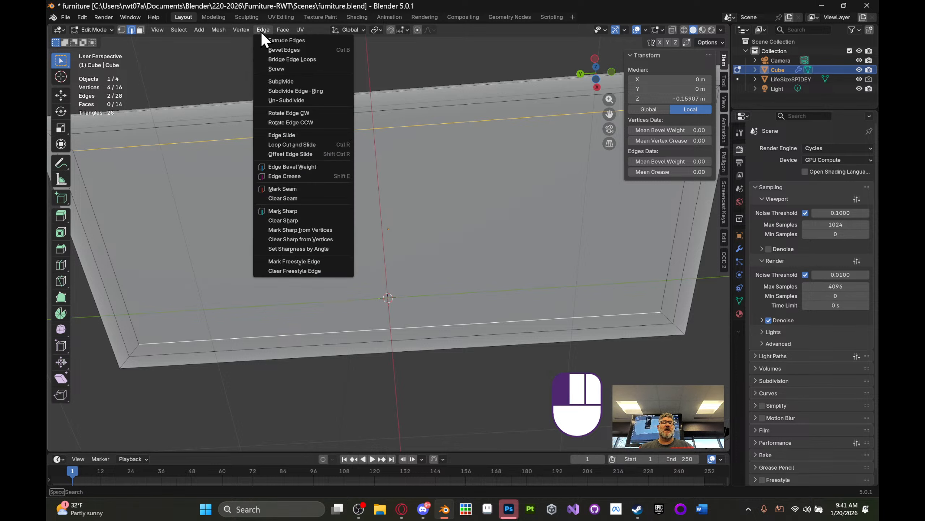
click(286, 81)
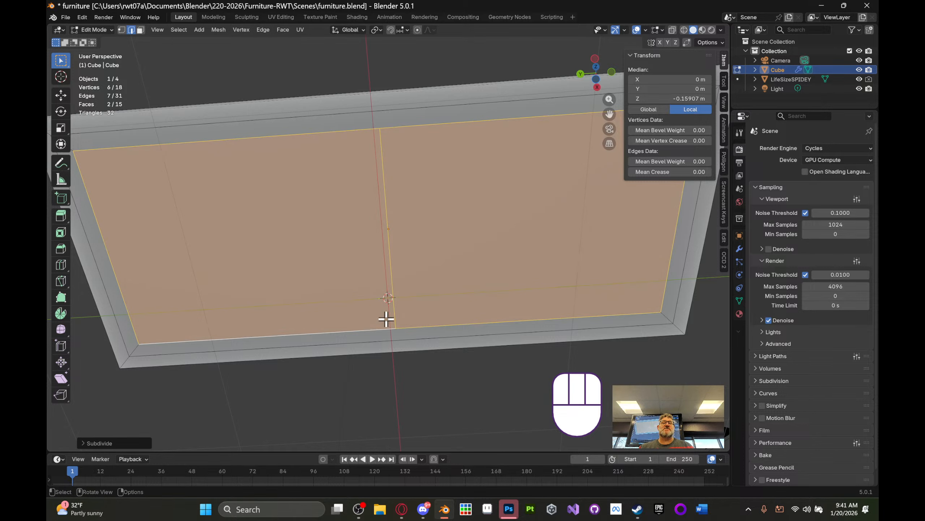
click(82, 444)
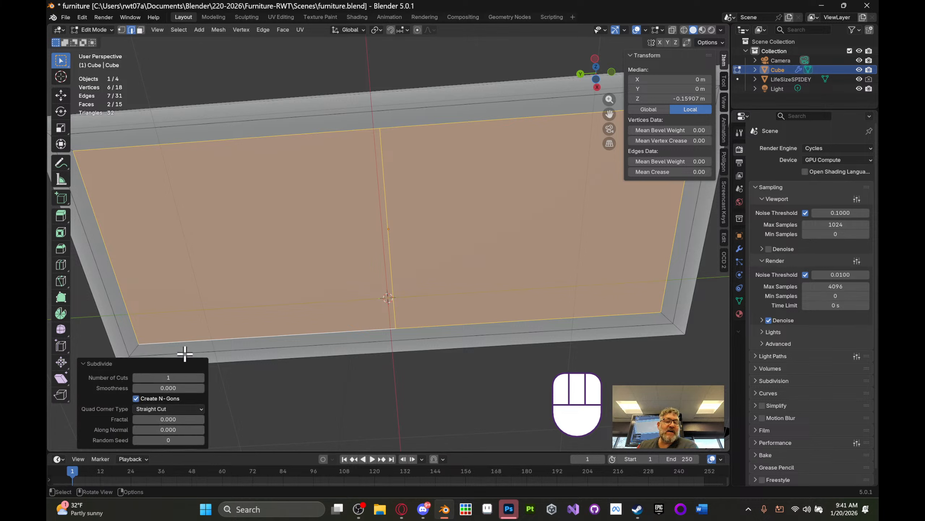
click(201, 377)
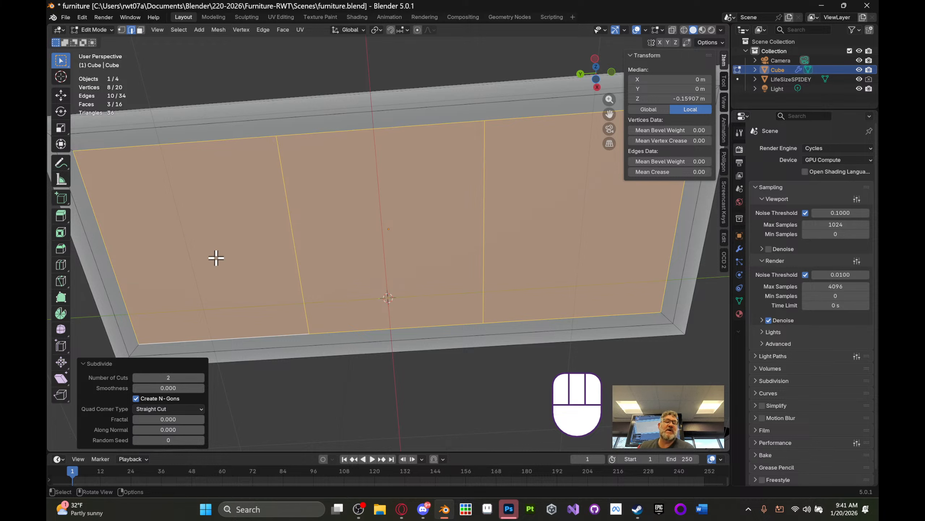
- Move the underside's dividing edge on the +Y side toward the nearby short border, to Y about 1.86 m
click(293, 226)
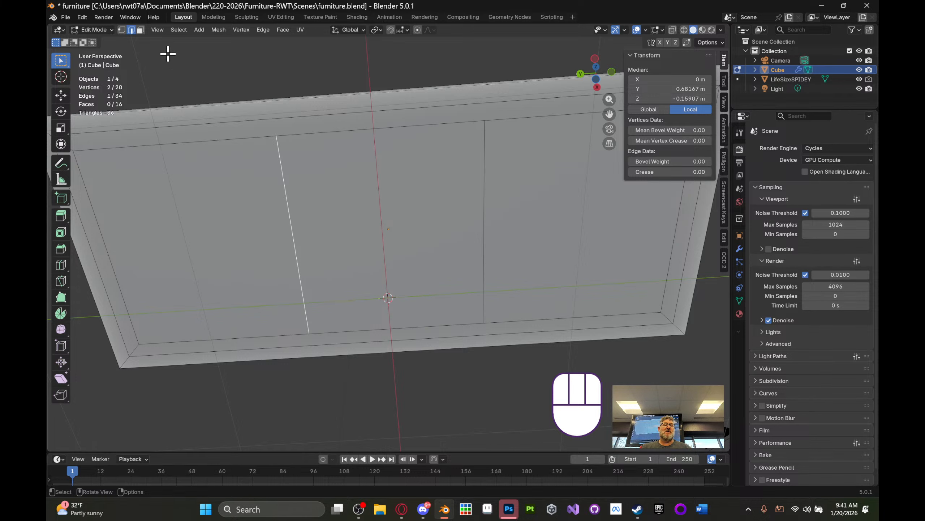
click(61, 95)
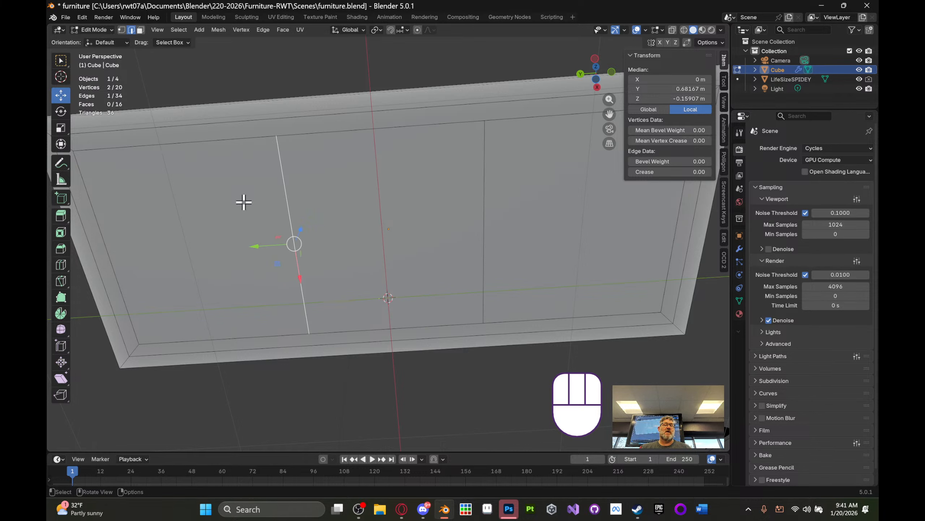
middle_drag(261, 257, 271, 204)
drag(258, 229, 86, 211)
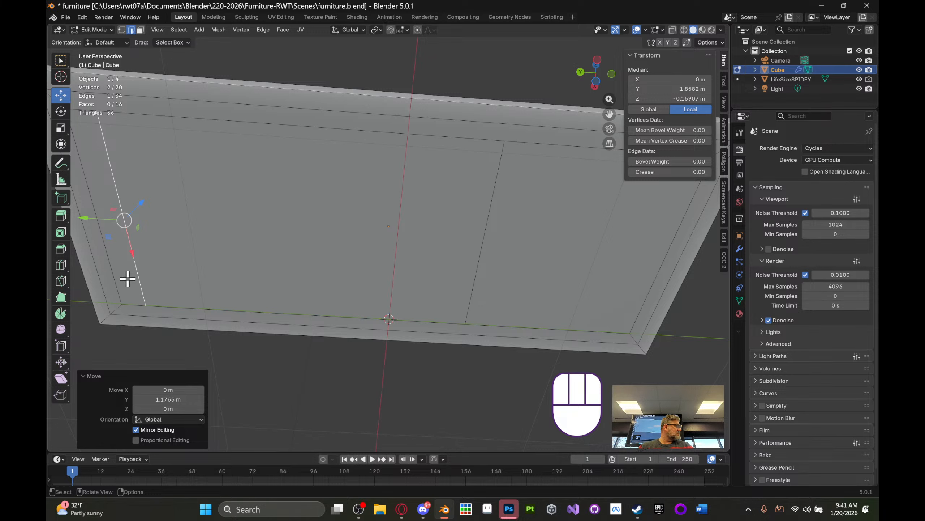
- Move the other dividing edge toward the opposite short border, to Y about -1.86 m
click(481, 257)
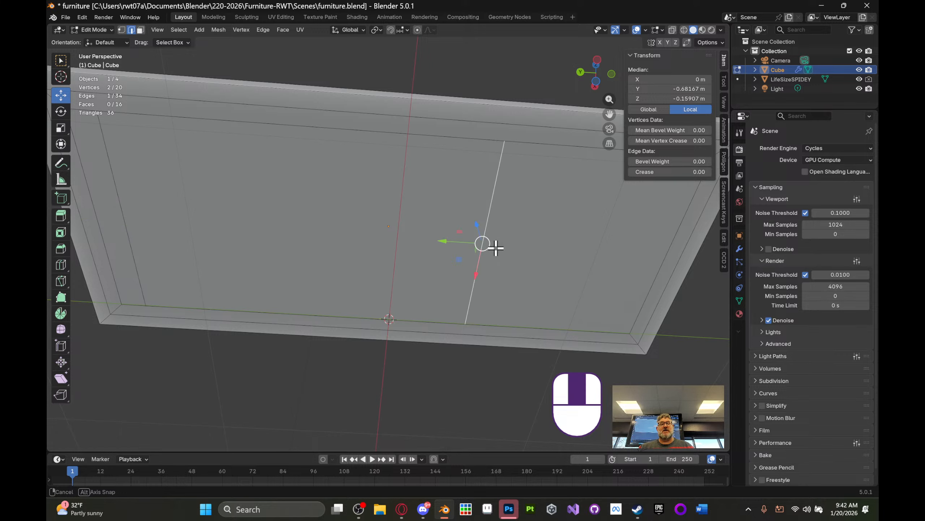
middle_drag(496, 251, 487, 245)
drag(446, 235, 614, 216)
- Subdivide the two short border edges and the two dividing edges of the inner underside together with 2 cuts
middle_drag(541, 244, 388, 229)
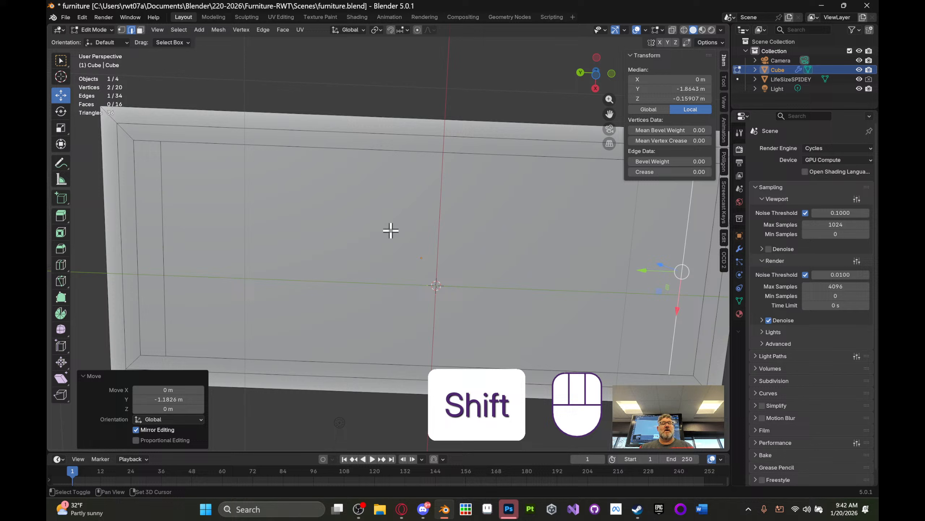
click(135, 196)
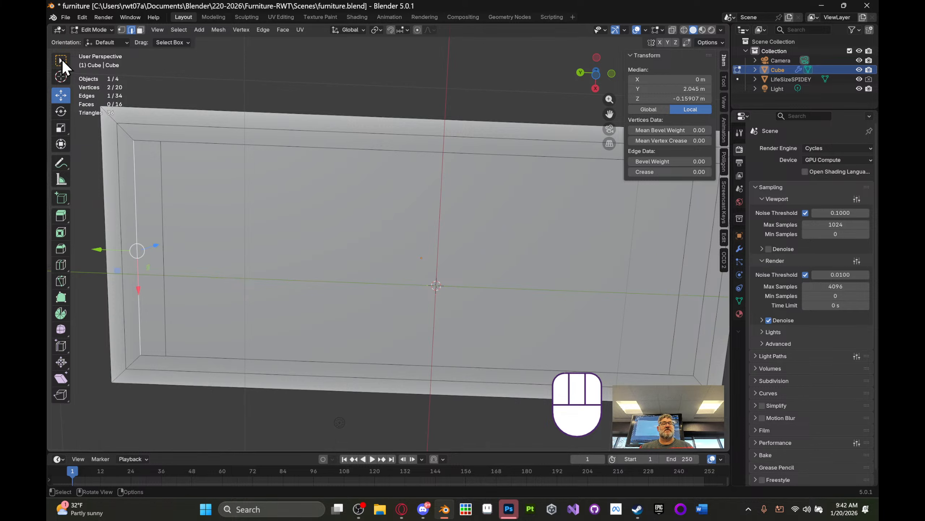
key(w)
shift+click(163, 195)
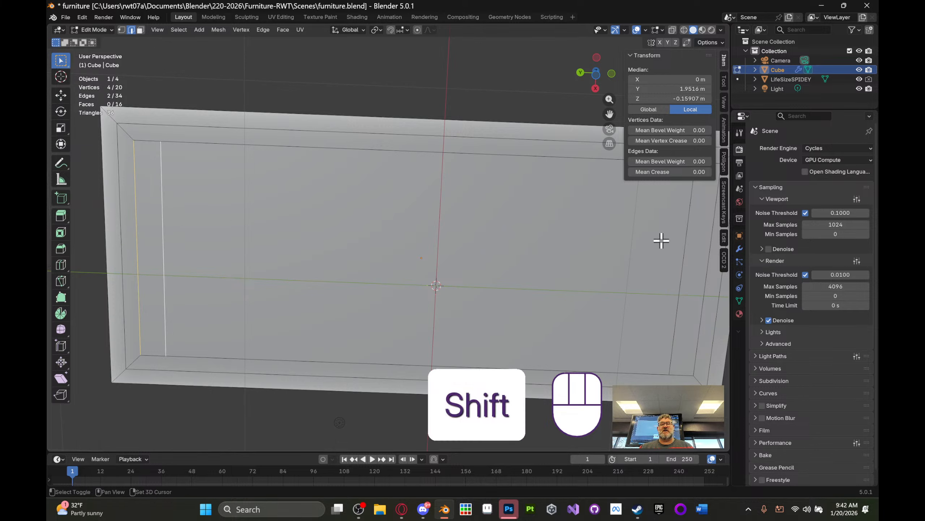
shift+click(682, 242)
shift+click(708, 262)
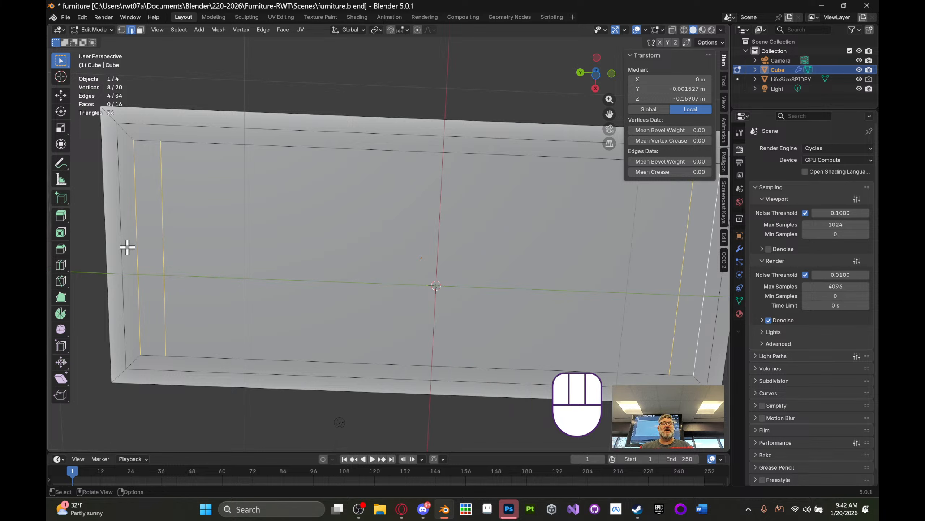
middle_drag(296, 182, 295, 180)
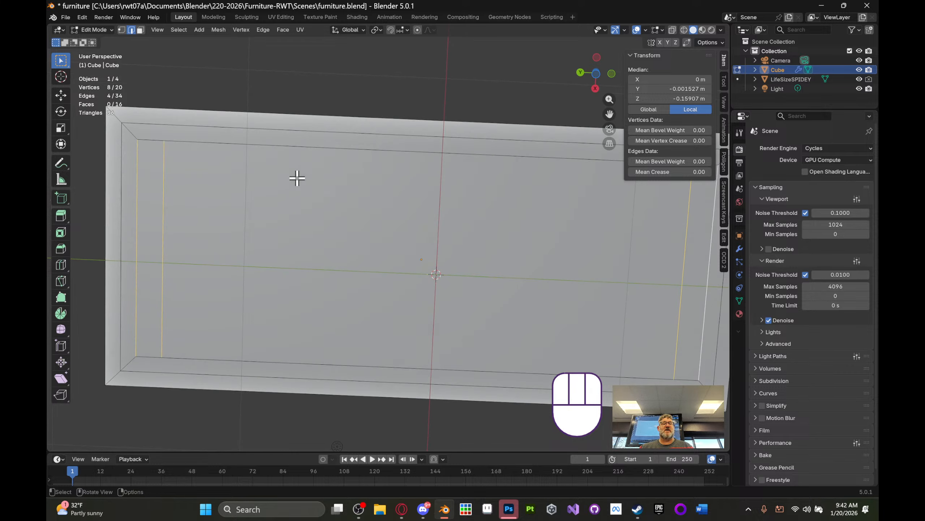
click(263, 32)
click(291, 81)
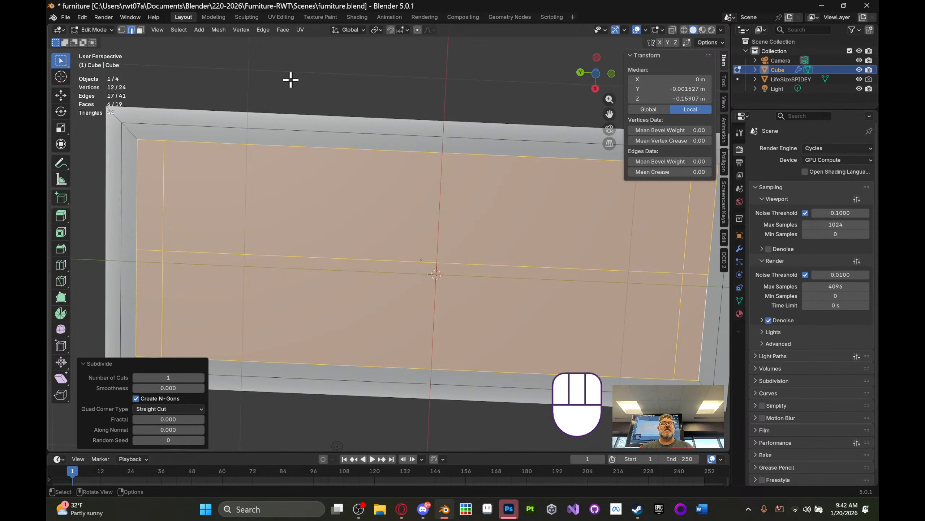
click(202, 380)
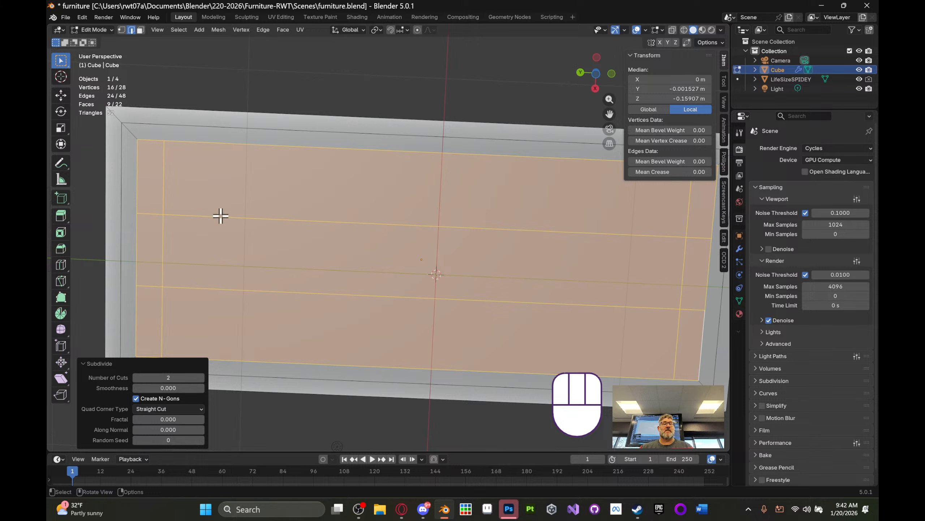
- Move all three segments of the -X lengthwise cut about 0.36 m toward the nearby long border, to X about -0.62 m
click(154, 214)
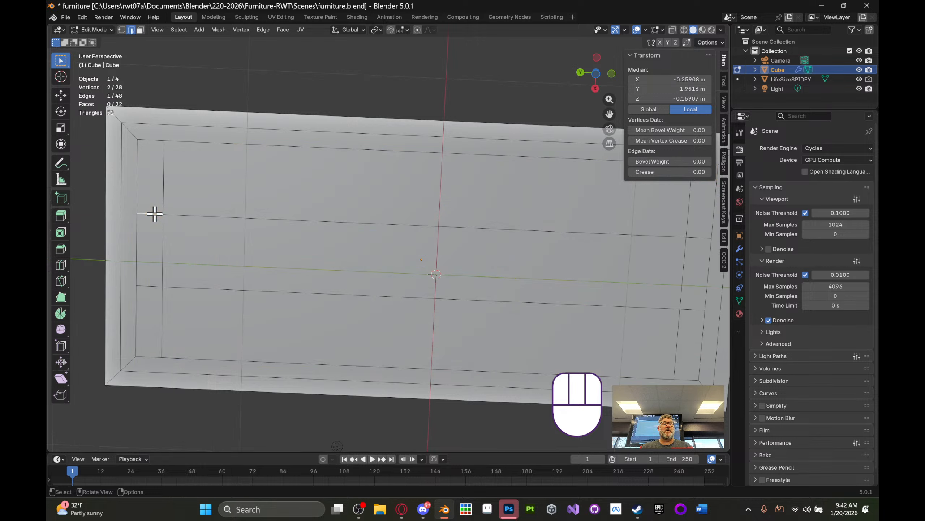
shift+click(244, 219)
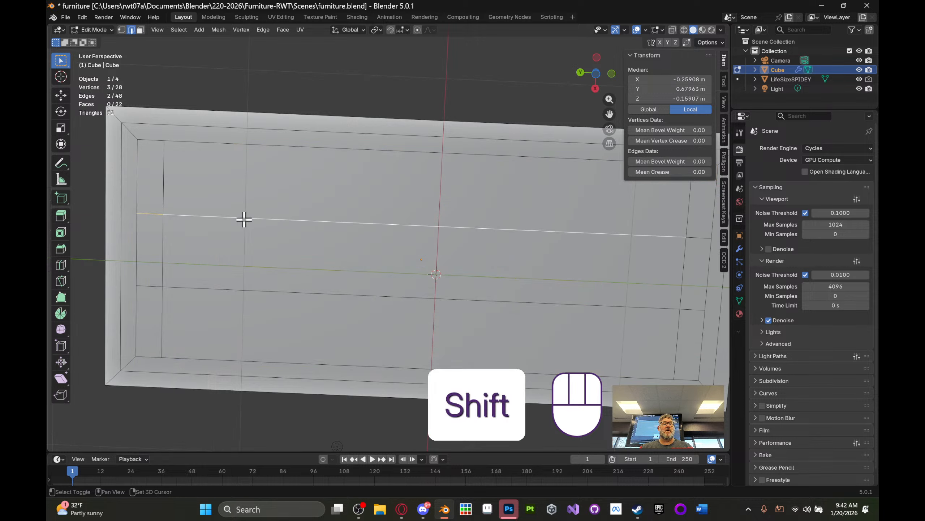
shift+click(697, 237)
middle_drag(688, 237, 580, 235)
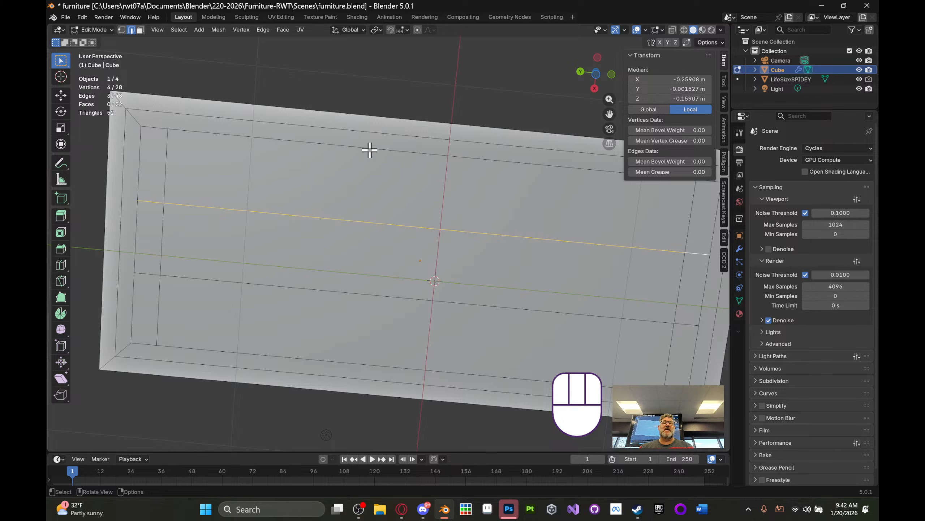
middle_drag(289, 159, 382, 194)
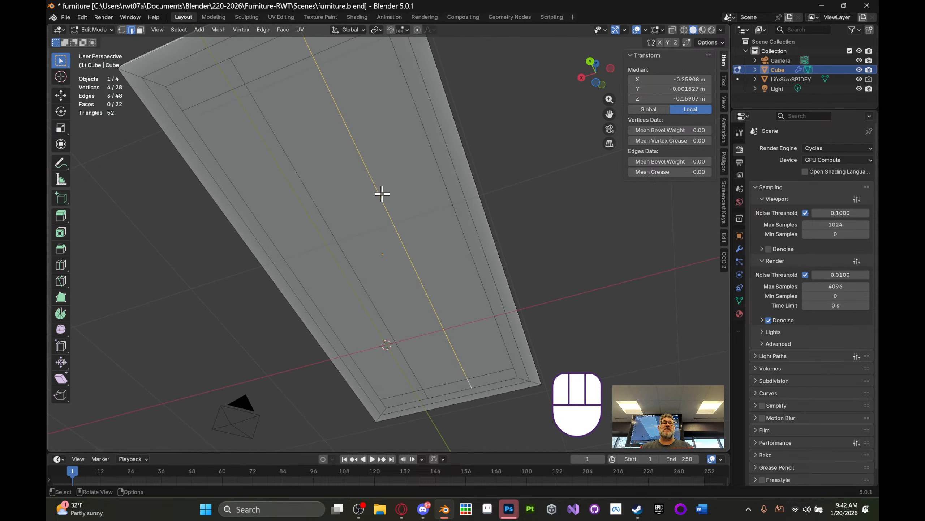
click(61, 95)
drag(371, 270, 414, 263)
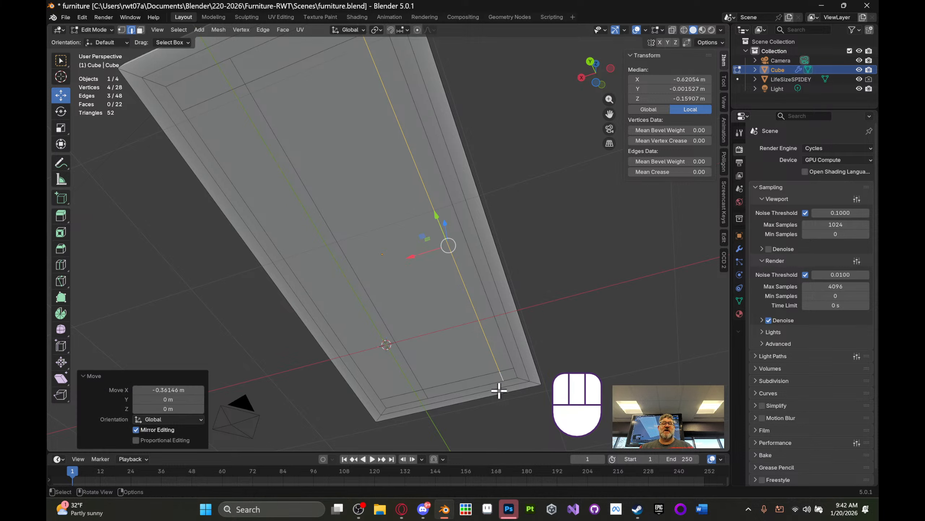
- Move all three segments of the other lengthwise cut along X toward the opposite long border, forming narrow corner squares
click(308, 183)
shift+click(237, 73)
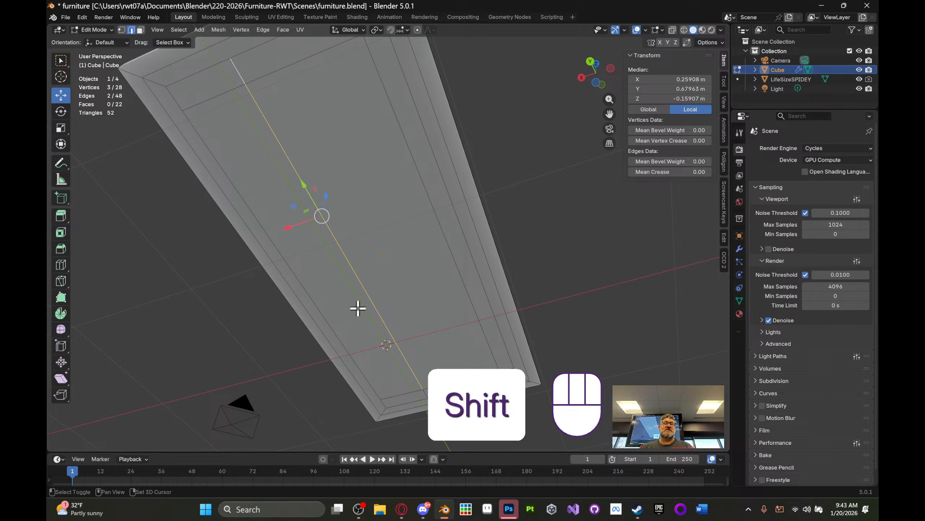
shift+click(427, 400)
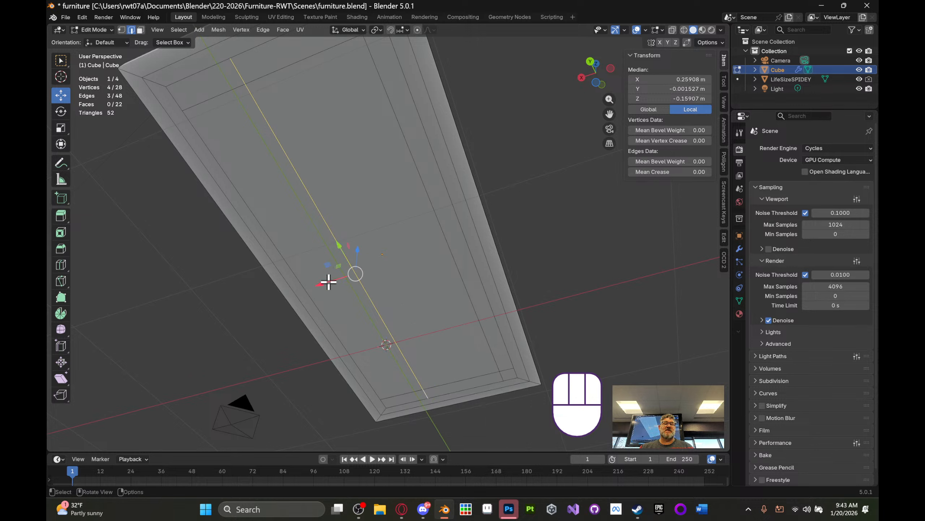
drag(326, 279, 292, 289)
- In face selection mode, select the four small corner squares of the inner underside
middle_drag(333, 265, 626, 271)
mouse_move(515, 237)
shift+middle_down()
mouse_move(561, 292)
mouse_move(541, 279)
mouse_move(527, 247)
shift+middle_up()
key(3)
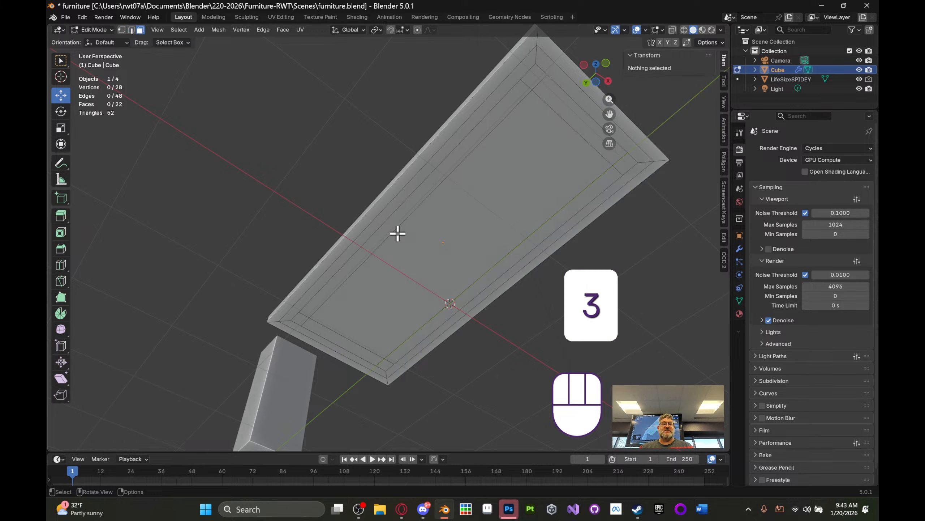
click(301, 322)
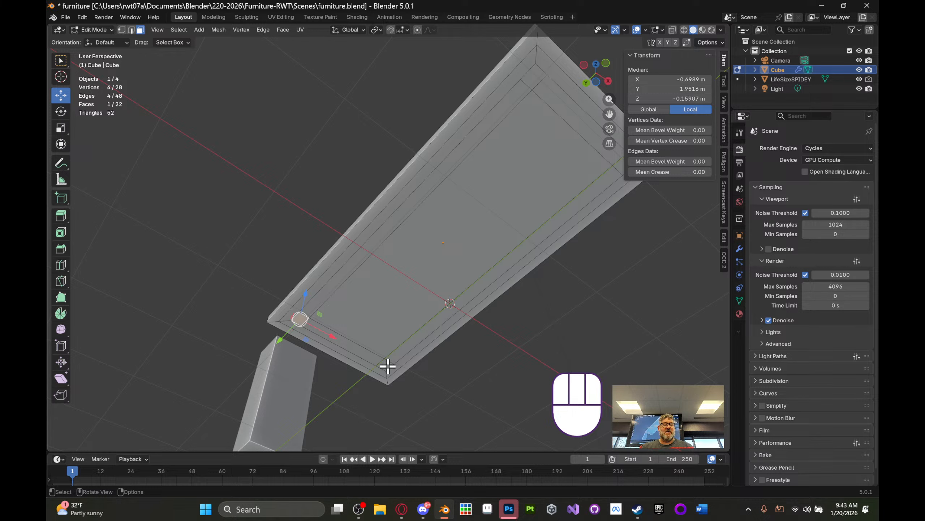
click(61, 60)
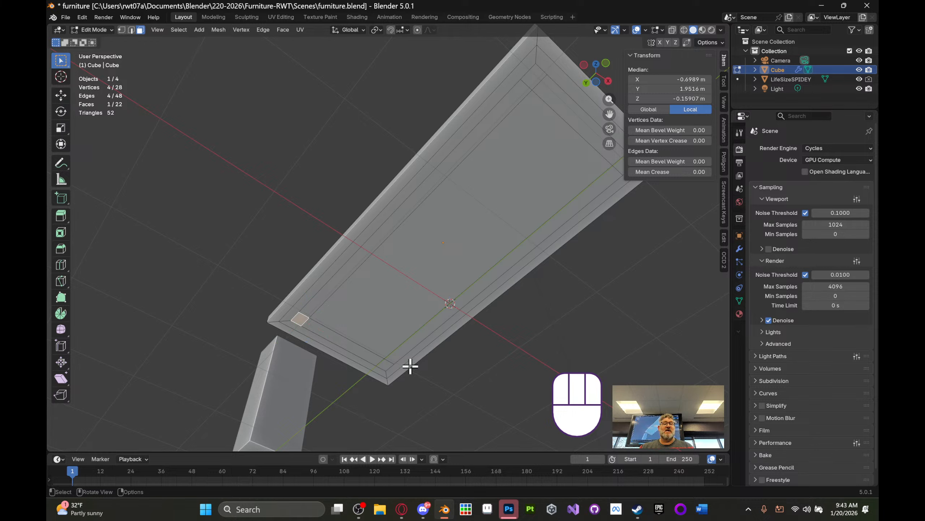
shift+click(386, 365)
shift+click(533, 80)
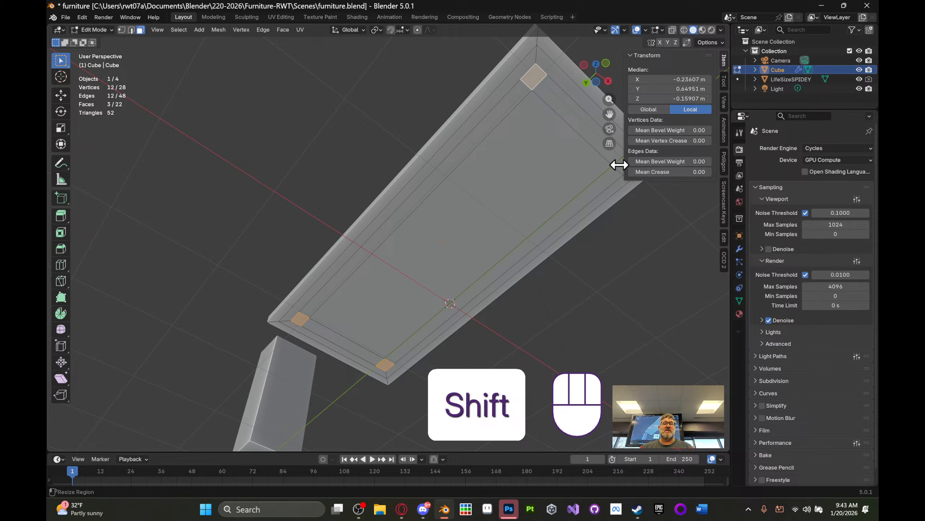
shift+middle_drag(589, 155, 523, 178)
shift+click(521, 169)
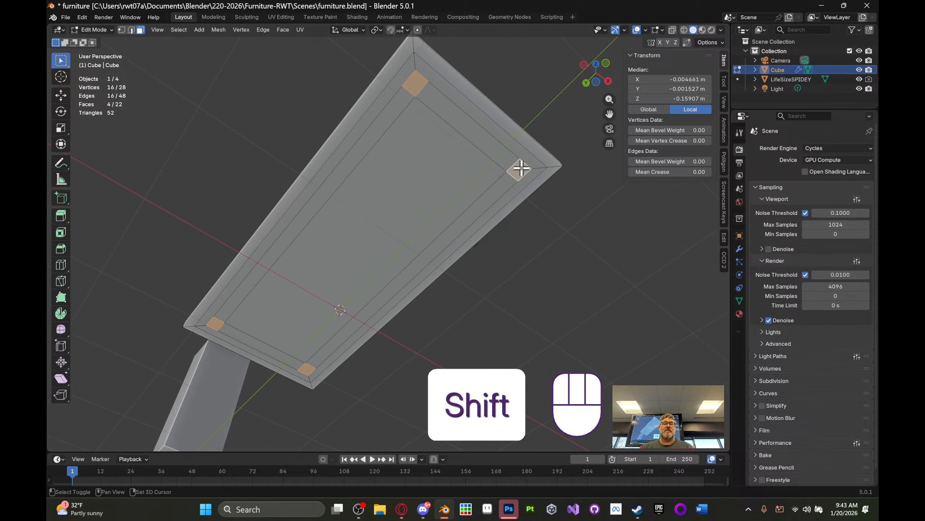
- Add the four faces of the second border strip to the corner square selection, keeping the slab's outer faces out
shift+click(530, 158)
shift+click(529, 178)
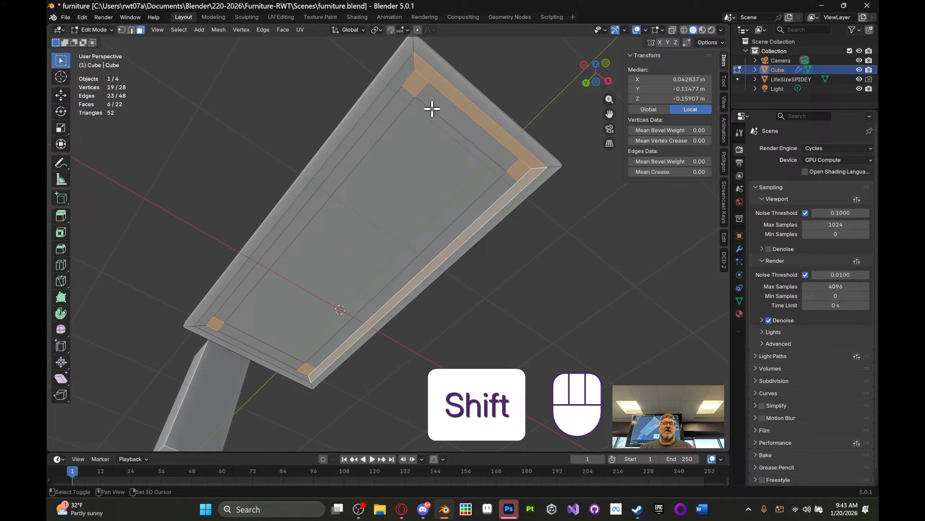
shift+click(389, 95)
shift+click(235, 344)
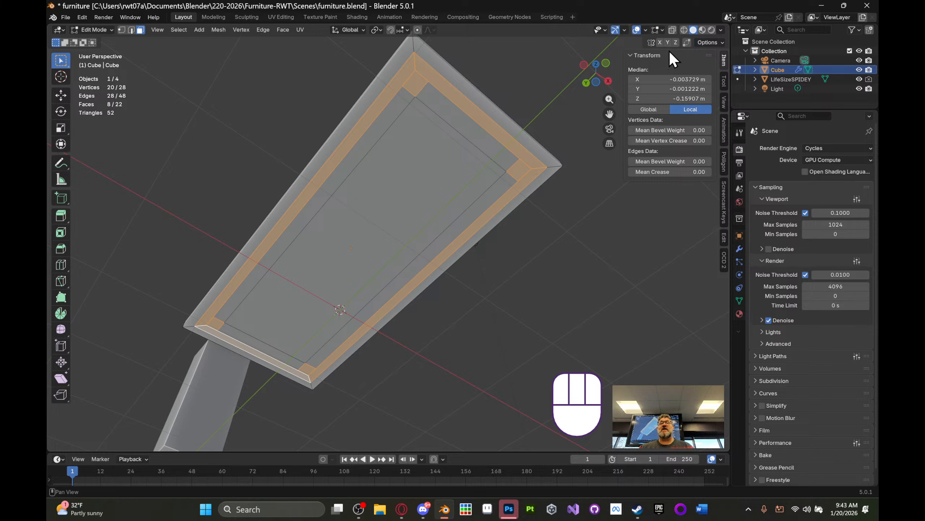
click(646, 31)
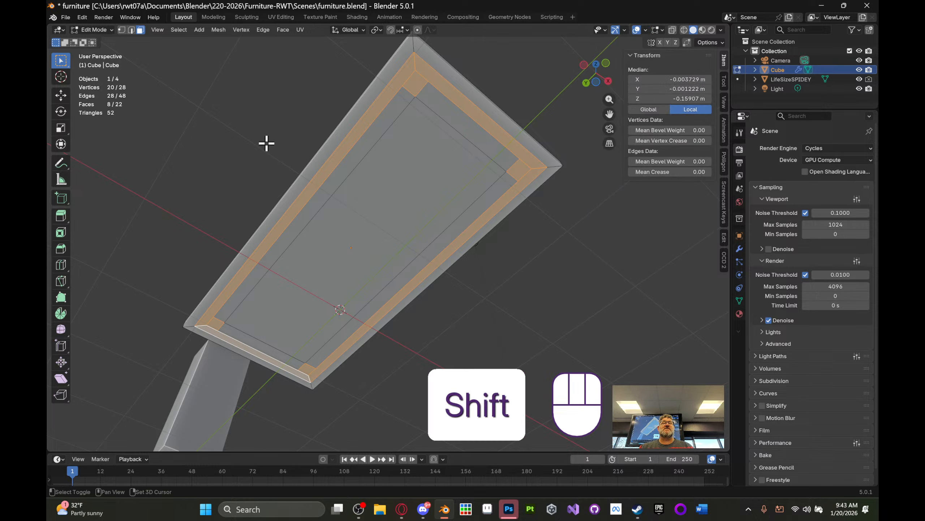
shift+middle_drag(275, 136, 355, 191)
shift+click(354, 256)
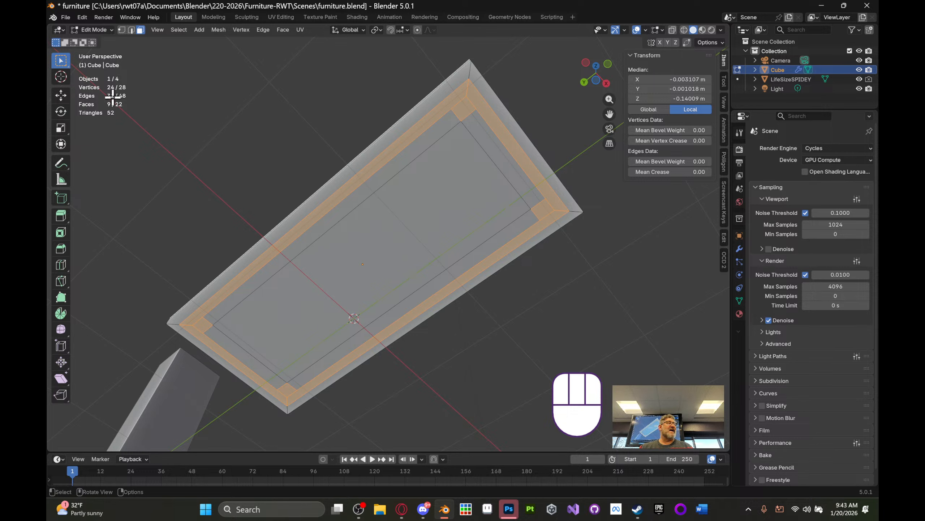
middle_drag(248, 96, 375, 93)
shift+click(347, 251)
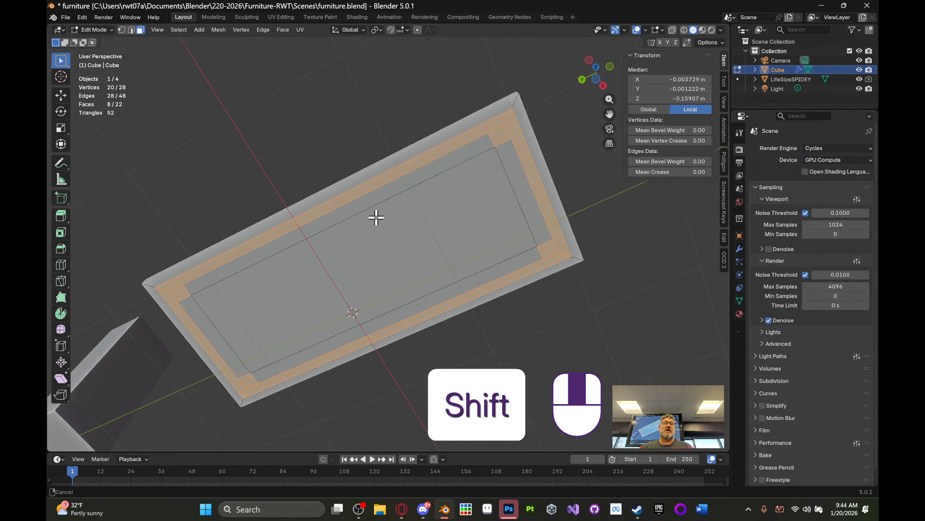
- Extrude the selected border and corner faces downward by about 0.25 m, and raise them slightly to Z about -0.384 m
shift+middle_drag(376, 217, 387, 144)
scroll(372, 208, up, 1)
shift+middle_drag(376, 194, 356, 211)
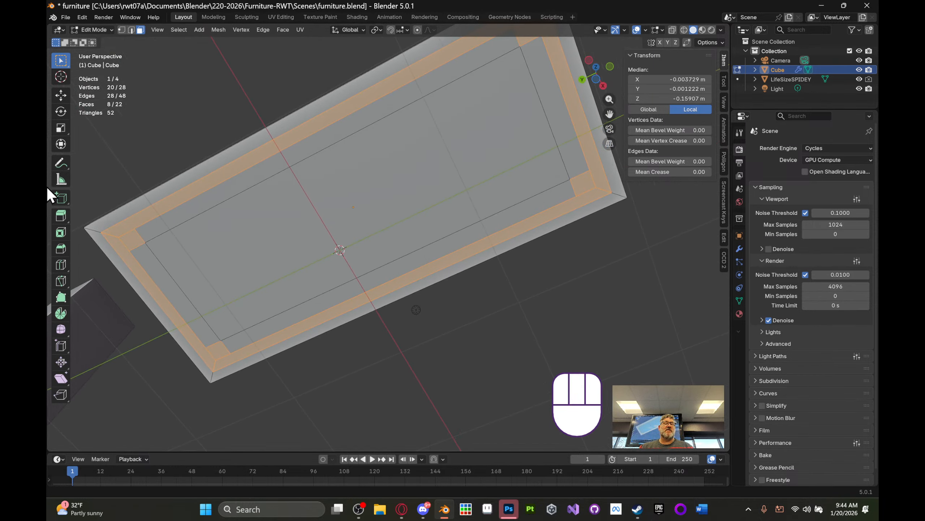
middle_drag(256, 157, 314, 182)
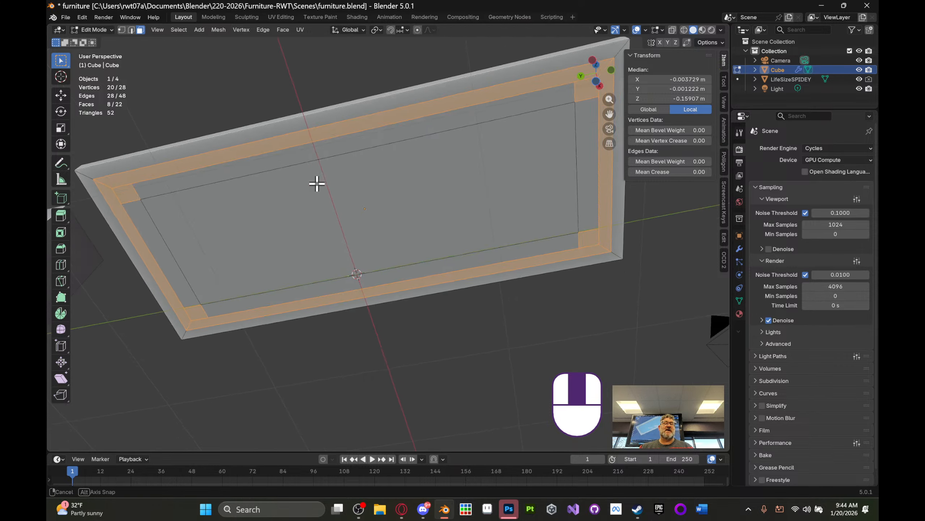
click(65, 219)
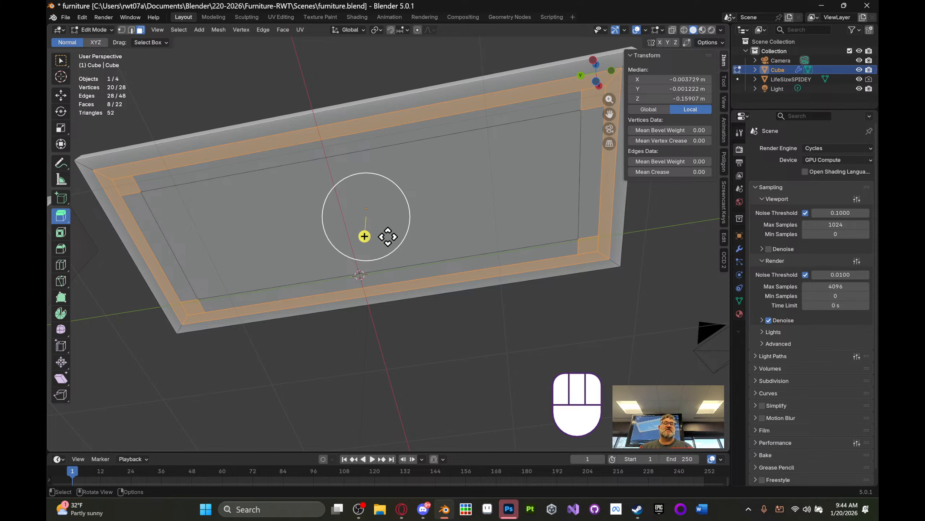
drag(365, 236, 374, 254)
middle_drag(417, 231, 440, 273)
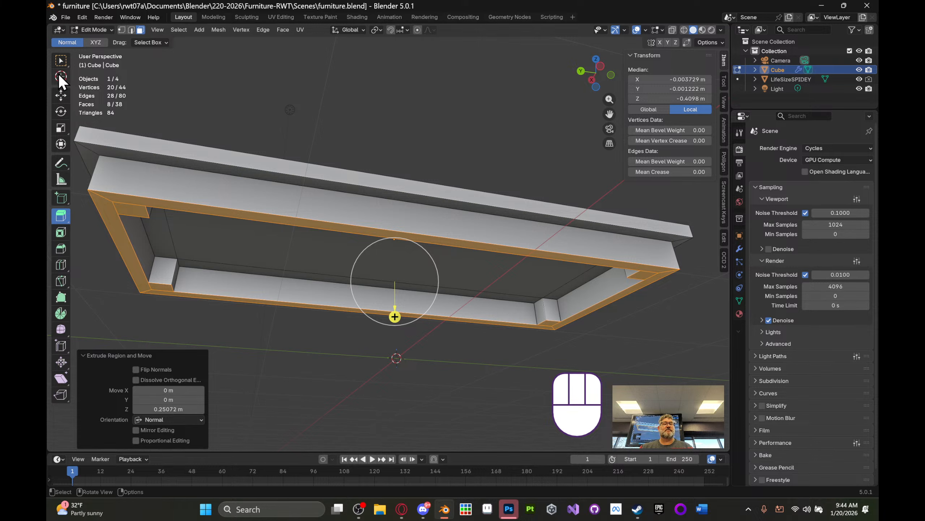
click(61, 95)
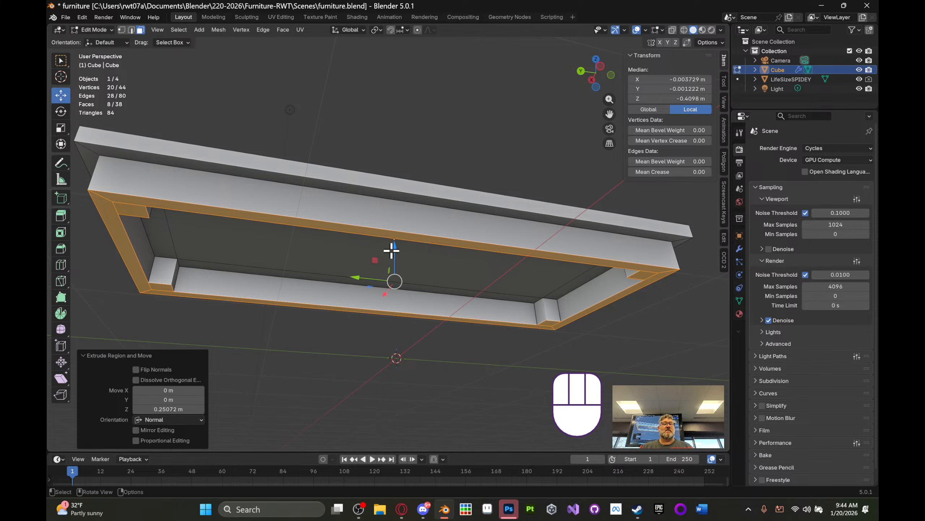
drag(392, 250, 412, 245)
- Select the four small corner square faces on the table's underside where the legs start
middle_drag(412, 246, 227, 103)
click(237, 115)
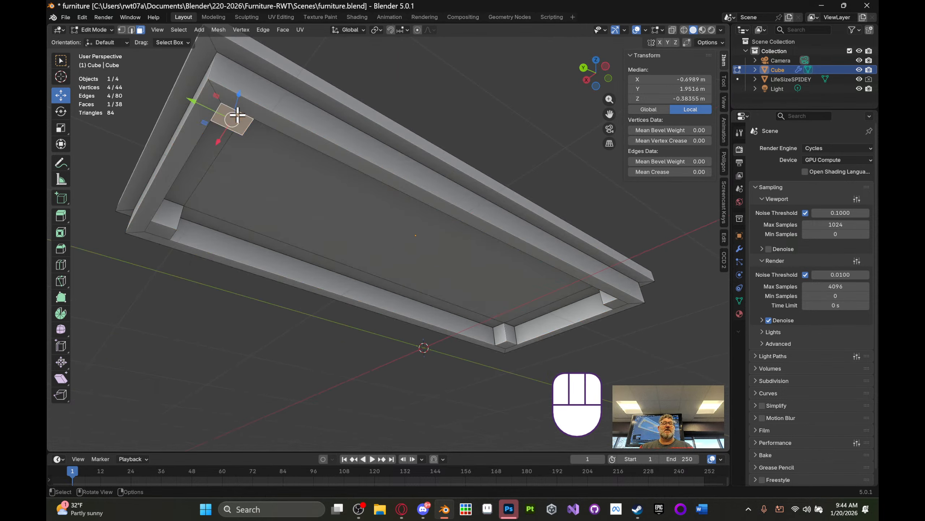
shift+click(166, 230)
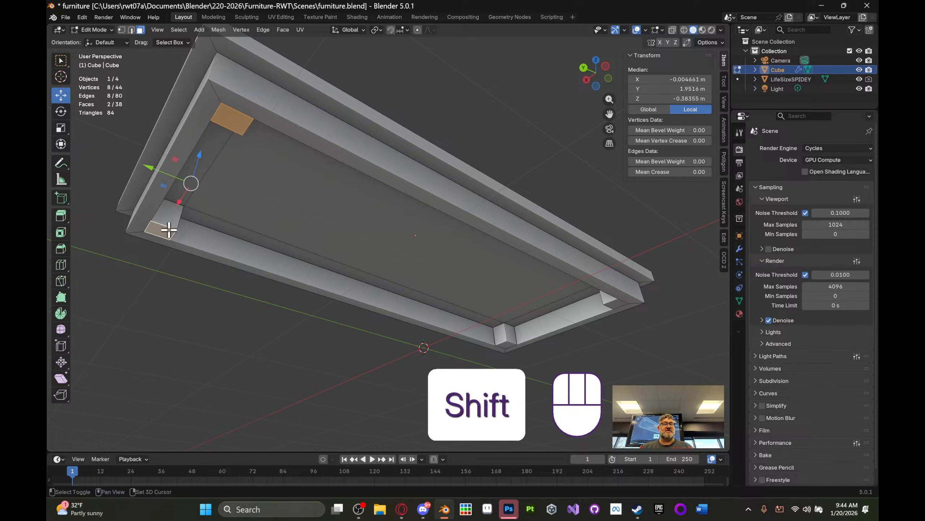
shift+click(504, 344)
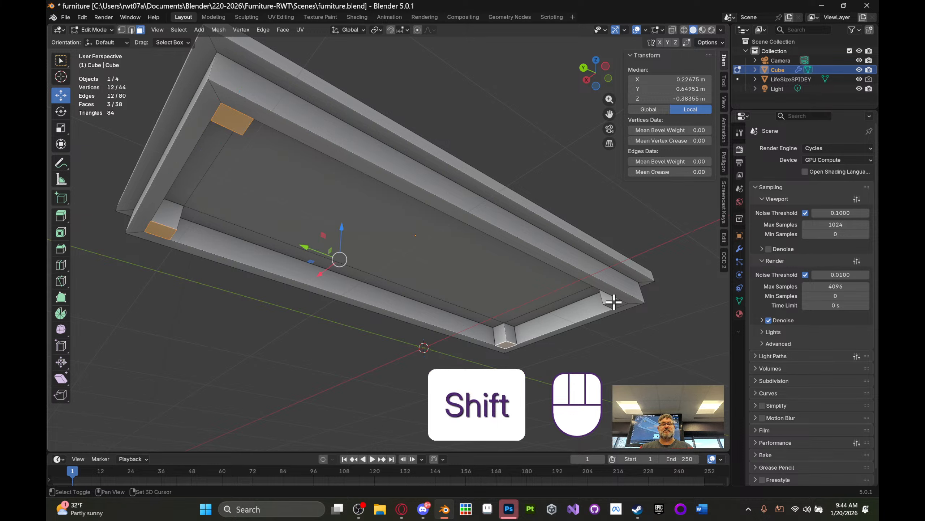
shift+click(614, 301)
- Extrude the four corner faces downward by about 0.81 m to form the table legs
middle_drag(593, 278, 478, 276)
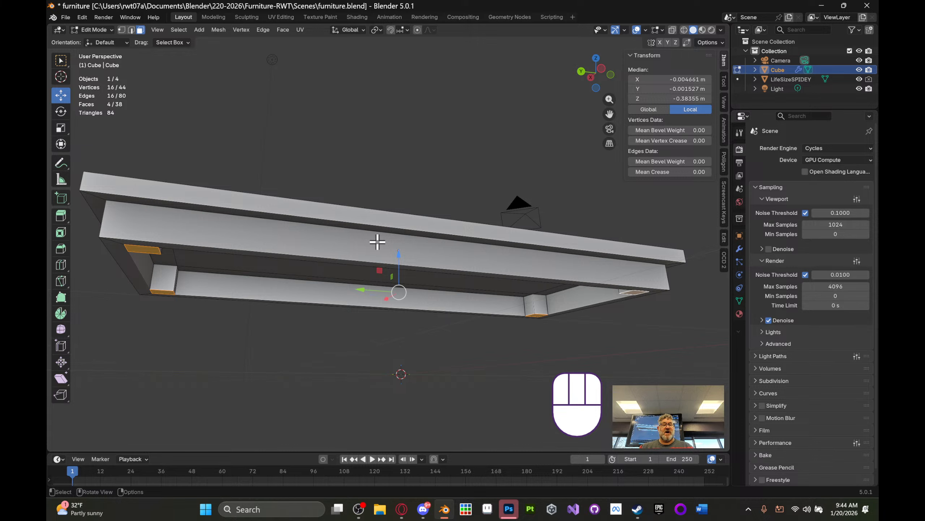
key(e)
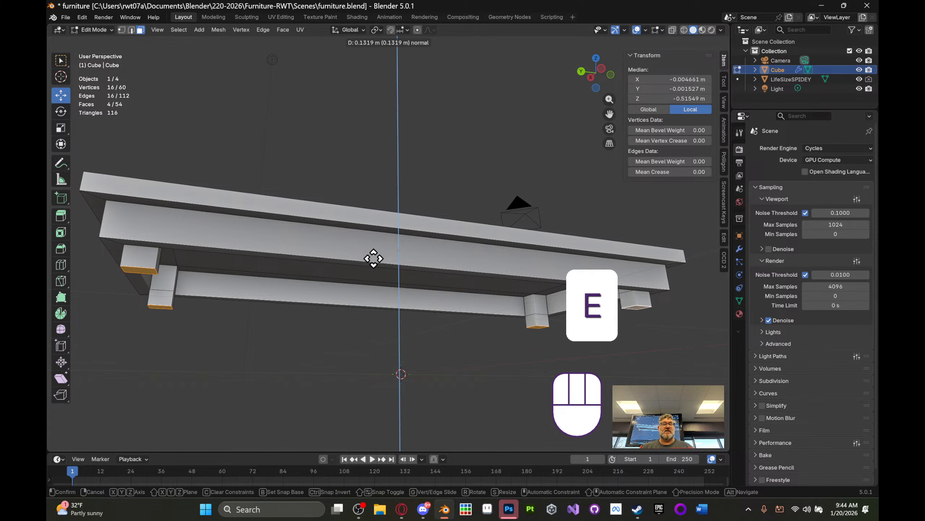
click(378, 336)
middle_drag(378, 335, 551, 263)
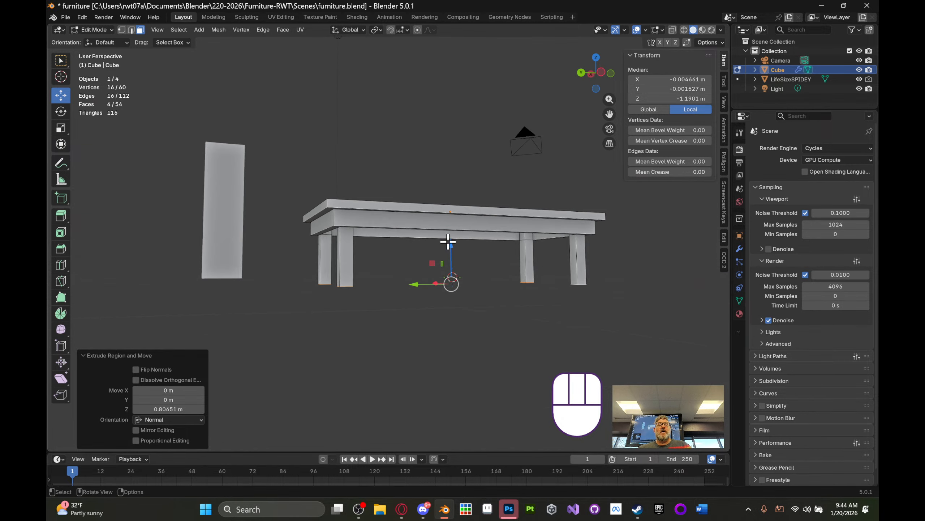
shift+middle_drag(468, 237, 463, 239)
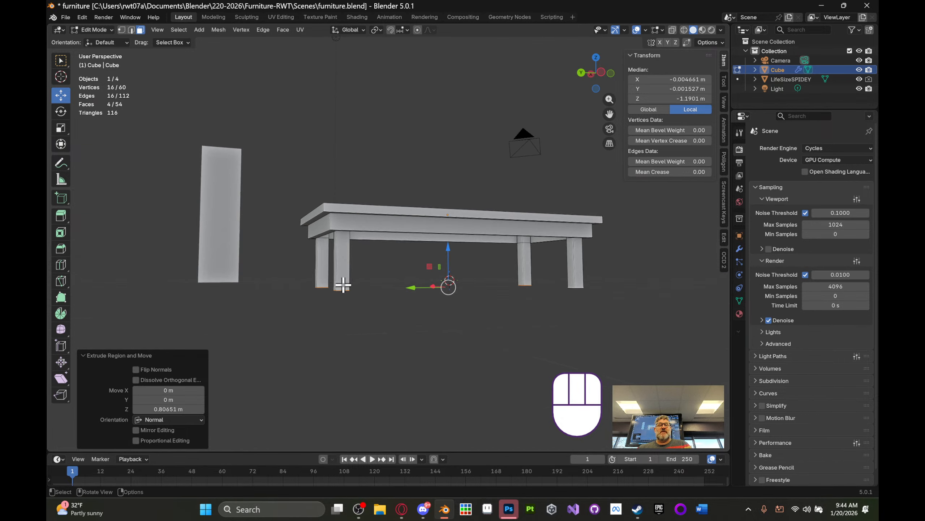
middle_drag(471, 276, 492, 270)
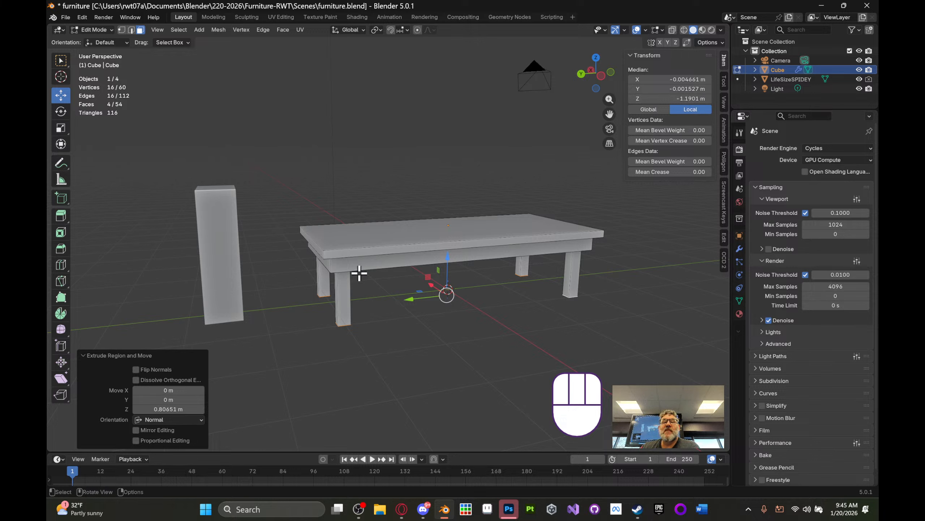
- Set the global median Z of the four leg bottom faces to 0 so the legs stand on the floor
click(652, 111)
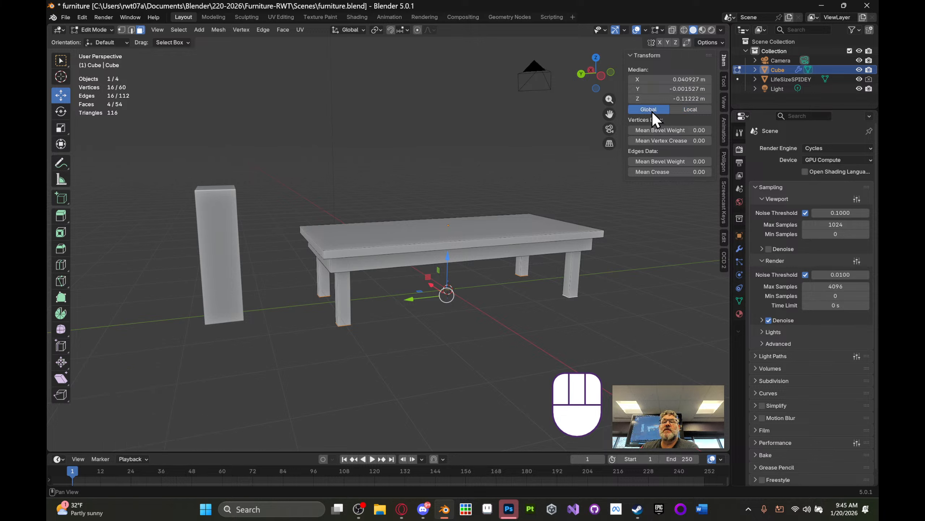
click(684, 109)
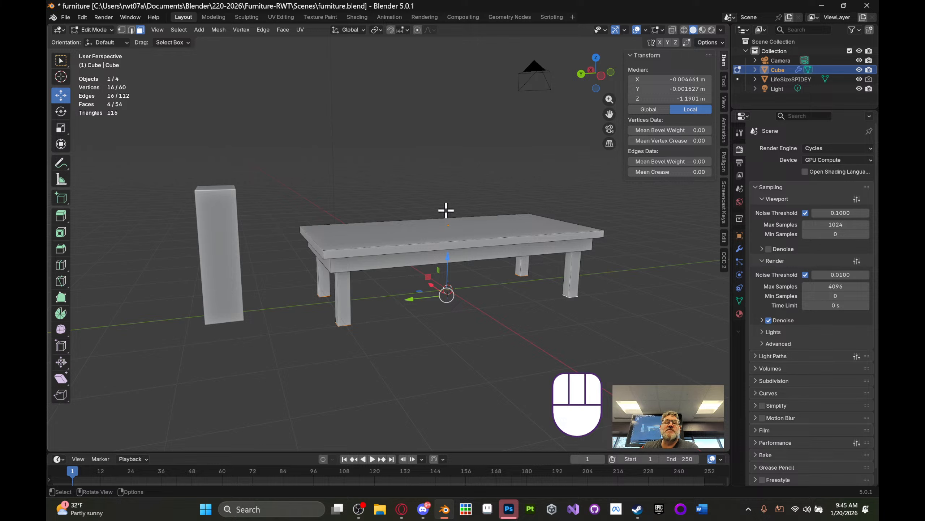
click(652, 110)
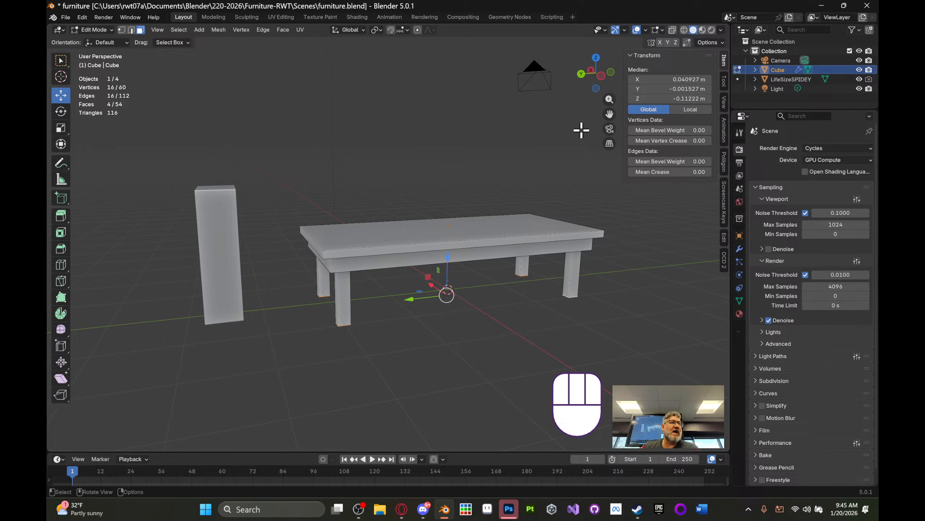
click(675, 99)
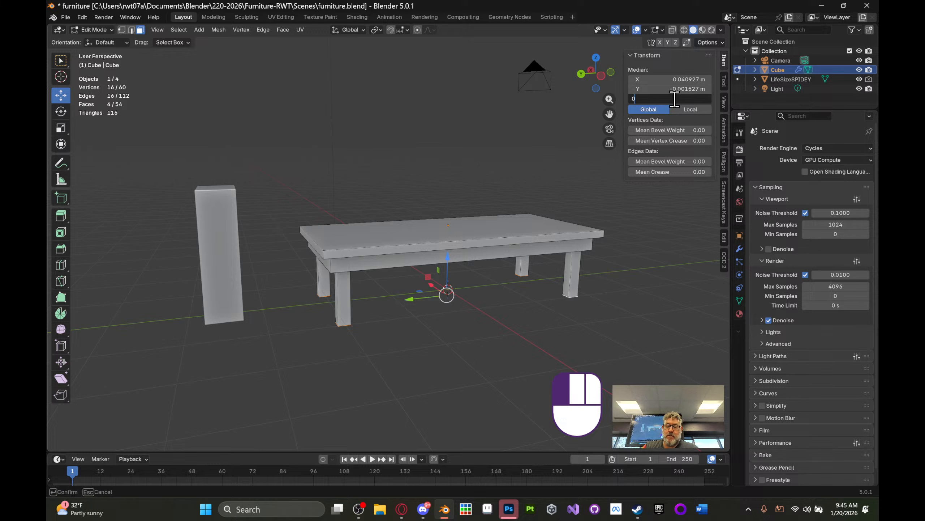
key(Return)
middle_drag(553, 213, 365, 260)
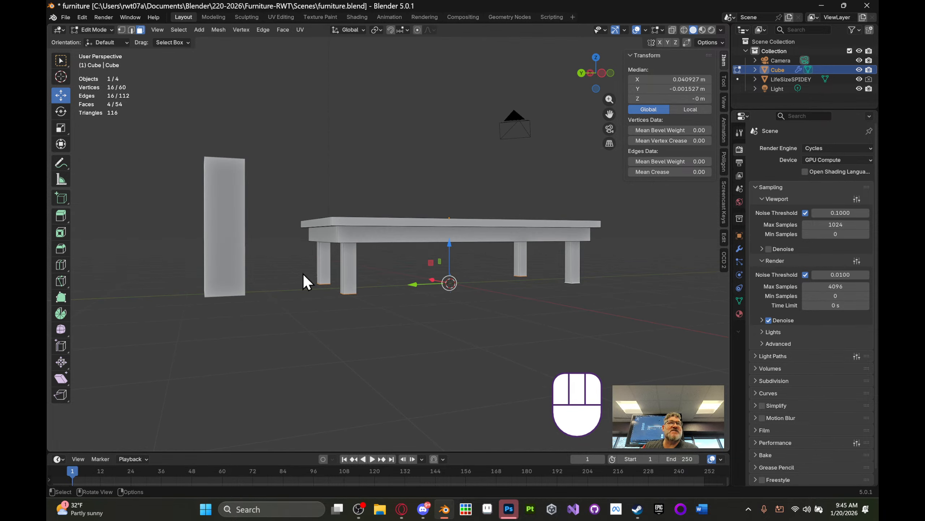
middle_drag(498, 262, 484, 242)
- Select the four bottom faces of the frame running around the table's underside, leaving the leg faces out
scroll(489, 277, up, 4)
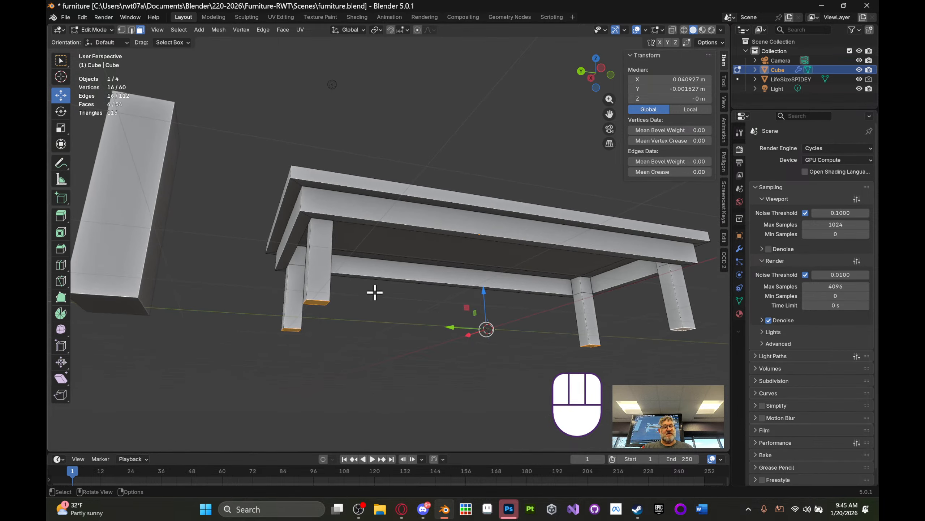
click(418, 229)
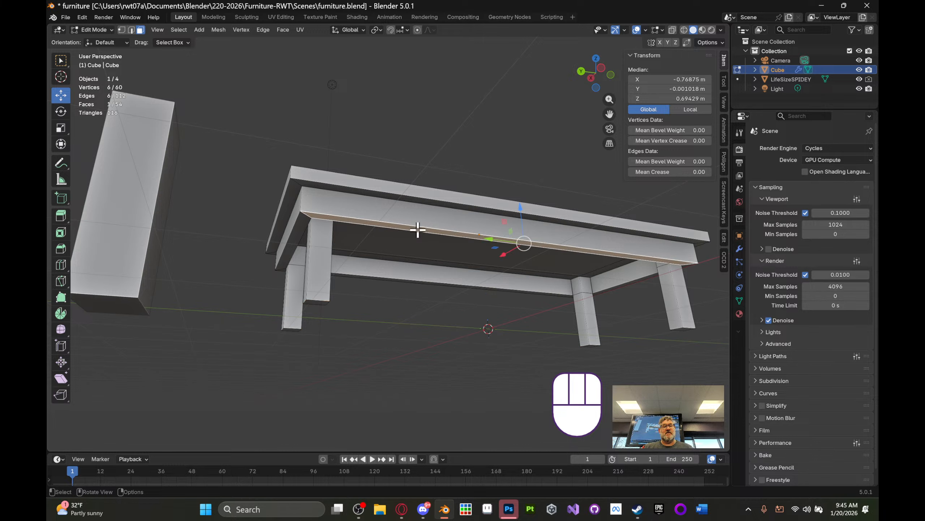
shift+click(304, 221)
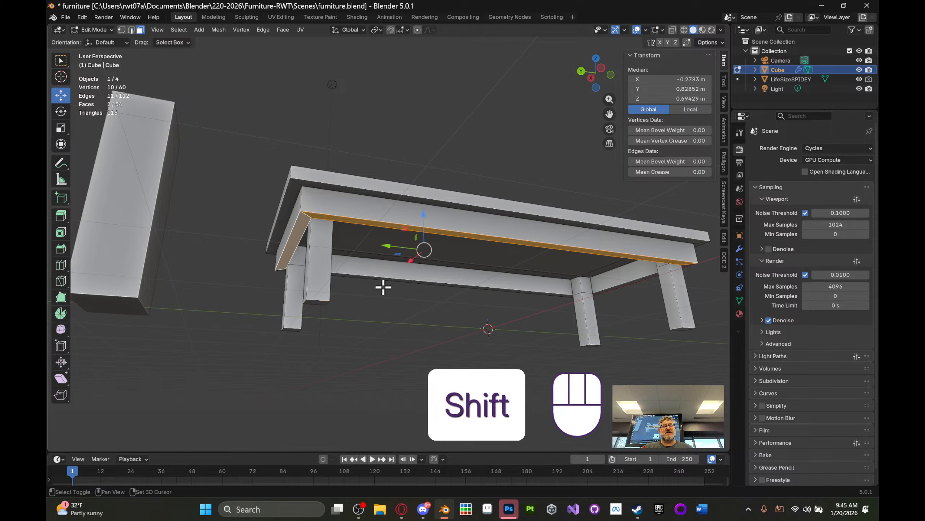
shift+click(430, 284)
shift+click(639, 280)
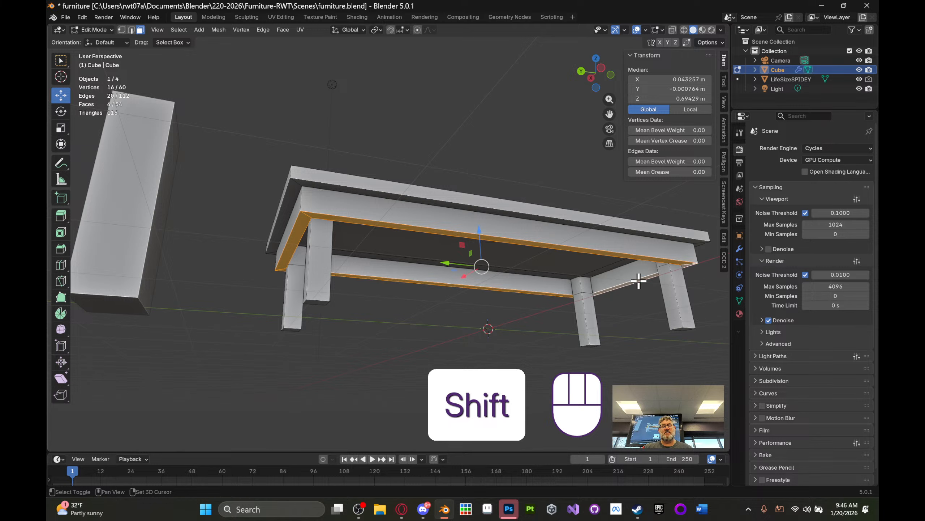
middle_drag(630, 279, 616, 269)
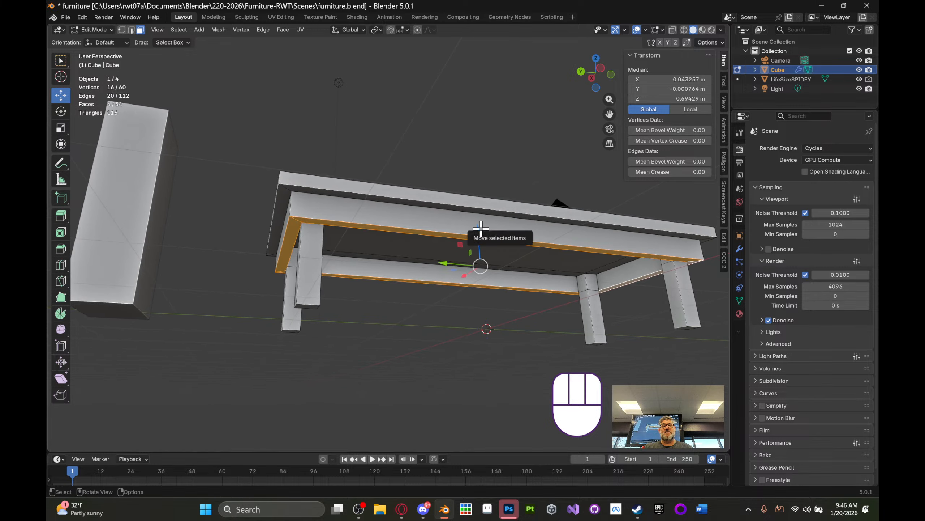
- Try raising the four frame bottom faces by about 0.066 m along Z, and undo the move
click(481, 230)
drag(480, 229, 482, 222)
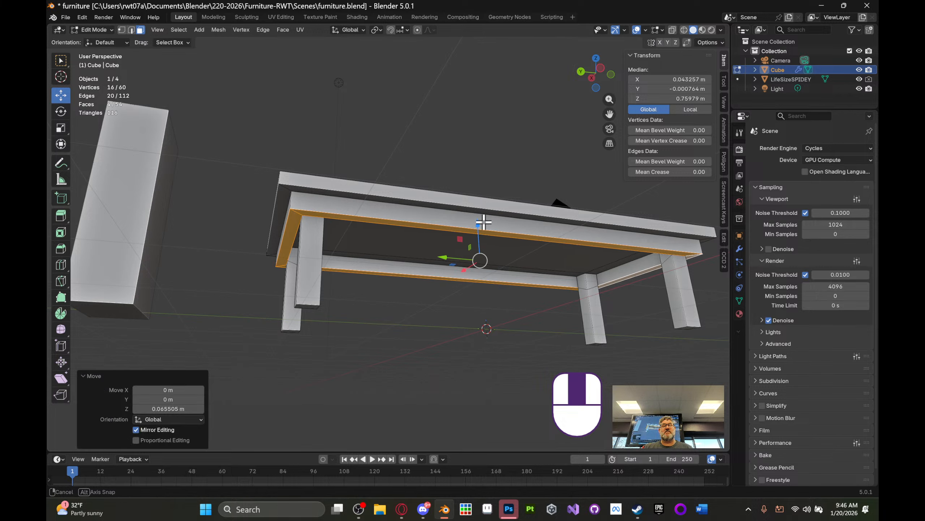
middle_drag(481, 220, 437, 240)
key(ctrl+z)
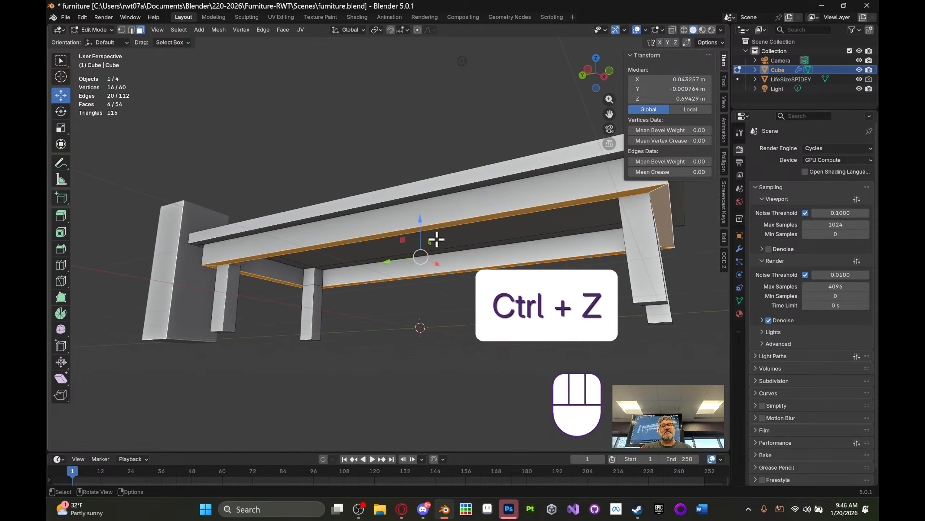
- In edge selection mode, add the inner edges crossing the first legs at frame-bottom height to the frame face selection
click(132, 30)
middle_drag(283, 192, 249, 247)
scroll(240, 252, up, 5)
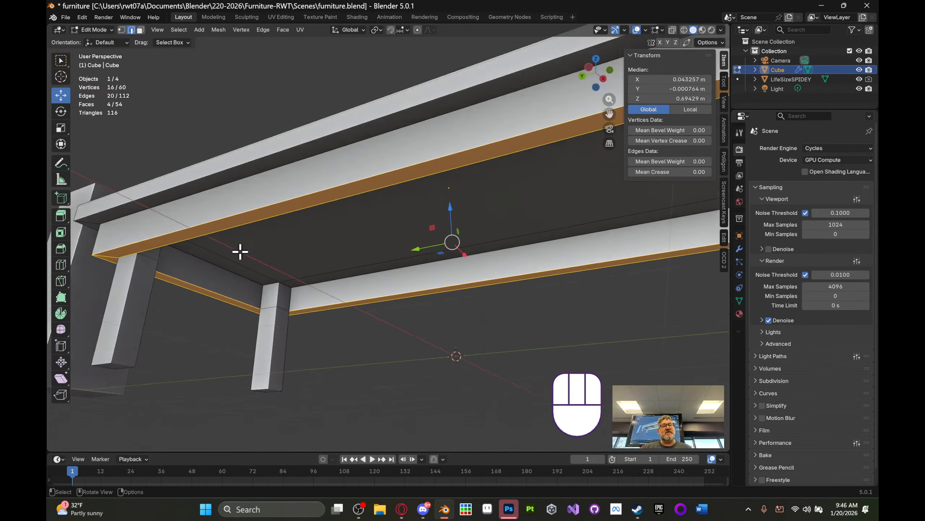
shift+click(245, 320)
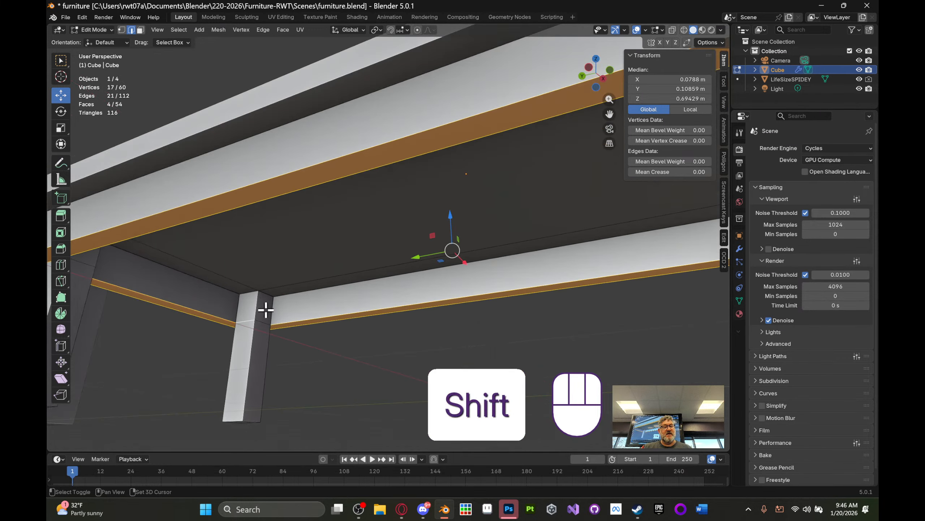
shift+middle_drag(379, 270, 371, 330)
shift+click(285, 250)
shift+click(359, 343)
- Add the remaining legs' inner edges at frame-bottom height to the selection, leaving out their vertical edges
shift+middle_drag(334, 305, 76, 295)
shift+click(266, 244)
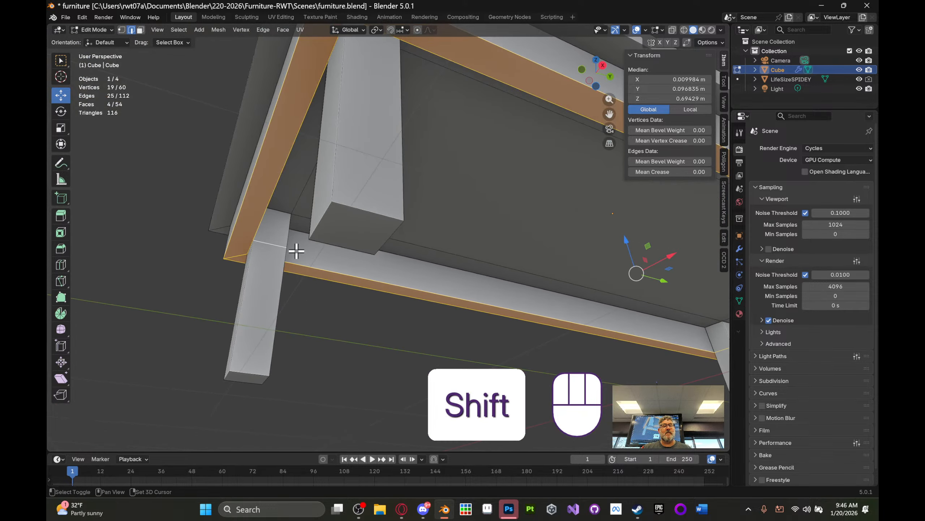
middle_drag(295, 248, 291, 318)
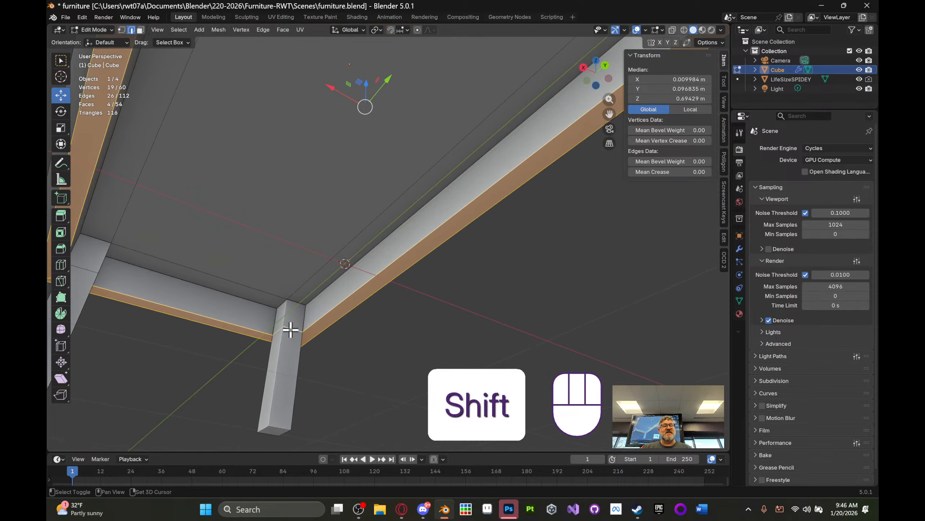
shift+click(90, 264)
middle_drag(181, 285, 190, 331)
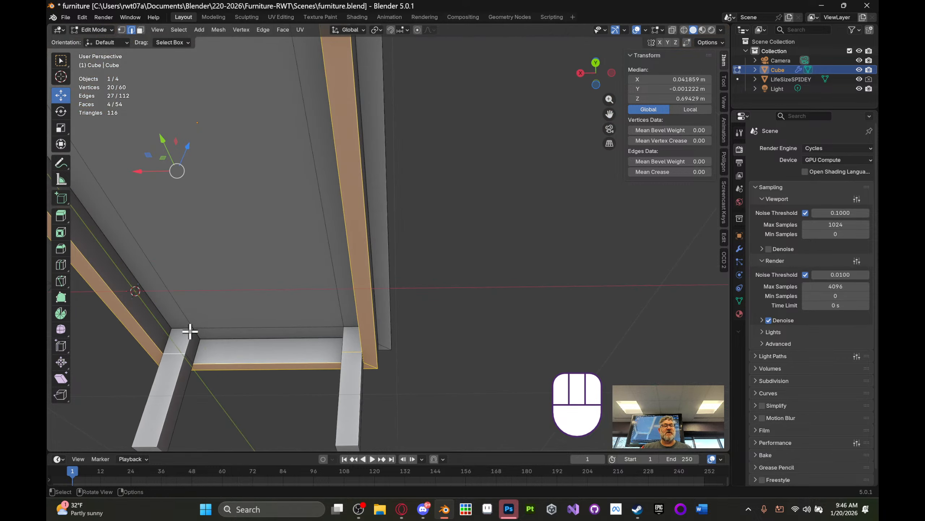
shift+click(192, 360)
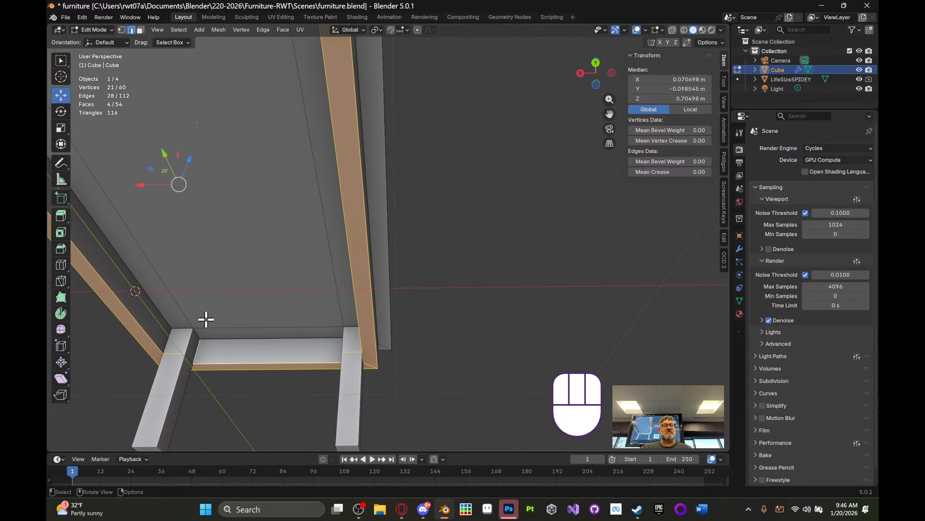
shift+click(196, 354)
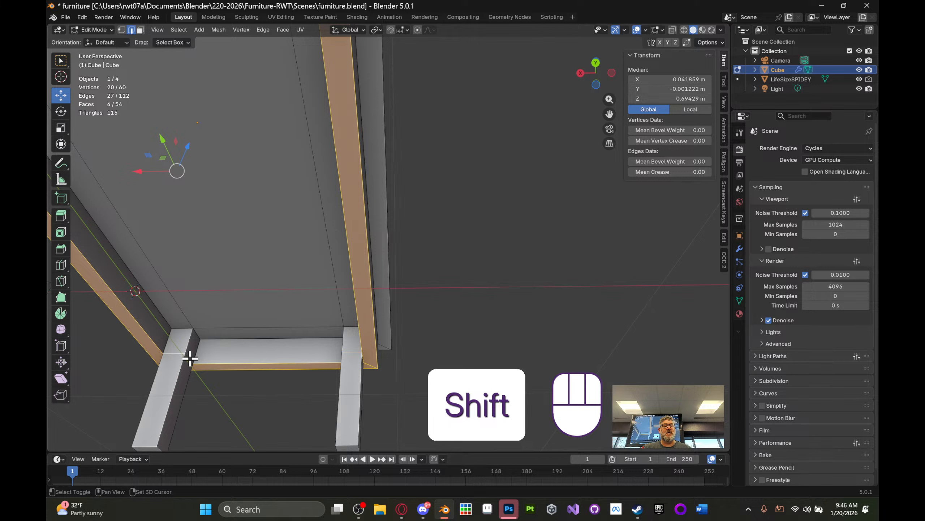
- Raise the selected frame bottom faces and leg edges by about 0.047 m along Z to make the frame shallower
middle_drag(211, 313, 363, 322)
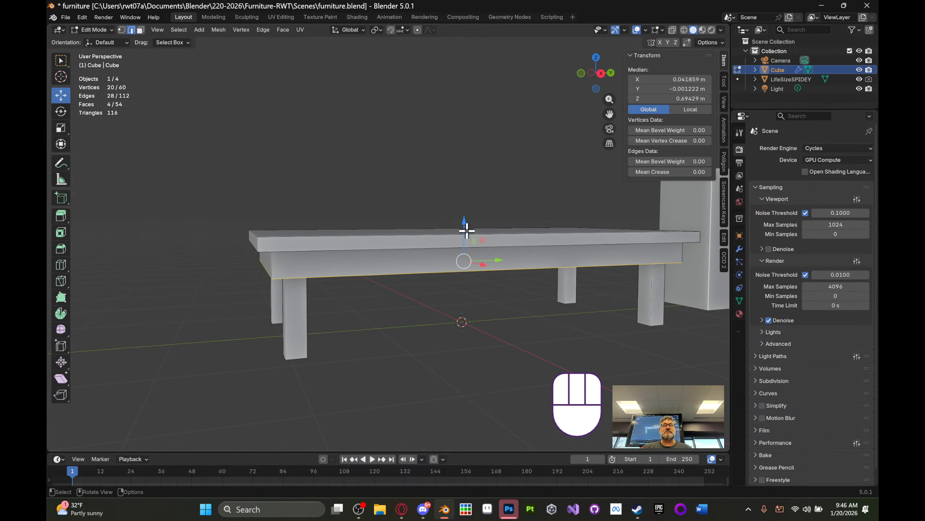
drag(463, 224, 465, 219)
shift+middle_drag(453, 256, 427, 221)
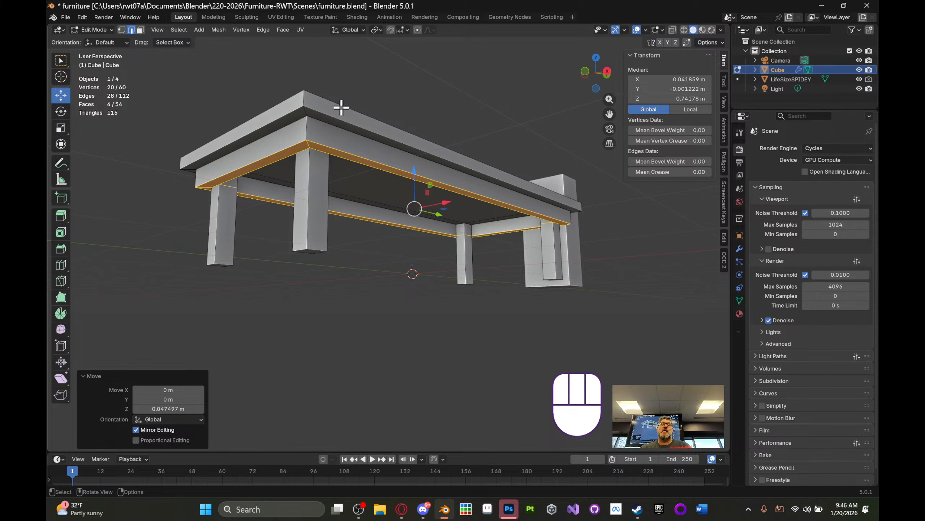
- Select the pair of crosswise edges between the legs at each short end of the table's underside
middle_drag(404, 193, 409, 168)
middle_drag(403, 146, 382, 149)
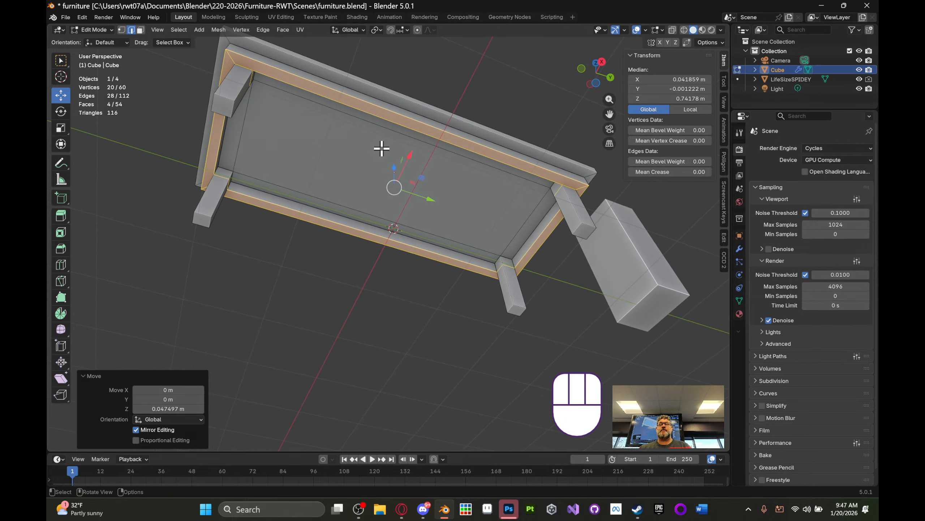
click(228, 120)
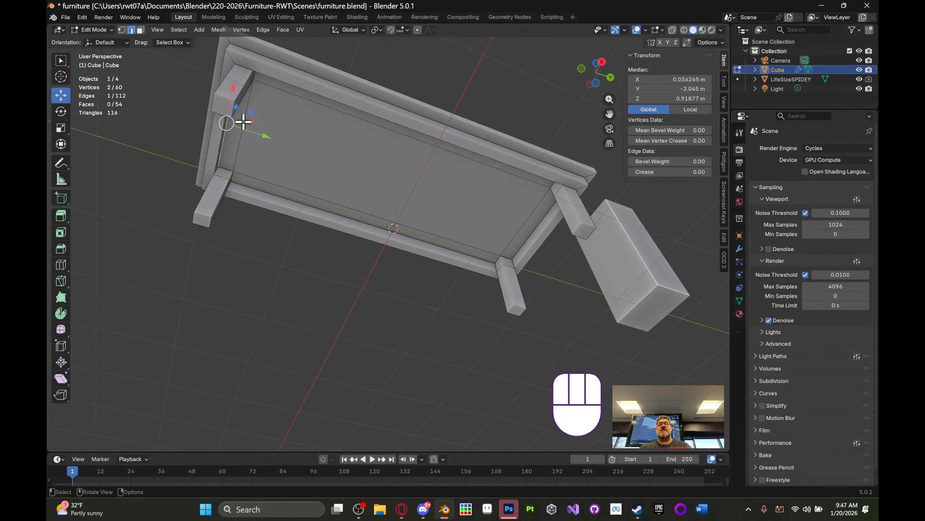
shift+click(545, 220)
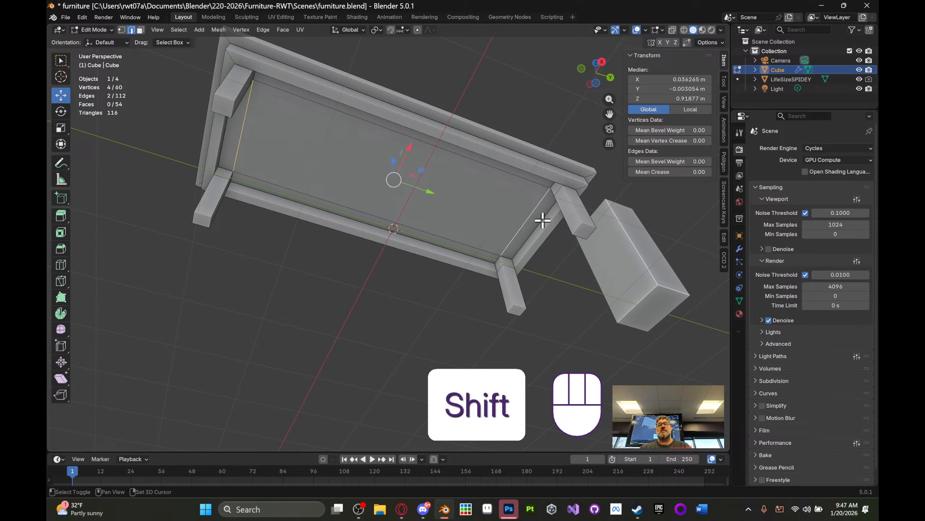
shift+click(543, 220)
shift+click(229, 118)
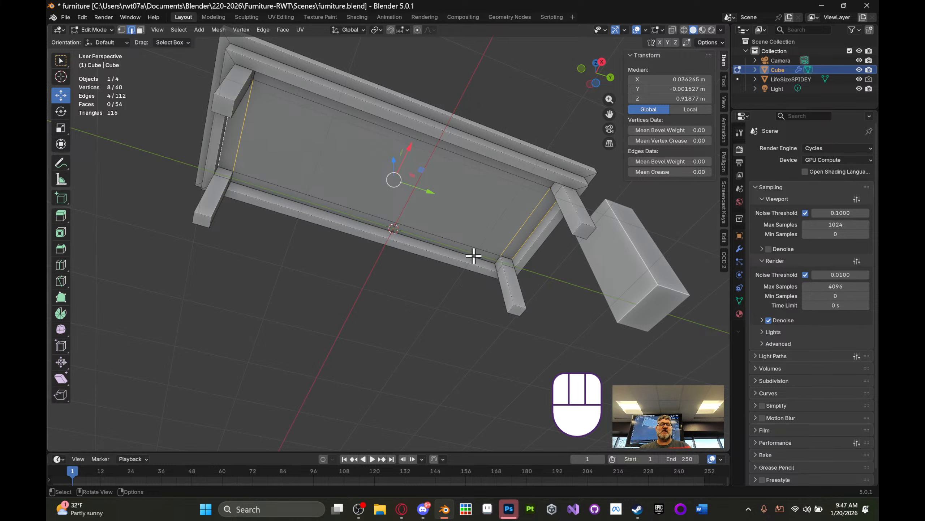
shift+middle_drag(407, 181, 430, 260)
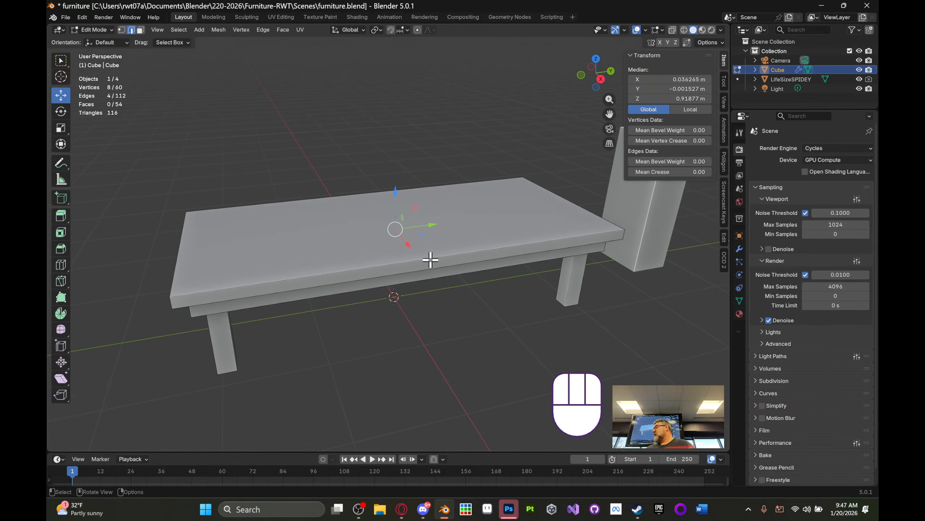
middle_drag(458, 312, 462, 219)
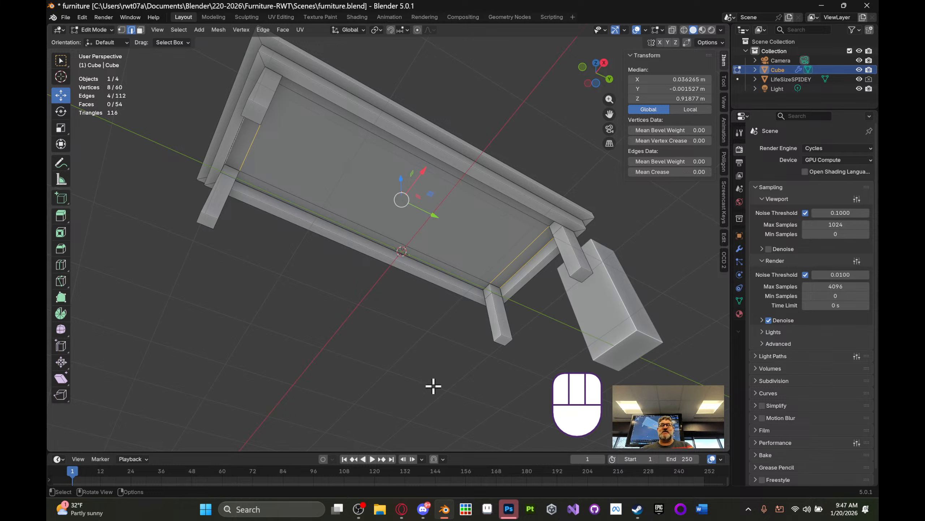
- Examine the table's shape and proportions from several angles in Object Mode and return to Edit Mode
middle_drag(496, 222, 519, 275)
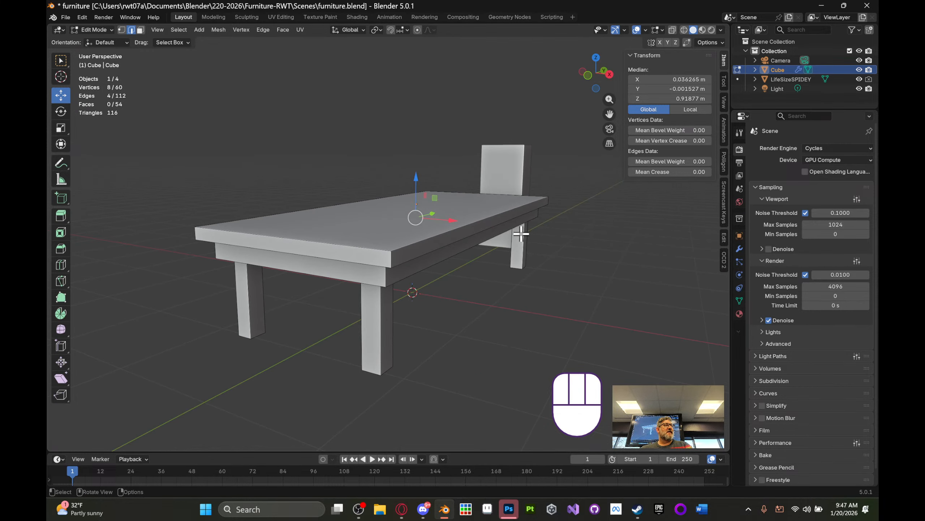
shift+middle_drag(521, 230, 477, 256)
key(Tab)
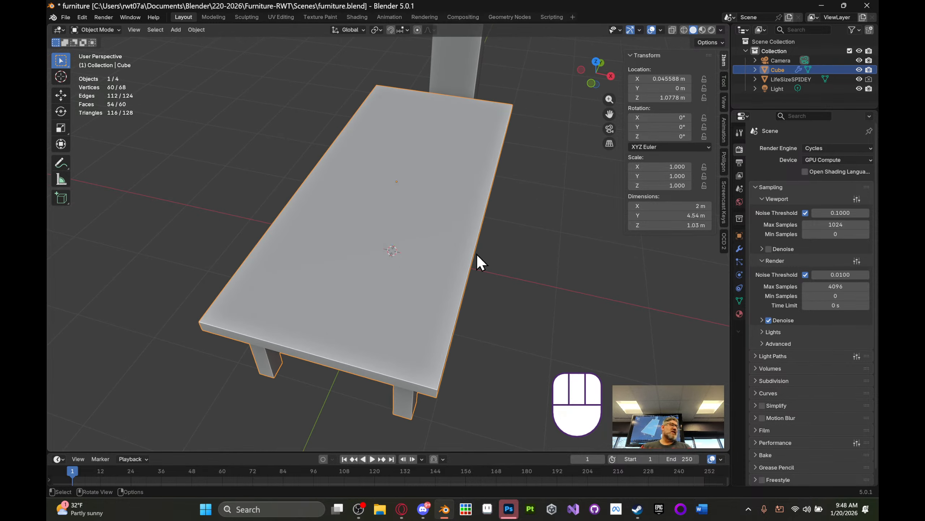
middle_drag(489, 240, 456, 211)
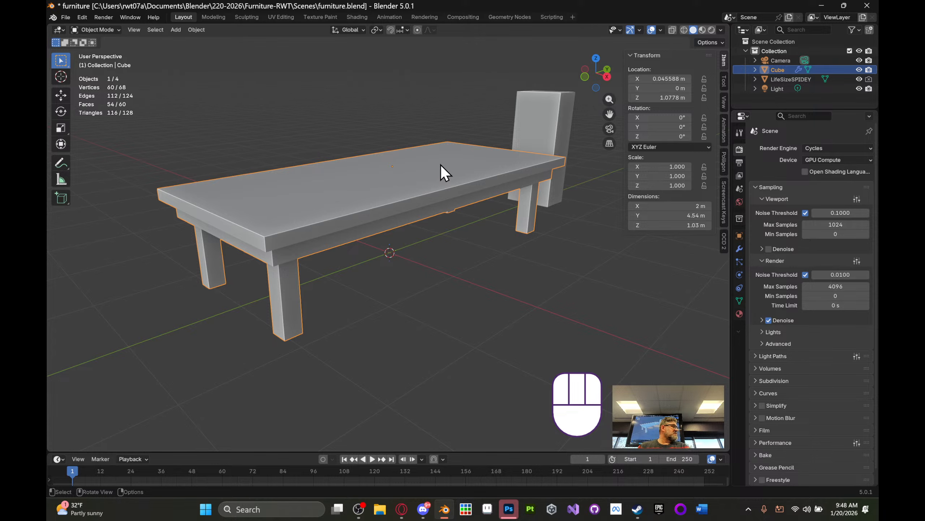
middle_drag(441, 165, 457, 180)
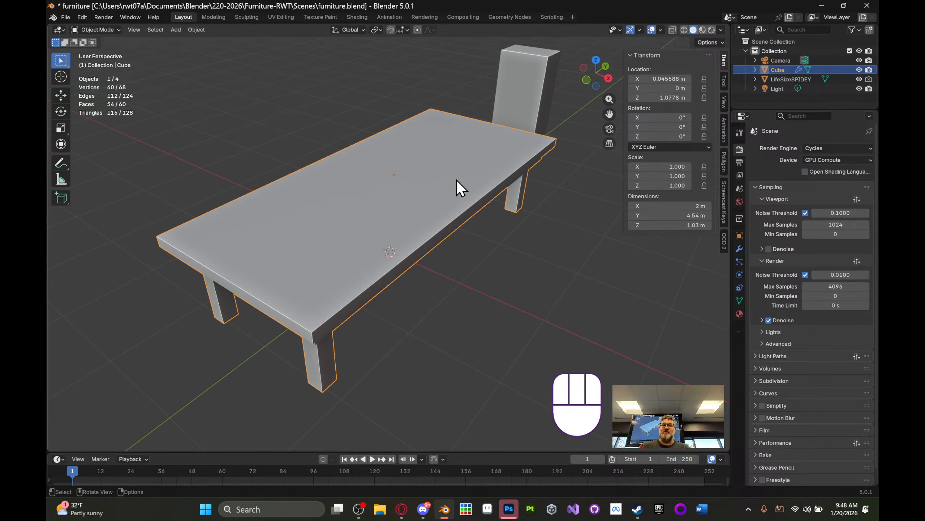
mouse_move(457, 180)
middle_down()
mouse_move(488, 145)
mouse_move(400, 149)
mouse_move(439, 140)
mouse_move(448, 127)
mouse_move(502, 132)
mouse_move(502, 150)
mouse_move(429, 187)
mouse_move(443, 146)
mouse_move(471, 171)
middle_up()
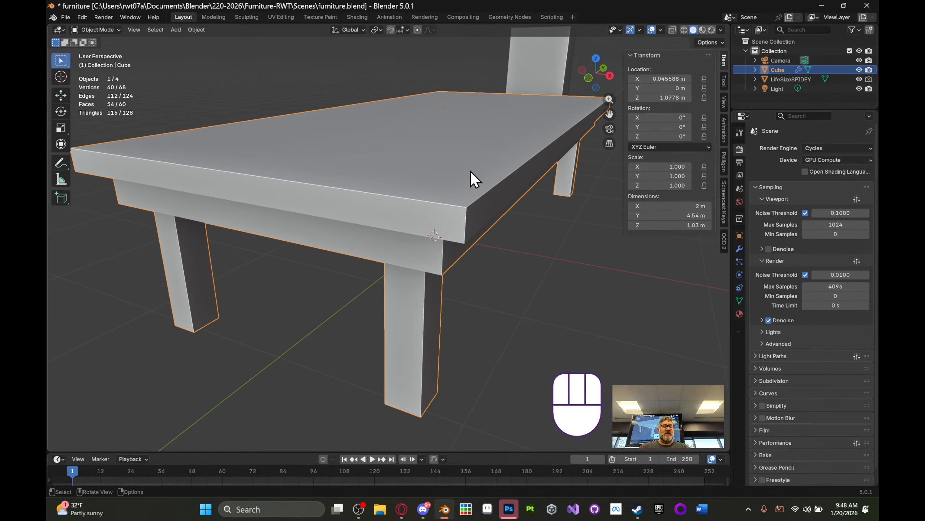
key(Tab)
scroll(458, 159, up, 2)
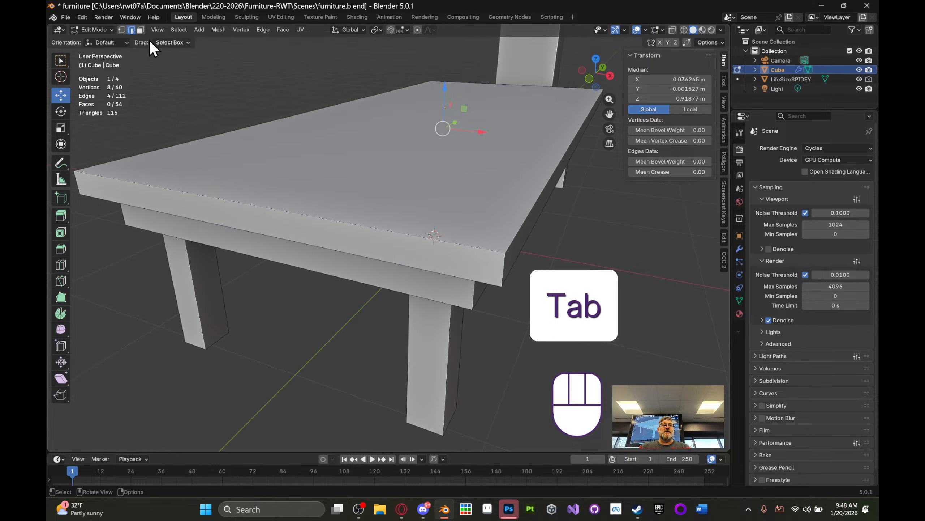
scroll(357, 146, down, 3)
middle_drag(417, 185, 416, 180)
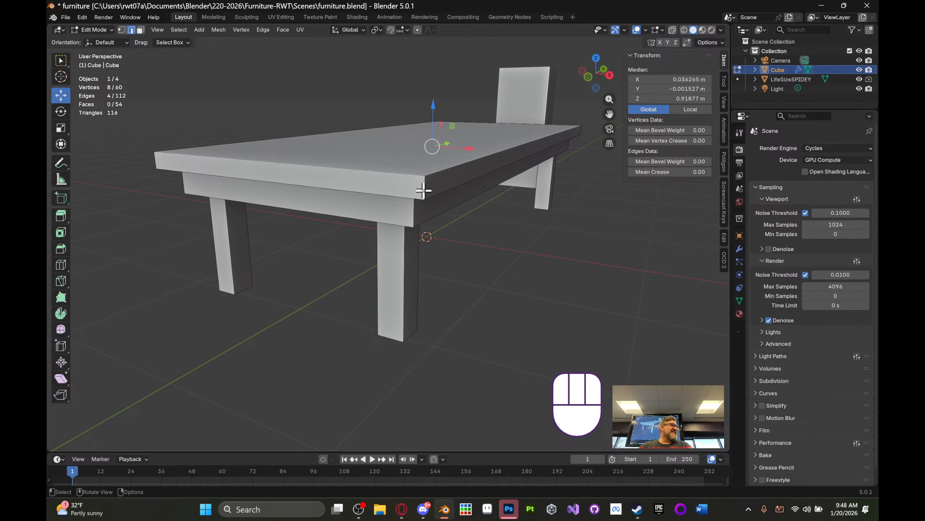
- Activate the Select Box tool and select the four vertical corner edges of the tabletop
click(61, 60)
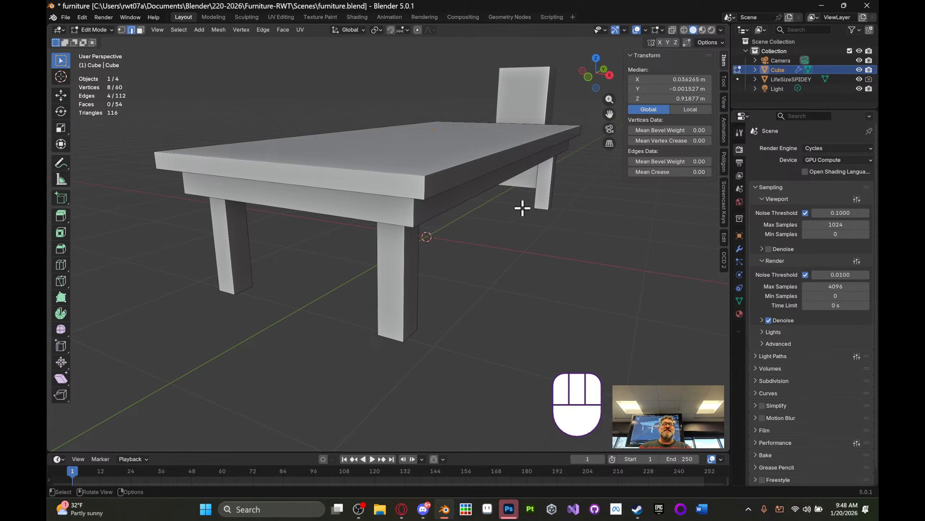
middle_drag(491, 177, 440, 239)
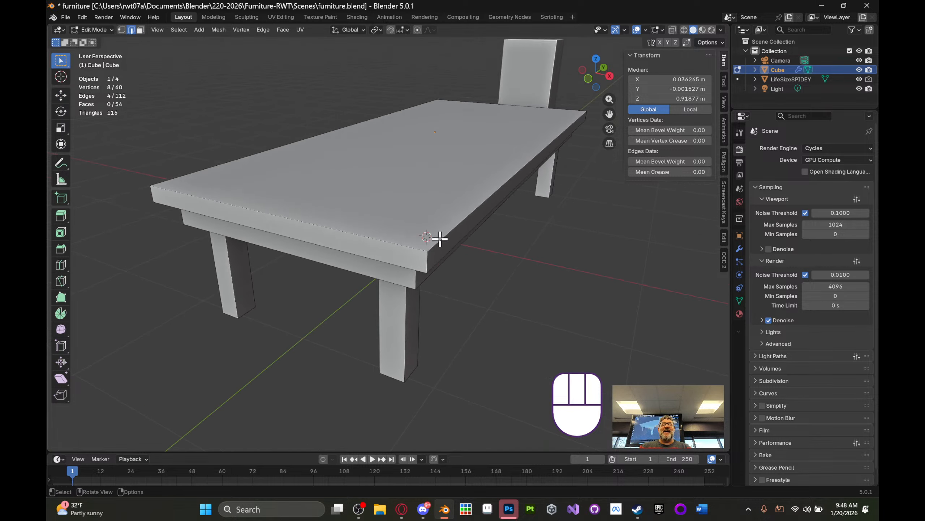
click(424, 260)
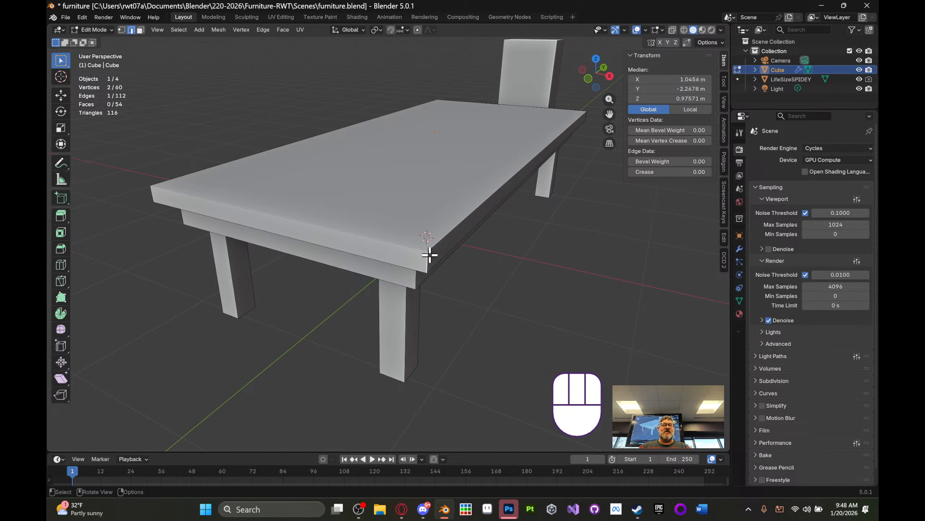
middle_drag(430, 254, 372, 204)
shift+click(368, 222)
shift+click(182, 184)
shift+click(348, 193)
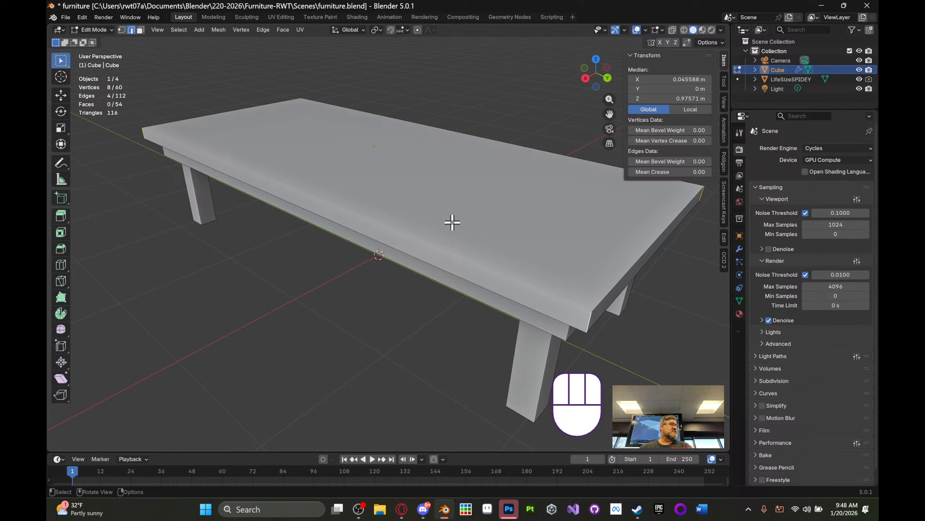
- Bevel the tabletop's selected corner edges with a width of about 0.0946 m and 4 segments
shift+middle_drag(490, 216, 480, 211)
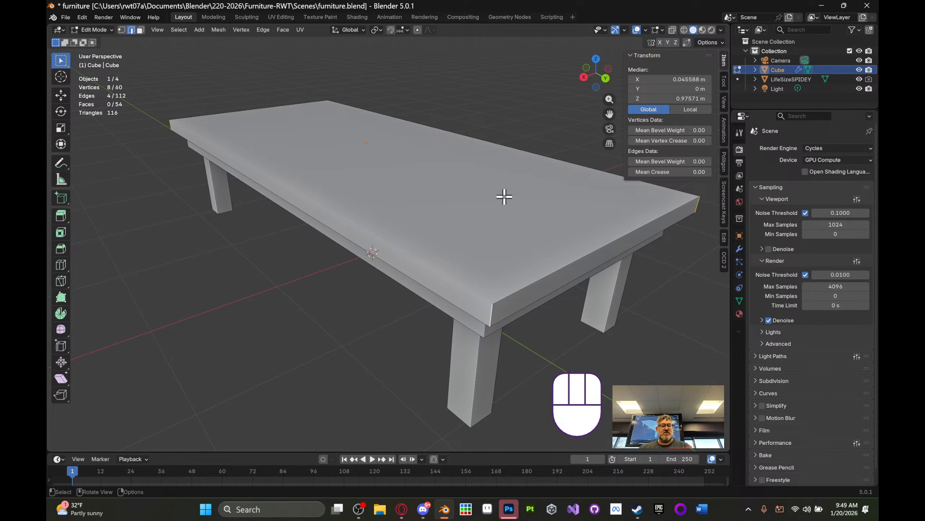
key(ctrl+b)
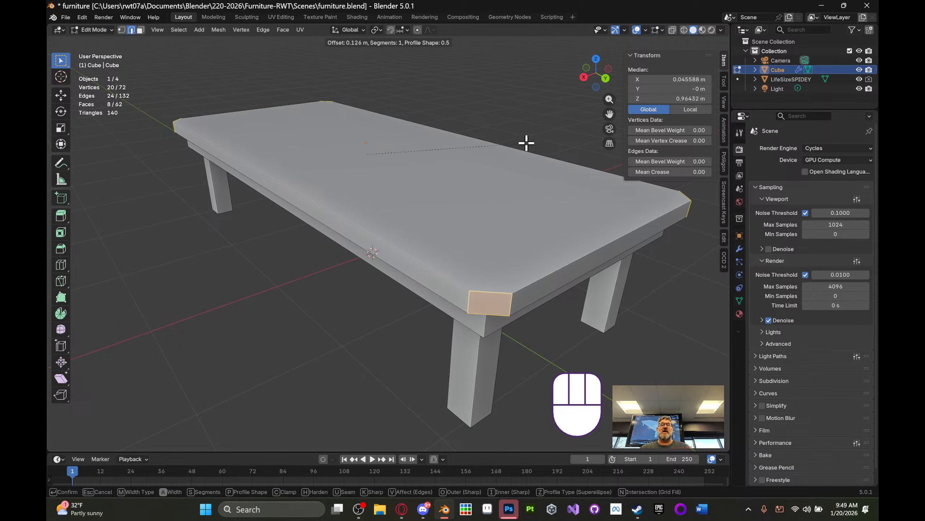
scroll(527, 142, up, 1)
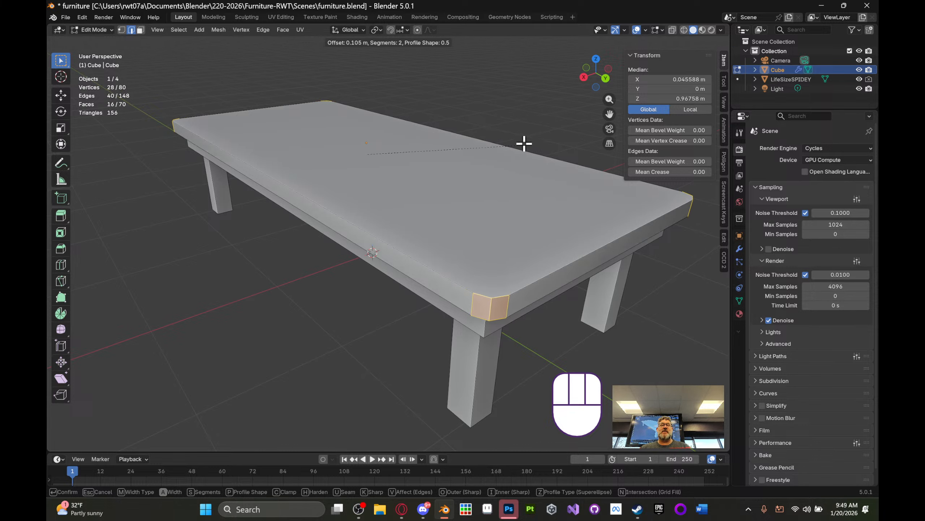
scroll(524, 133, up, 1)
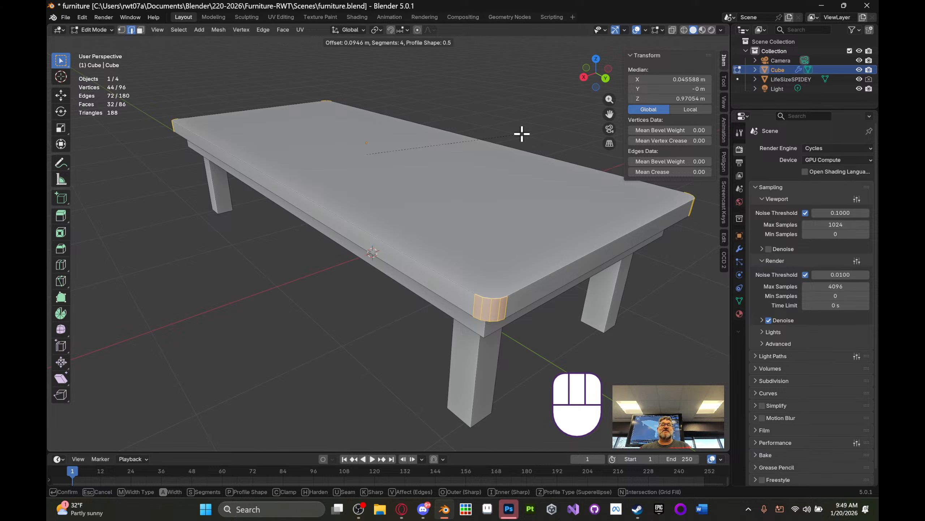
click(521, 134)
middle_drag(522, 132, 534, 133)
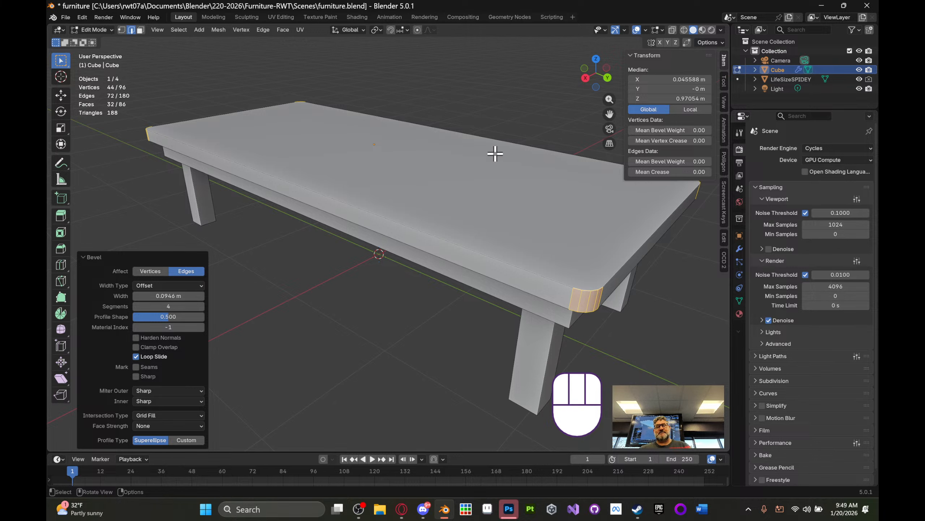
middle_drag(495, 154, 481, 186)
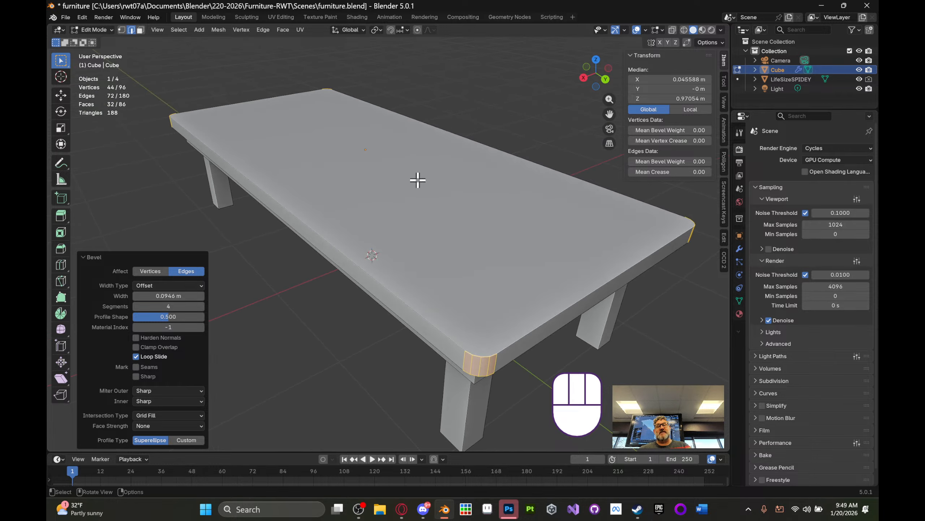
- In face selection mode, select the bottom faces of all four table legs
middle_drag(418, 180, 524, 128)
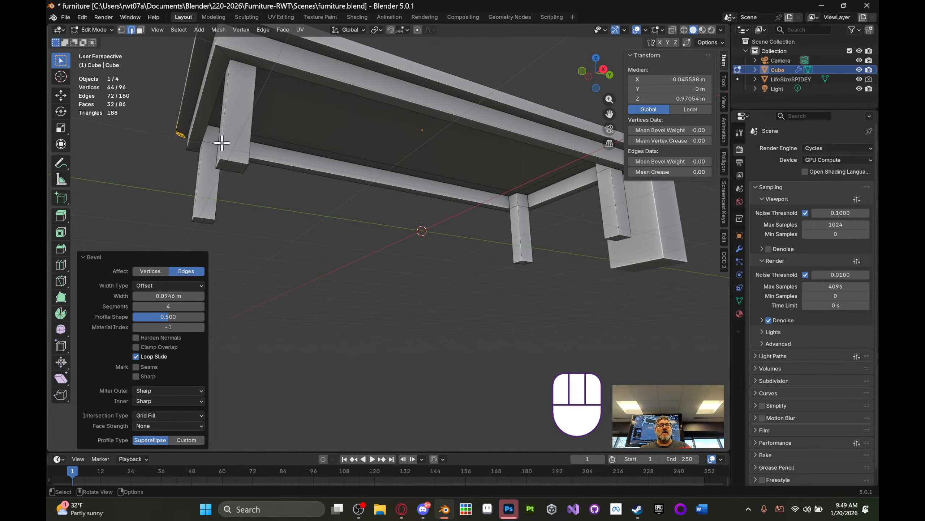
click(239, 169)
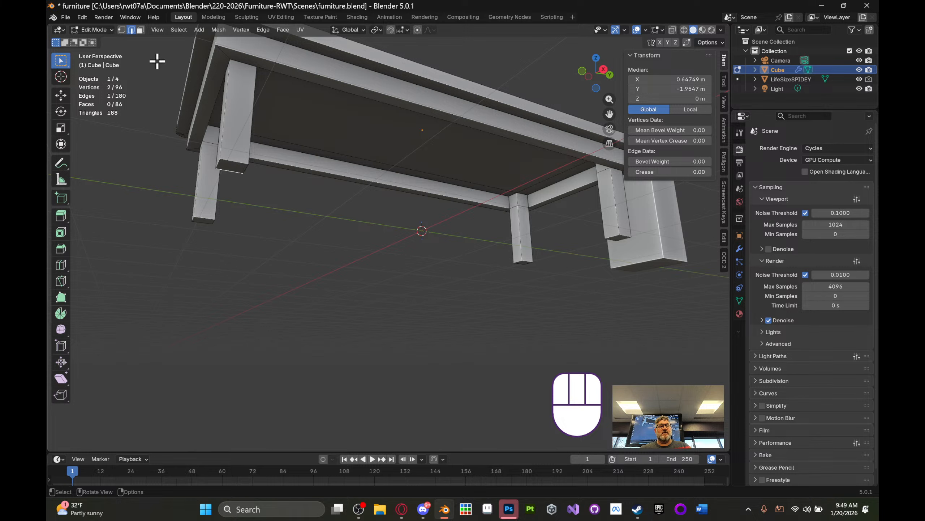
key(3)
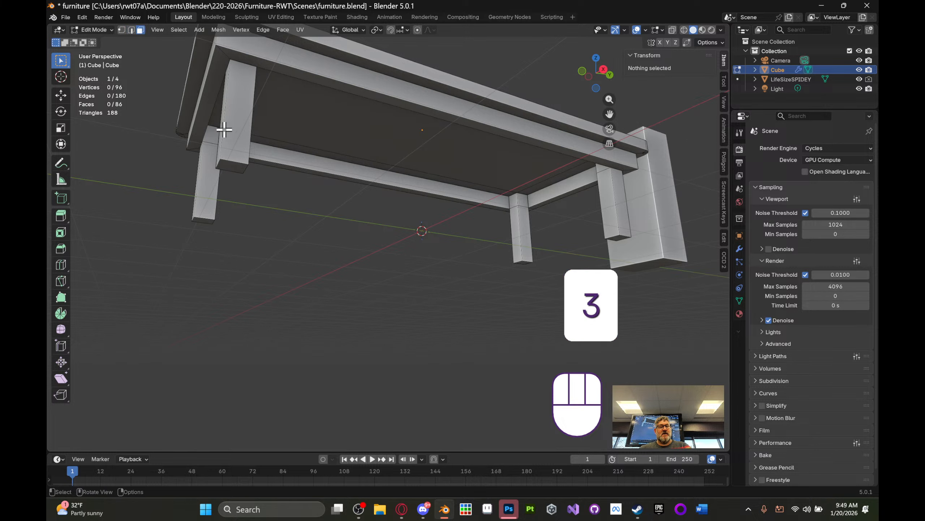
click(231, 165)
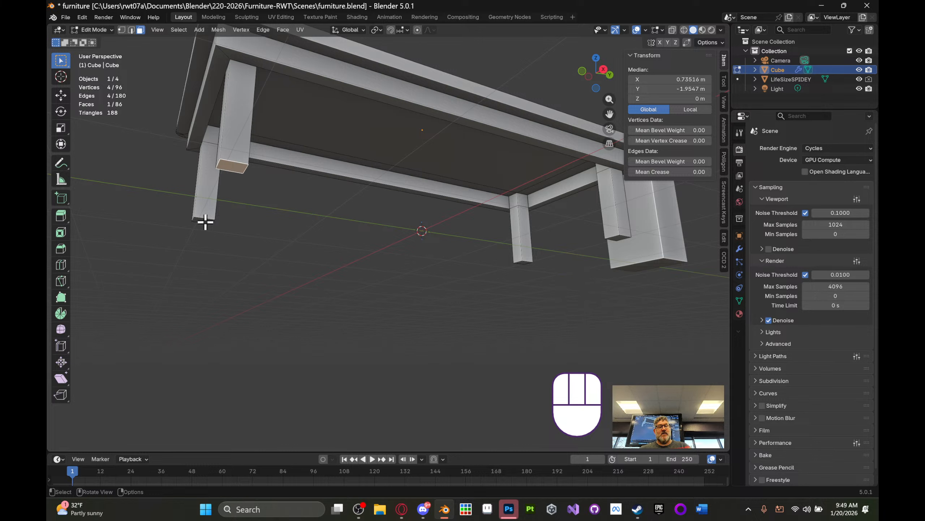
key(shift)
shift+click(203, 220)
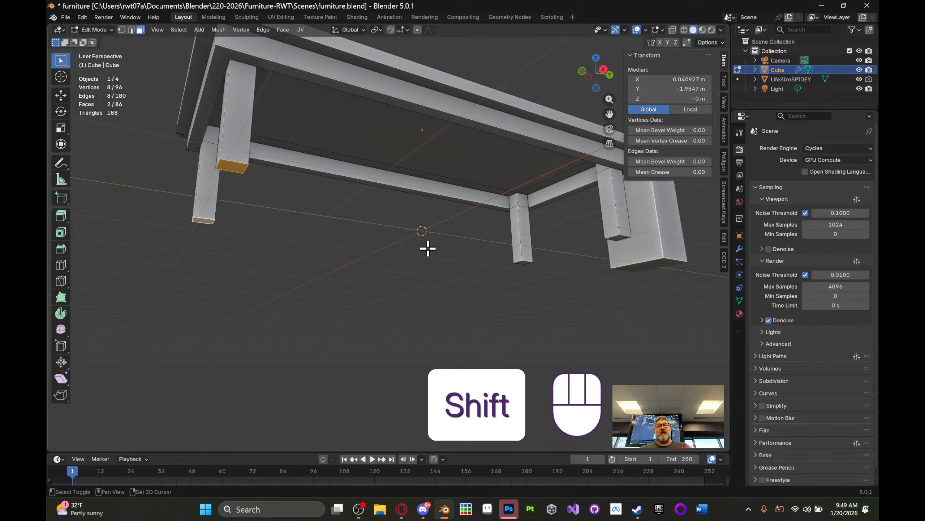
shift+click(526, 262)
middle_drag(527, 246, 443, 254)
shift+click(577, 232)
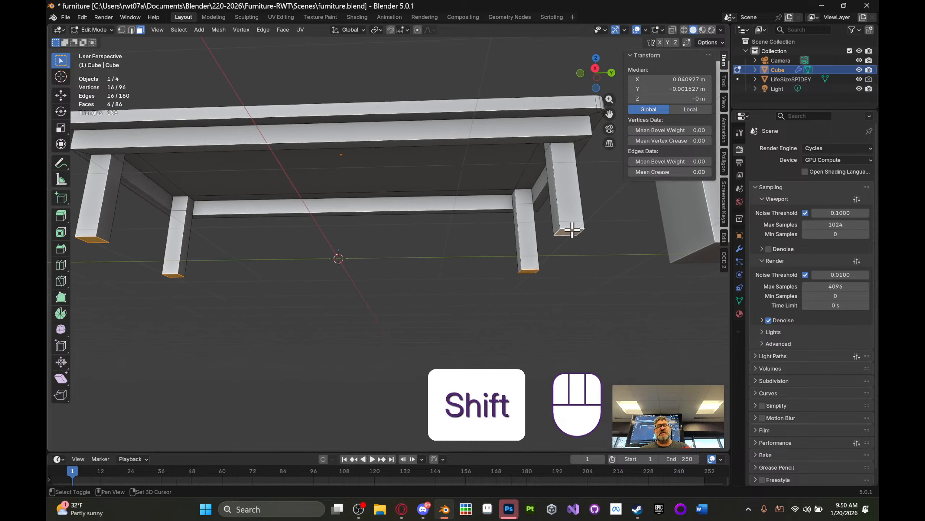
- Try to scale the four leg bottom faces together by about 1.021 in X and Y with Z locked, and undo the scaling
middle_drag(505, 215, 528, 208)
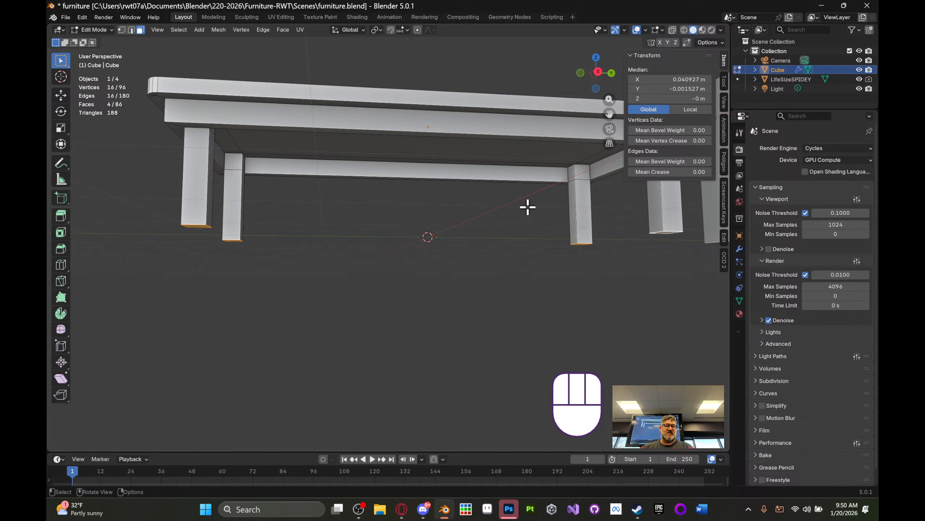
middle_drag(528, 207, 477, 219)
middle_drag(405, 211, 463, 199)
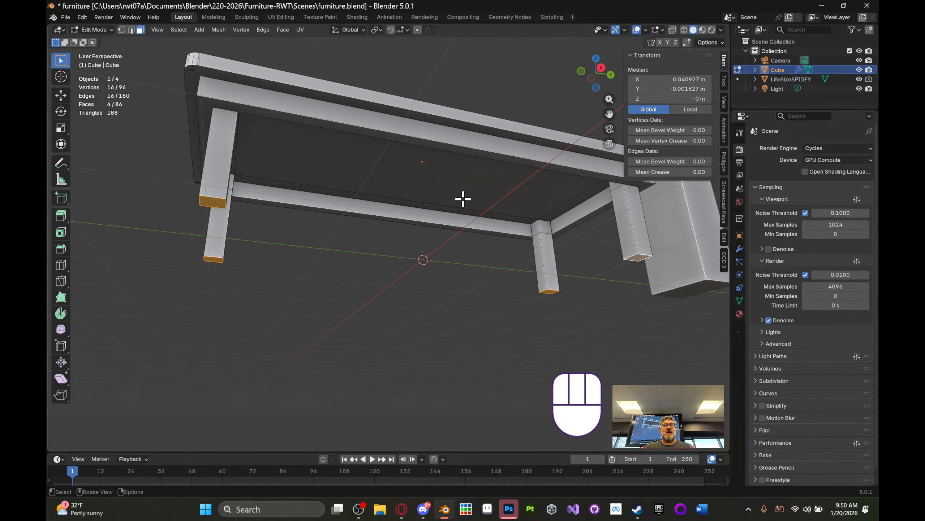
key(s)
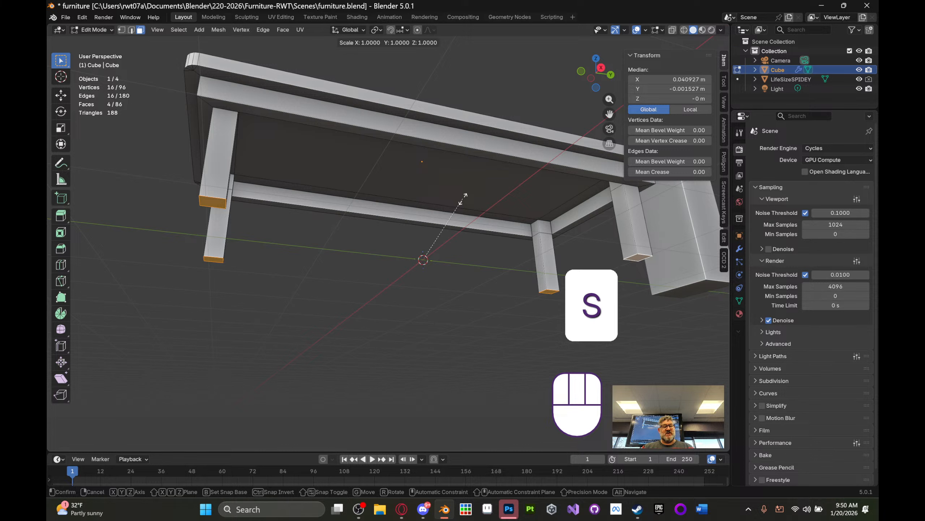
key(shift)
key(shift+z)
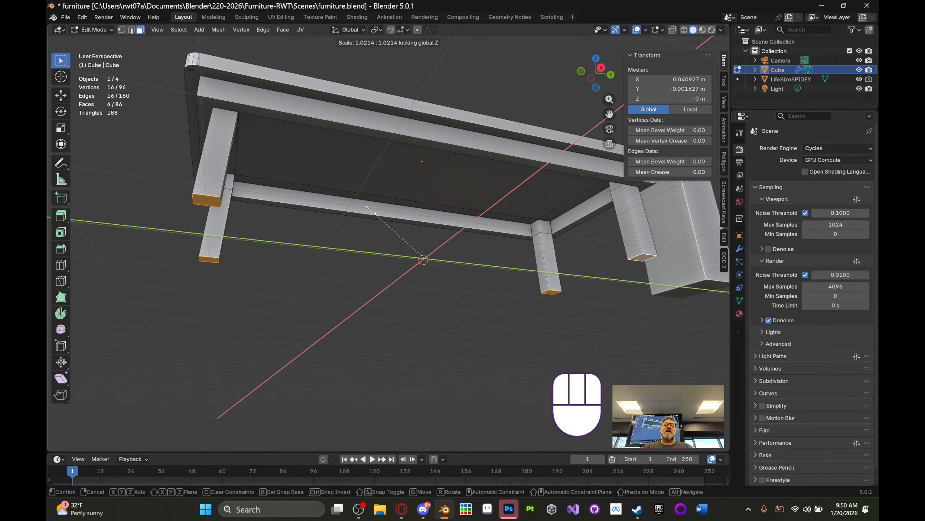
click(419, 184)
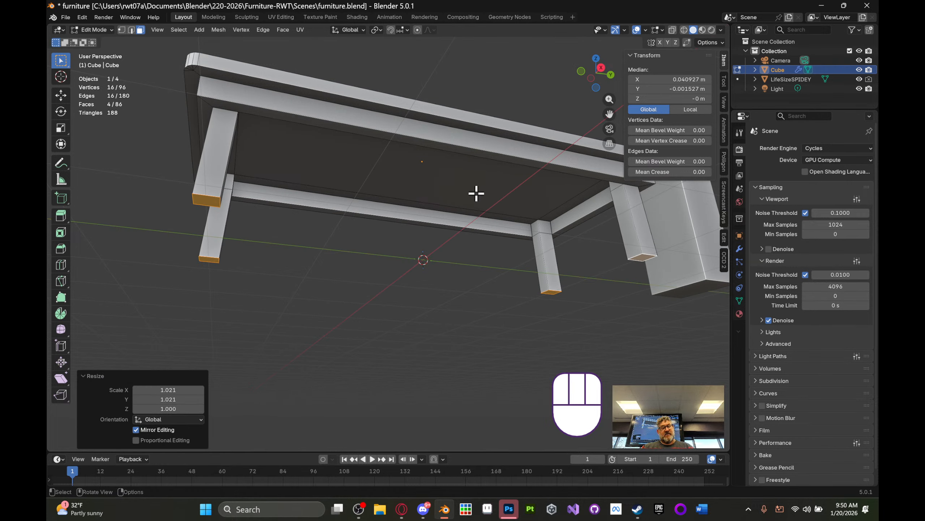
key(ctrl+z)
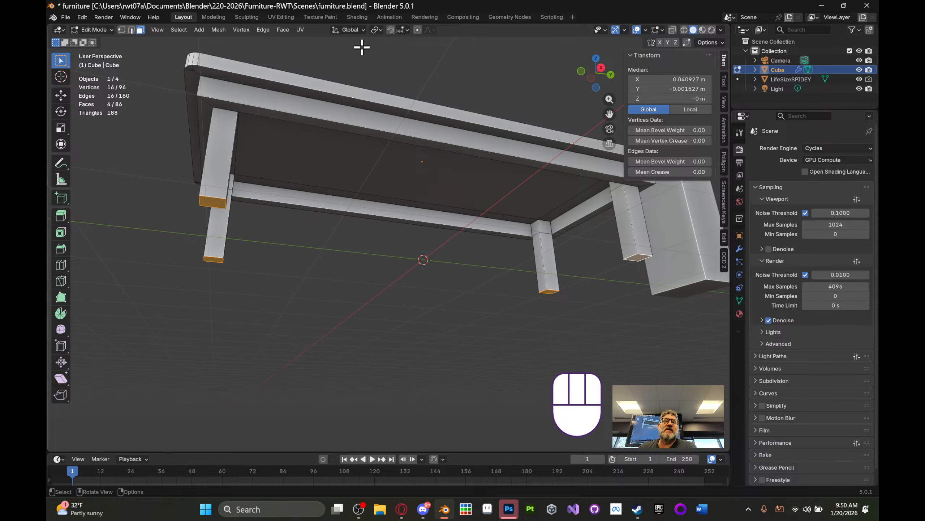
- Set the pivot point to Individual Origins and scale the leg bottom faces to about 0.51 in X and Y, leaving Z locked, to taper the legs
click(379, 30)
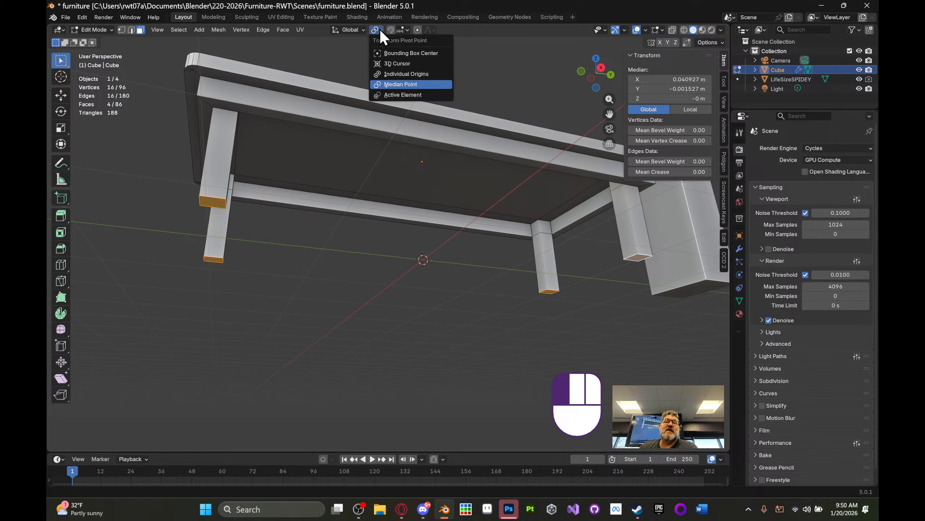
click(413, 75)
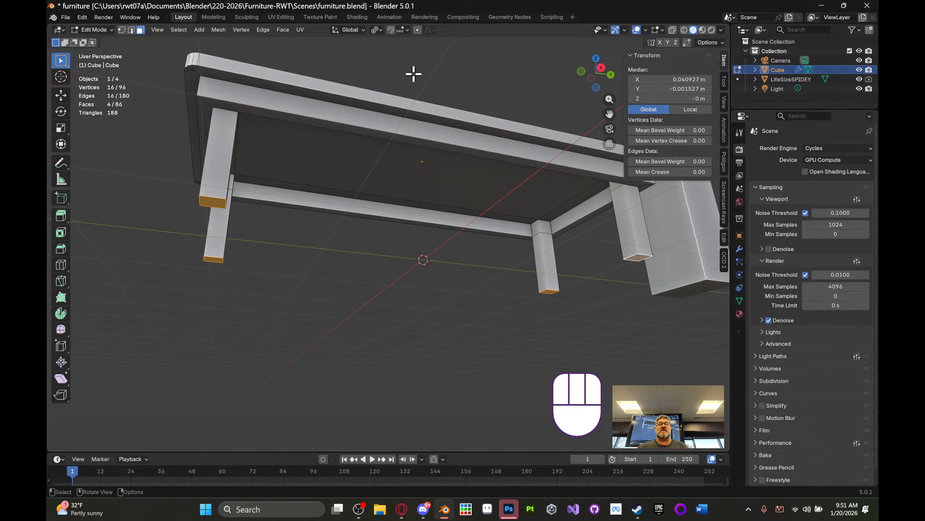
key(s)
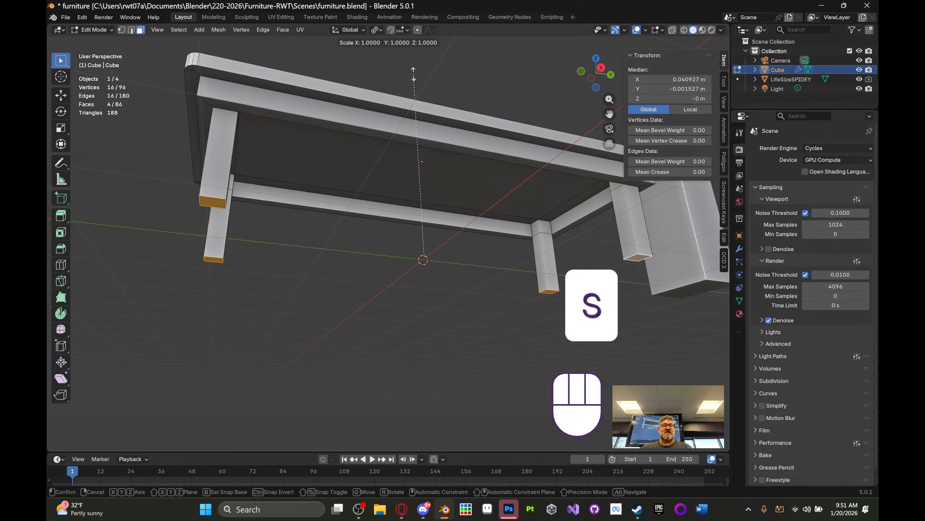
key(shift+z)
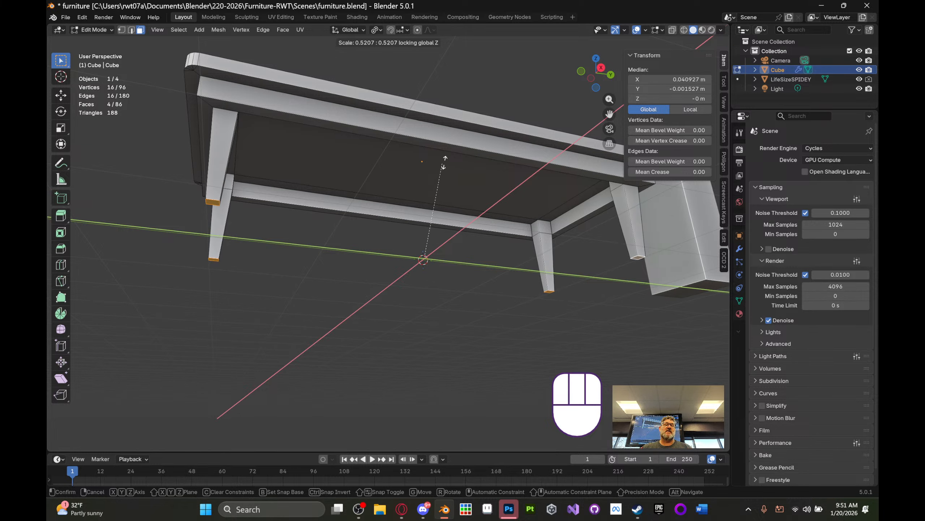
click(441, 165)
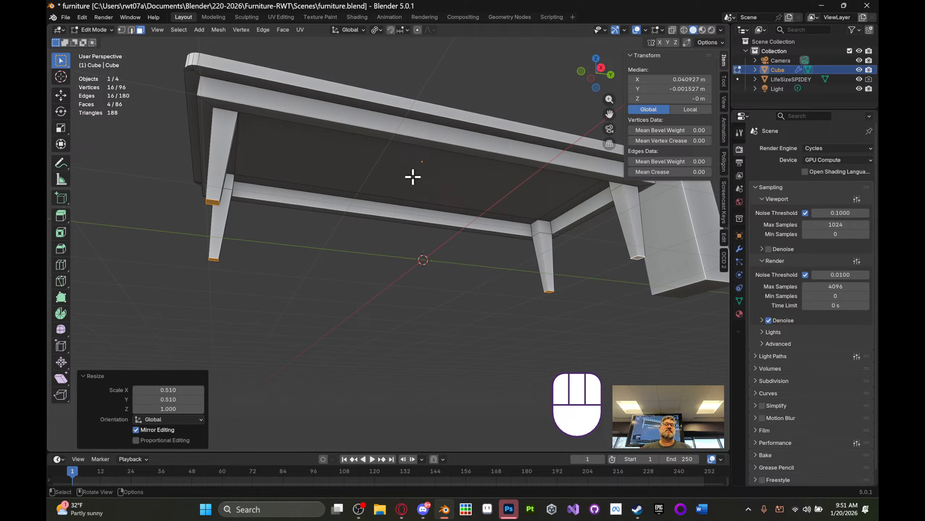
middle_drag(413, 178, 399, 225)
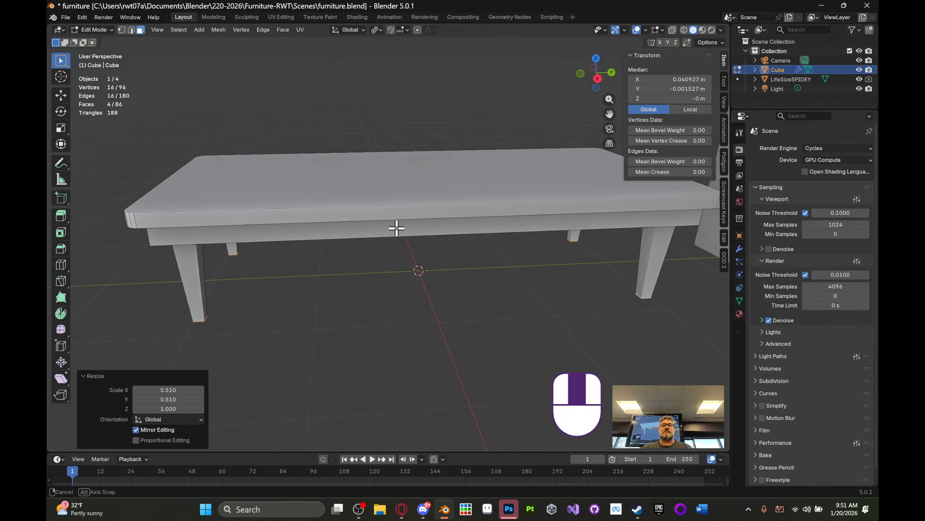
- Select the tabletop's upper face and lower it about 0.055 m in Z to thin the top
shift+middle_drag(452, 213, 423, 224)
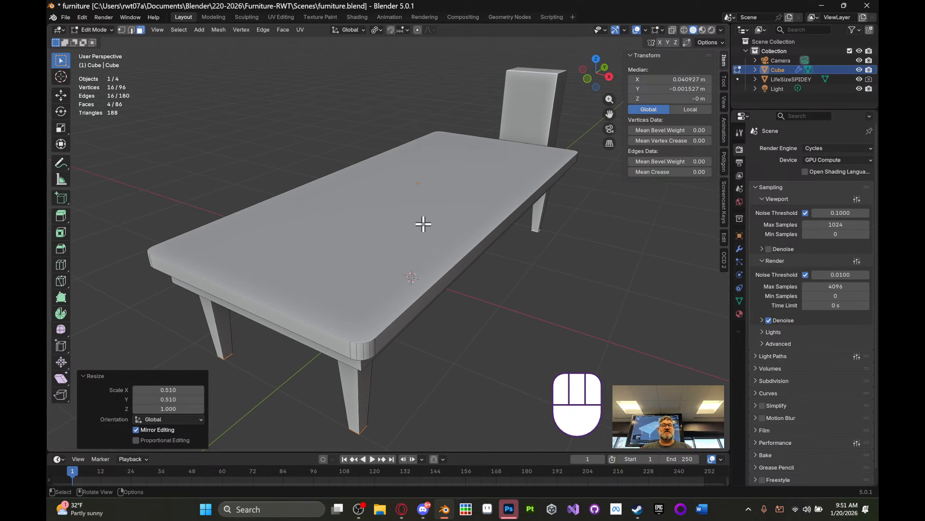
key(3)
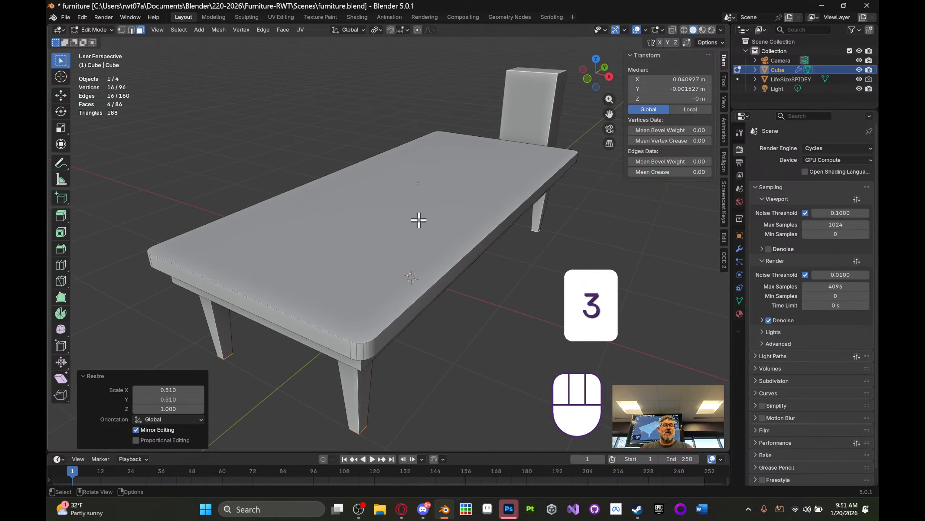
click(418, 220)
middle_drag(412, 197, 394, 185)
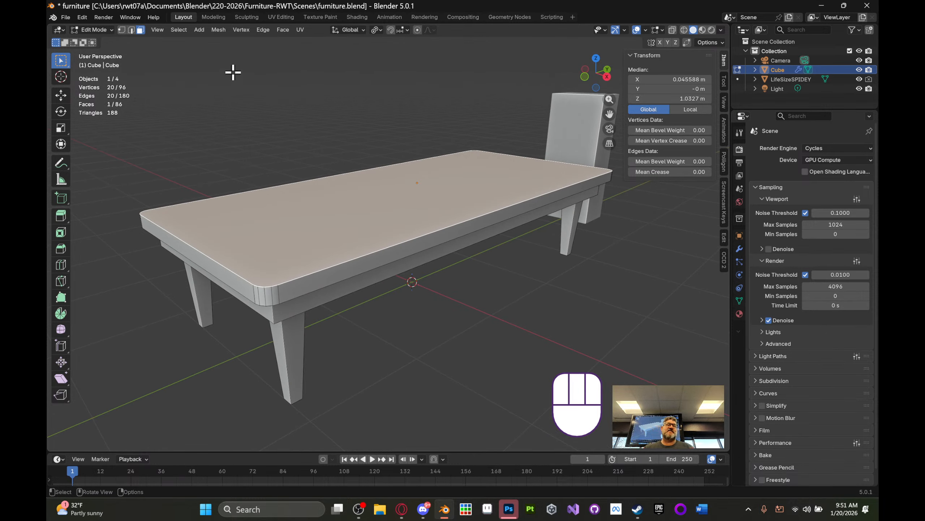
click(62, 94)
drag(418, 149, 419, 155)
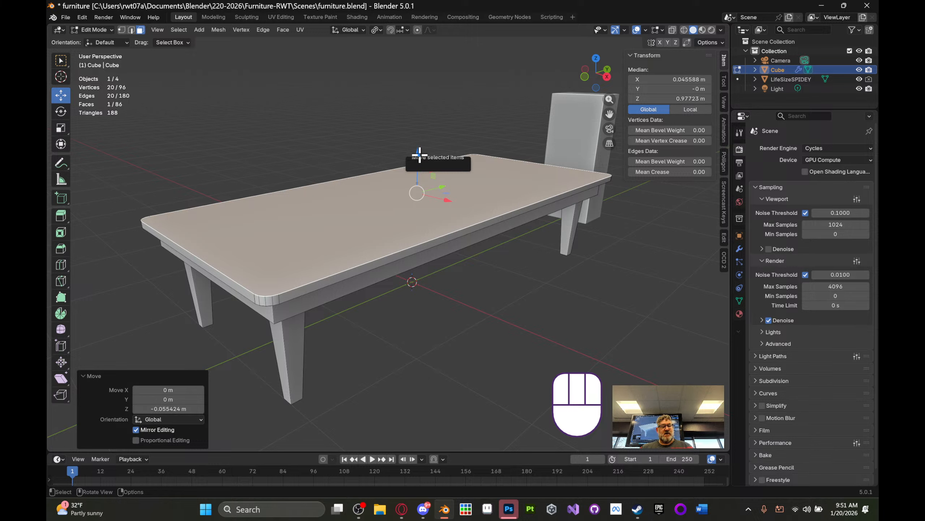
- Inset the tabletop's upper face by about 0.068 m and raise the inner face about 0.0066 m in Z
key(i)
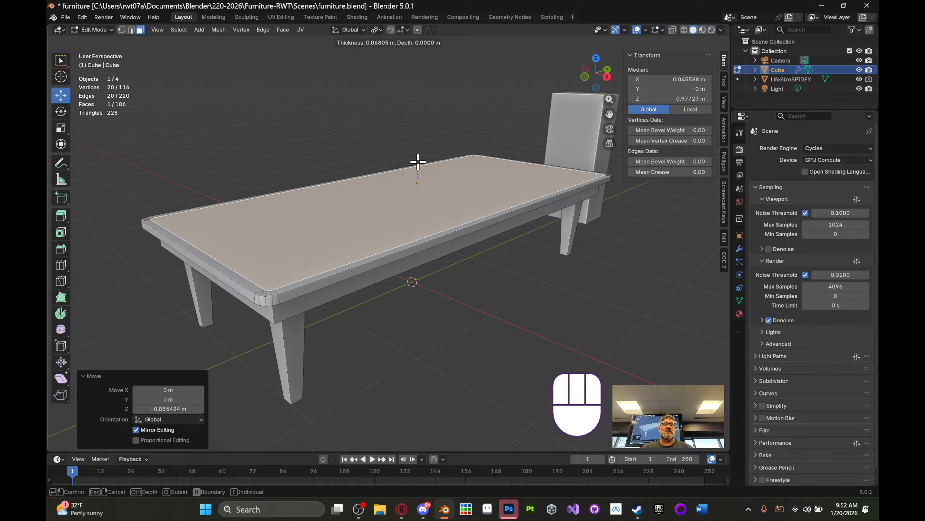
click(418, 162)
middle_drag(327, 167, 390, 142)
drag(431, 127, 430, 124)
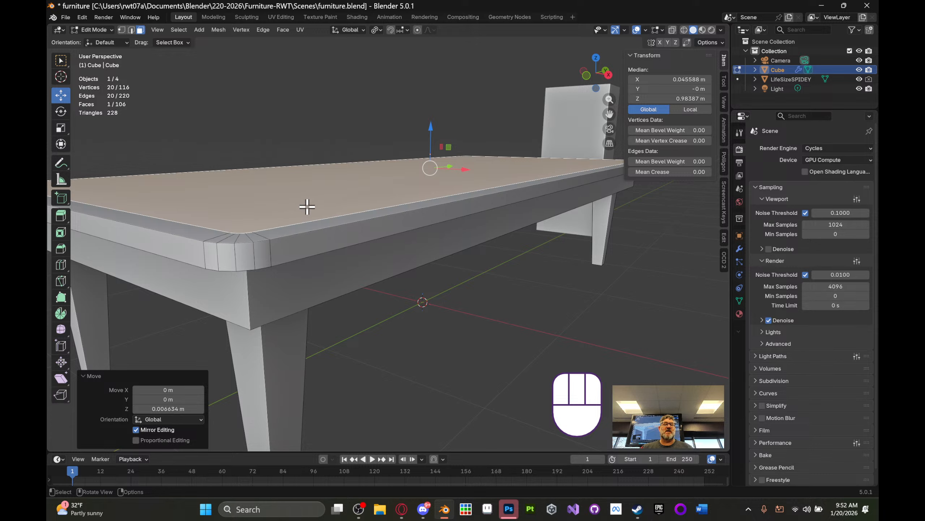
- Extrude the inner tabletop face upward about 0.0064 m to form a raised lip, and return to Object Mode
middle_drag(306, 207, 314, 208)
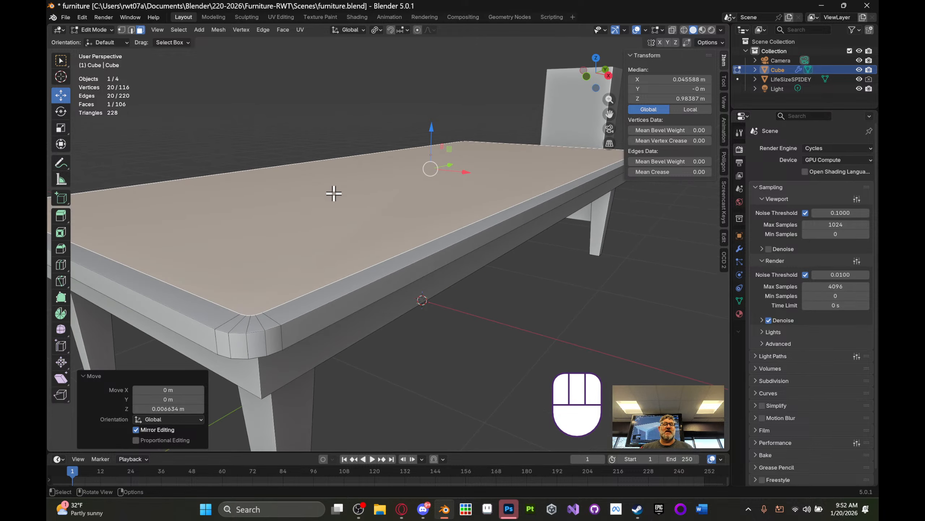
key(e)
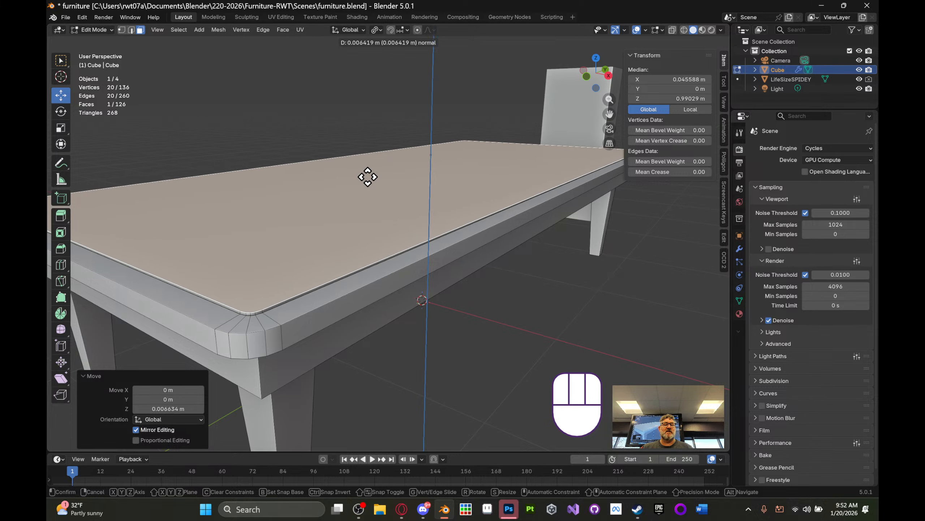
click(368, 177)
middle_drag(364, 181, 383, 233)
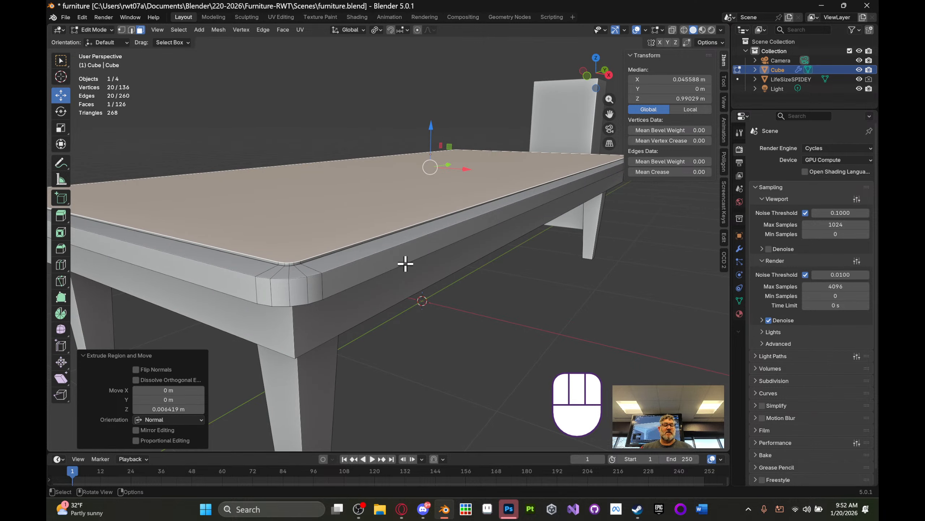
key(Tab)
- Examine the table's raised top, underside frame and tapered legs from several angles
middle_drag(405, 265, 358, 296)
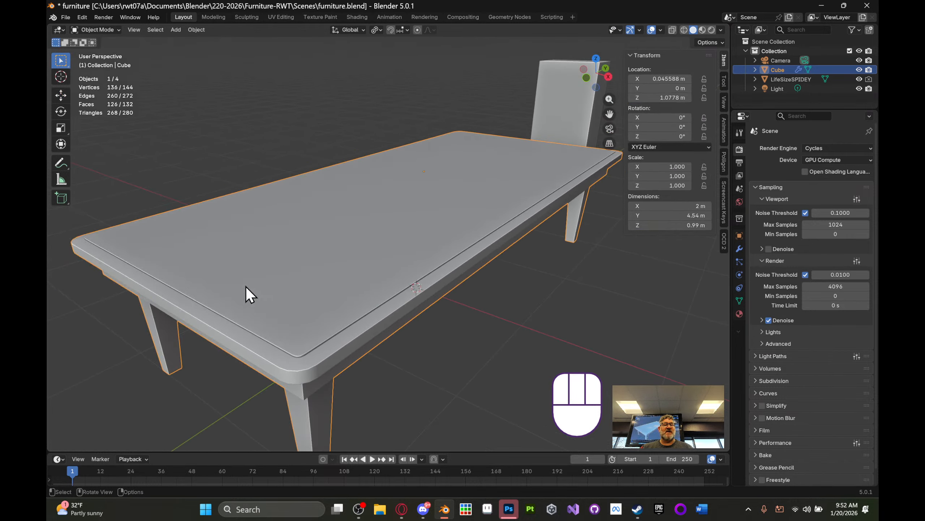
middle_drag(386, 221, 406, 199)
scroll(333, 223, down, 4)
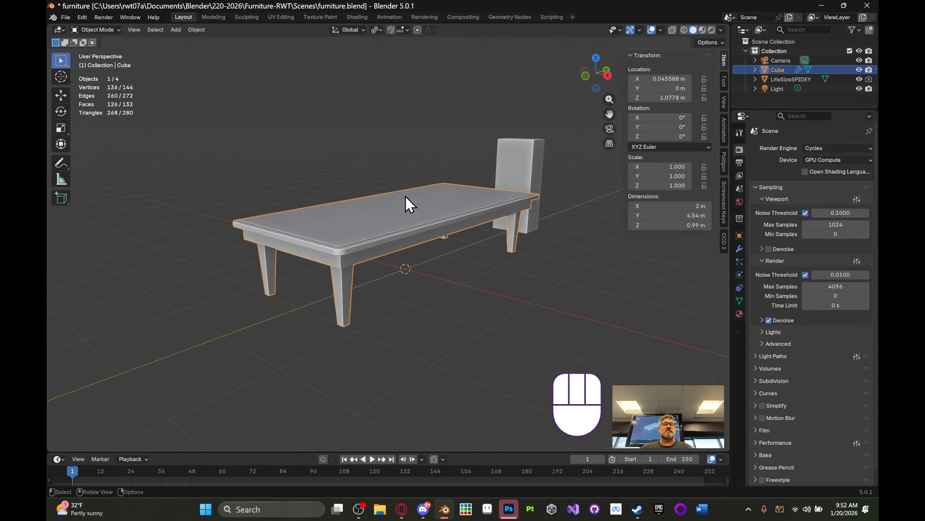
scroll(402, 201, up, 4)
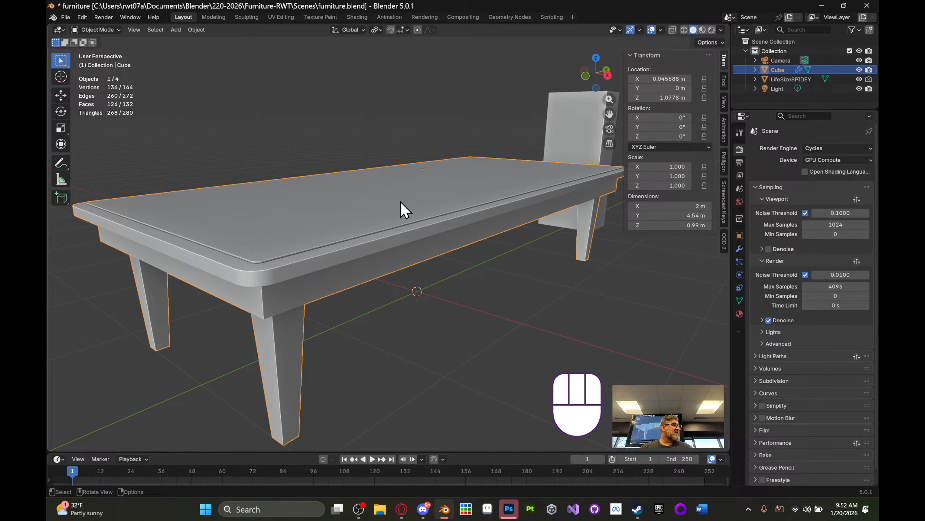
shift+middle_drag(404, 205, 390, 157)
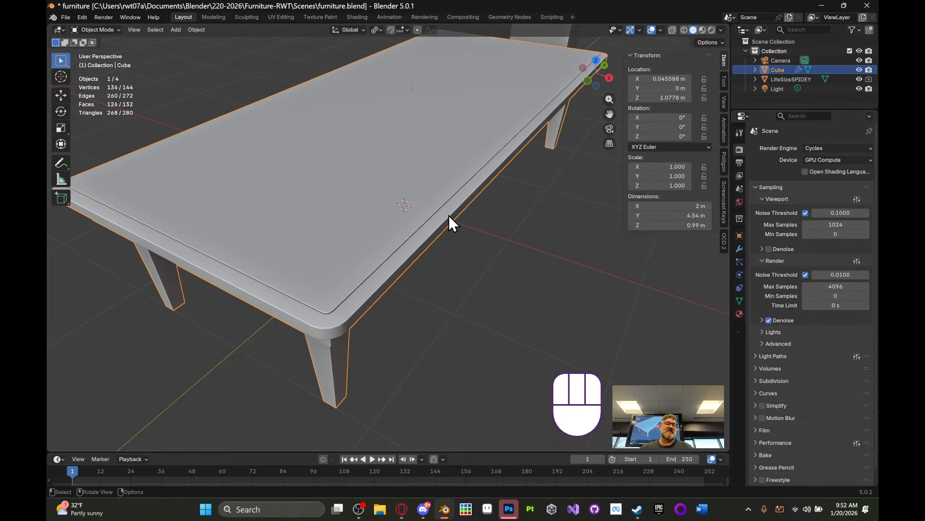
mouse_move(426, 213)
shift+middle_down()
mouse_move(478, 244)
mouse_move(444, 213)
shift+middle_up()
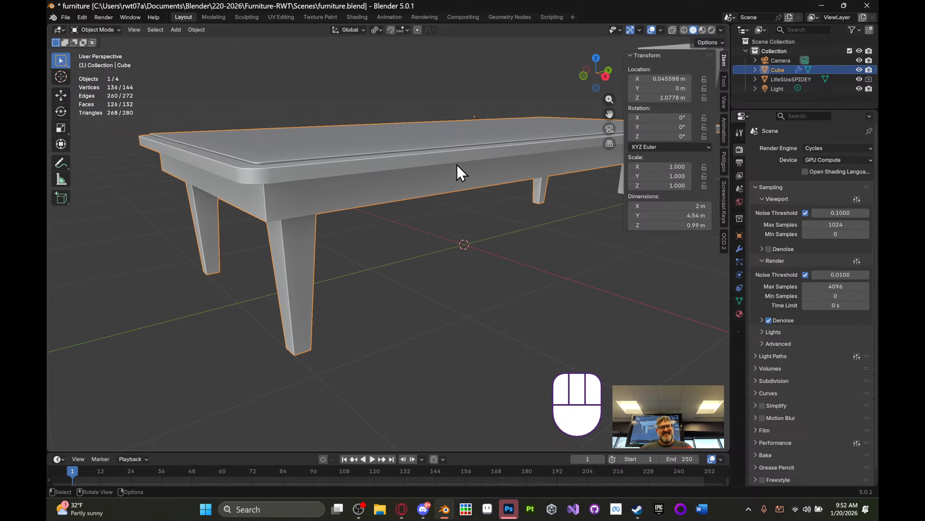
middle_drag(457, 164, 460, 196)
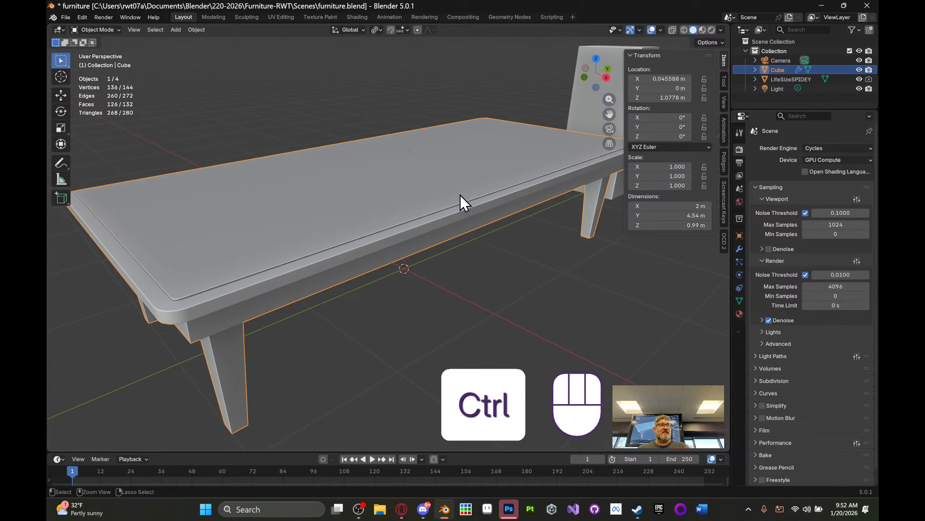
- Save the furniture file and show the table in Material Preview shading beside the Spidey reference
key(ctrl+s)
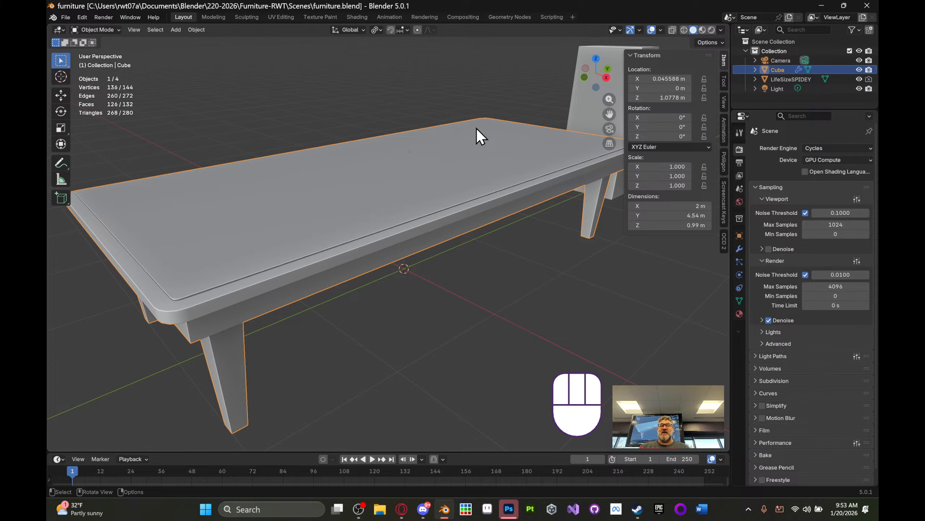
middle_drag(477, 129, 449, 145)
mouse_move(388, 147)
middle_down()
mouse_move(408, 154)
mouse_move(380, 140)
middle_up()
click(701, 30)
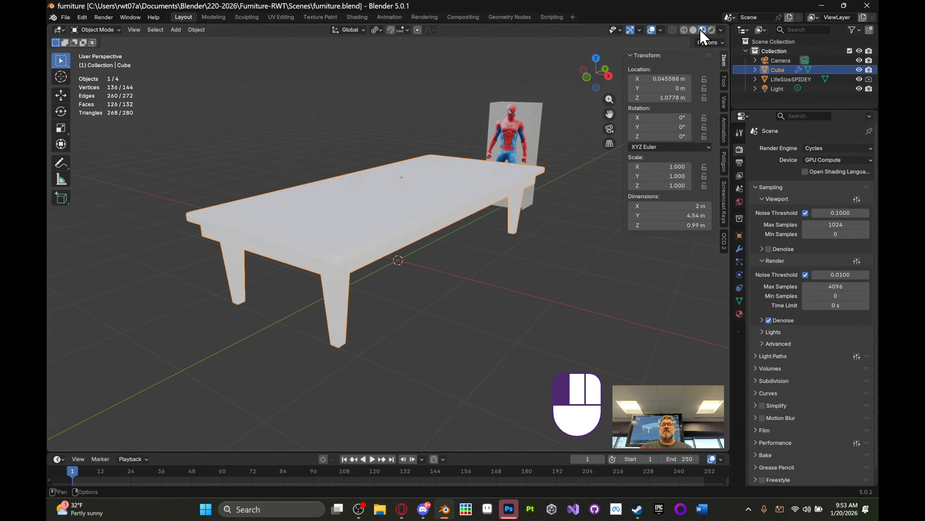
mouse_move(411, 207)
middle_down()
mouse_move(450, 129)
mouse_move(437, 207)
mouse_move(397, 227)
mouse_move(401, 180)
mouse_move(327, 187)
mouse_move(441, 162)
mouse_move(444, 188)
mouse_move(395, 198)
middle_up()
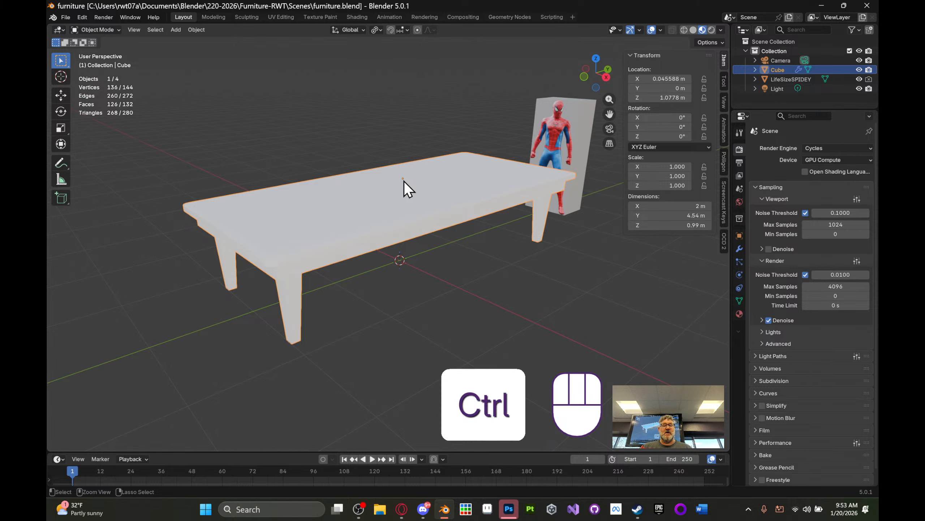
key(ctrl+s)
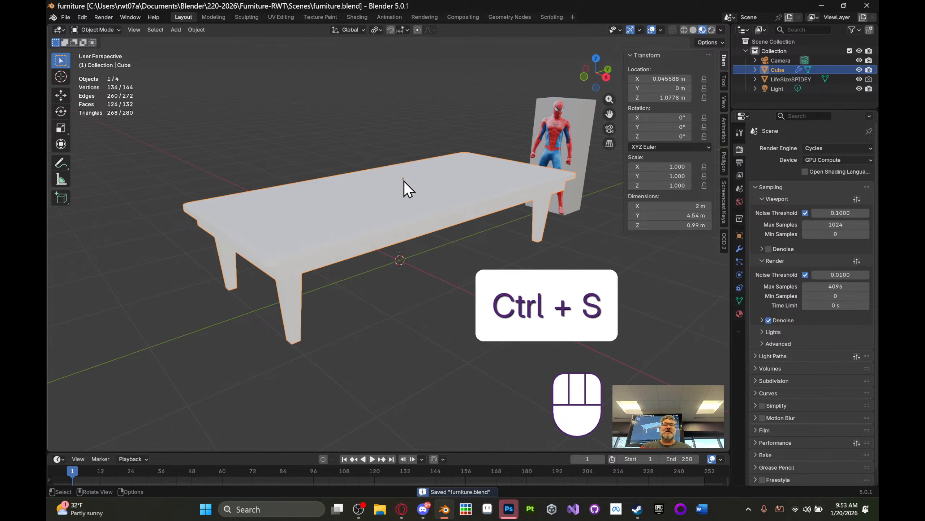
- Switch to Photoshop and create a new 2048 × 2048 pixel document with its grid hidden
click(509, 512)
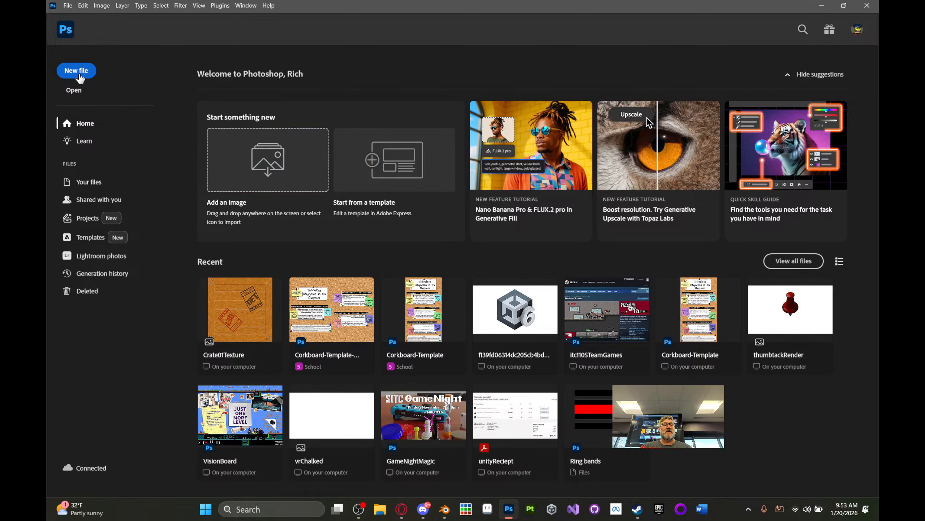
click(80, 75)
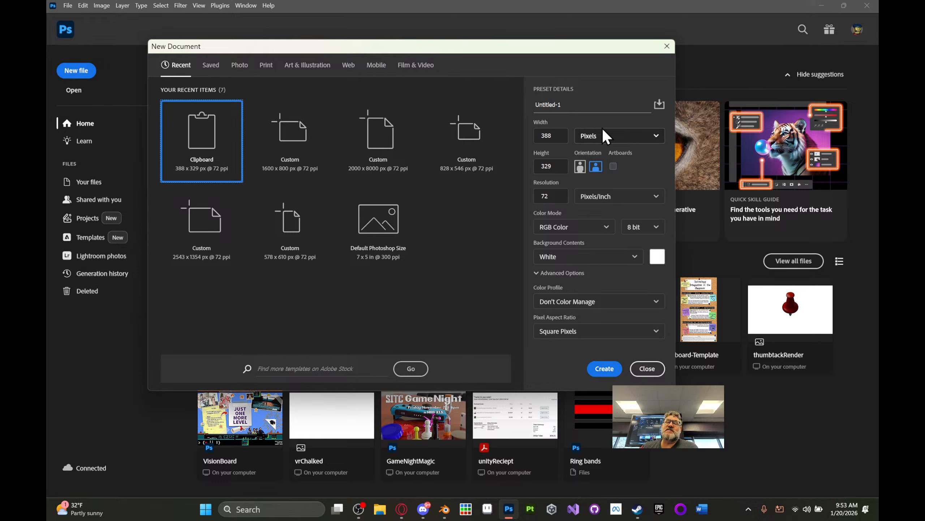
click(626, 142)
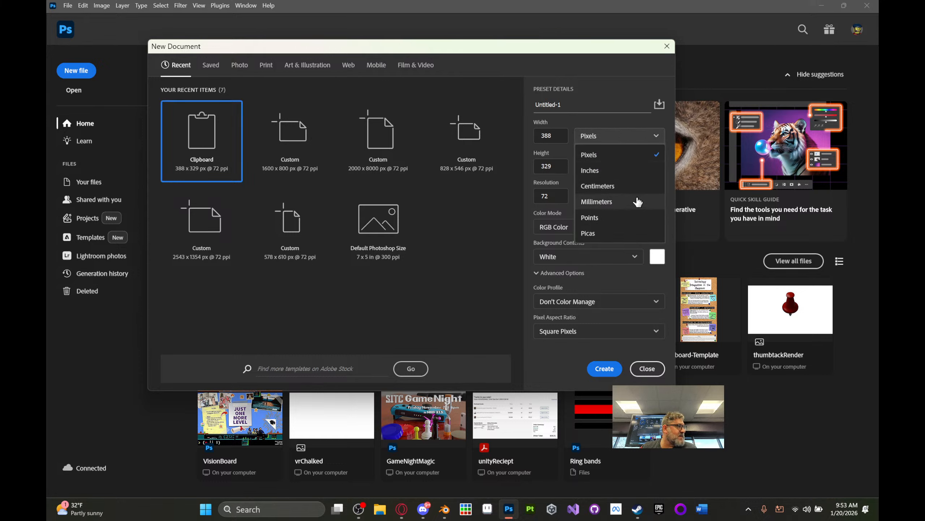
click(633, 162)
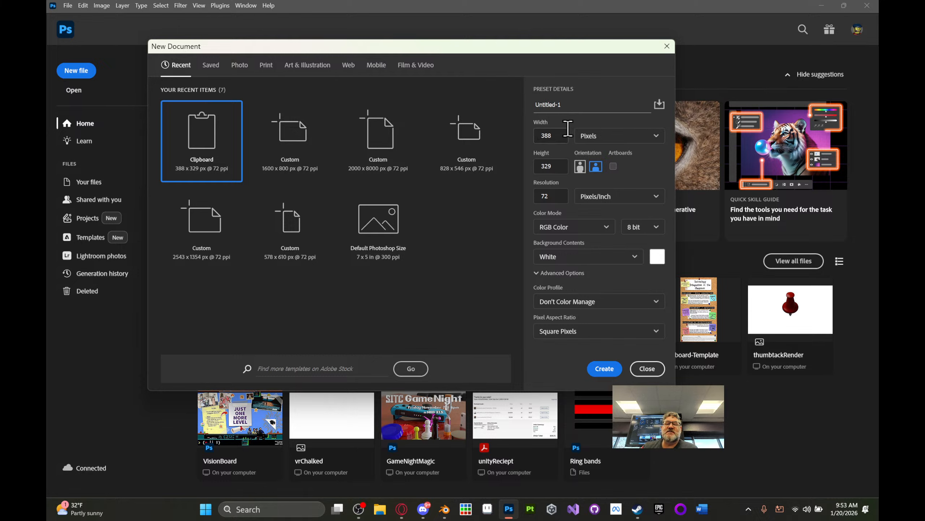
click(546, 135)
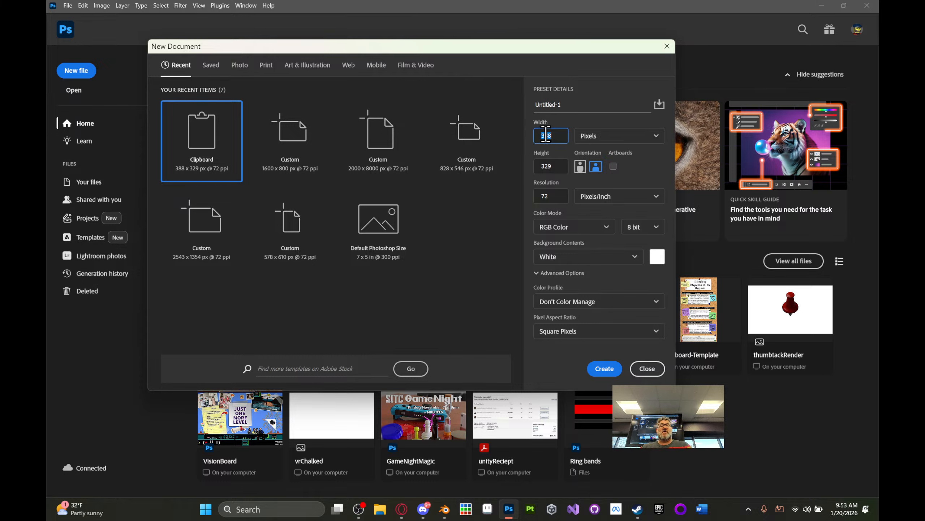
text(20)
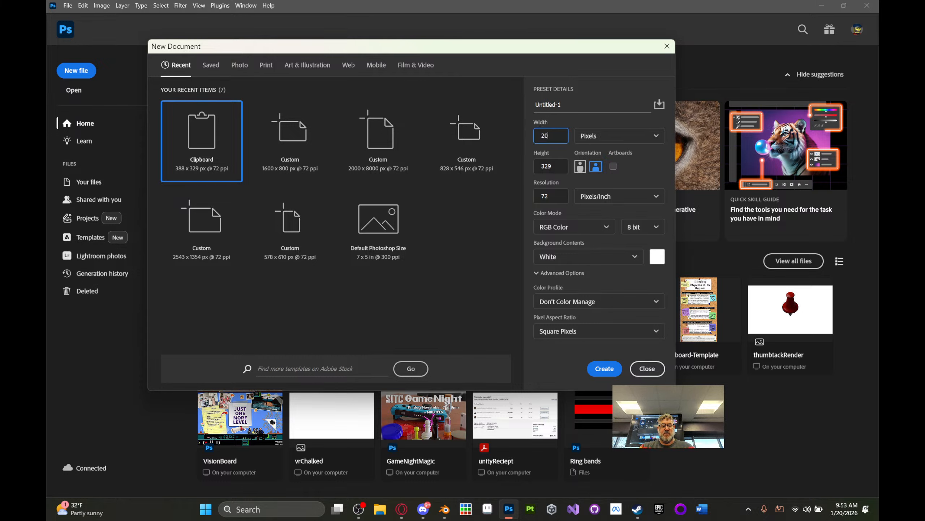
text(48)
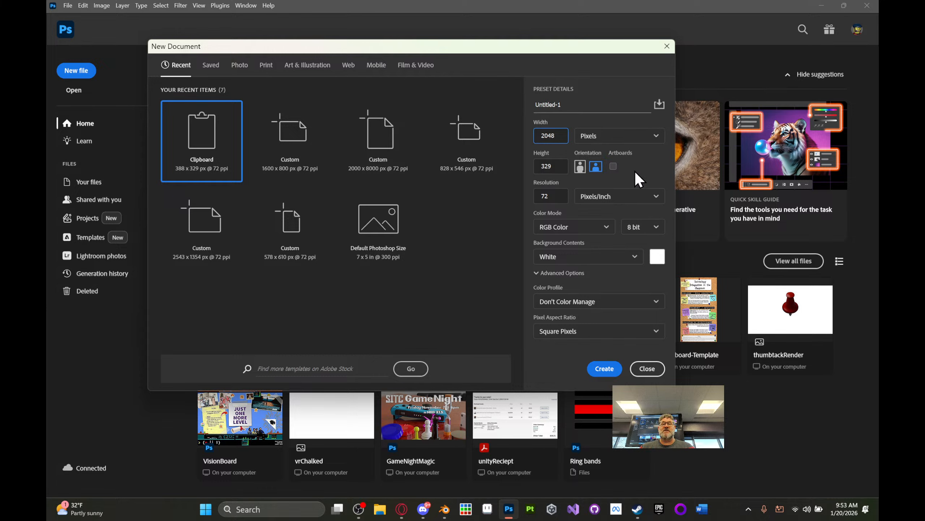
click(549, 164)
double_click(549, 165)
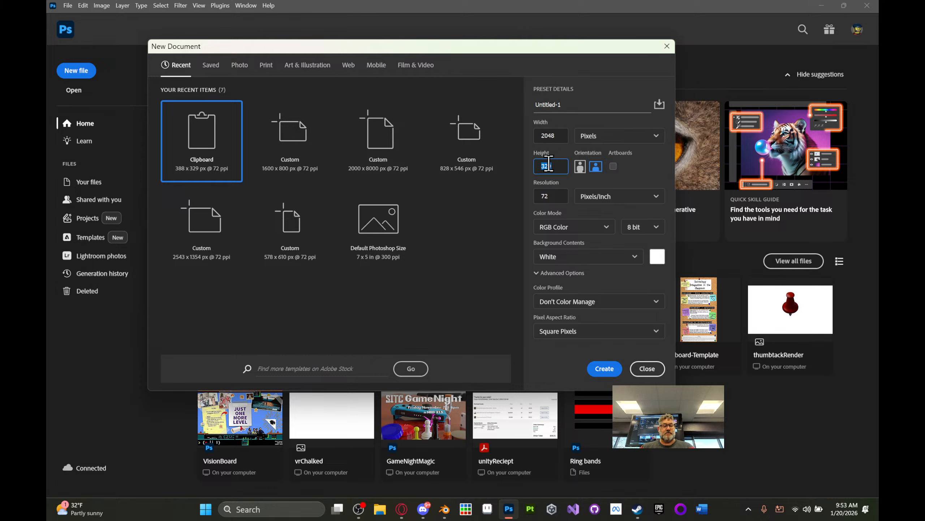
text(2048)
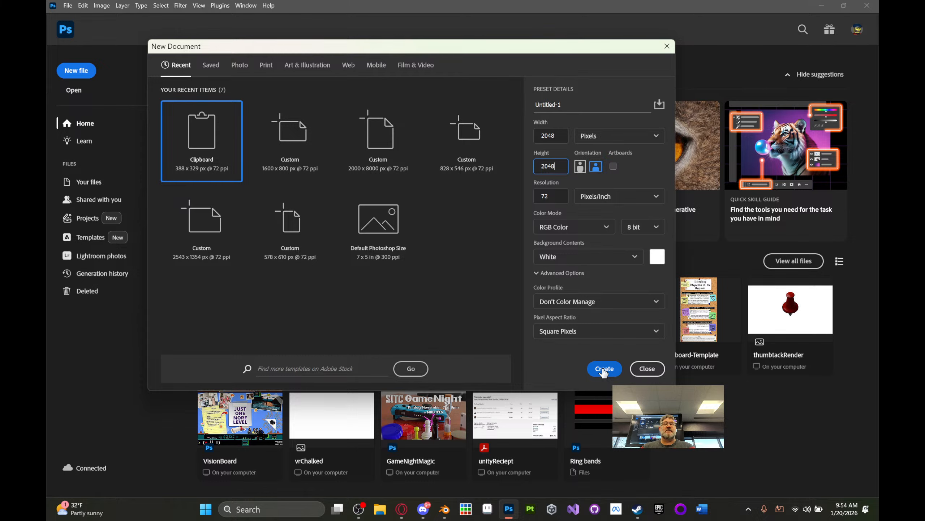
click(604, 369)
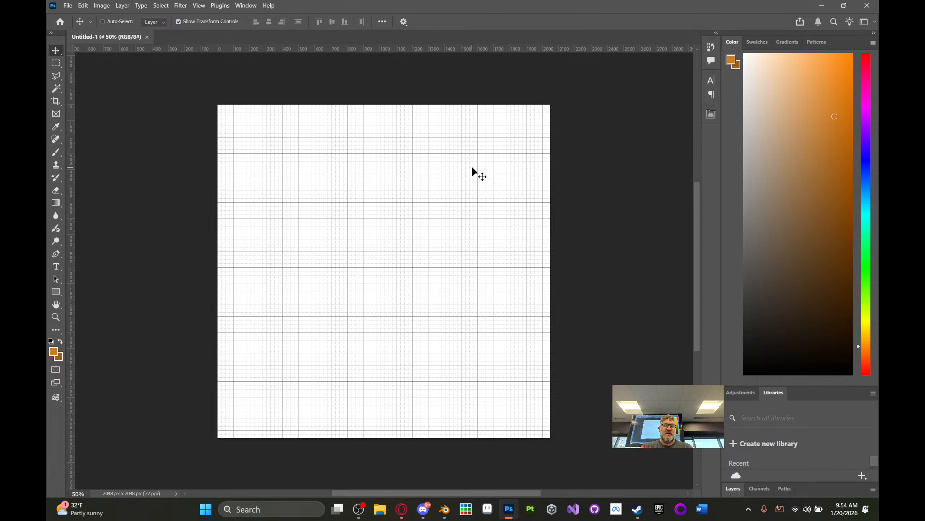
key(ctrl+apostrophe)
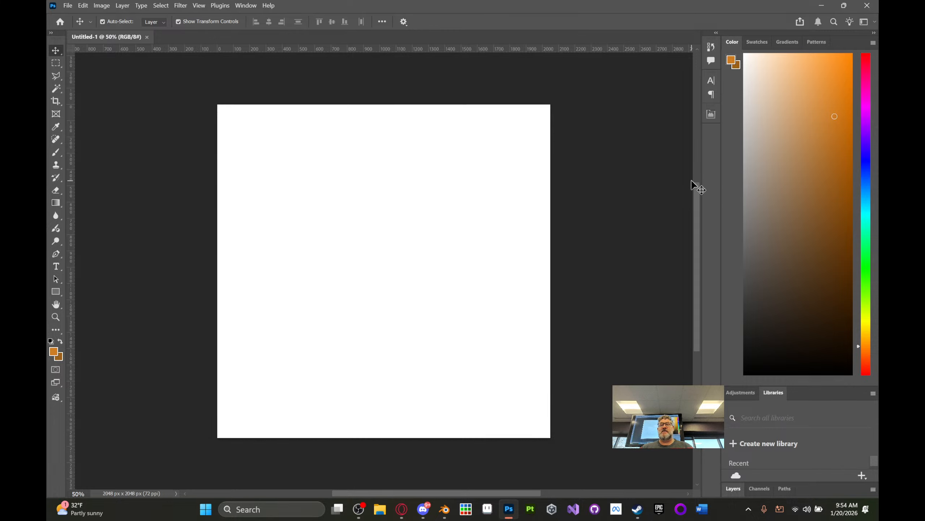
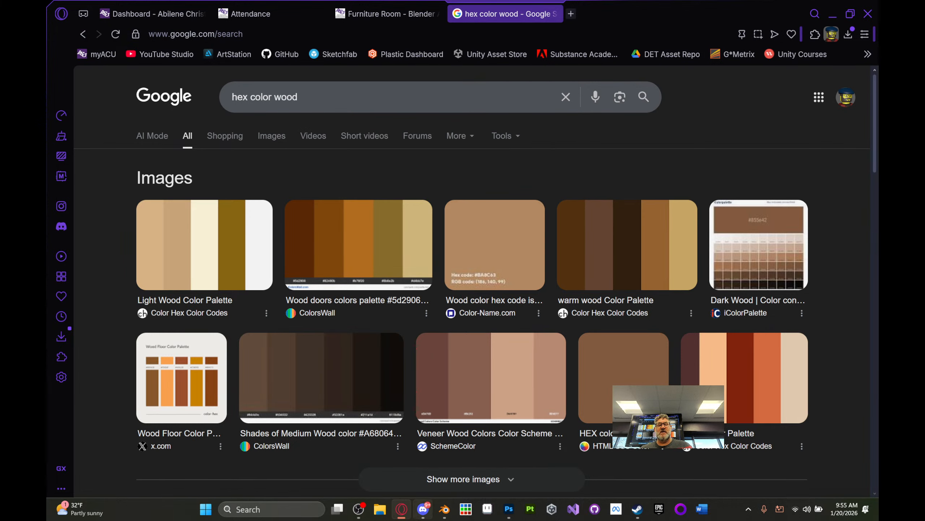
- Return to the blank Photoshop document, bring up its layer list and unlock the Background layer
mouse_move(509, 509)
click(538, 449)
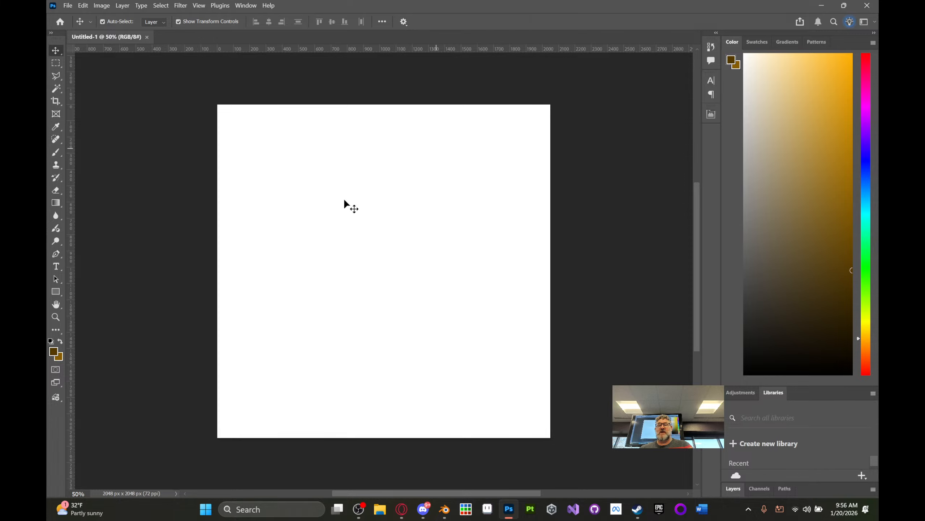
click(734, 489)
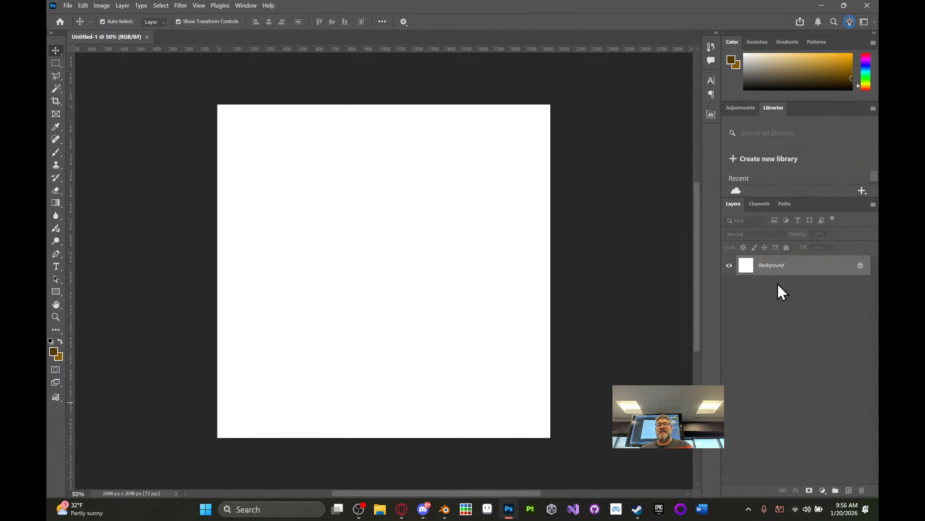
drag(777, 197, 778, 286)
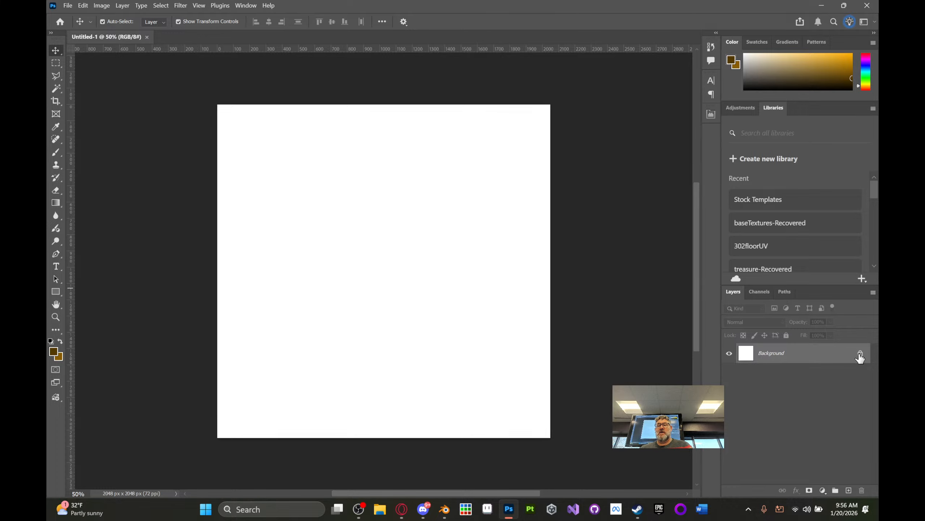
click(860, 352)
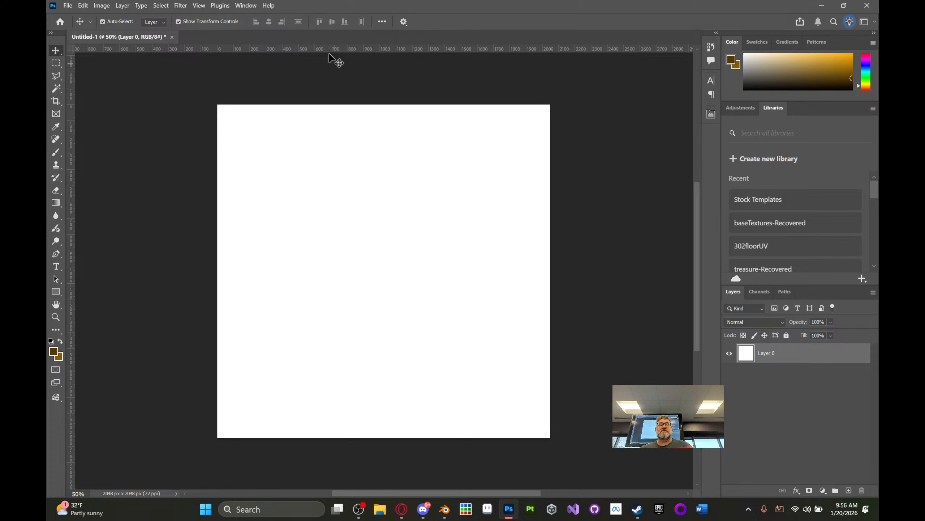
- Start a Fibers render on the white layer with Variance 36 and Strength 20
click(183, 5)
mouse_move(242, 167)
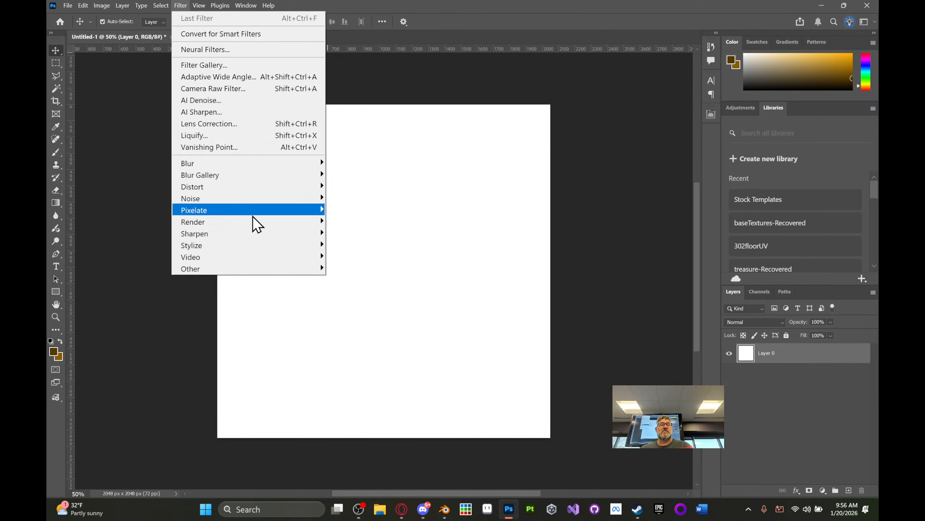
mouse_move(253, 222)
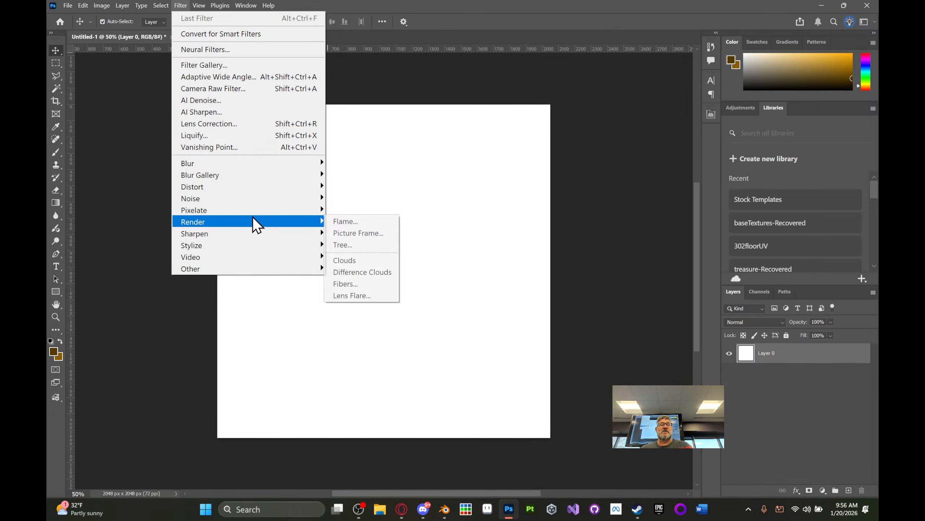
click(350, 285)
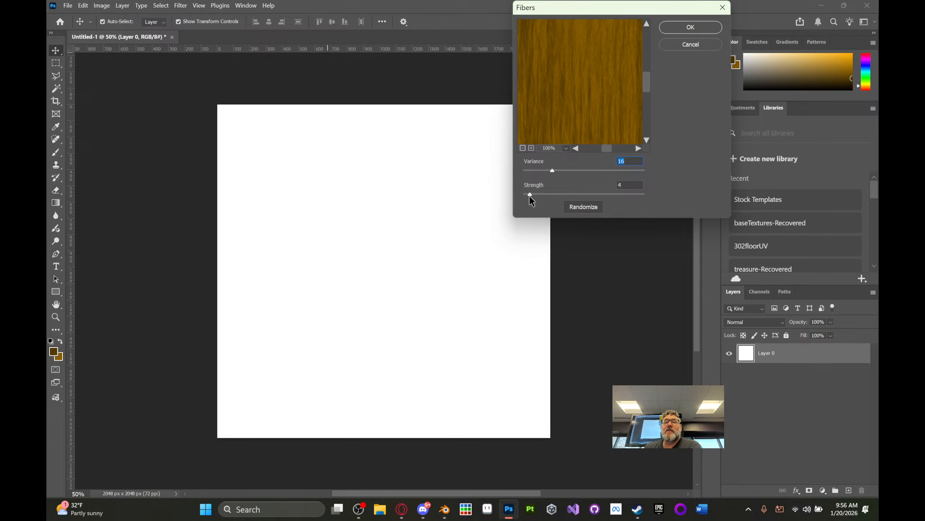
drag(531, 194, 588, 170)
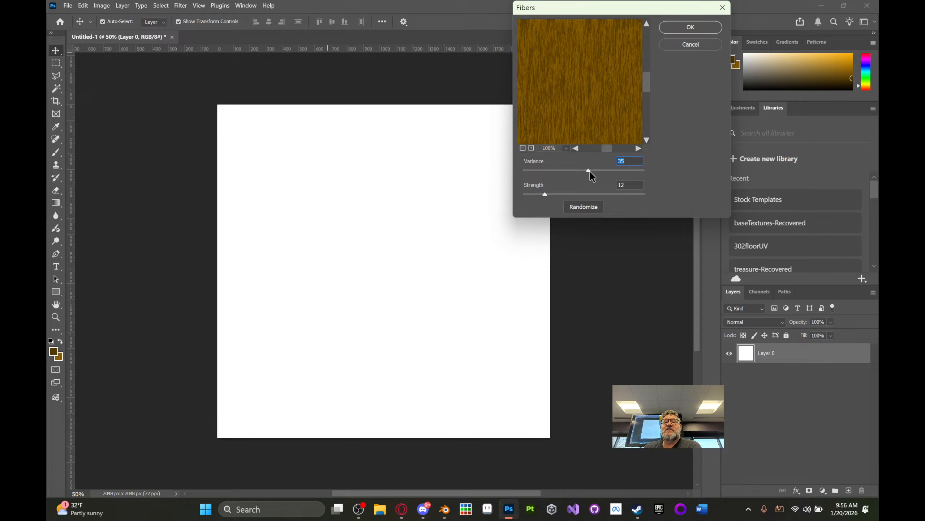
drag(590, 171, 591, 170)
mouse_move(545, 194)
mouse_down()
mouse_move(592, 194)
mouse_move(553, 193)
mouse_move(560, 194)
mouse_up()
- Randomize the fiber pattern several times and apply it to the layer
click(590, 207)
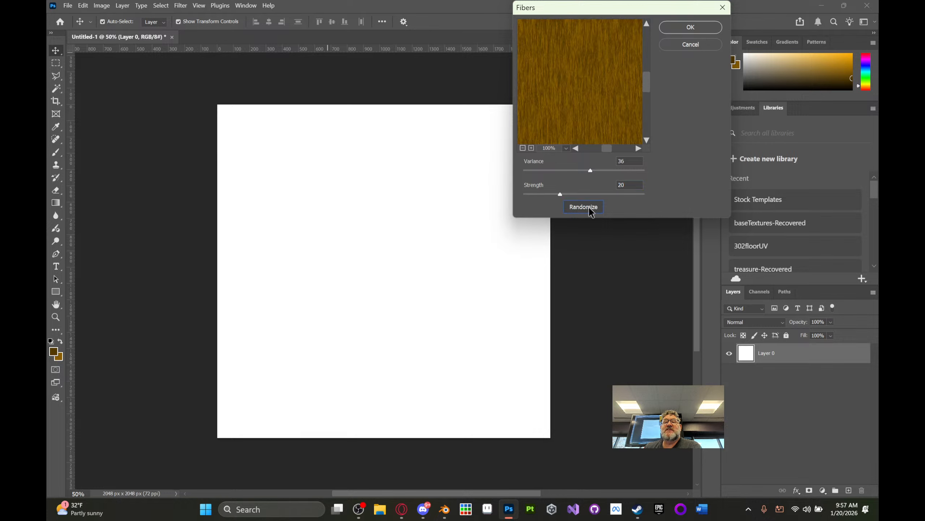
click(589, 207)
click(588, 207)
click(589, 207)
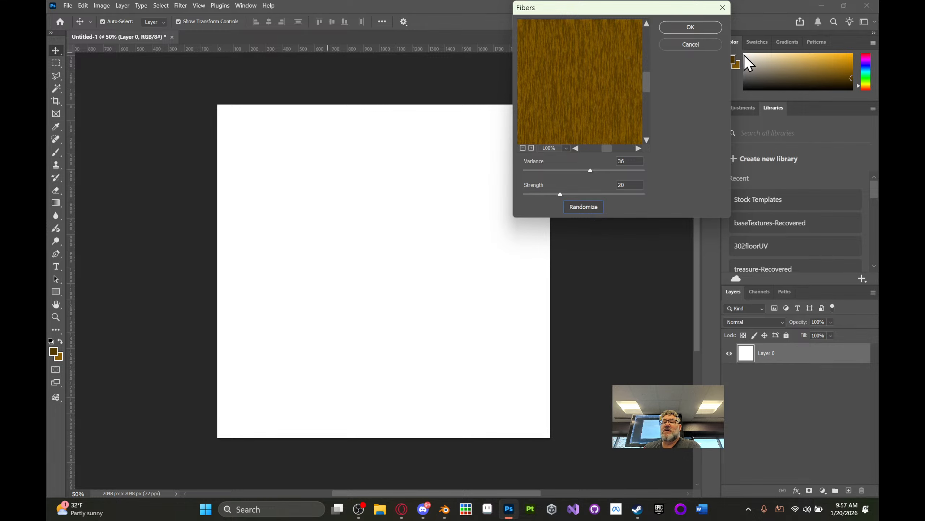
click(697, 26)
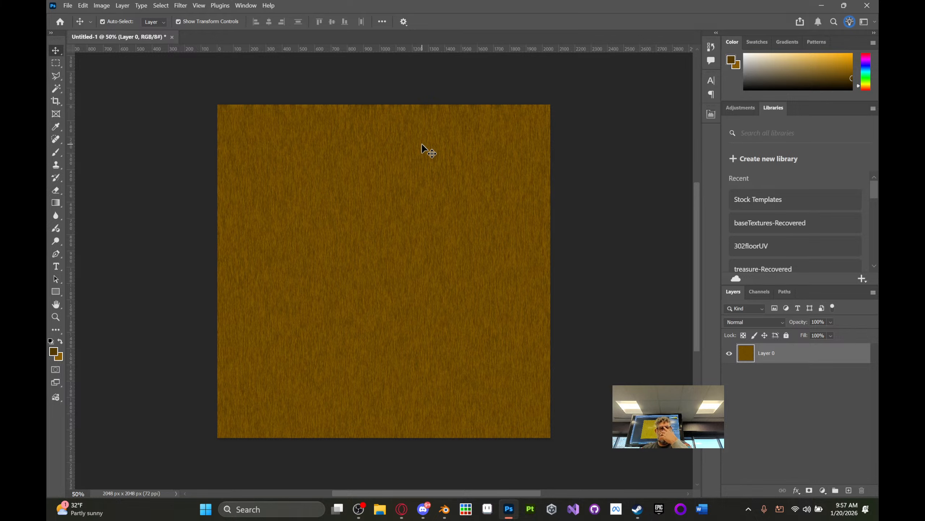
scroll(408, 217, up, 2)
scroll(407, 210, down, 1)
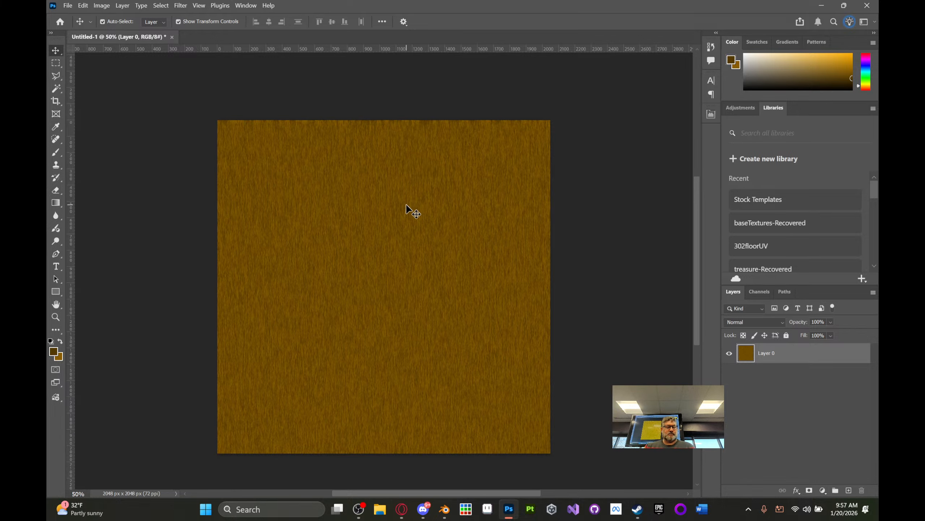
shift+scroll(408, 213, left, 2)
shift+scroll(409, 220, right, 3)
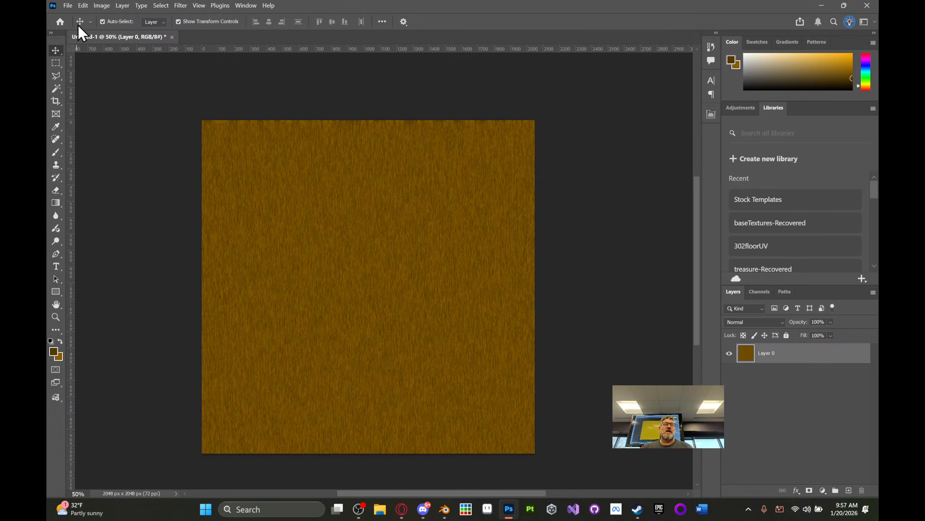
- Start a quick PNG export of the texture and browse to the Textures folder of 220-2026 > Furniture-RWT
click(68, 5)
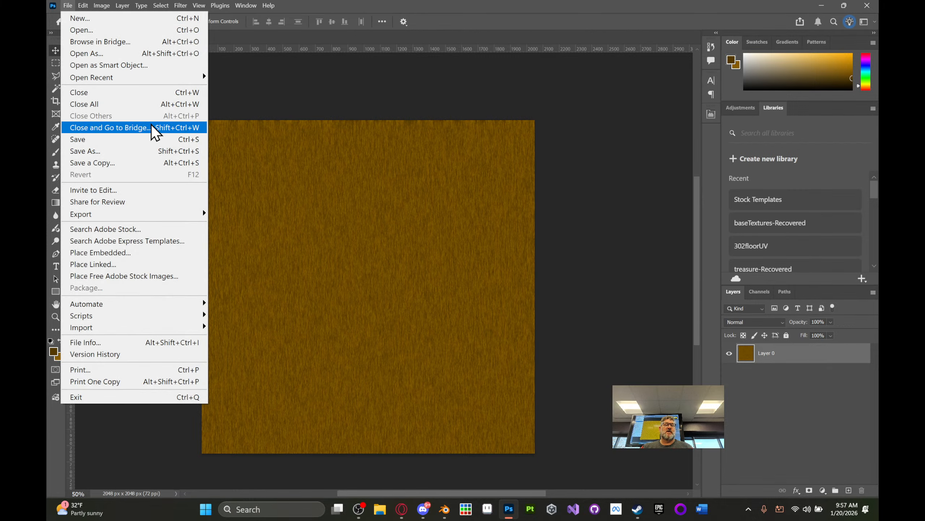
mouse_move(158, 214)
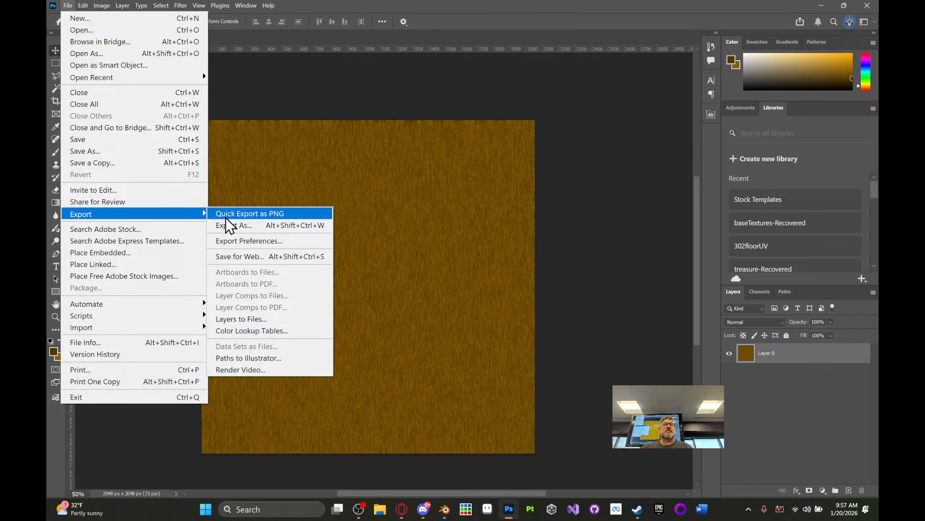
click(242, 214)
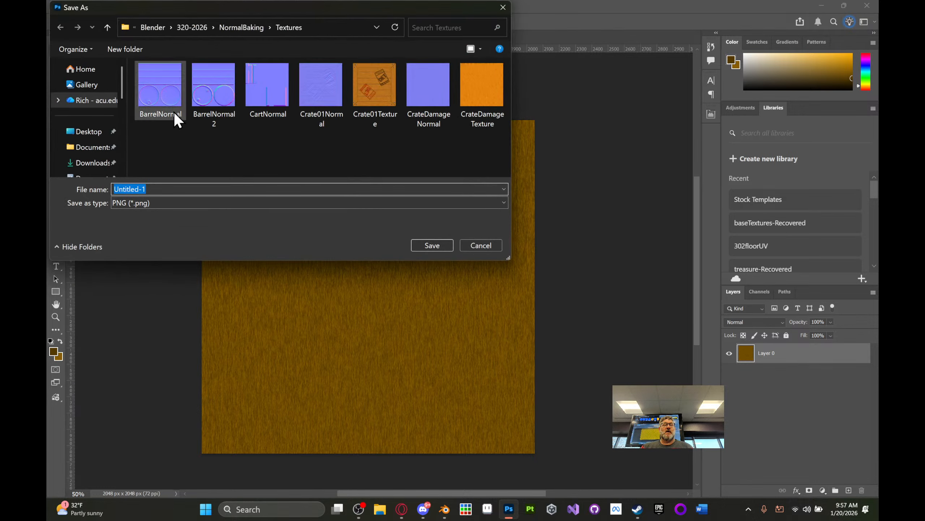
click(105, 29)
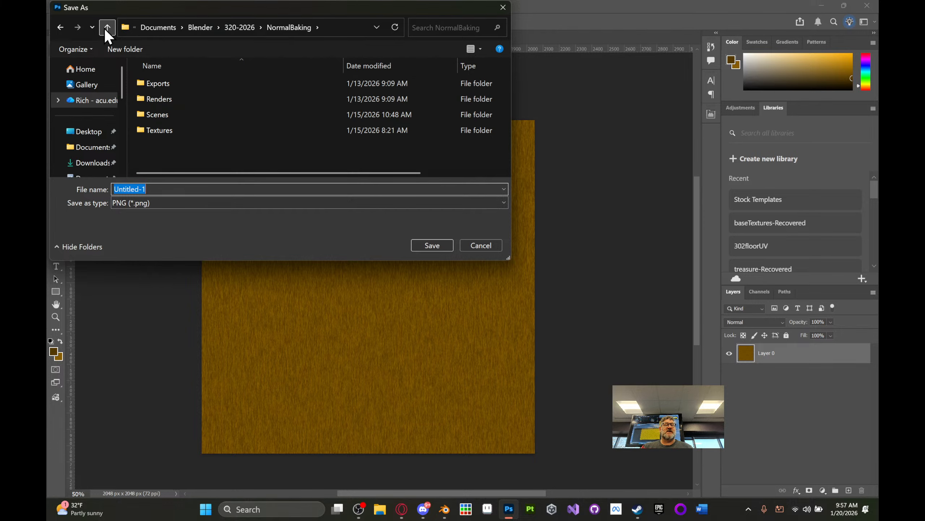
click(105, 28)
click(104, 28)
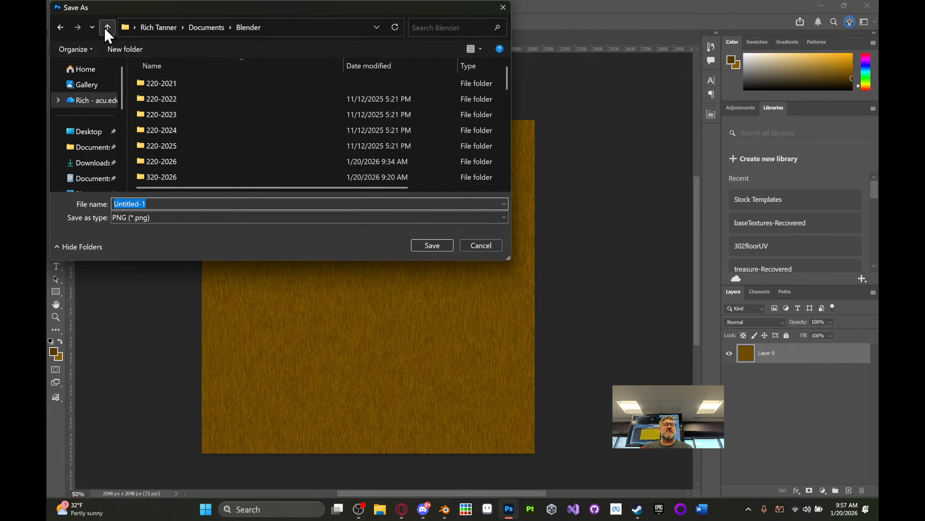
click(172, 167)
double_click(171, 167)
double_click(166, 100)
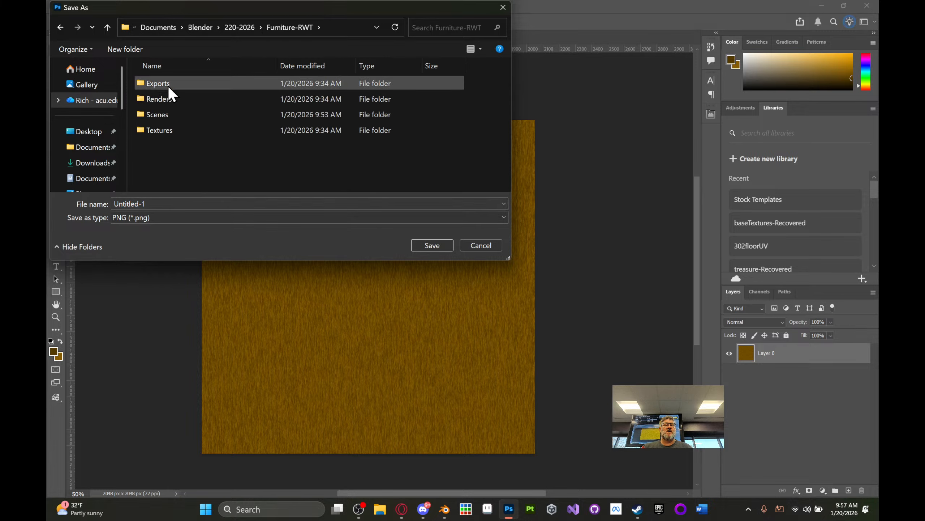
double_click(166, 128)
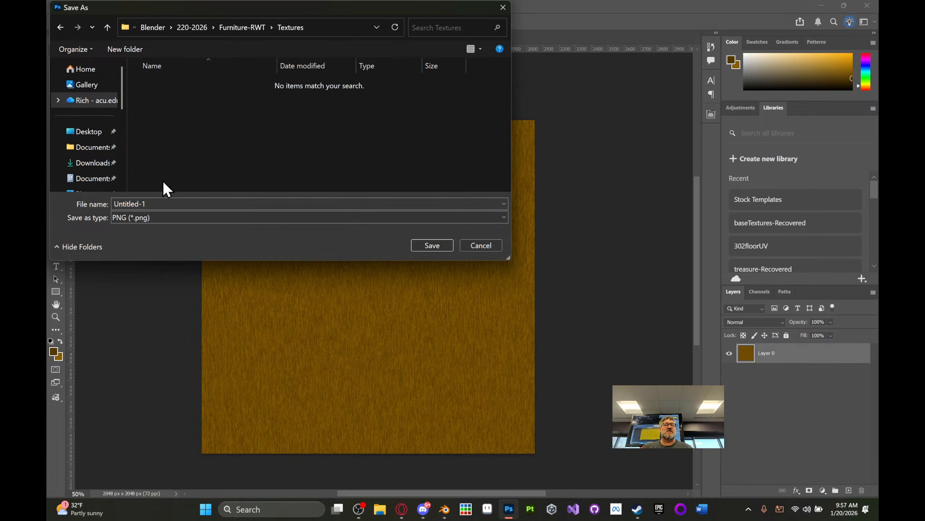
- Name the exported PNG WoodGrain and save it
double_click(125, 203)
click(125, 200)
drag(160, 205, 82, 200)
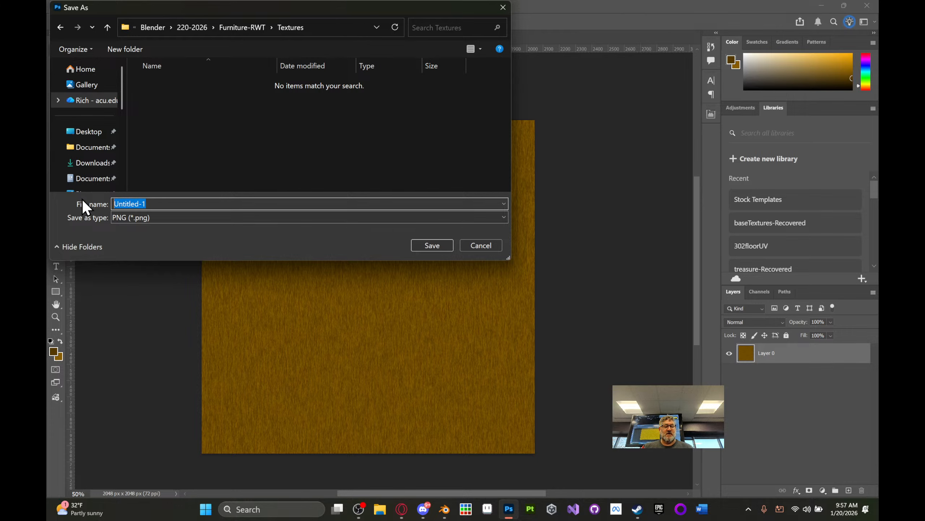
text(WoodGrain)
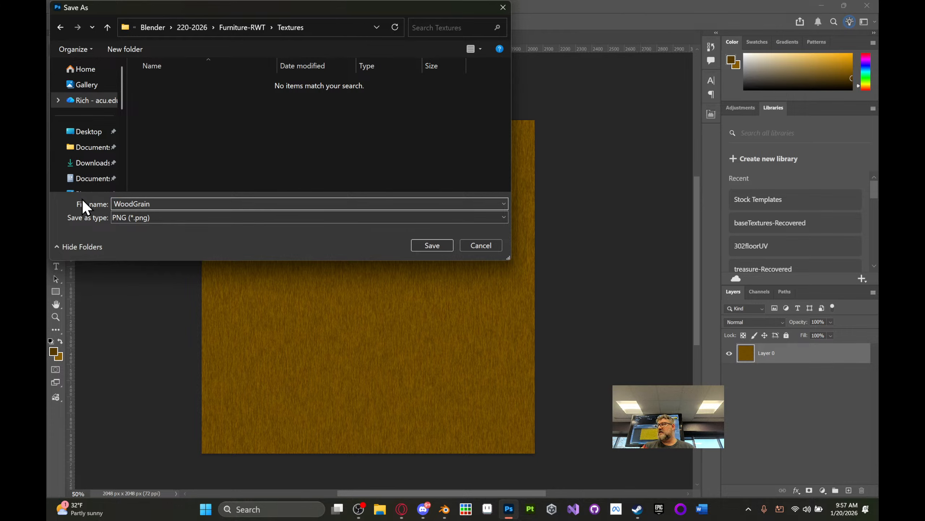
key(Return)
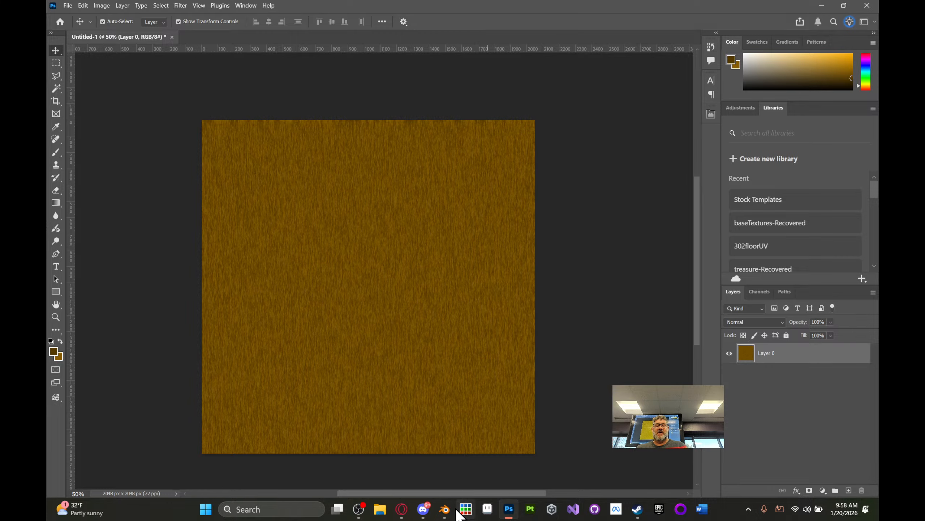
- Switch to Blender, select the table and show its material properties
click(445, 509)
middle_drag(480, 251, 403, 215)
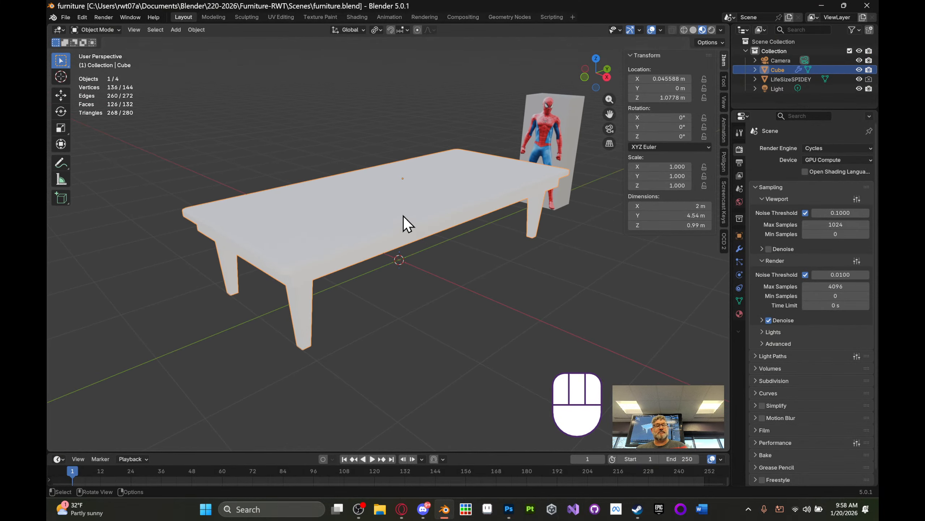
click(390, 201)
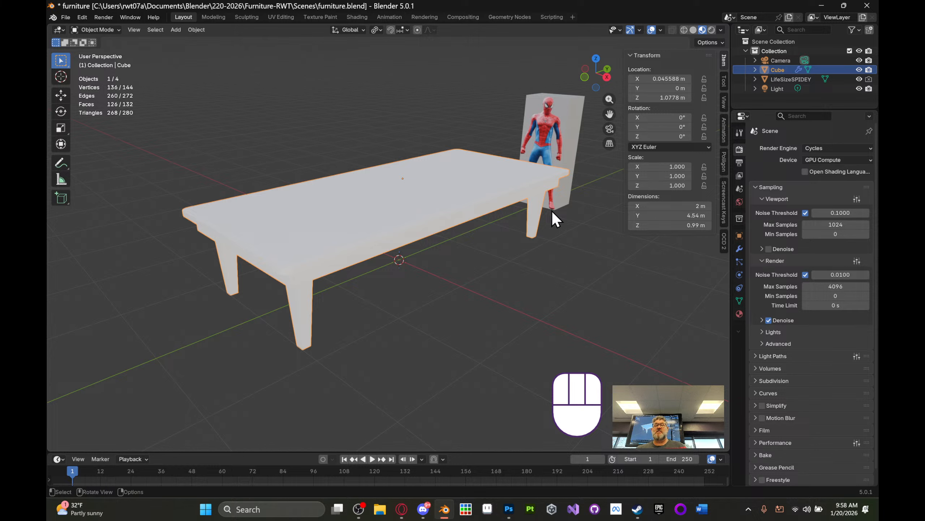
click(743, 316)
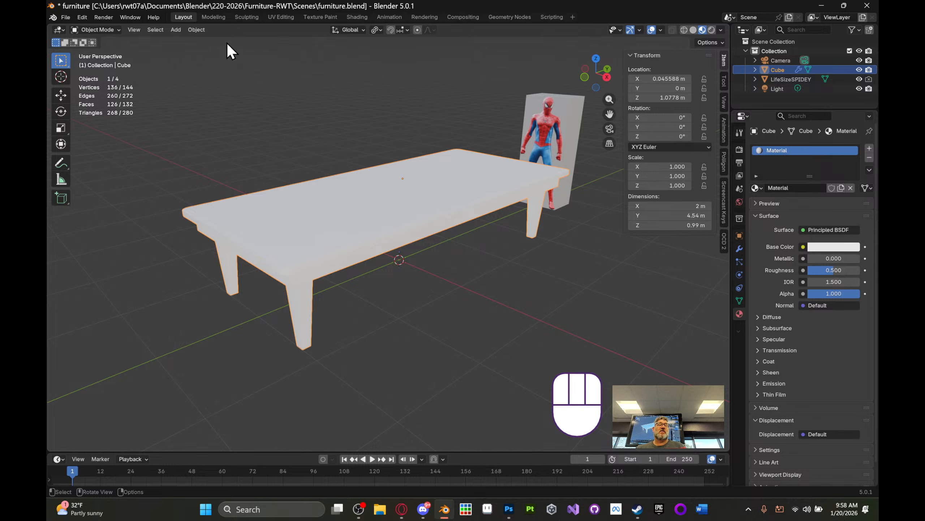
- Examine the table material's node graph in the Shading workspace, then return to the Layout workspace
click(354, 16)
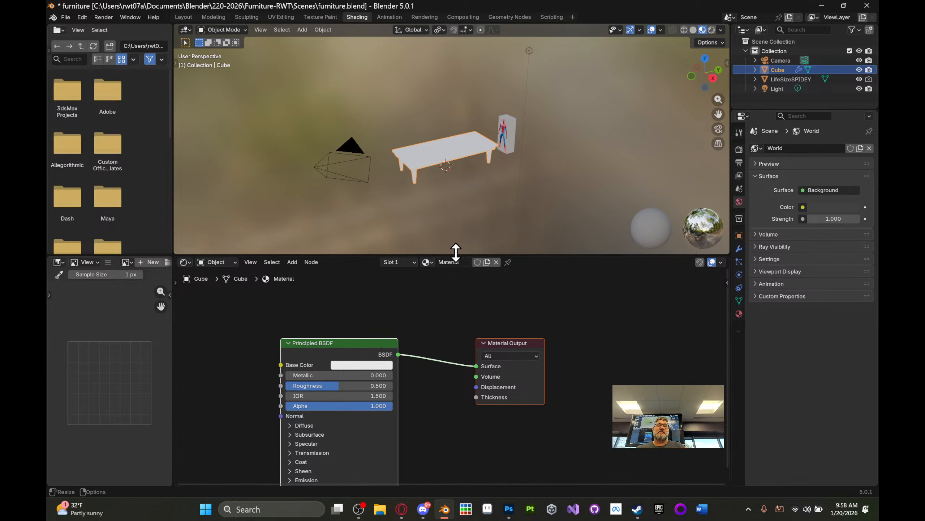
drag(462, 254, 476, 188)
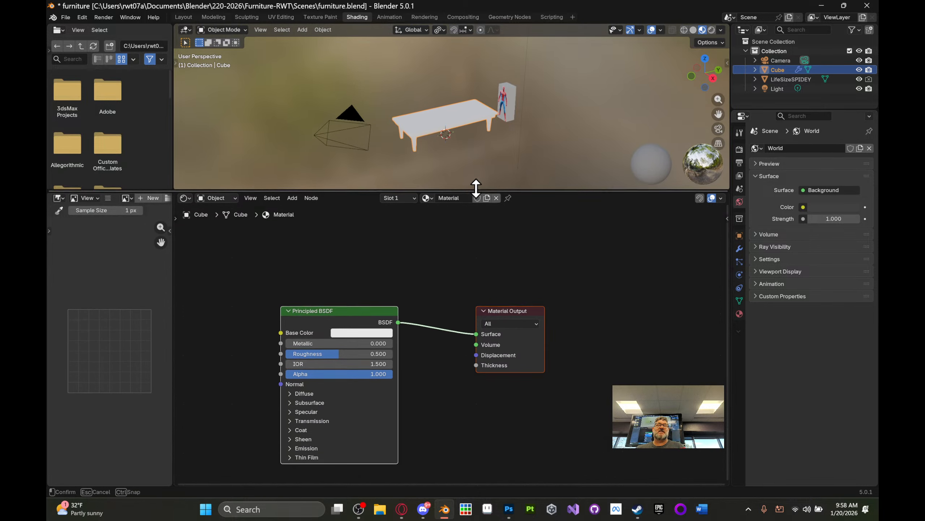
middle_drag(417, 280, 432, 239)
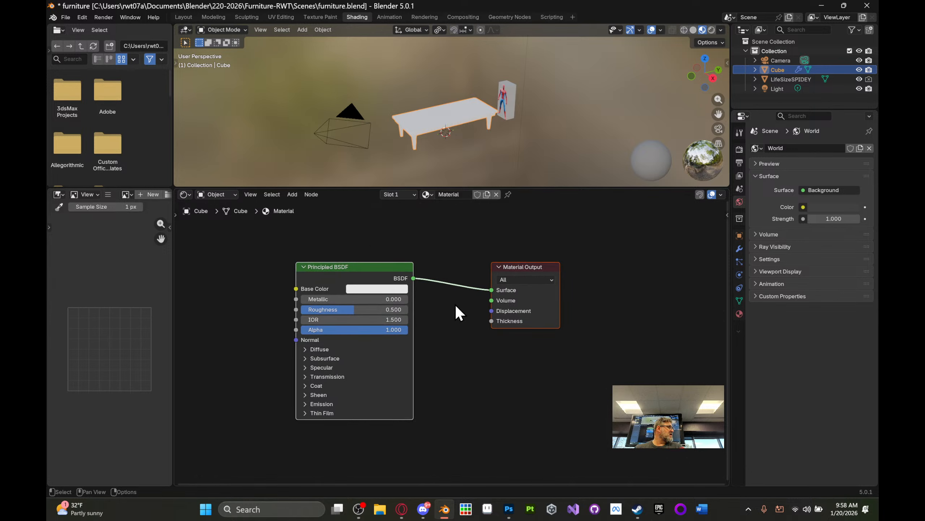
middle_drag(484, 245, 480, 251)
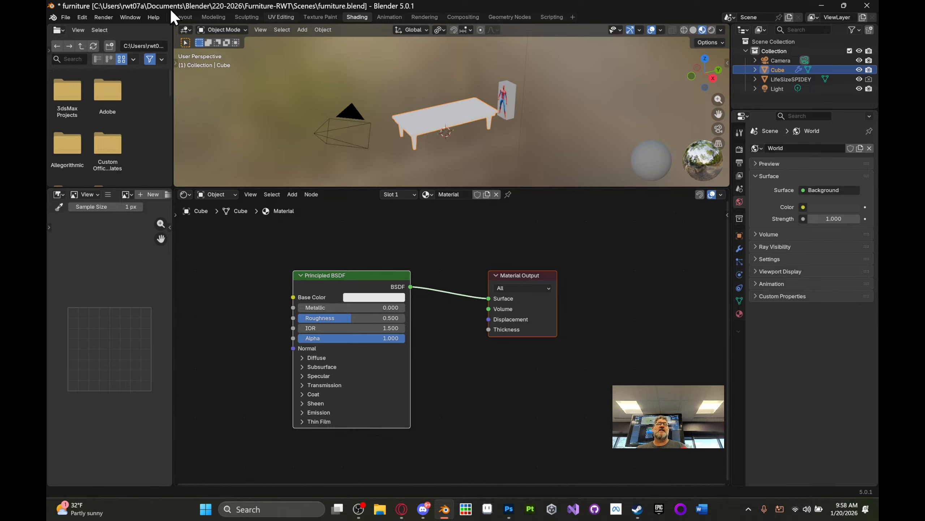
click(183, 19)
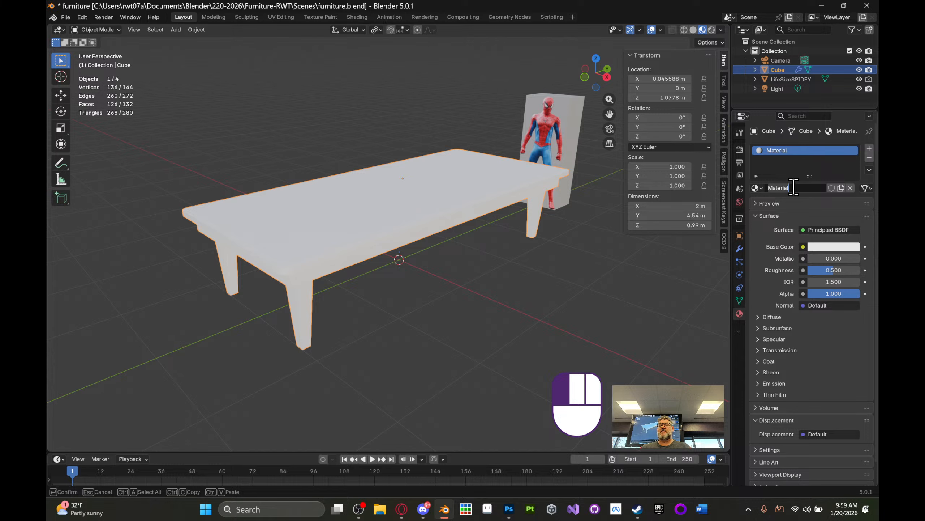
- Rename the table's material to WoodGrain
key(Home)
key(ctrl+a)
text(WoodGra)
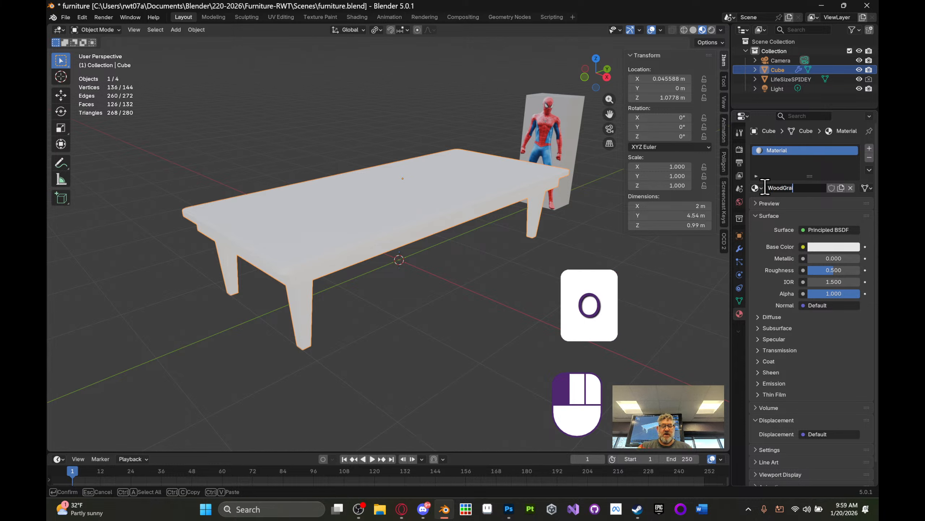
text(in)
key(Return)
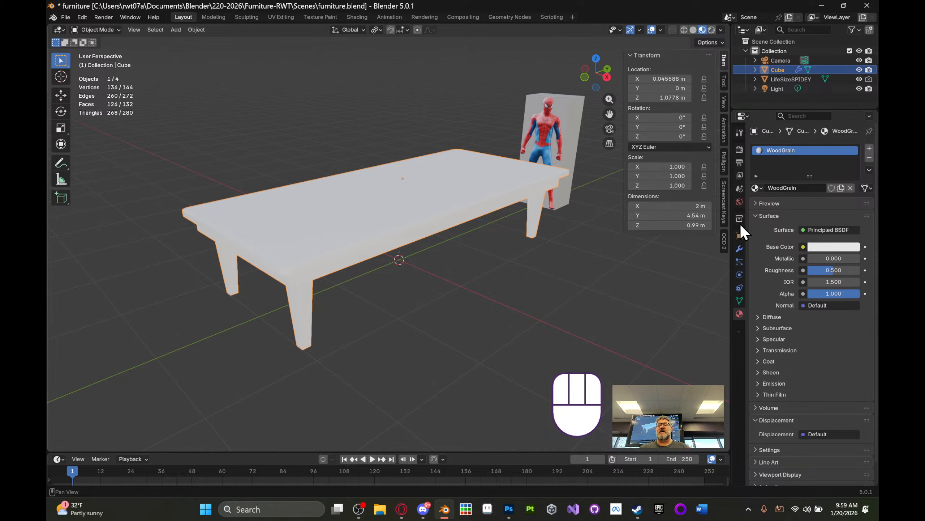
- Assign an Image Texture to the WoodGrain material's Base Color
click(804, 247)
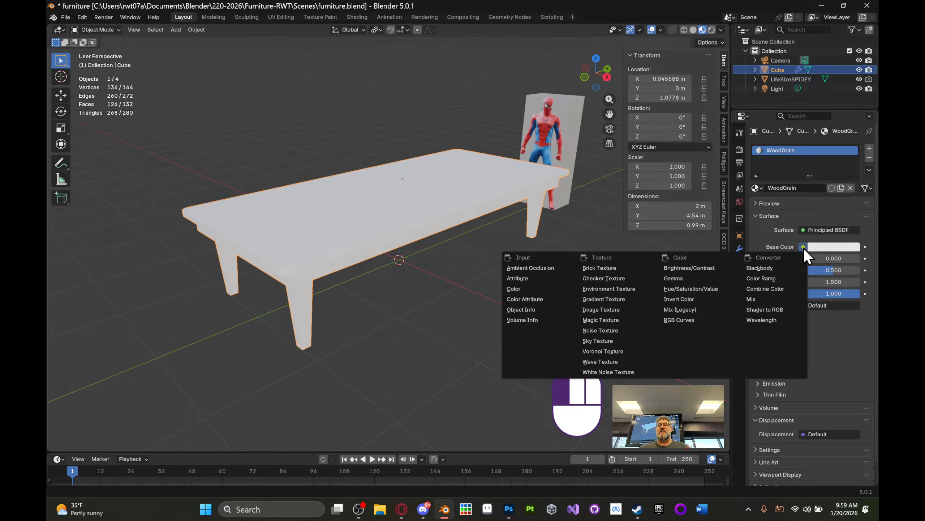
click(602, 309)
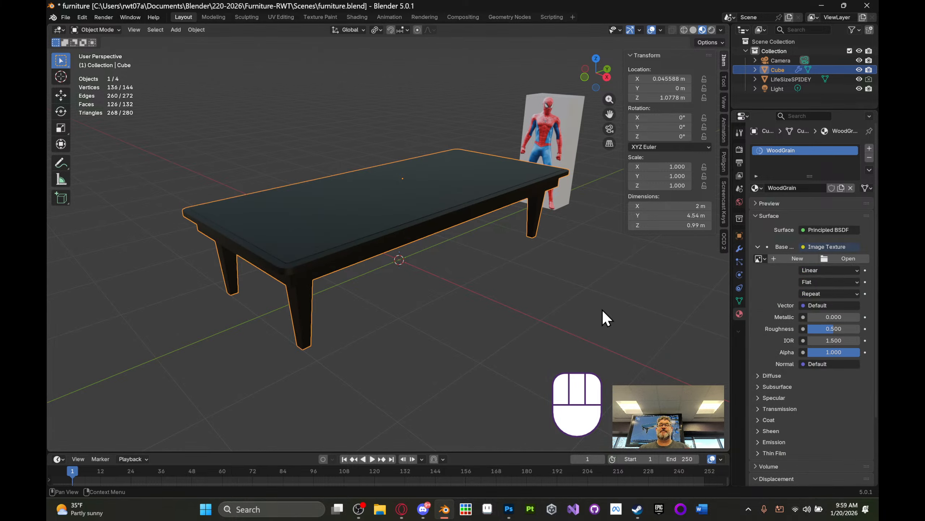
middle_drag(576, 284, 619, 239)
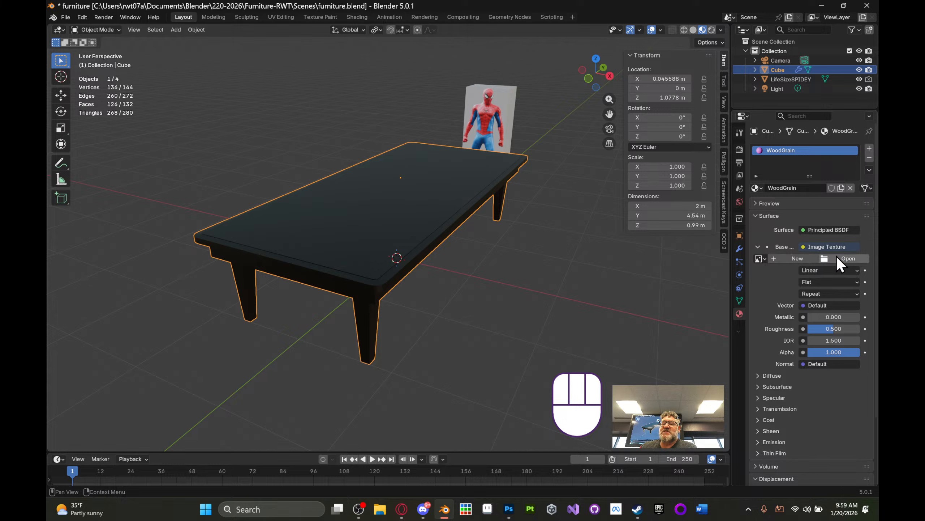
- Load WoodGrain.png from the project's Textures folder as the WoodGrain material's base color image
click(847, 258)
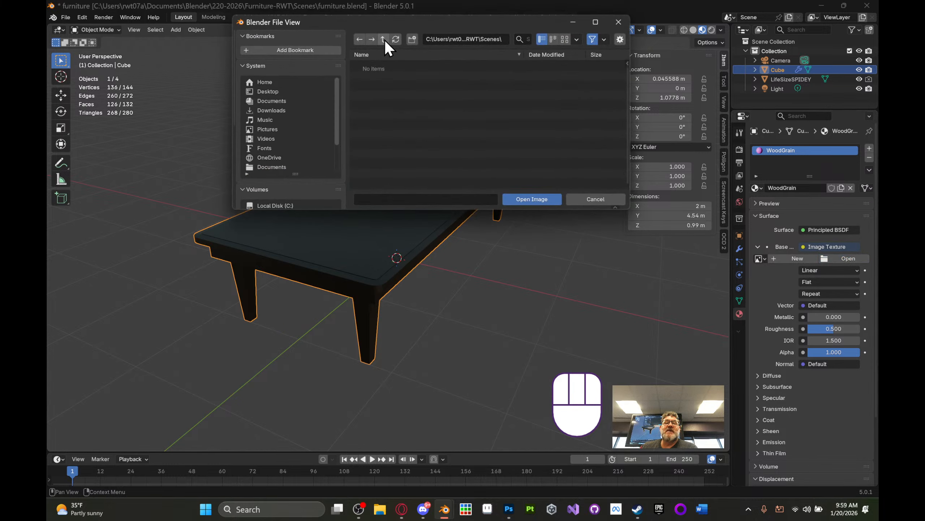
click(384, 40)
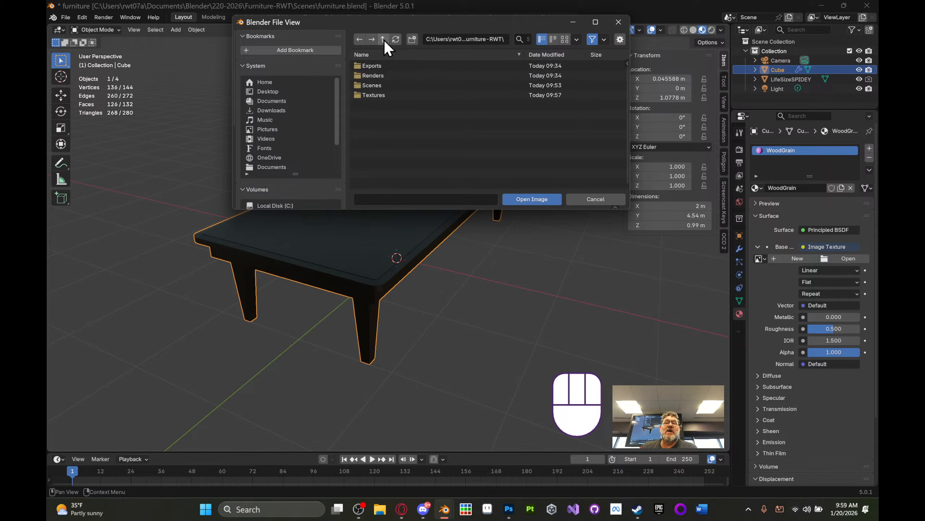
click(373, 96)
click(374, 67)
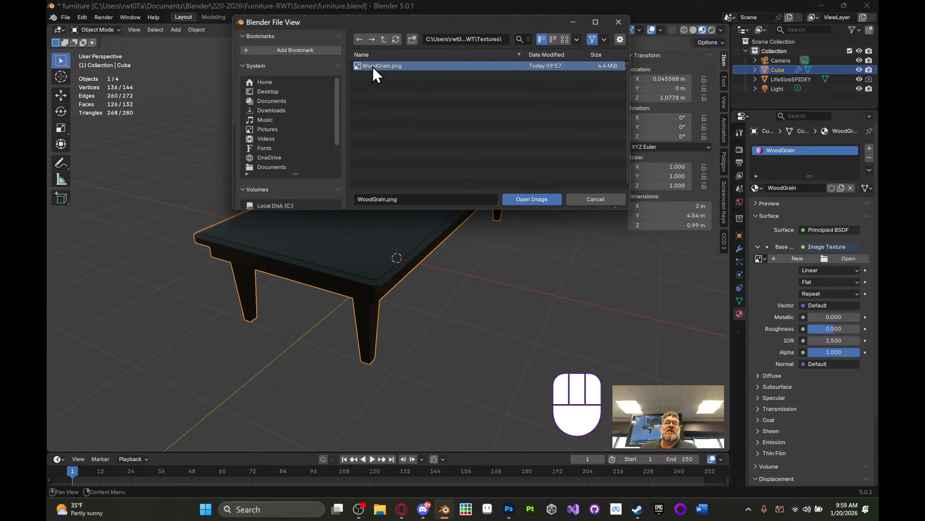
click(532, 200)
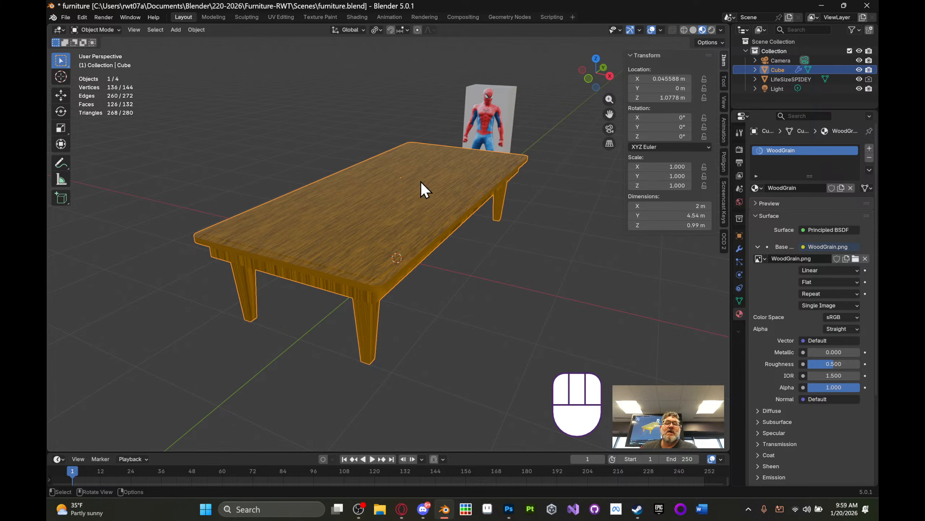
- Inspect the wood grain on the table's top, side rails, legs and underside
middle_drag(420, 181, 473, 207)
scroll(430, 151, up, 5)
scroll(404, 240, down, 4)
middle_drag(405, 241, 388, 167)
scroll(407, 241, up, 3)
scroll(407, 236, down, 3)
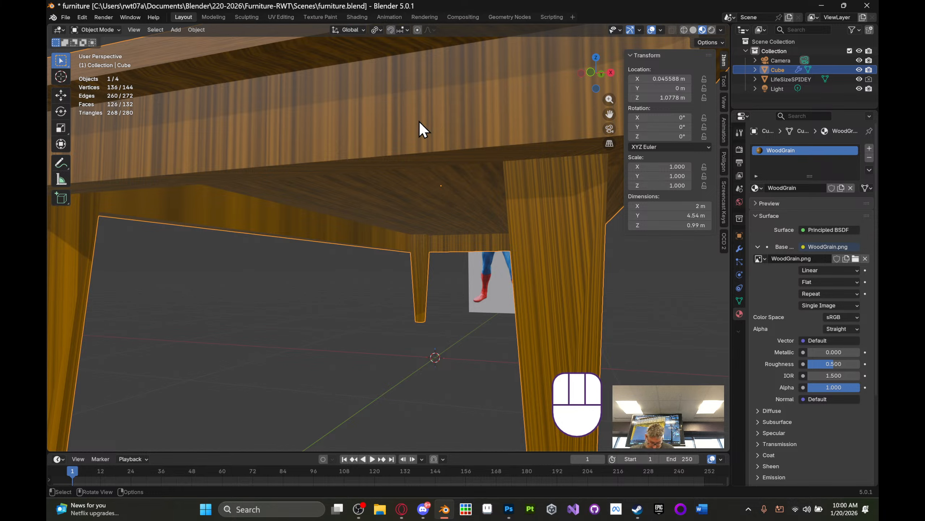
middle_drag(514, 170, 403, 126)
scroll(404, 126, down, 4)
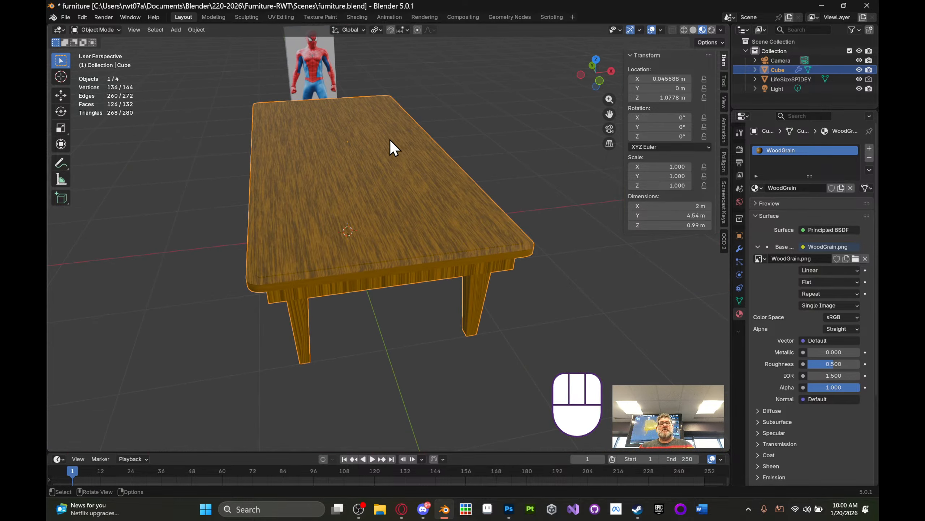
middle_drag(389, 158, 423, 185)
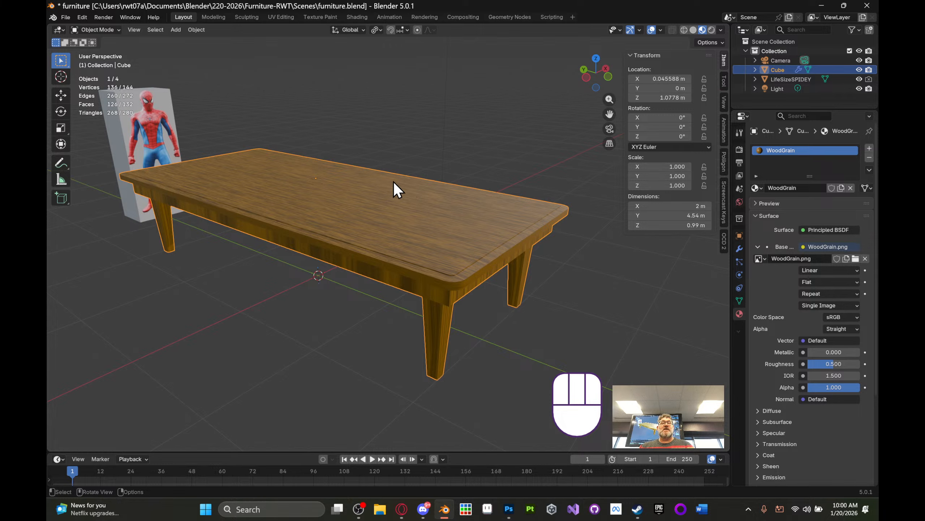
- Open the UV Editing workspace and examine the table's UV layout over the wood grain image alongside the 3D model
click(287, 24)
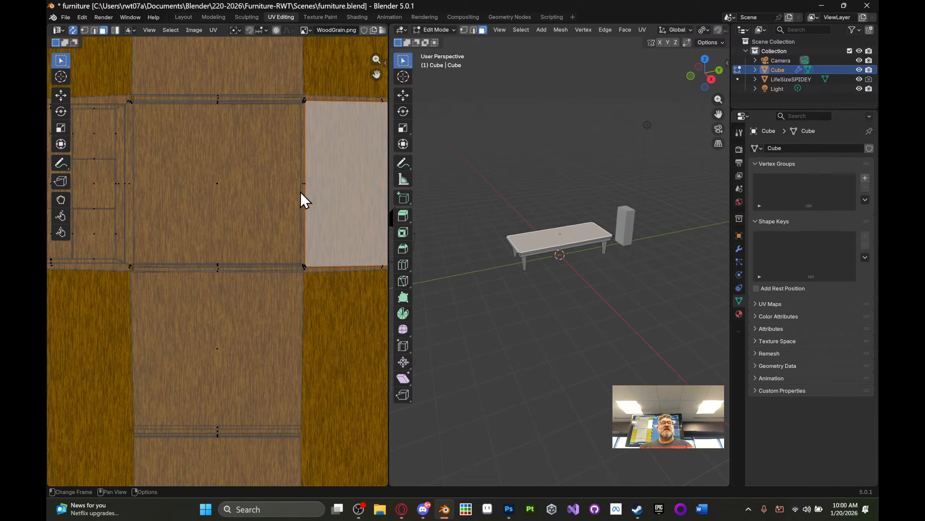
scroll(301, 193, down, 5)
middle_drag(281, 213, 309, 209)
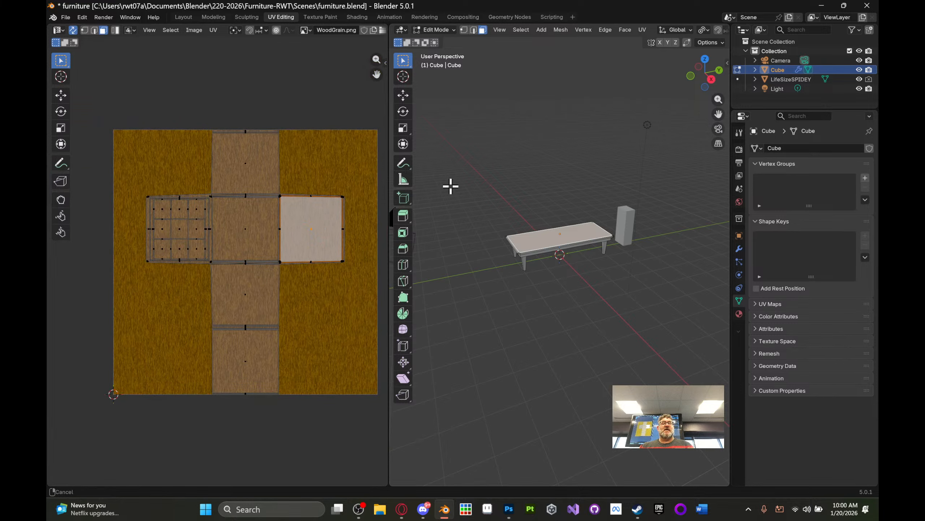
scroll(262, 219, up, 4)
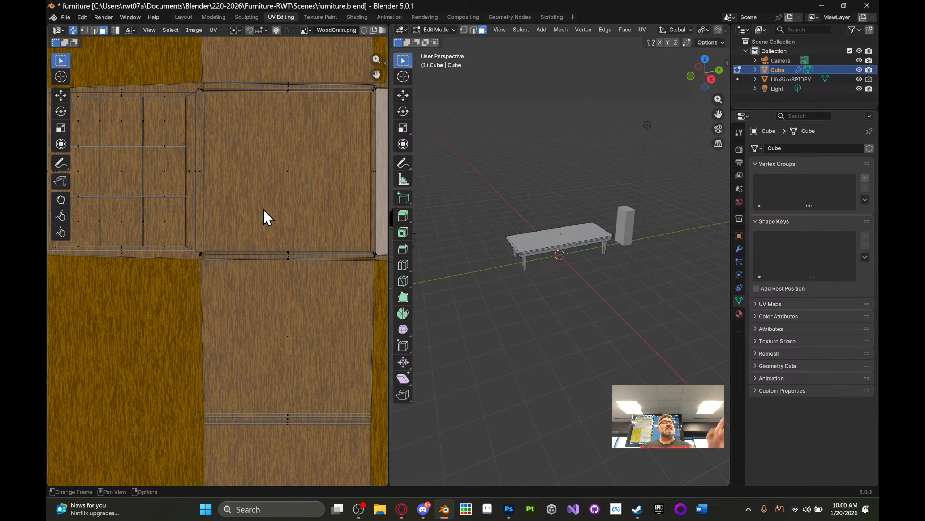
middle_drag(281, 221, 328, 225)
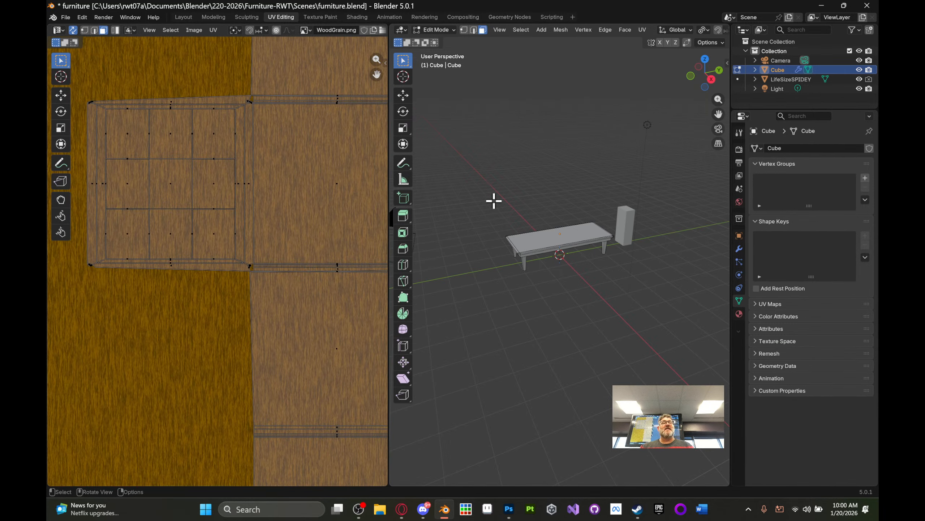
shift+middle_drag(564, 193, 630, 289)
scroll(530, 182, up, 6)
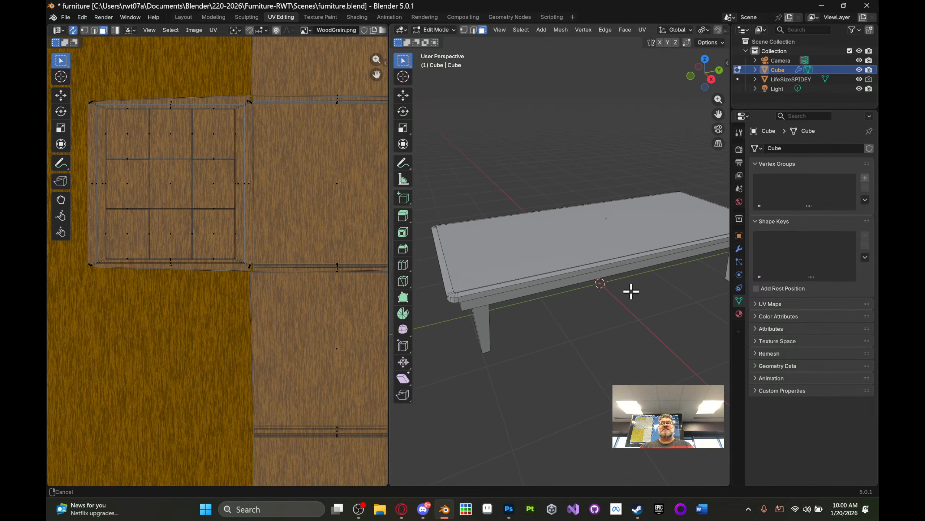
scroll(557, 236, down, 2)
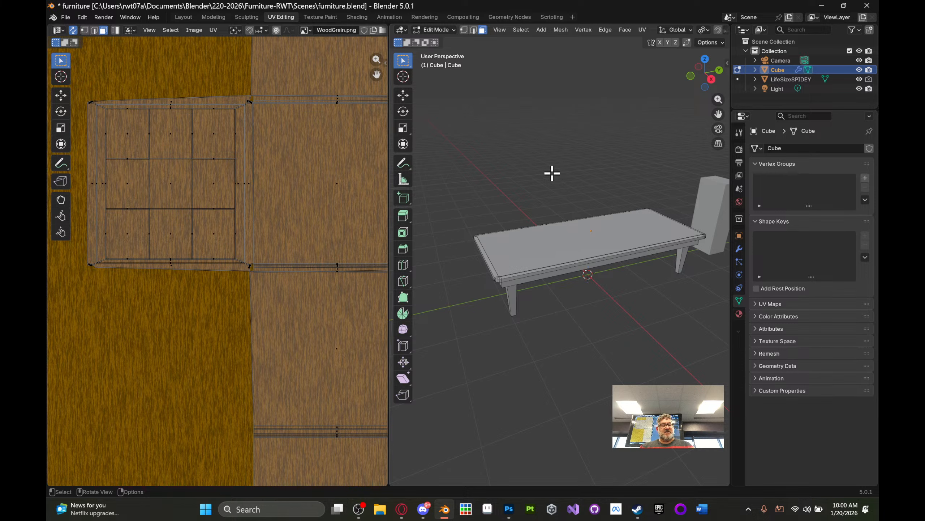
- Return to Object Mode, deselect the table and add a mesh cube at the 3D cursor
key(Tab)
click(557, 178)
right_click(558, 178)
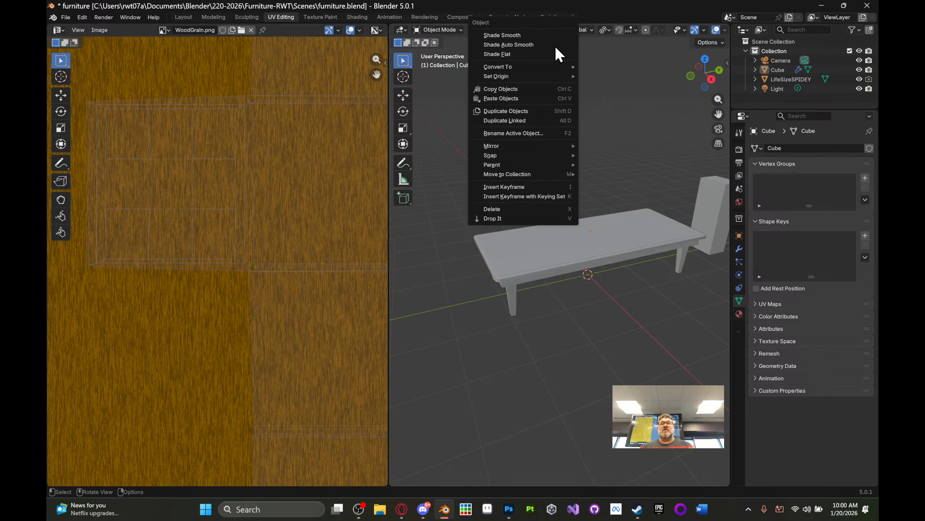
key(shift+a)
mouse_move(590, 130)
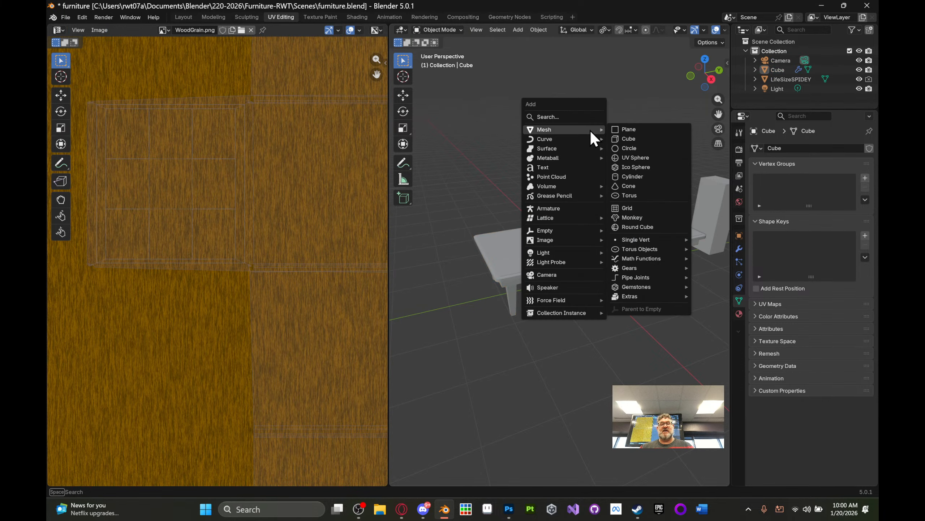
click(628, 140)
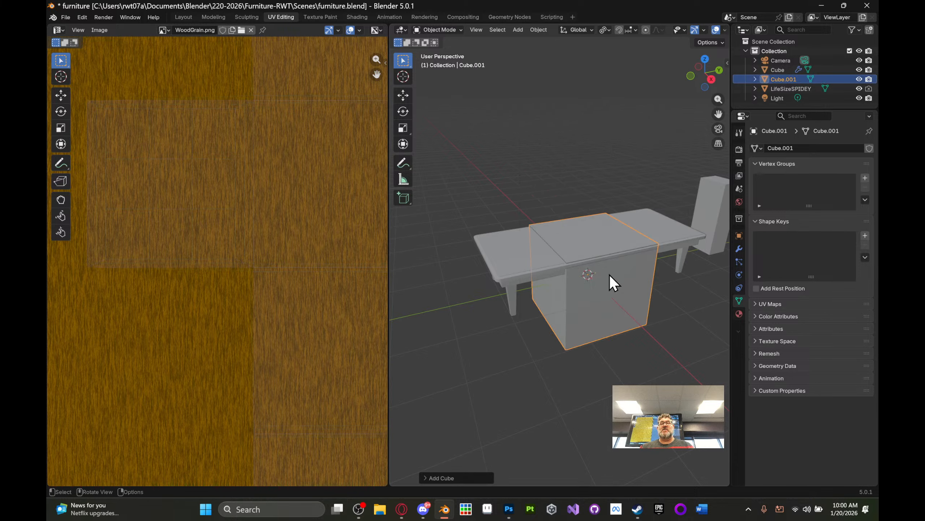
scroll(614, 296, down, 3)
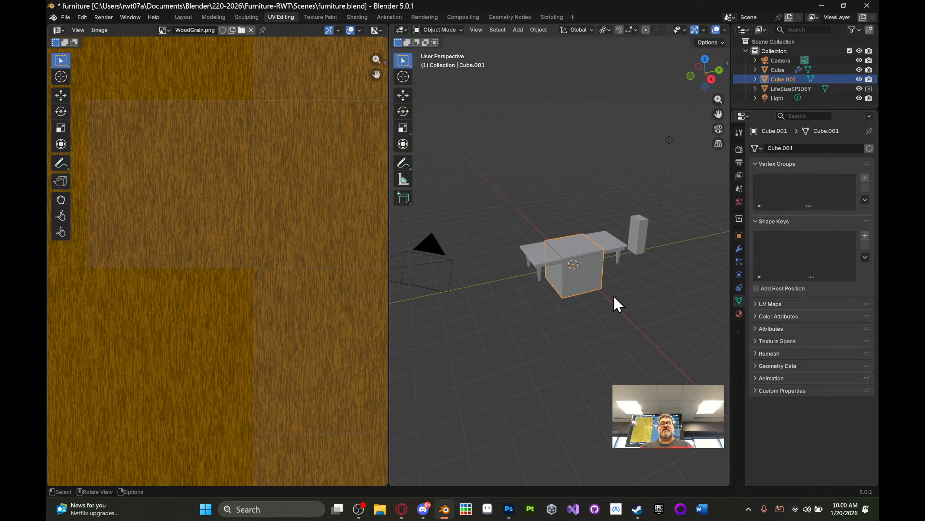
- Put the new cube into Edit Mode and examine its default unwrapped faces in the UV editor
key(Tab)
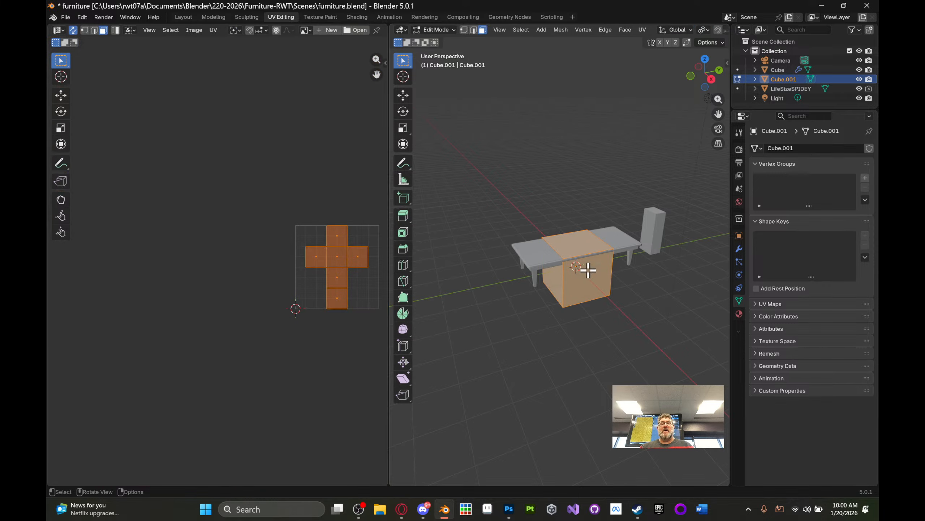
scroll(362, 250, up, 3)
scroll(257, 237, down, 4)
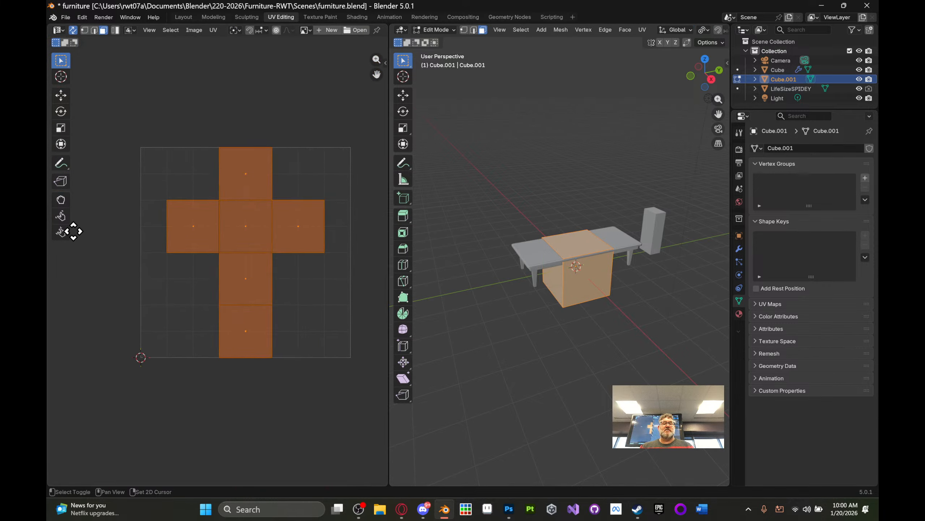
scroll(242, 238, up, 2)
scroll(246, 239, down, 1)
middle_drag(248, 232, 237, 239)
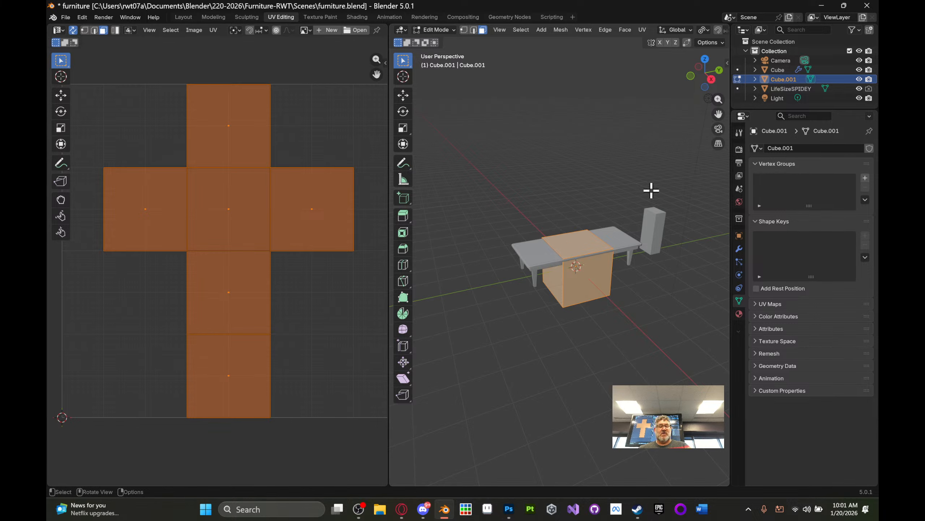
- Switch from editing the plain cube to editing the table mesh, and examine its UV layout over the WoodGrain.png texture
key(Tab)
click(550, 251)
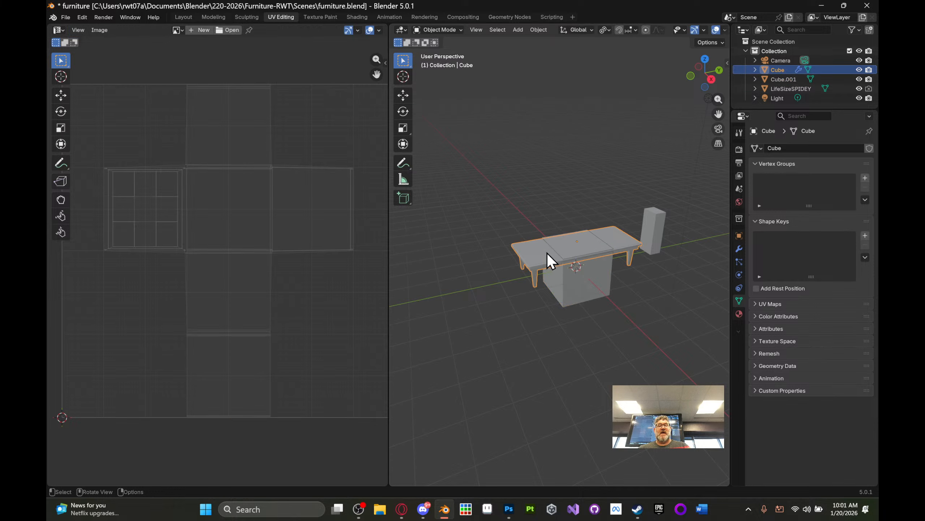
key(Tab)
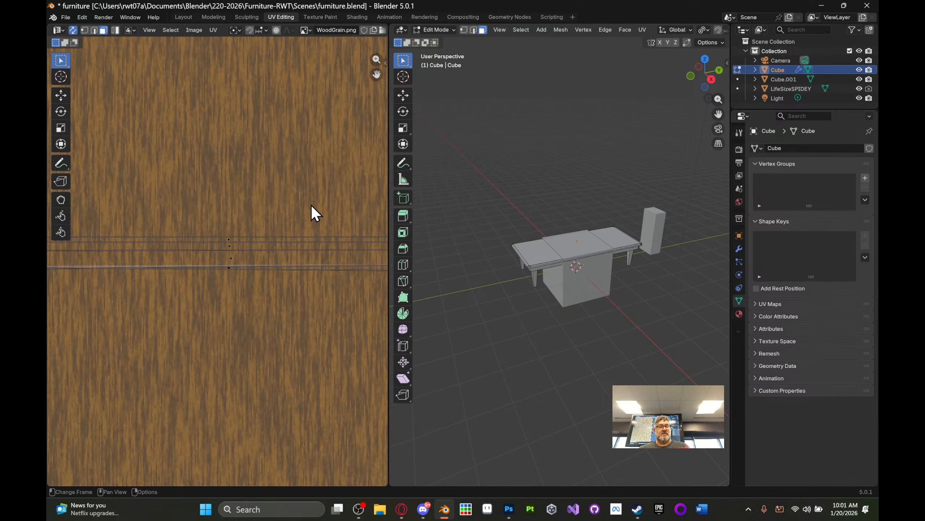
scroll(311, 205, down, 8)
middle_drag(294, 214, 309, 213)
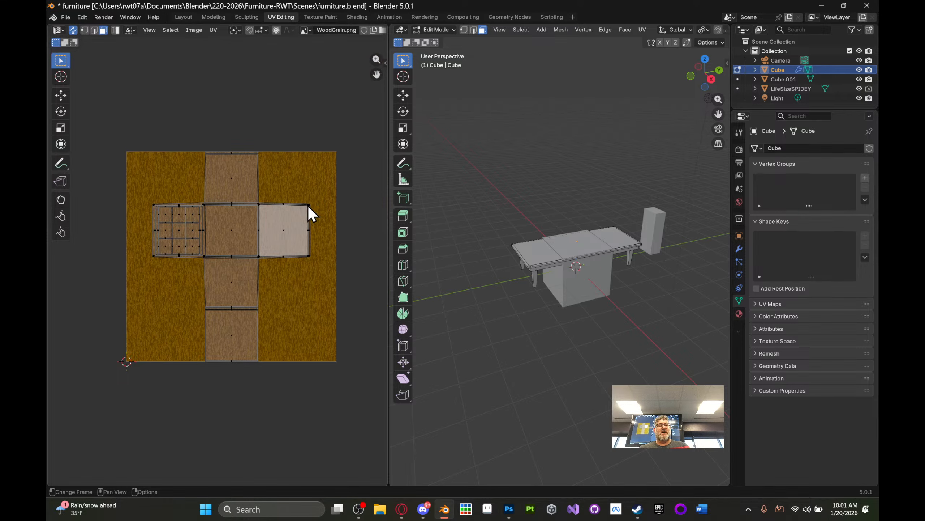
scroll(306, 211, up, 4)
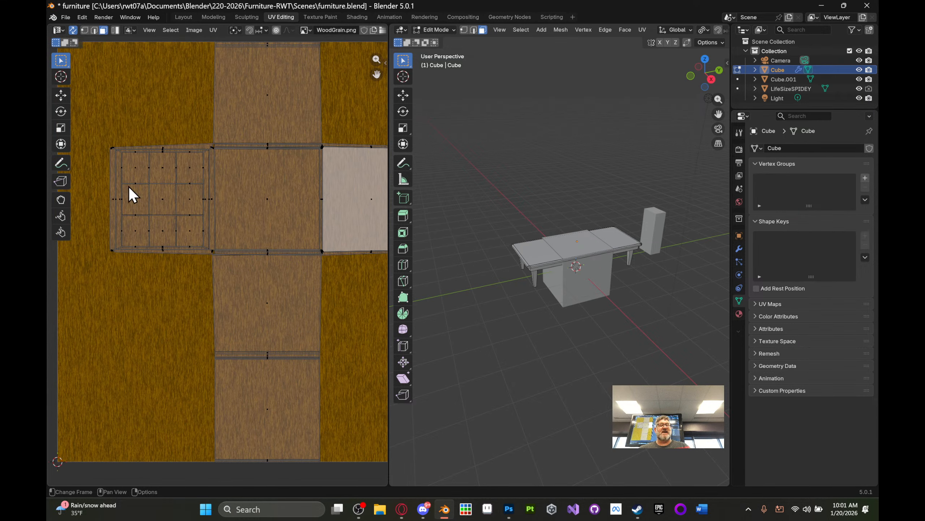
middle_drag(350, 197, 327, 193)
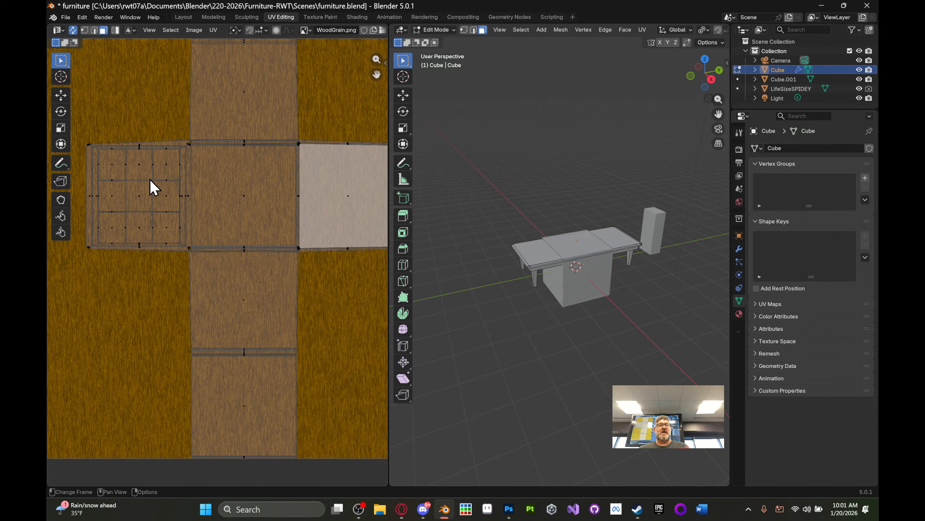
middle_drag(156, 176, 211, 207)
scroll(211, 208, up, 5)
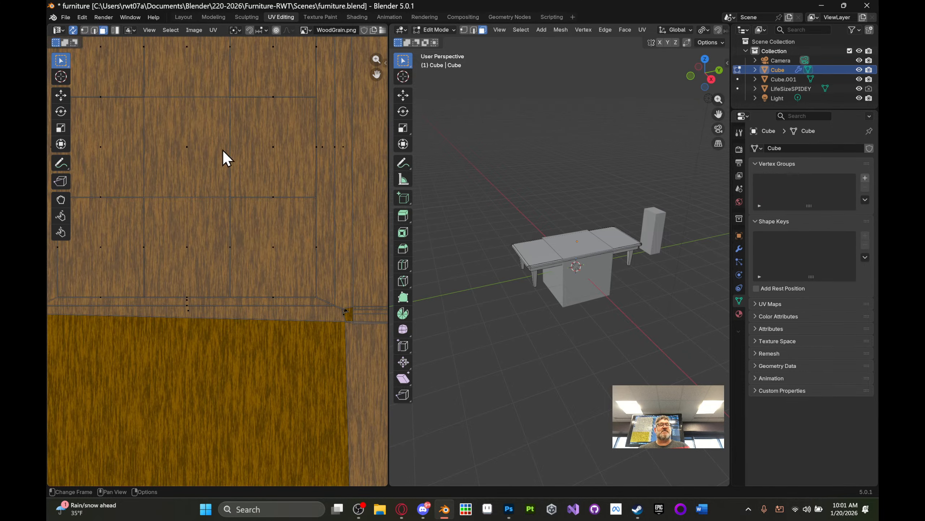
- Inspect the wood grain on the table's underside and side rails in the Layout workspace, and compare it with the UV layout
middle_drag(572, 248, 568, 172)
click(185, 16)
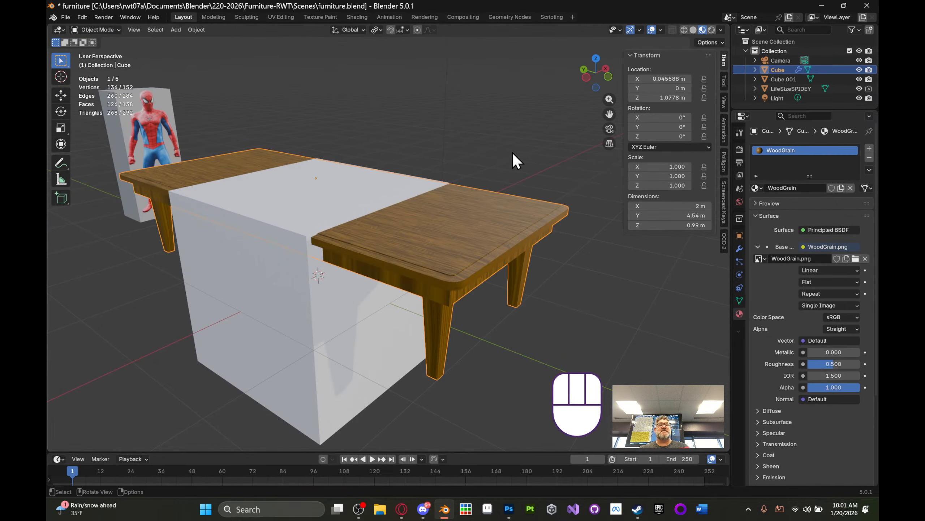
middle_drag(494, 207, 511, 85)
scroll(501, 121, up, 3)
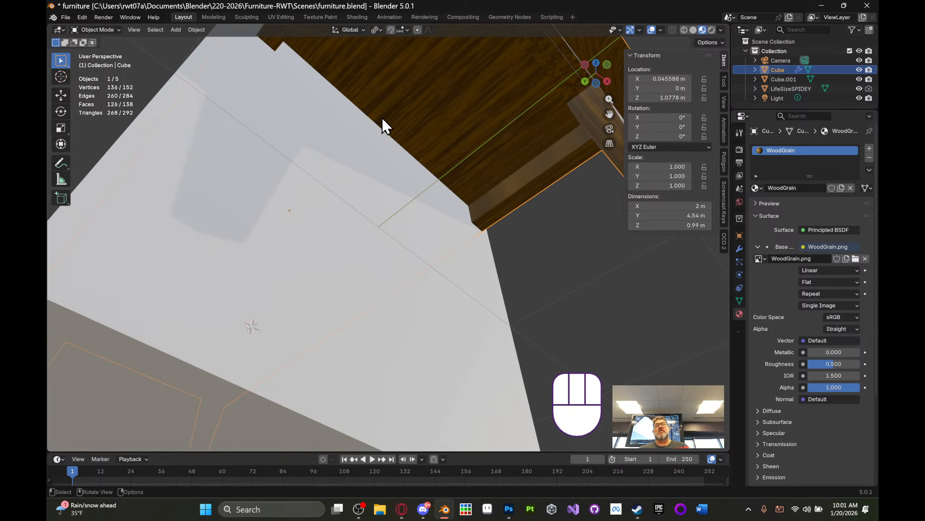
middle_drag(562, 60, 516, 194)
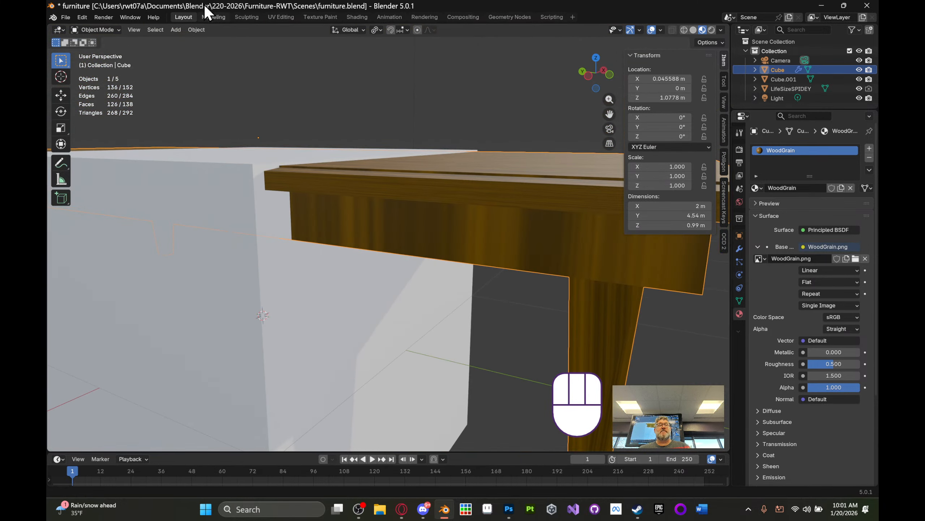
click(281, 17)
scroll(308, 186, up, 2)
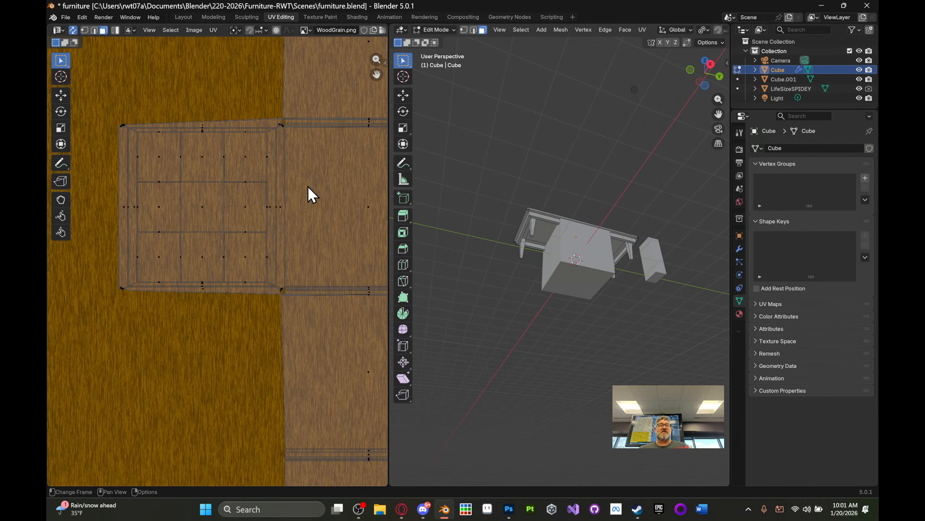
scroll(307, 188, down, 3)
middle_drag(319, 187, 282, 169)
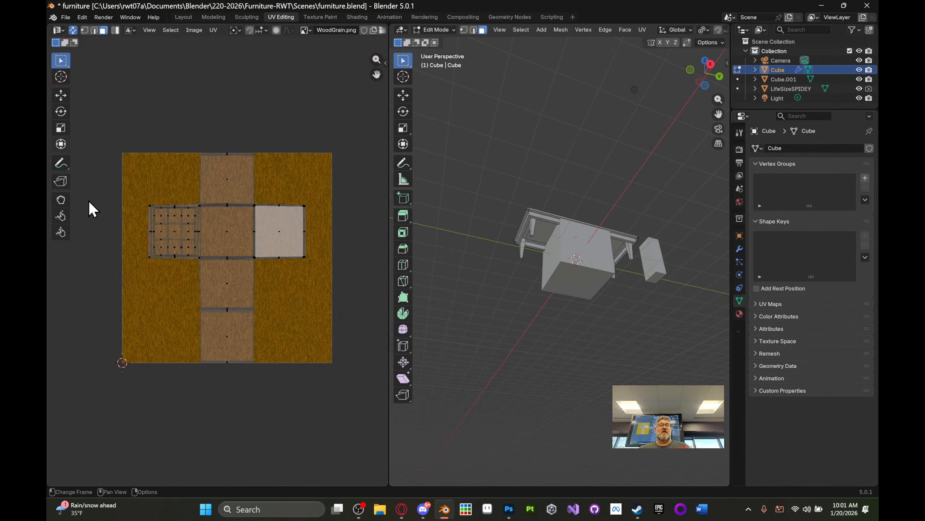
- Unwrap all of the table's faces with Smart UV Project, using an island margin of 0.01
middle_drag(570, 206, 570, 236)
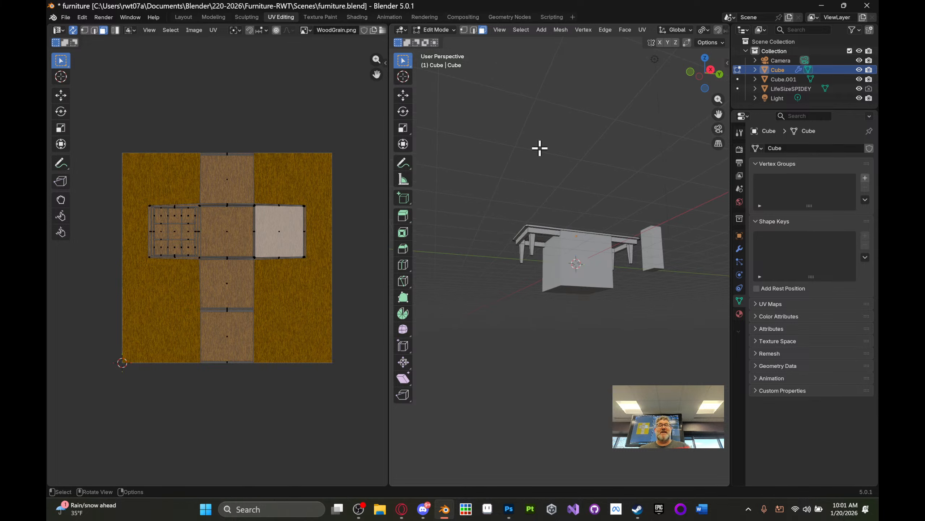
key(a)
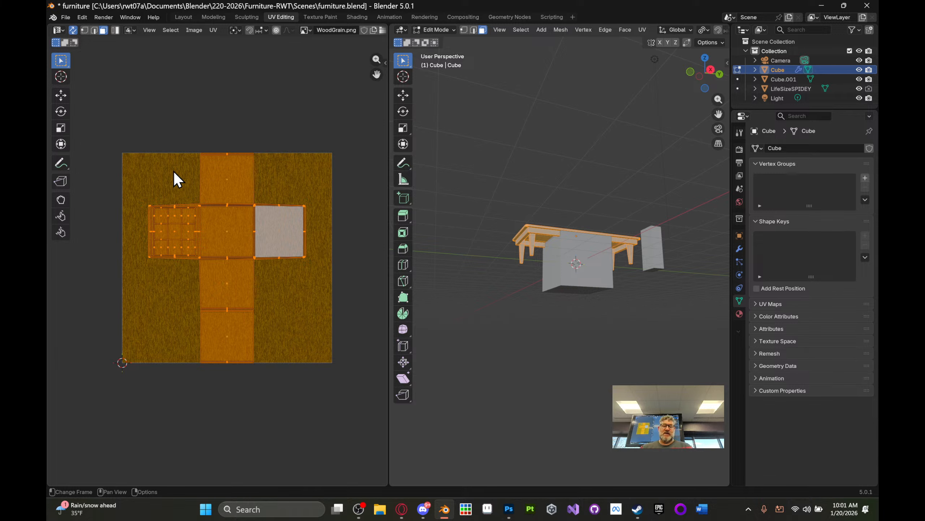
key(u)
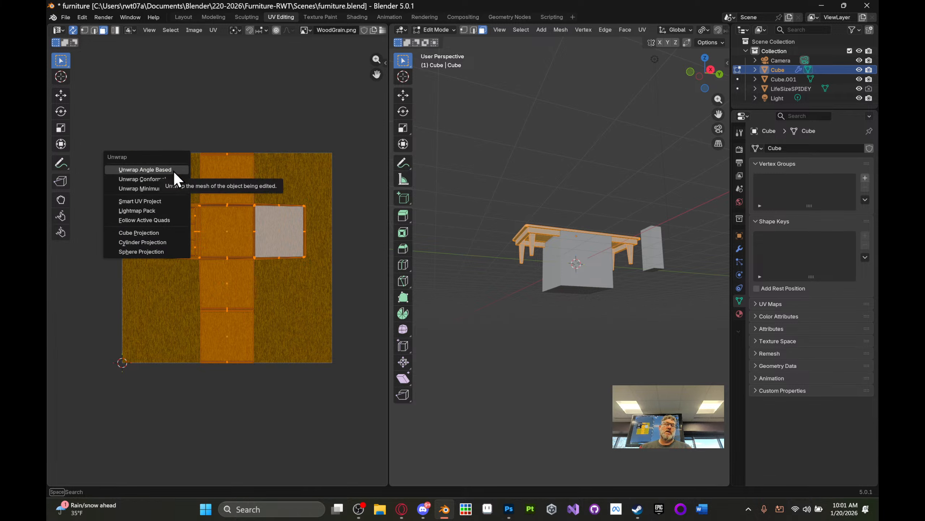
click(168, 201)
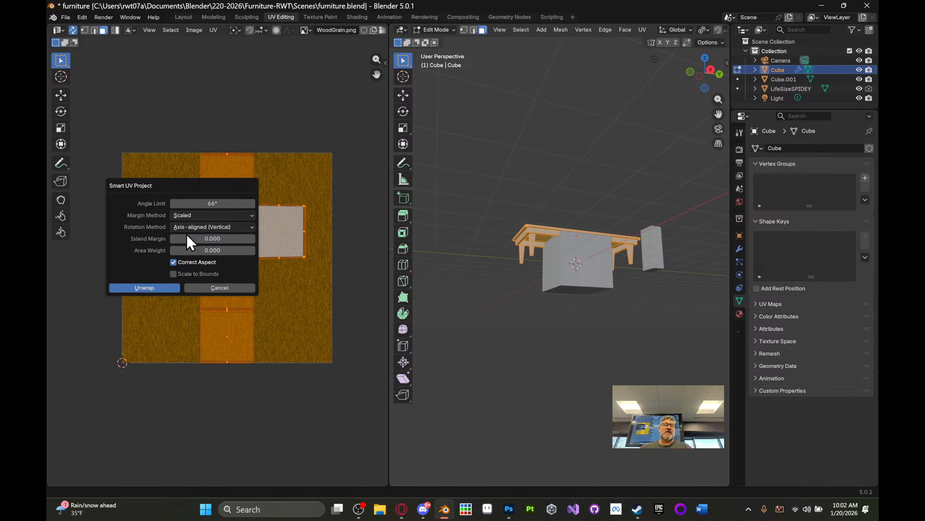
click(229, 240)
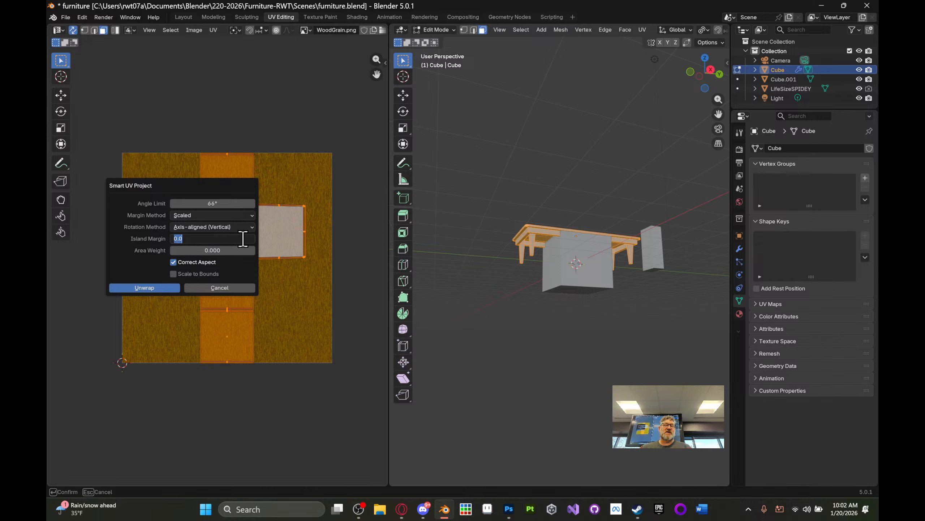
click(233, 239)
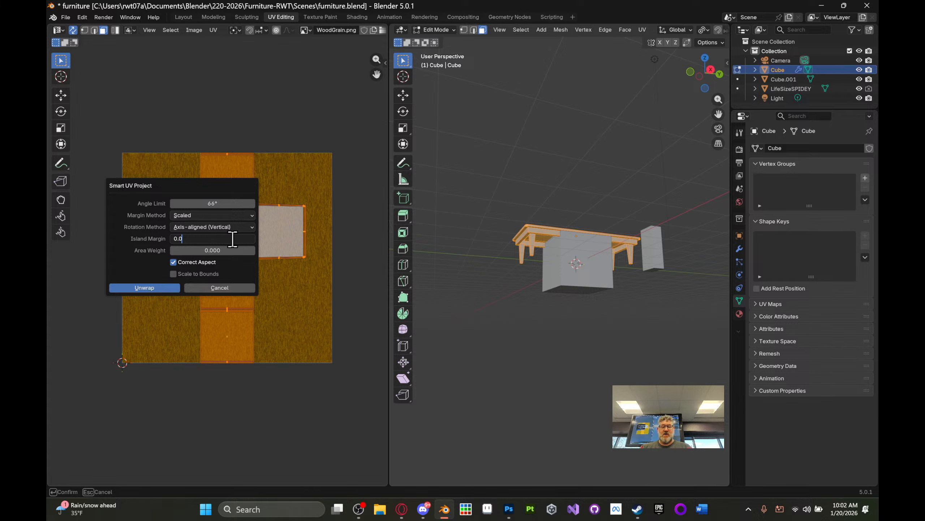
key(Return)
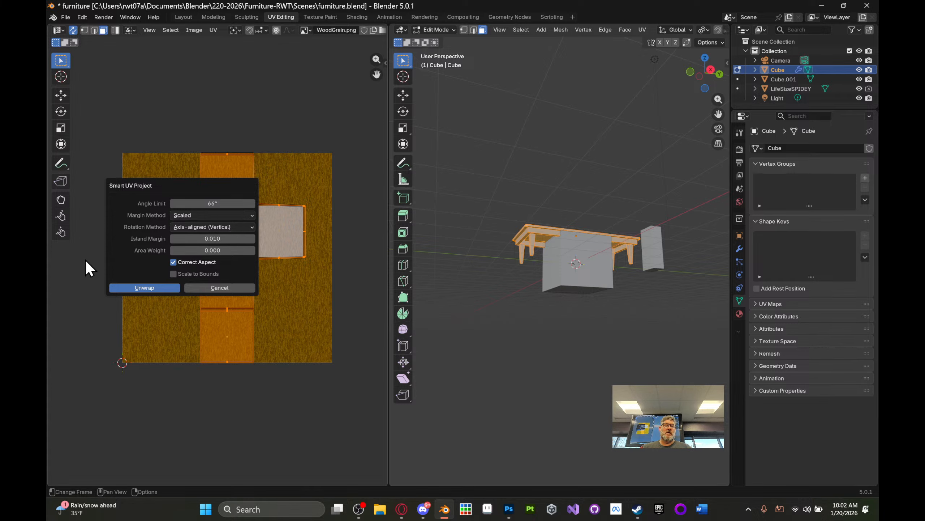
click(139, 288)
- Examine how the table's new UV islands are arranged over the wood grain texture
scroll(248, 256, up, 3)
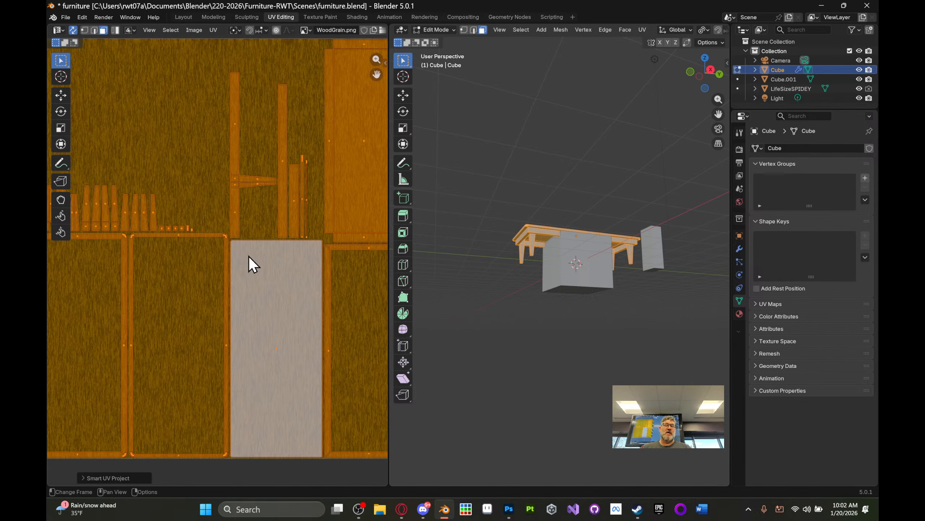
middle_drag(320, 255, 213, 219)
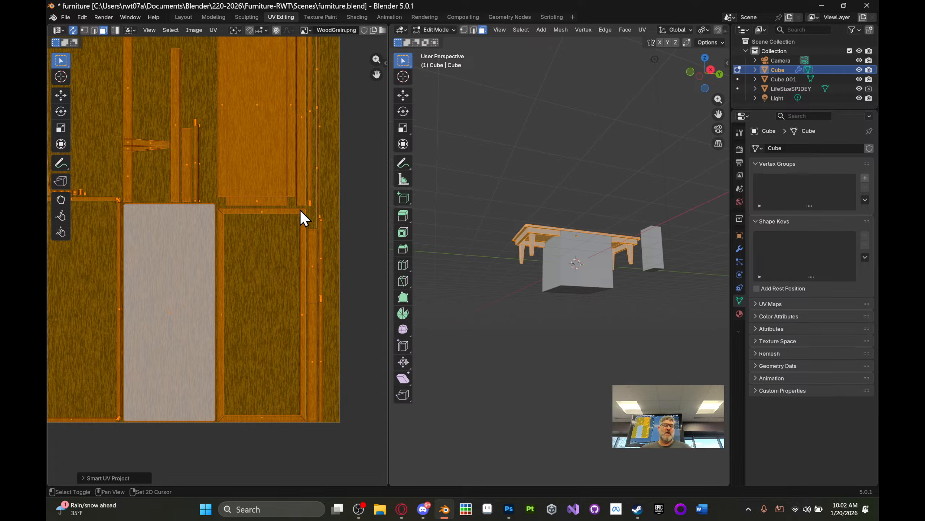
middle_drag(300, 212, 79, 213)
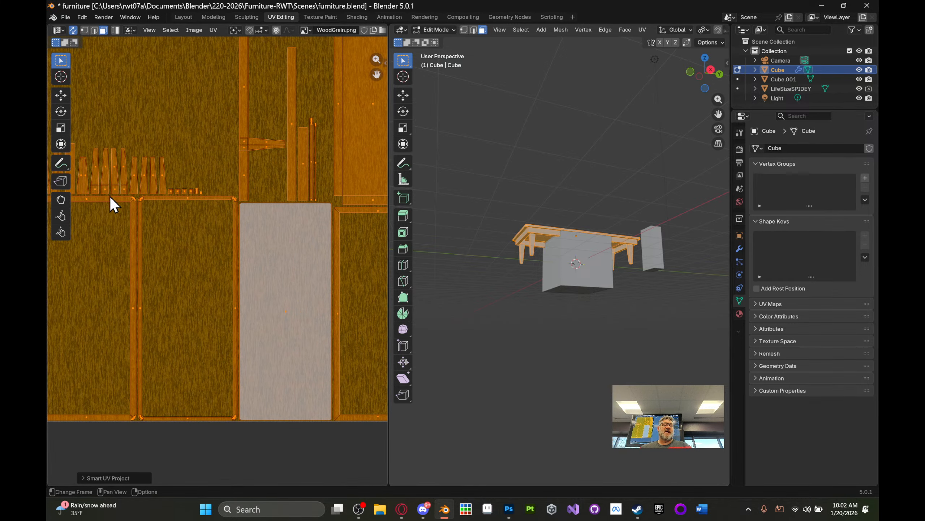
middle_drag(263, 277, 149, 306)
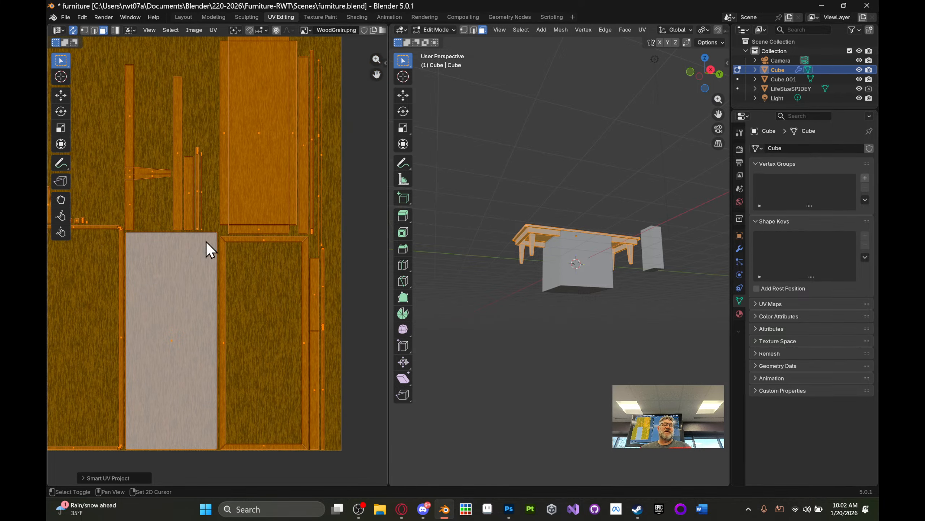
middle_drag(205, 241, 305, 260)
middle_drag(192, 225, 313, 205)
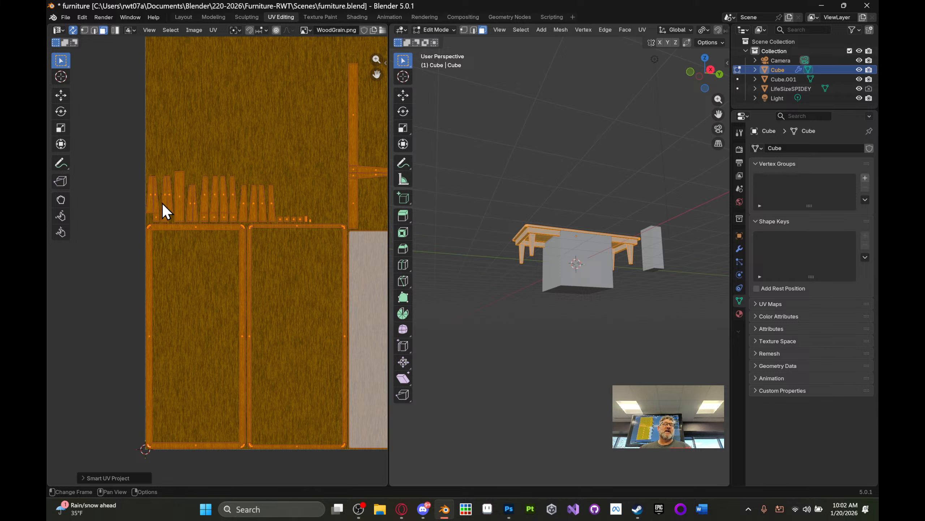
middle_drag(274, 322, 190, 296)
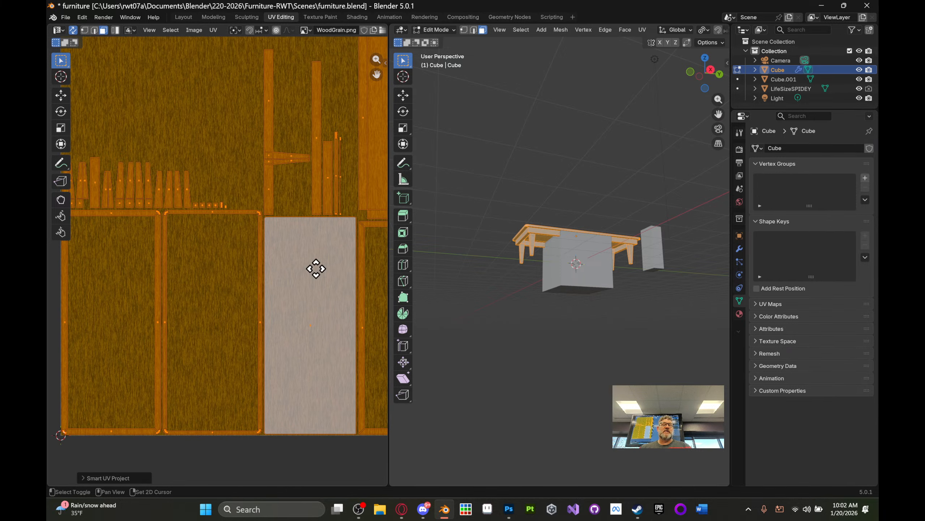
shift+middle_drag(314, 269, 169, 308)
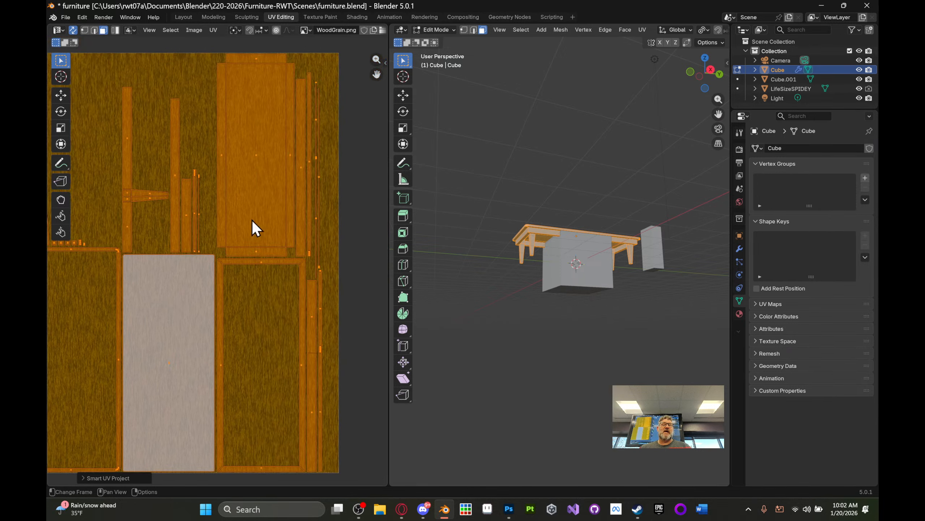
- Return to the Layout workspace and delete the untextured cube that overlaps the middle of the table
click(190, 17)
middle_drag(287, 162, 541, 203)
scroll(280, 176, down, 2)
scroll(312, 161, up, 3)
scroll(349, 188, down, 2)
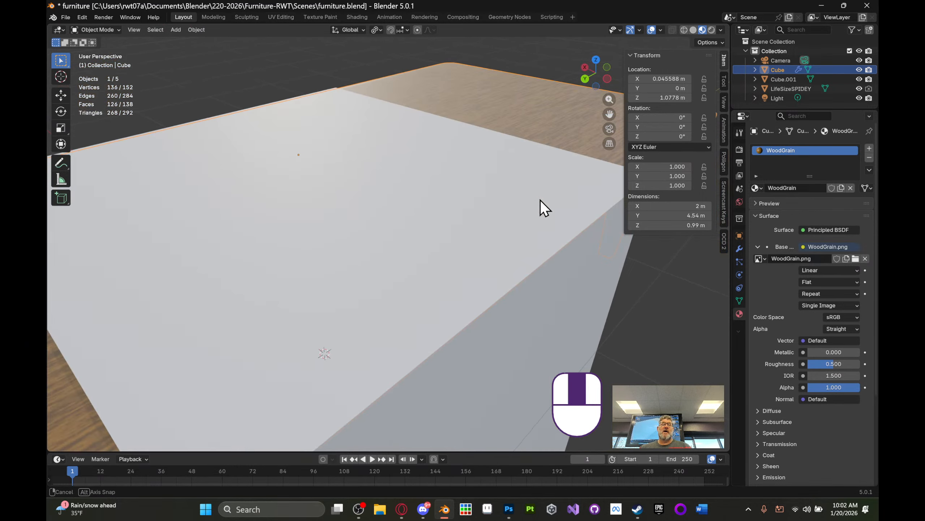
scroll(470, 224, down, 6)
click(423, 309)
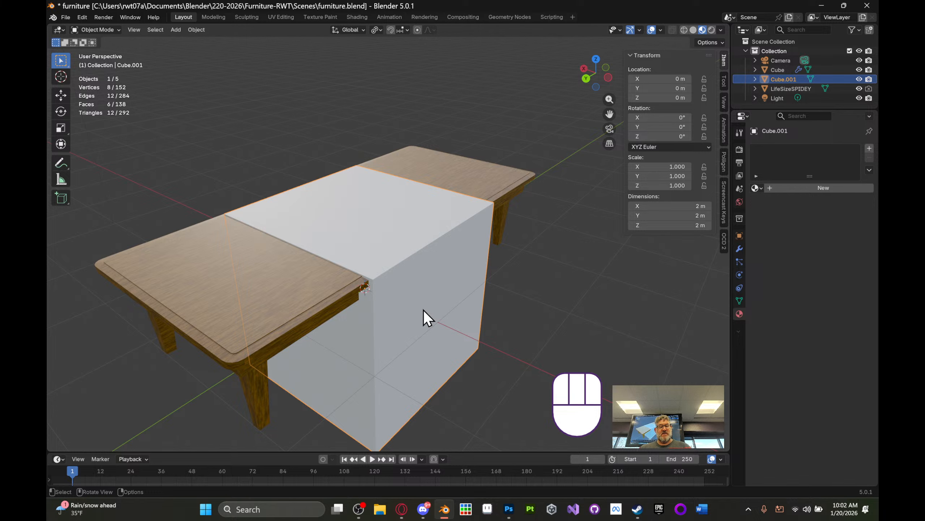
key(x)
click(423, 310)
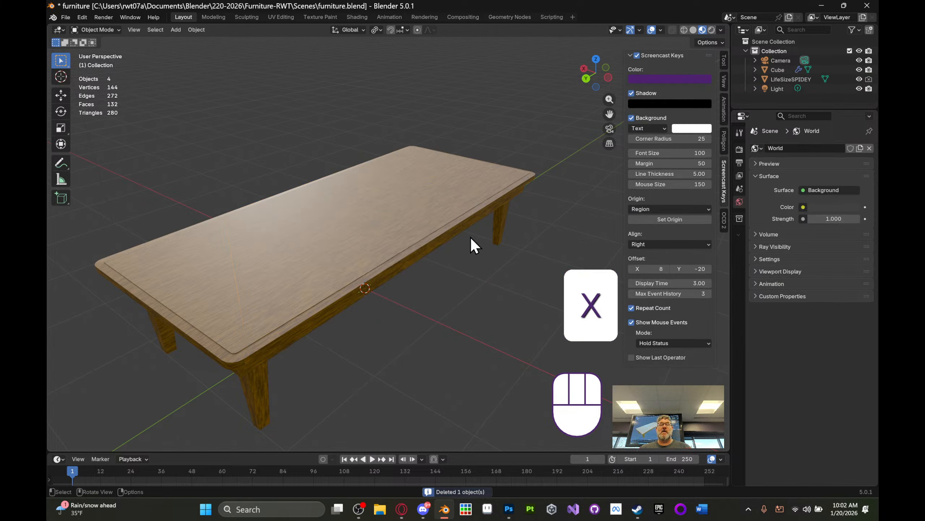
- Check the wood grain on the tabletop and legs up close, and save the furniture file
middle_drag(473, 245, 393, 225)
scroll(390, 225, up, 4)
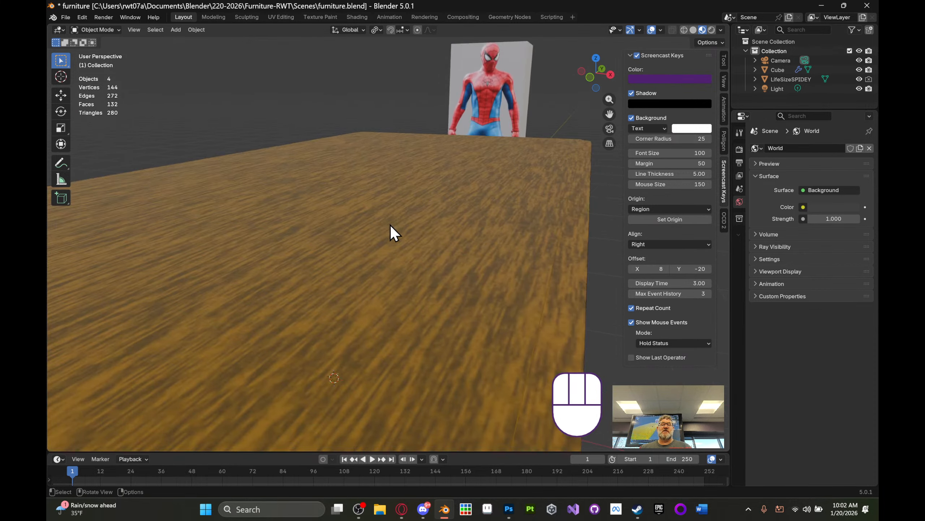
scroll(390, 225, down, 5)
scroll(470, 221, up, 2)
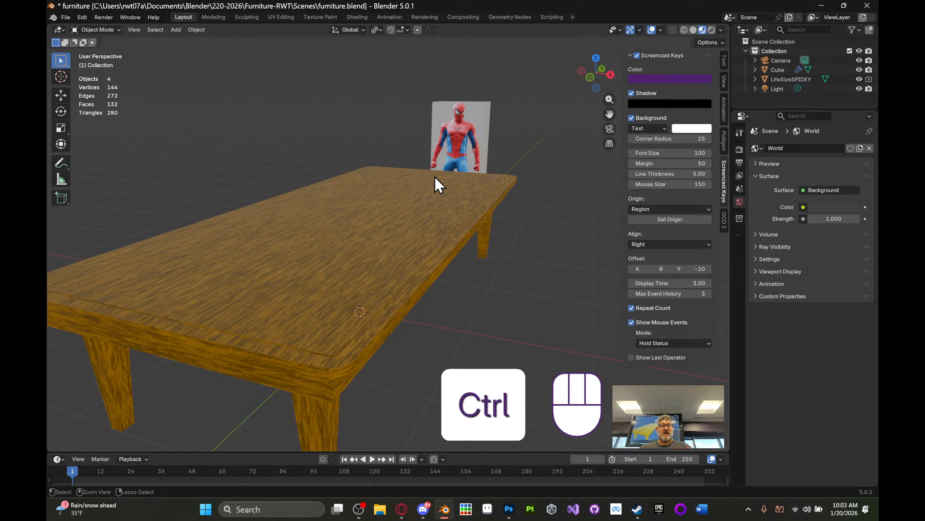
key(ctrl+s)
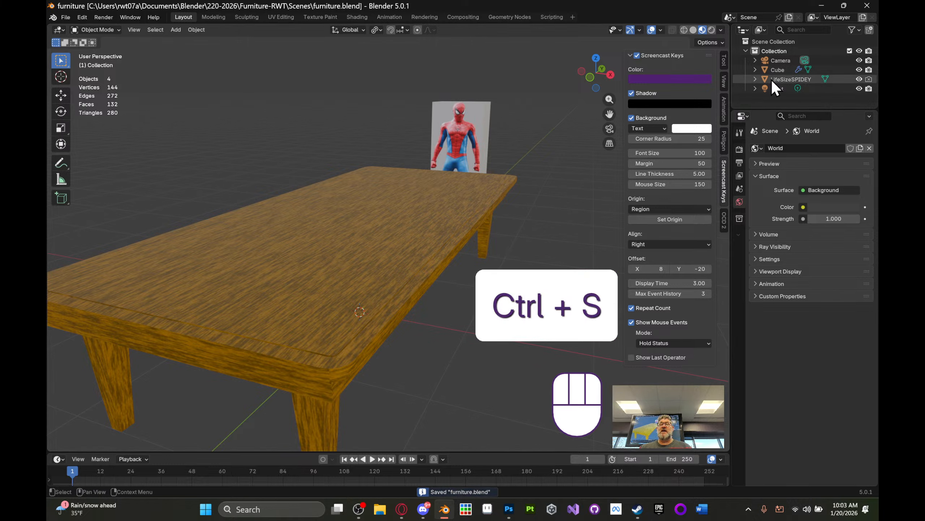
- Rename the table object as Table
click(433, 194)
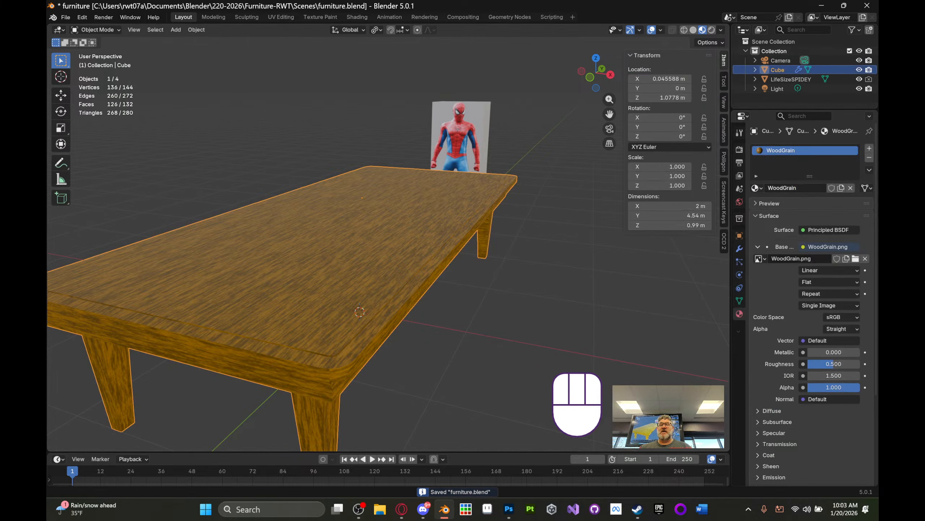
double_click(778, 70)
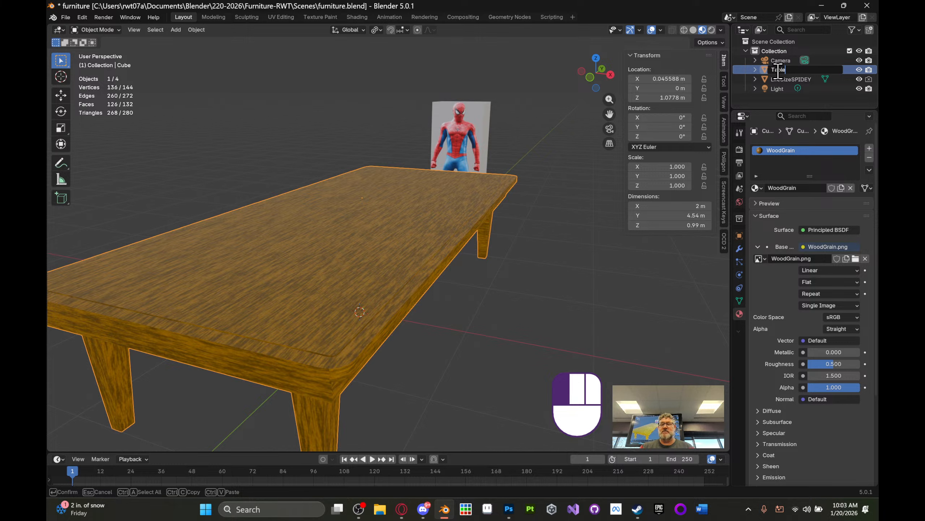
key(Return)
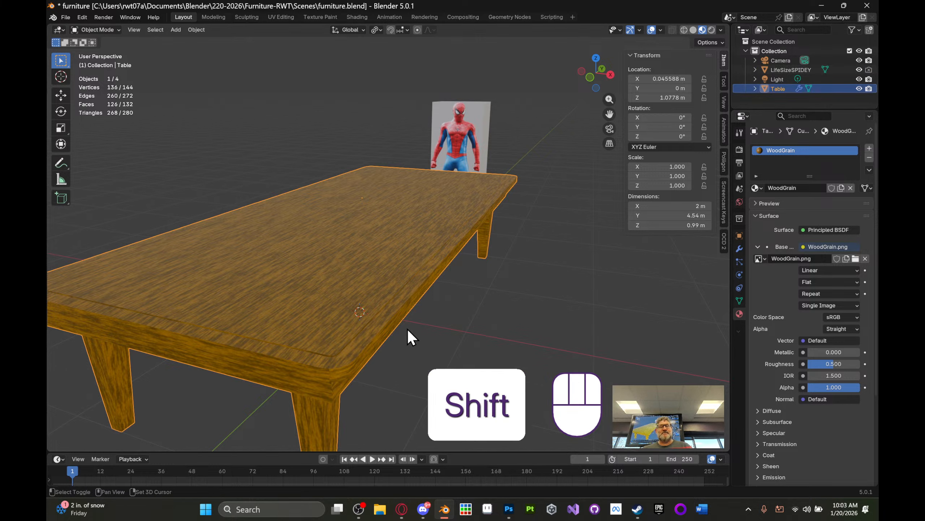
shift+middle_drag(408, 330, 421, 316)
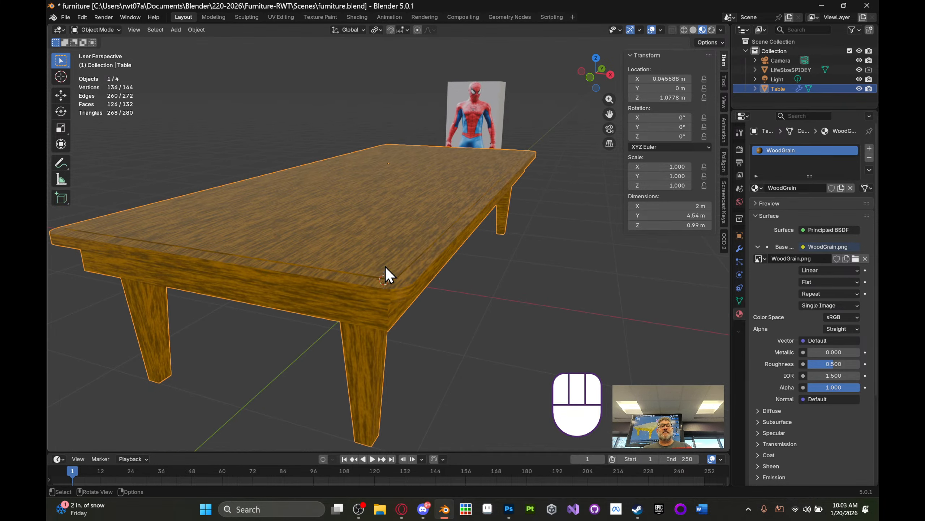
- Try moving the table about 11.1 m in the negative X direction and undo the move
middle_drag(386, 268, 449, 122)
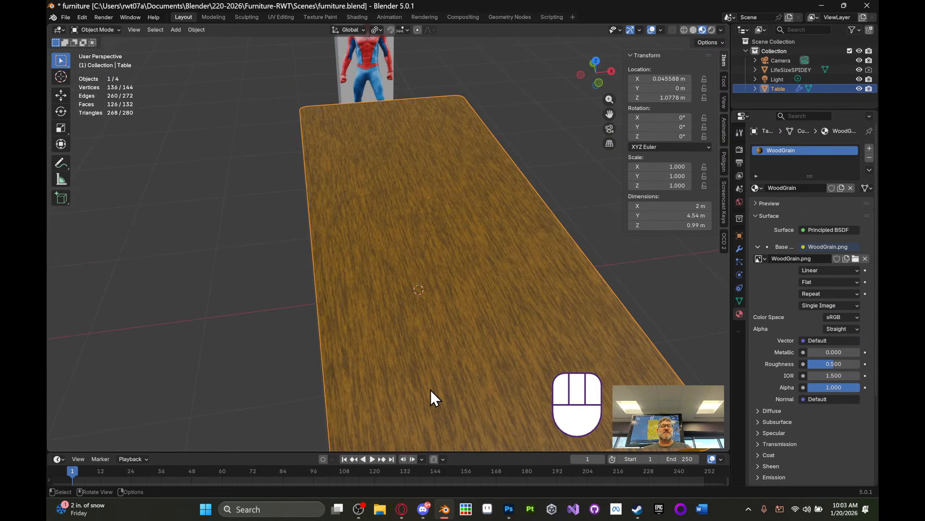
middle_drag(470, 215, 419, 237)
click(418, 232)
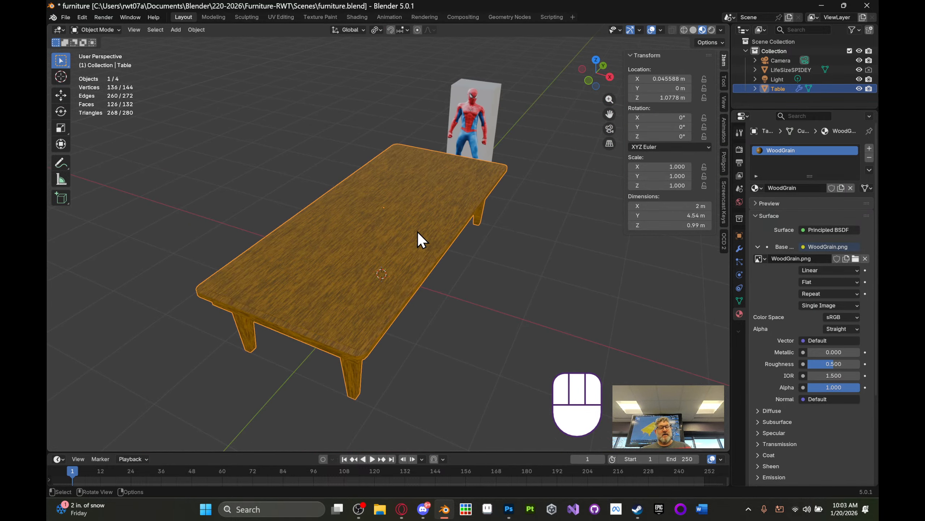
click(62, 96)
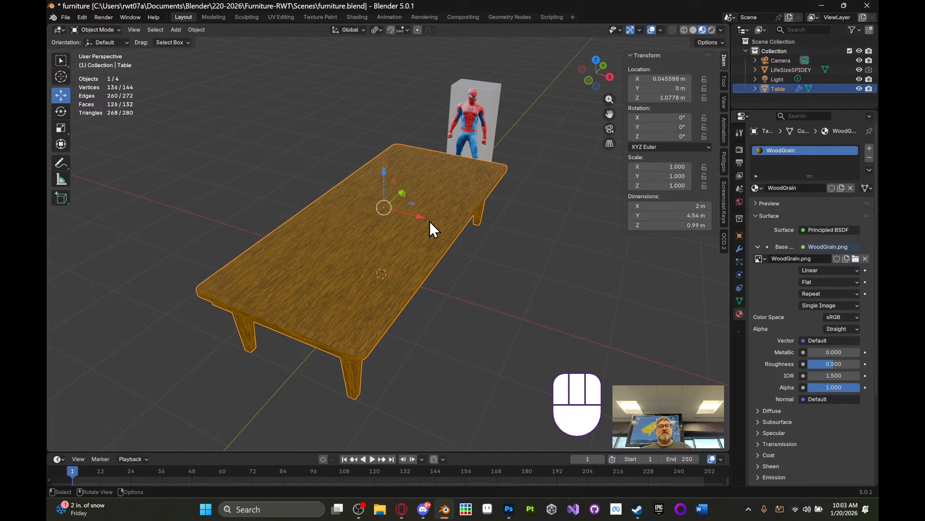
drag(423, 218, 388, 262)
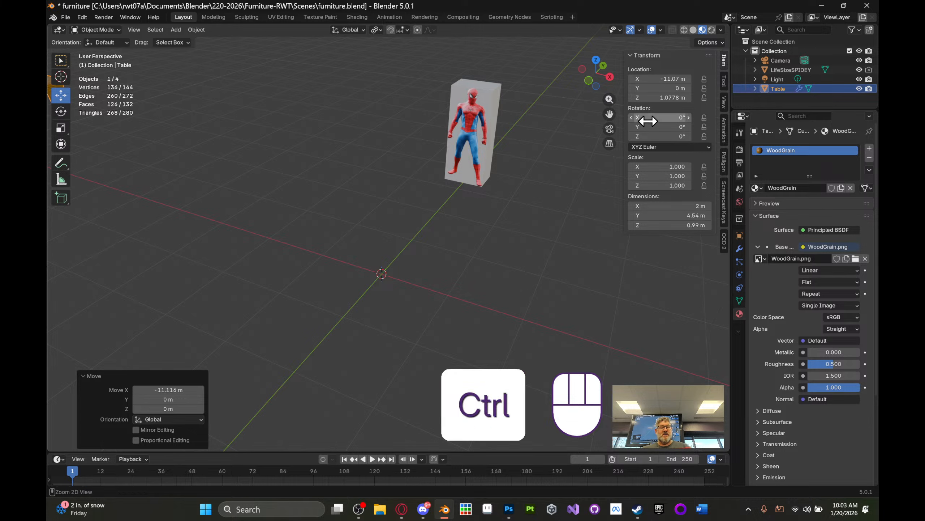
key(ctrl+z)
middle_drag(525, 194, 510, 184)
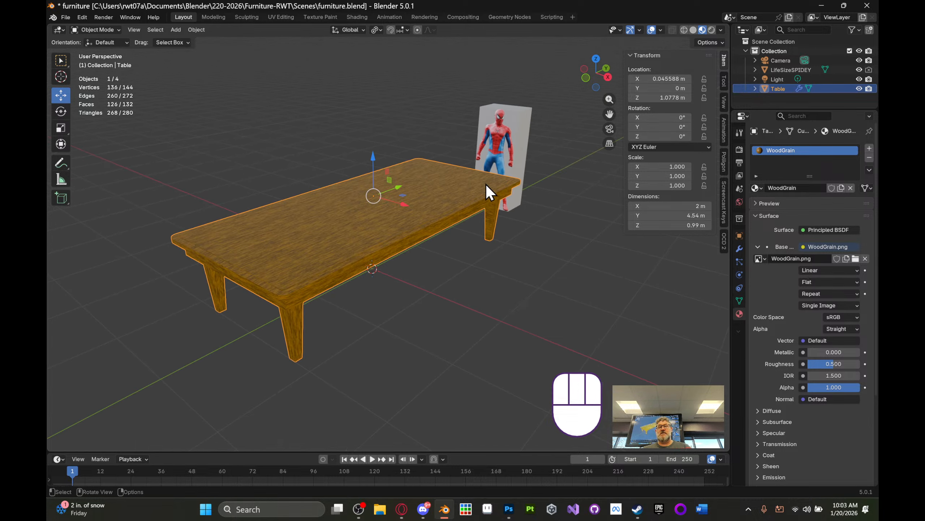
- Hide the table in the viewport and make it visible again
key(h)
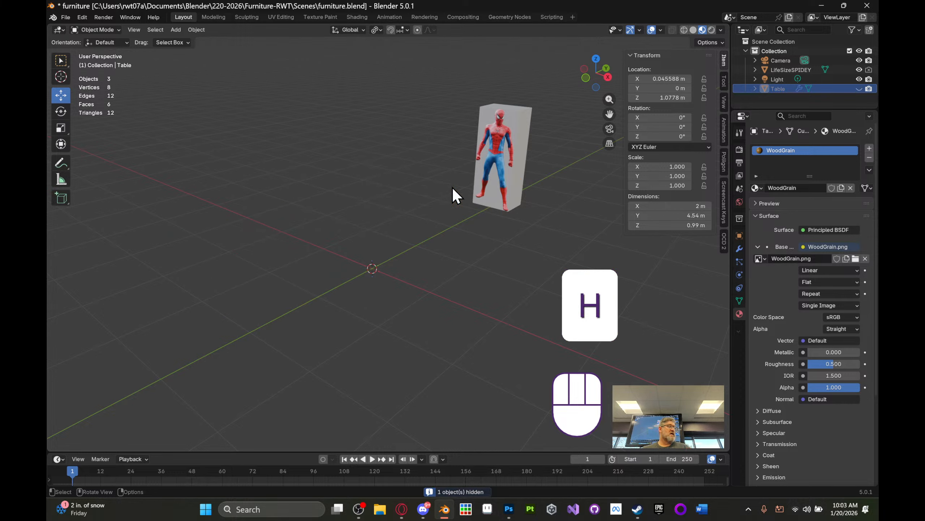
middle_drag(402, 176, 462, 192)
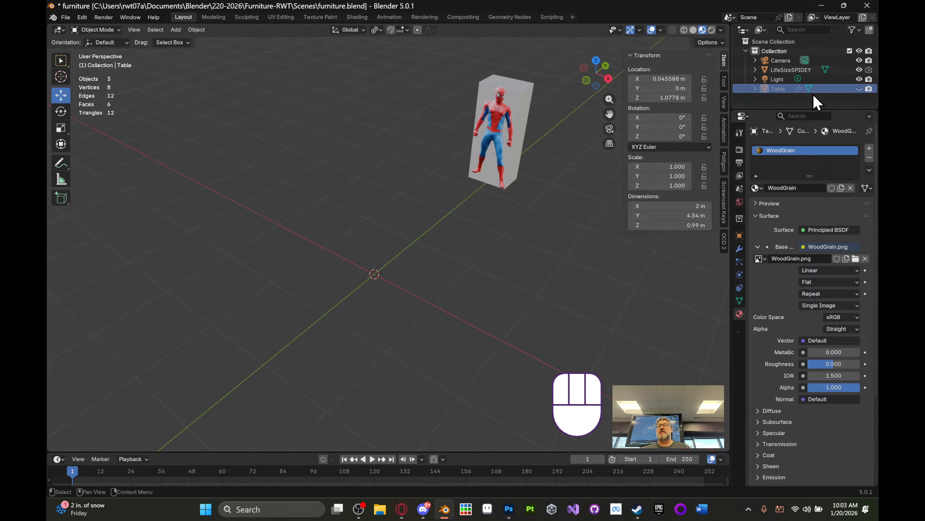
click(858, 89)
middle_drag(411, 222, 330, 245)
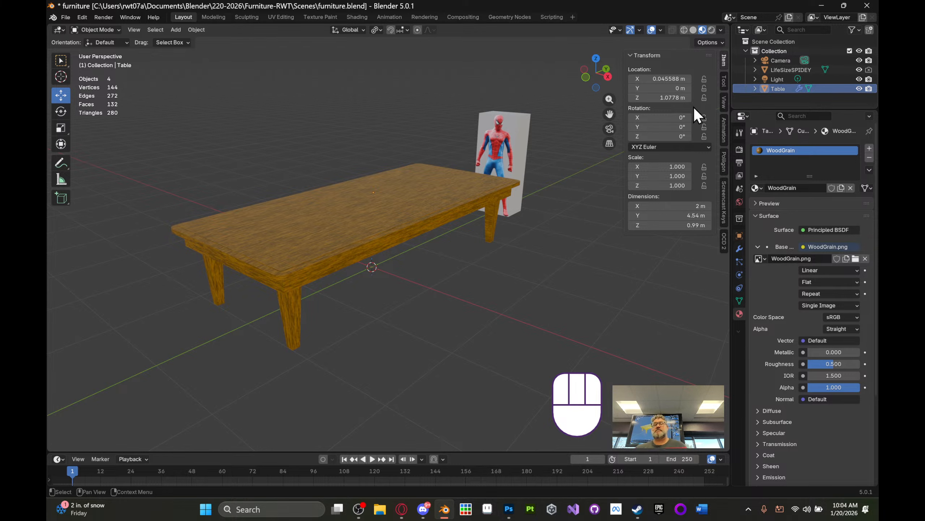
middle_drag(511, 140, 522, 127)
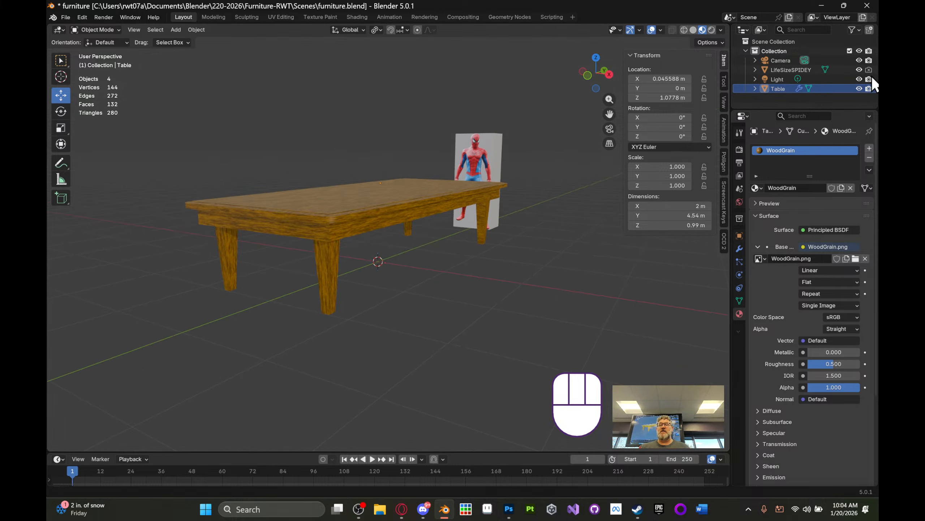
middle_drag(480, 94, 325, 319)
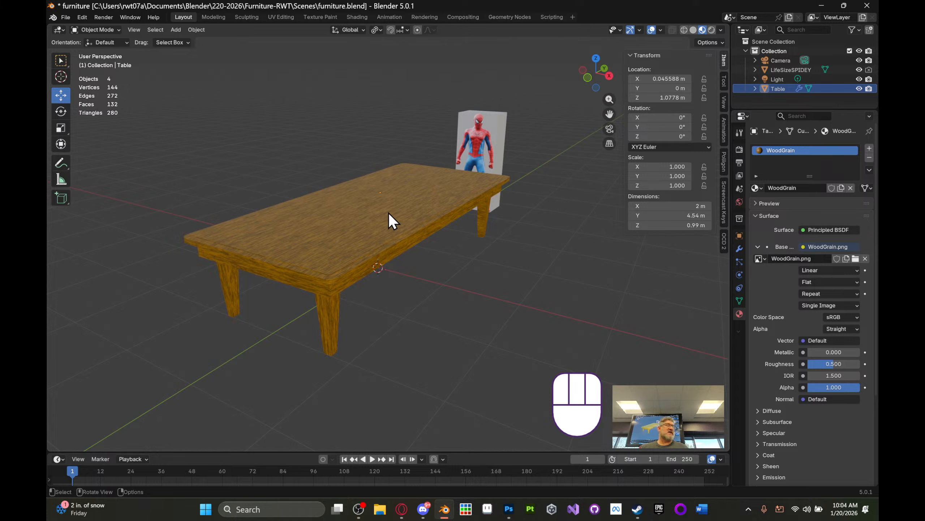
- Hide the Table object so the area around the world origin is clear for new modelling
click(859, 89)
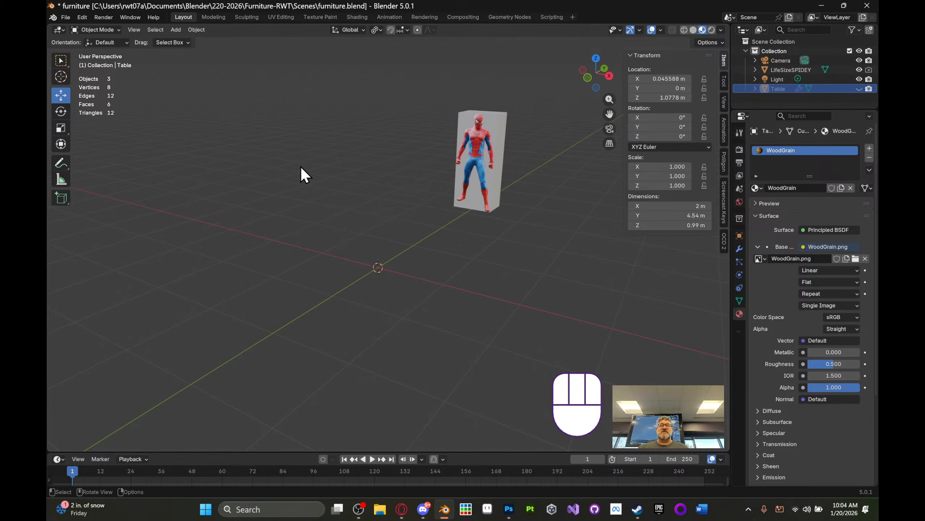
middle_drag(501, 195, 562, 233)
shift+middle_drag(463, 232, 423, 221)
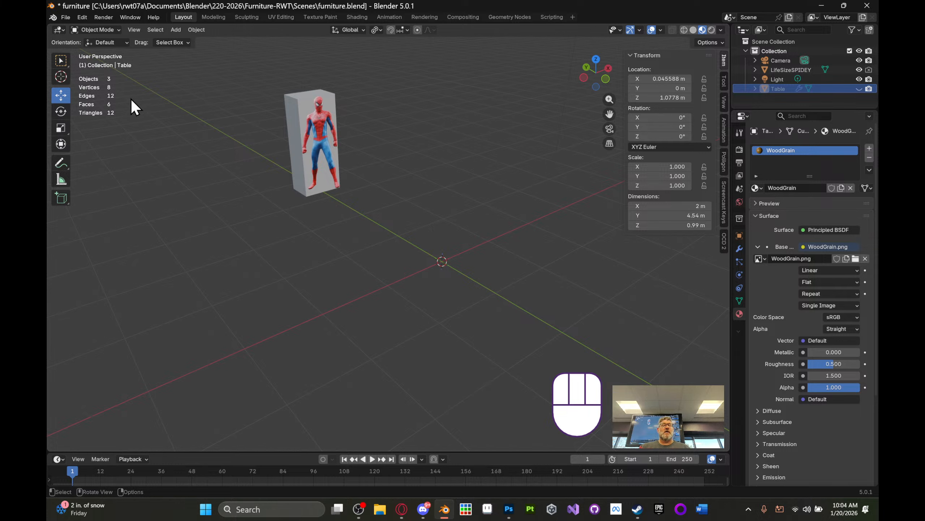
- Add a cube mesh at the world origin with a size of 0.5 m
click(175, 31)
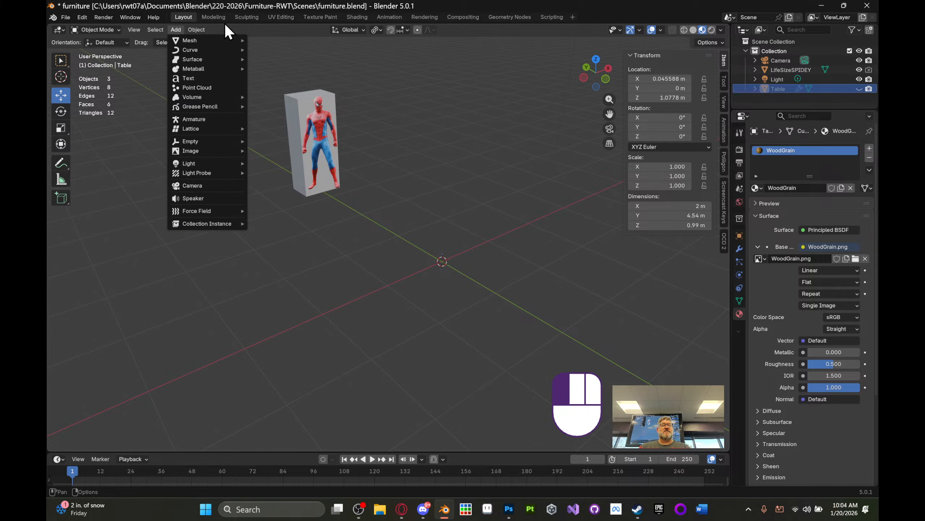
mouse_move(200, 31)
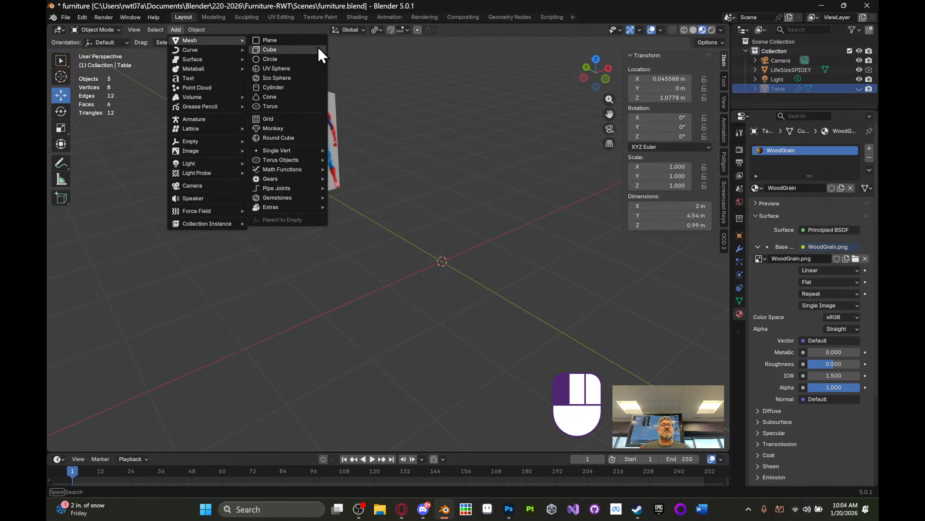
click(302, 51)
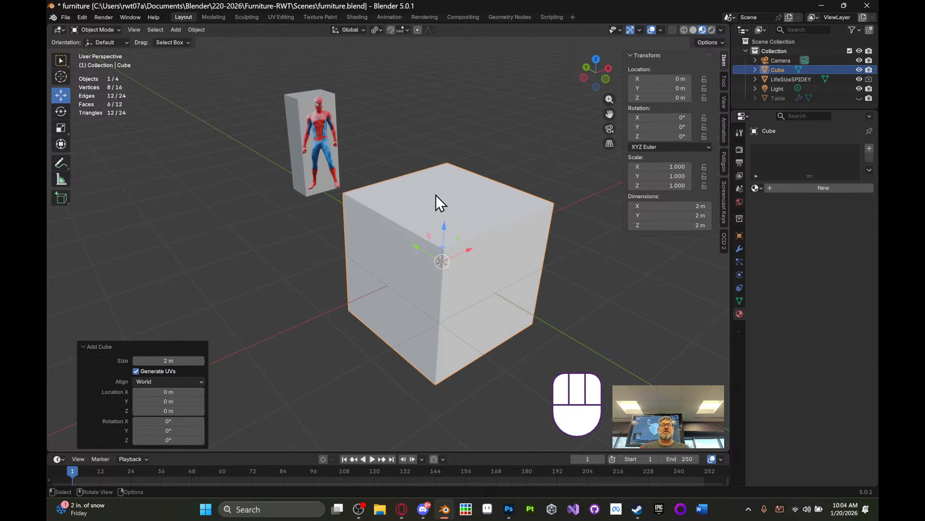
click(183, 360)
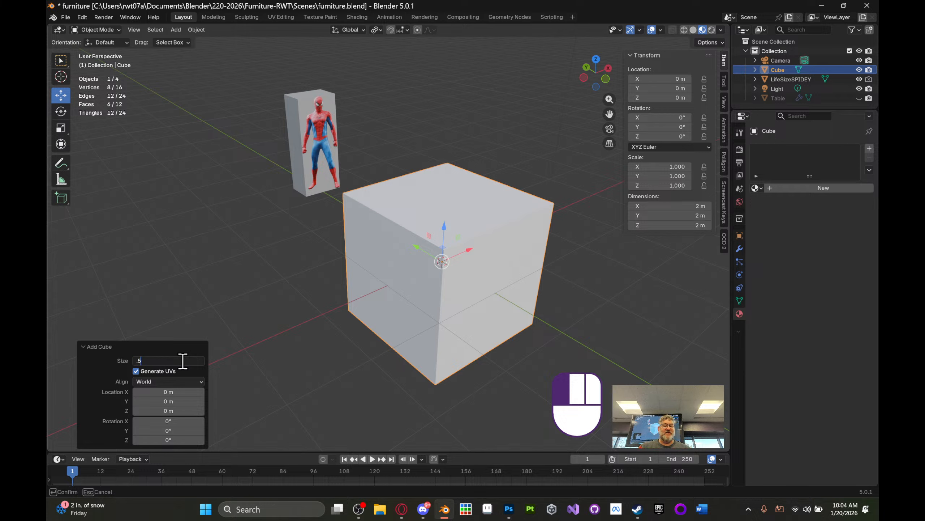
text(.5)
key(Return)
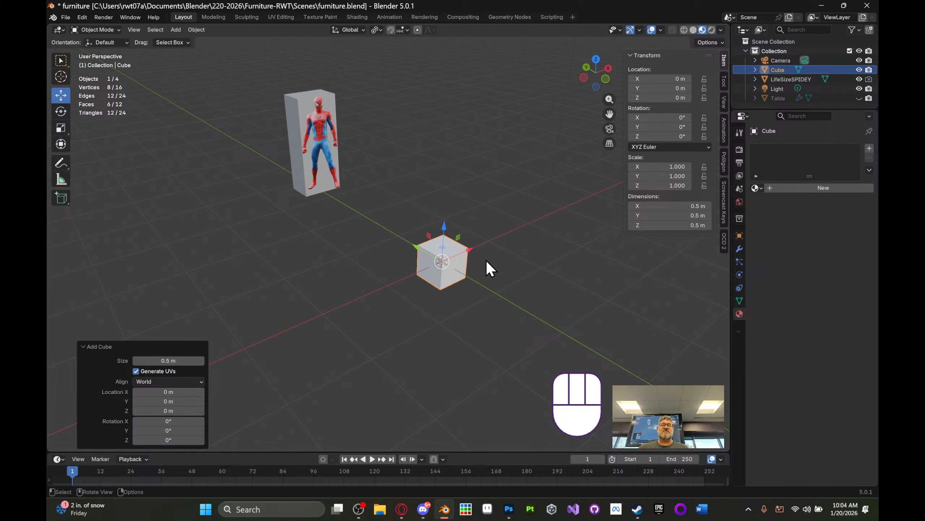
middle_drag(514, 227, 481, 240)
scroll(485, 241, up, 3)
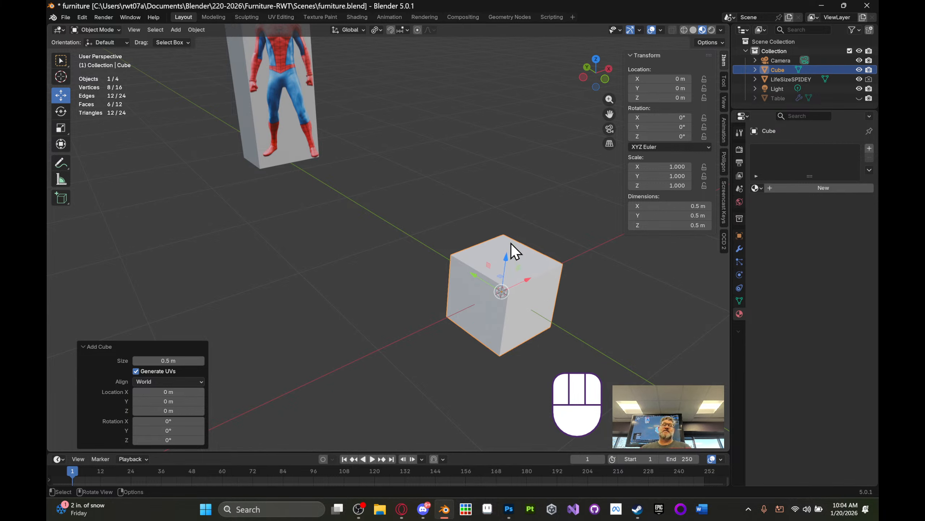
- Raise the cube's bottom face about 0.45 m in Edit Mode to leave a thin slab, and save the furniture file
shift+middle_drag(517, 257, 496, 213)
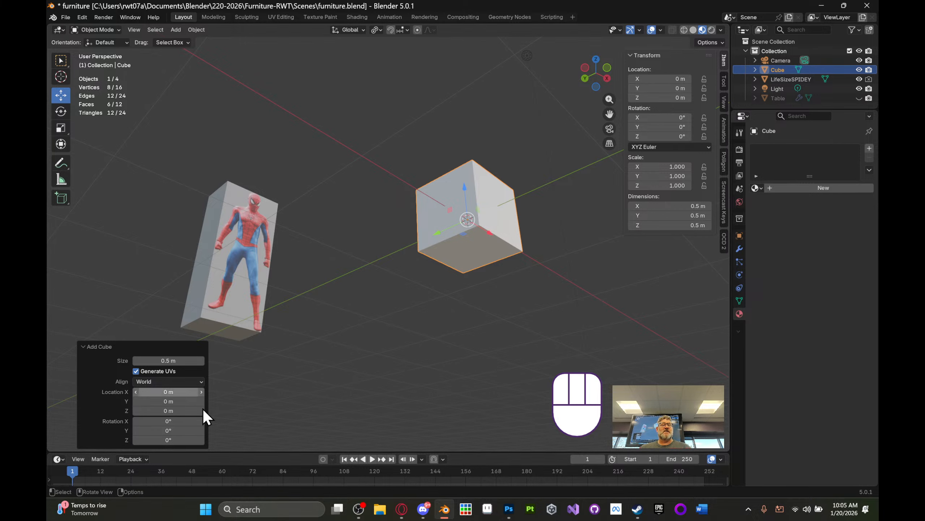
middle_drag(440, 250, 487, 237)
key(Tab)
click(468, 245)
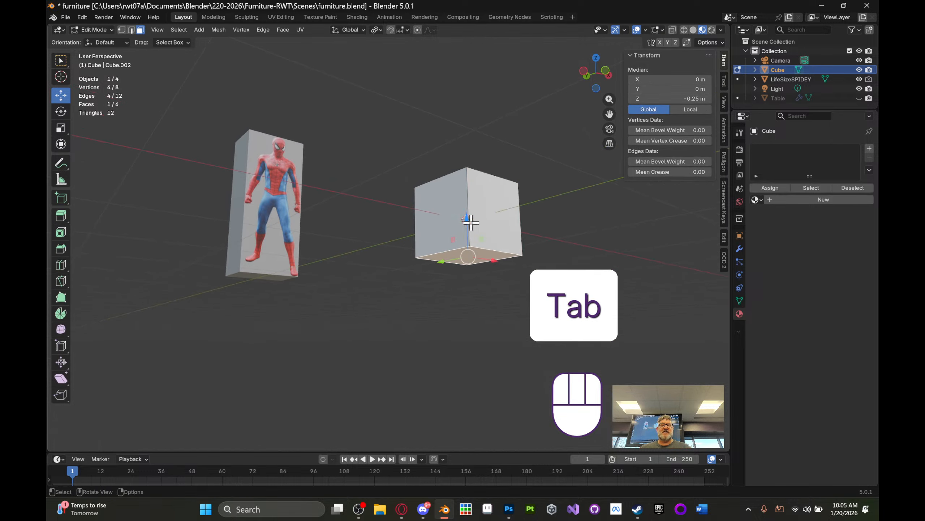
drag(467, 216, 477, 151)
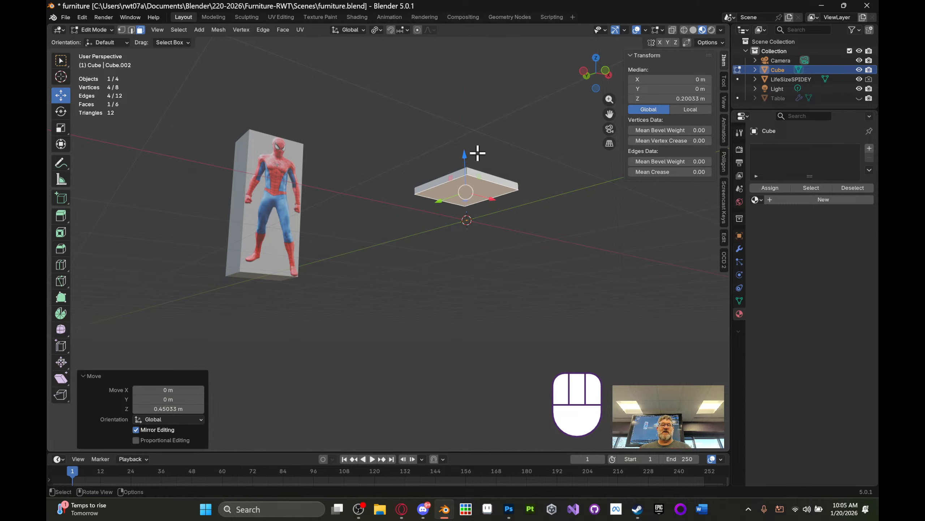
middle_drag(477, 151, 487, 221)
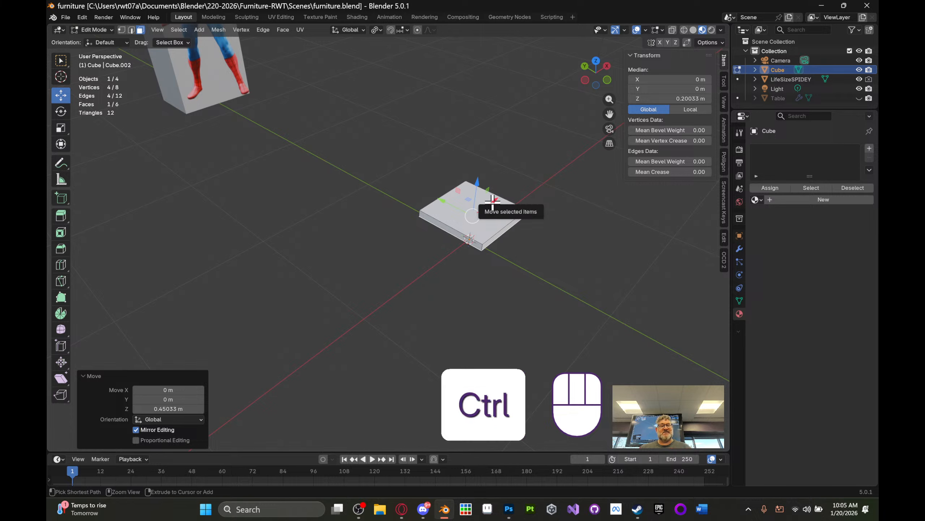
key(ctrl+s)
key(Tab)
- Make the hidden Table object visible again and select it
middle_drag(519, 181, 406, 221)
scroll(351, 204, down, 8)
middle_drag(394, 233, 426, 236)
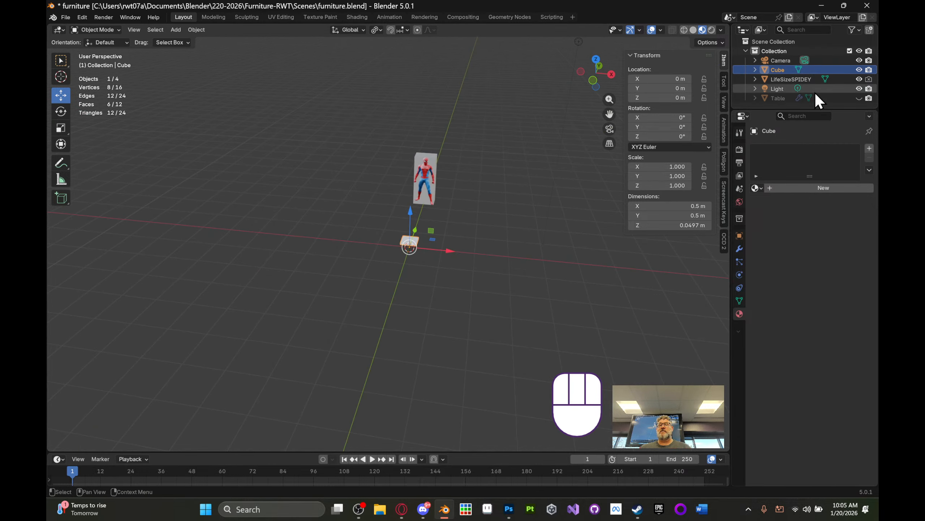
click(821, 98)
click(858, 99)
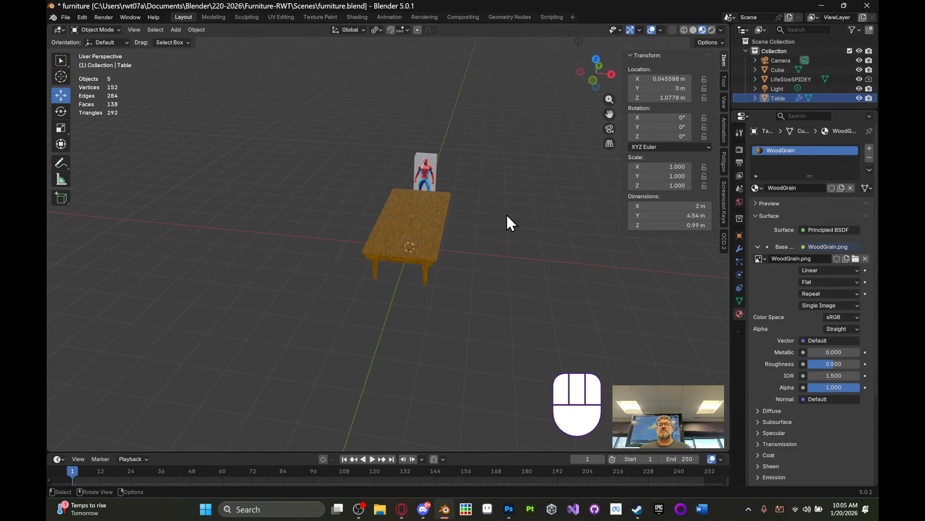
middle_drag(507, 214, 481, 191)
click(451, 220)
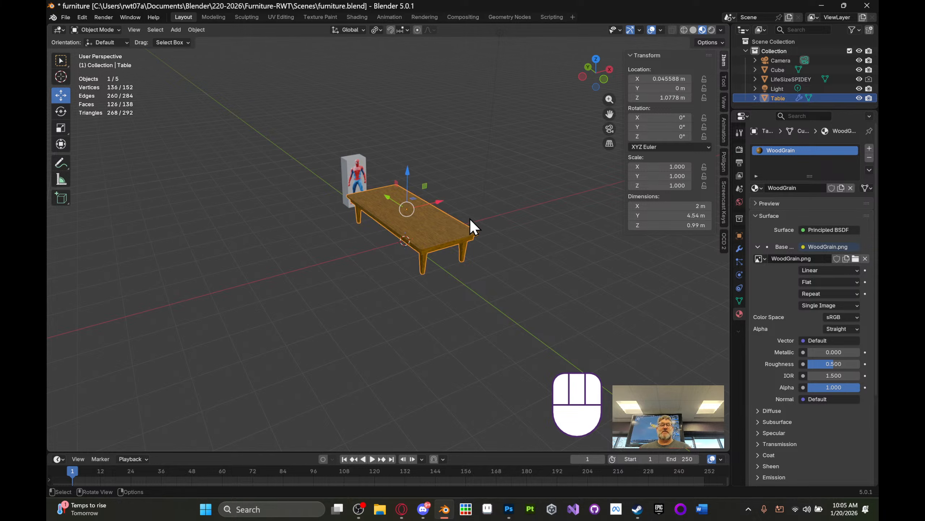
- Duplicate the table and move the copy about 4 m in the negative X direction beside the original
scroll(471, 220, up, 3)
middle_drag(458, 248, 397, 230)
scroll(428, 229, up, 2)
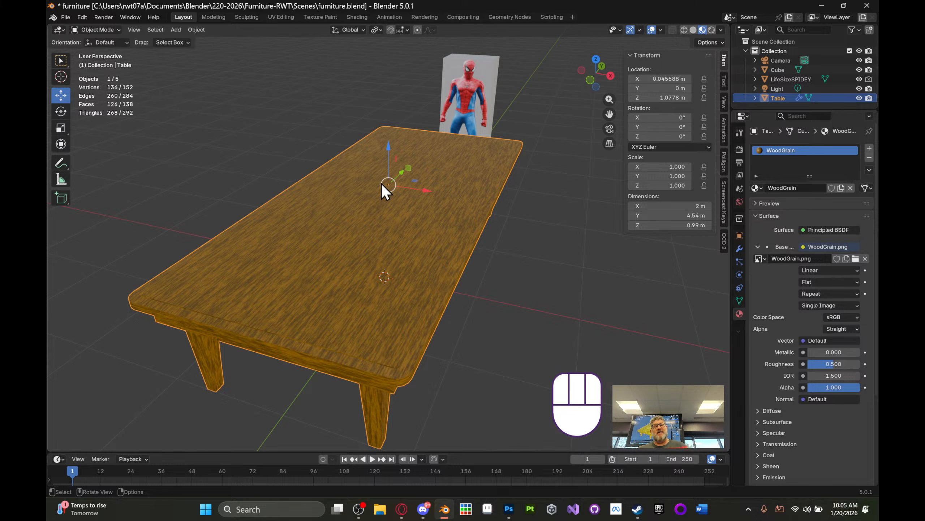
middle_drag(383, 185, 380, 216)
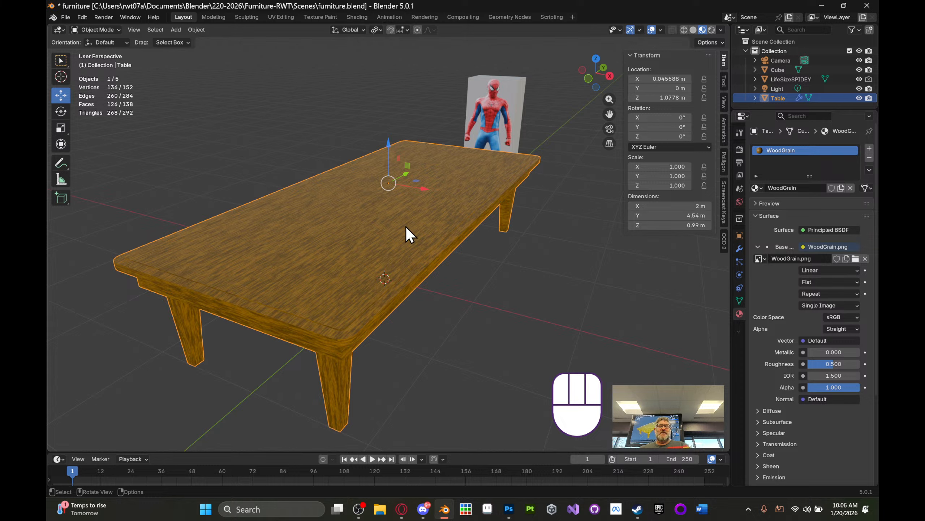
right_click(324, 215)
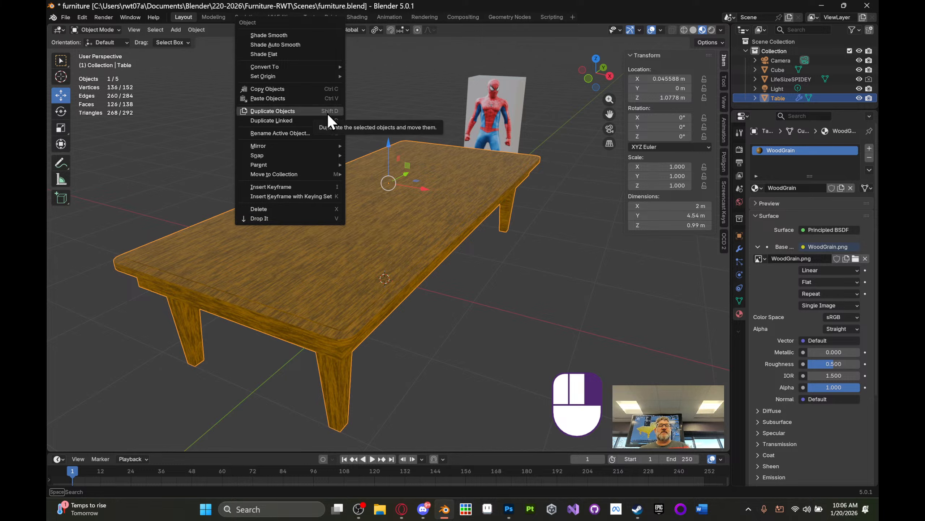
click(309, 117)
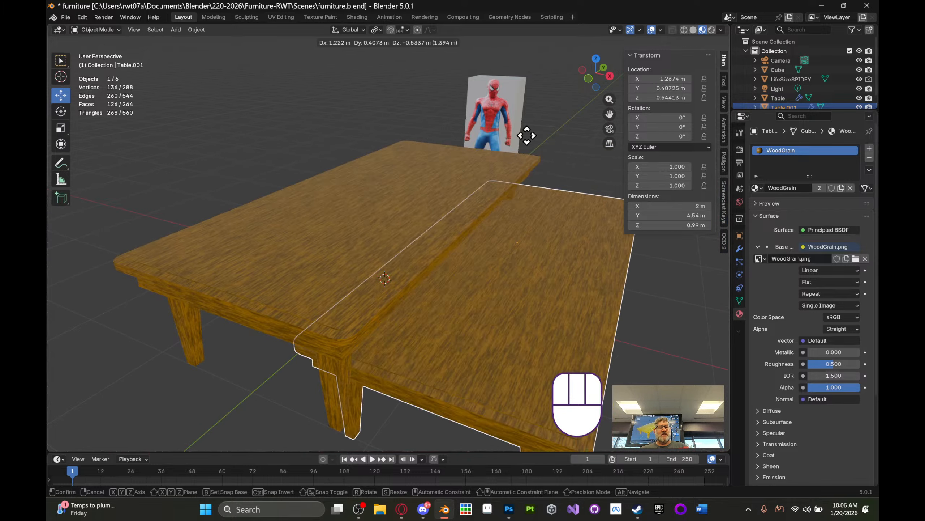
key(Escape)
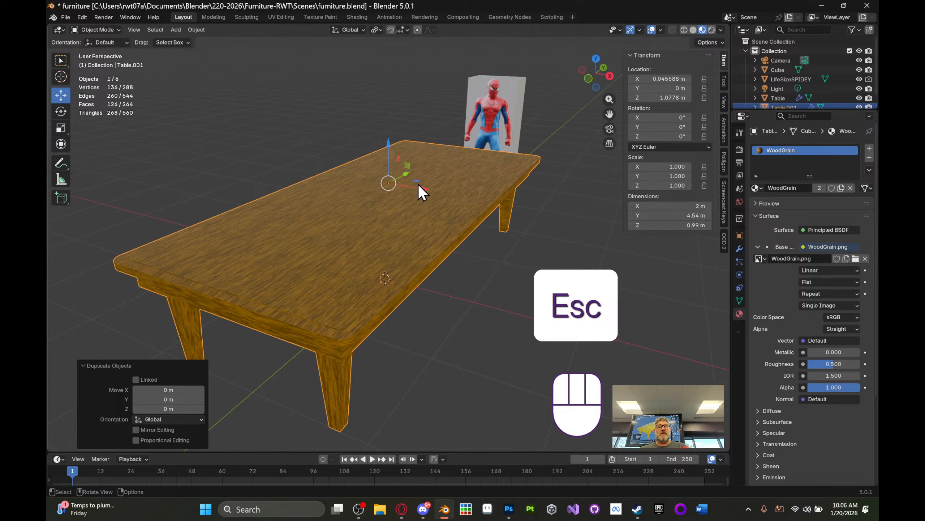
drag(428, 189, 121, 128)
middle_drag(355, 169, 536, 187)
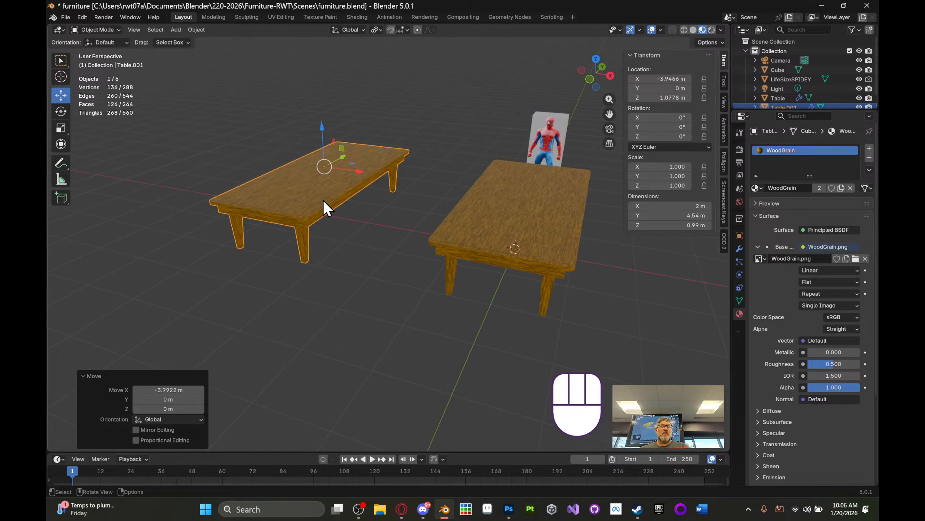
scroll(311, 179, up, 2)
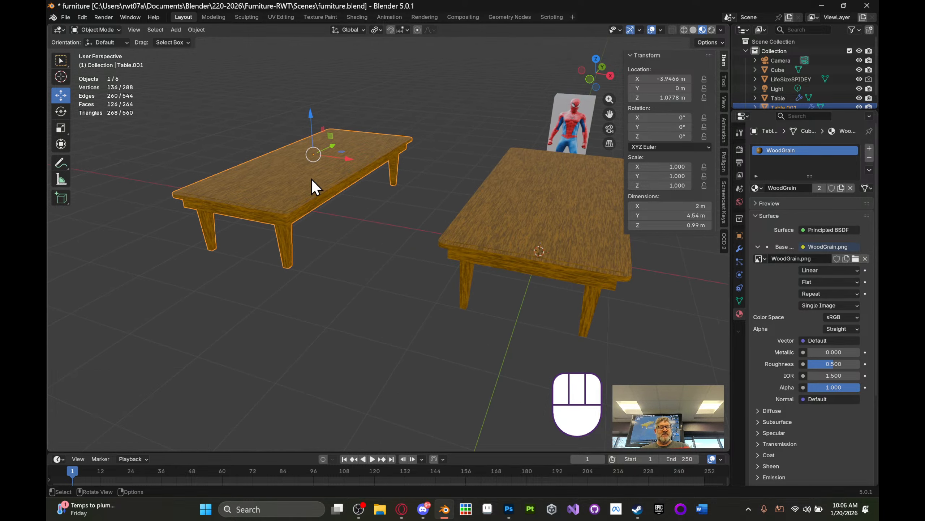
- Raise the duplicate table's top face about 1.26 m in Edit Mode to form a tall box, and return to Object Mode
key(Tab)
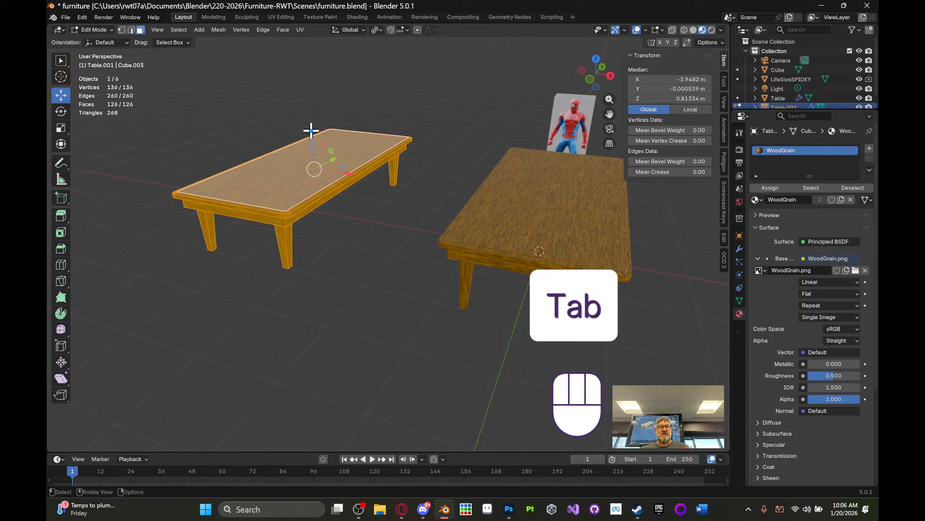
click(296, 155)
drag(315, 124, 334, 84)
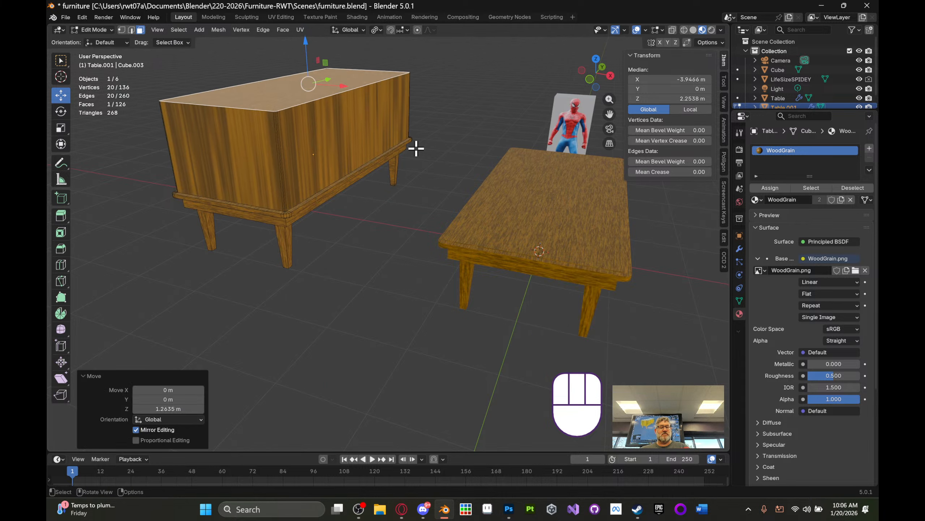
key(Tab)
mouse_move(420, 158)
middle_down()
mouse_move(370, 118)
mouse_move(443, 160)
mouse_move(412, 162)
middle_up()
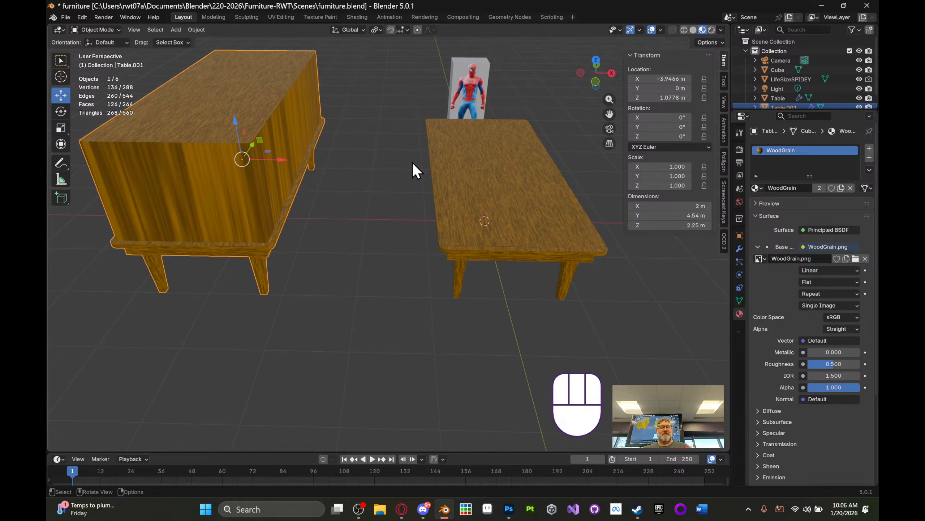
- Undo the duplicate table's reshaping, move and duplication, leaving only the original table
key(ctrl+z)
key(ctrl+z)
key(ctrl+z)
key(ctrl+z)
key(ctrl+z)
key(ctrl+z)
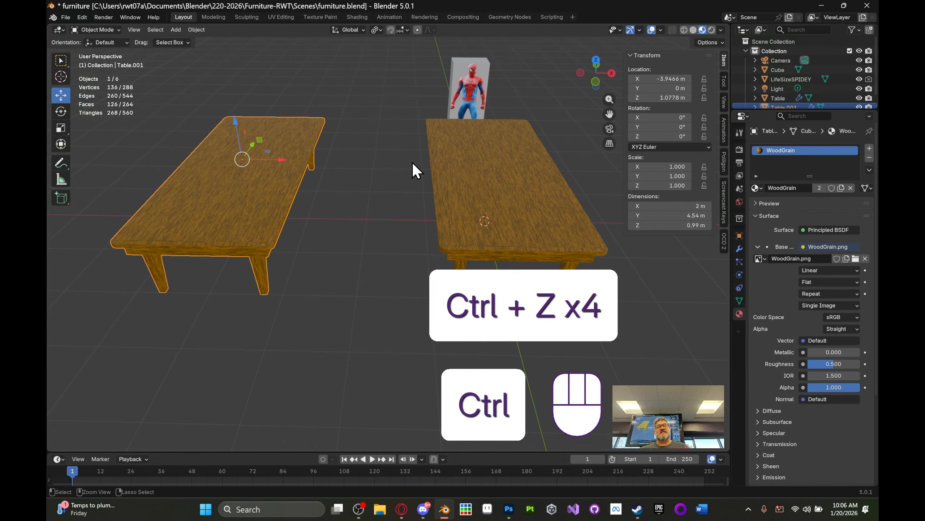
key(ctrl+z)
key(ctrl+z)
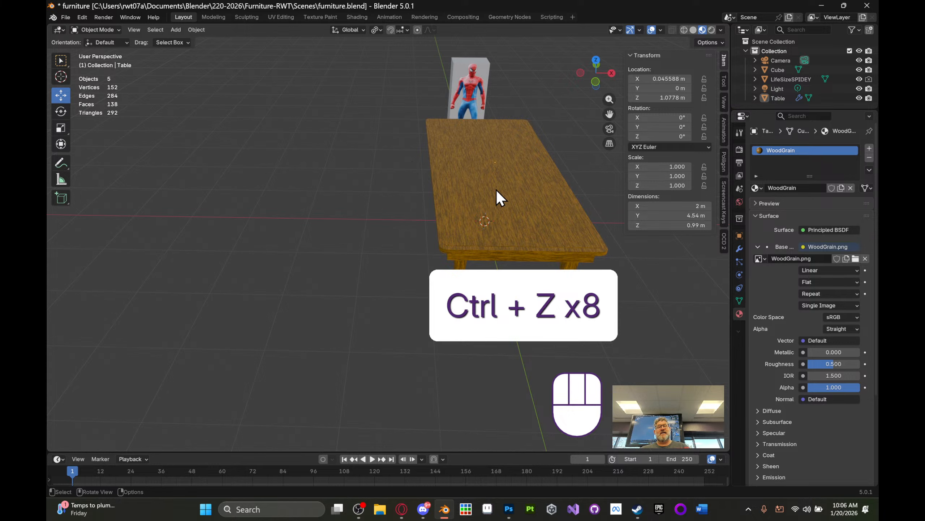
- Create a linked duplicate of the table and move it about 3.7 m in the negative X direction
middle_drag(517, 193, 462, 150)
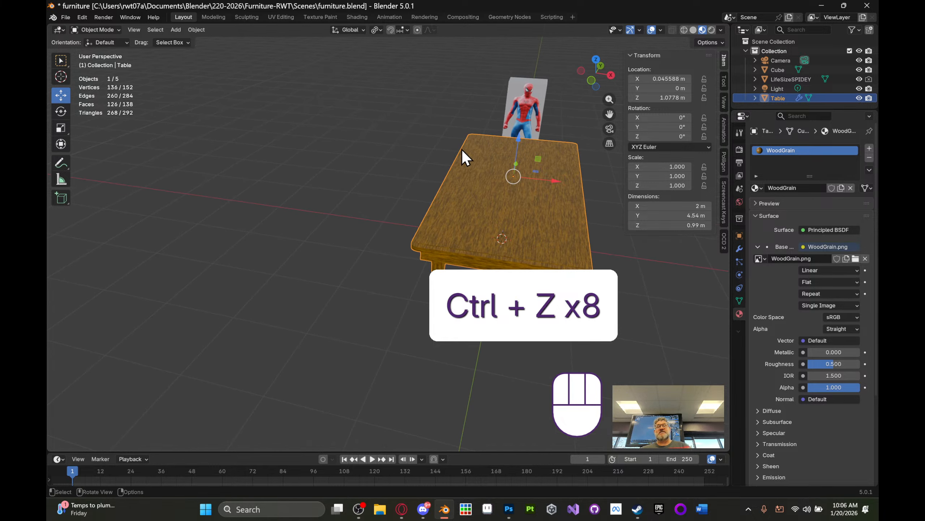
right_click(490, 206)
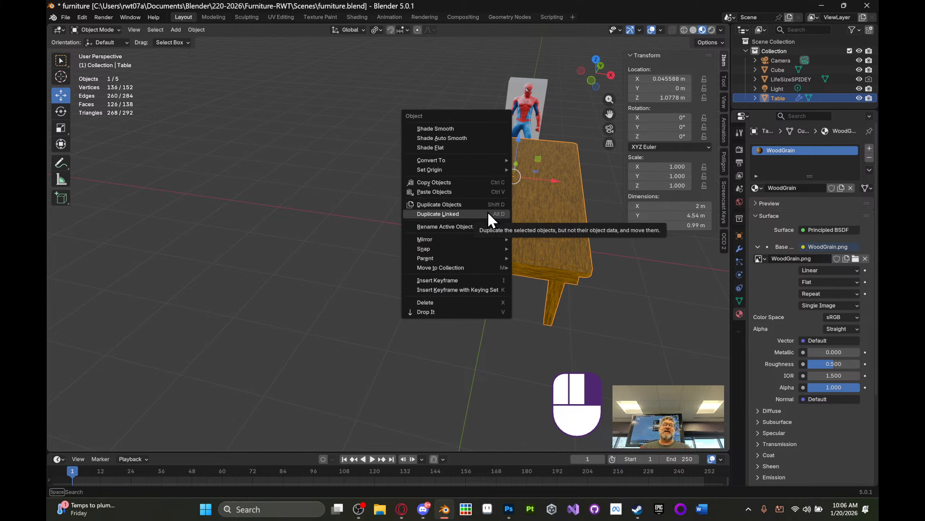
click(487, 212)
key(Escape)
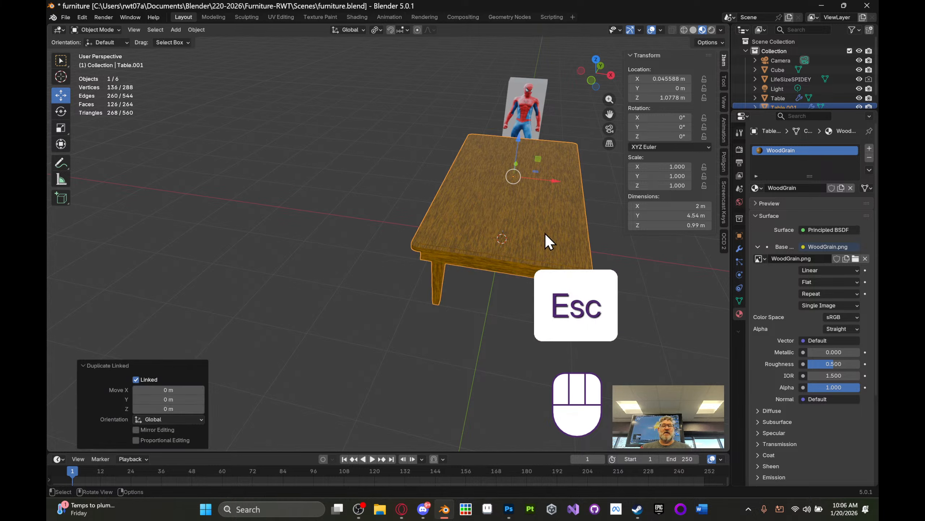
drag(554, 181, 322, 137)
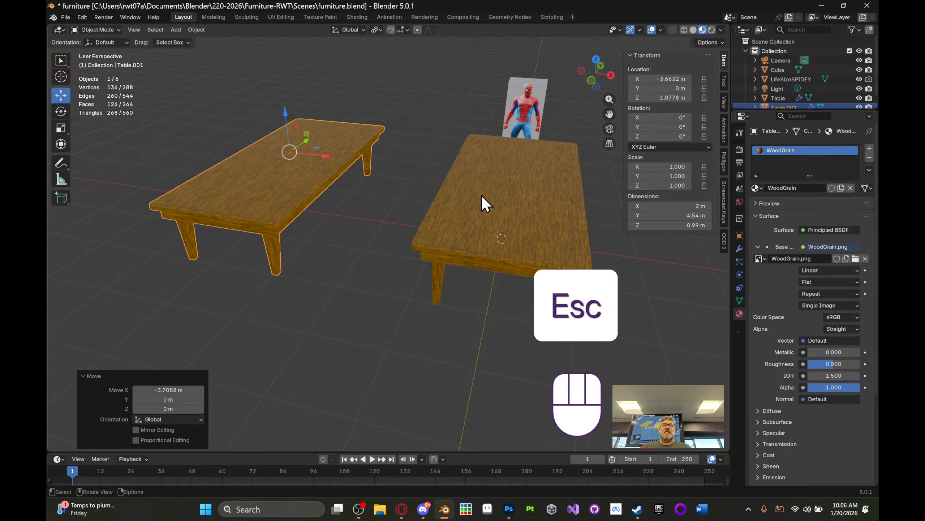
- Try raising the original table's top face about 0.13 m in Edit Mode, undo it and return to Object Mode
click(482, 197)
key(Tab)
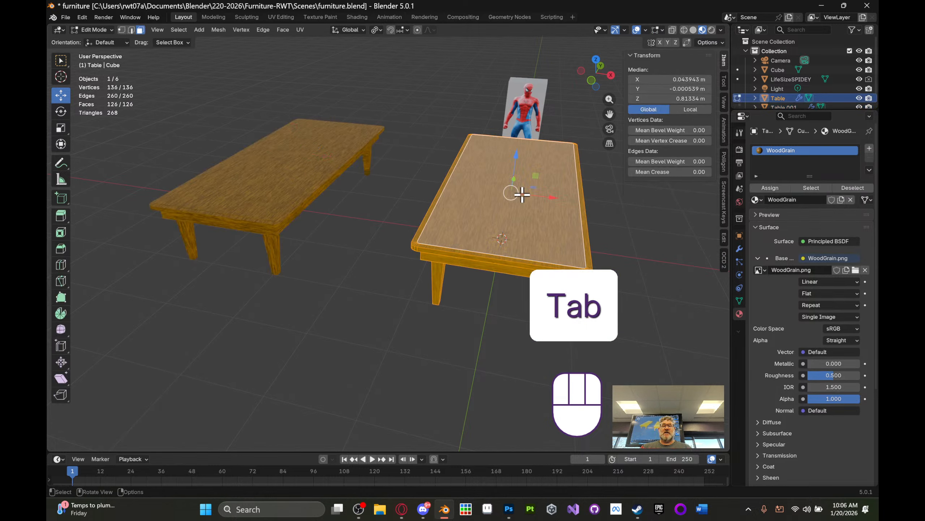
click(514, 160)
mouse_move(518, 145)
mouse_down()
mouse_move(526, 69)
mouse_move(522, 135)
mouse_up()
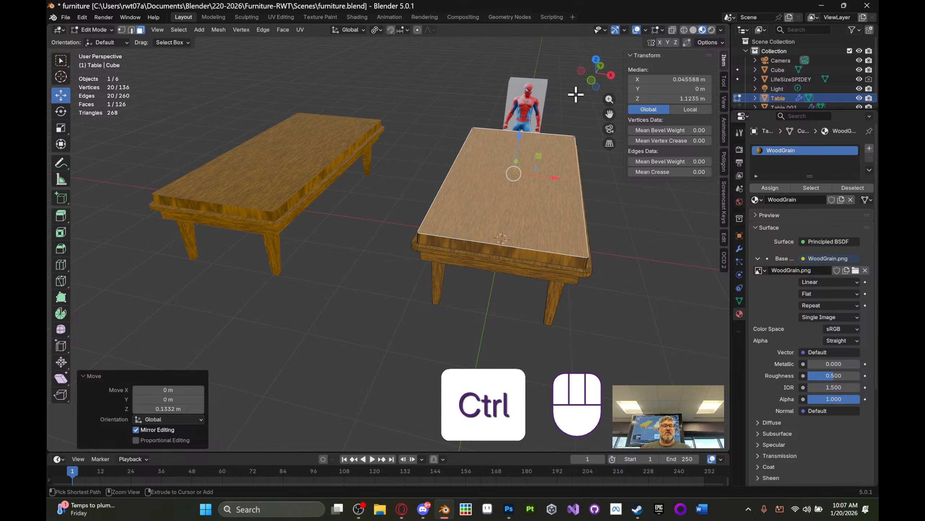
key(ctrl+z)
key(Tab)
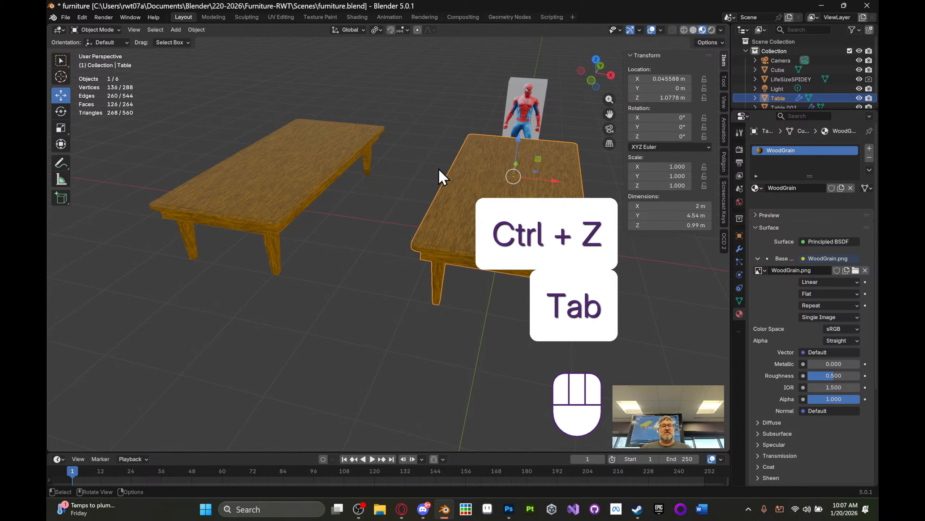
- Move the linked table copy about 20.6 m further in the negative X direction and hide the original table
middle_drag(439, 170, 352, 164)
click(355, 186)
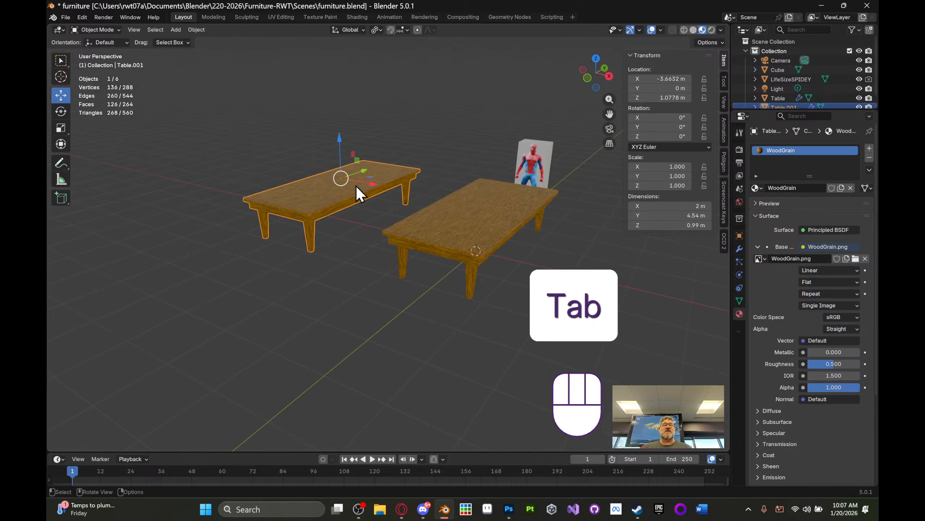
drag(373, 183, 51, 126)
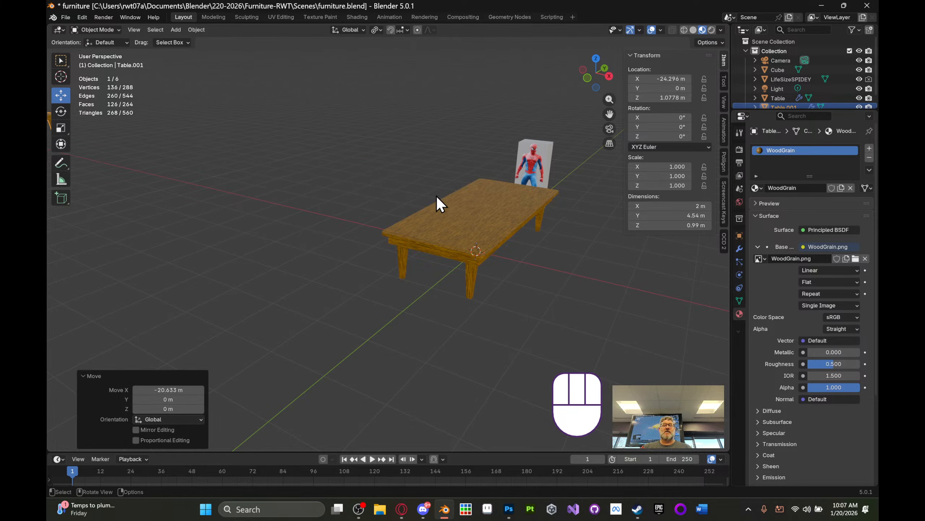
click(456, 206)
click(858, 98)
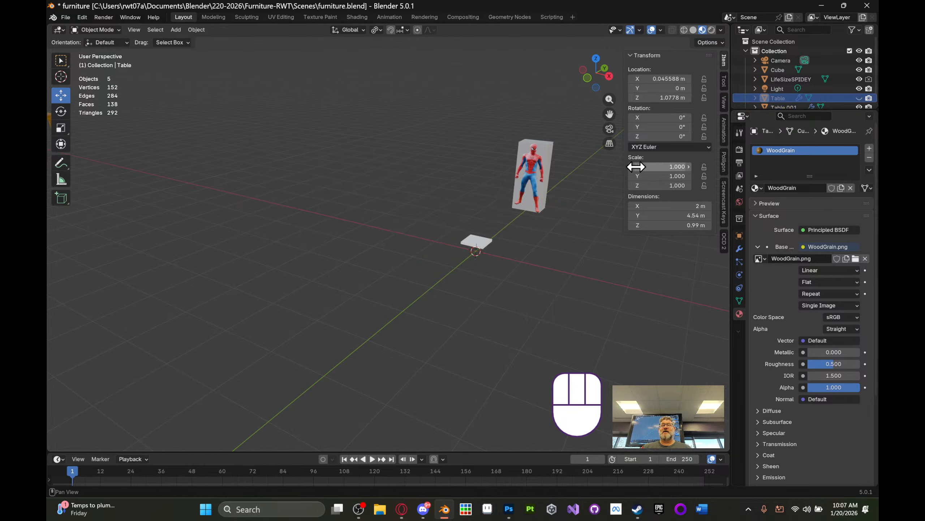
- Create a linked duplicate of the thin slab cube and move it away in the positive X direction
middle_drag(524, 208, 507, 213)
click(480, 232)
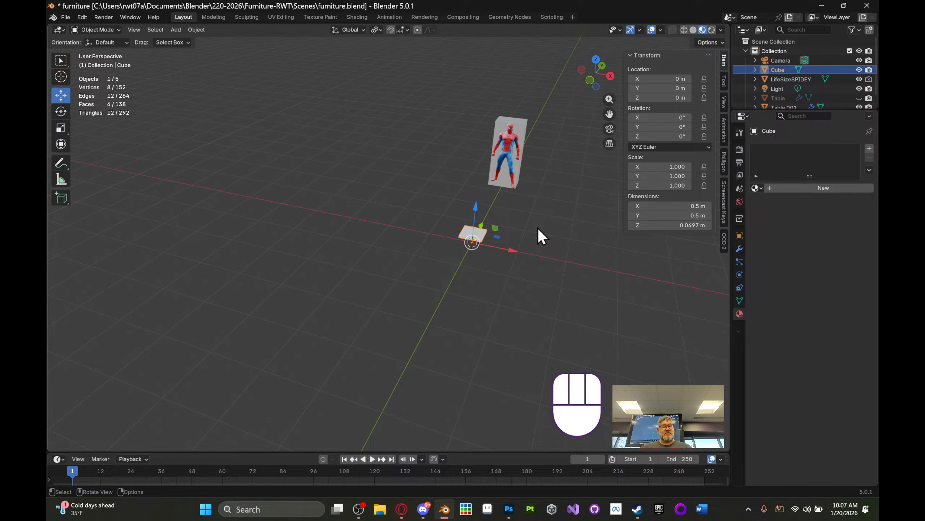
key(grave)
middle_drag(573, 227, 488, 240)
scroll(524, 220, down, 3)
key(alt+d)
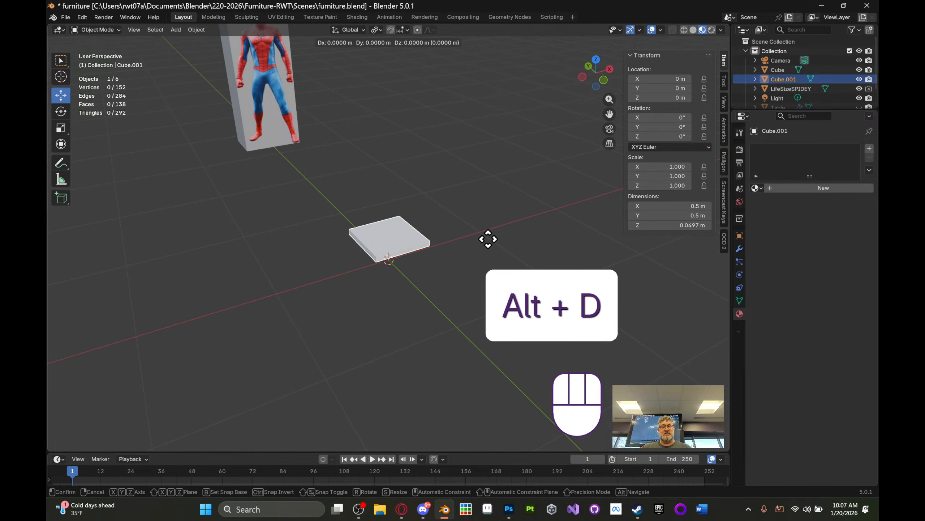
key(Escape)
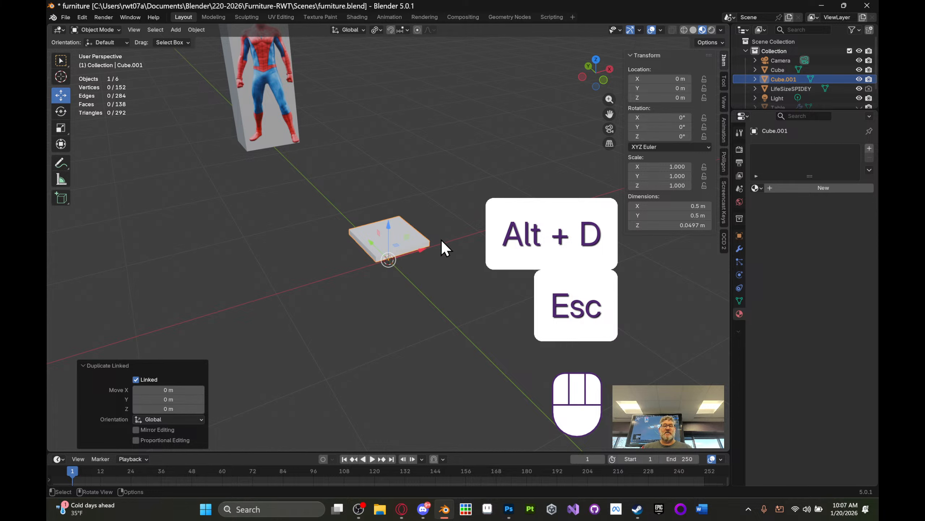
drag(421, 249, 557, 203)
- Create a second linked duplicate of the original slab and move it about 1.89 m in the negative X direction
click(401, 230)
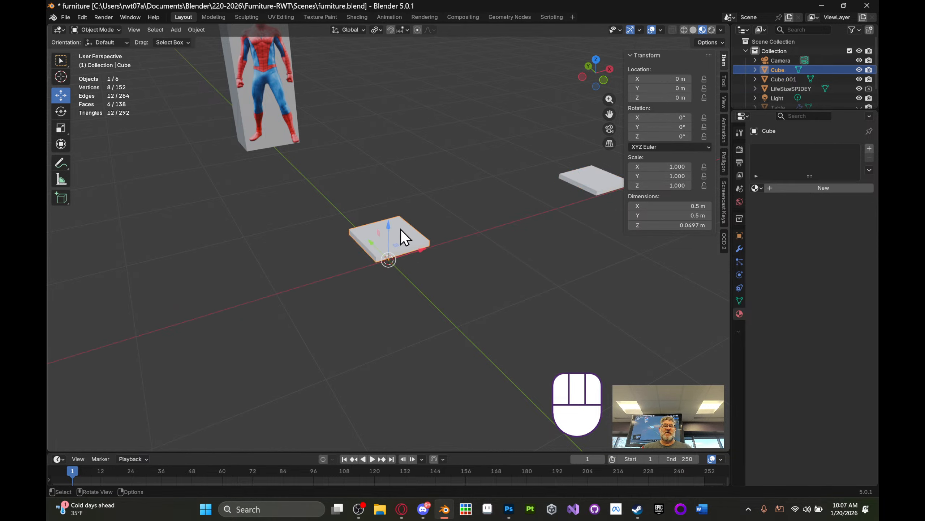
key(alt+d)
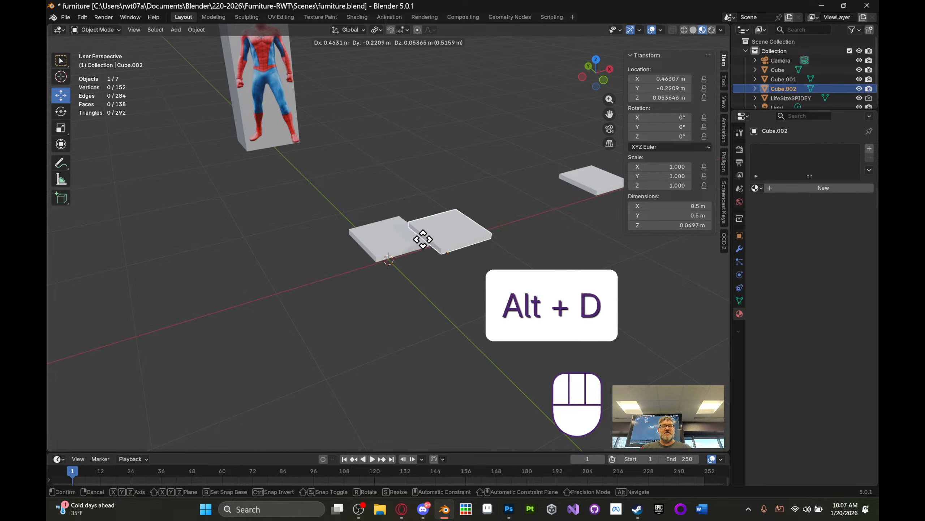
key(Escape)
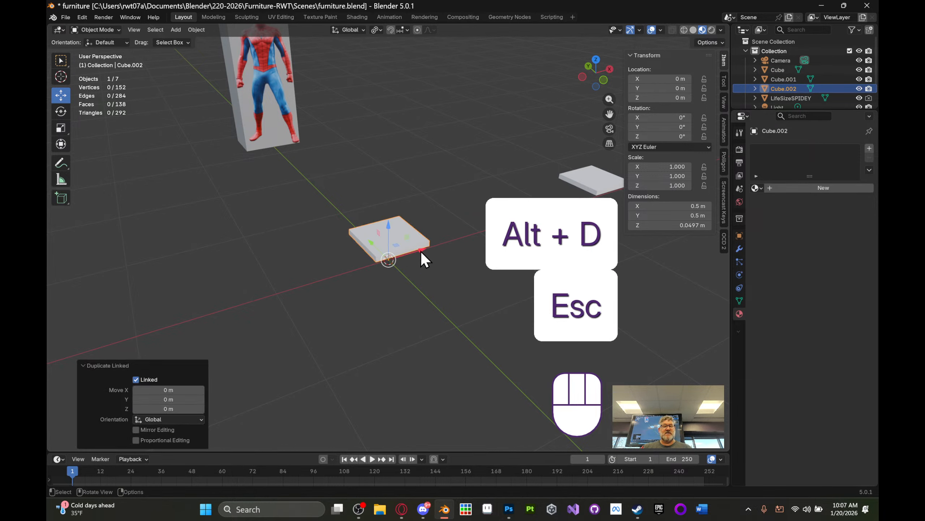
drag(421, 252, 197, 320)
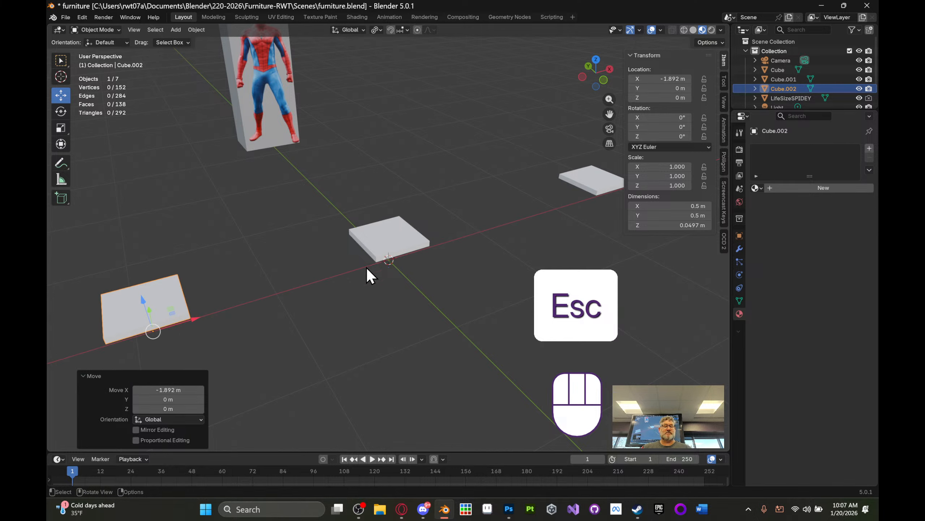
- Create a third linked duplicate of the original slab and move it about 2.35 m in the positive Y direction
shift+middle_drag(392, 274, 419, 242)
scroll(419, 242, down, 3)
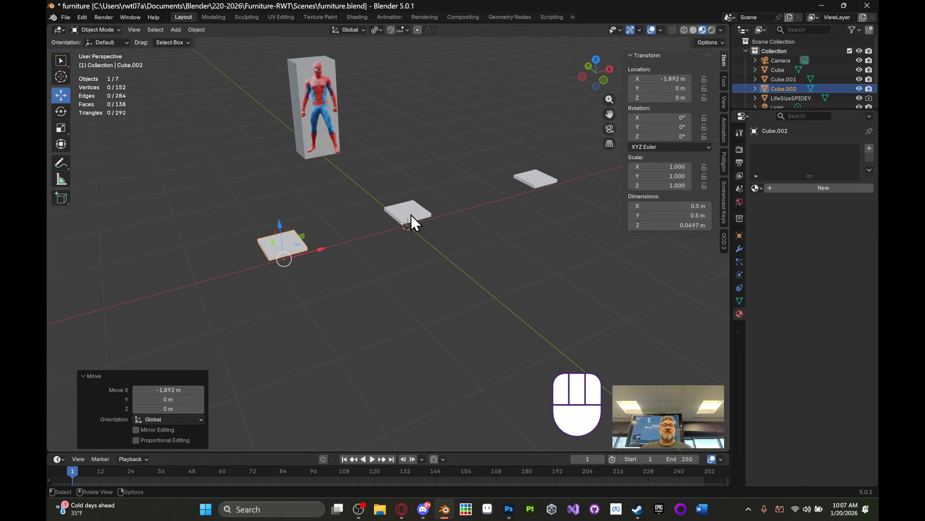
click(411, 216)
key(alt+d)
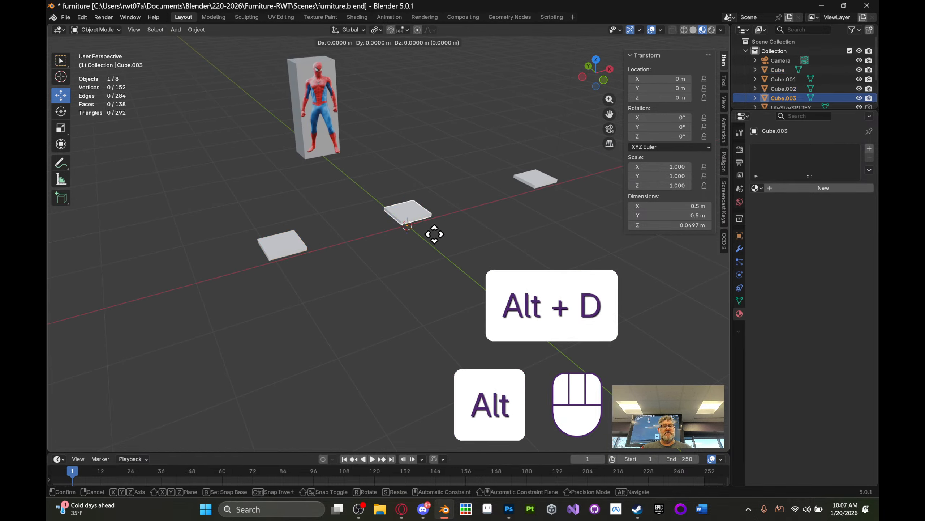
key(Escape)
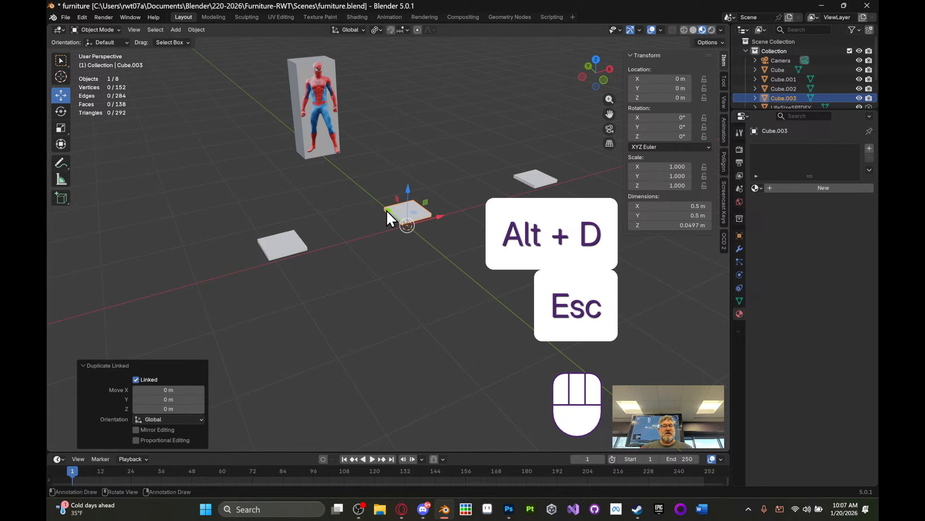
drag(387, 211, 373, 165)
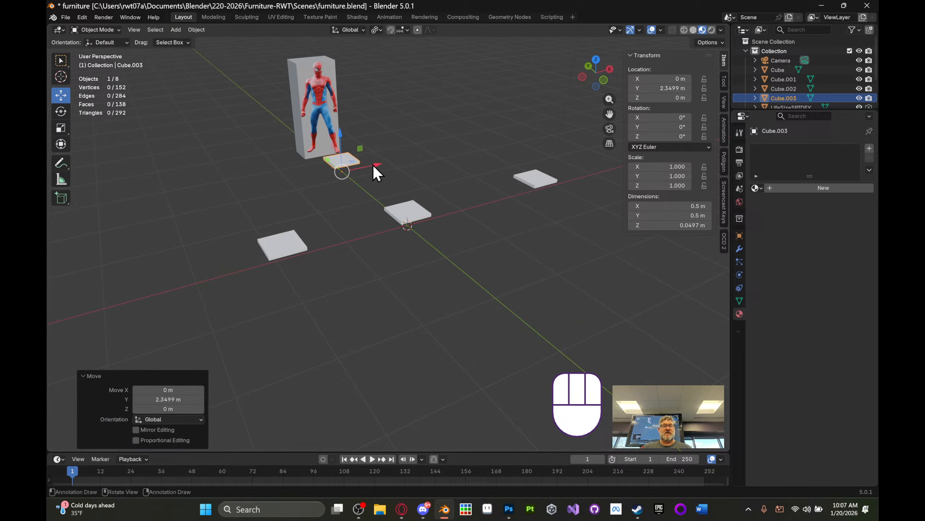
- Scale the original slab's positive-Y side face to about 0.8 along X in Edit Mode, tapering the seat shape
middle_drag(373, 164, 450, 189)
click(410, 215)
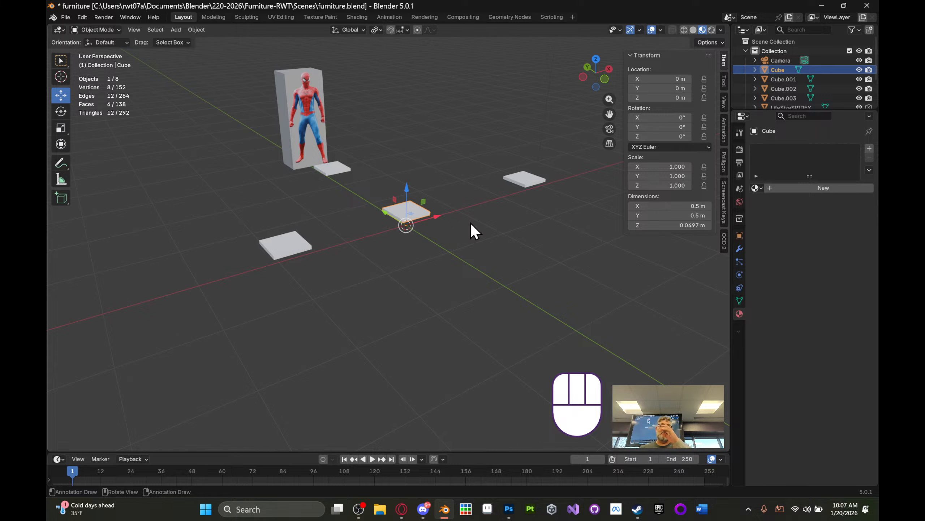
scroll(474, 233, up, 6)
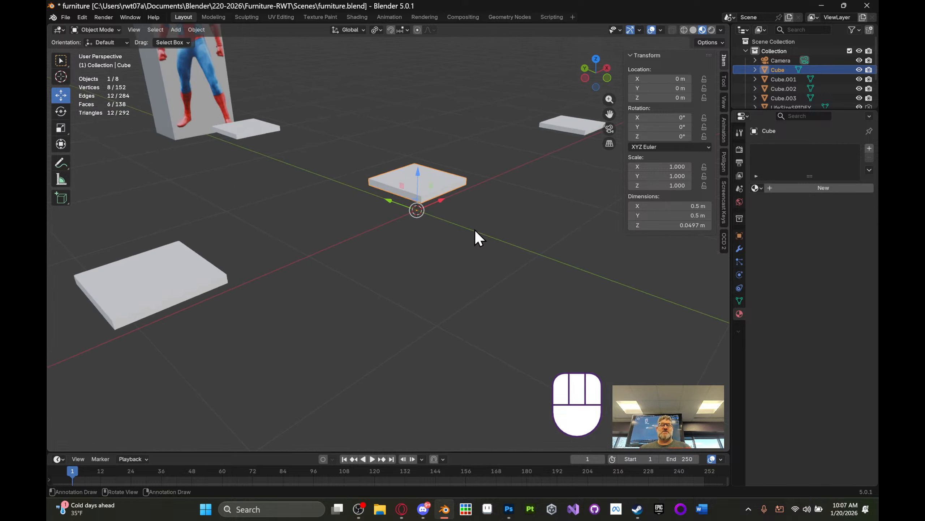
shift+middle_drag(489, 199, 330, 251)
key(Tab)
key(3)
drag(330, 252, 456, 250)
mouse_move(456, 250)
middle_down()
mouse_move(478, 277)
mouse_move(453, 258)
middle_up()
key(s)
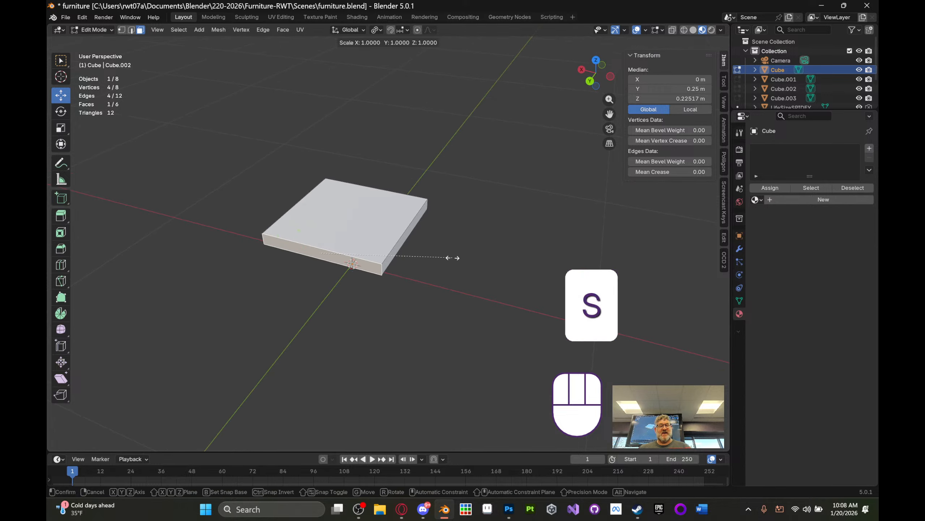
key(x)
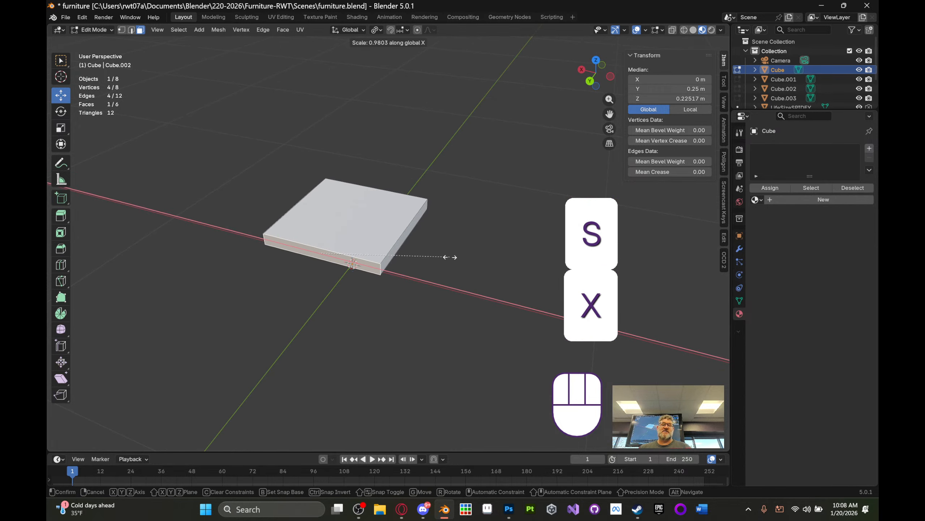
click(425, 251)
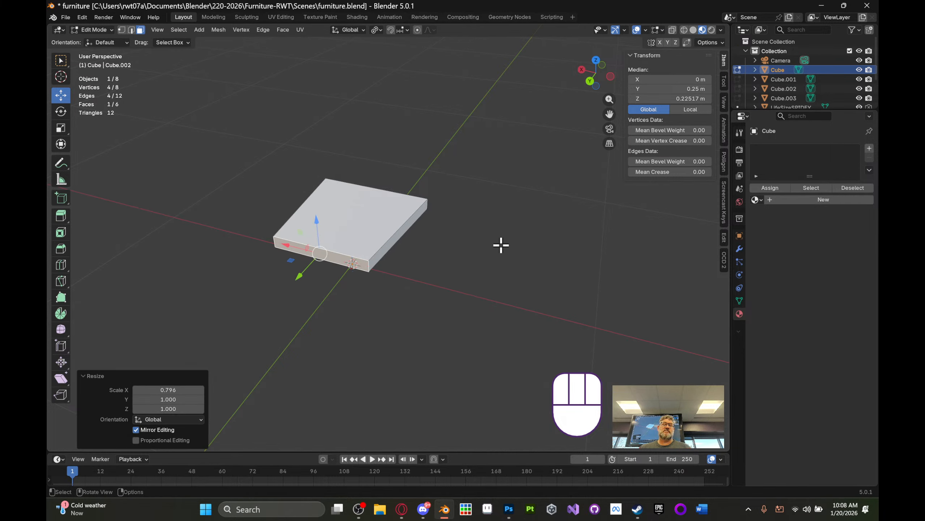
- Select the slab's bottom face in Edit Mode and inset it by about 0.0185 m
middle_drag(500, 244, 474, 167)
scroll(350, 247, down, 5)
scroll(382, 228, up, 4)
scroll(381, 227, up, 2)
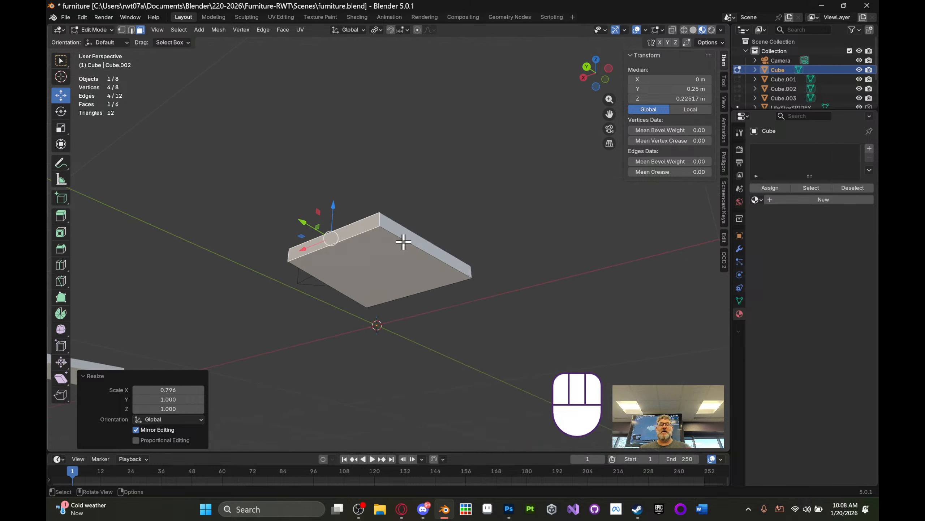
scroll(403, 242, up, 2)
key(Tab)
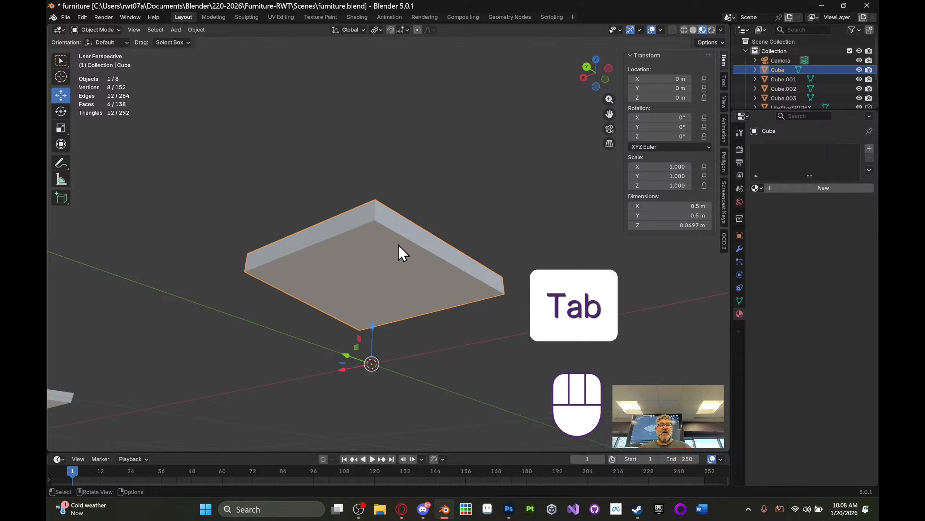
key(Tab)
click(377, 251)
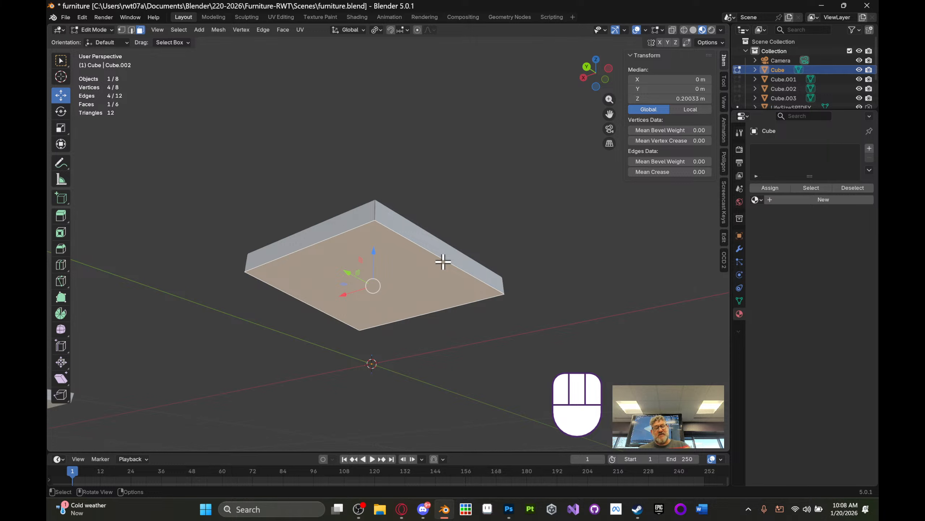
key(i)
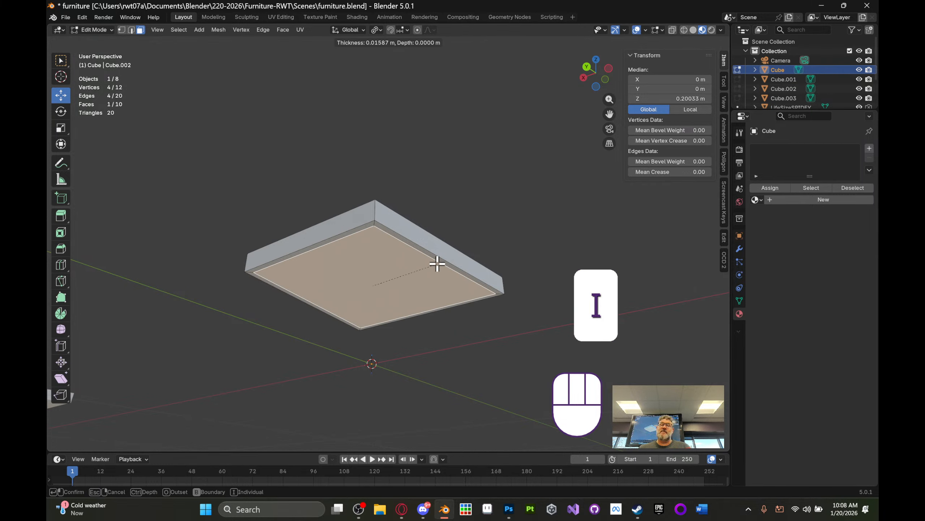
click(435, 264)
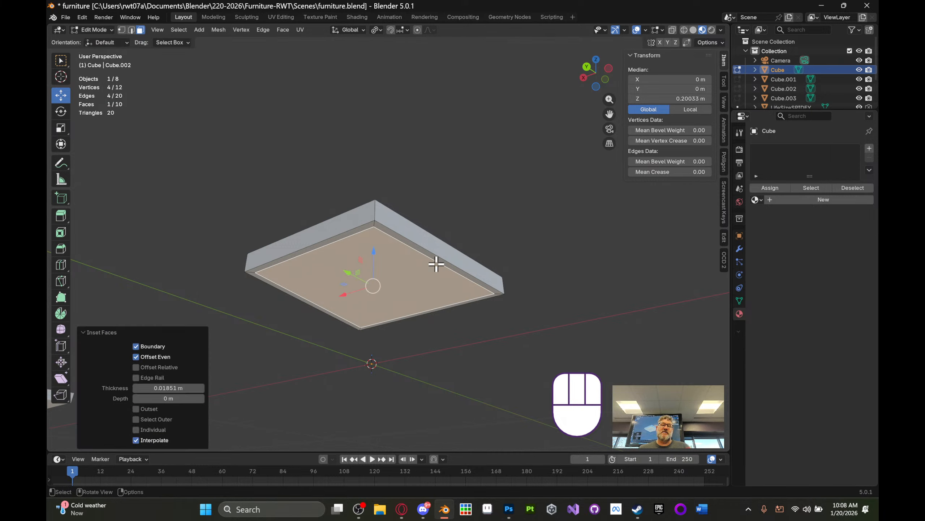
- Inset the slab's inner bottom face a second time by about 0.015 m
scroll(436, 264, up, 1)
scroll(436, 264, up, 1)
key(i)
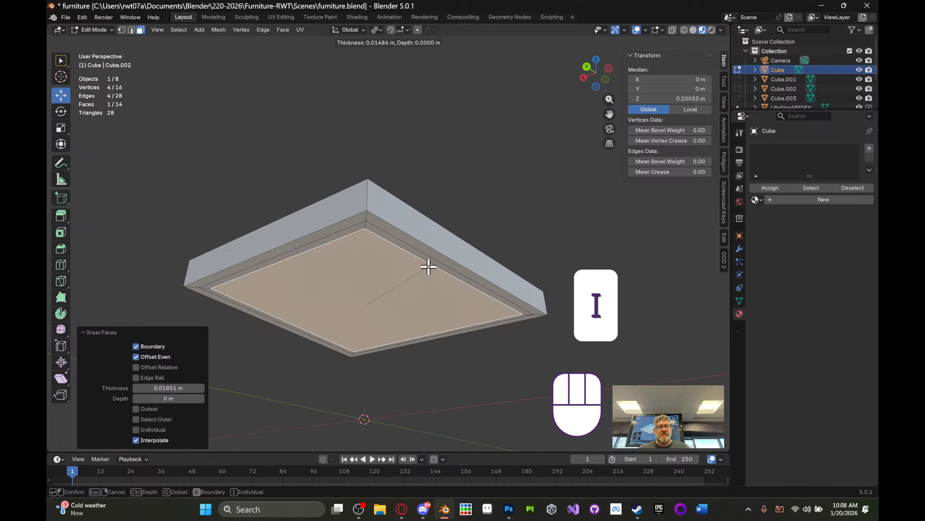
click(428, 266)
middle_drag(427, 265, 563, 169)
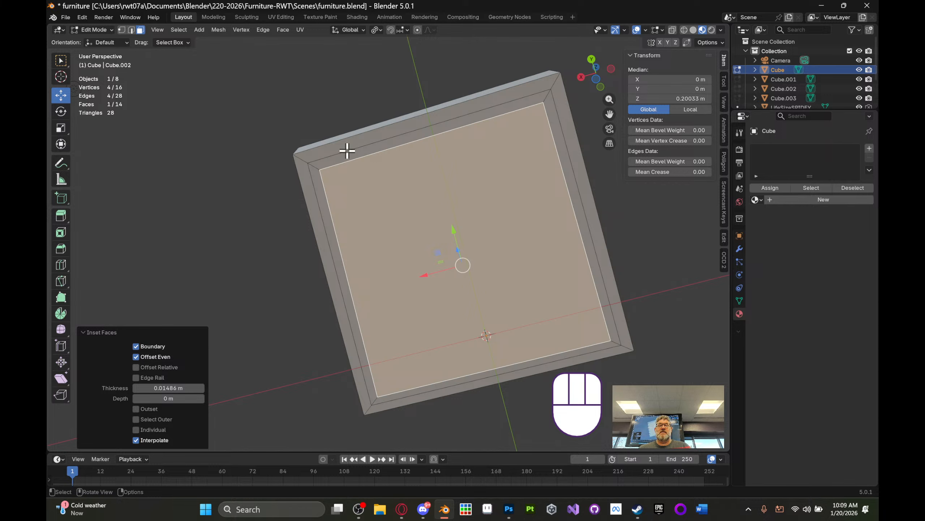
- Select the inner bottom face's two opposite edges on its X sides in edge mode and subdivide them
middle_drag(413, 143, 392, 164)
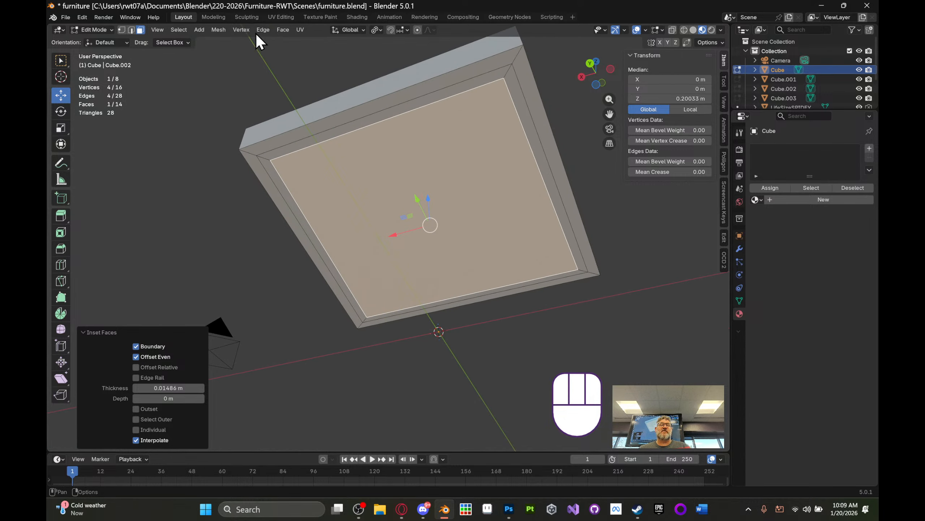
mouse_move(265, 30)
mouse_down()
mouse_move(330, 185)
mouse_move(254, 36)
mouse_up()
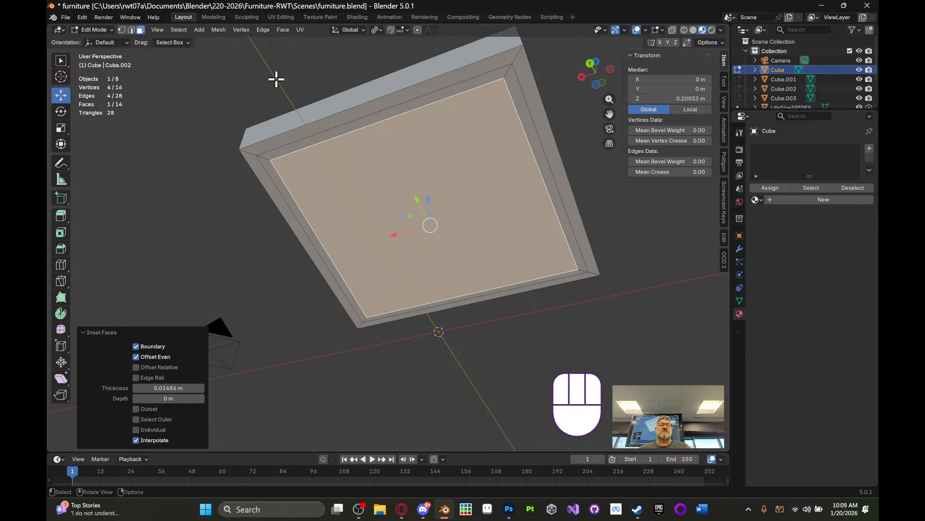
key(2)
click(300, 209)
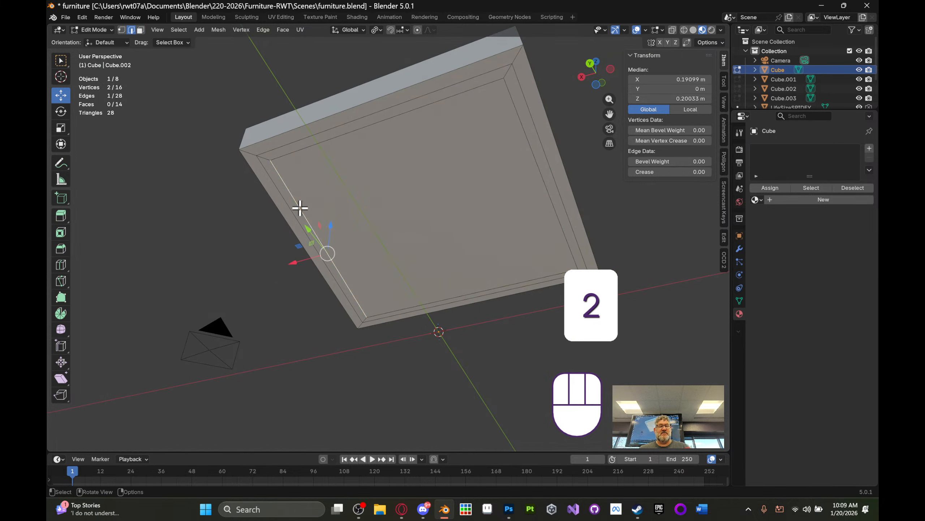
shift+click(531, 146)
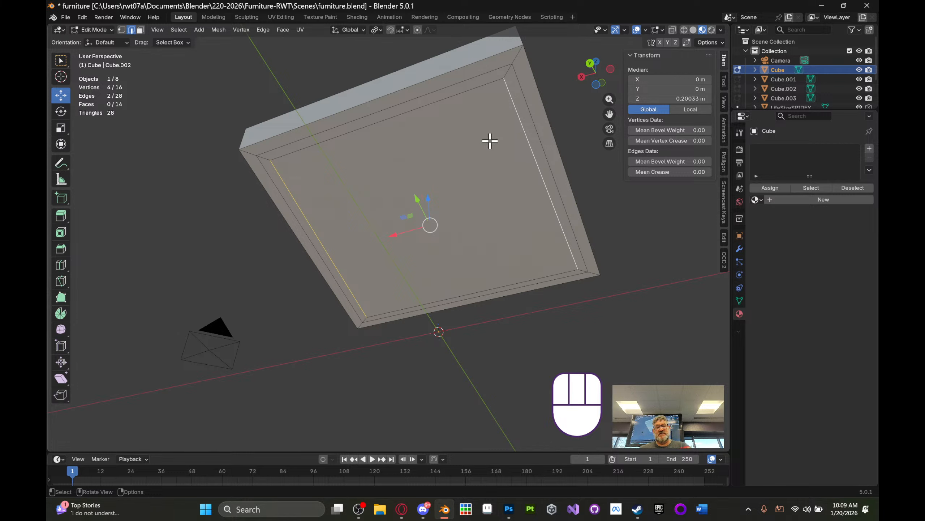
click(282, 30)
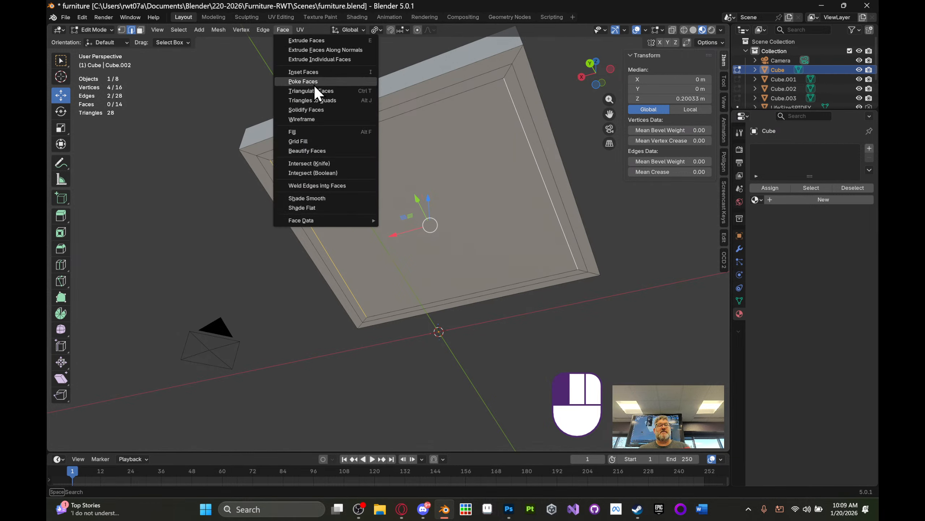
click(283, 30)
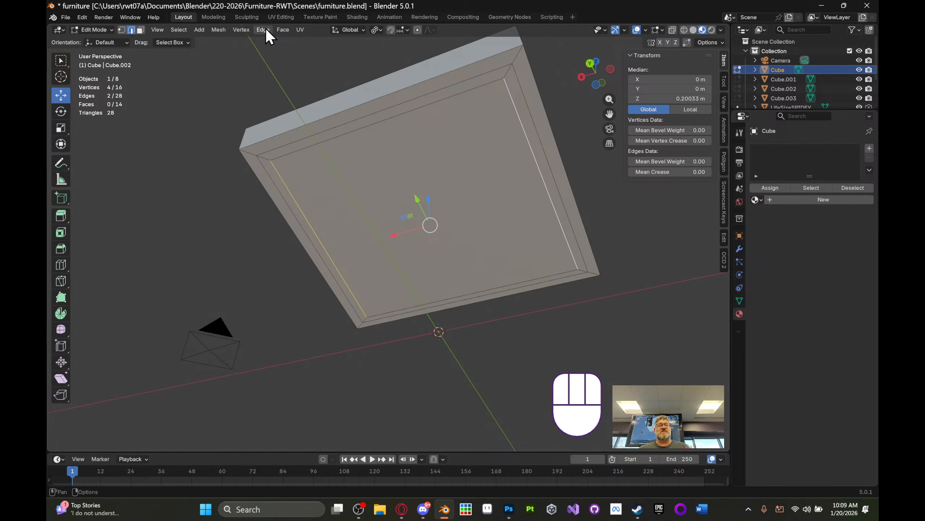
click(266, 29)
click(288, 78)
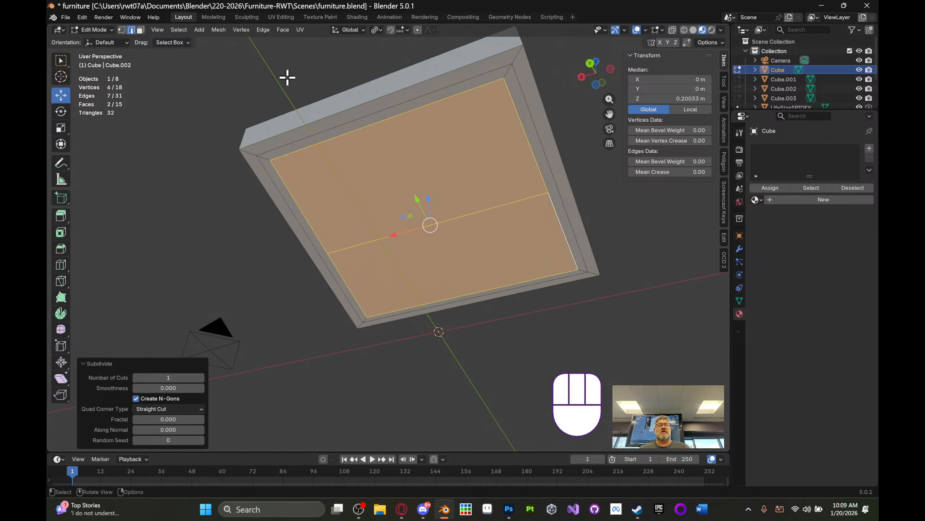
- Set the number of cuts across the inner bottom face to 10
click(201, 376)
middle_drag(438, 185, 427, 143)
scroll(473, 270, down, 5)
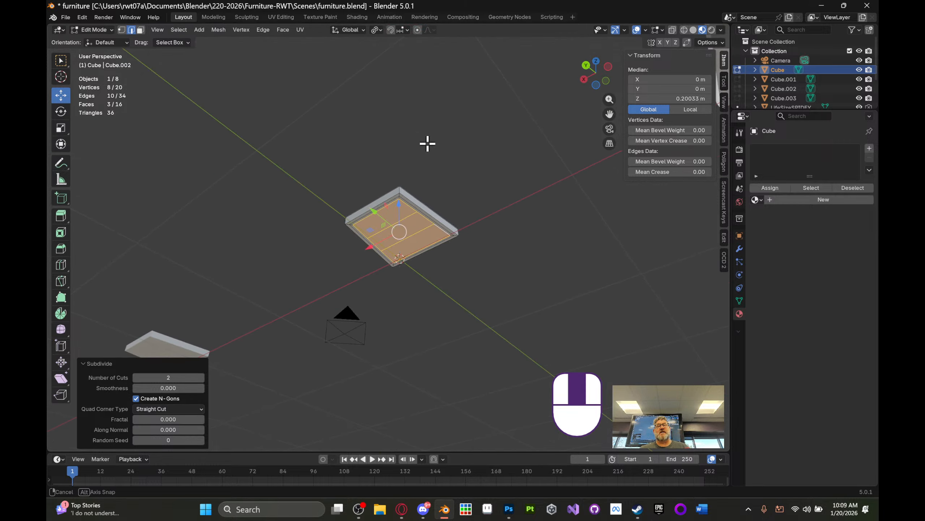
scroll(434, 174, up, 5)
scroll(436, 198, up, 2)
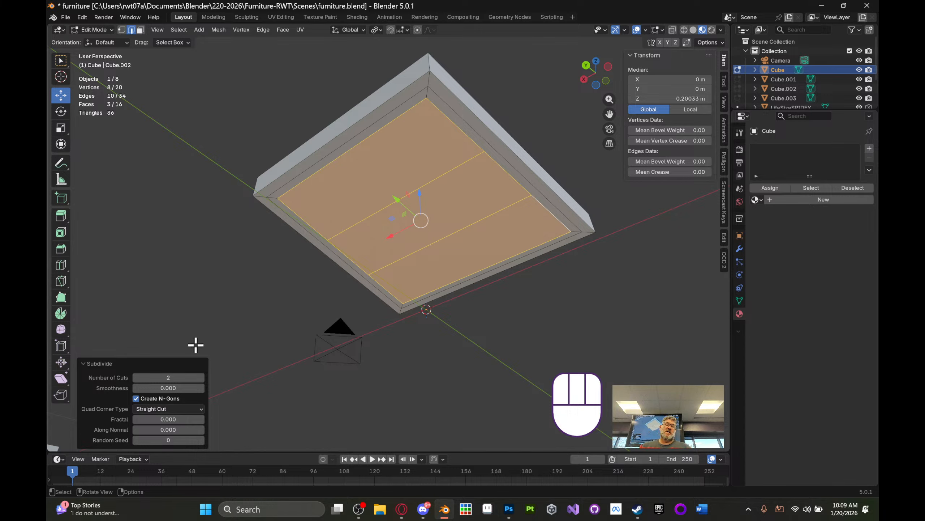
click(201, 377)
click(200, 377)
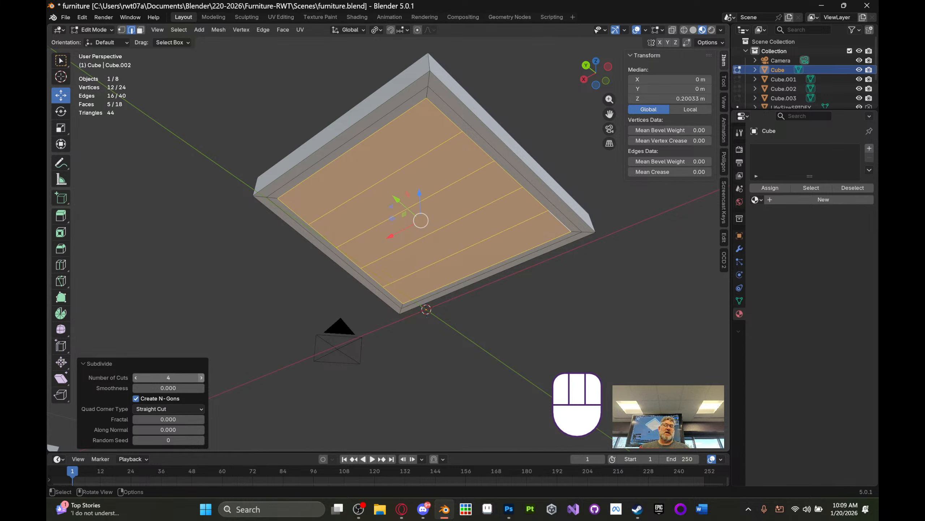
click(199, 375)
click(200, 376)
click(199, 375)
click(199, 376)
click(199, 376)
click(200, 376)
click(200, 376)
middle_drag(386, 239, 339, 107)
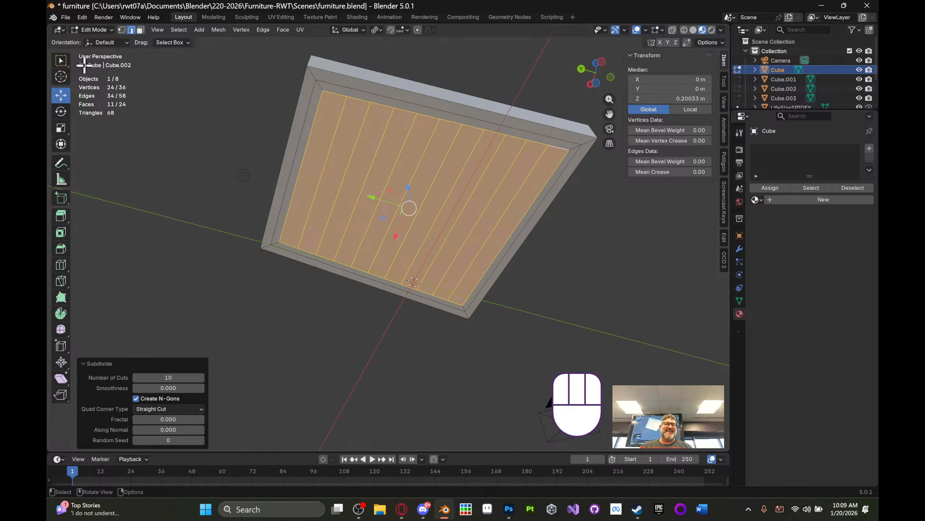
- Dissolve the eight middle dividing edges of the bottom face, keeping only the outermost cut at each Y end
click(66, 67)
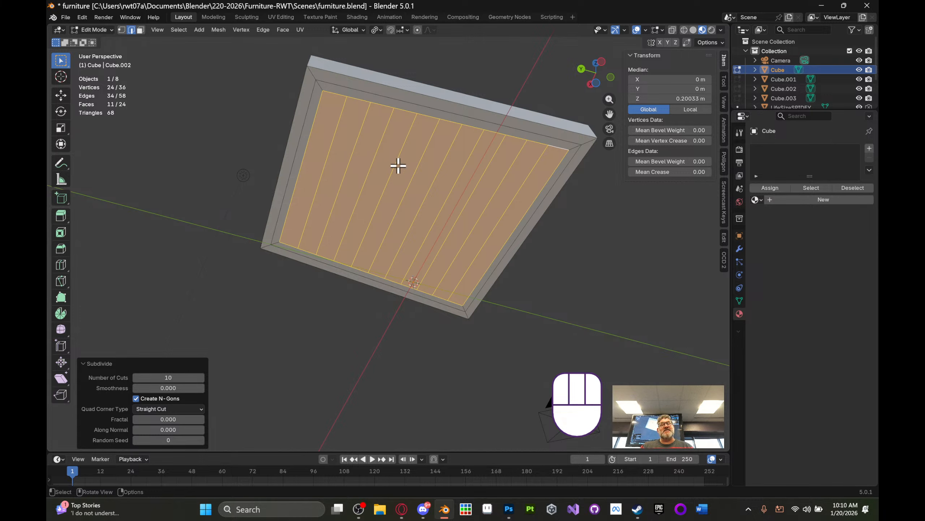
middle_drag(399, 166, 370, 146)
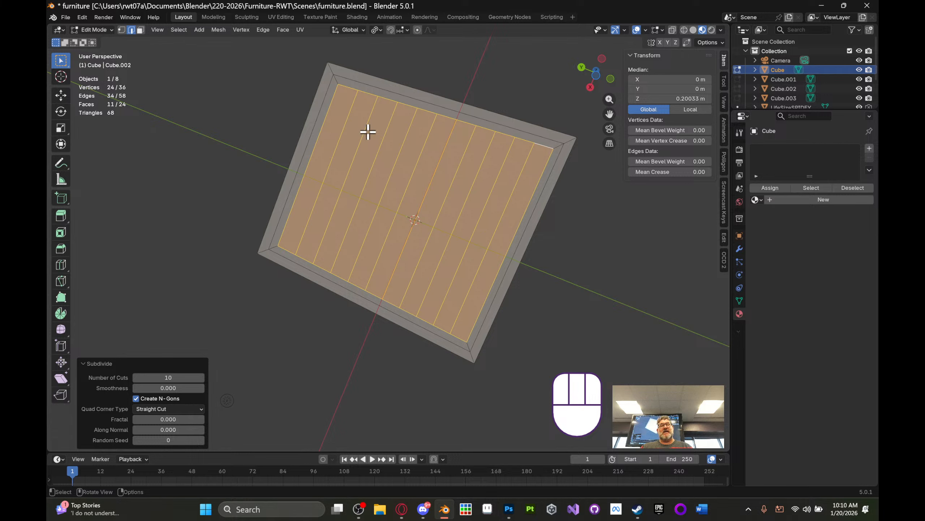
click(366, 129)
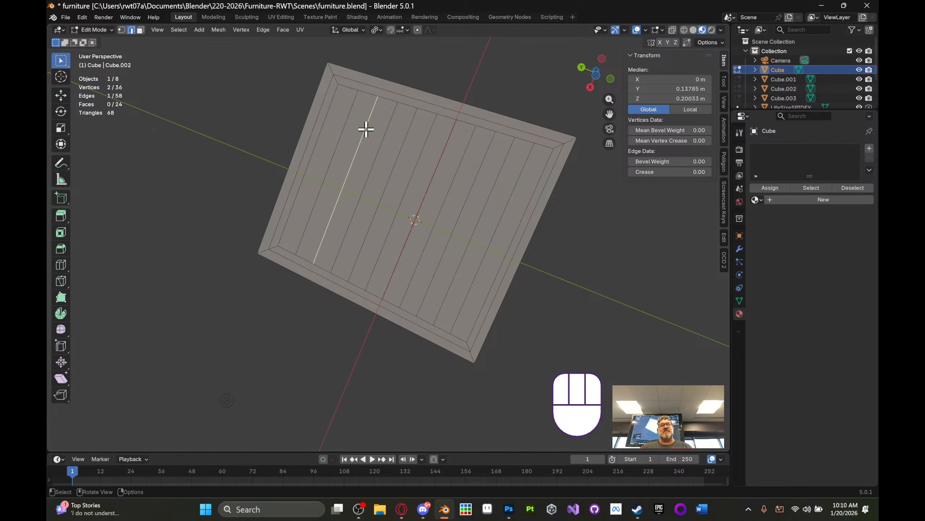
shift+click(386, 128)
shift+click(405, 137)
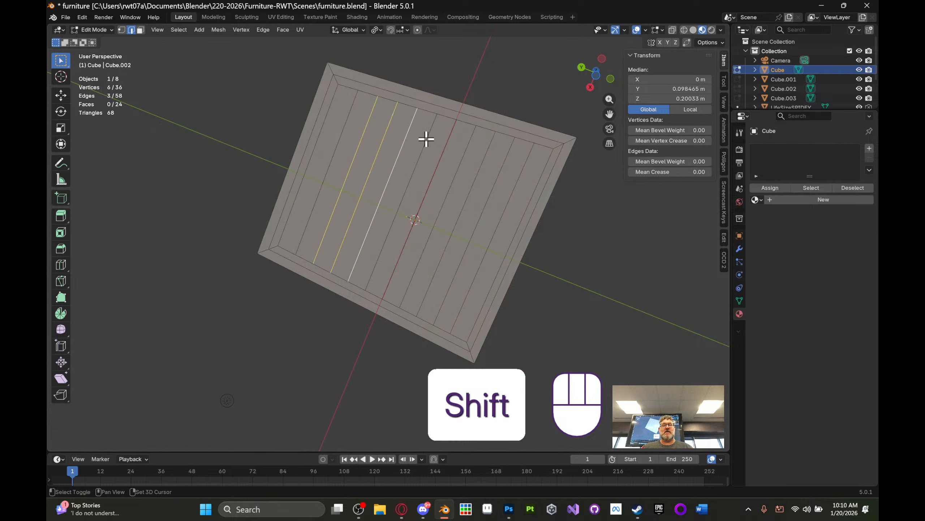
shift+click(426, 139)
shift+click(452, 147)
shift+click(467, 151)
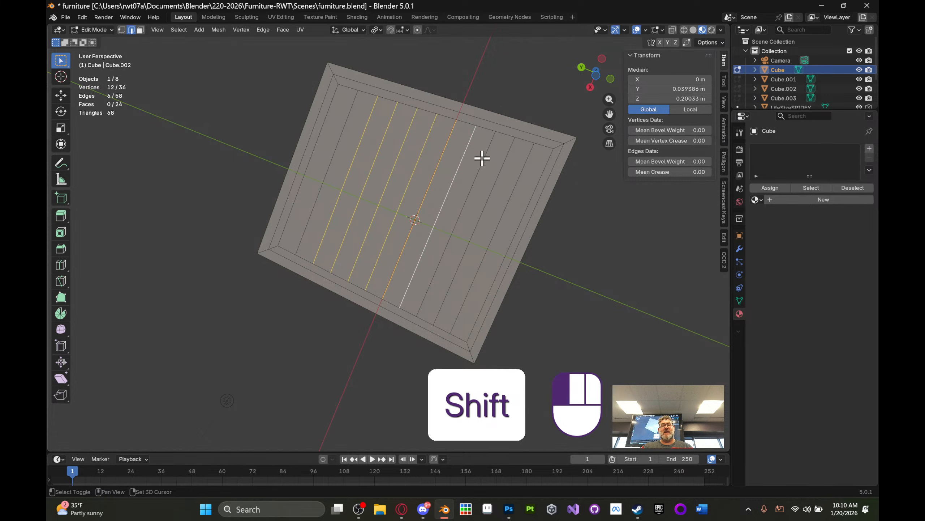
shift+click(488, 157)
shift+click(502, 162)
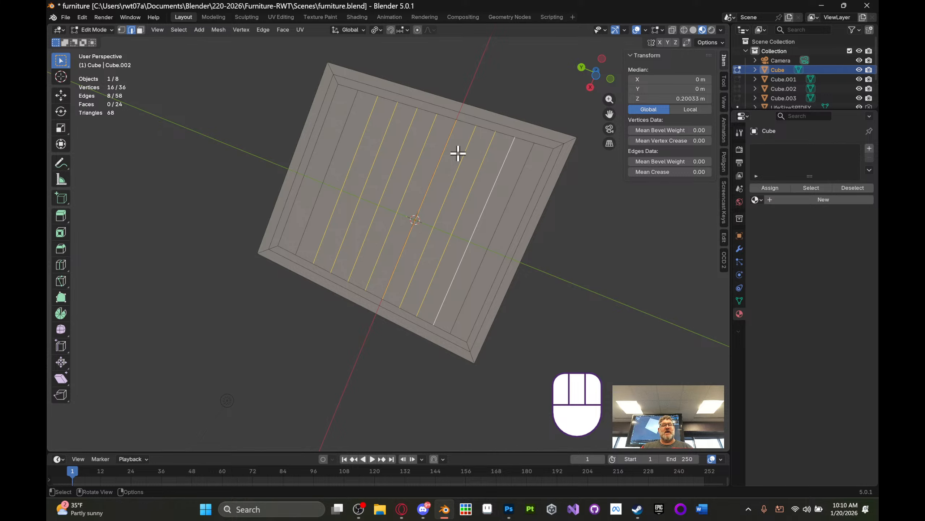
middle_drag(457, 153, 457, 177)
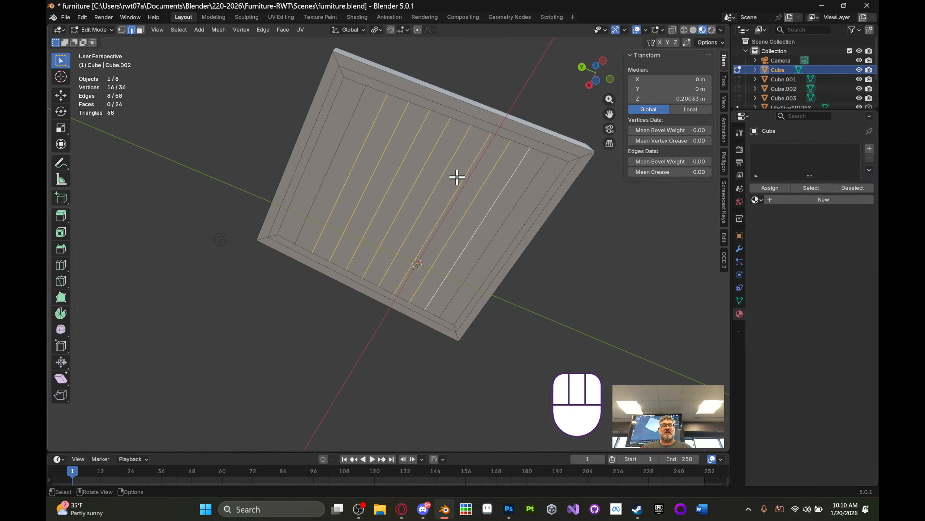
key(x)
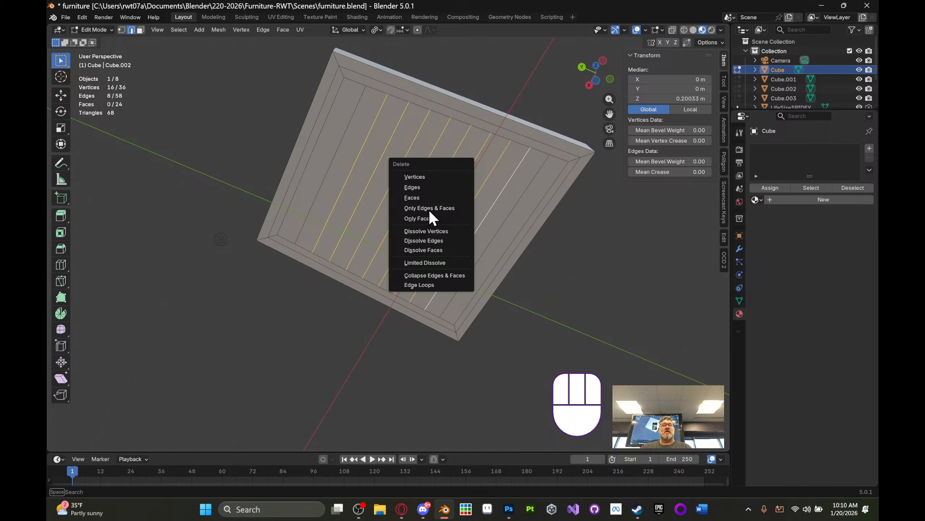
click(438, 242)
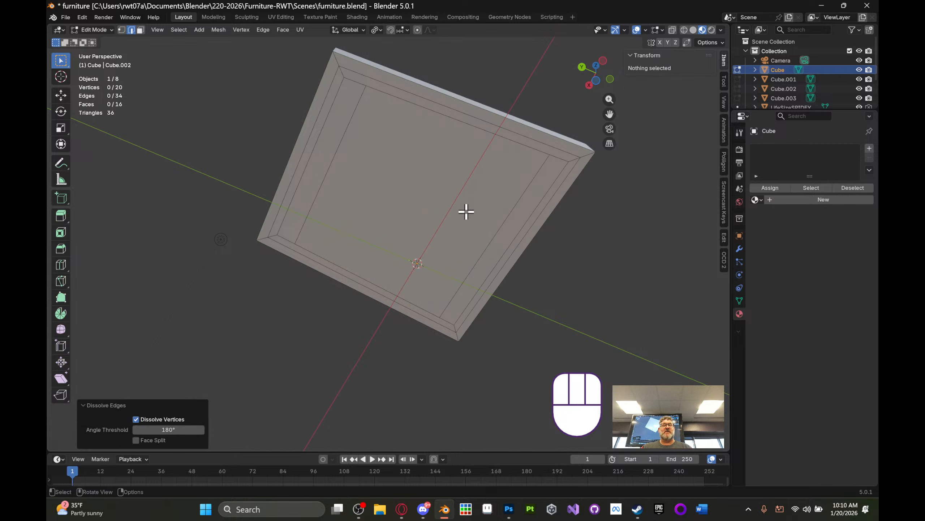
middle_drag(466, 212, 344, 147)
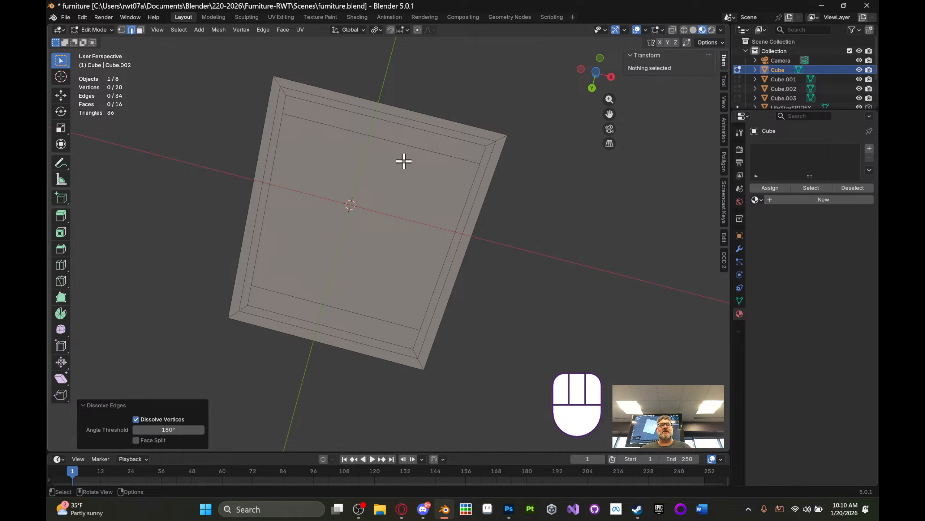
click(411, 129)
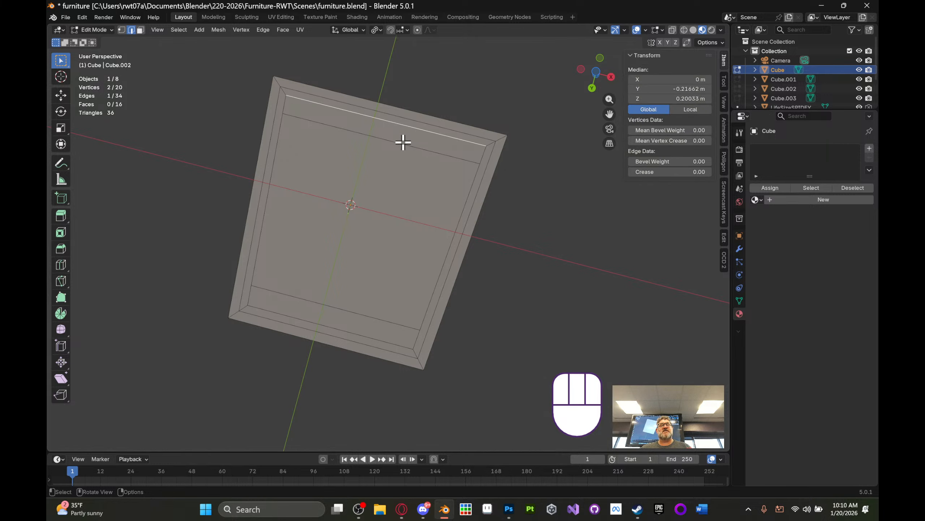
ctrl+click(404, 142)
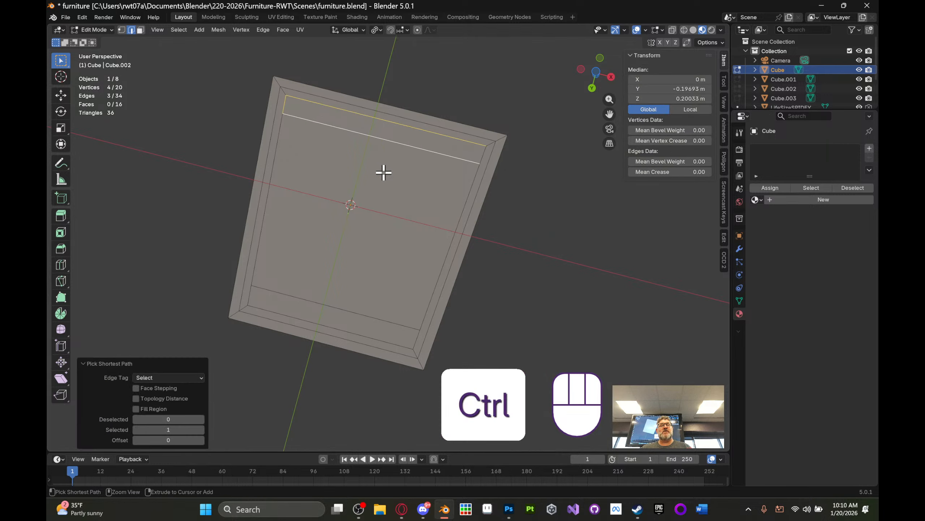
click(405, 125)
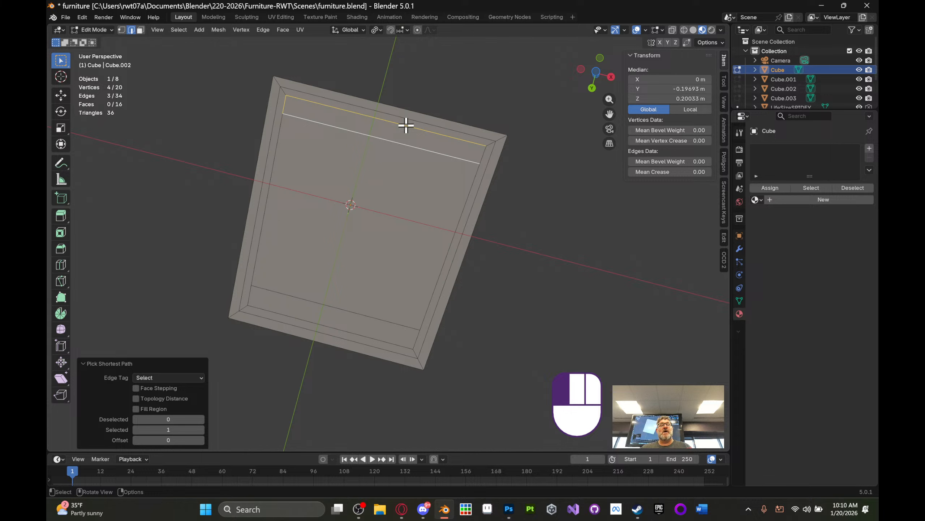
shift+click(394, 141)
shift+click(459, 222)
shift+click(314, 301)
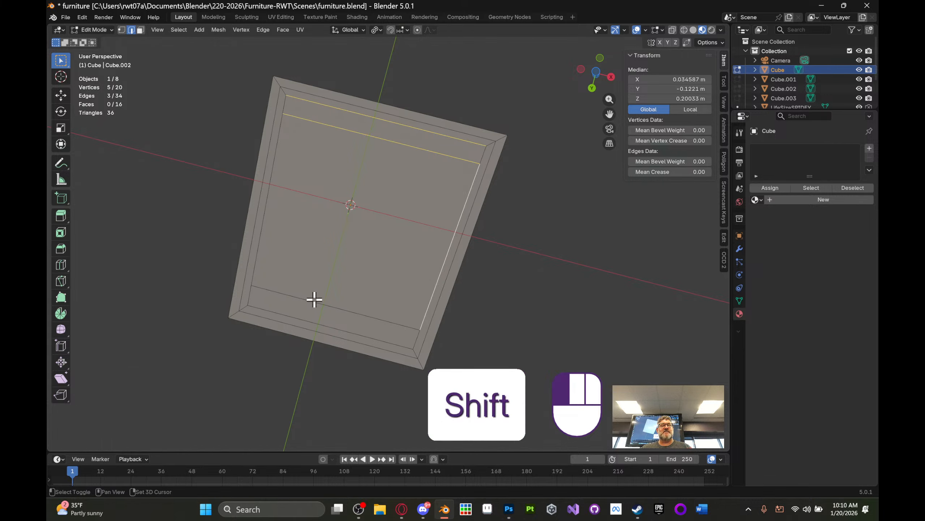
shift+click(296, 317)
shift+click(257, 217)
shift+click(268, 115)
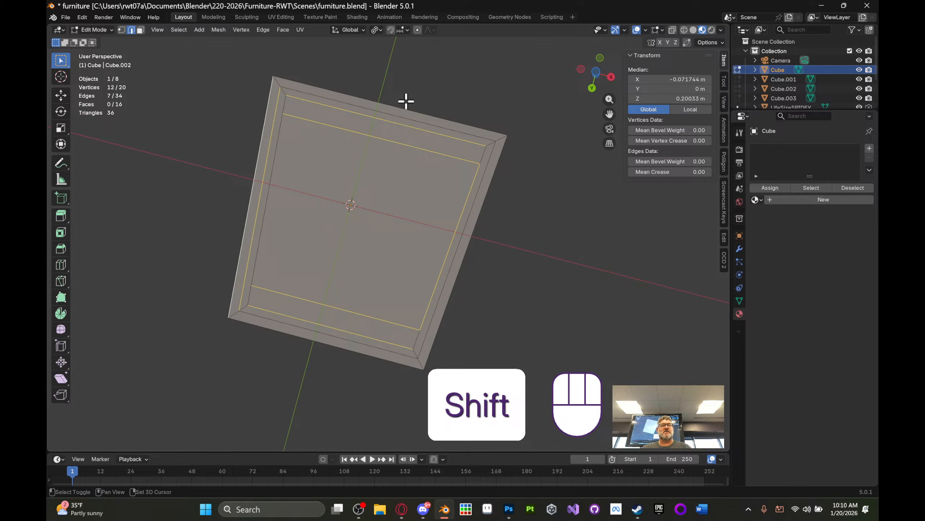
click(369, 116)
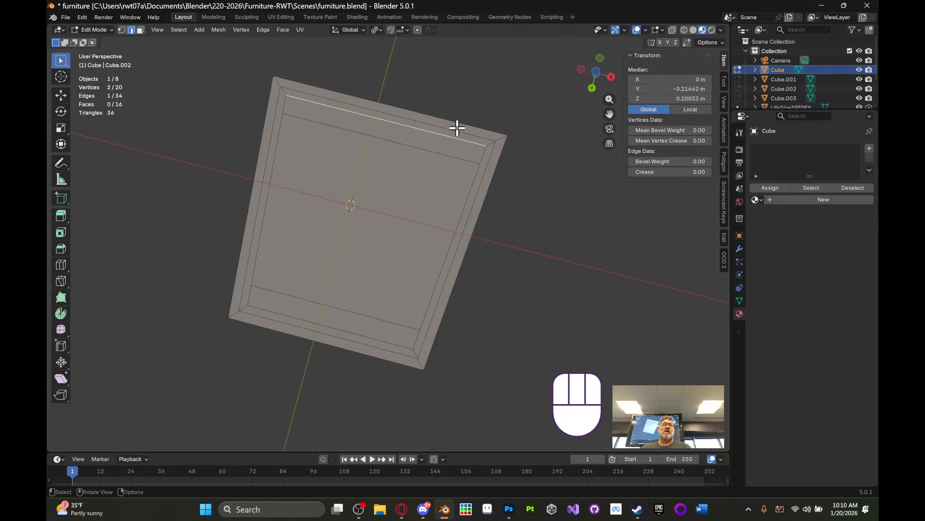
ctrl+click(289, 315)
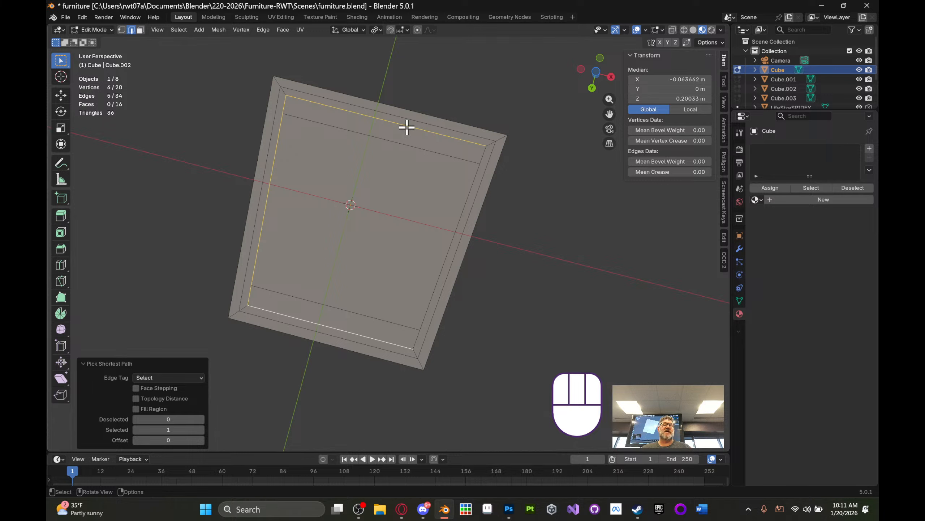
- Select the four edges running along X inside the bottom frame, two at each Y end, and subdivide them
click(378, 120)
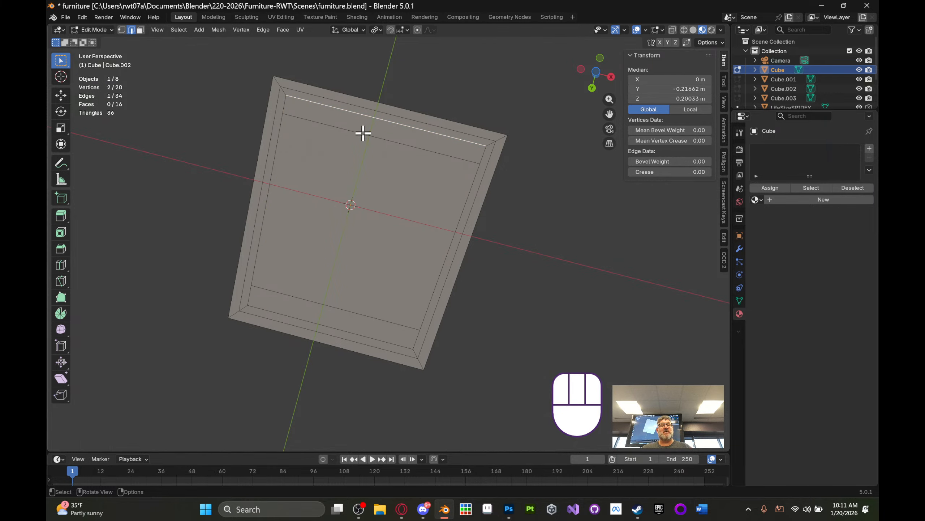
shift+click(363, 133)
shift+click(315, 304)
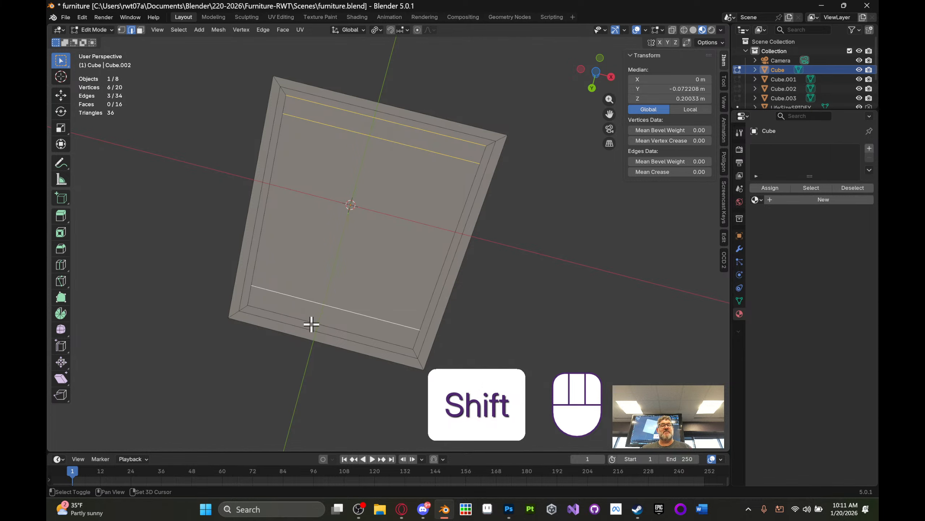
shift+click(311, 322)
middle_drag(349, 244, 384, 242)
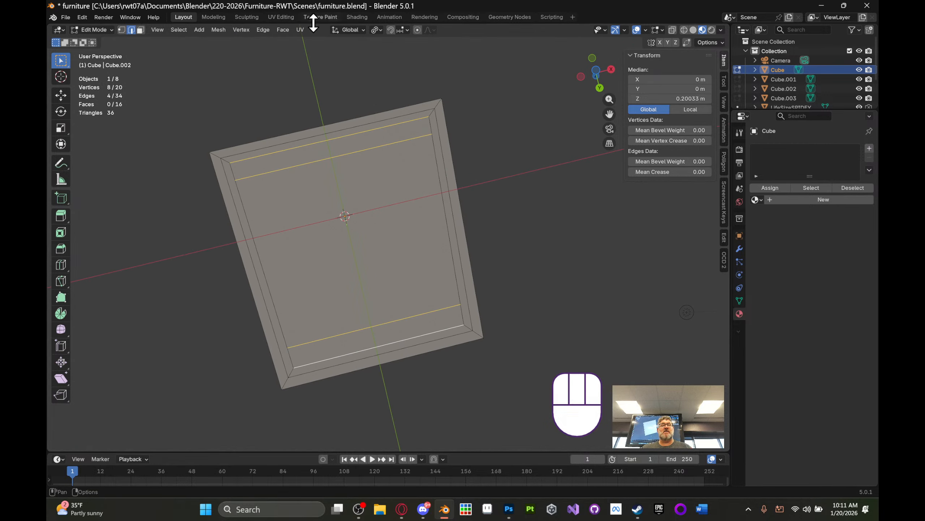
click(265, 31)
click(288, 83)
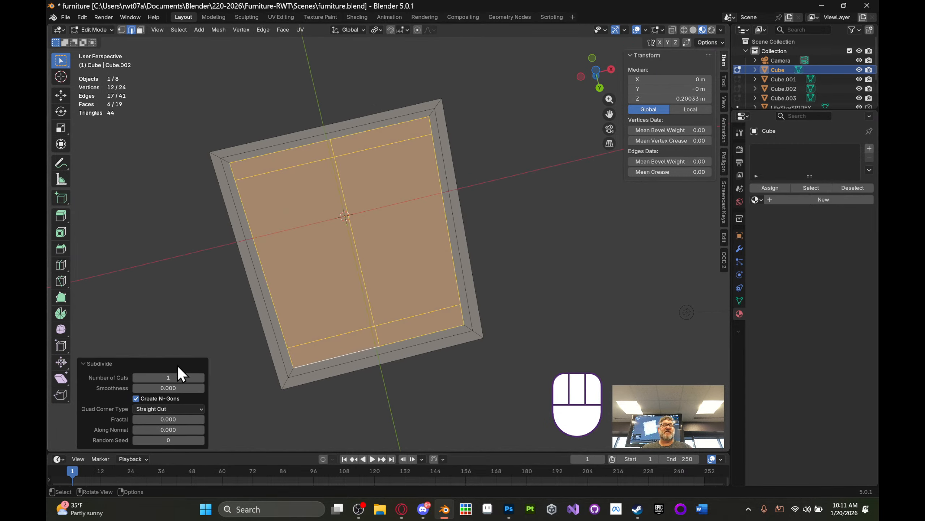
- Set the number of cuts for the lengthwise subdivision of the bottom face to 10
click(201, 378)
click(202, 378)
click(201, 378)
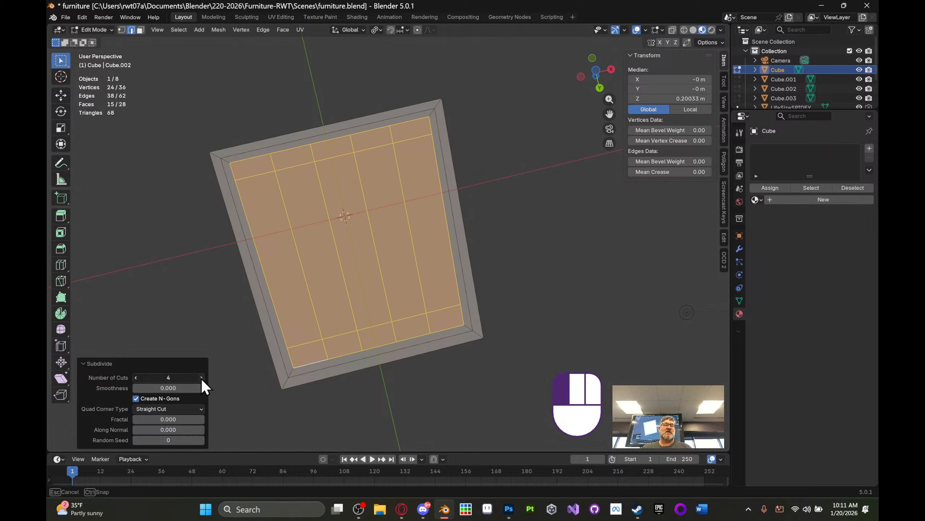
click(201, 378)
click(201, 377)
click(202, 378)
click(202, 378)
click(201, 378)
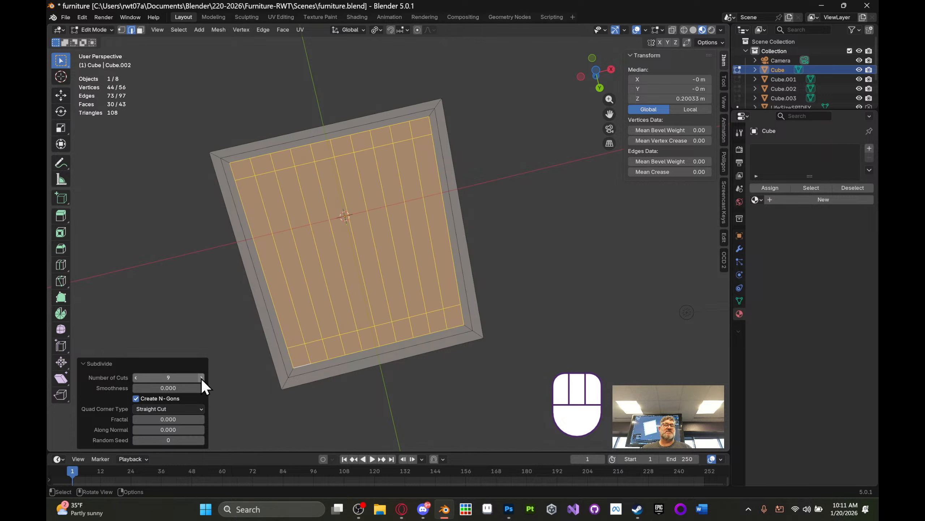
click(202, 378)
middle_drag(432, 132, 308, 194)
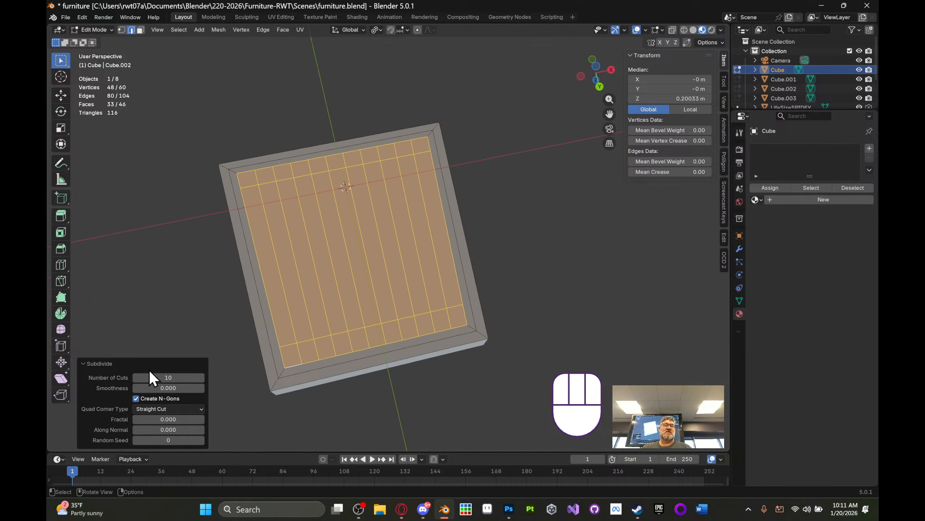
- Reduce the number of cuts for the lengthwise subdivision of the bottom face to 9
click(137, 377)
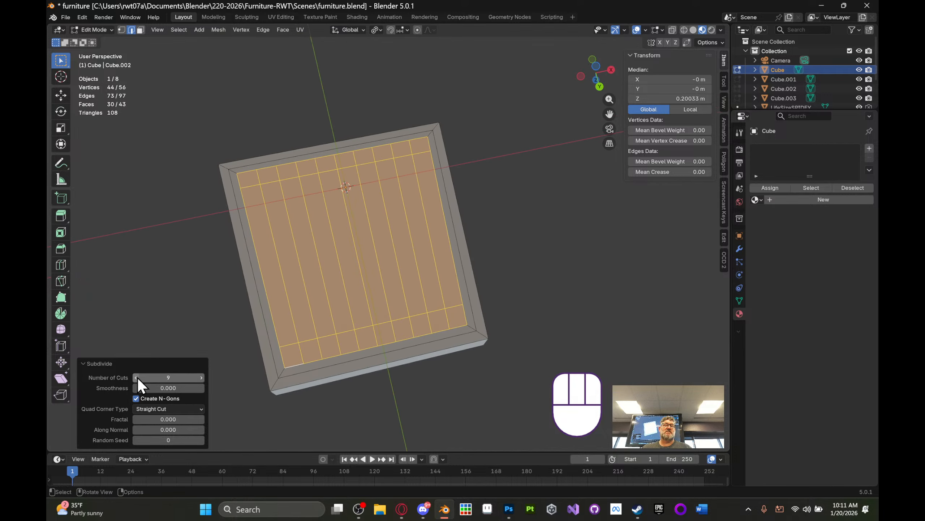
middle_drag(425, 183, 413, 200)
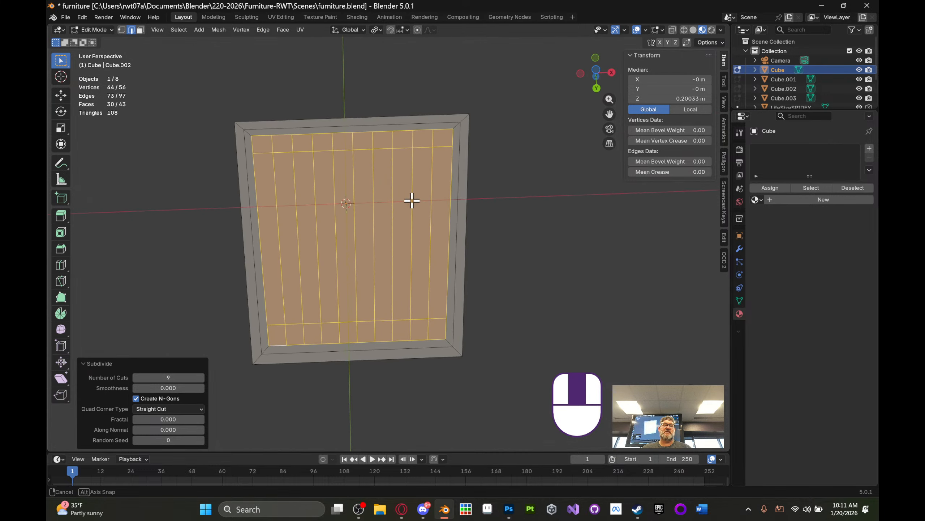
click(292, 177)
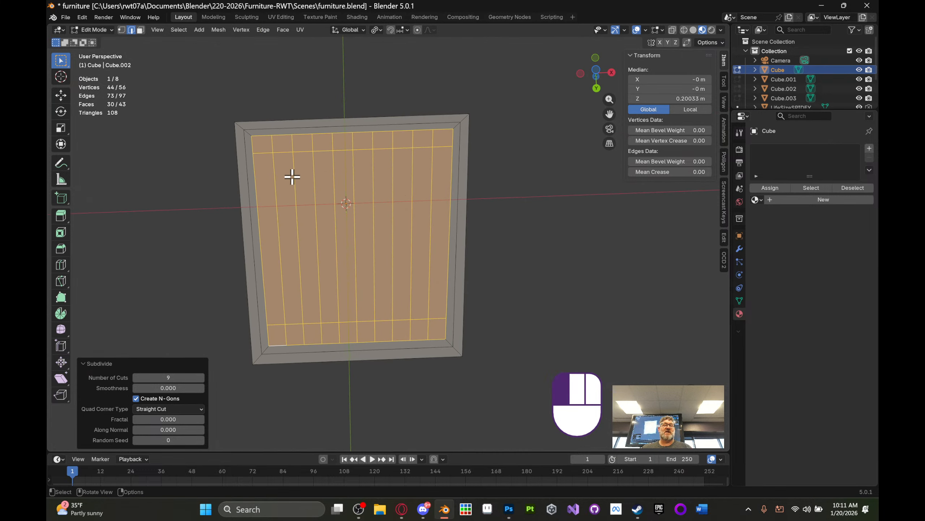
- Dissolve the seven middle lengthwise edge loops on the bottom face, keeping only the outermost loop at each X side
alt+click(296, 228)
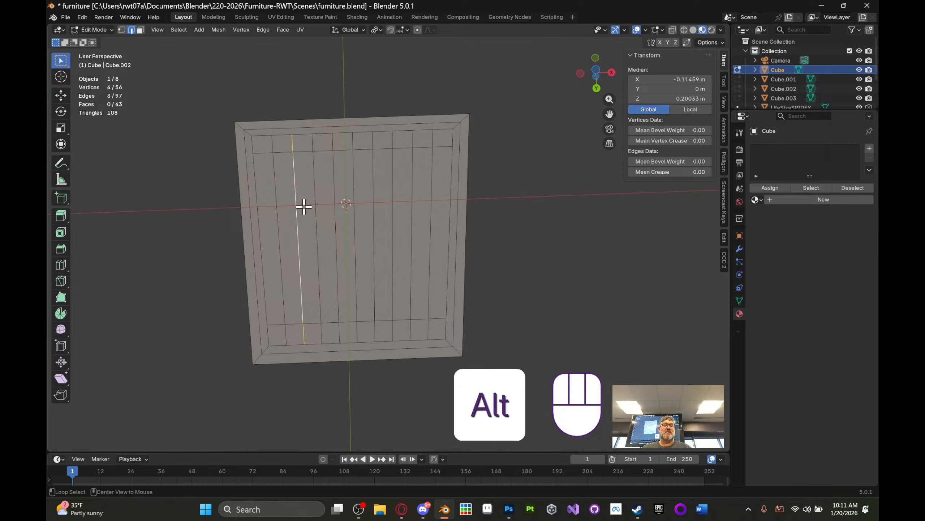
alt+shift+click(322, 229)
alt+shift+click(341, 233)
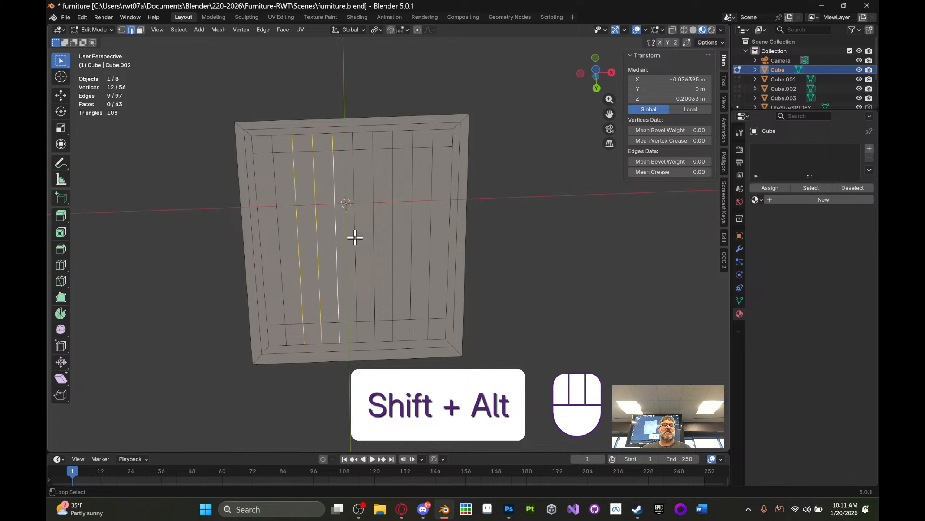
alt+shift+click(356, 237)
alt+shift+click(374, 237)
alt+shift+click(393, 235)
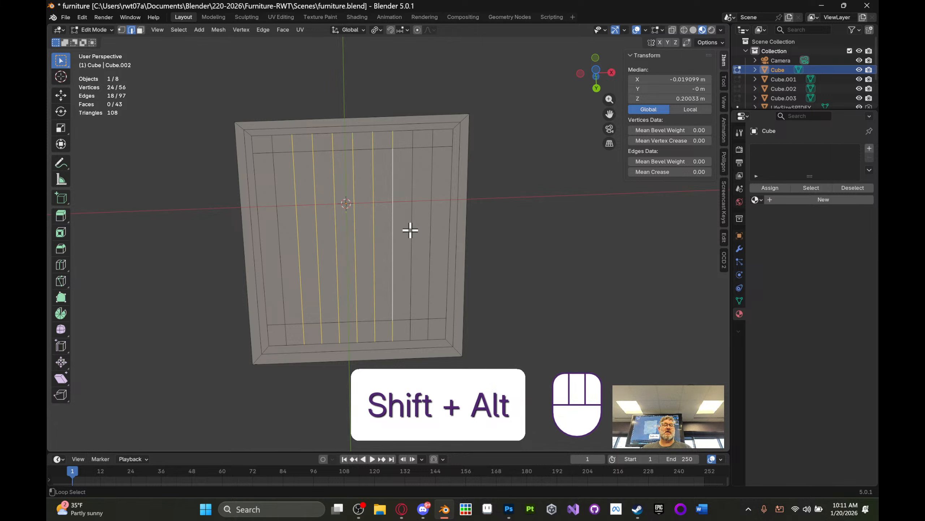
alt+shift+click(410, 229)
middle_drag(405, 219, 468, 254)
key(x)
click(401, 235)
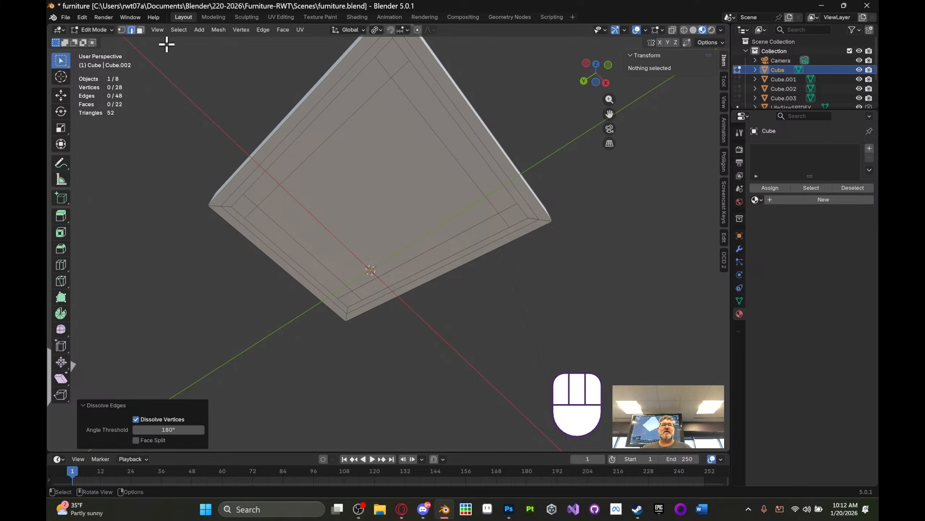
- Extrude the four narrow border faces and four corner squares of the underside downward together to about Z 0.166 m
click(141, 29)
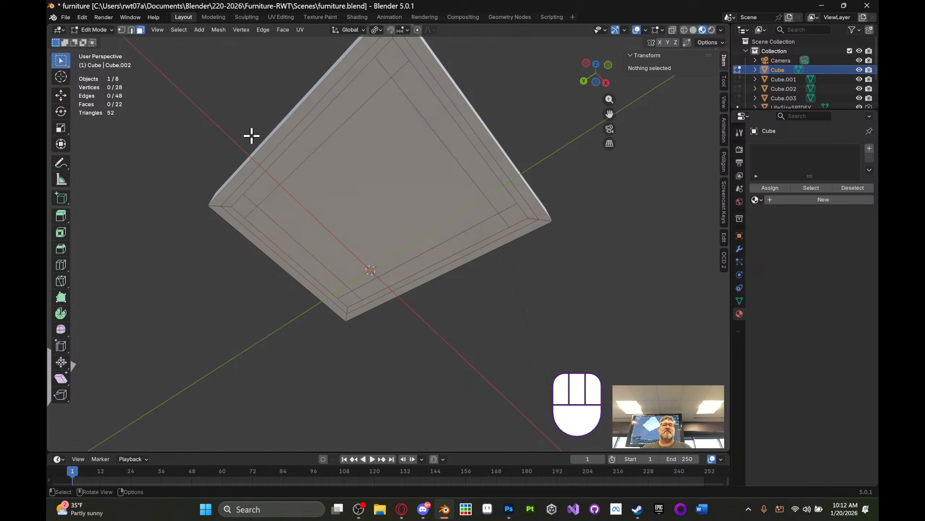
click(235, 212)
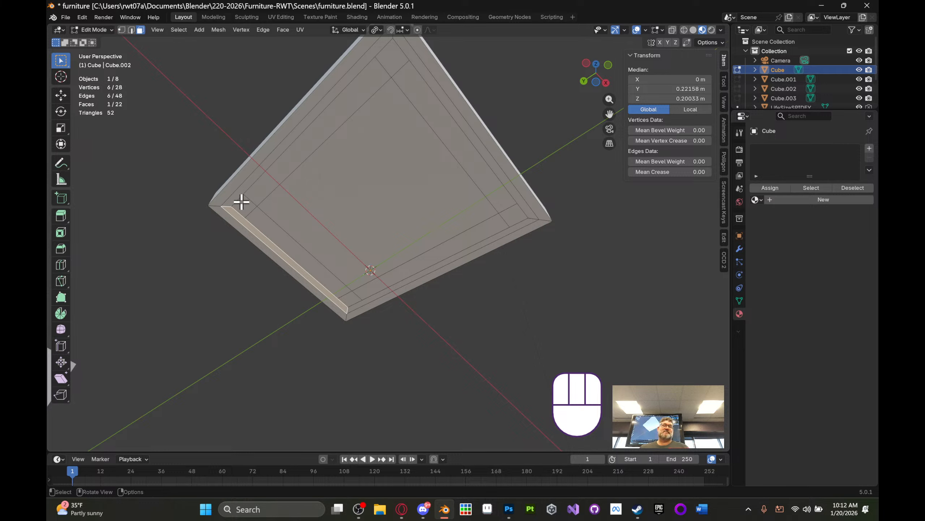
shift+click(249, 178)
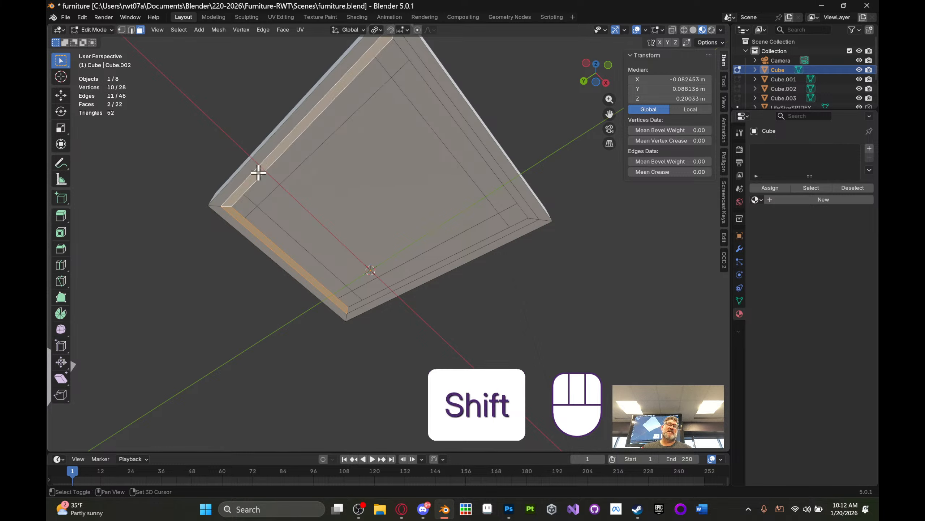
shift+click(427, 77)
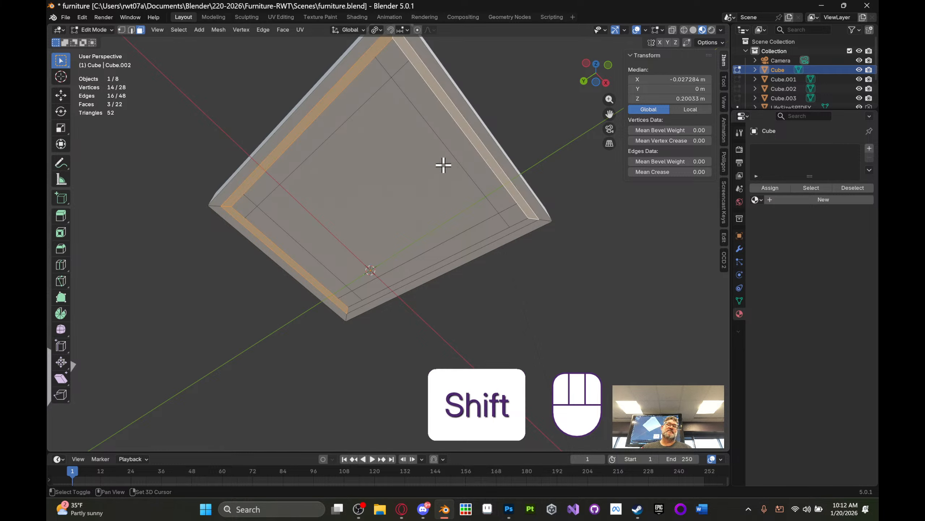
shift+click(518, 225)
shift+click(516, 217)
shift+click(395, 55)
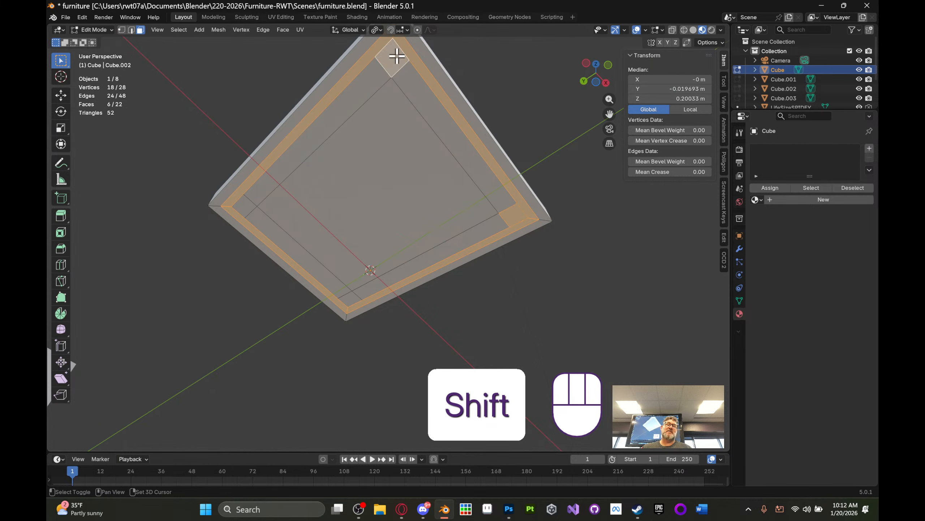
shift+click(246, 213)
shift+click(354, 303)
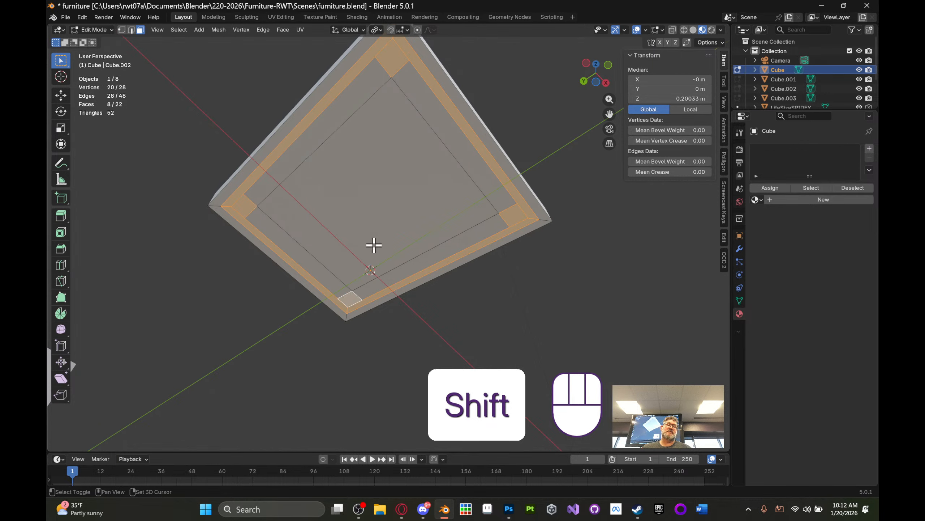
middle_drag(372, 244, 433, 203)
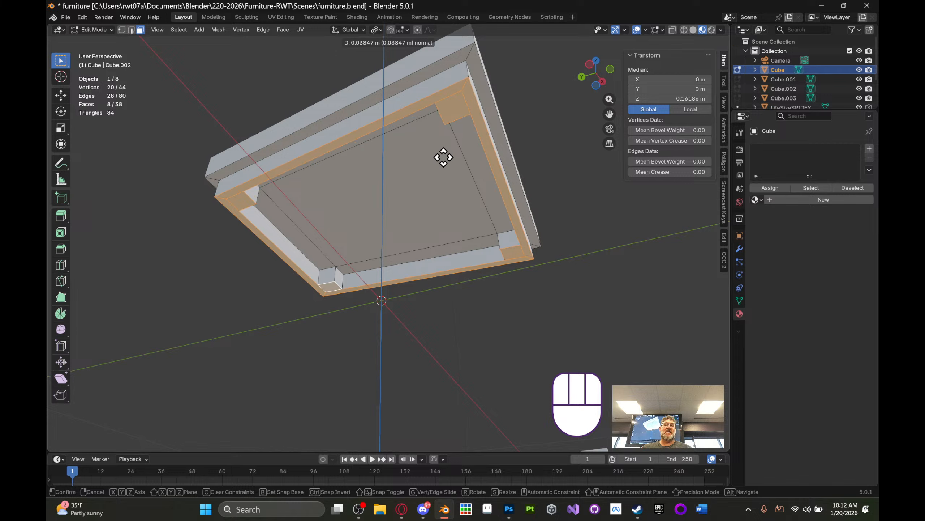
click(444, 159)
- Extrude the four corner squares on the underside downward about 0.188 m to form the legs
middle_drag(447, 155, 411, 196)
click(308, 274)
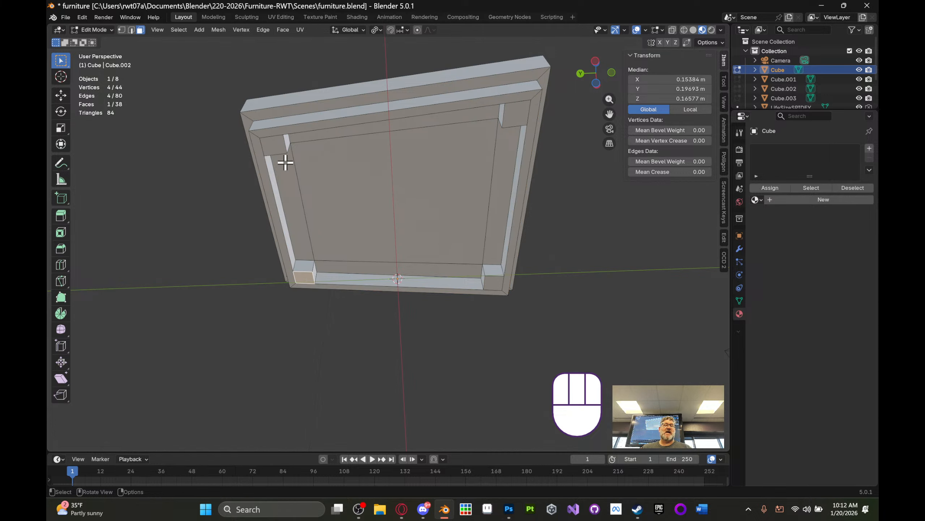
shift+click(278, 148)
shift+click(512, 117)
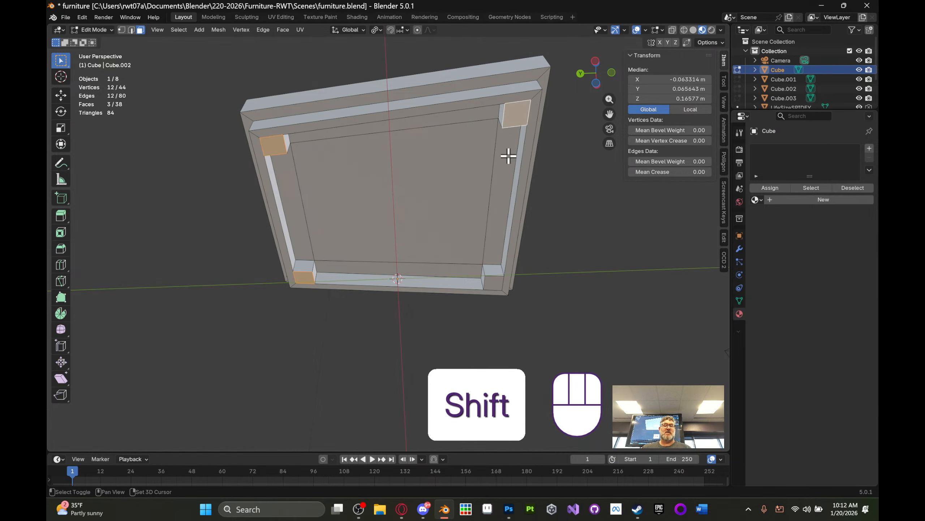
shift+click(492, 285)
mouse_move(492, 244)
middle_down()
mouse_move(480, 279)
mouse_move(487, 247)
middle_up()
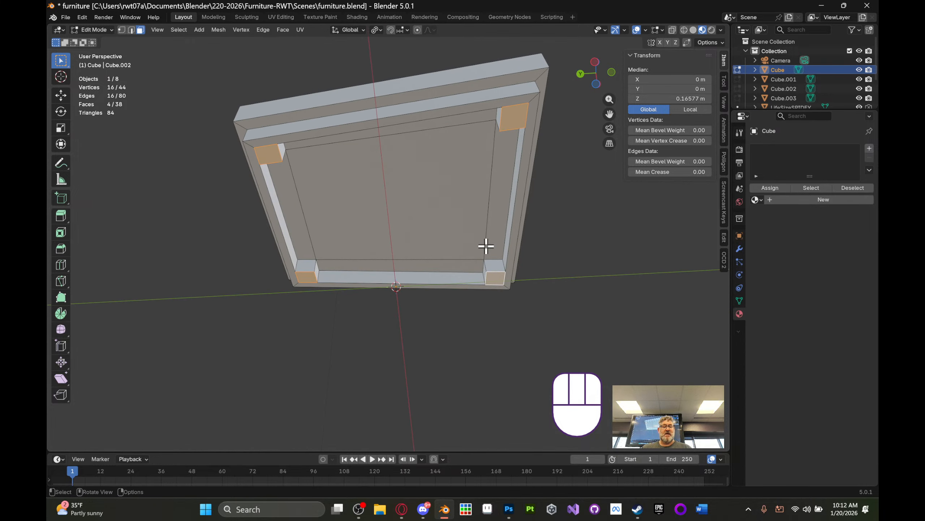
key(e)
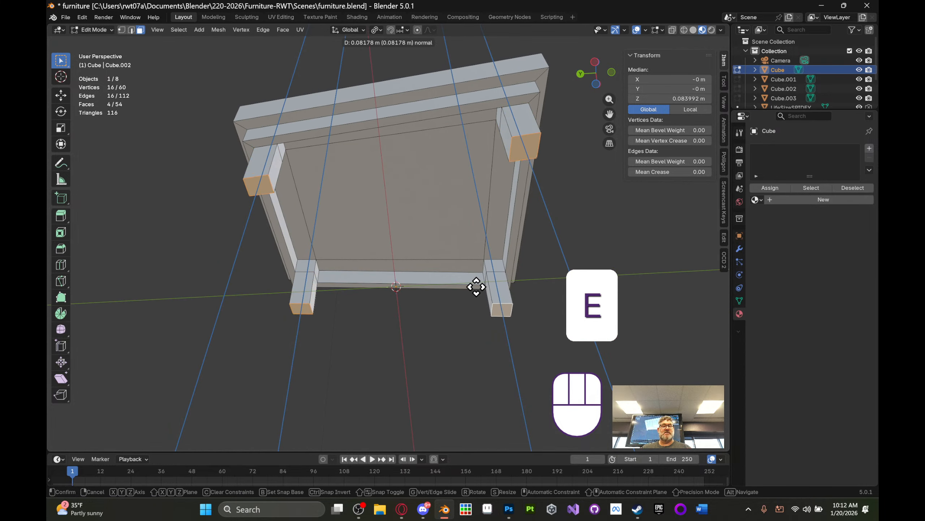
click(474, 325)
- Set the median Z of the four leg bottom faces to 0 m
middle_drag(475, 326, 552, 151)
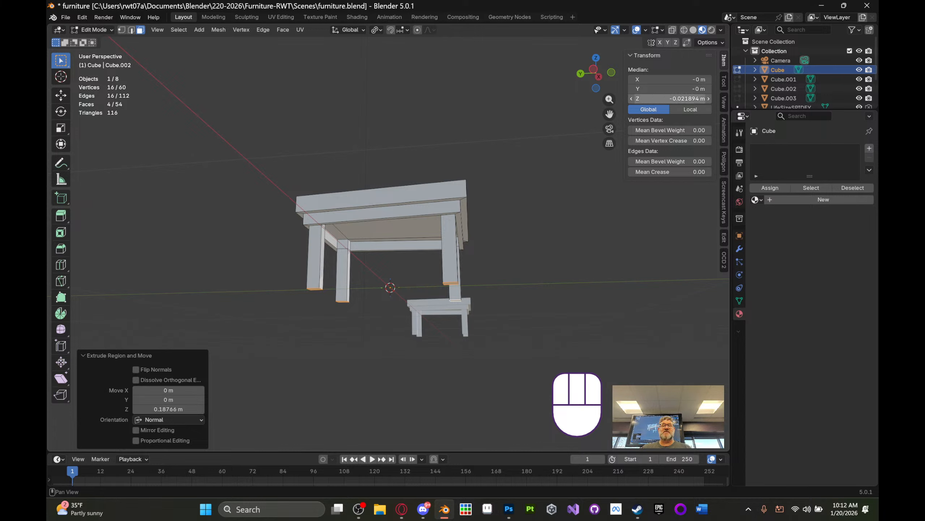
click(669, 98)
text(0)
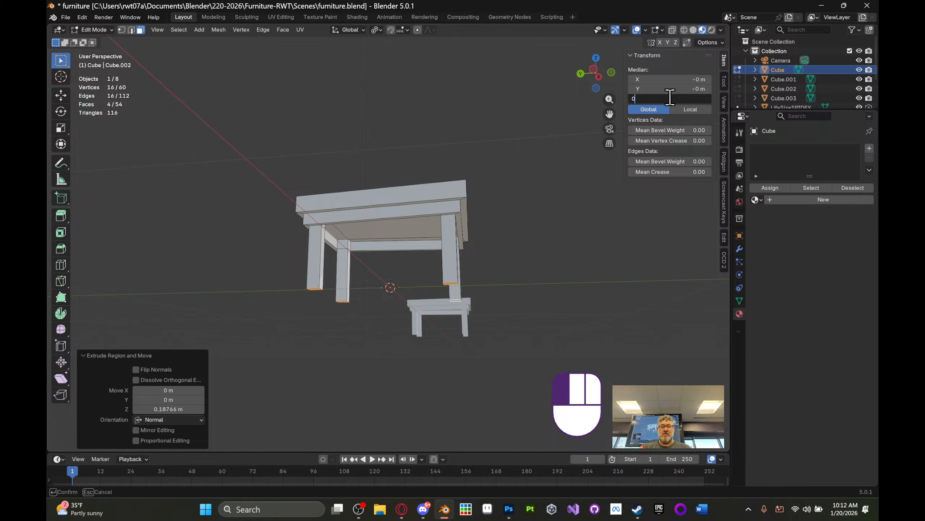
key(Return)
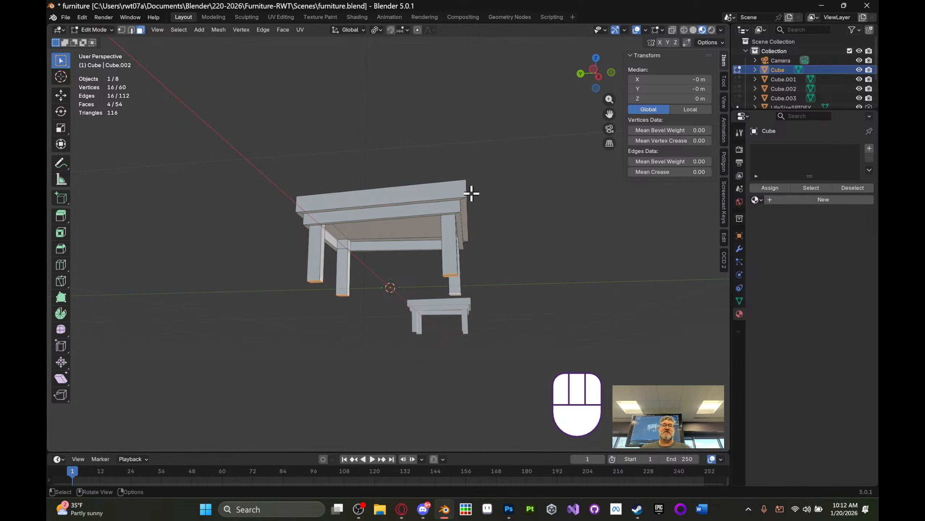
- Temporarily show the hidden Table object to compare its size with the small tables and the life-size figure
middle_drag(471, 192, 397, 216)
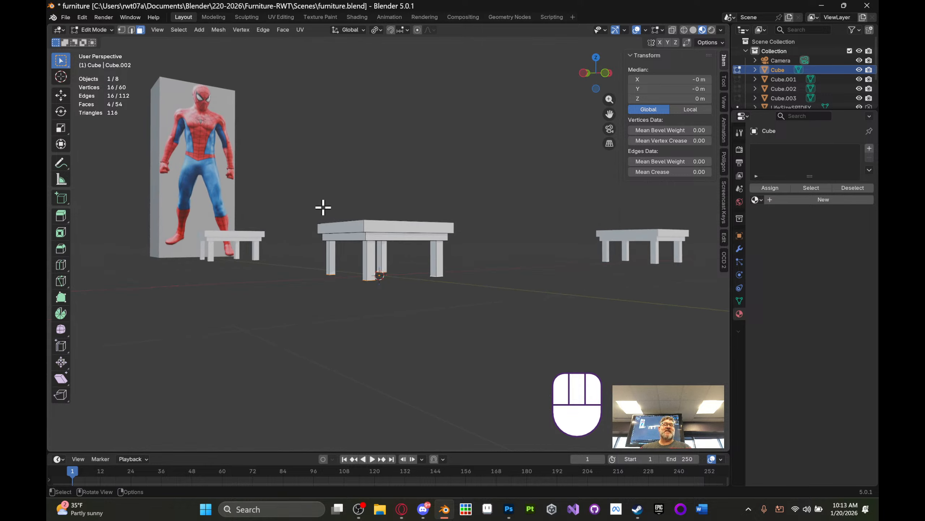
shift+middle_drag(326, 208, 485, 252)
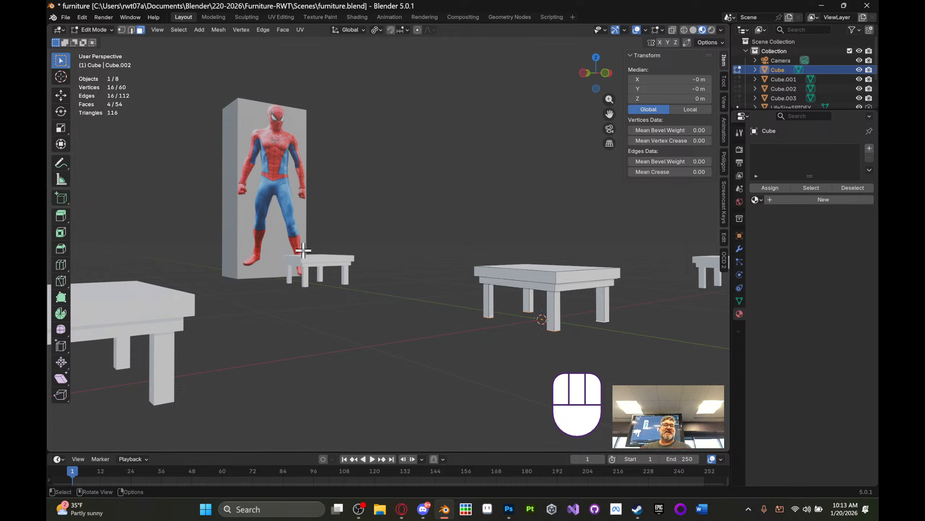
shift+middle_drag(423, 280, 280, 255)
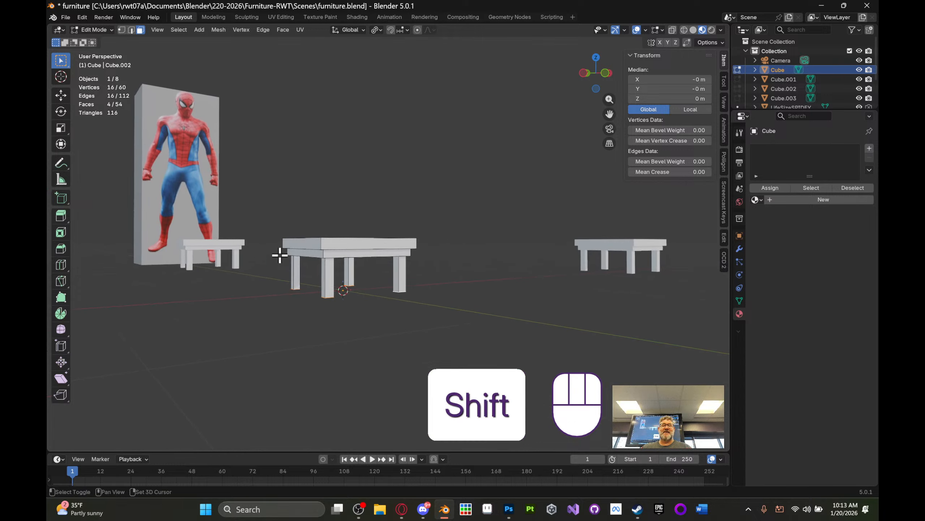
scroll(370, 242, down, 2)
middle_drag(374, 243, 409, 272)
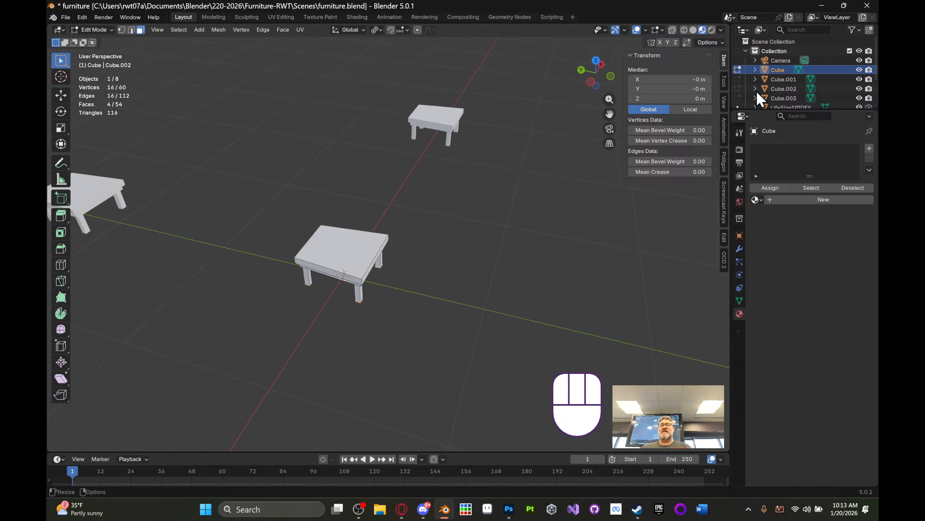
scroll(826, 86, down, 2)
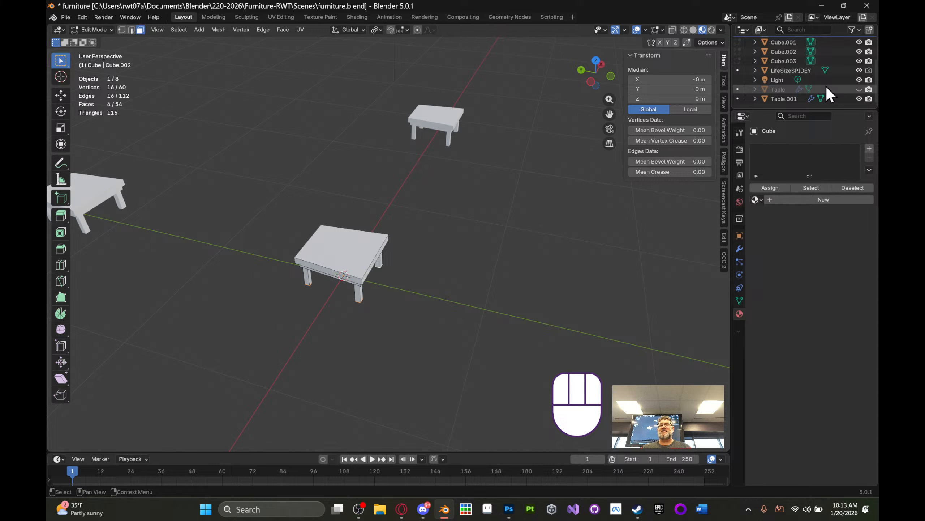
click(858, 89)
middle_drag(503, 248, 473, 248)
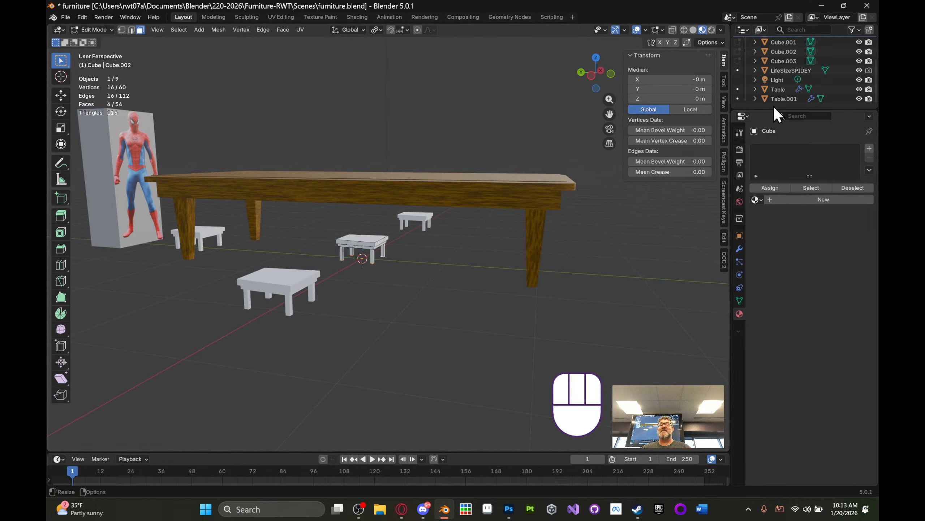
click(859, 89)
- Clear the face selection and examine the small table and its linked duplicates from below and from the side
middle_drag(565, 238, 535, 228)
scroll(355, 189, up, 4)
shift+middle_drag(355, 189, 411, 174)
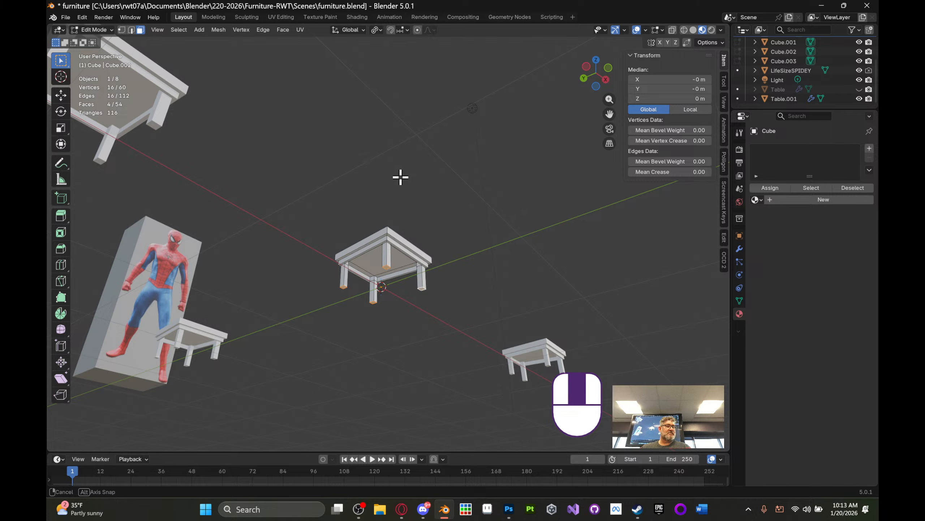
middle_drag(401, 177, 446, 186)
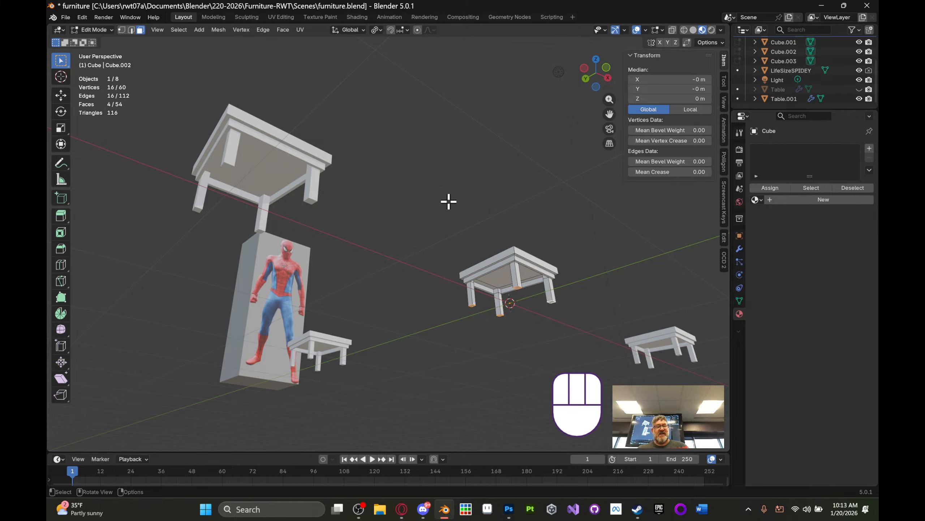
mouse_move(449, 201)
shift+middle_down()
mouse_move(448, 160)
mouse_move(468, 200)
mouse_move(485, 192)
mouse_move(459, 190)
shift+middle_up()
click(464, 190)
middle_drag(504, 235, 457, 235)
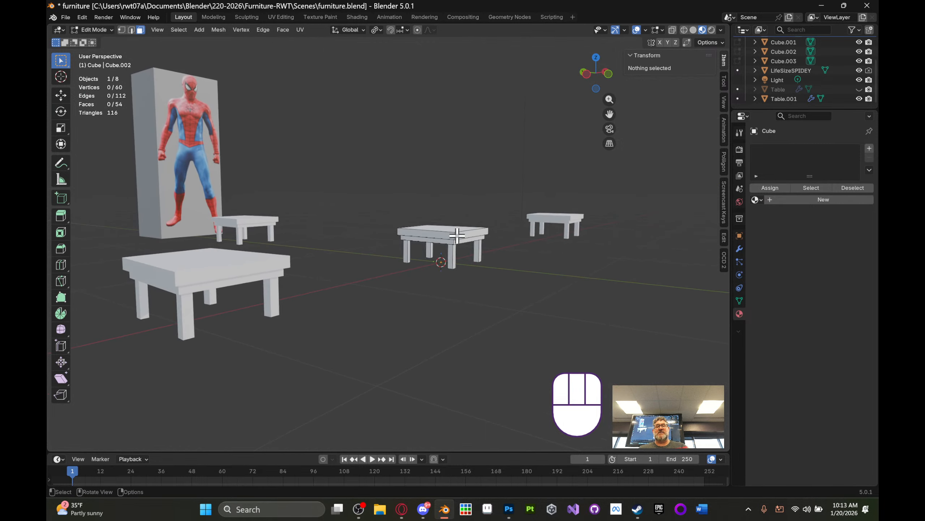
scroll(457, 235, up, 1)
middle_drag(496, 144, 477, 155)
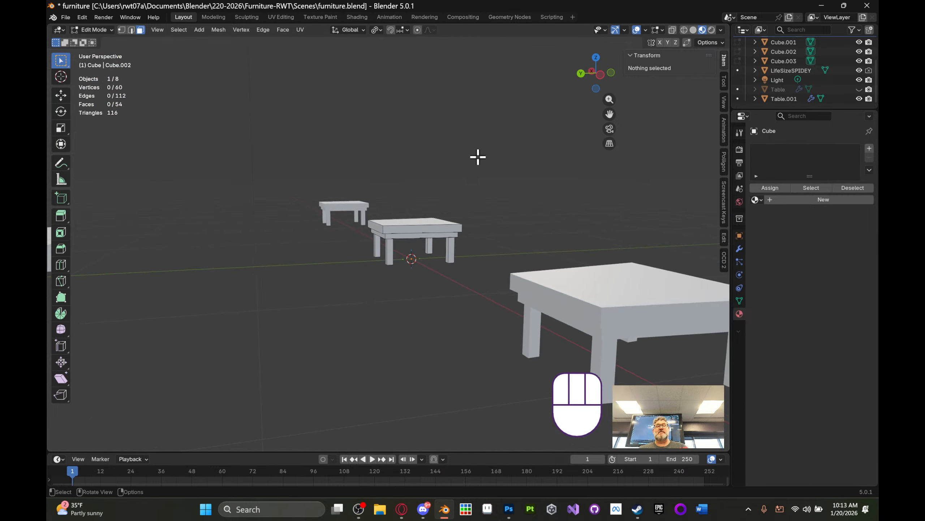
- Hide the duplicates Cube.001, Cube.002 and Cube.003, and switch the viewport to solid shading
click(859, 60)
click(859, 51)
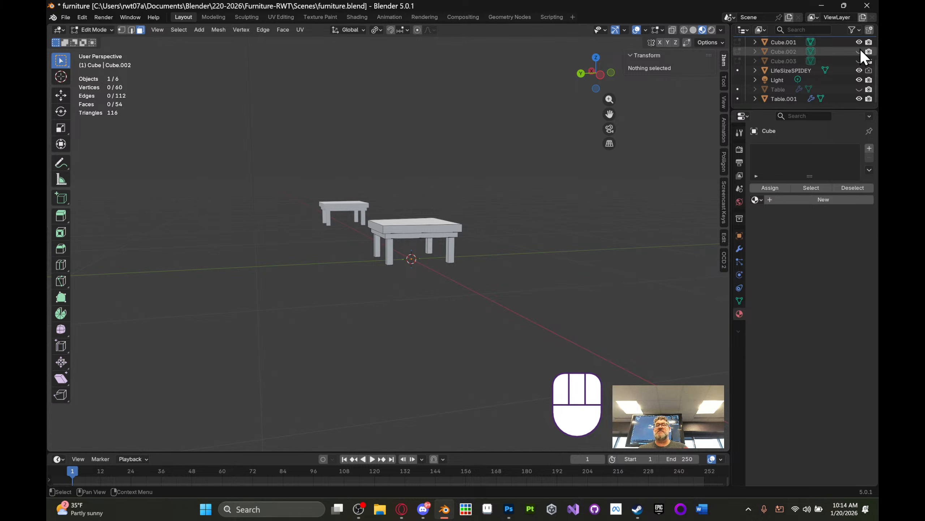
click(859, 43)
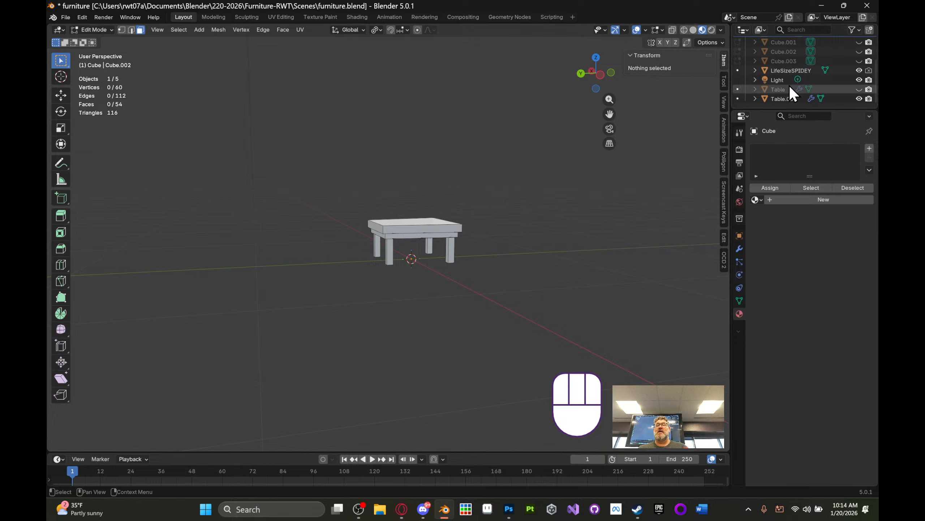
middle_drag(487, 197, 455, 205)
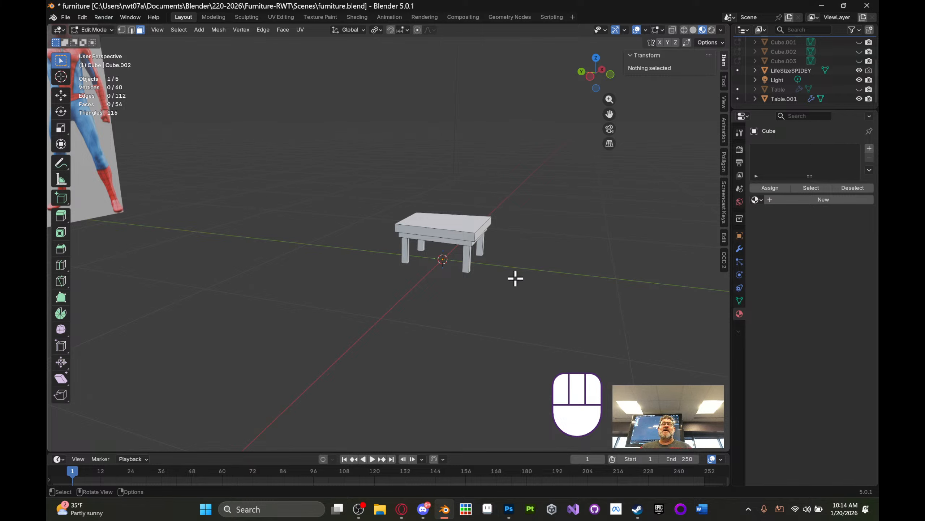
click(693, 30)
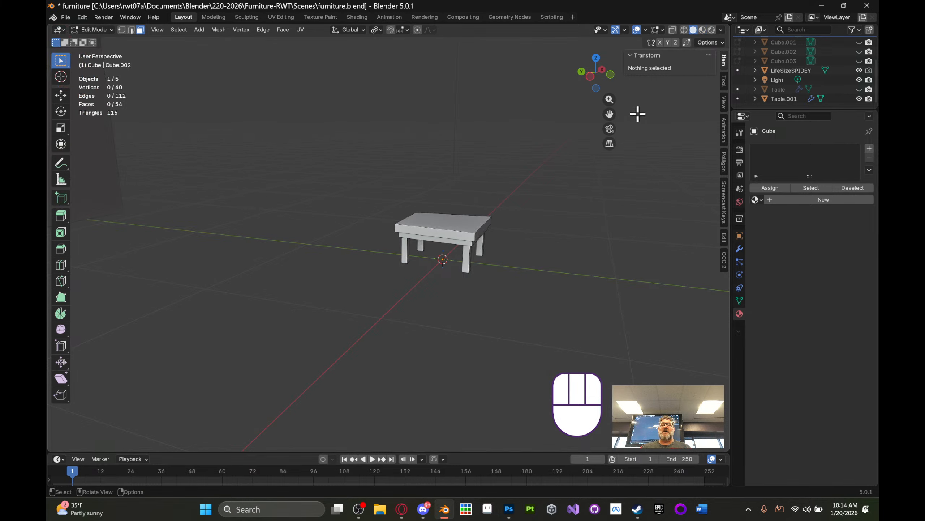
- Turn on X-ray and box-select the tabletop and underside frame in the right orthographic view, leaving out the lower leg ends
click(672, 31)
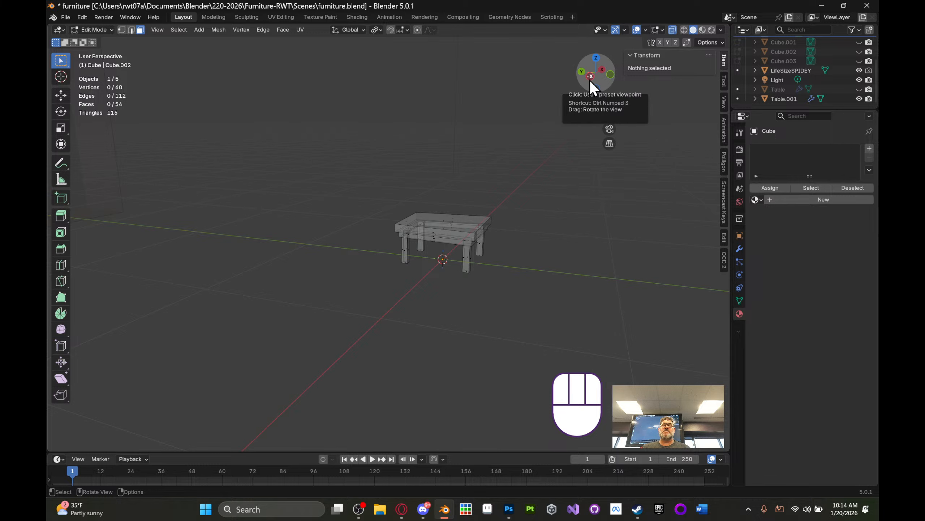
click(602, 68)
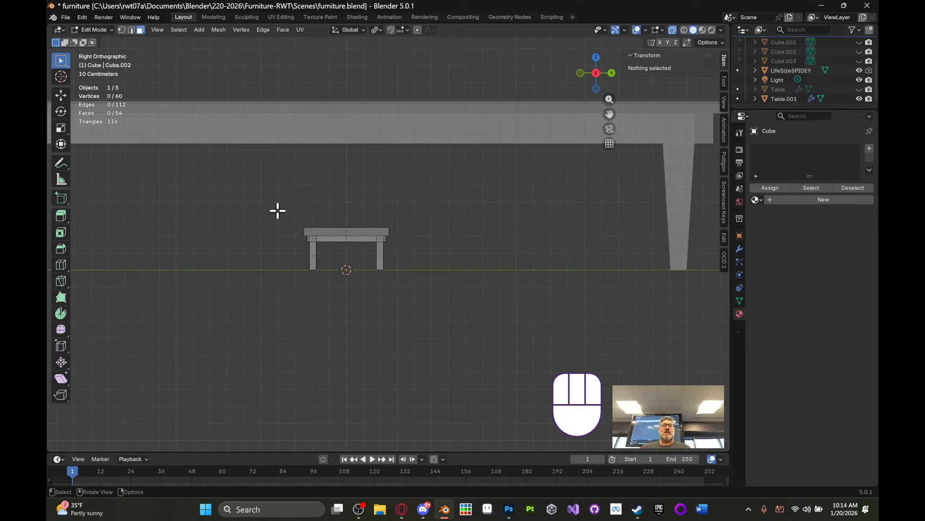
drag(277, 210, 442, 242)
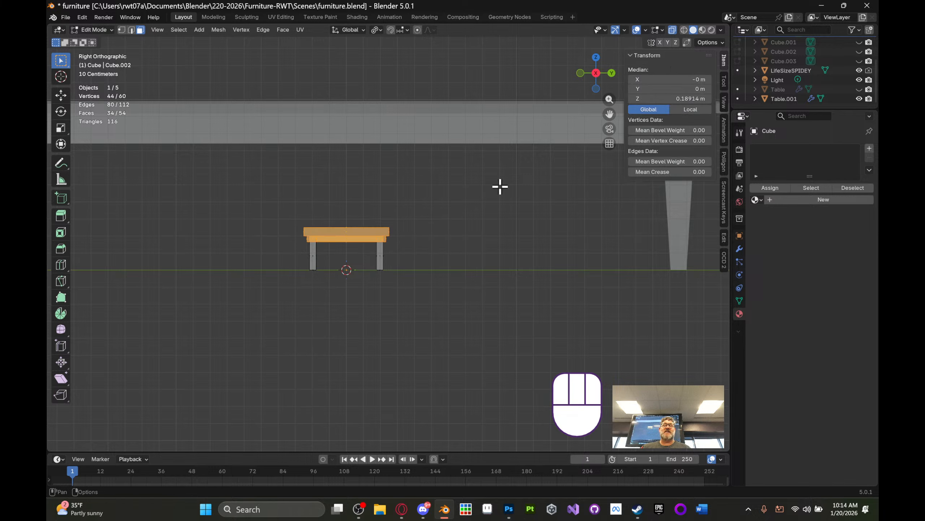
middle_drag(350, 196, 420, 156)
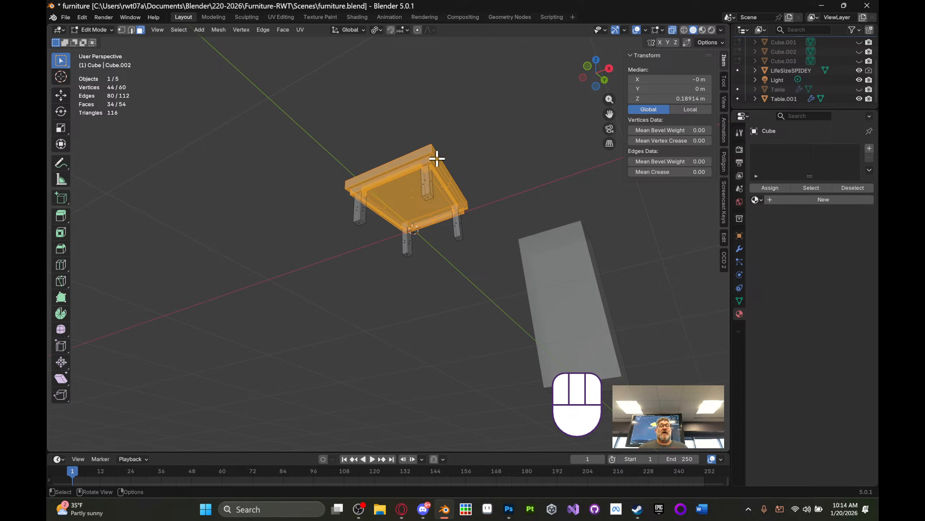
click(609, 69)
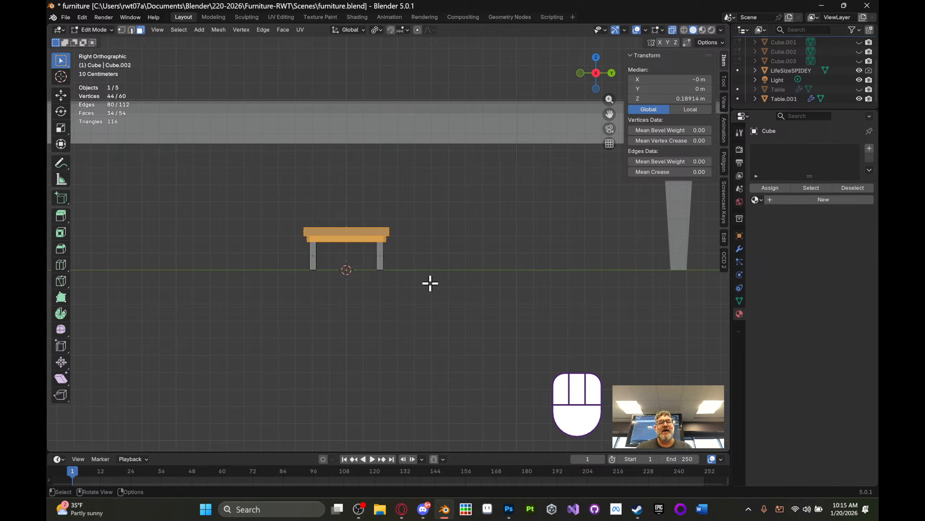
- Move the selected tabletop and frame up about 0.18 m along Z to lengthen the legs
scroll(429, 283, up, 4)
scroll(364, 184, down, 1)
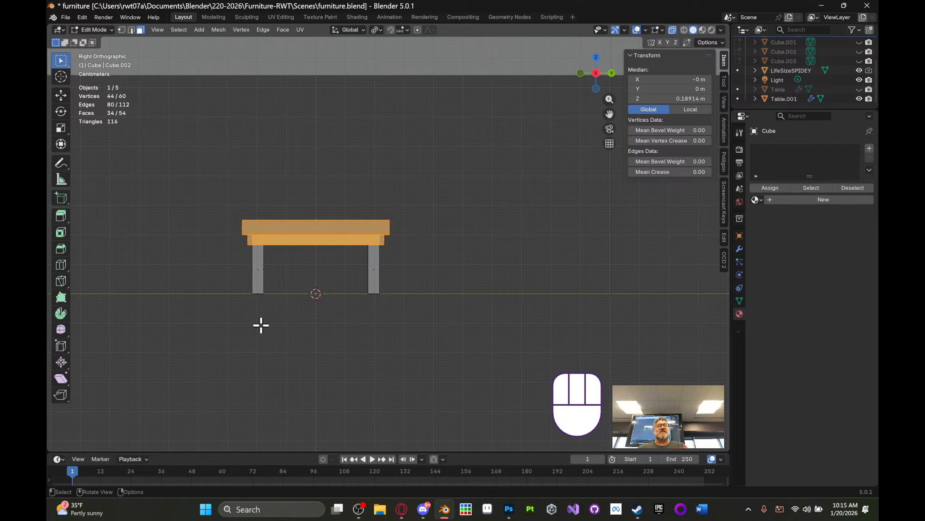
click(61, 95)
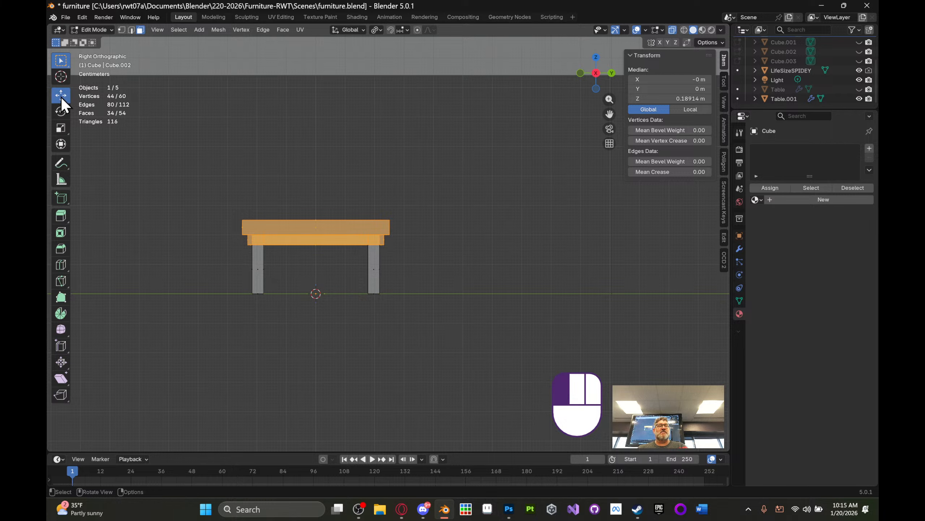
drag(315, 201, 324, 143)
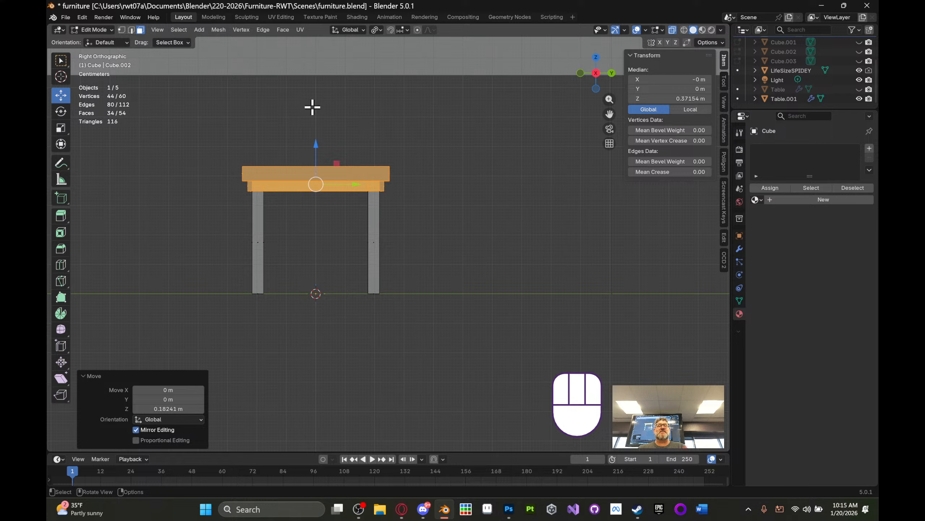
- Inspect the taller table from several angles, then clear the selection and turn off X-ray
scroll(368, 140, down, 5)
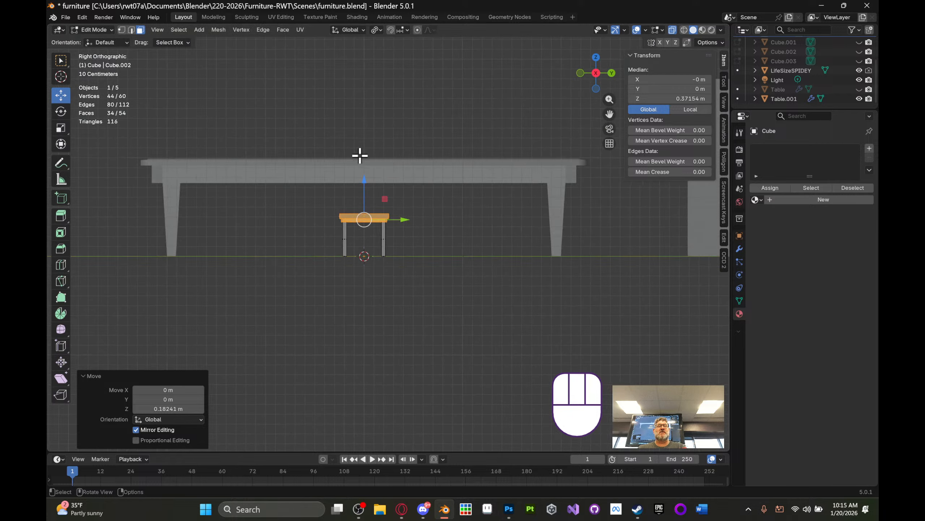
middle_drag(360, 156, 423, 218)
scroll(399, 164, up, 6)
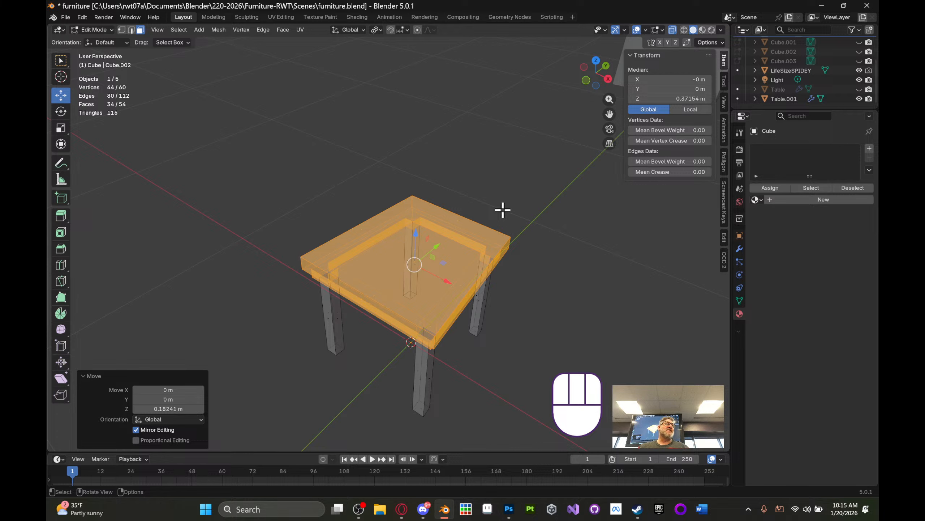
middle_drag(505, 215, 483, 198)
middle_drag(457, 191, 481, 206)
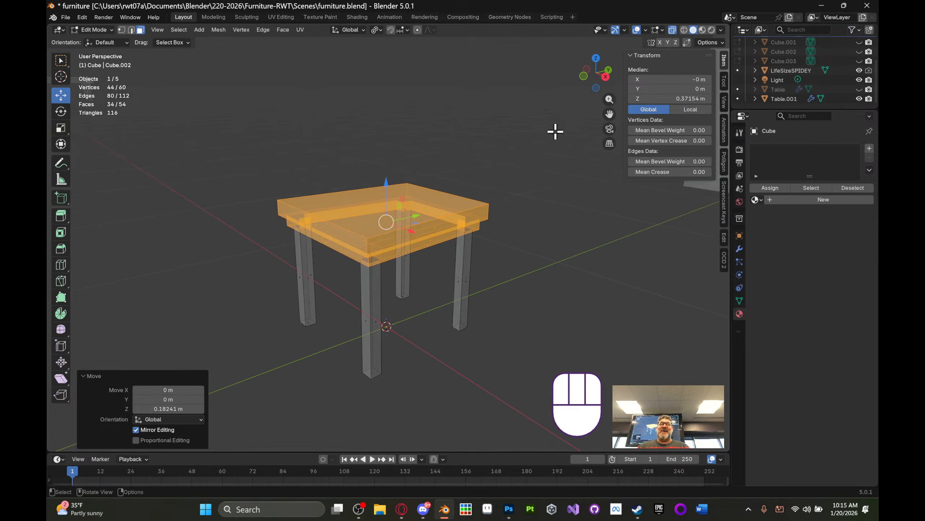
mouse_move(446, 164)
middle_down()
mouse_move(435, 159)
mouse_move(440, 145)
mouse_move(436, 178)
middle_up()
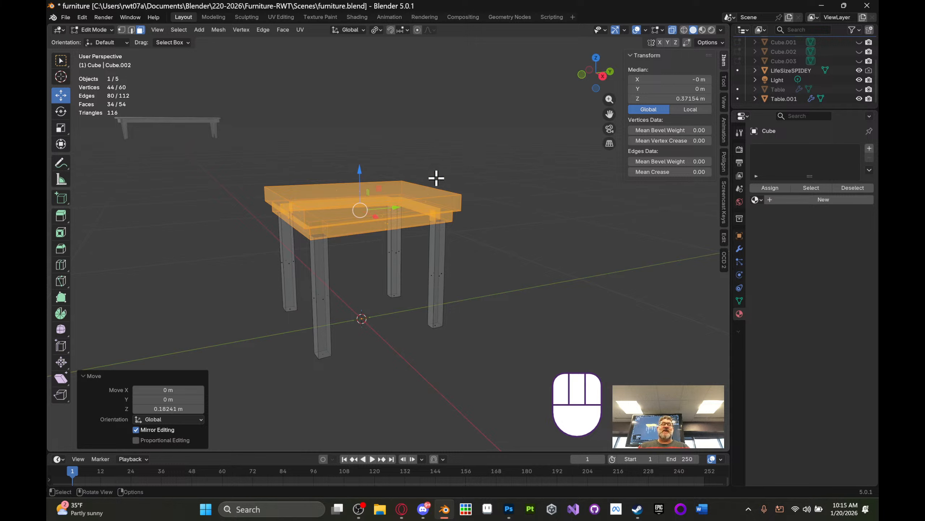
click(465, 97)
click(673, 30)
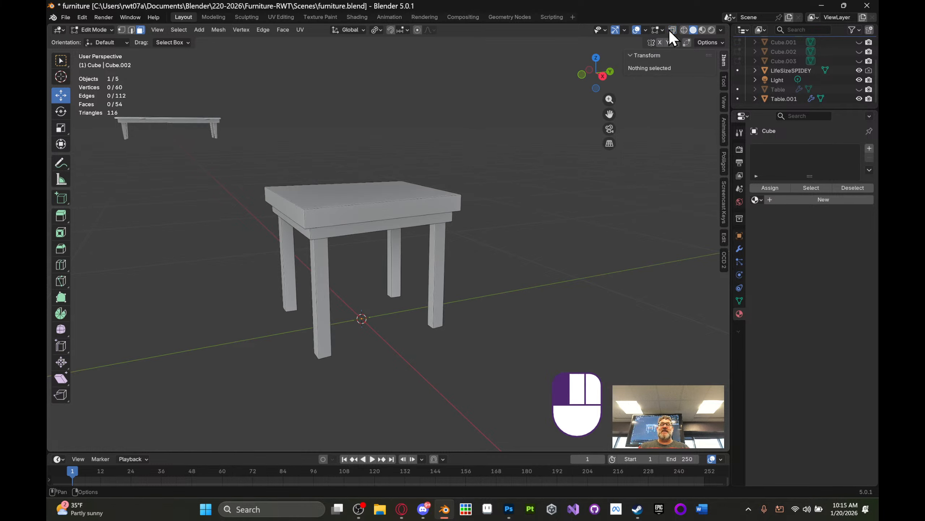
- Box-select the tabletop and frame from the right view with X-ray off, and check which faces are selected
click(602, 77)
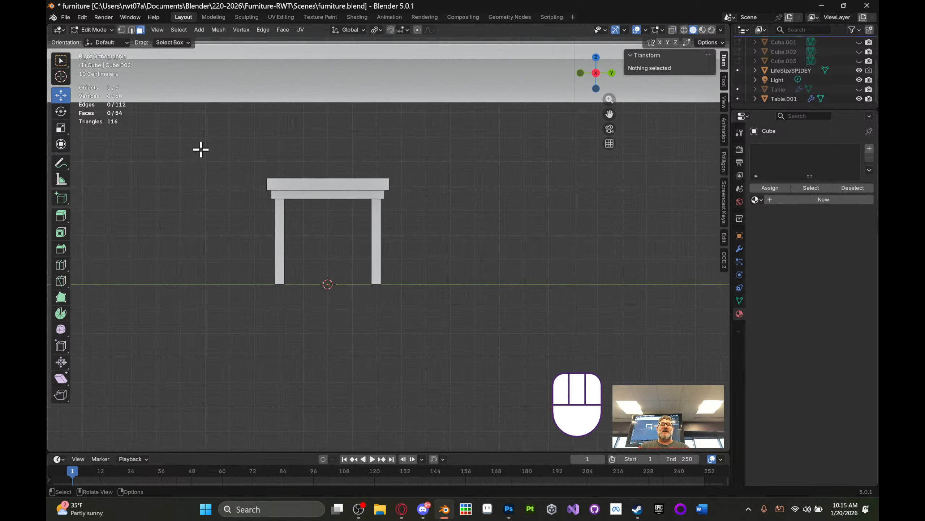
drag(201, 149, 601, 212)
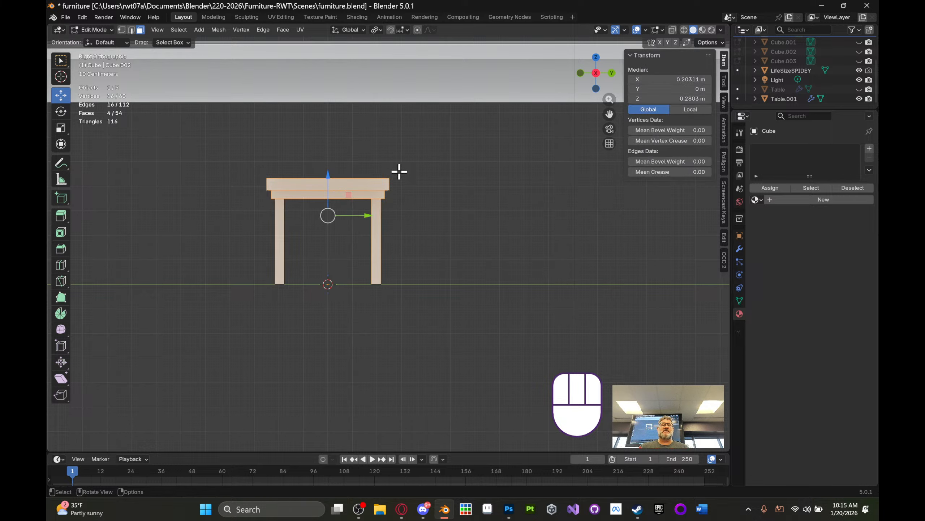
drag(248, 165, 459, 198)
middle_drag(459, 198, 408, 187)
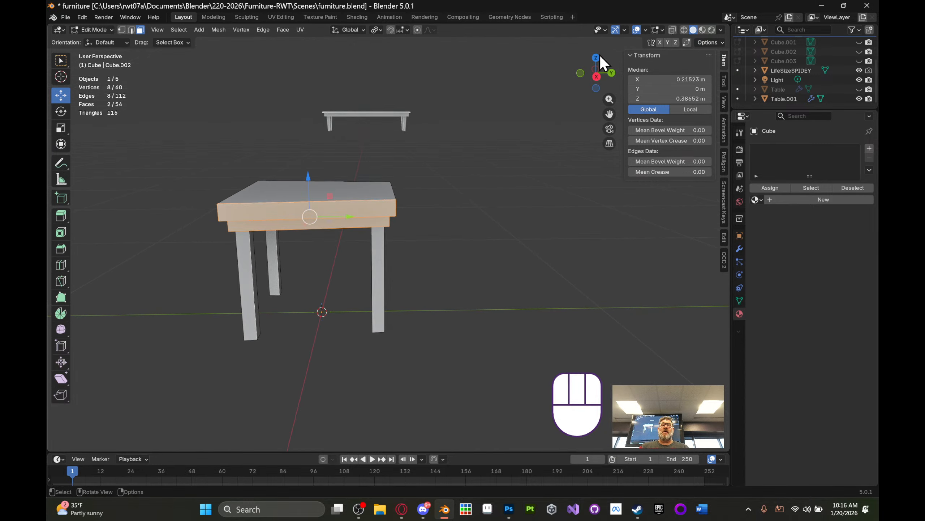
middle_drag(474, 163, 545, 202)
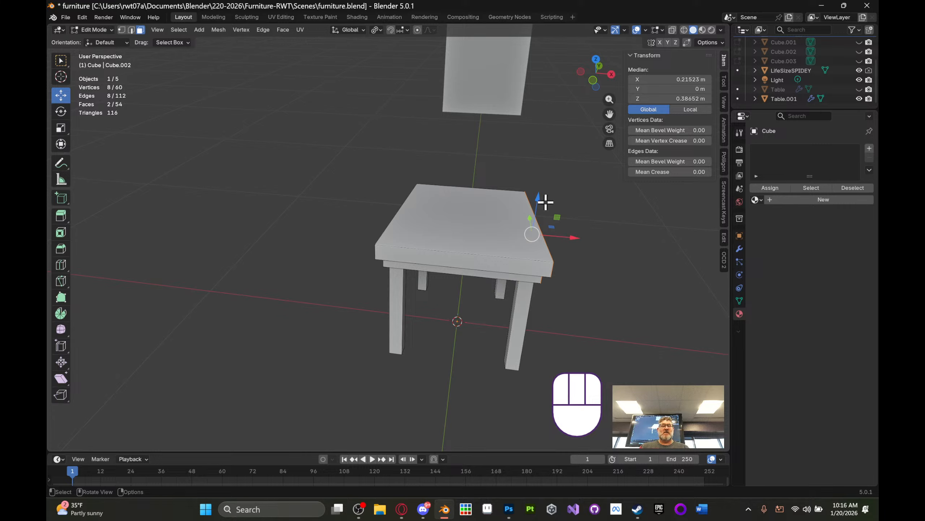
- Switch to edge selection and select the ring of vertical edges on each of the four legs
shift+middle_drag(525, 243, 357, 228)
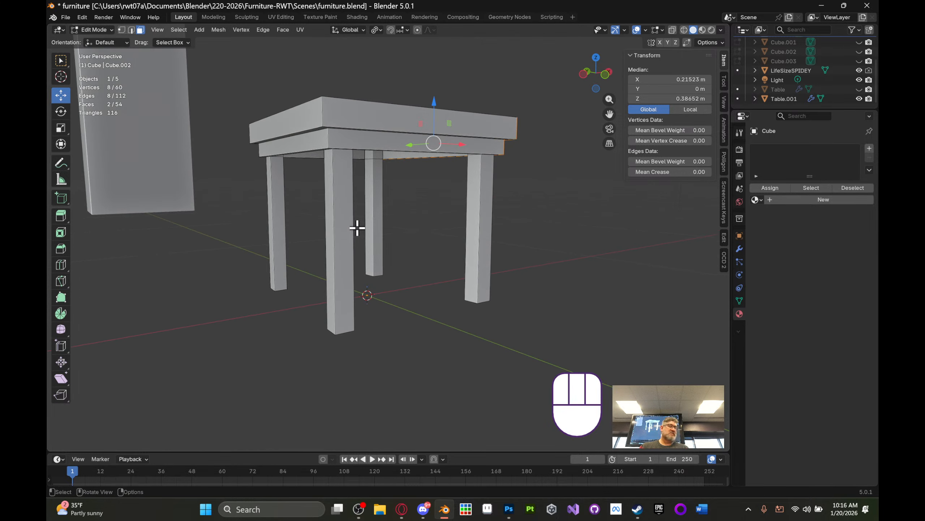
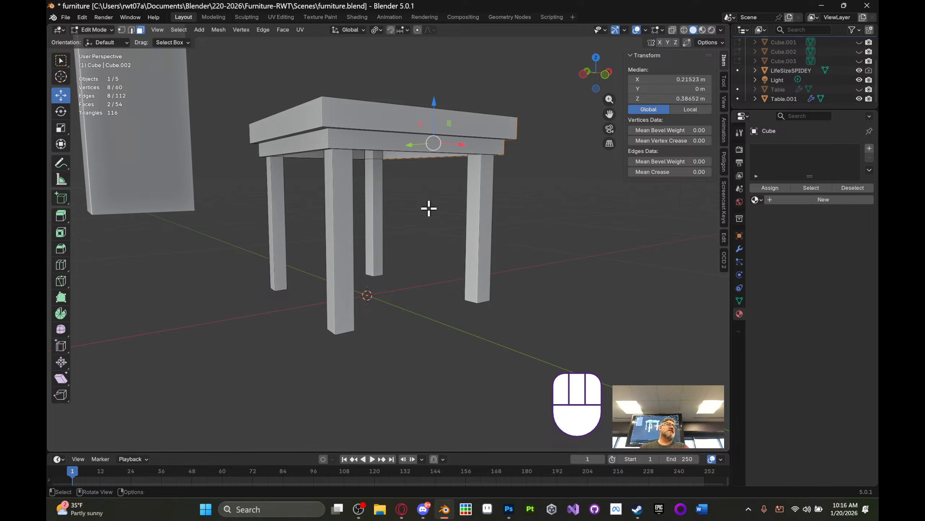
middle_drag(419, 224, 344, 231)
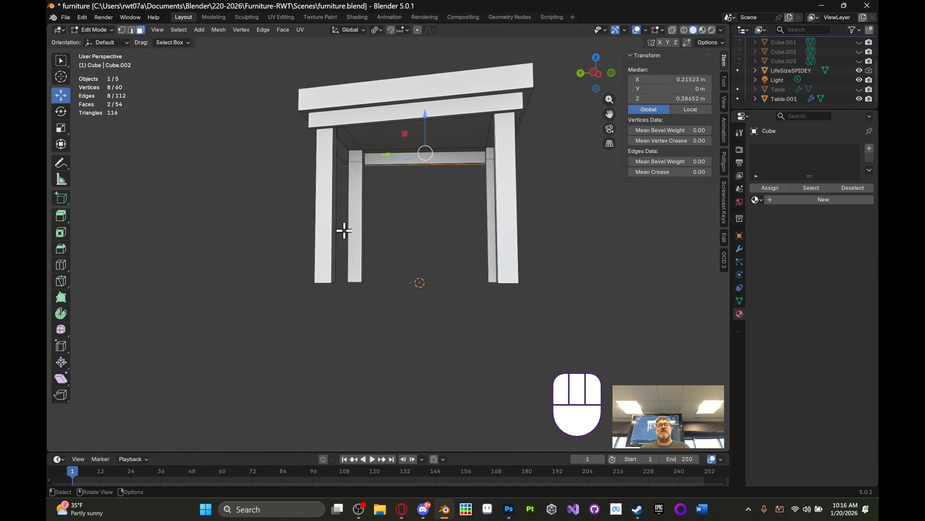
middle_drag(419, 218, 490, 214)
click(131, 30)
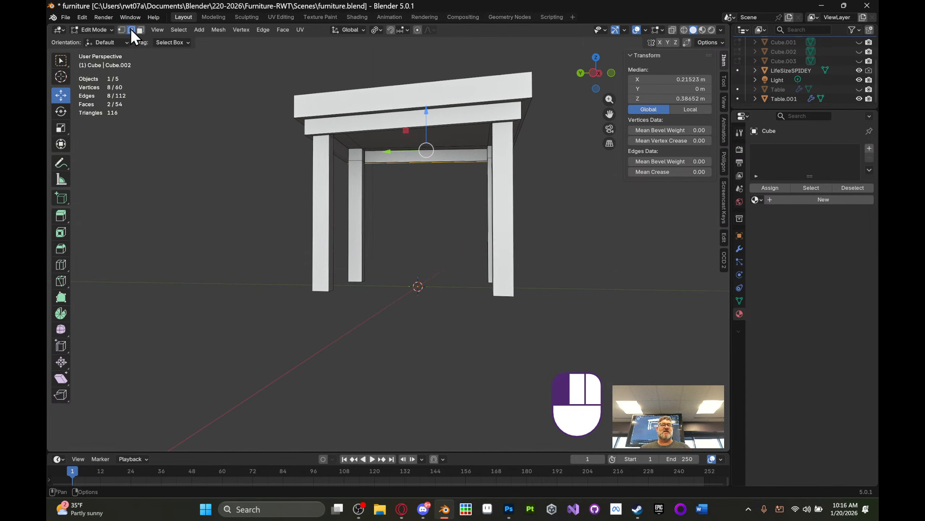
key(2)
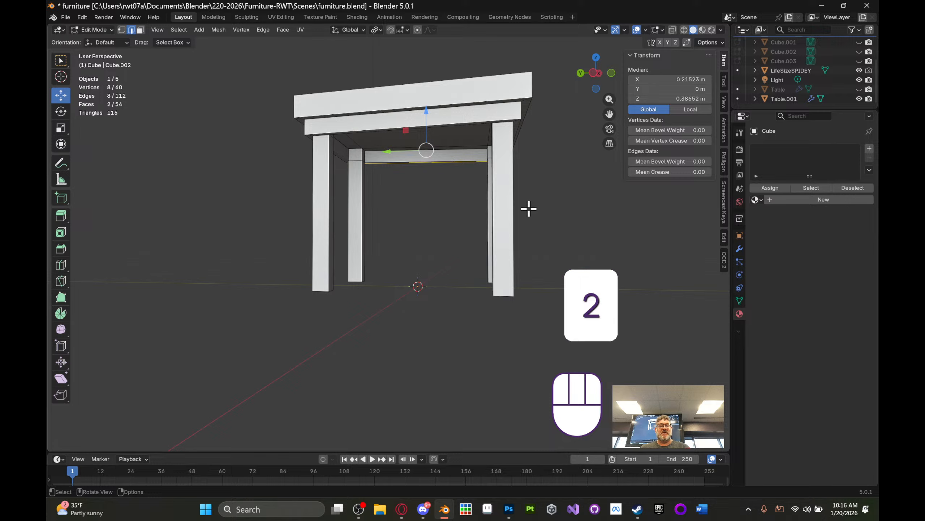
middle_drag(528, 209, 528, 219)
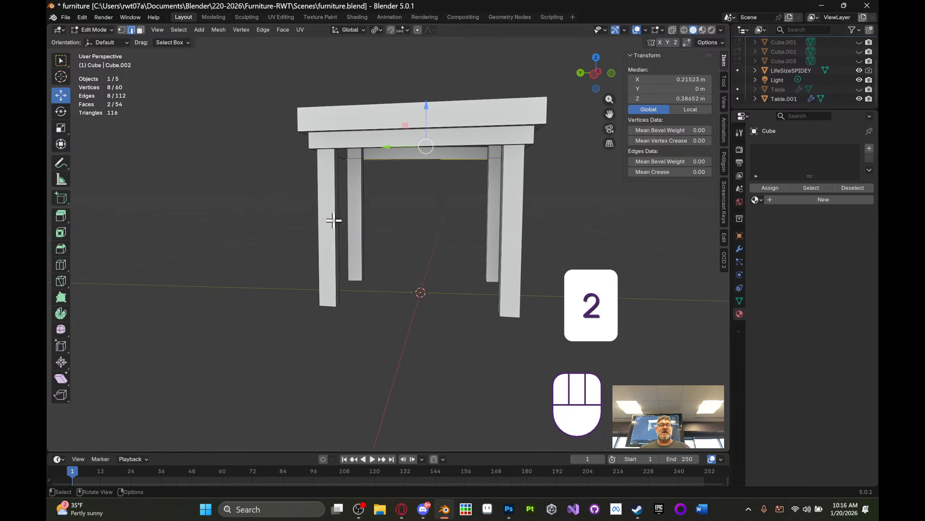
mouse_move(352, 212)
middle_down()
mouse_move(339, 215)
mouse_move(378, 213)
mouse_move(360, 210)
middle_up()
scroll(361, 210, up, 3)
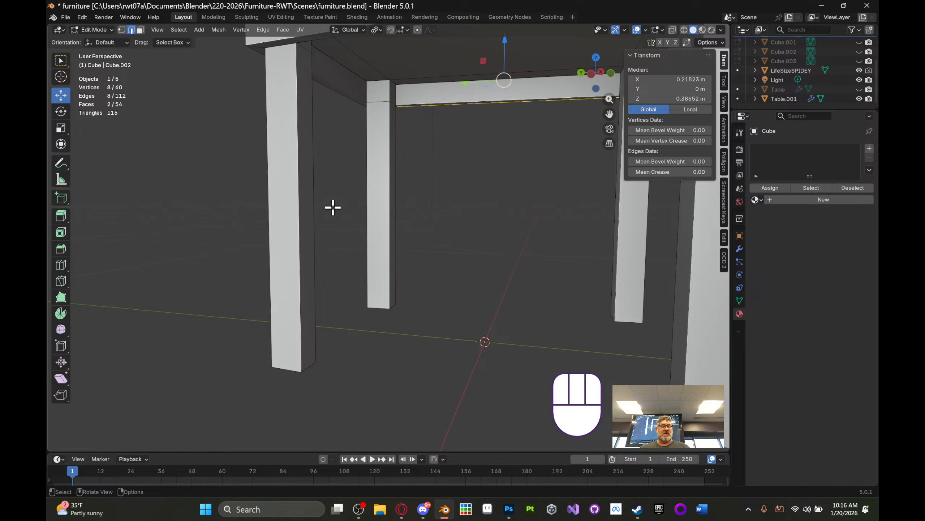
ctrl+alt+click(299, 197)
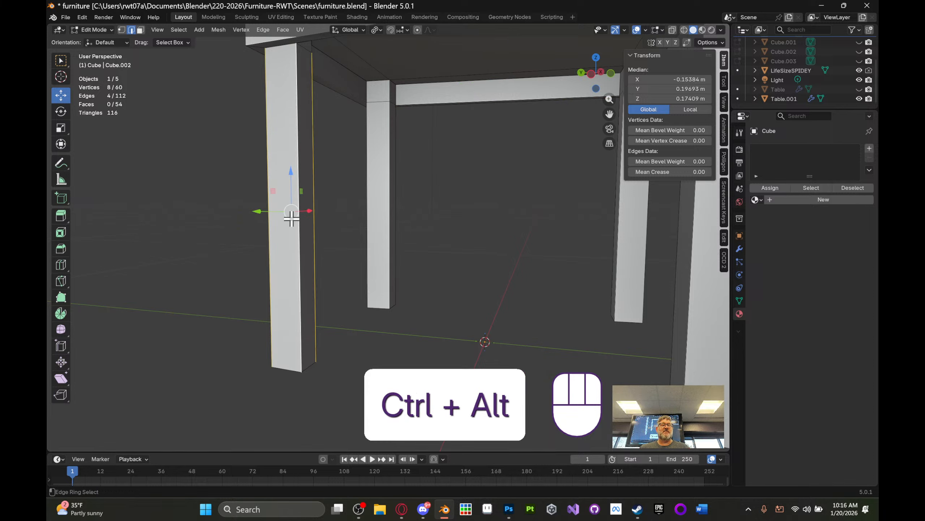
ctrl+alt+shift+click(390, 185)
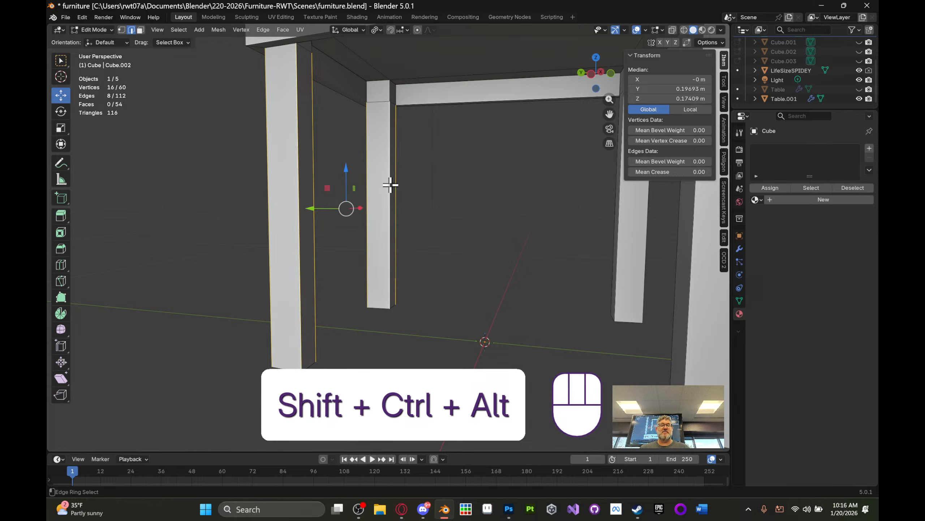
ctrl+alt+shift+click(619, 242)
ctrl+alt+shift+click(691, 272)
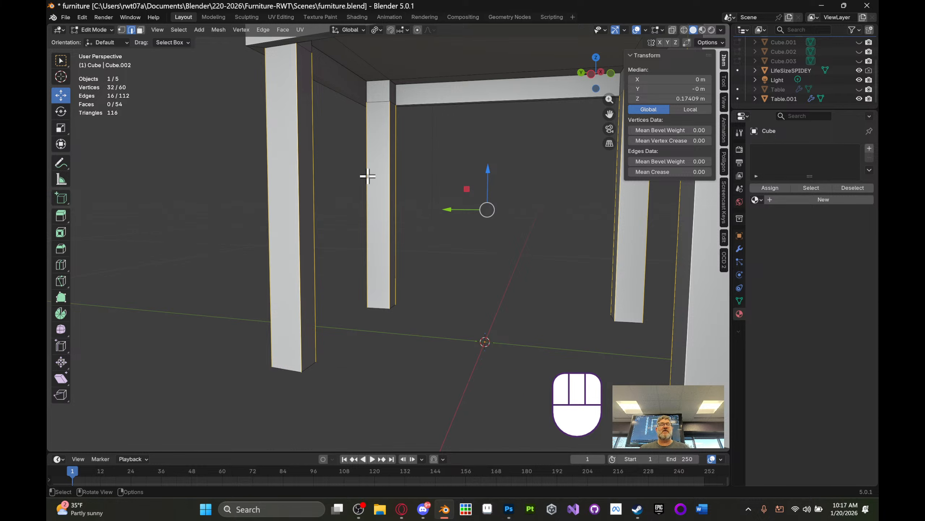
- Subdivide the selected vertical leg edges with one cut
shift+middle_drag(516, 203, 392, 197)
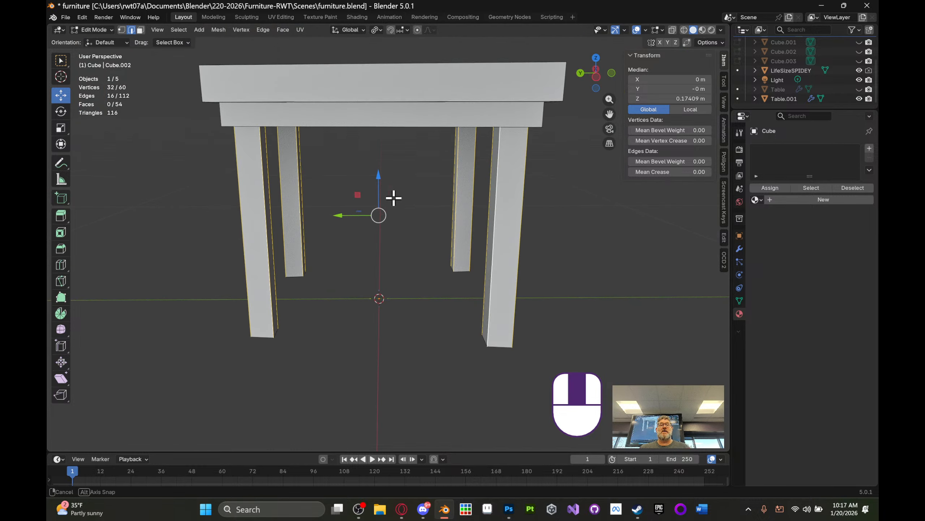
click(263, 30)
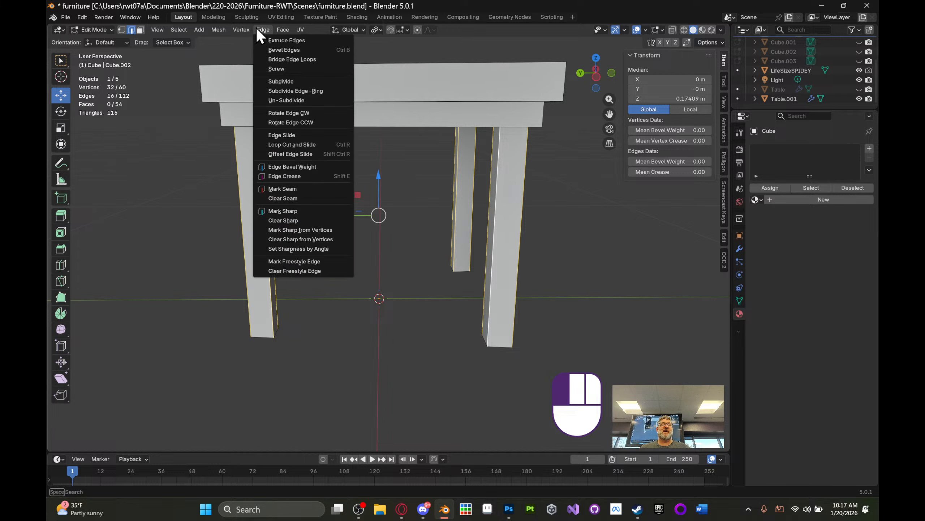
click(292, 82)
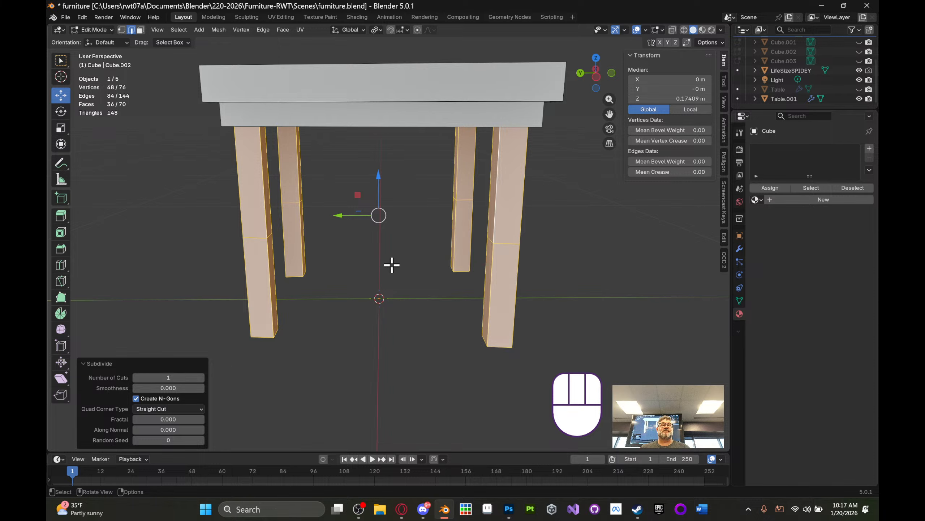
- Select the new horizontal edge loop at mid-height on all four legs
mouse_move(401, 255)
middle_down()
mouse_move(386, 242)
mouse_move(420, 248)
mouse_move(401, 247)
middle_up()
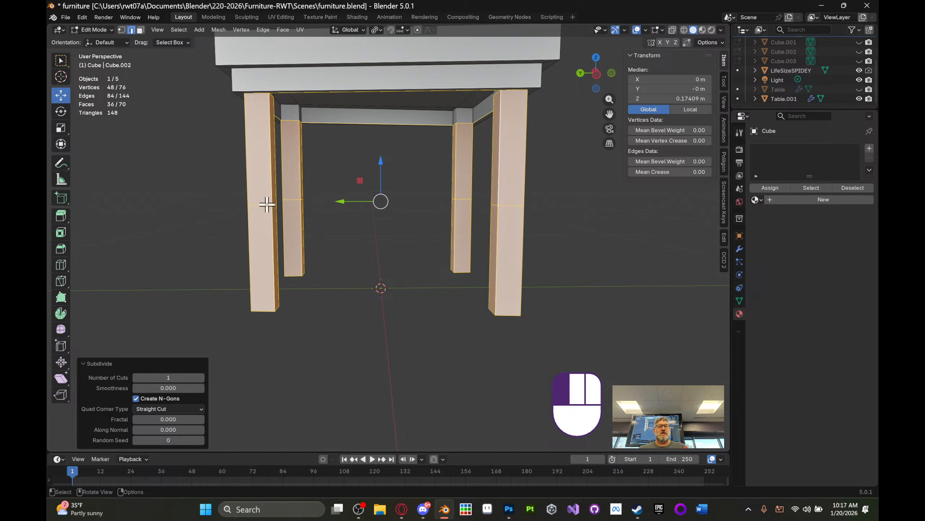
click(273, 203)
click(67, 67)
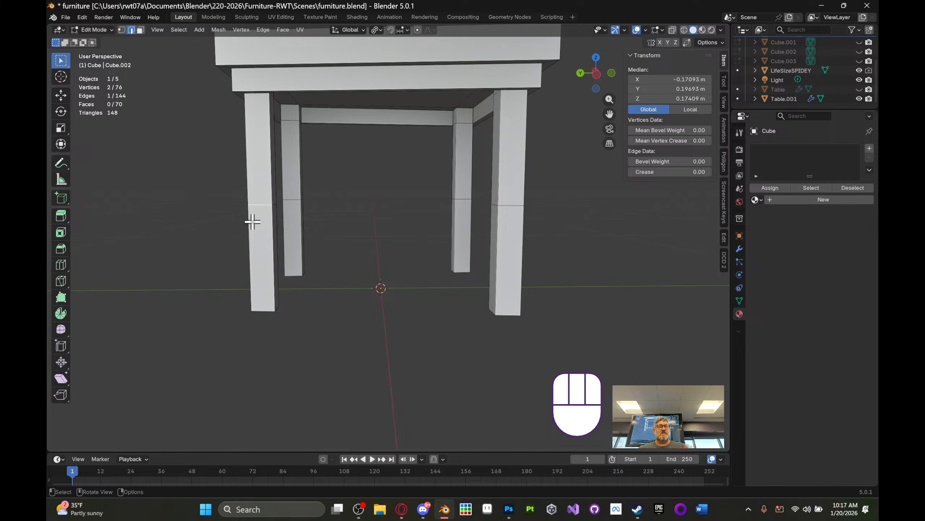
alt+click(260, 206)
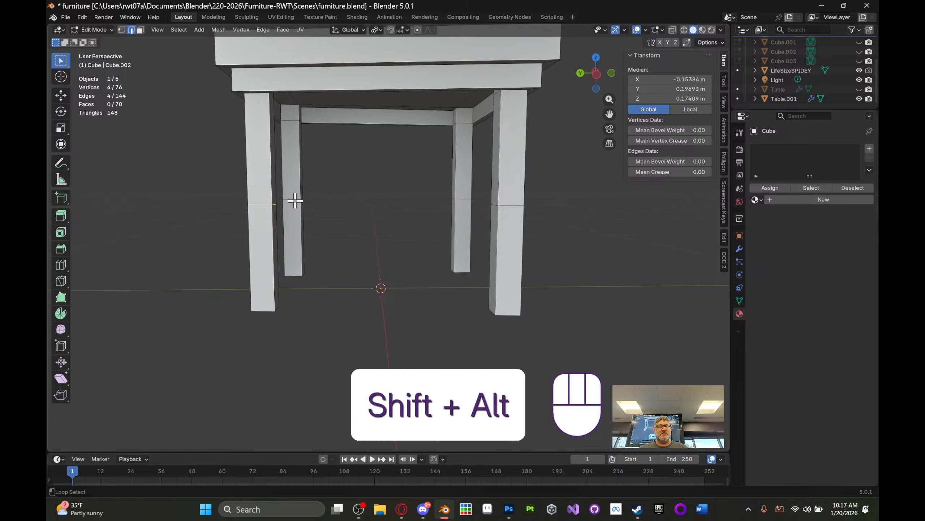
alt+shift+click(464, 199)
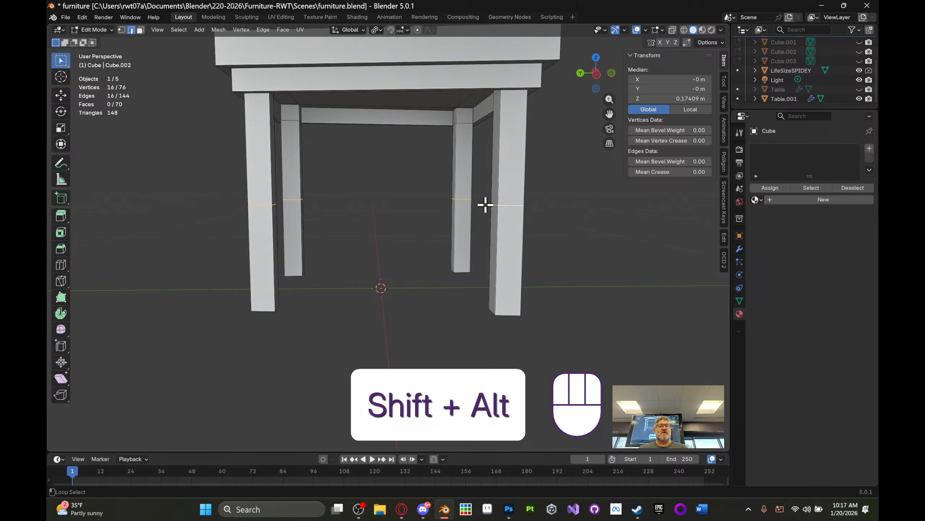
scroll(280, 174, up, 5)
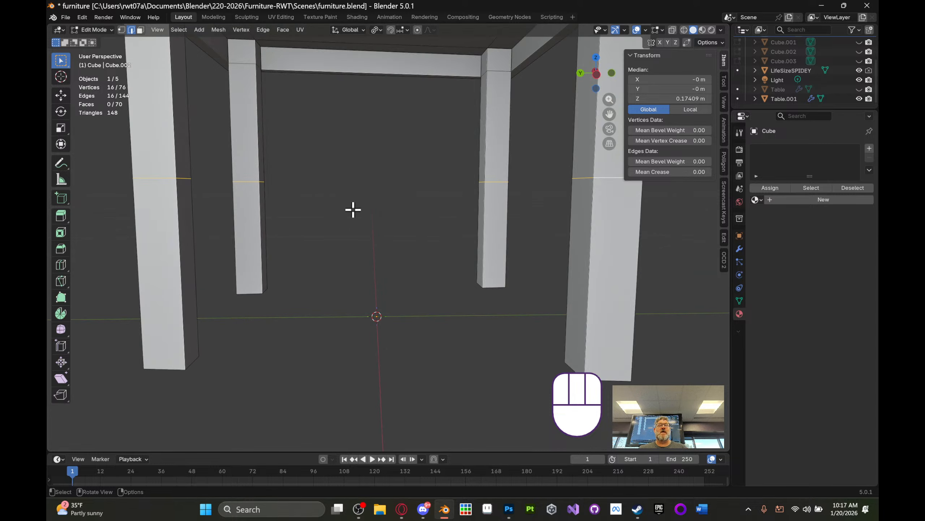
- Bevel the selected mid-height edge loops on all four legs with one segment and a width of about 0.0234 m
scroll(354, 210, down, 4)
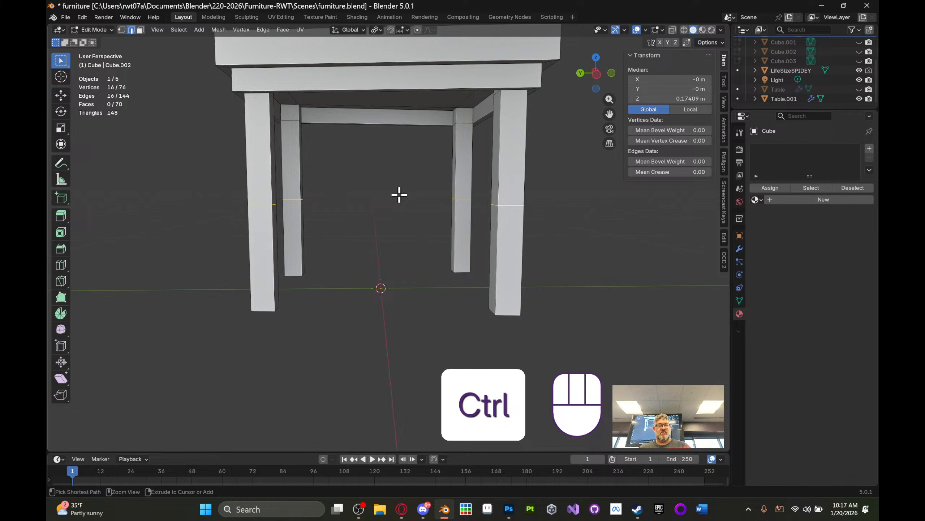
key(ctrl+b)
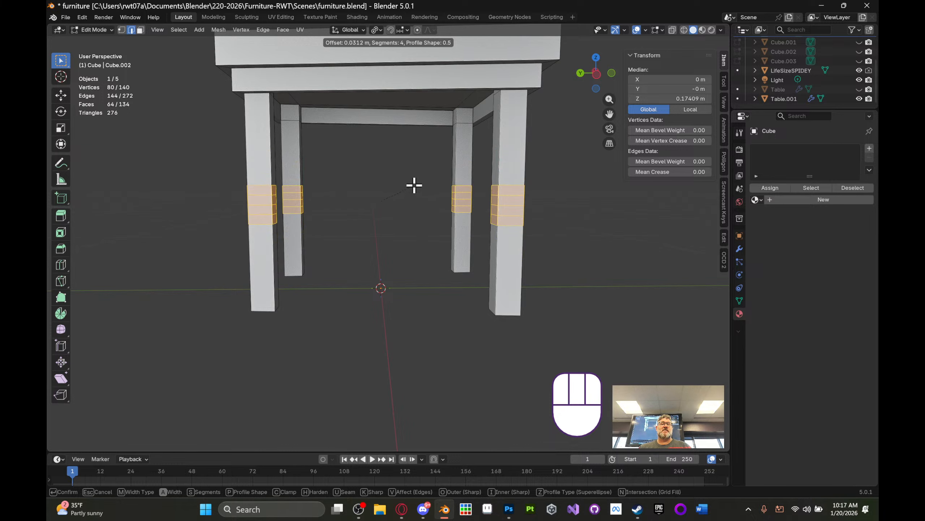
scroll(416, 170, down, 2)
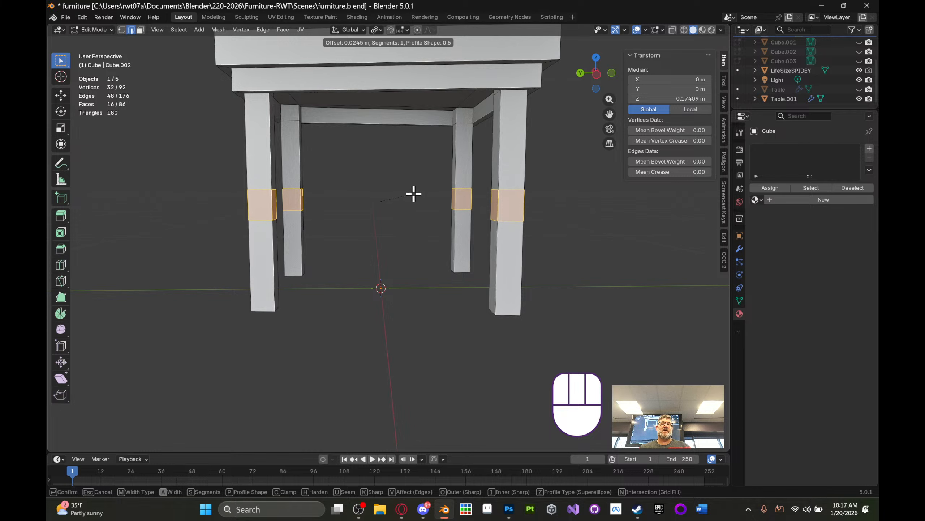
click(413, 193)
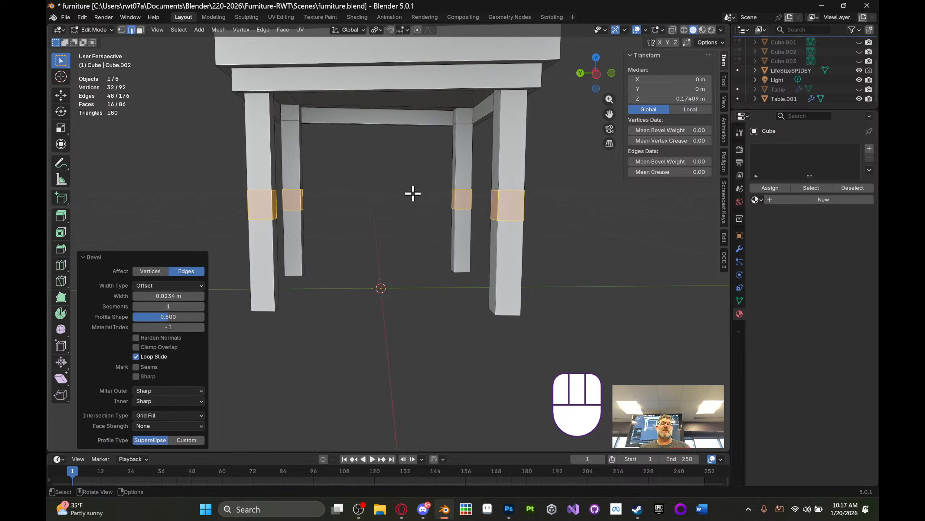
- In face selection, bridge the facing inner band faces of the two legs on the positive Y side to form a stretcher
middle_drag(413, 192, 475, 203)
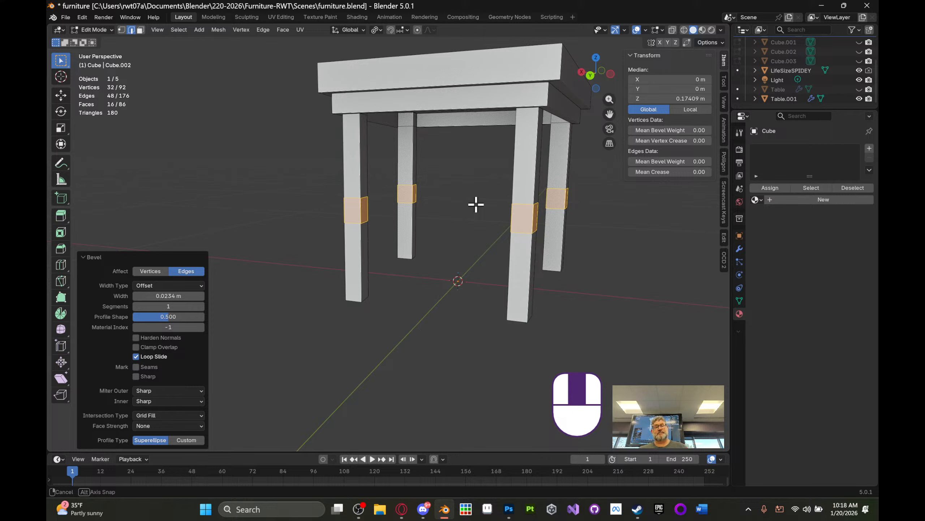
middle_drag(422, 213, 338, 198)
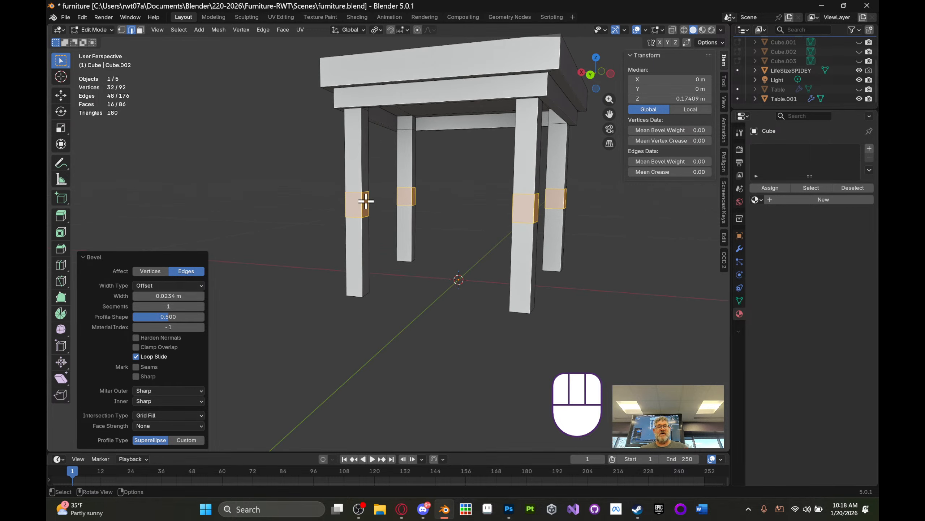
click(140, 30)
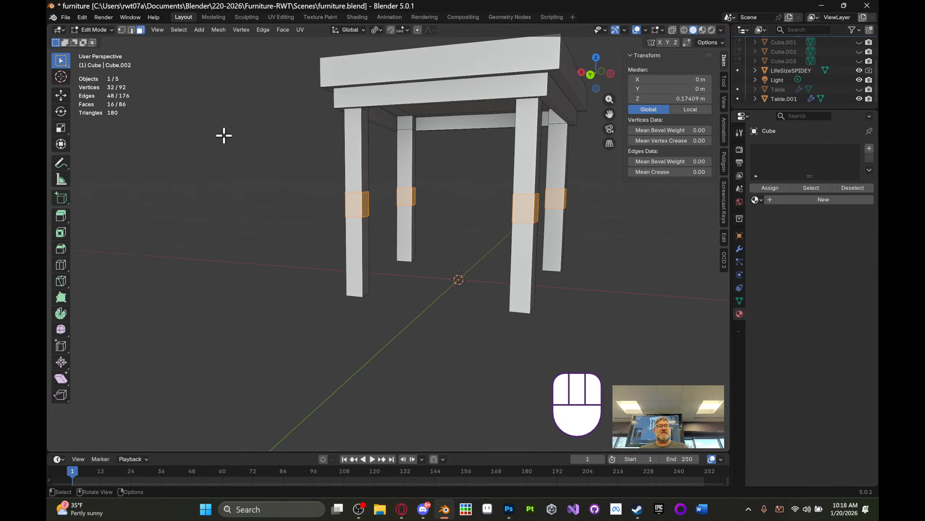
click(366, 206)
mouse_move(362, 201)
middle_down()
mouse_move(445, 201)
mouse_move(370, 214)
middle_up()
scroll(502, 212, up, 3)
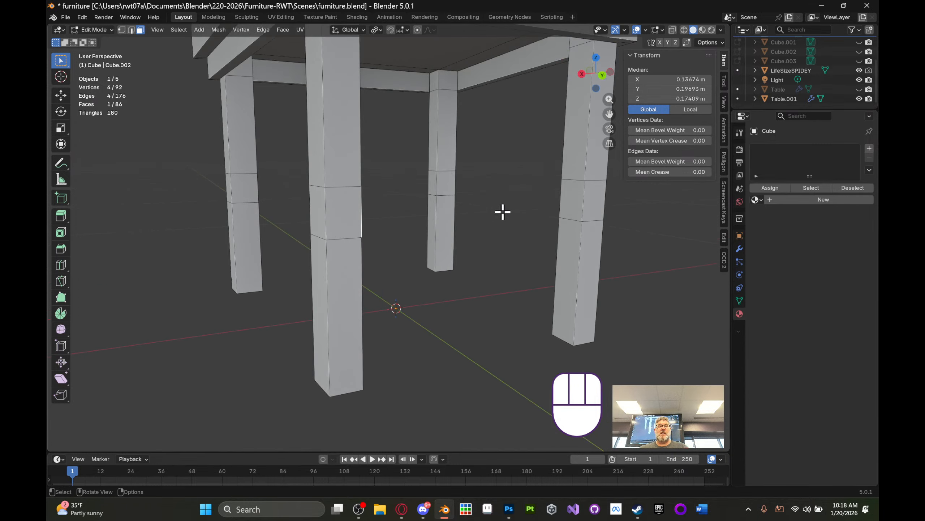
shift+click(576, 200)
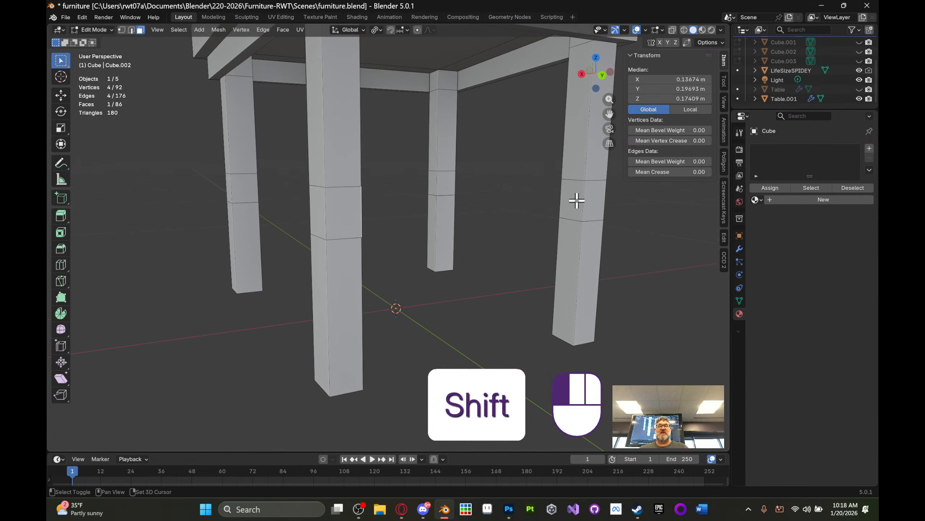
middle_drag(574, 201, 541, 196)
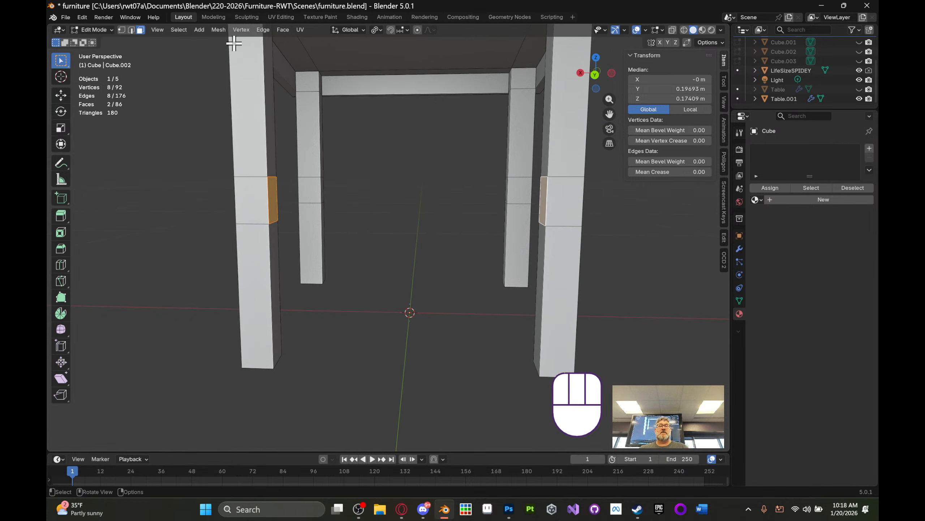
click(264, 30)
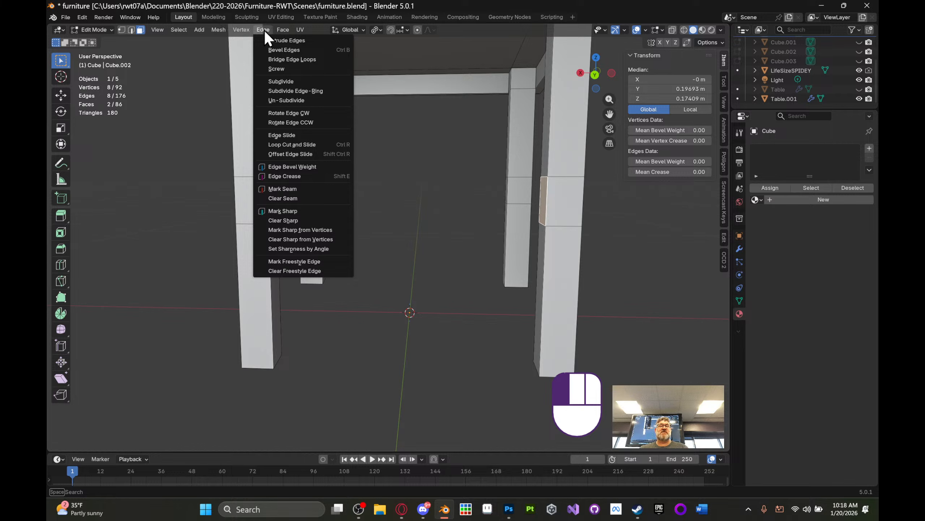
click(290, 59)
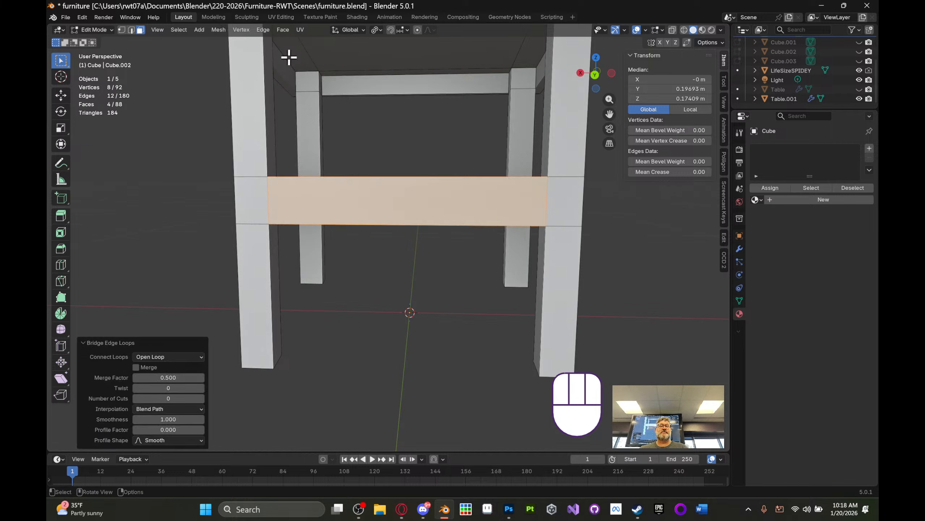
- Bridge the facing inner band faces of the two legs on the negative Y side to form the opposite stretcher
middle_drag(425, 174, 287, 187)
click(599, 199)
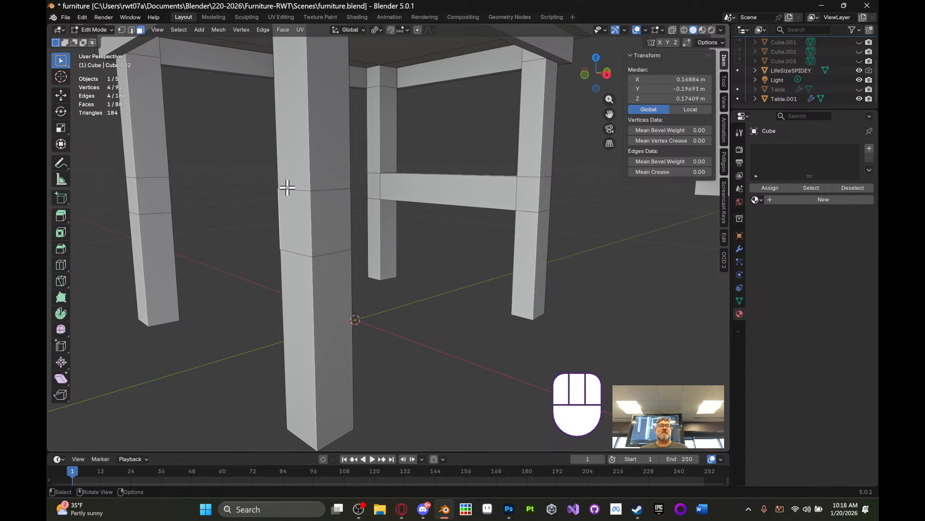
shift+click(156, 197)
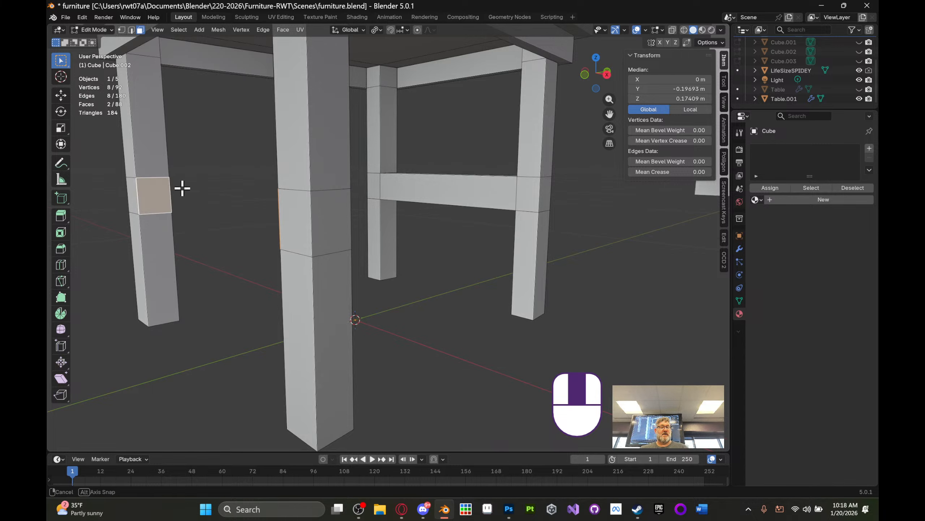
middle_drag(182, 188, 247, 200)
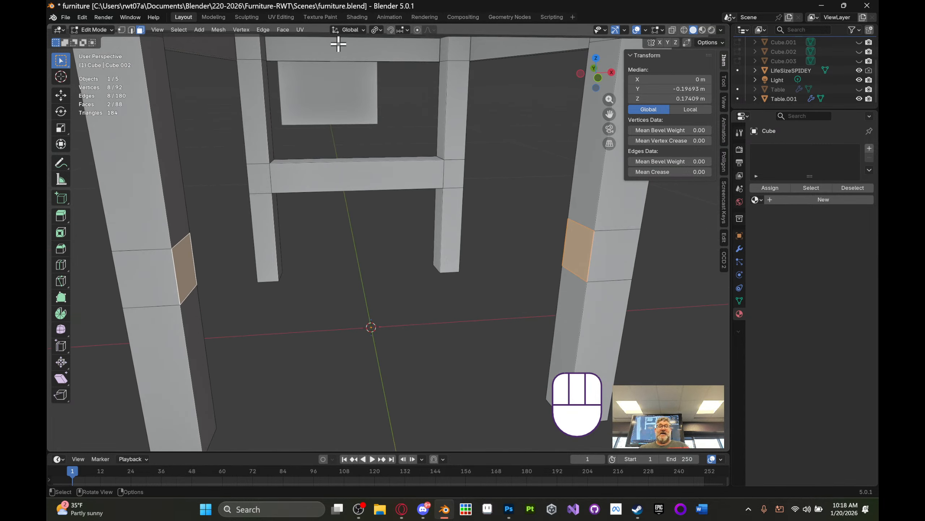
click(264, 29)
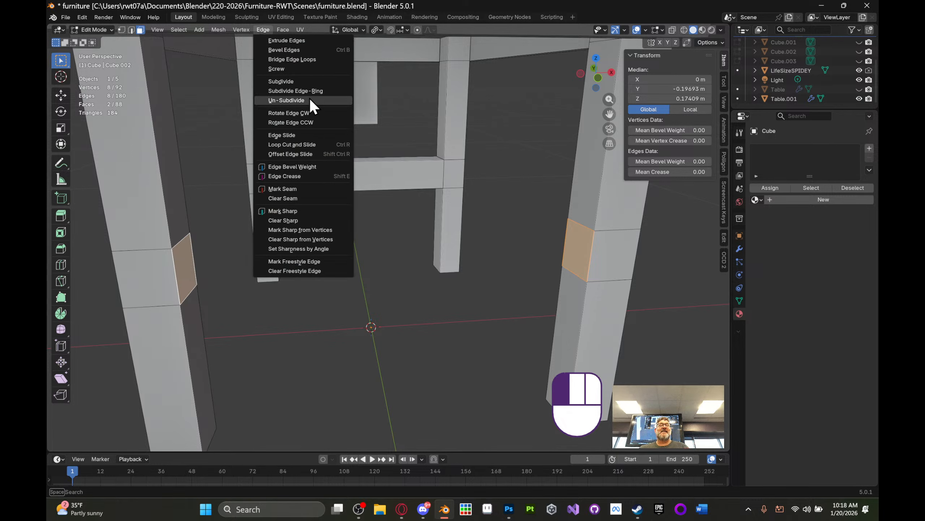
click(316, 59)
- Bridge the facing band faces of the two legs on the positive X side to form a third stretcher
middle_drag(310, 90, 404, 97)
click(313, 171)
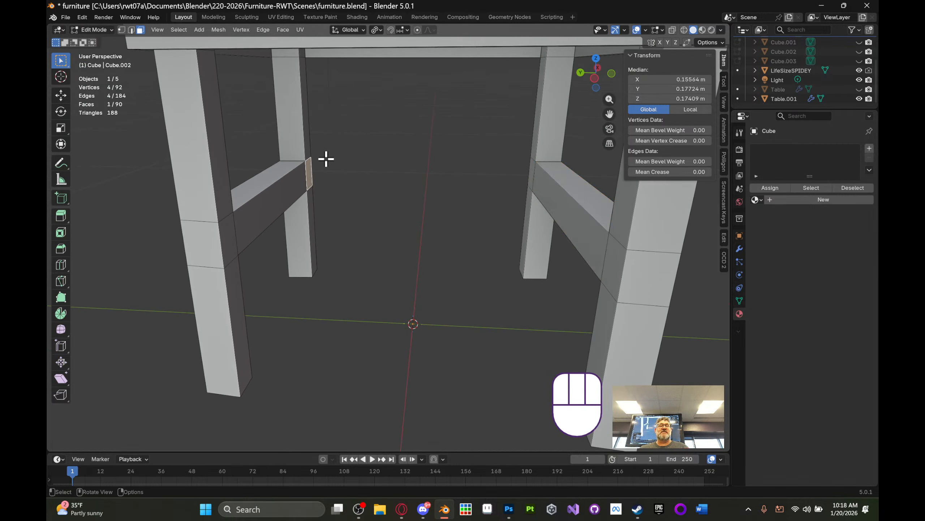
middle_drag(324, 157, 392, 148)
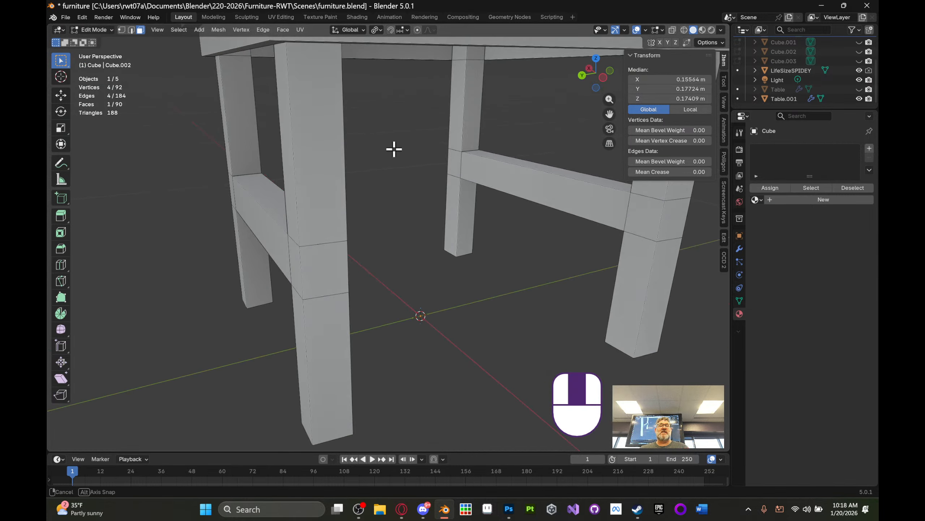
shift+click(458, 161)
middle_drag(457, 161, 427, 150)
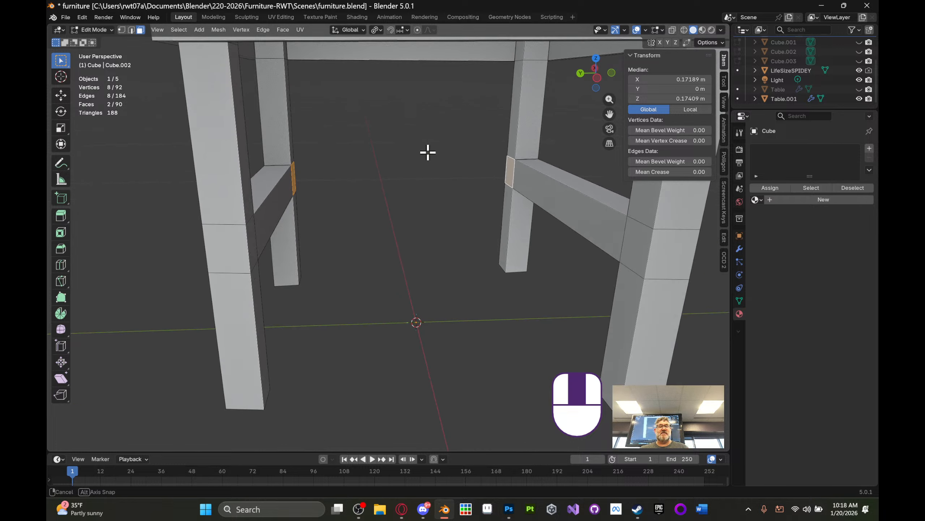
click(261, 30)
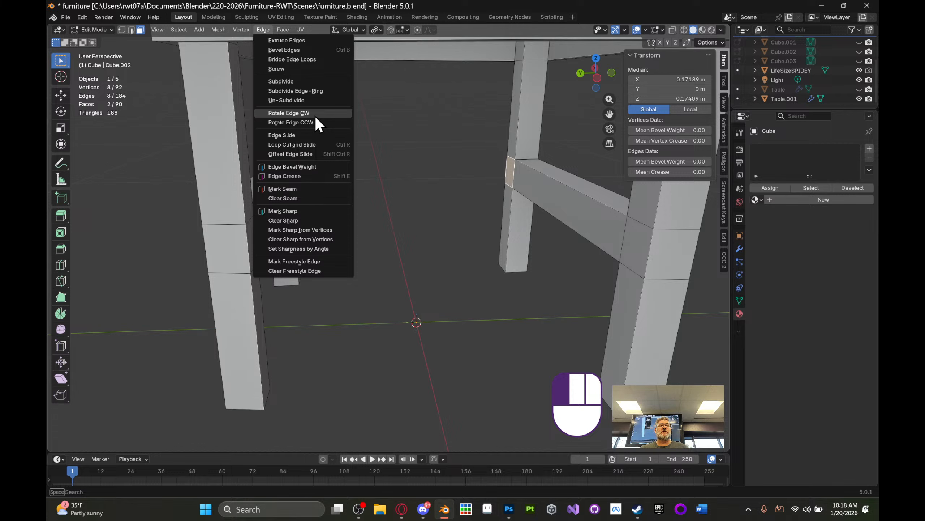
click(312, 60)
- Bridge the facing band faces of the two legs on the negative X side to form the fourth stretcher
middle_drag(424, 165, 256, 223)
click(215, 231)
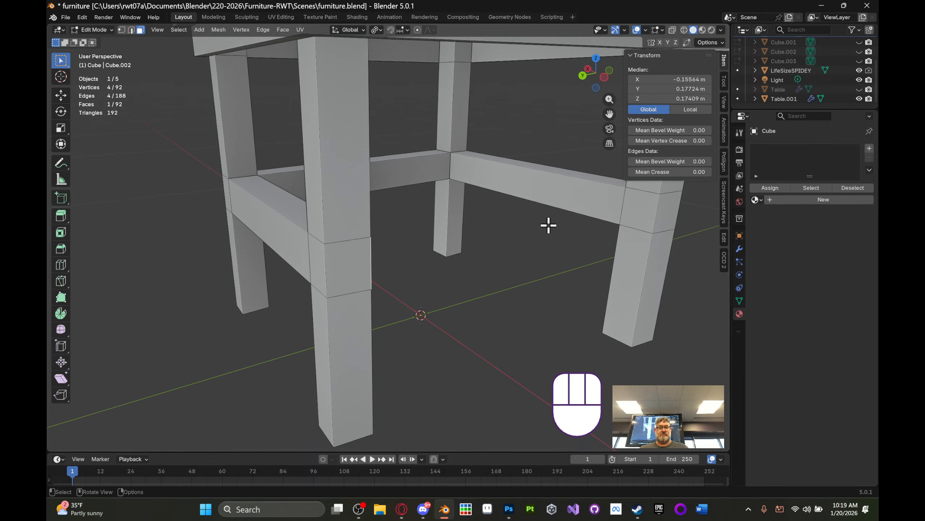
shift+click(642, 207)
middle_drag(615, 217, 257, 86)
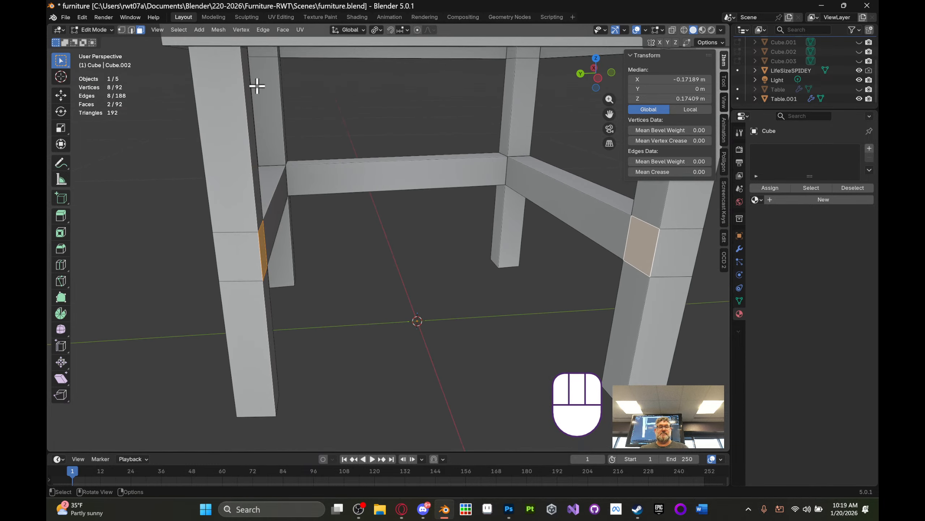
click(259, 30)
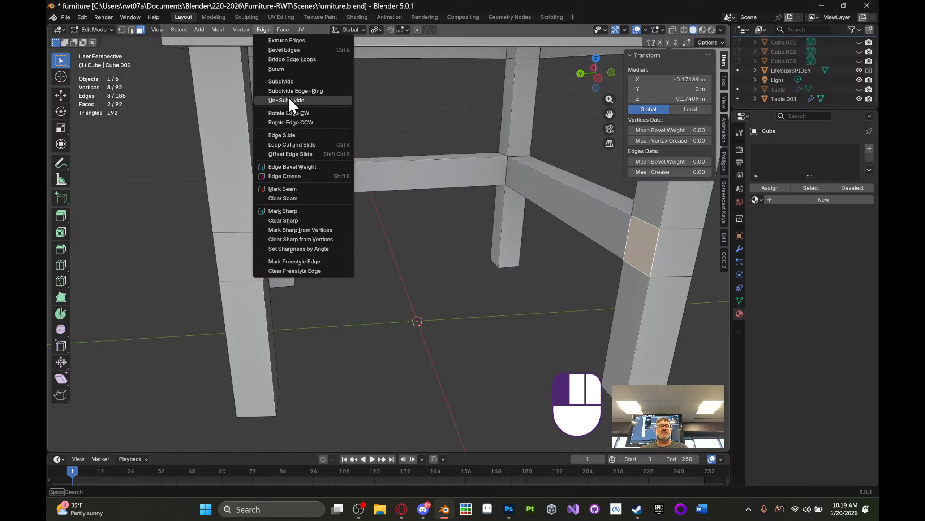
click(294, 59)
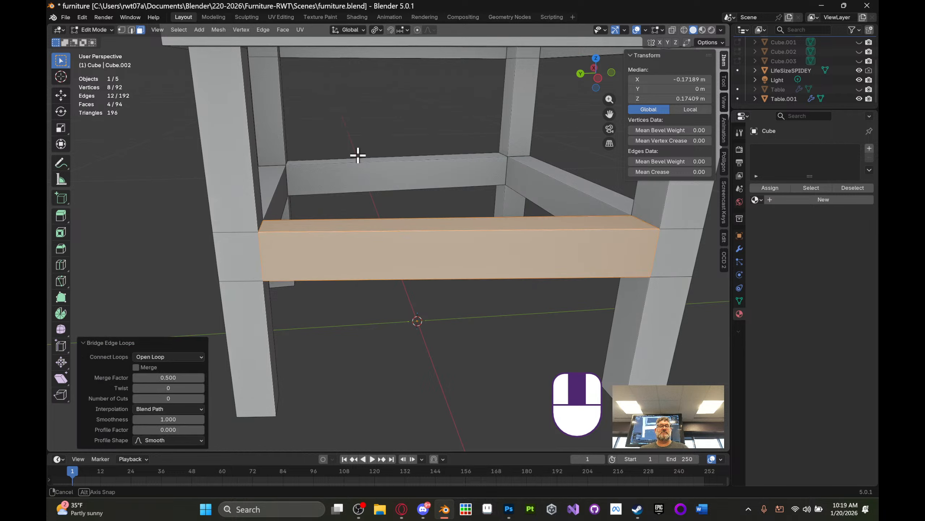
- Clear the face selection and unhide the table duplicates Cube.003, Cube.002 and Cube.001
middle_drag(358, 155, 372, 169)
click(568, 231)
scroll(575, 228, down, 5)
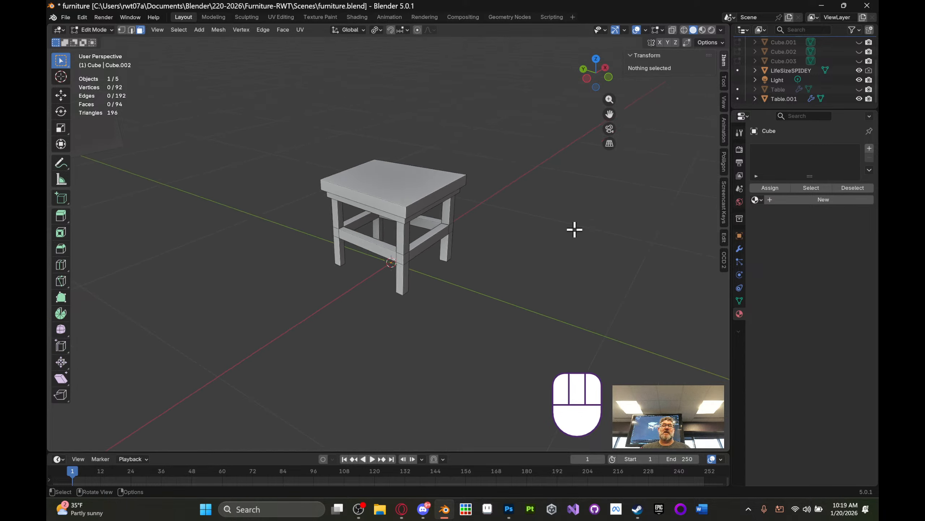
click(858, 61)
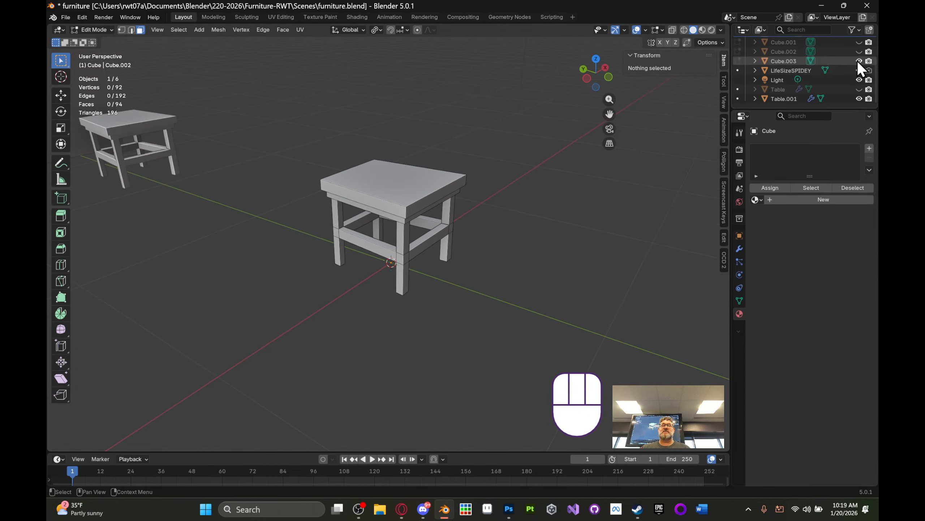
click(859, 51)
click(859, 41)
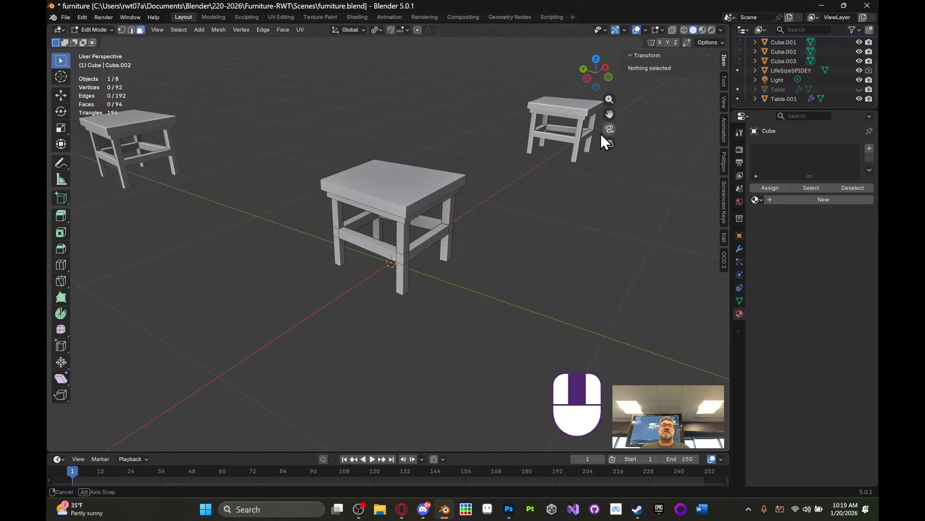
- Select two opposite upper edges of the tabletop and subdivide them with 6 cuts to divide the top into planks
middle_drag(601, 134, 441, 161)
scroll(453, 161, up, 5)
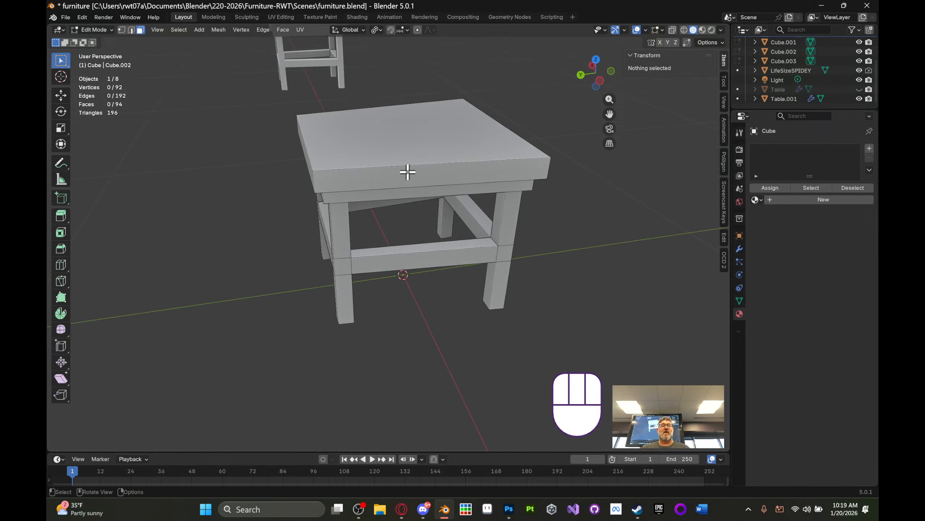
key(3)
click(394, 138)
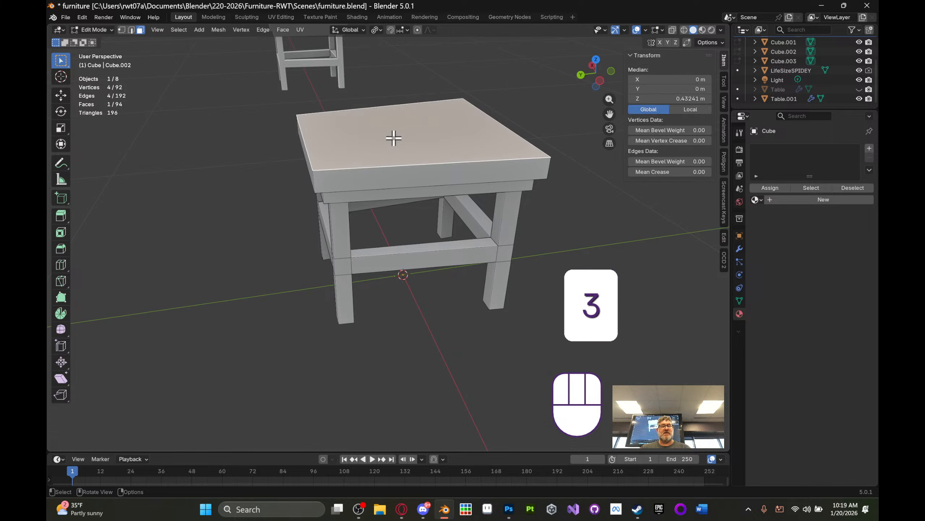
middle_drag(394, 138, 353, 163)
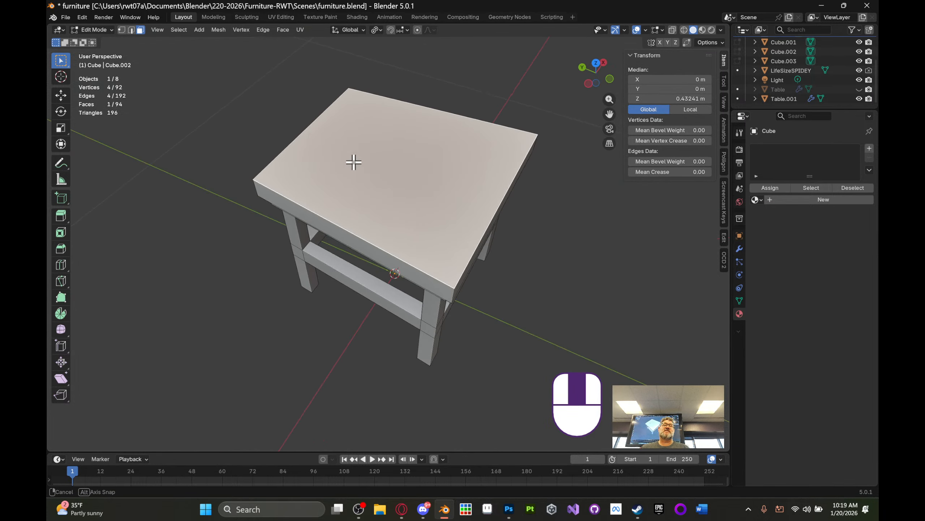
click(131, 29)
click(412, 105)
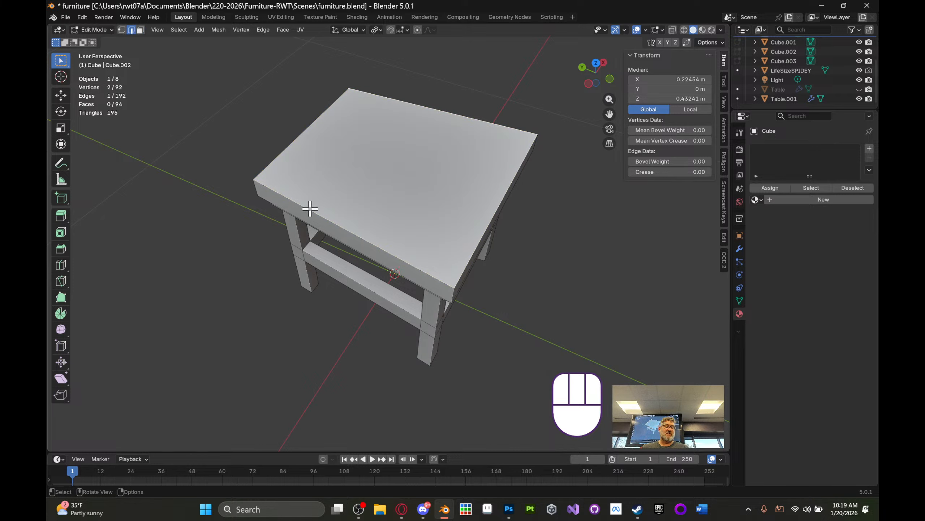
shift+click(315, 209)
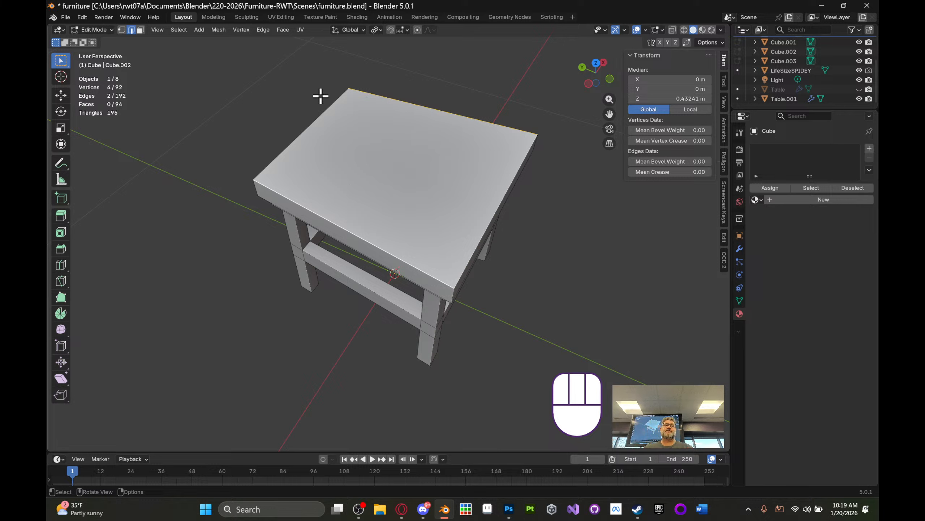
click(264, 30)
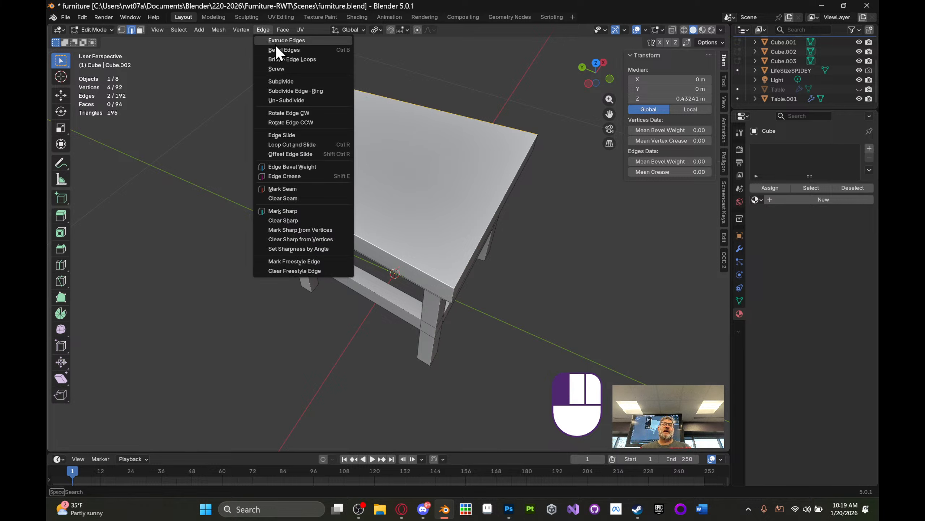
click(297, 81)
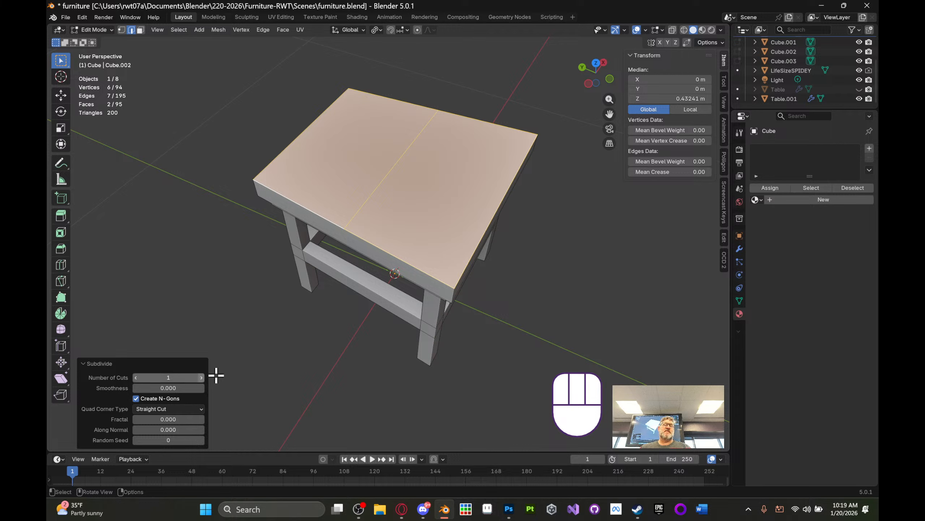
drag(202, 378, 216, 378)
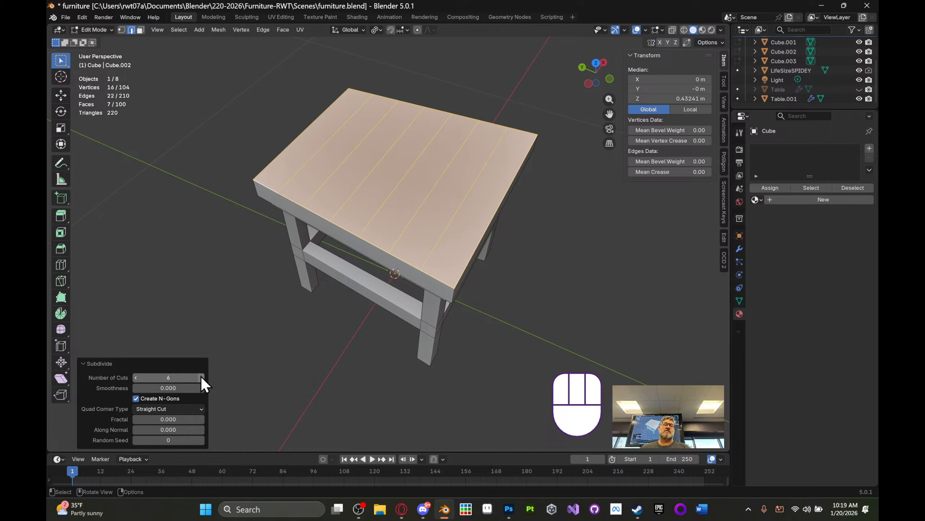
- Dissolve five of the six dividing edges on the tabletop, keeping only the one nearest the positive Y side
middle_drag(206, 312, 300, 110)
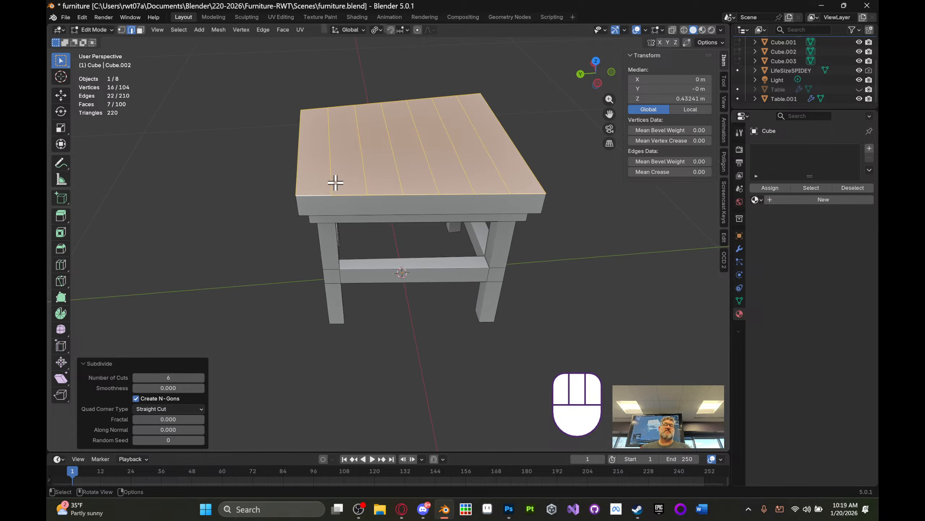
middle_drag(335, 183, 322, 184)
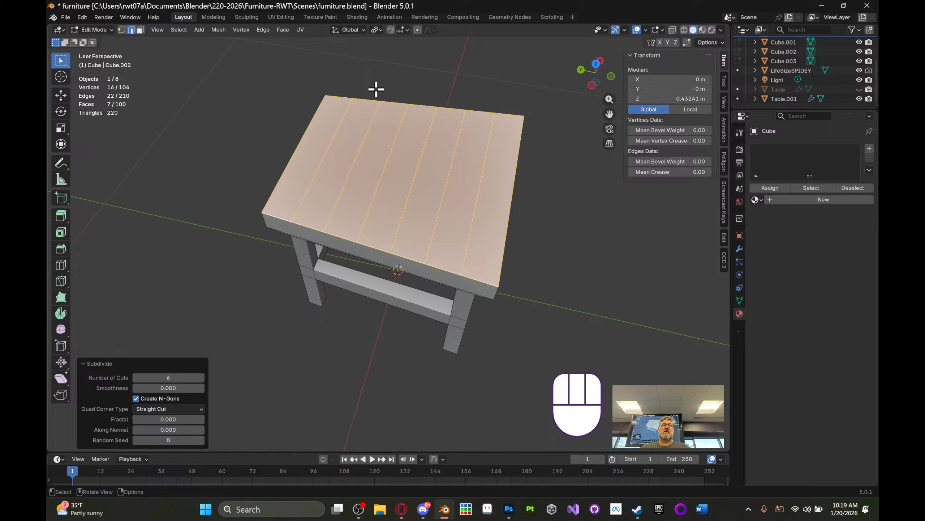
click(352, 164)
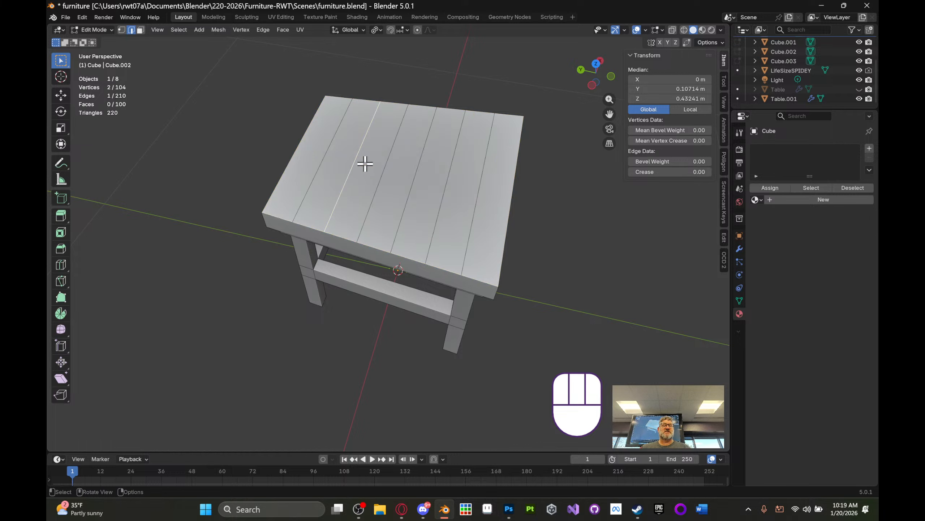
shift+click(386, 160)
shift+click(418, 164)
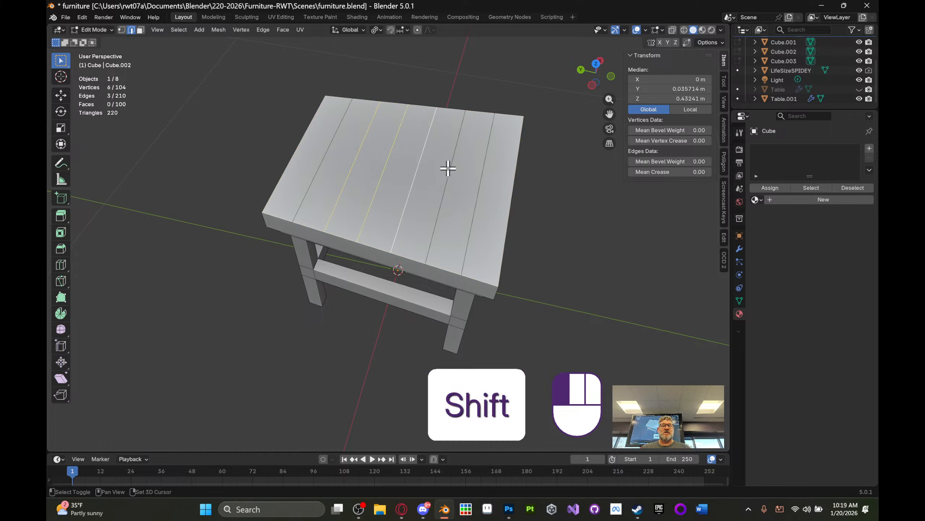
shift+click(449, 163)
shift+click(483, 173)
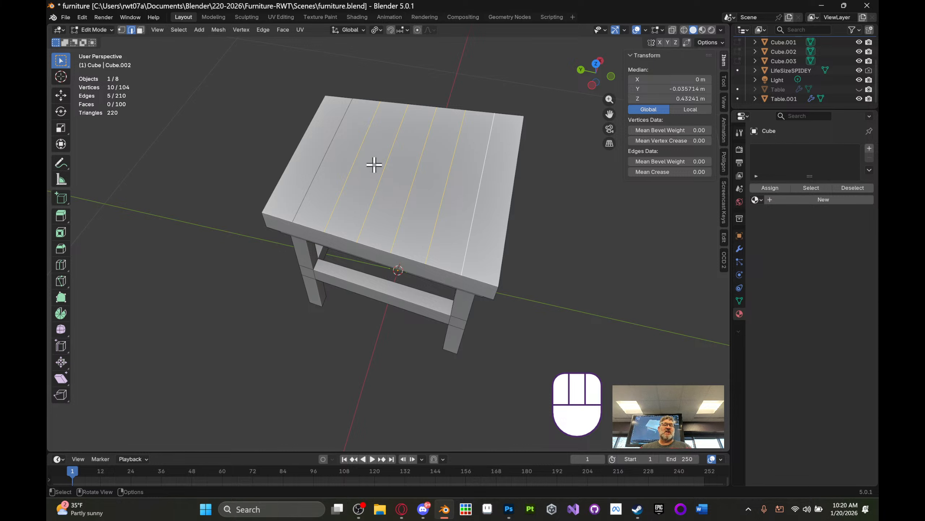
scroll(375, 164, up, 1)
middle_drag(389, 161, 418, 165)
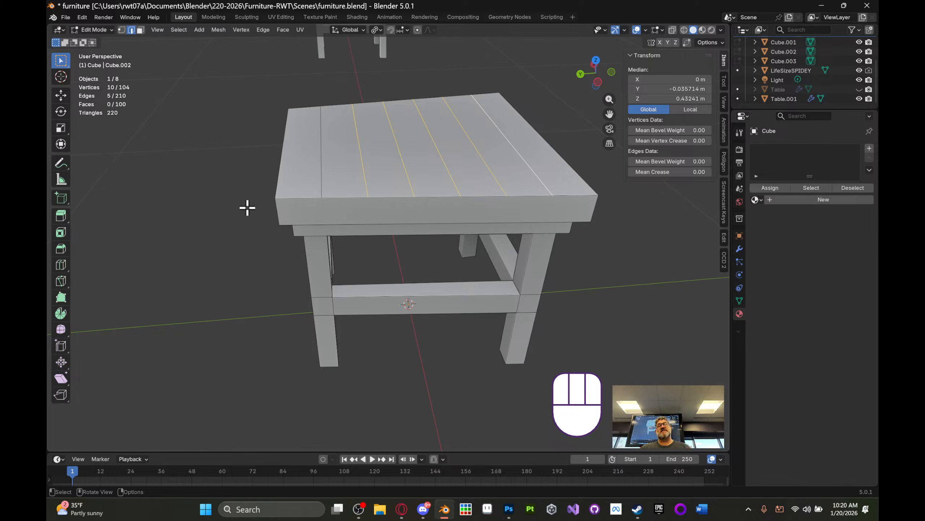
key(x)
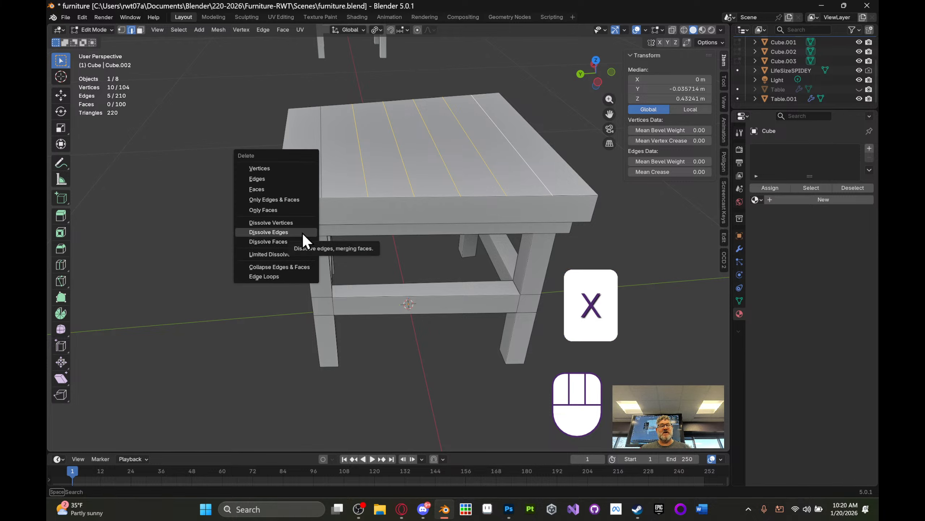
click(302, 233)
middle_drag(398, 202, 386, 207)
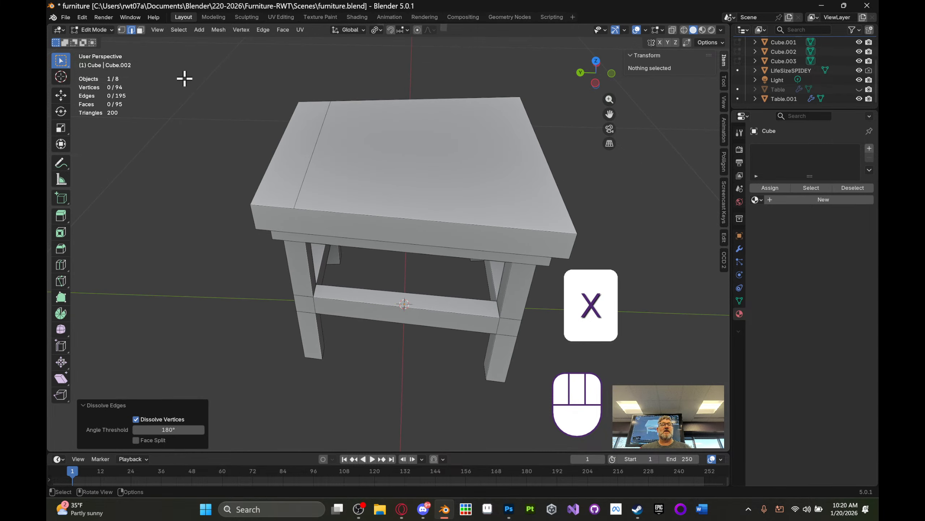
- Inset the narrow strip face along the positive Y side of the top by about 0.011 m
click(141, 32)
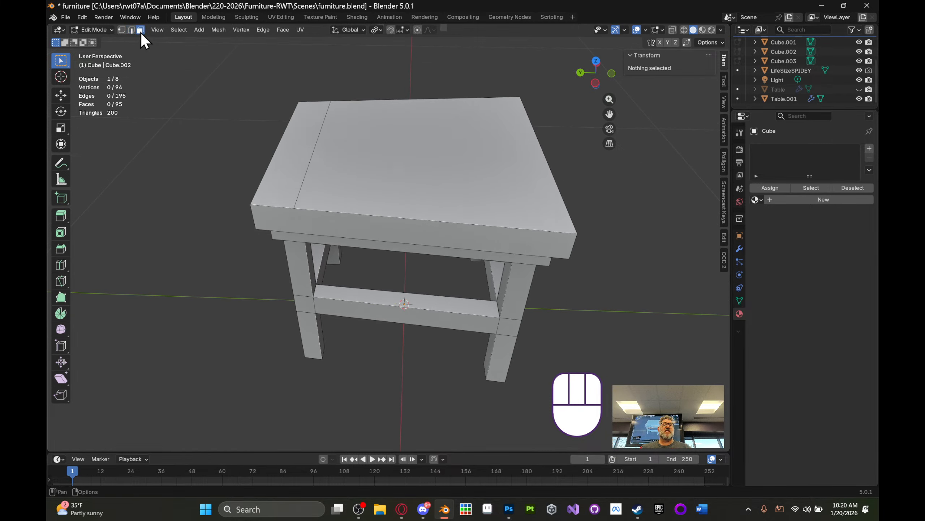
middle_drag(289, 186, 306, 172)
click(307, 172)
middle_drag(364, 179, 320, 191)
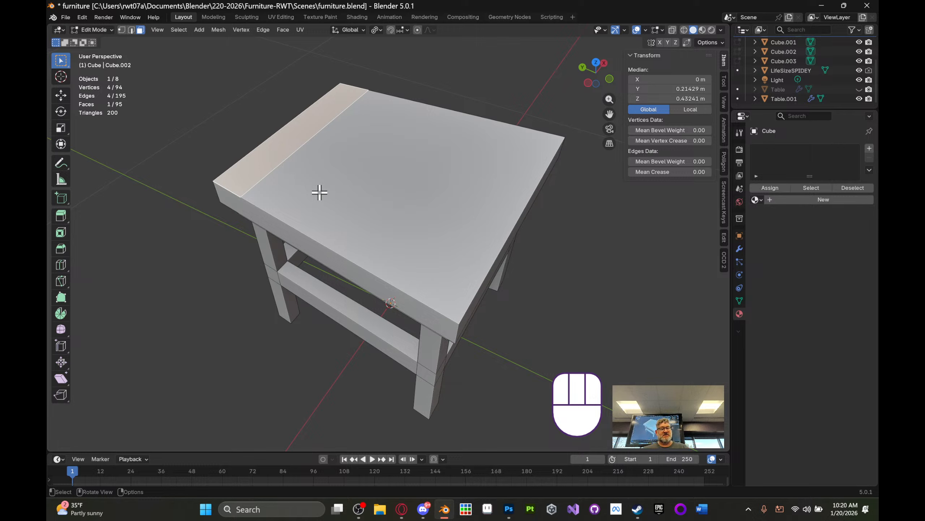
key(i)
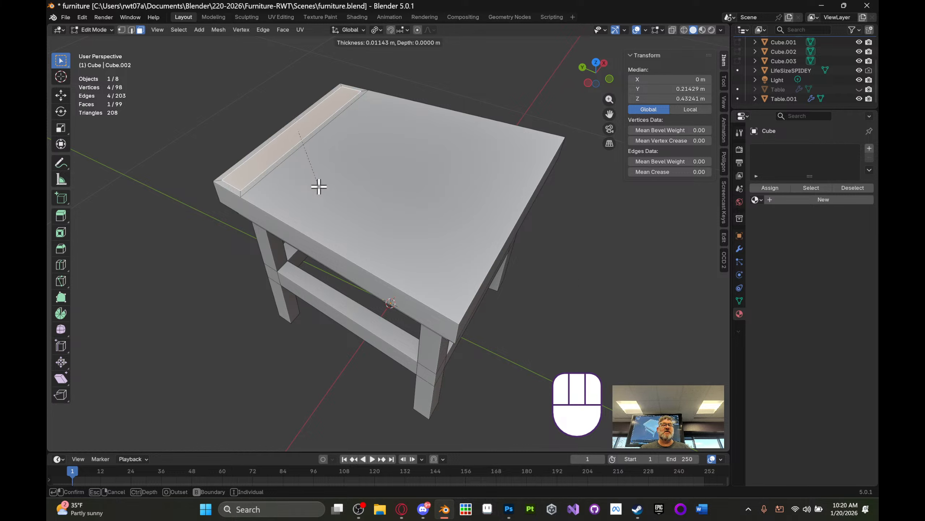
click(317, 186)
- Subdivide the two long edges of the inset strip face with 7 cuts
shift+middle_drag(372, 158, 378, 236)
scroll(378, 237, up, 3)
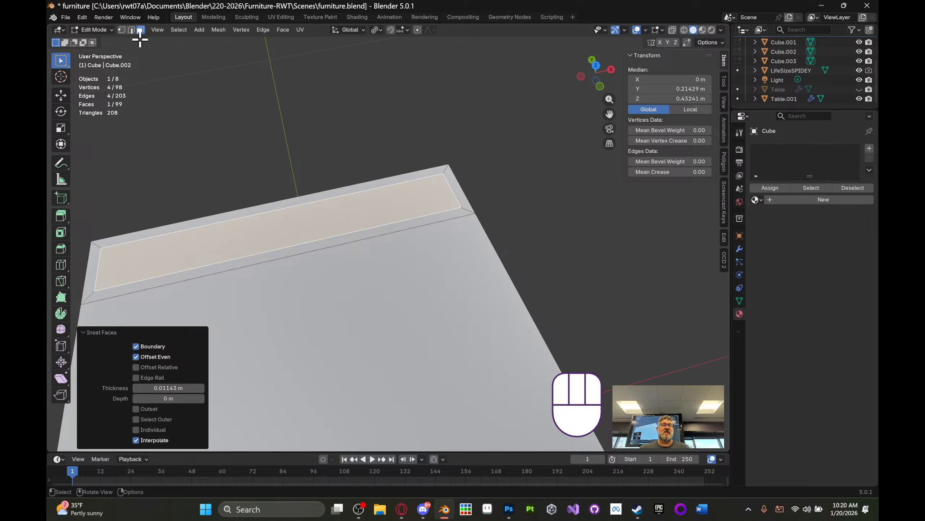
key(2)
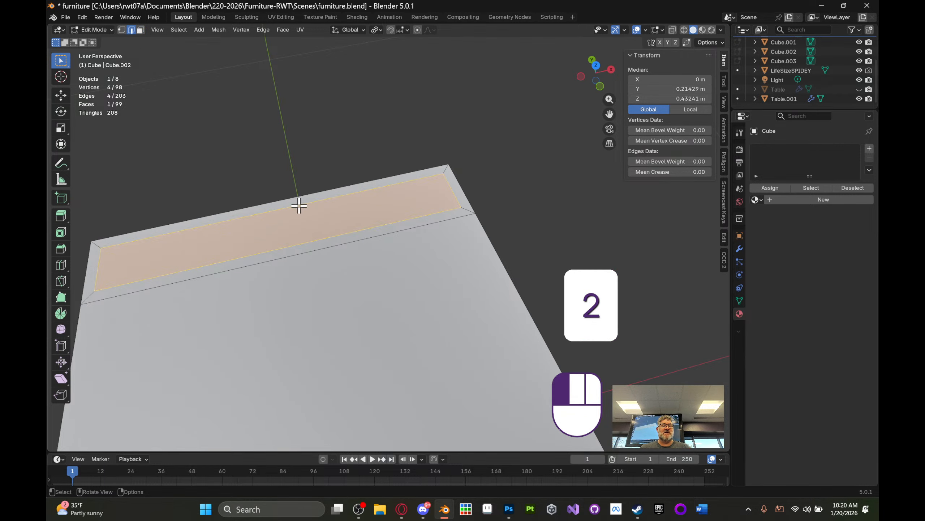
click(299, 204)
shift+click(302, 244)
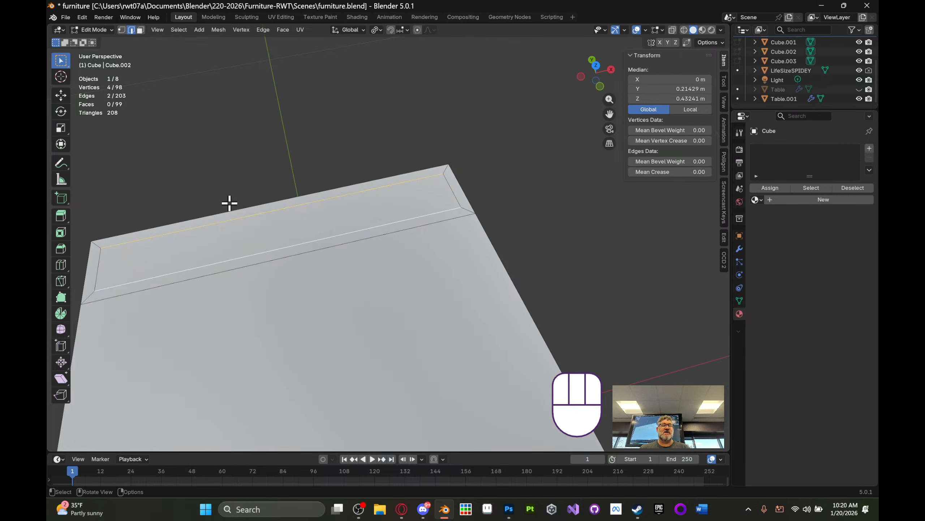
click(264, 31)
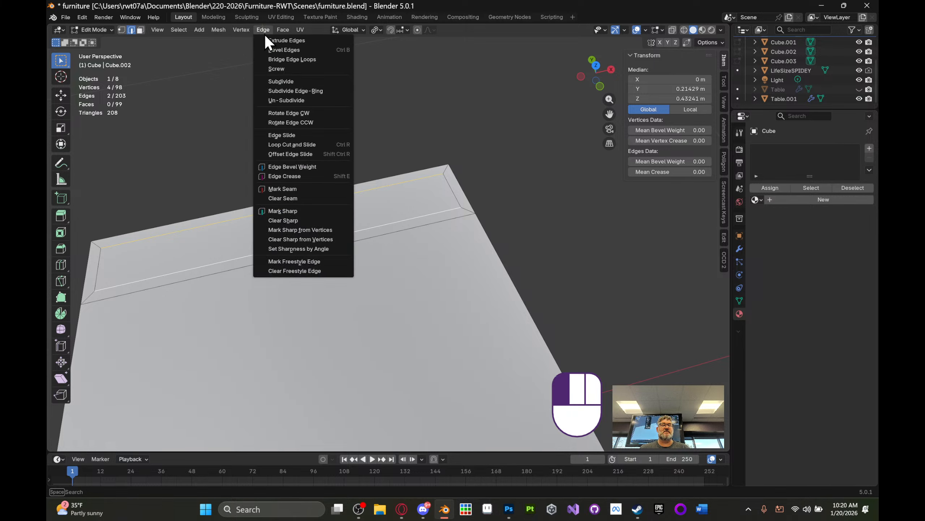
click(286, 81)
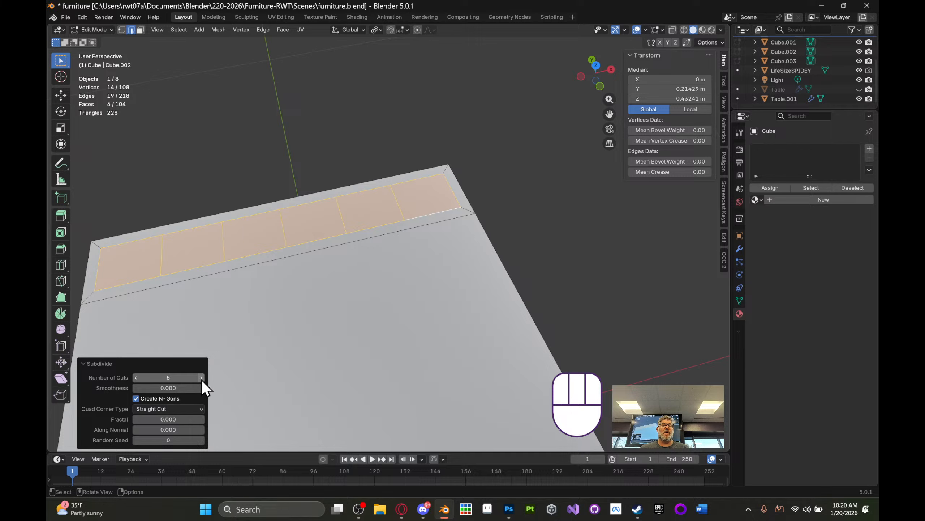
click(201, 377)
click(201, 378)
click(201, 377)
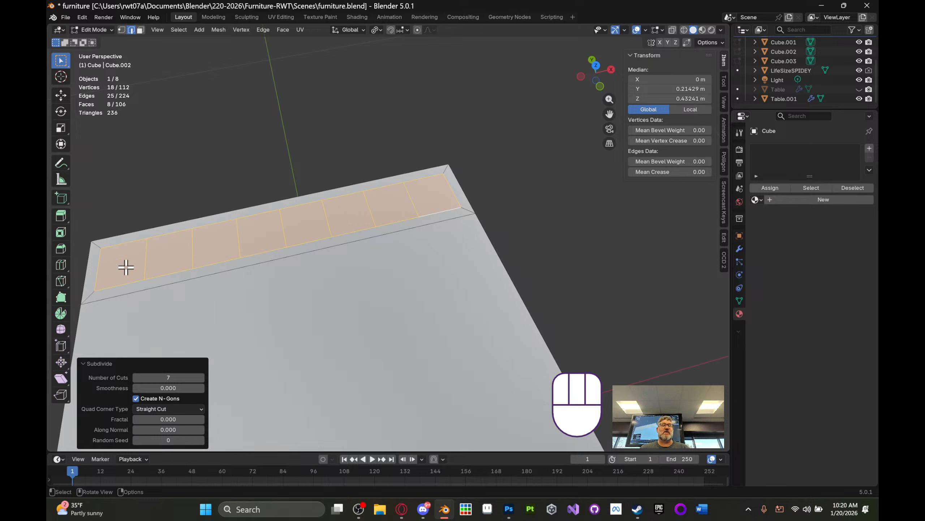
- Dissolve the five middle cross edges of the inset strip, keeping the outermost one at each end
click(191, 242)
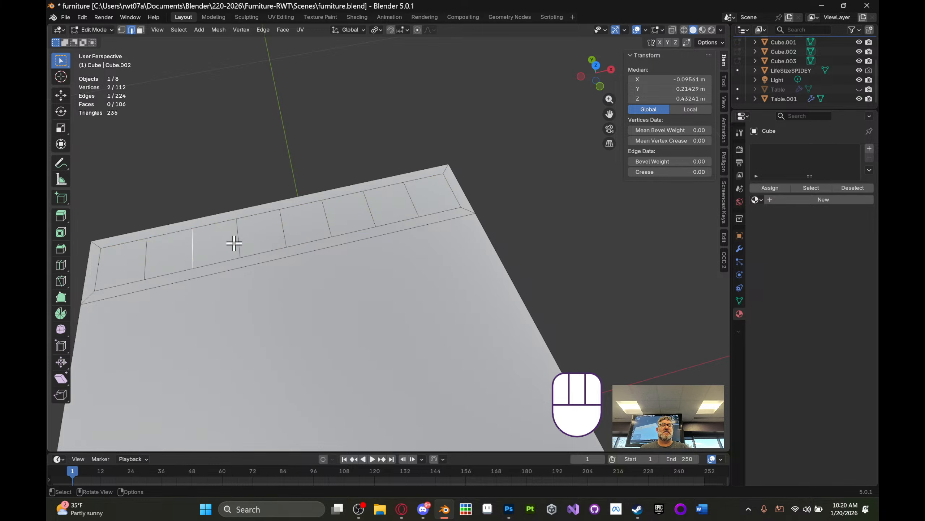
shift+click(243, 239)
shift+click(280, 232)
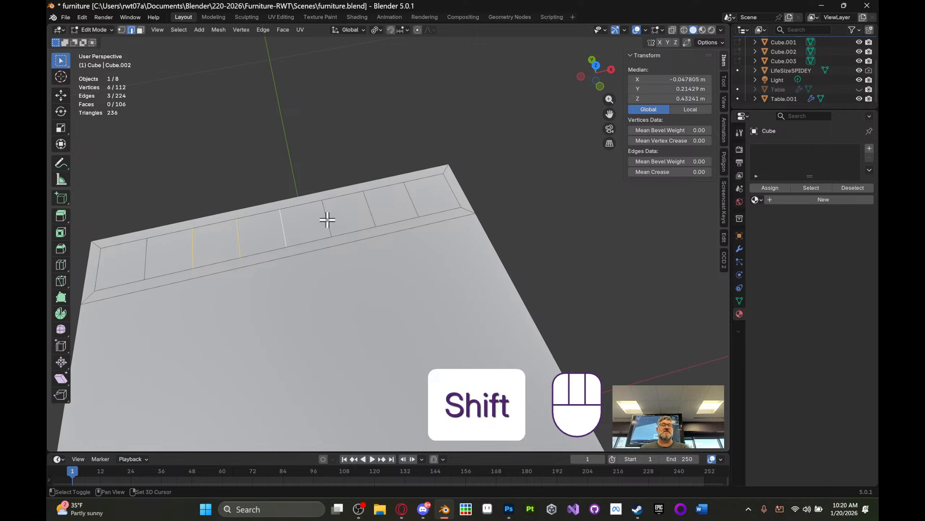
shift+click(327, 219)
shift+click(369, 210)
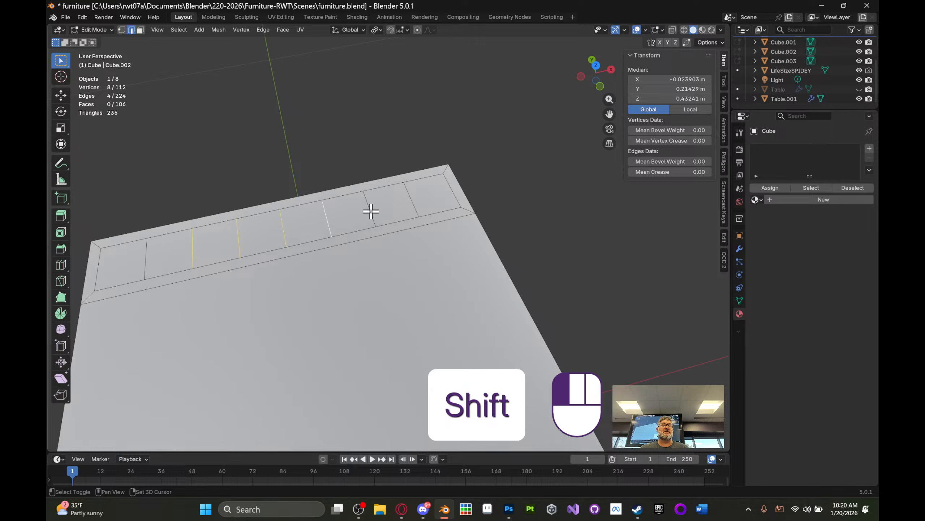
key(x)
click(323, 222)
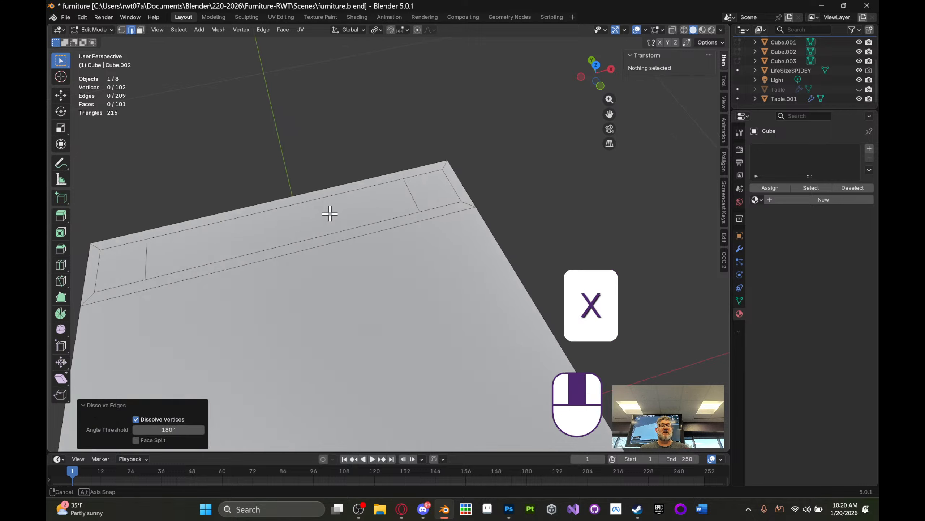
- Extrude the two end faces of the inset strip upward about 0.228 m to form backrest posts
mouse_move(330, 213)
middle_down()
mouse_move(342, 202)
mouse_move(368, 227)
mouse_move(335, 230)
middle_up()
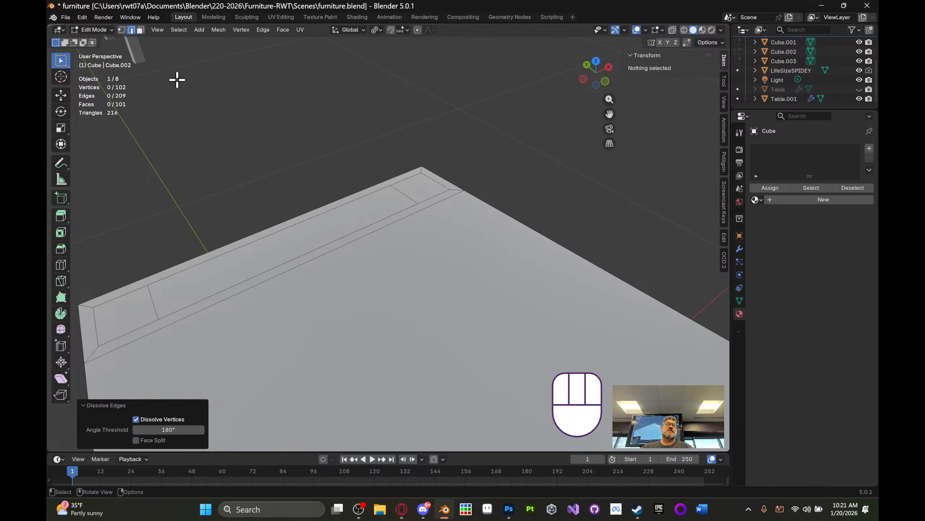
click(140, 30)
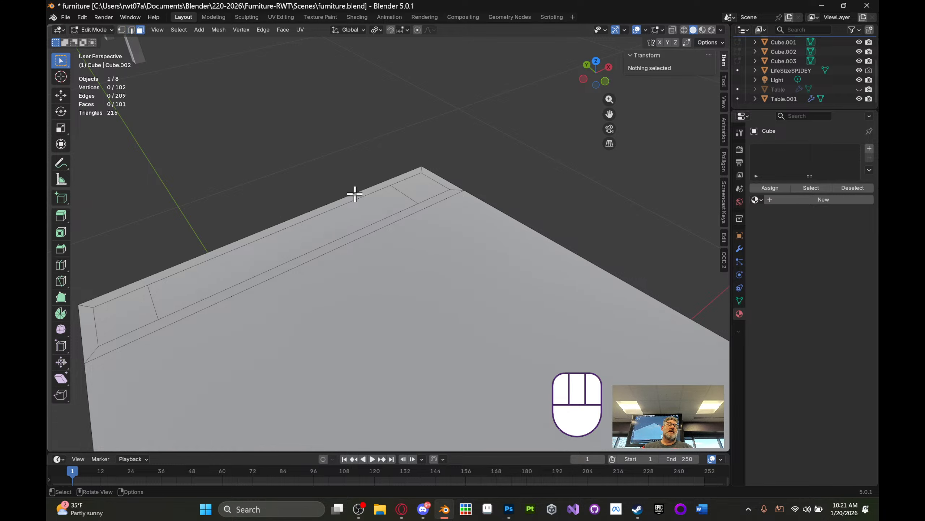
shift+middle_drag(337, 173, 352, 220)
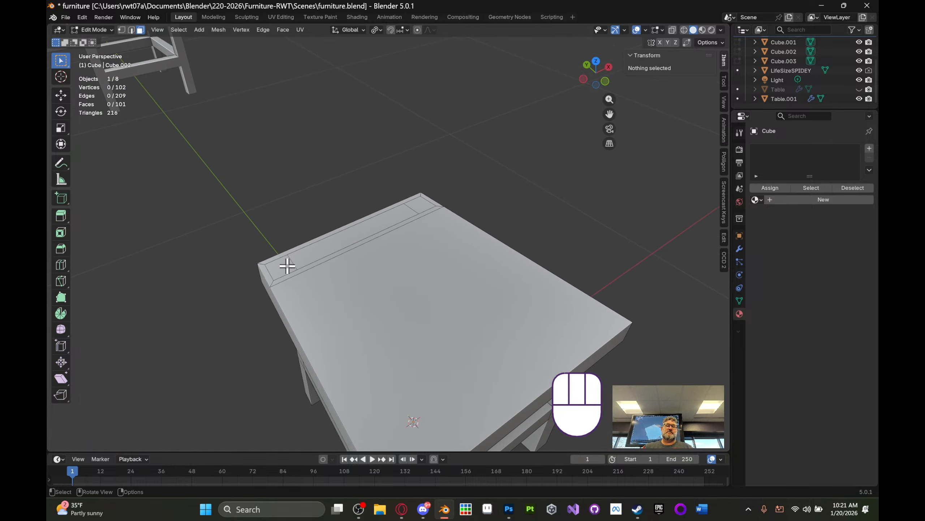
click(288, 266)
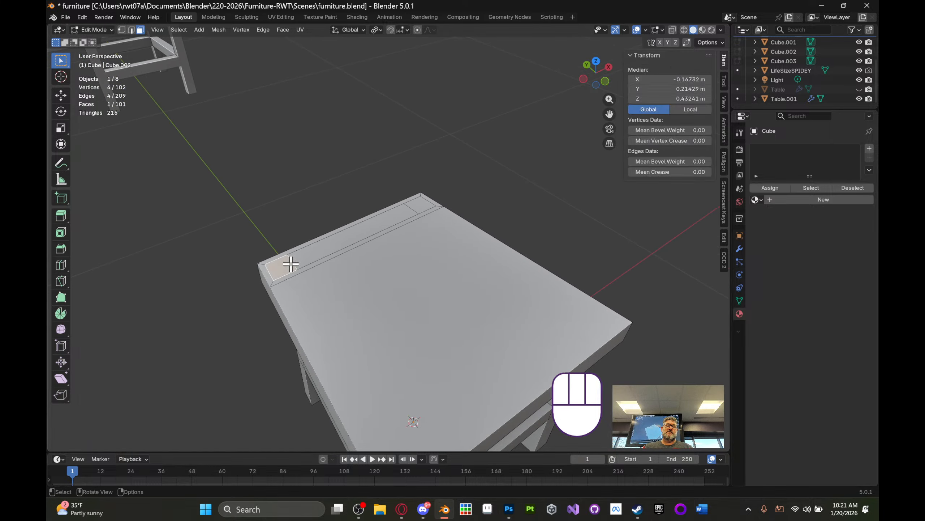
shift+click(420, 203)
middle_drag(413, 205, 405, 223)
scroll(407, 223, up, 2)
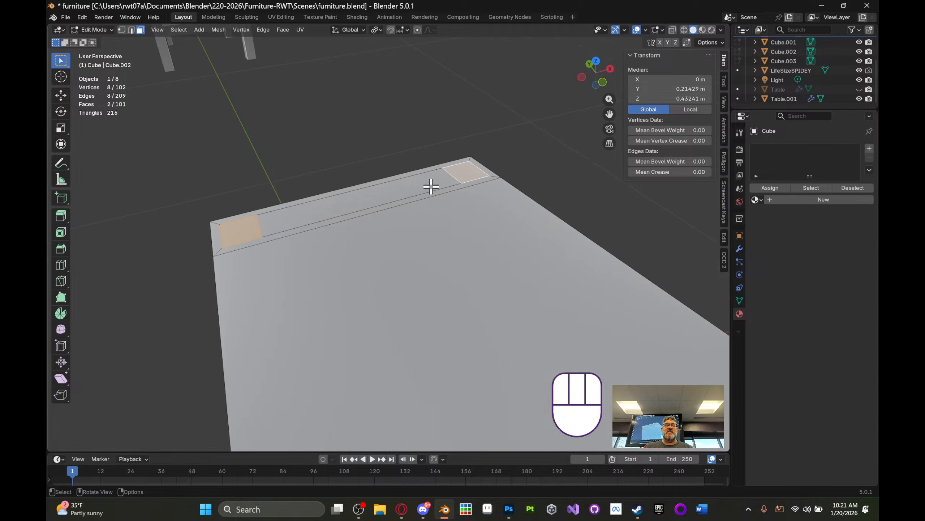
shift+middle_drag(362, 188, 355, 229)
key(e)
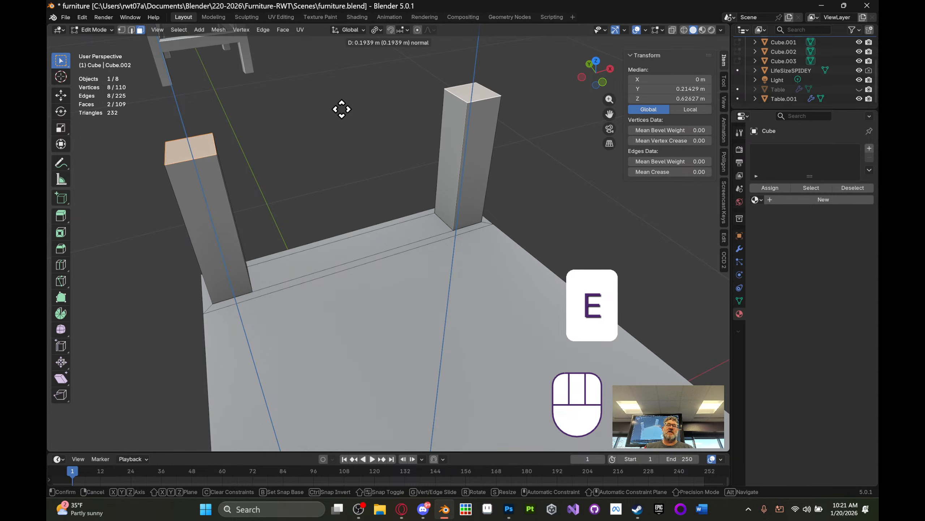
click(335, 82)
- Extrude the top faces of both backrest posts upward about 0.086 m as a second segment
middle_drag(334, 82, 423, 177)
scroll(479, 145, down, 6)
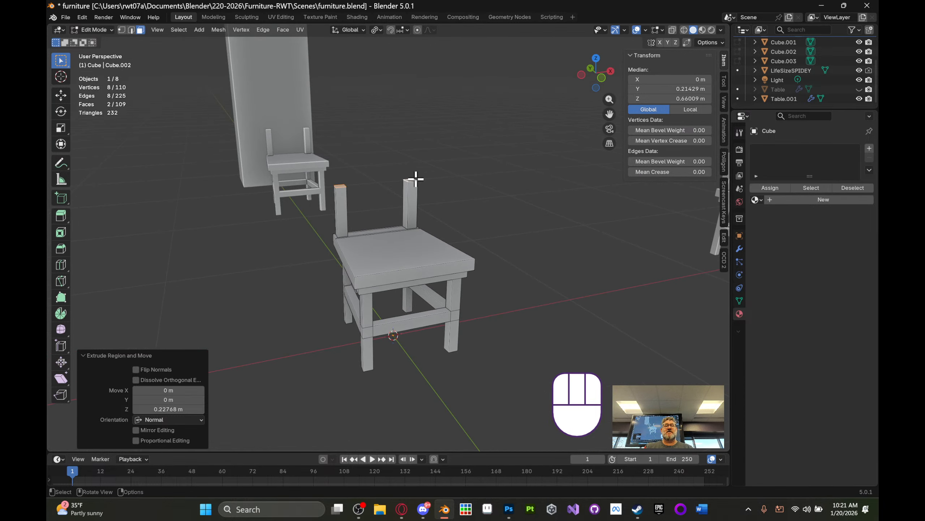
scroll(417, 171, up, 2)
scroll(414, 169, up, 5)
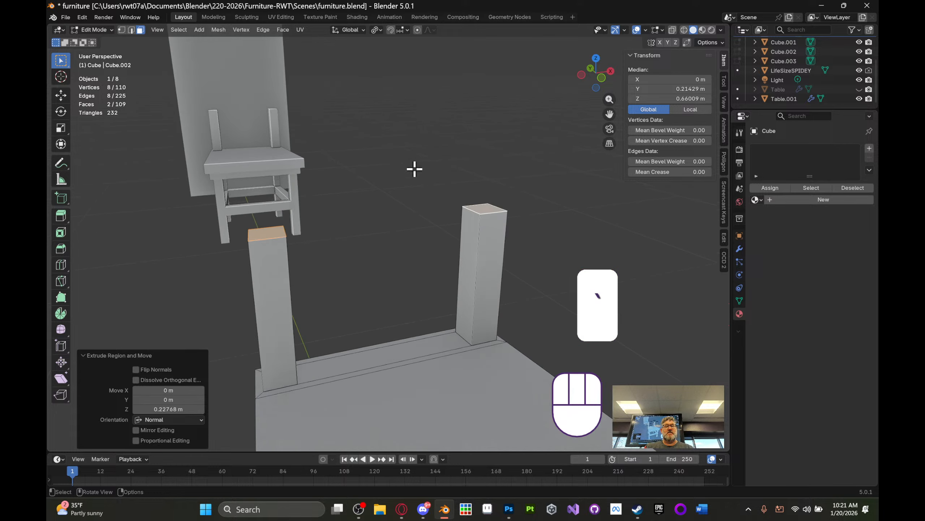
key(e)
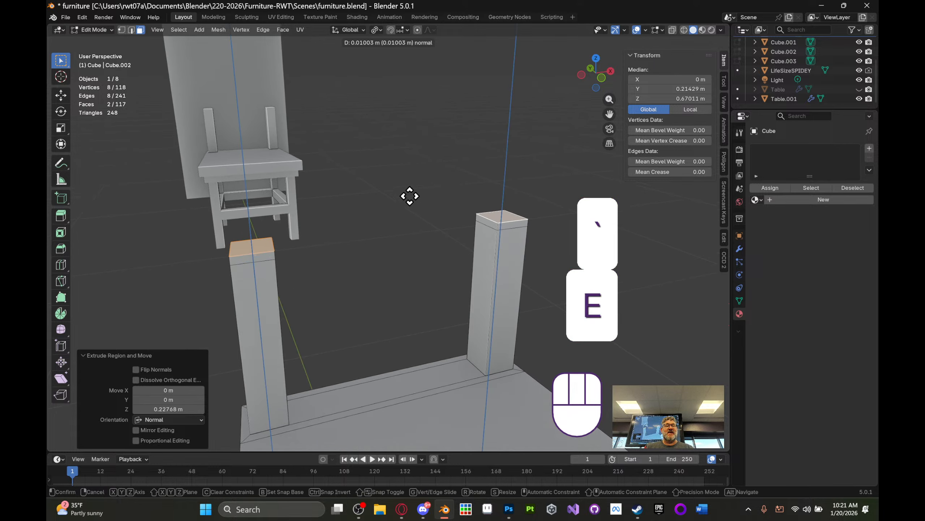
click(405, 141)
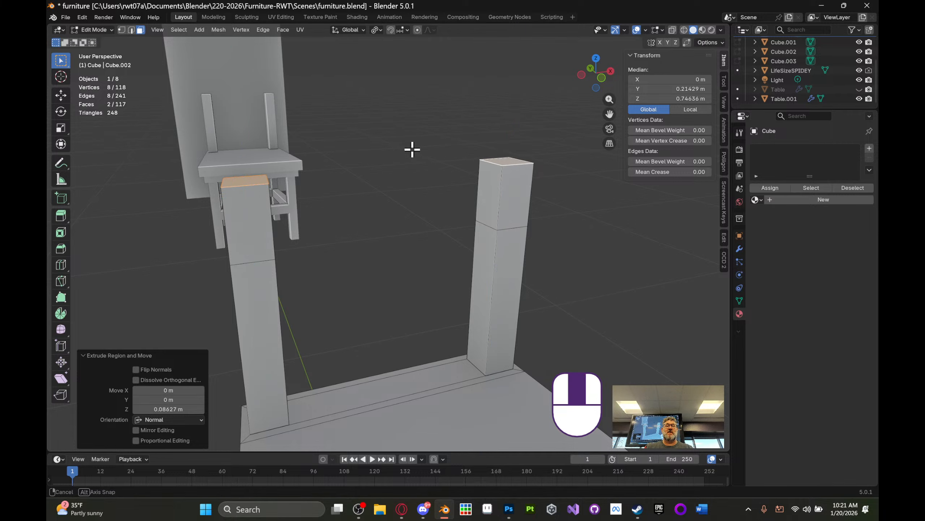
- Extrude the top faces of both backrest posts upward twice, about 0.103 m each time, adding a third and fourth segment
middle_drag(412, 149, 437, 147)
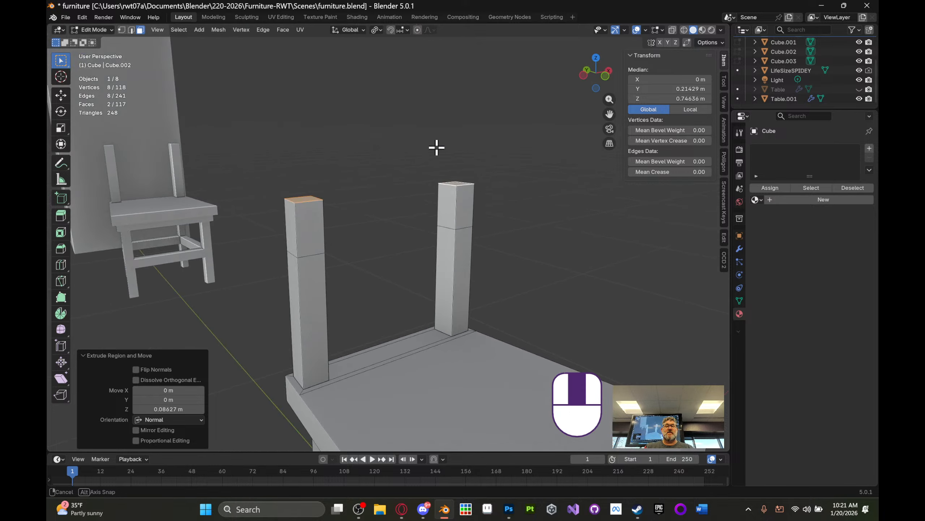
key(e)
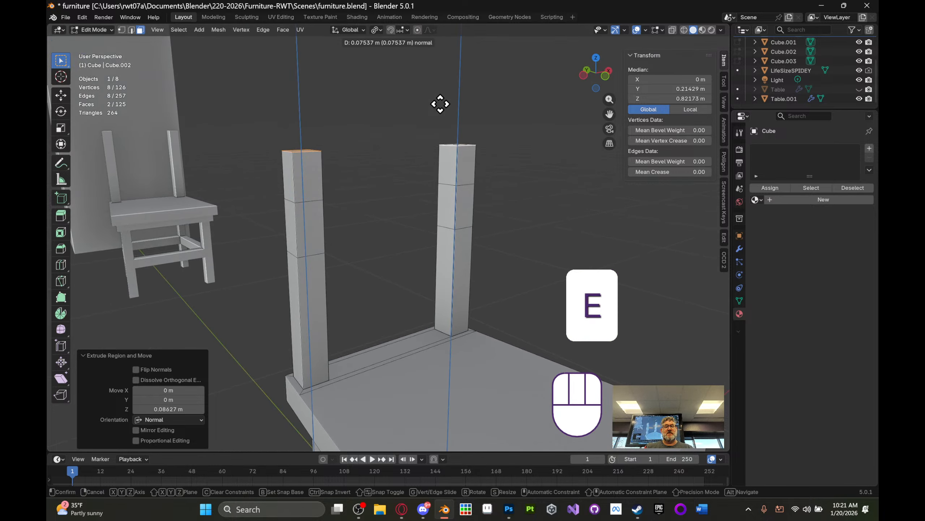
click(441, 88)
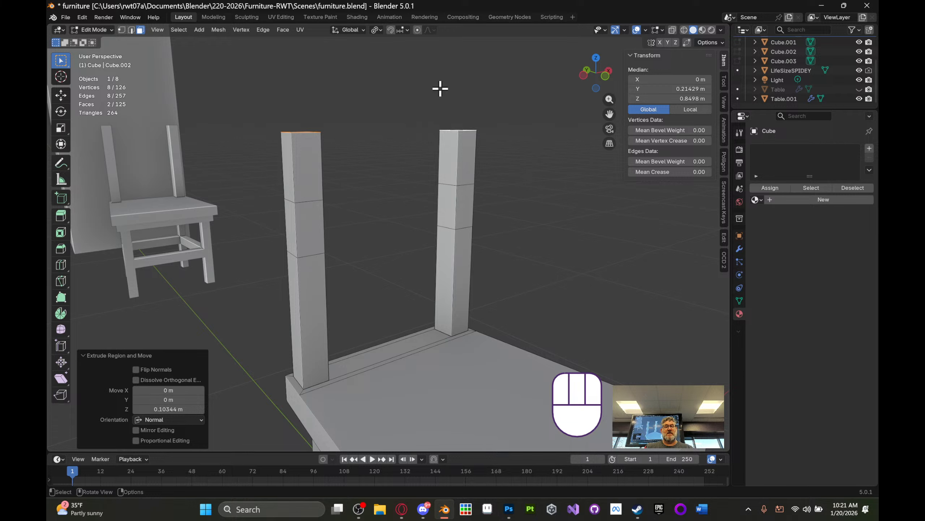
key(e)
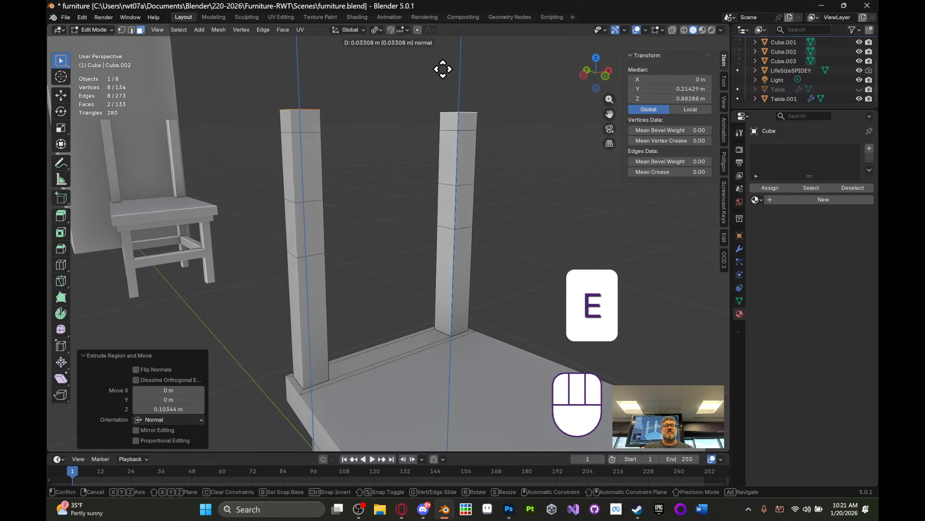
click(443, 31)
- Inset the two facing inner faces of the backrest posts' second segments by about 0.0054 m with zero depth
middle_drag(415, 95, 312, 94)
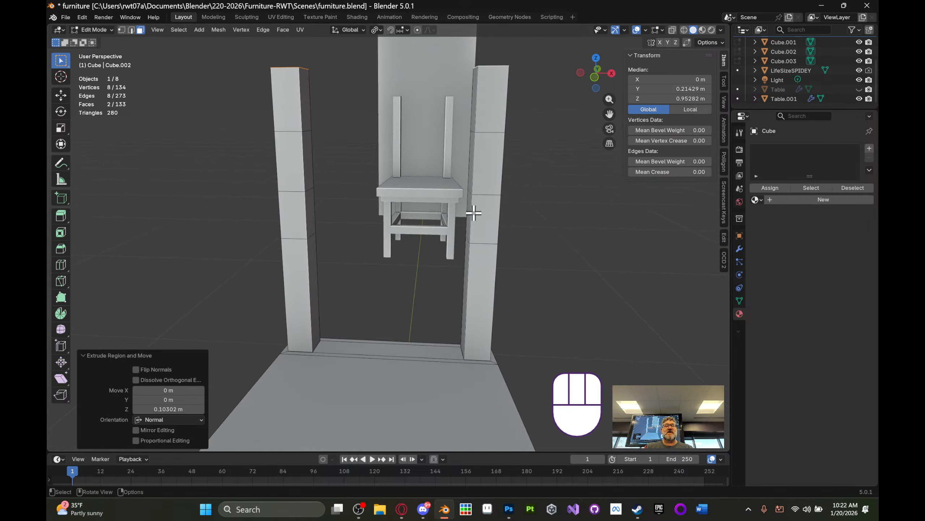
middle_drag(301, 179, 374, 179)
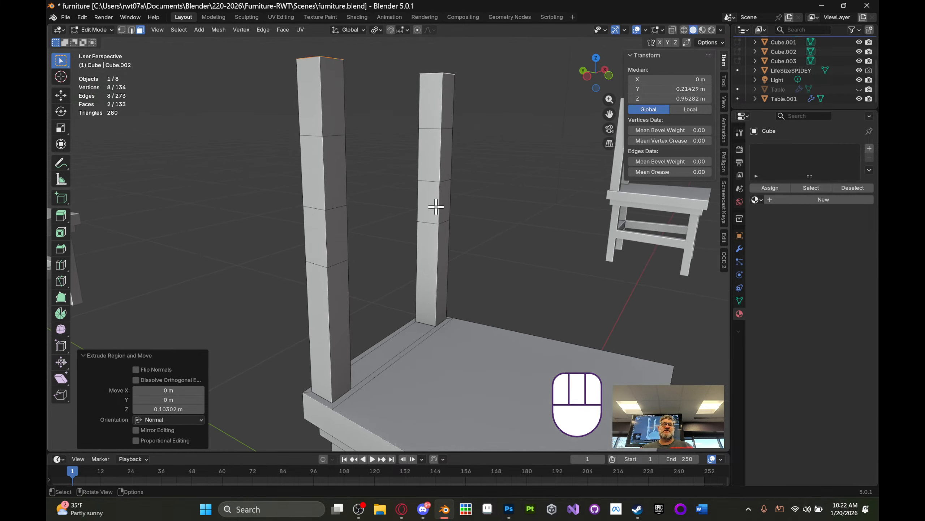
click(433, 204)
middle_drag(477, 191, 385, 199)
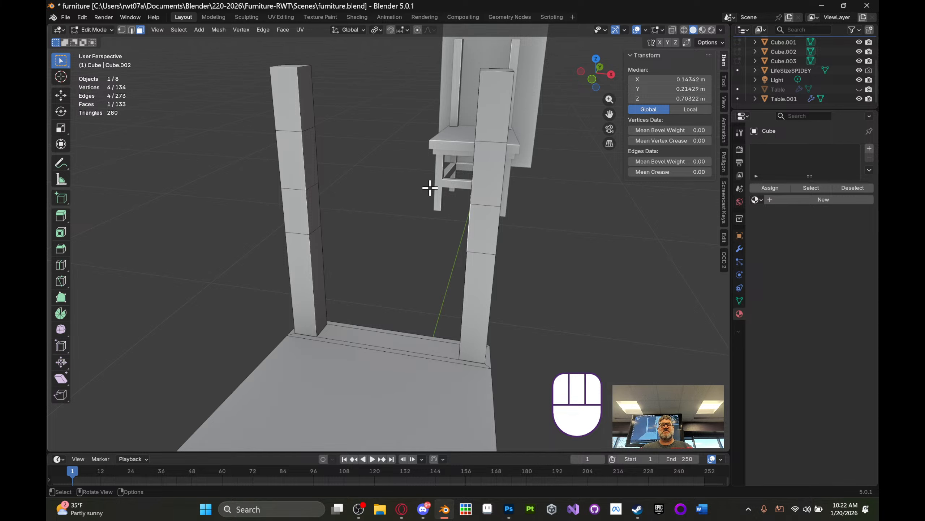
scroll(435, 187, down, 2)
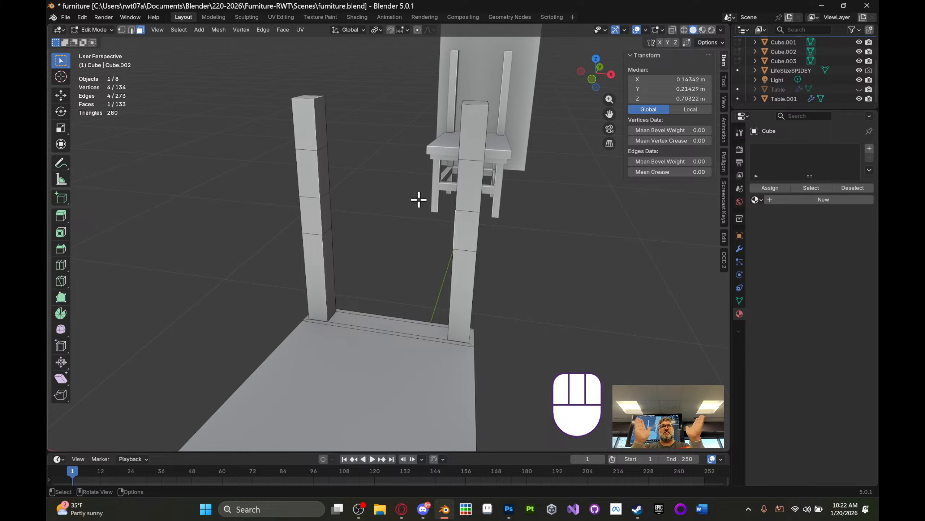
middle_drag(418, 202, 405, 185)
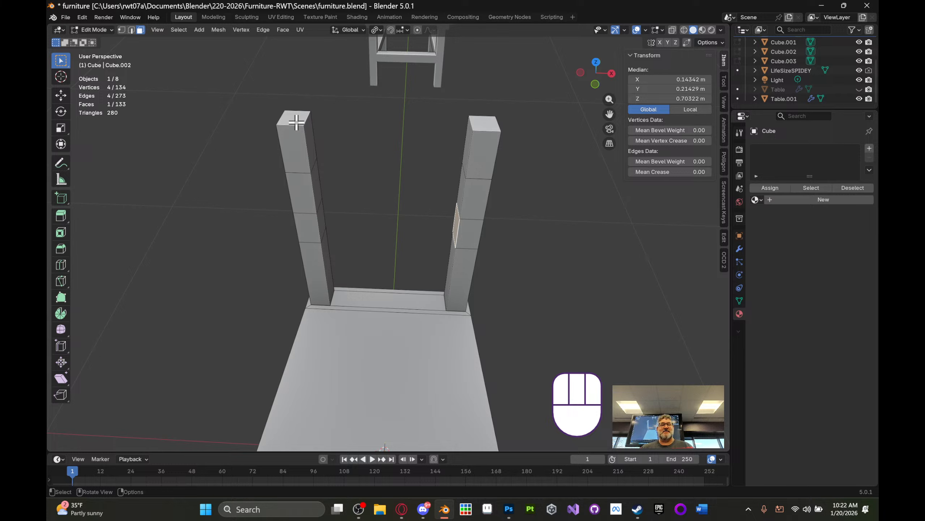
middle_drag(376, 158, 364, 142)
shift+click(327, 211)
middle_drag(327, 211, 388, 203)
middle_drag(533, 194, 442, 337)
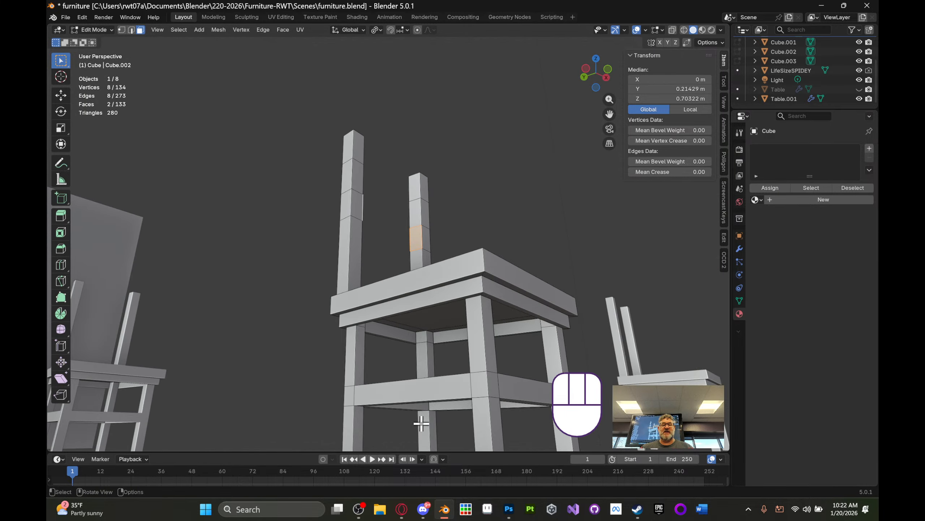
middle_drag(510, 311, 292, 343)
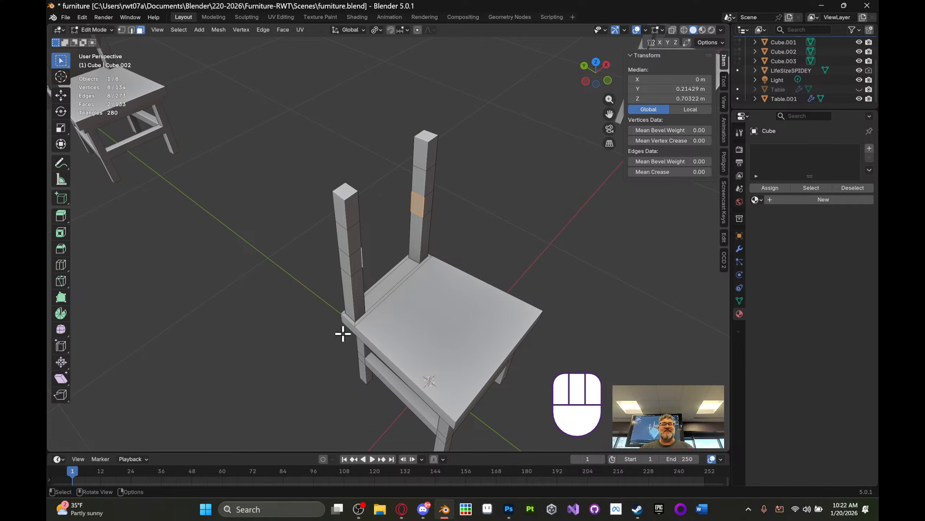
middle_drag(403, 302, 408, 242)
scroll(409, 242, up, 3)
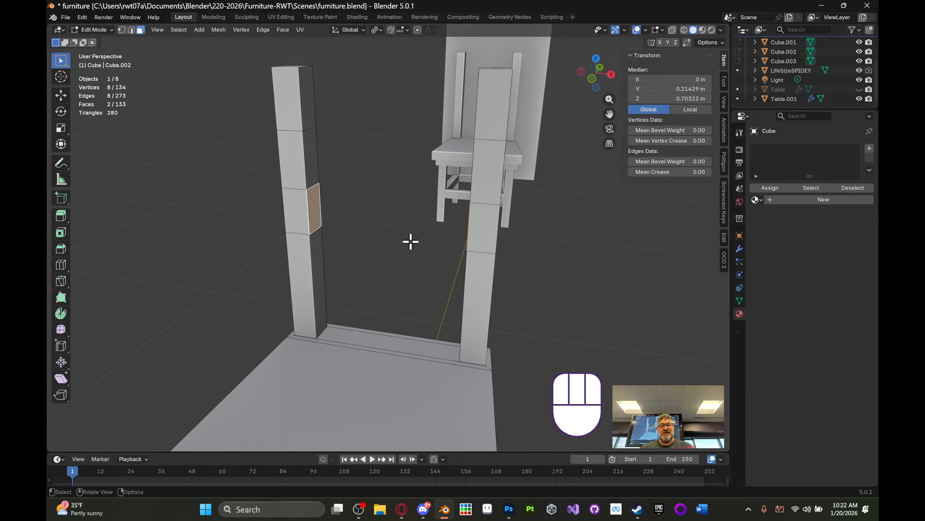
key(i)
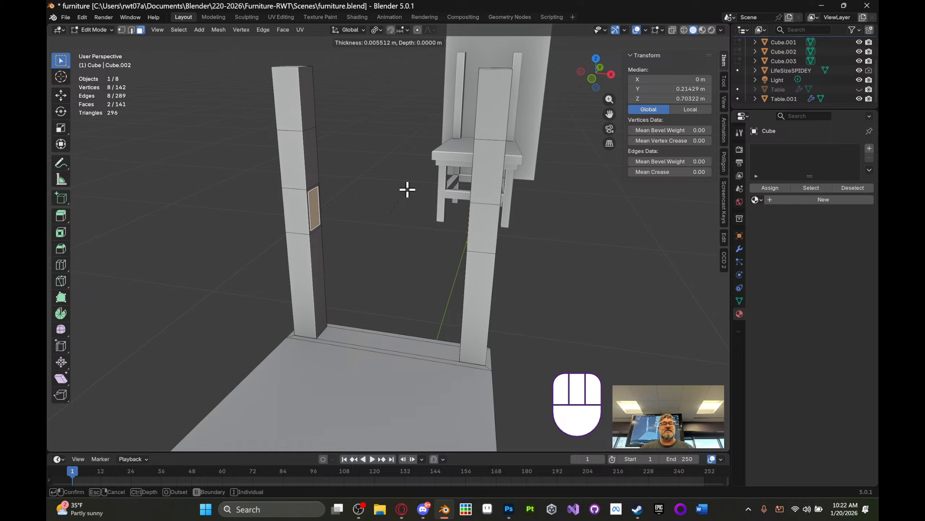
click(408, 190)
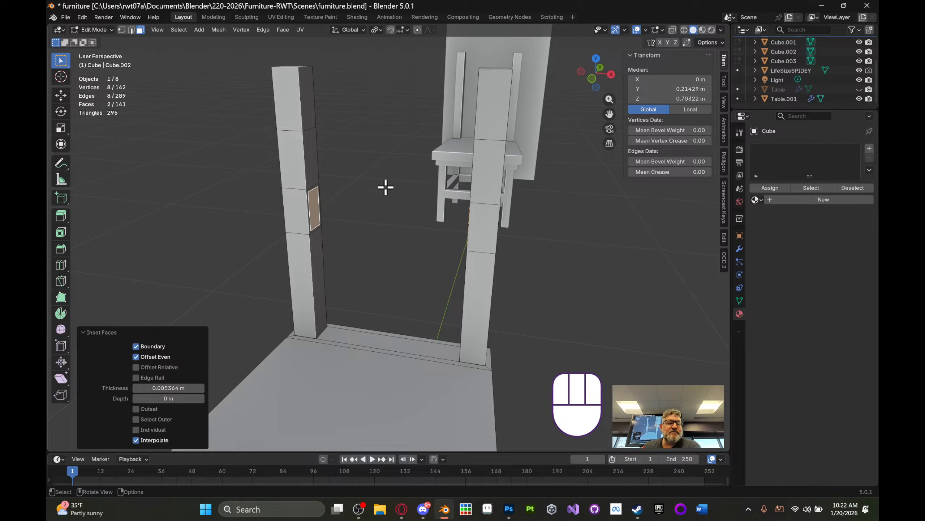
middle_drag(430, 151, 368, 211)
scroll(404, 146, up, 3)
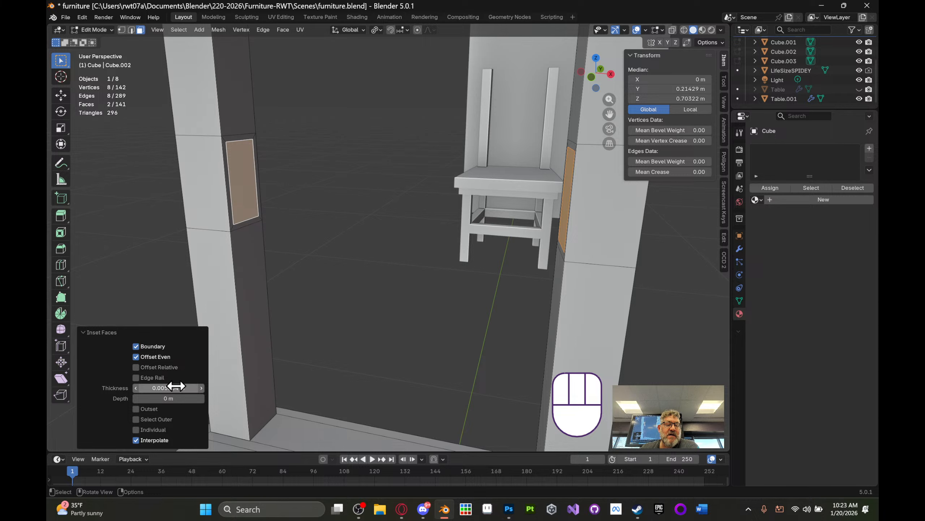
middle_drag(438, 242, 494, 233)
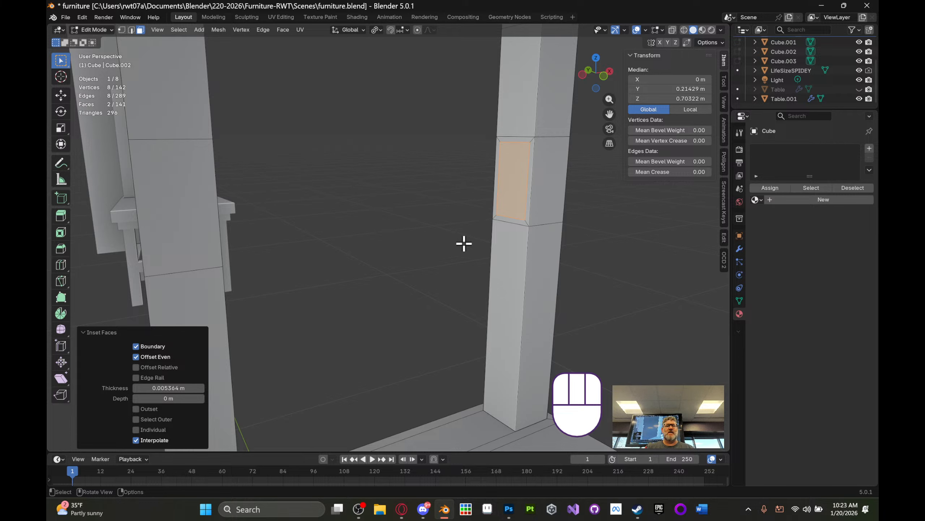
middle_drag(473, 226, 386, 209)
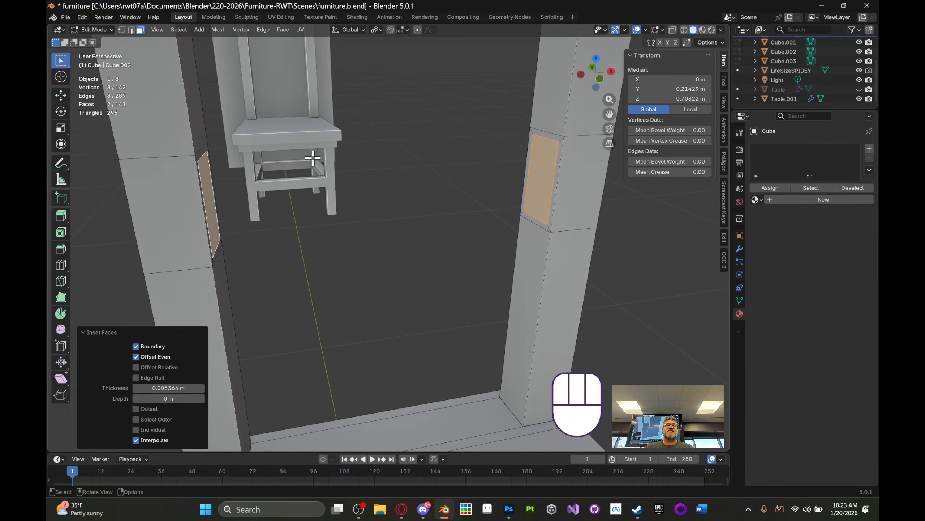
- Bridge the two selected inset faces between the chair's back posts, using 4 cuts
click(263, 30)
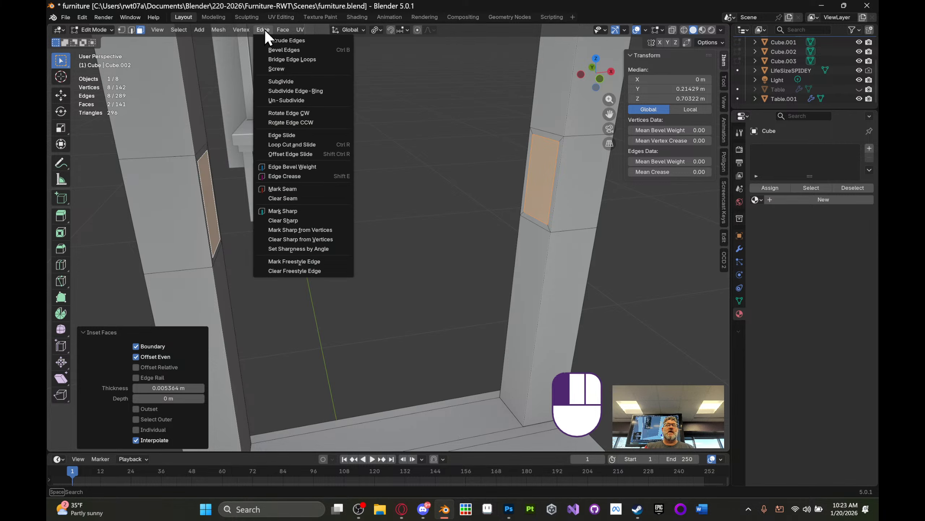
click(293, 60)
middle_drag(295, 75, 433, 138)
middle_drag(493, 129, 437, 133)
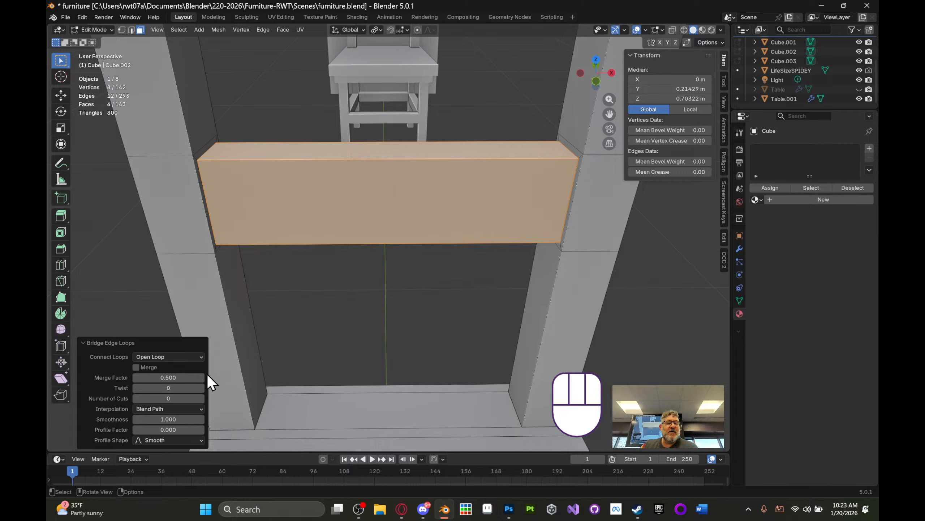
click(201, 398)
click(201, 397)
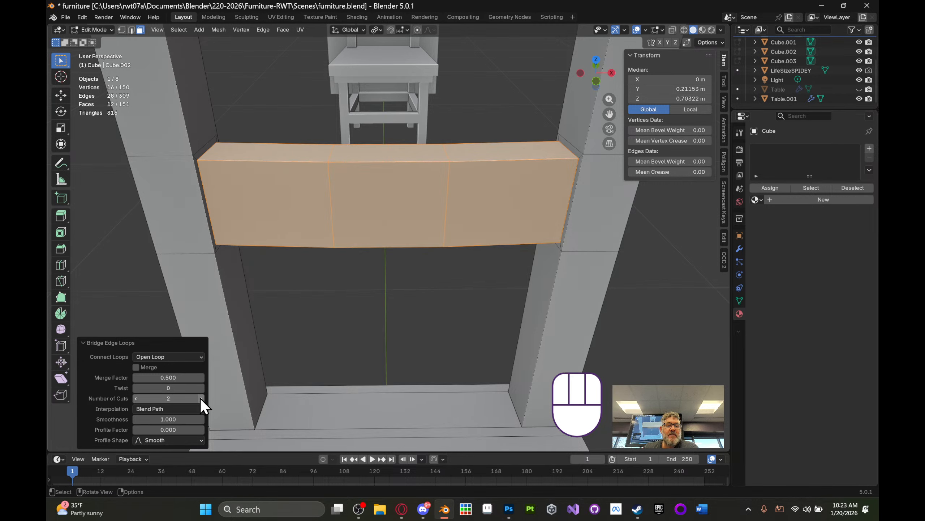
click(201, 397)
click(201, 398)
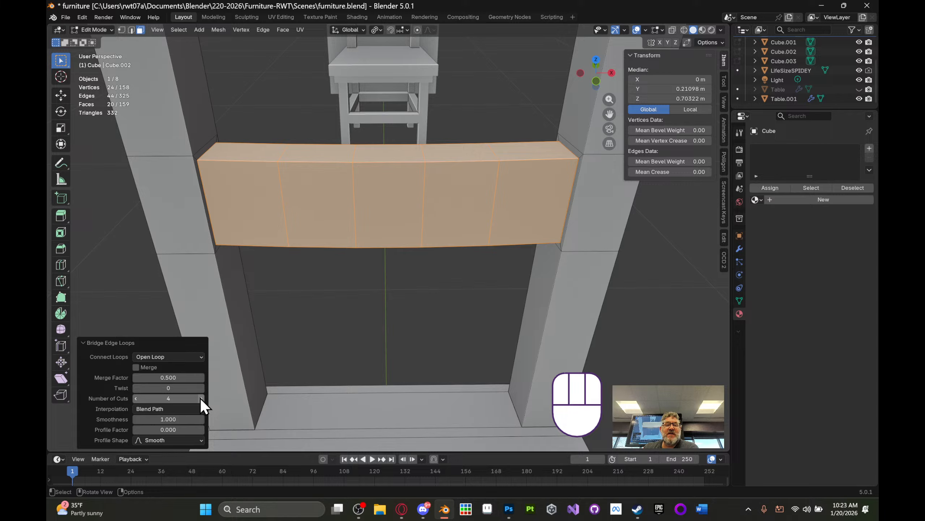
- Set the bridged rail's profile factor to -0.070 and its smoothness to 1
middle_drag(318, 247, 377, 263)
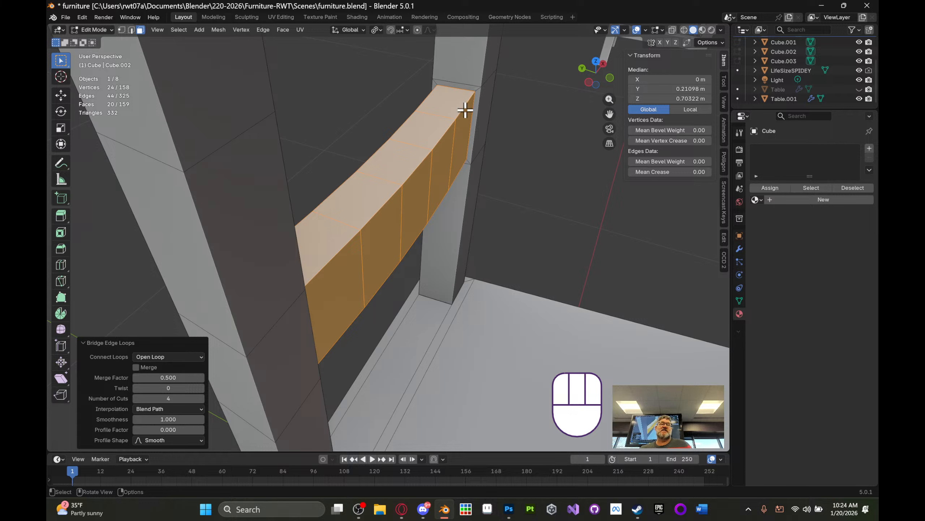
middle_drag(381, 246, 408, 231)
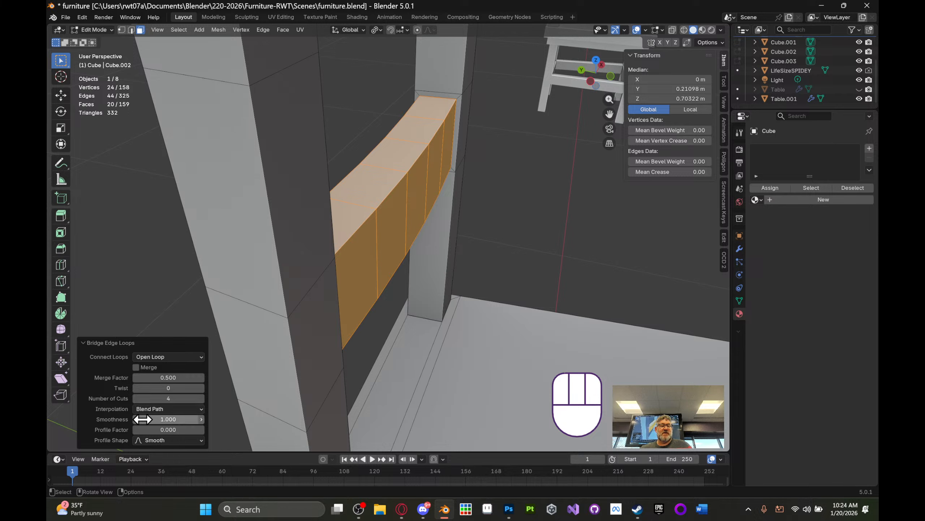
mouse_move(138, 426)
mouse_down()
mouse_move(113, 427)
mouse_move(146, 426)
mouse_move(132, 422)
mouse_up()
click(176, 423)
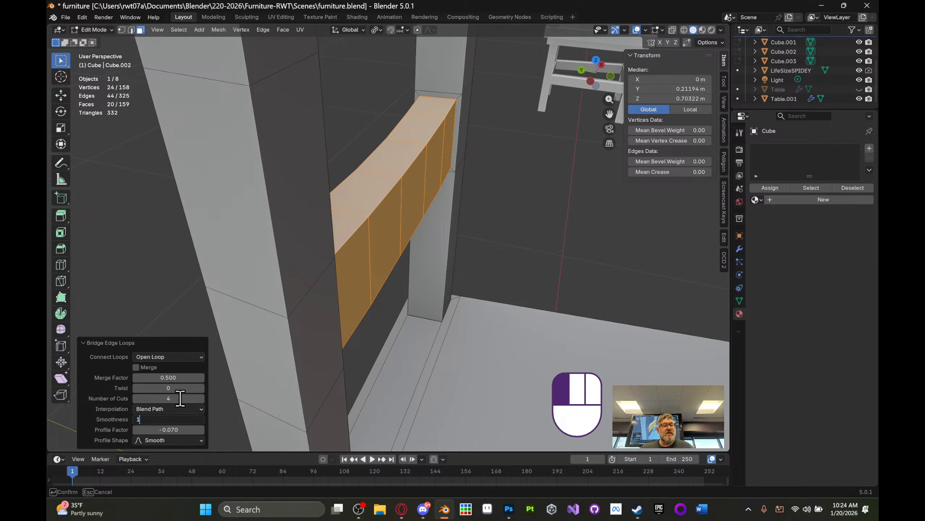
key(Return)
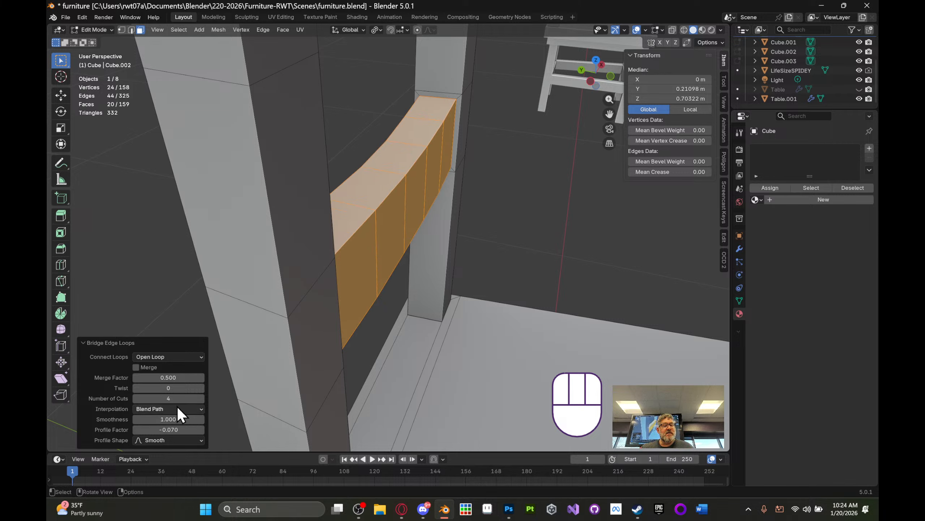
- Try the Sphere profile shape on the bridged rail and switch back to Smooth
click(169, 440)
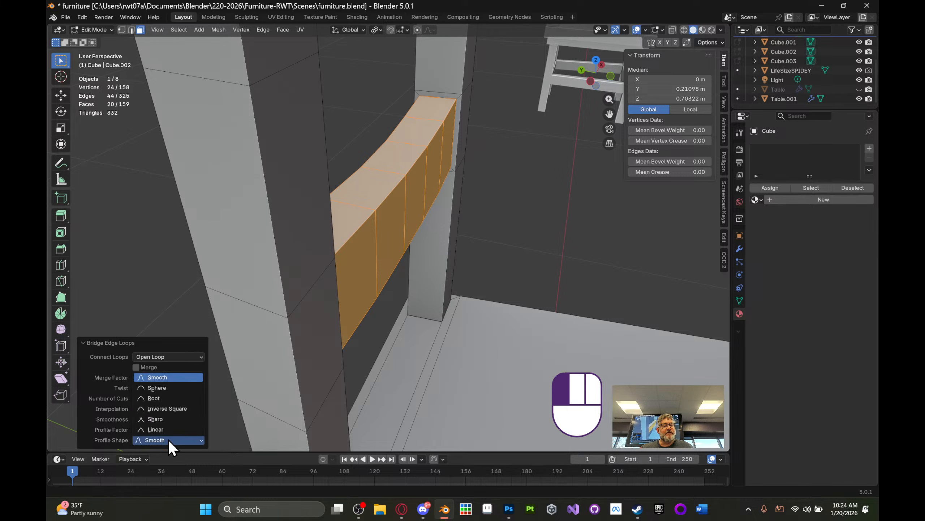
click(181, 388)
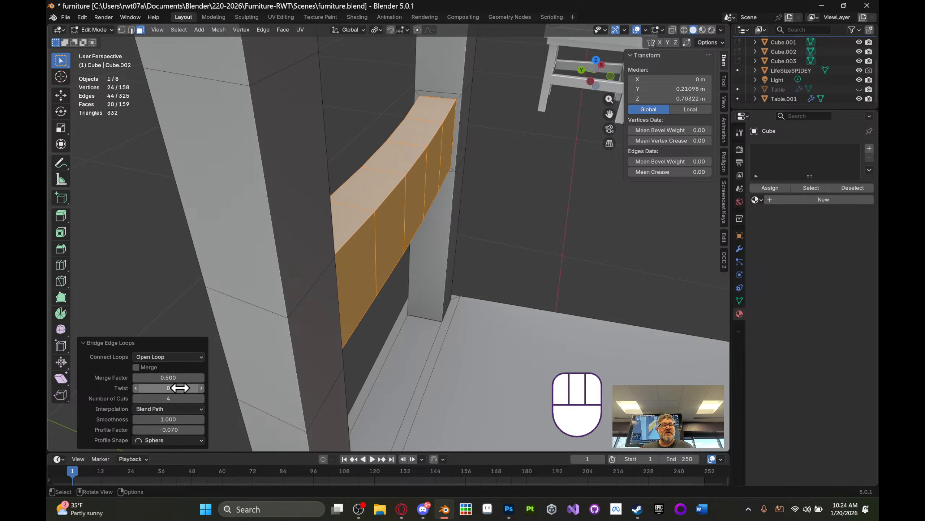
click(171, 439)
click(176, 377)
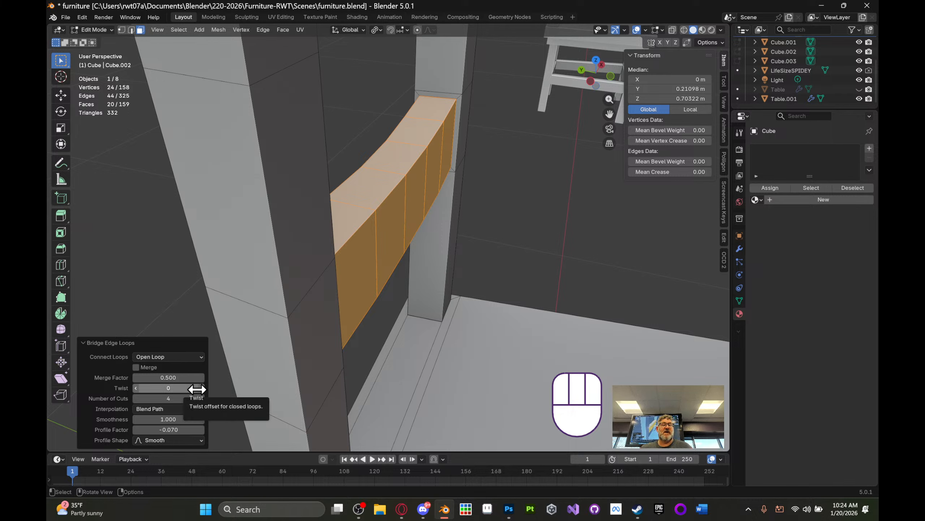
- Try a twist of 1 on the bridged rail and restore the twist to 0
mouse_move(197, 389)
mouse_down()
mouse_move(255, 388)
mouse_move(200, 391)
mouse_up()
click(179, 388)
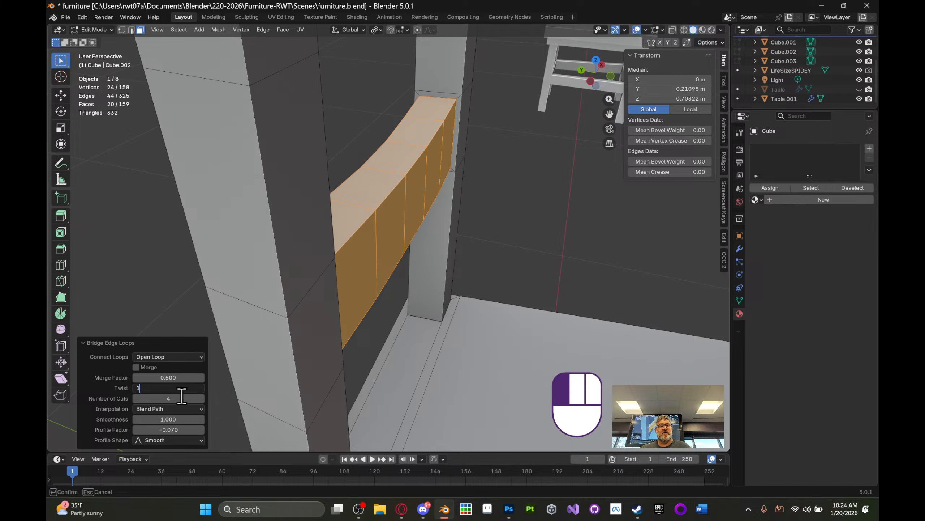
text(1)
key(Return)
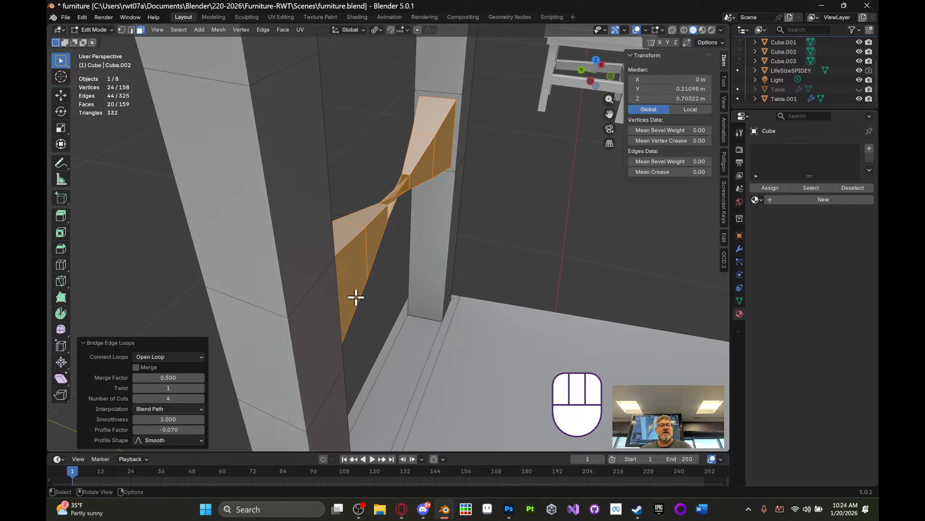
middle_drag(355, 296, 209, 362)
click(154, 387)
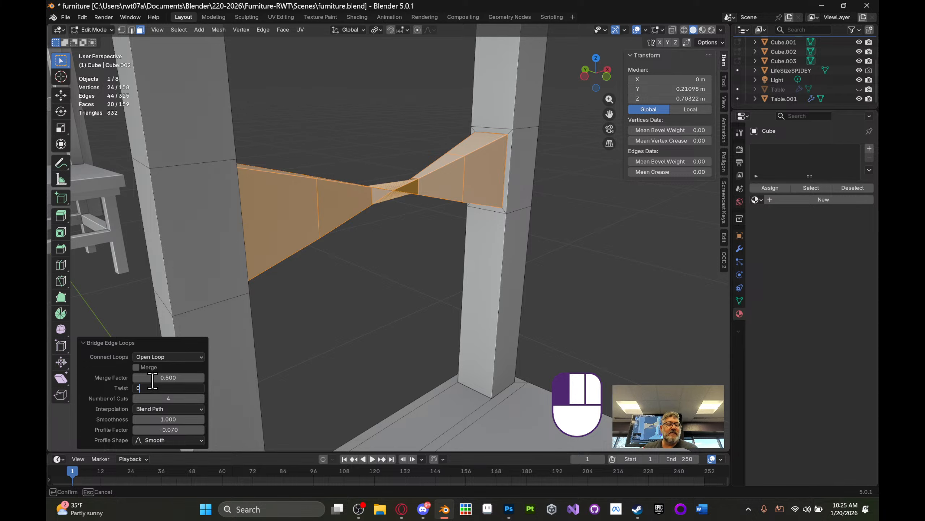
text(0)
key(Return)
- Try a profile factor of -0.1 on the bridged rail and settle on -0.09
middle_drag(361, 315, 503, 312)
click(178, 430)
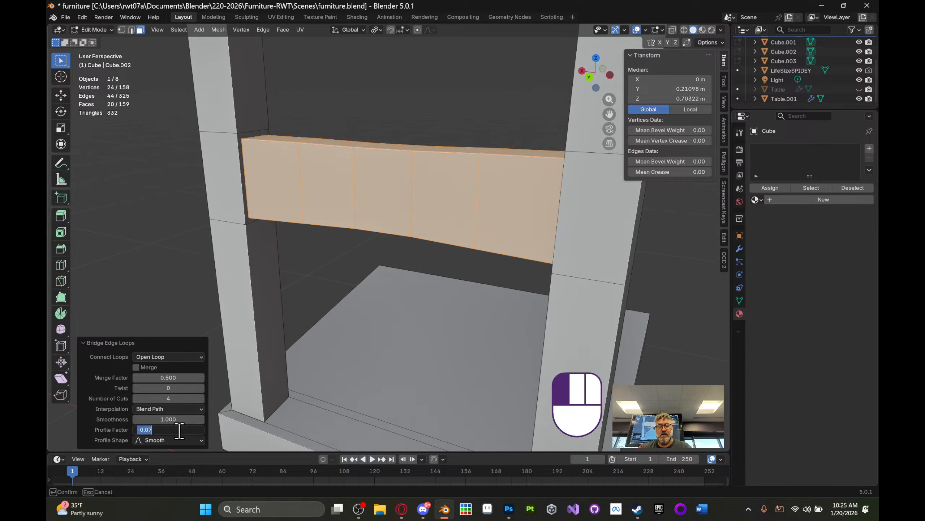
text(-0.1)
key(Return)
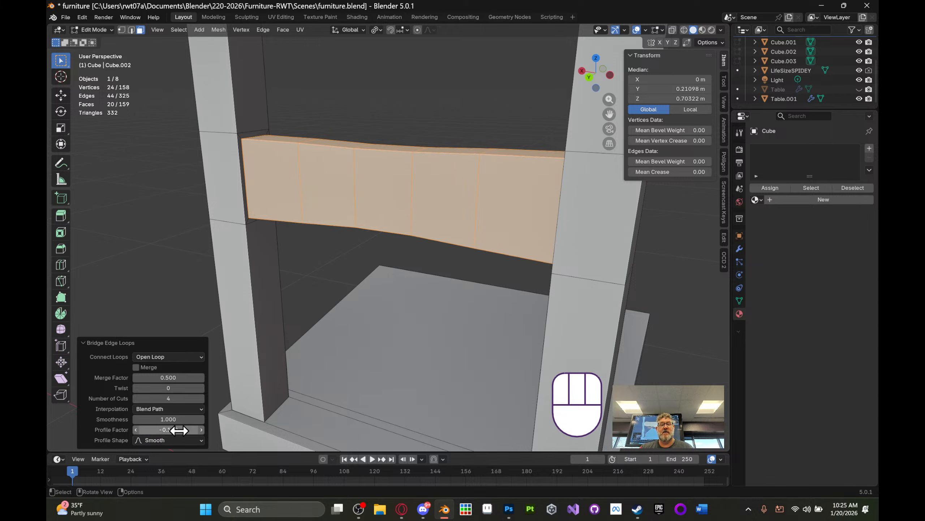
click(179, 430)
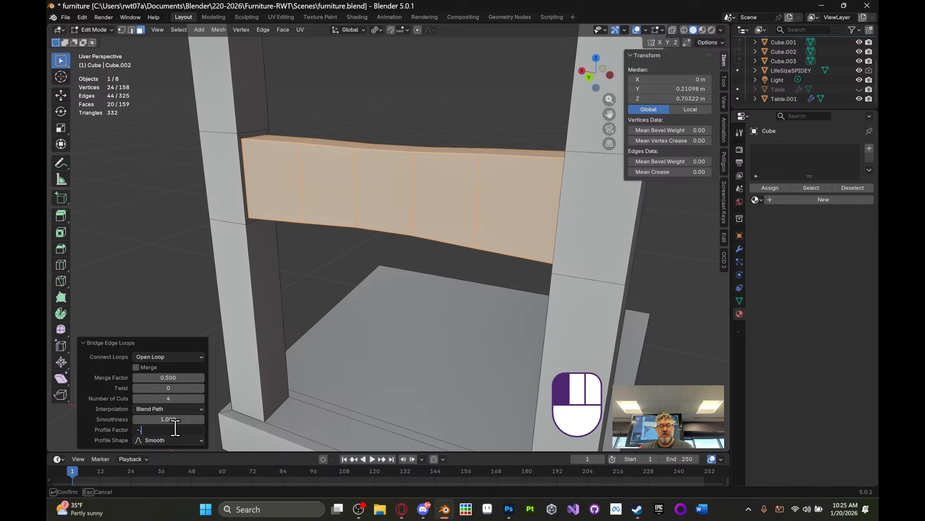
text(-.09)
key(Return)
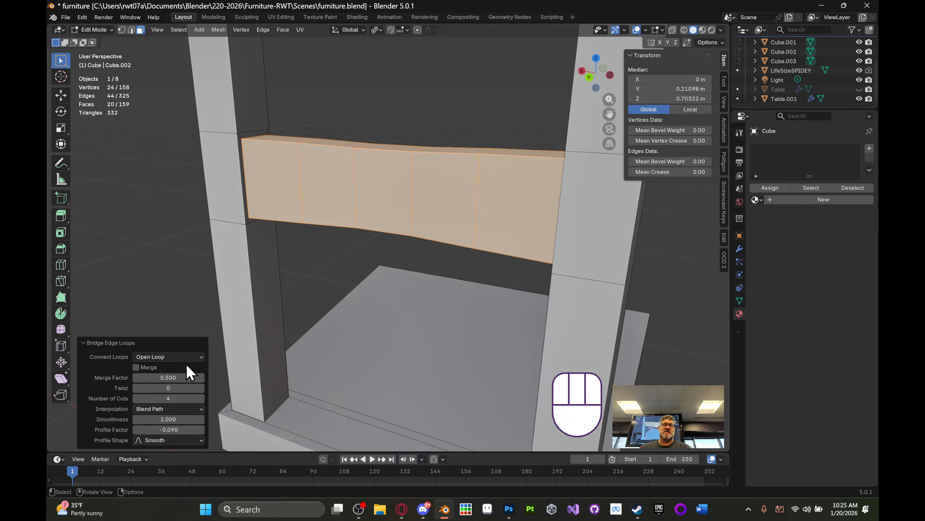
- Select the ring of faces around the middle of the backrest rail and enable proportional editing with the Move tool
mouse_move(482, 266)
middle_down()
mouse_move(522, 223)
mouse_move(364, 275)
mouse_move(410, 271)
mouse_move(435, 314)
mouse_move(403, 277)
mouse_move(361, 271)
mouse_move(495, 266)
middle_up()
middle_drag(533, 262, 540, 261)
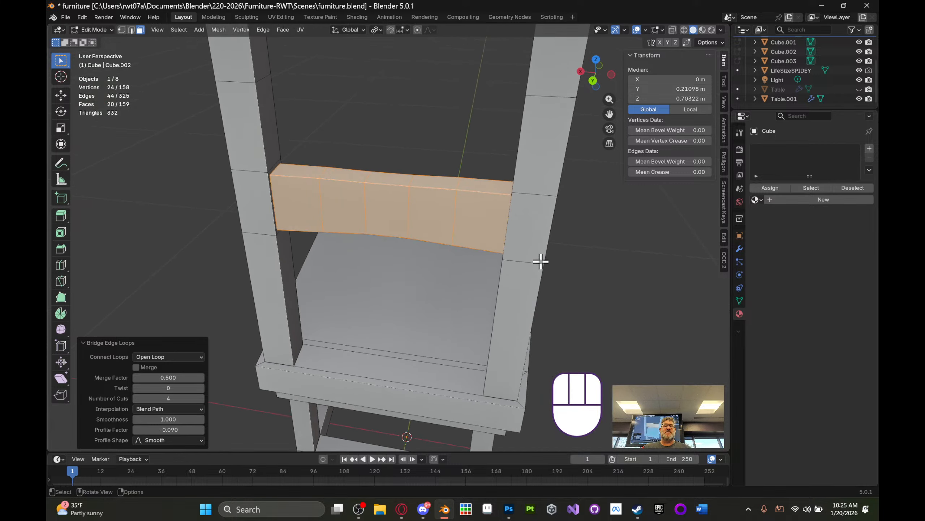
middle_drag(377, 228, 209, 45)
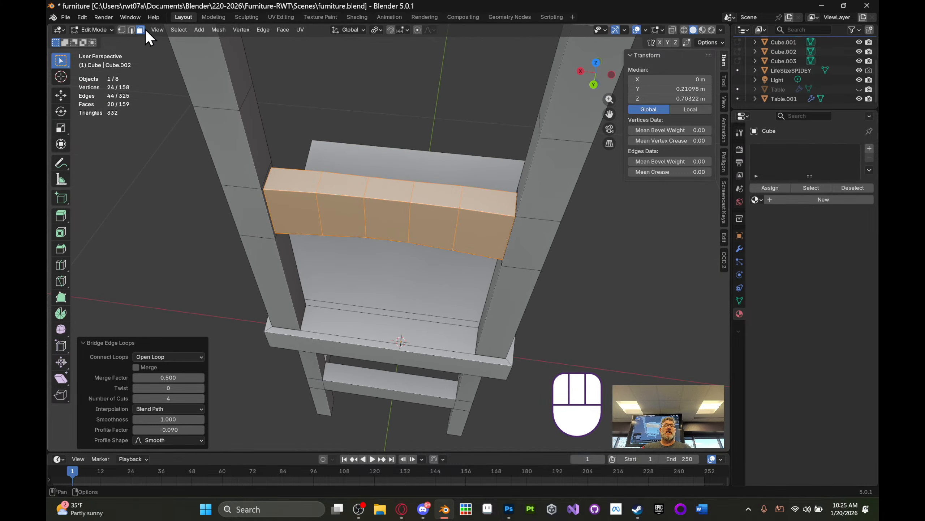
click(389, 214)
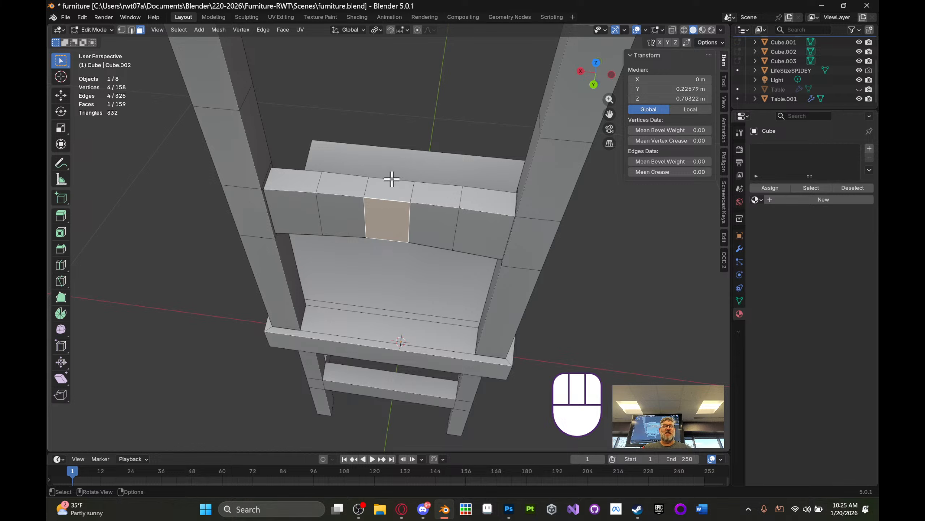
alt+click(392, 211)
middle_drag(392, 213, 387, 191)
middle_drag(386, 246, 267, 288)
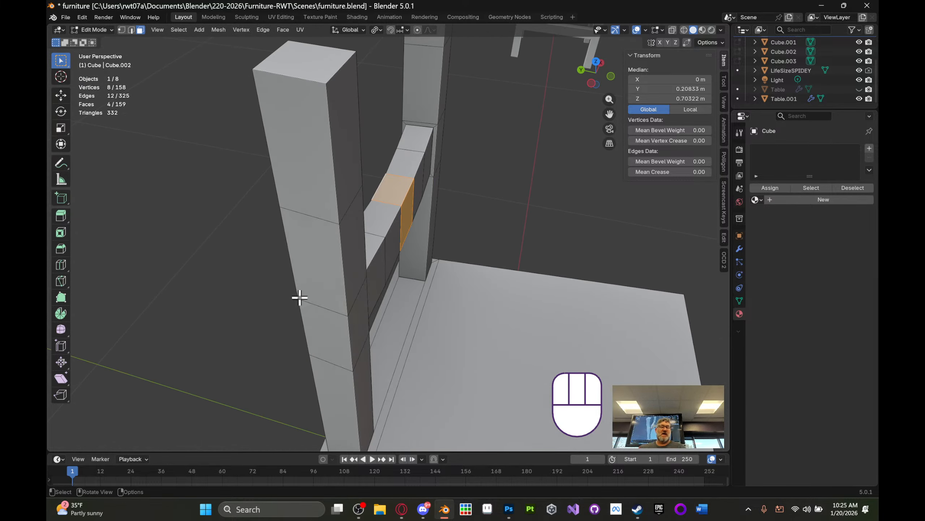
shift+middle_drag(516, 229, 438, 248)
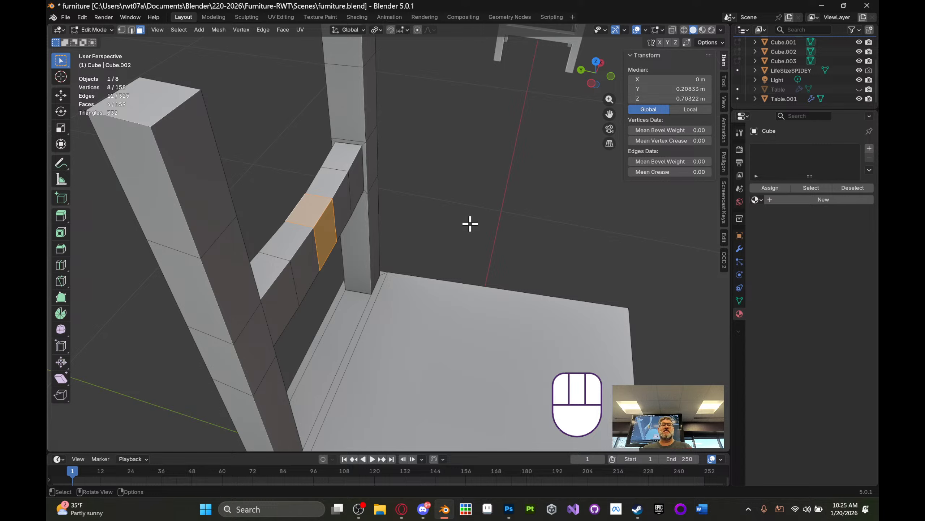
middle_drag(471, 221, 471, 230)
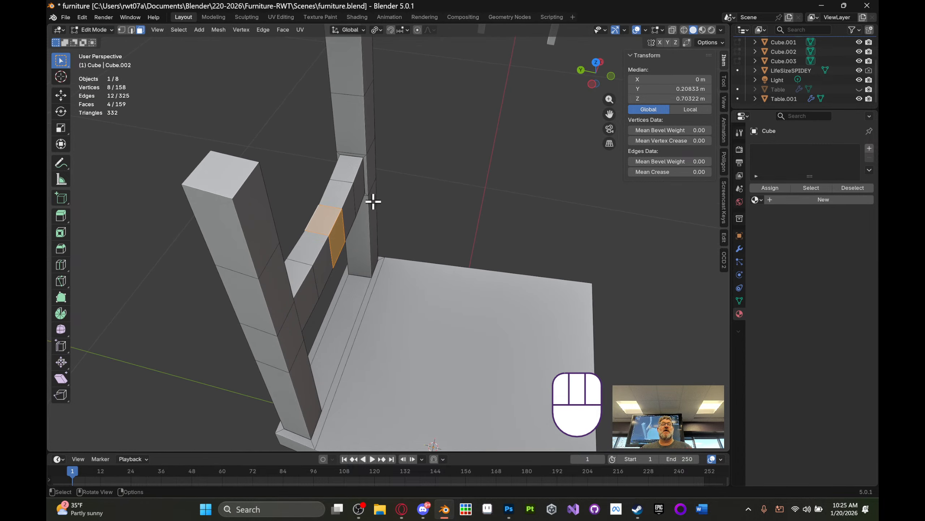
click(418, 30)
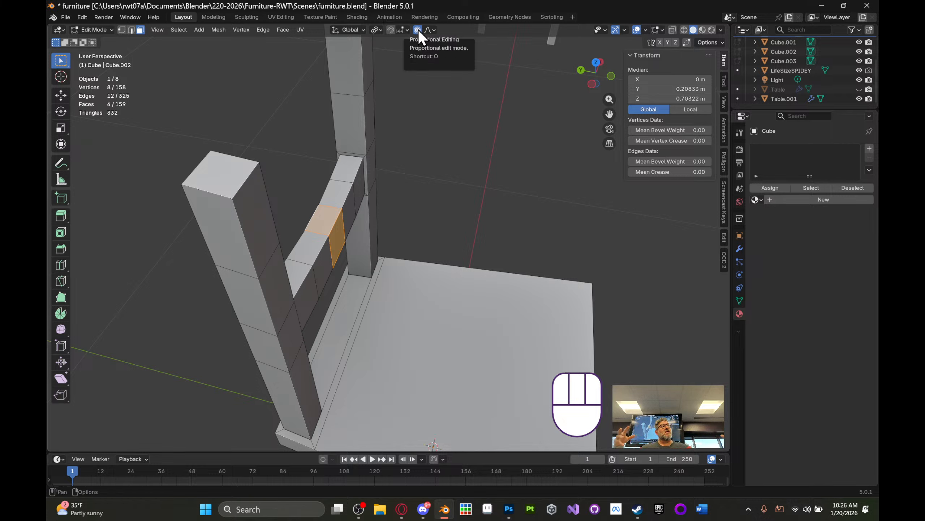
click(63, 98)
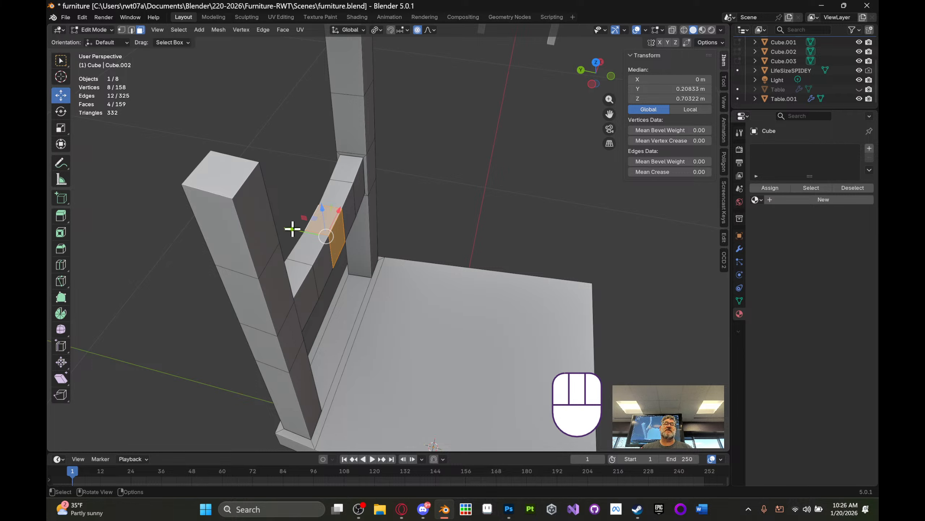
- Try moving the rail's middle segment about -0.014 m along X with a proportional size of about 0.218, and undo the move
drag(292, 228, 244, 216)
scroll(169, 250, down, 10)
scroll(188, 275, up, 1)
scroll(194, 279, up, 15)
middle_click(194, 279)
scroll(289, 218, up, 10)
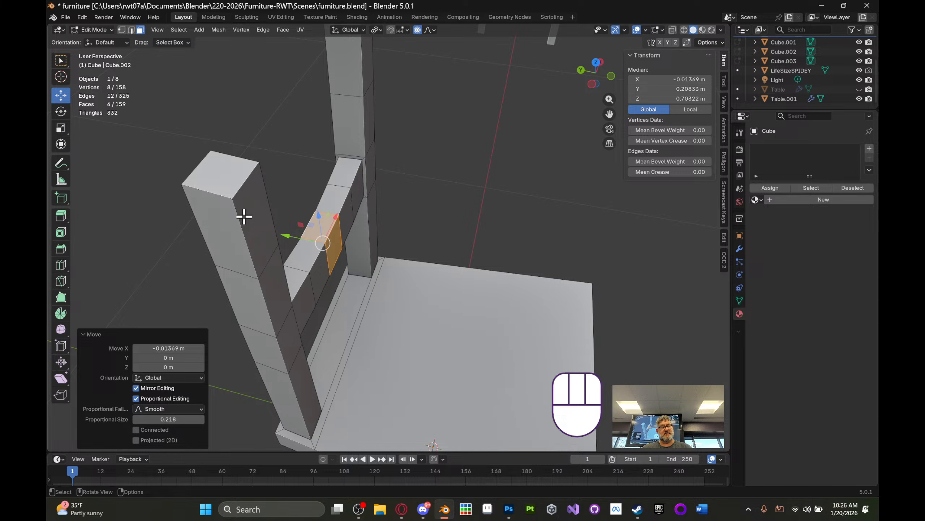
key(ctrl+z)
- Bow the backrest rail backward by moving its middle segment about 0.022 m along Y with proportional editing
middle_drag(322, 223, 322, 280)
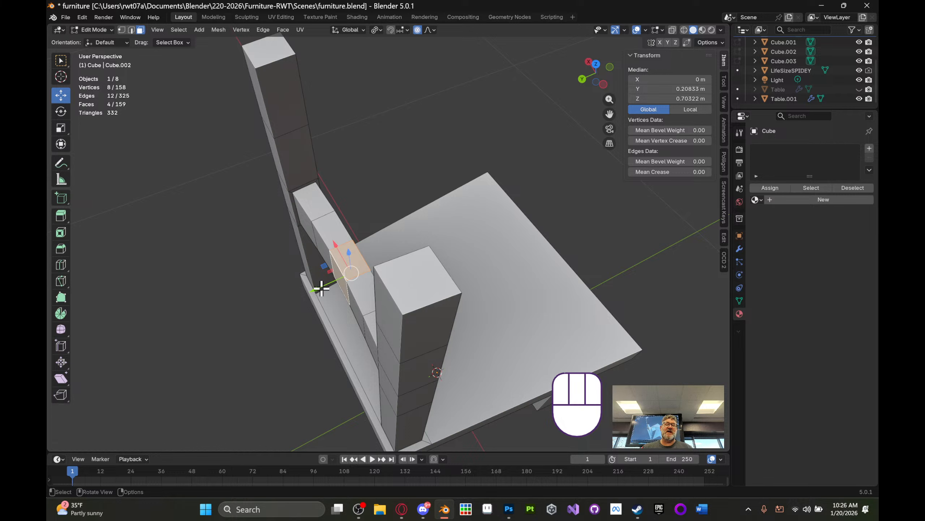
drag(320, 286, 309, 305)
scroll(307, 293, up, 3)
scroll(306, 294, up, 1)
scroll(306, 293, up, 1)
middle_drag(442, 242, 332, 184)
key(Tab)
middle_drag(500, 221, 394, 223)
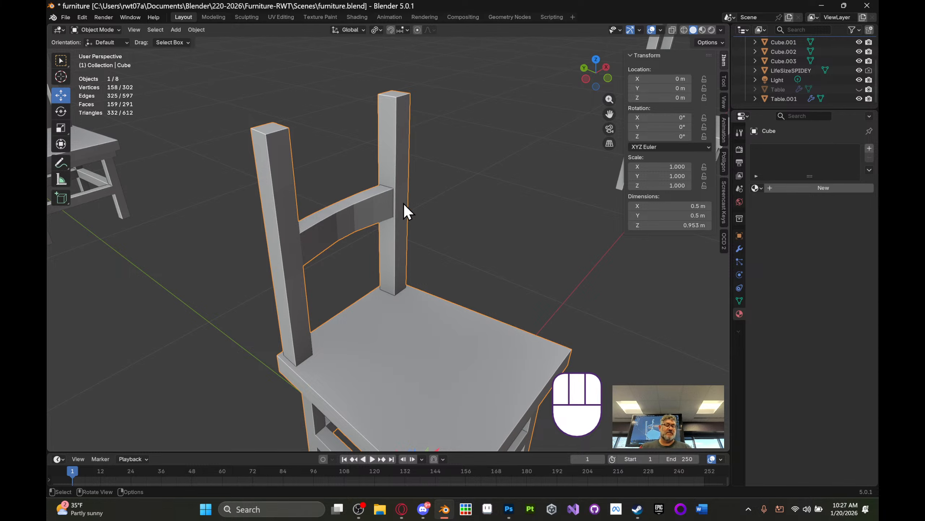
middle_drag(421, 171, 293, 186)
- Inset the facing inner faces at the tops of both back posts by about 0.006 m
key(Tab)
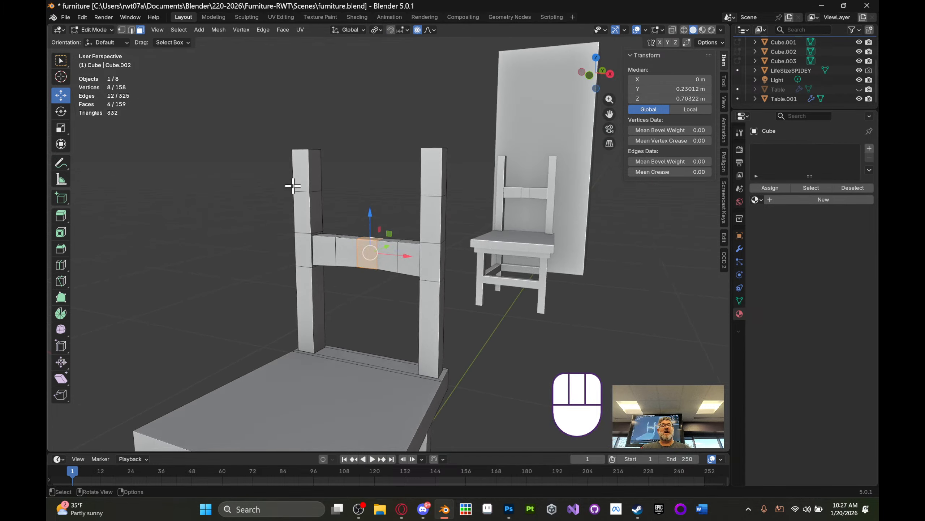
click(315, 171)
middle_drag(359, 157, 419, 140)
shift+click(388, 160)
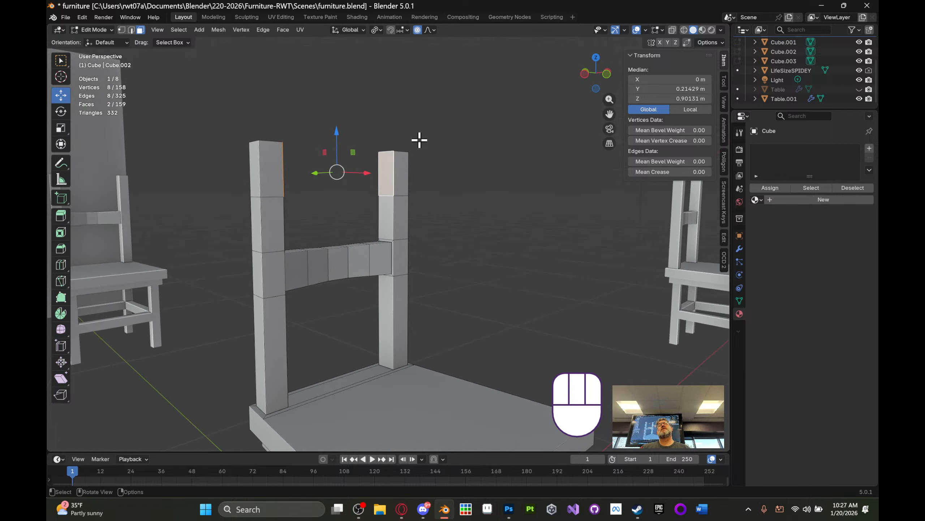
middle_drag(375, 148, 381, 178)
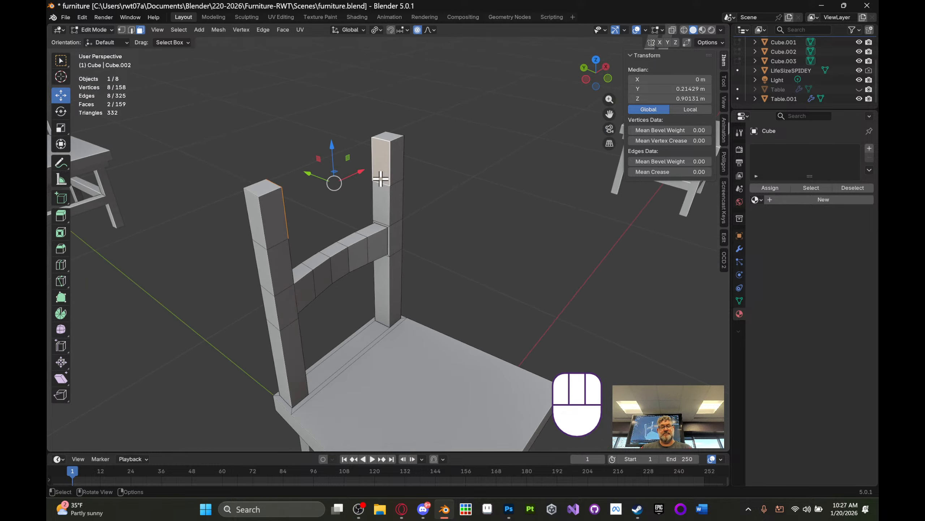
key(i)
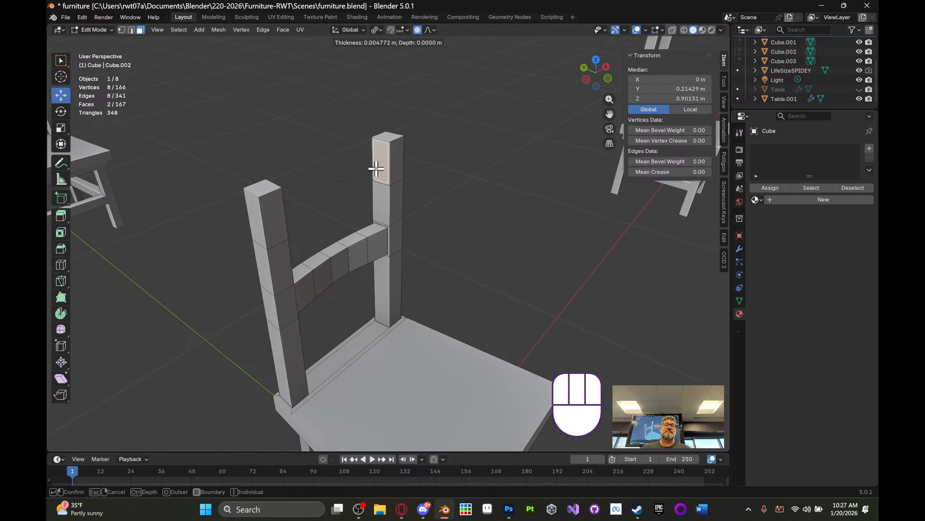
click(376, 168)
- Bridge the inset faces at the tops of the back posts into an upper rail with 4 cuts
middle_drag(375, 168, 466, 200)
scroll(405, 172, up, 6)
scroll(450, 197, down, 2)
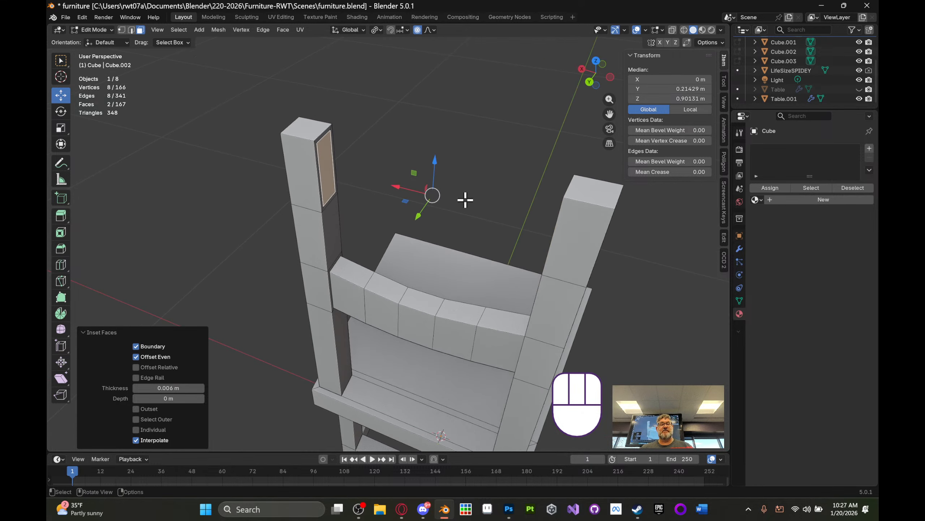
click(259, 31)
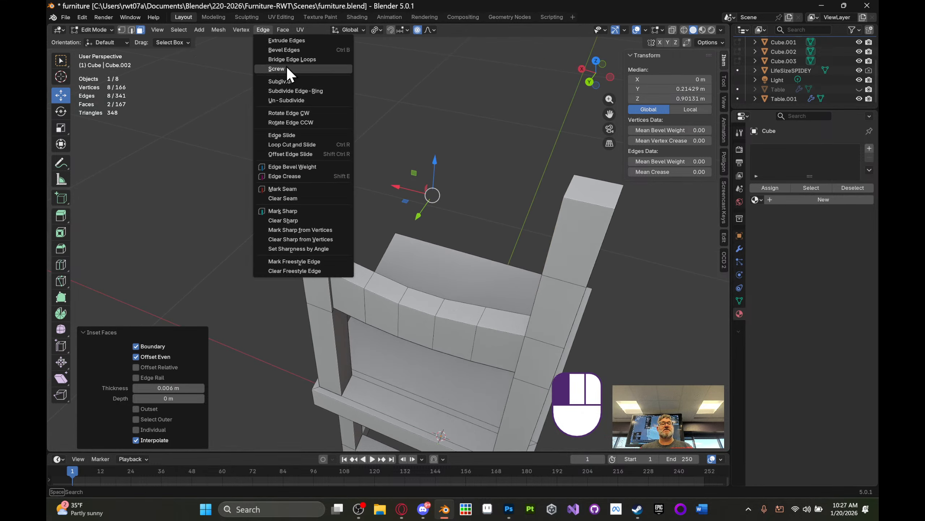
click(289, 62)
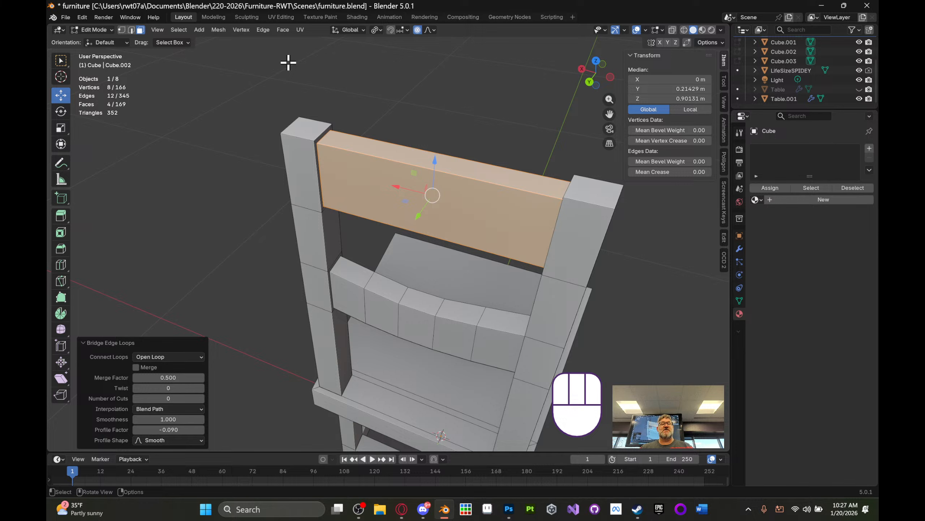
click(202, 398)
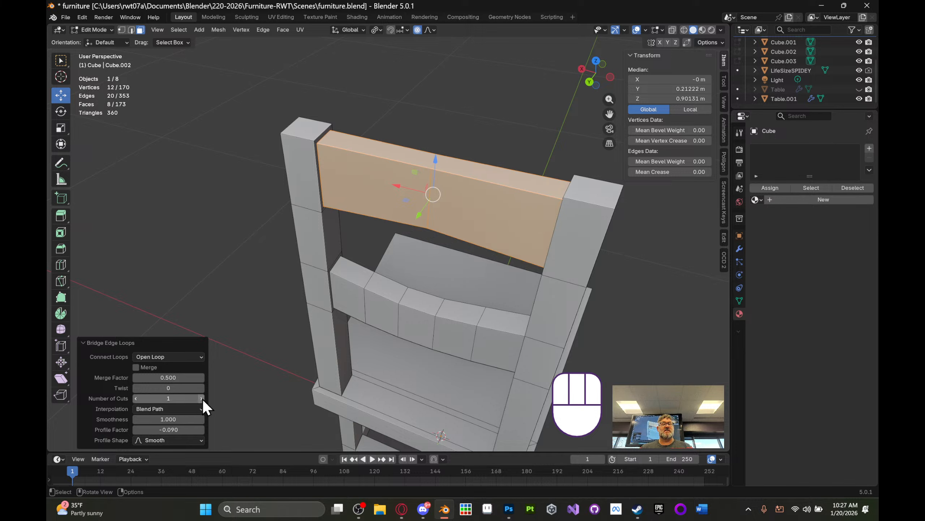
click(201, 398)
click(202, 399)
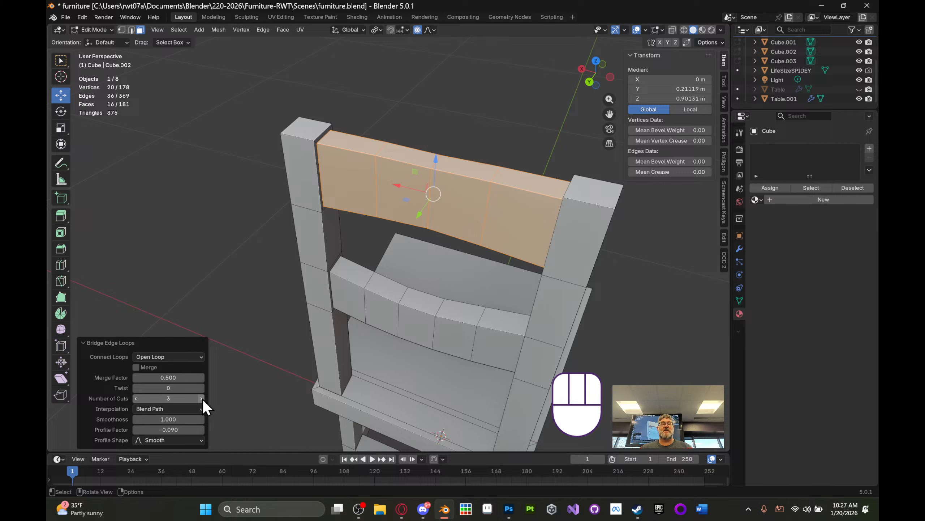
click(202, 398)
- Set the upper rail bridge's profile factor to 0
middle_drag(393, 226, 370, 205)
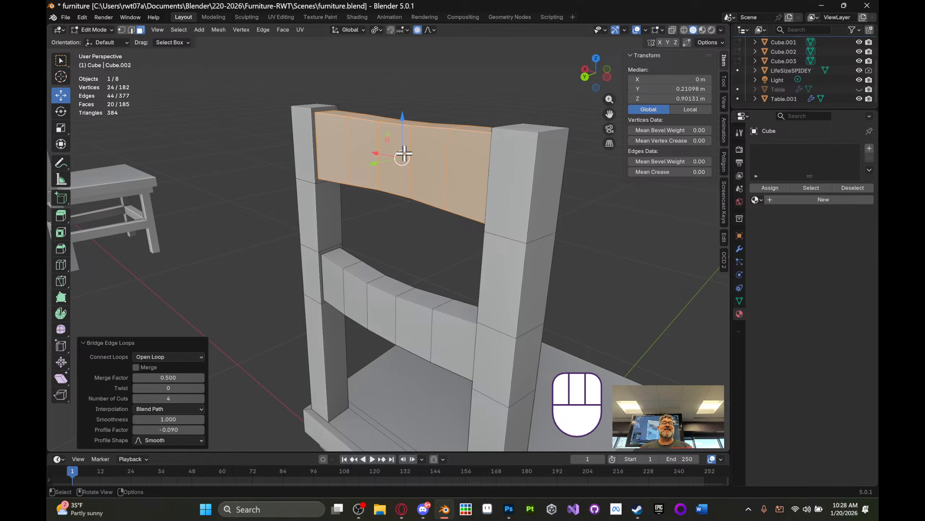
click(180, 429)
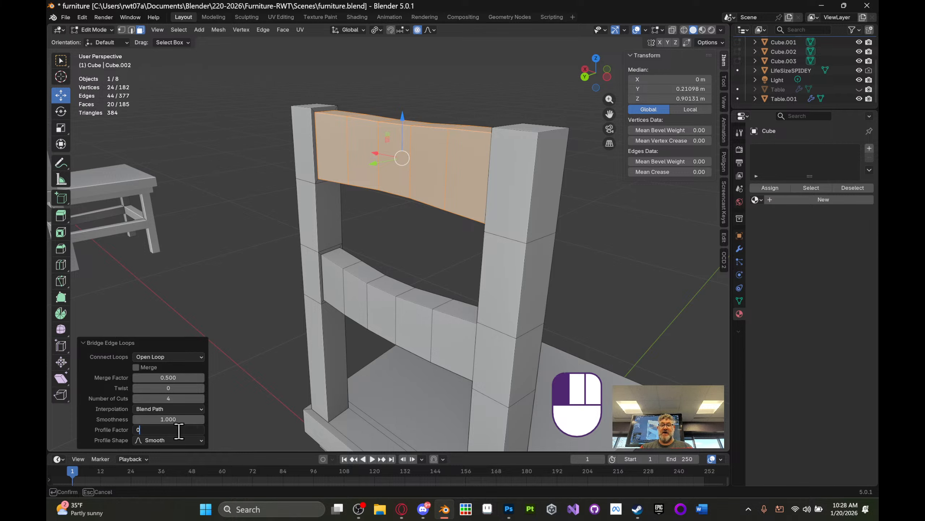
text(0)
key(Return)
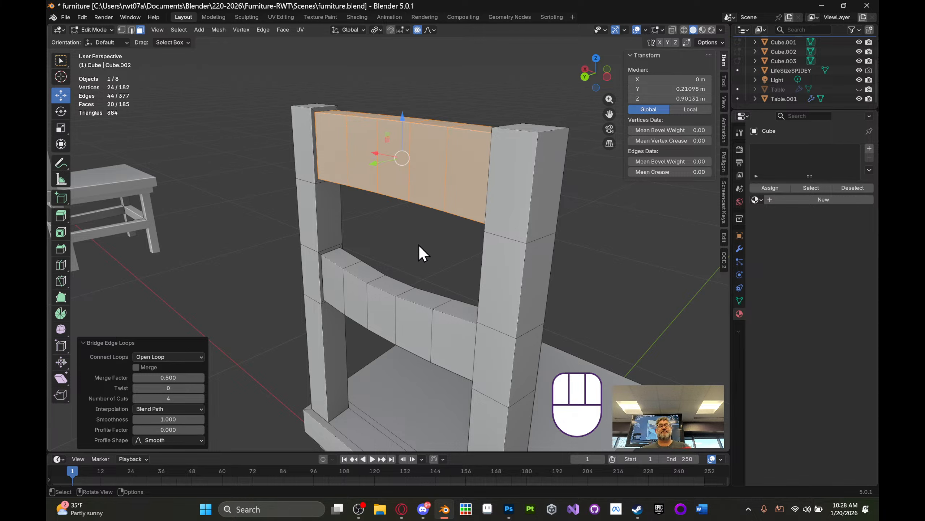
- Bow the upper rail backward by moving its middle ring of faces about 0.011 m along Y with a proportional size of about 0.149 m, and deselect everything
middle_drag(420, 245, 374, 284)
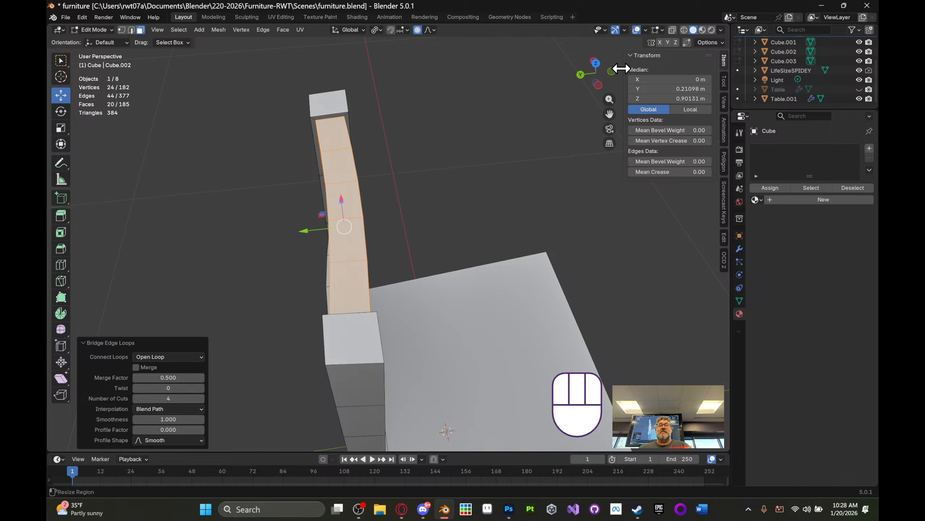
click(599, 66)
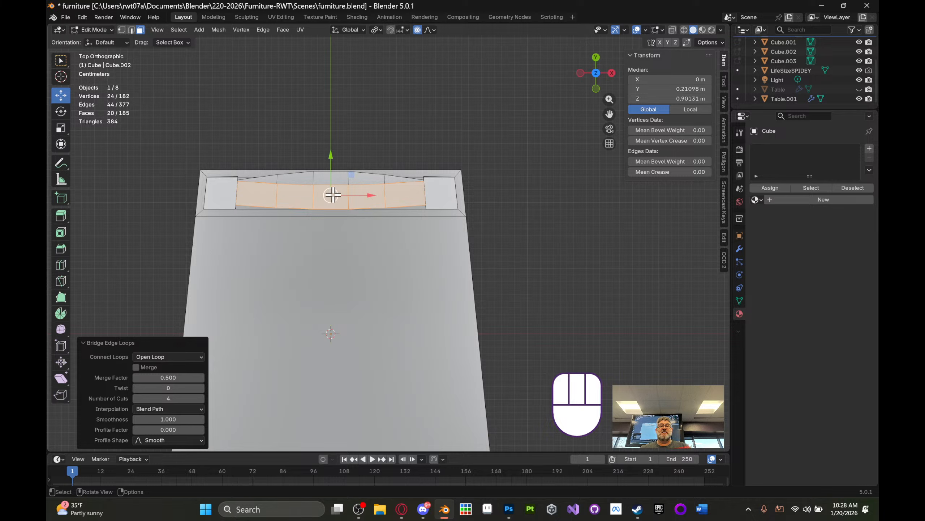
click(332, 196)
key(alt)
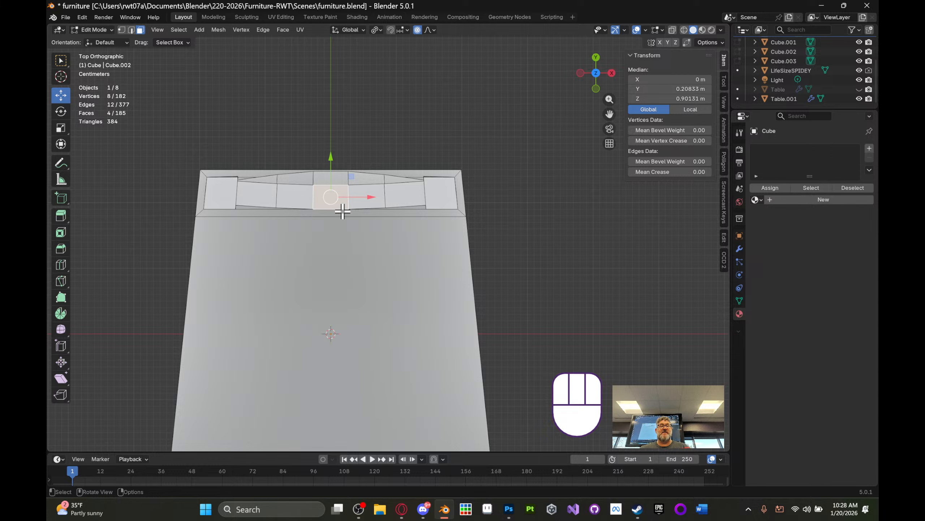
mouse_move(330, 200)
middle_down()
mouse_move(330, 103)
mouse_move(338, 185)
middle_up()
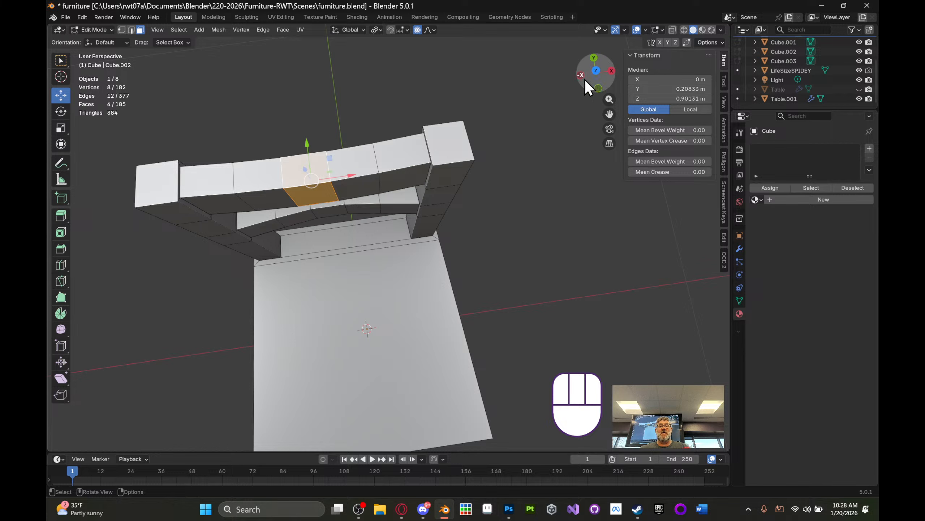
click(596, 71)
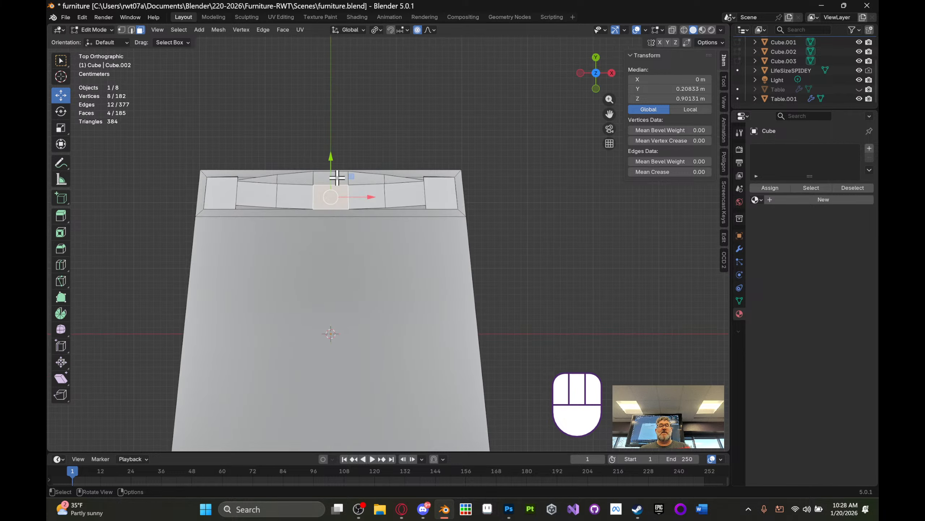
scroll(337, 177, up, 4)
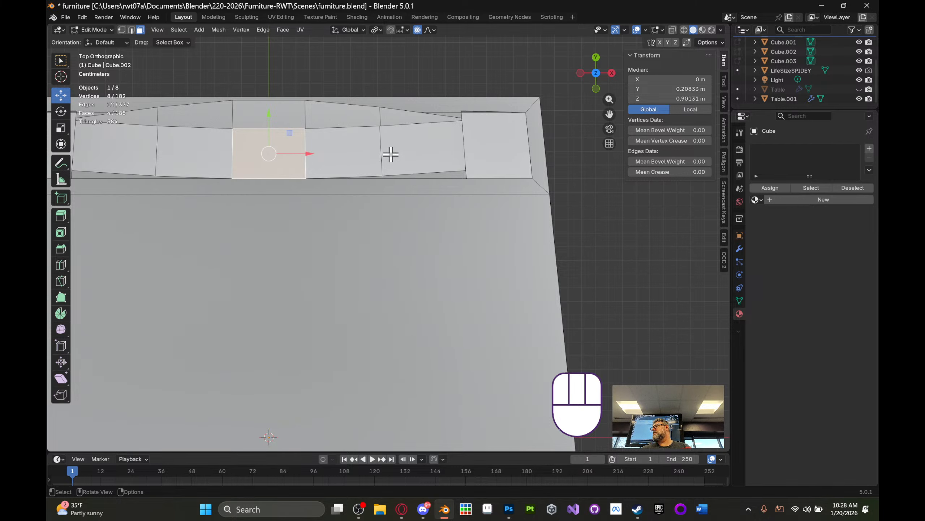
shift+middle_drag(396, 123, 494, 139)
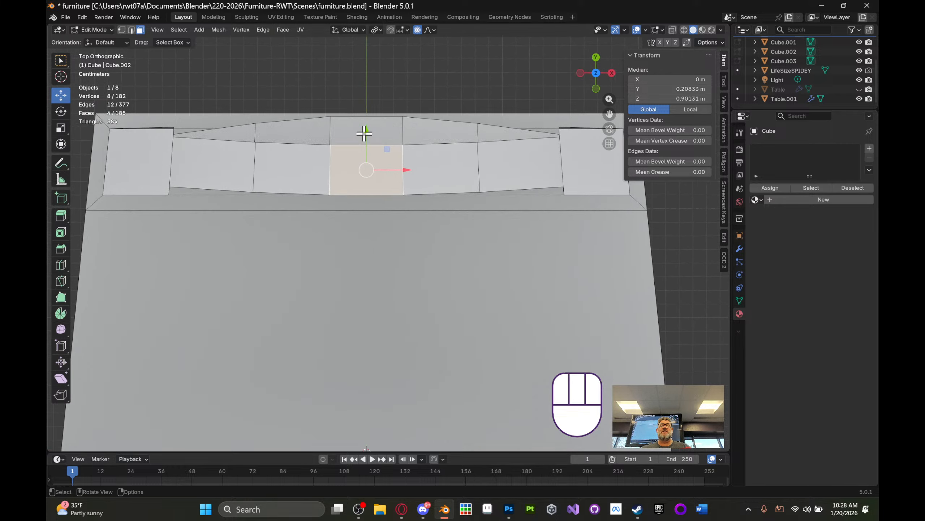
drag(364, 133, 387, 98)
scroll(386, 84, down, 1)
mouse_move(388, 107)
mouse_down()
mouse_move(390, 122)
mouse_move(392, 115)
mouse_up()
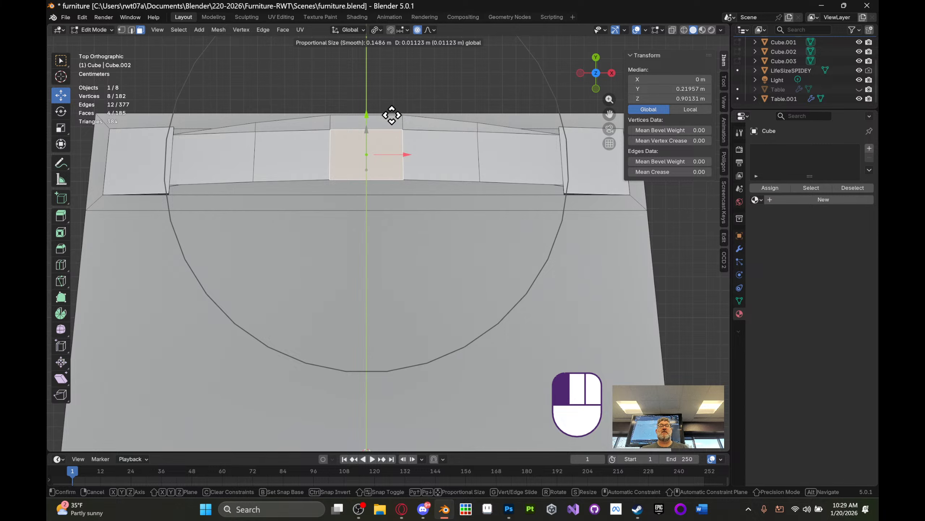
drag(392, 115, 390, 117)
middle_drag(392, 157, 358, 194)
scroll(443, 113, down, 4)
key(alt+a)
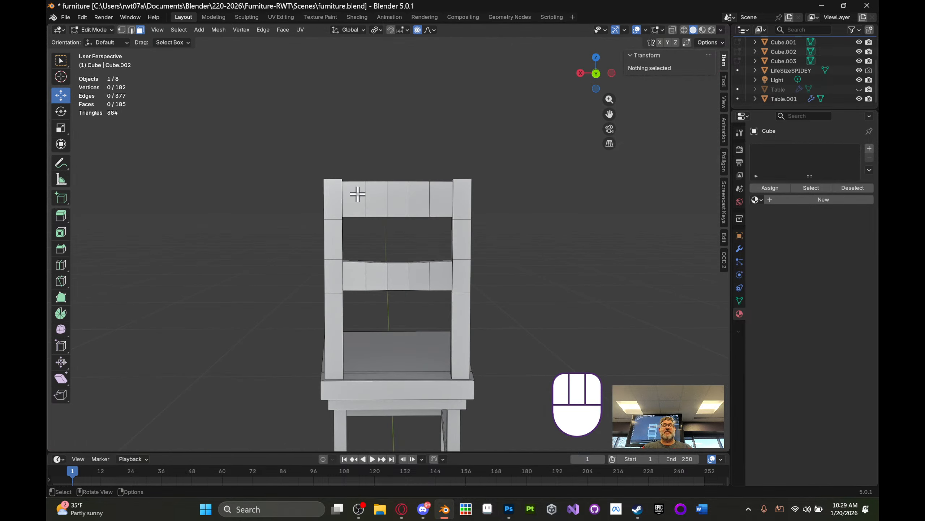
- Extrude the front faces at the tops of both back posts forward by about 0.012 m
middle_drag(493, 189, 358, 205)
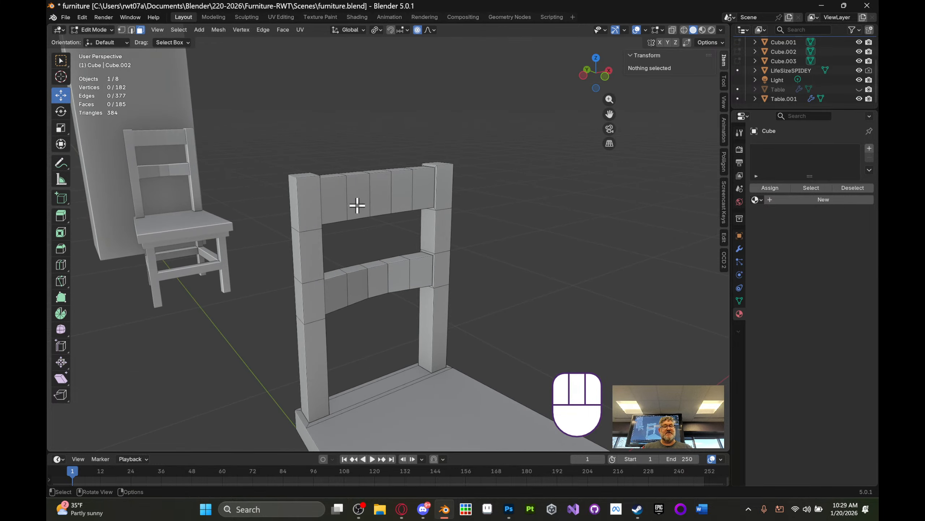
click(316, 209)
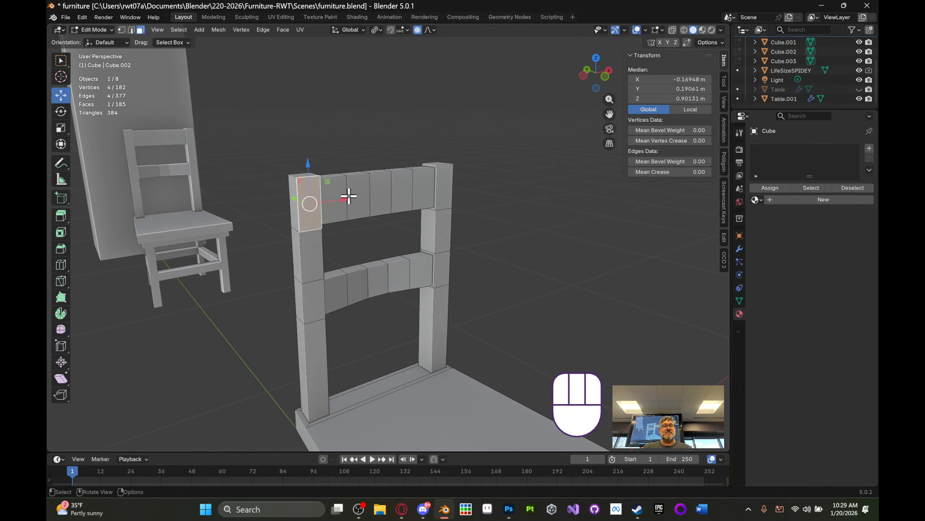
shift+click(444, 180)
middle_drag(447, 182, 465, 192)
key(e)
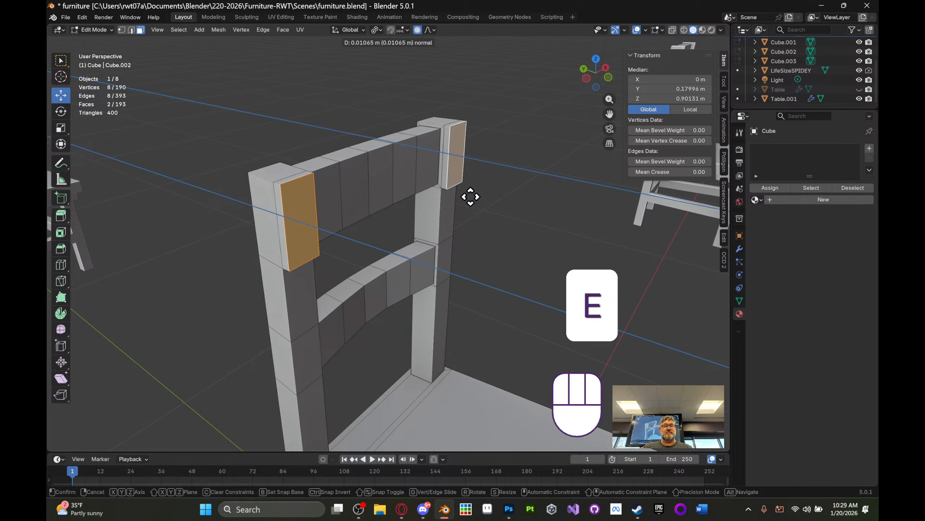
click(471, 197)
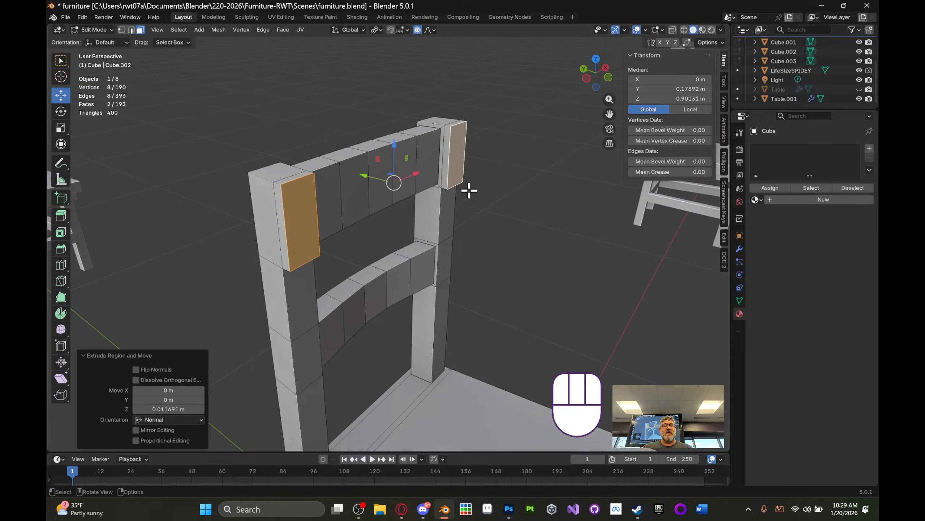
- Select the narrow facing inner side faces of the two extrusions on the back posts
mouse_move(471, 190)
middle_down()
mouse_move(472, 169)
mouse_move(474, 181)
middle_up()
click(447, 154)
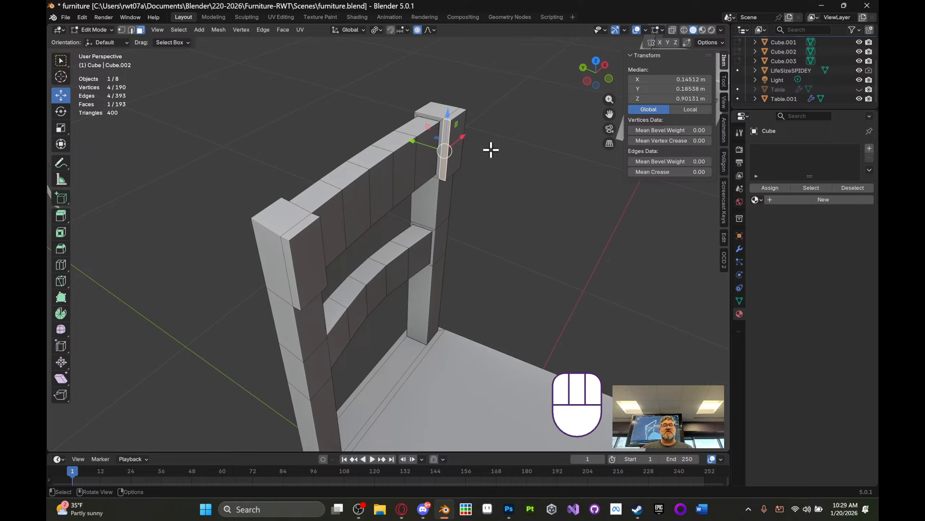
middle_drag(492, 149, 333, 131)
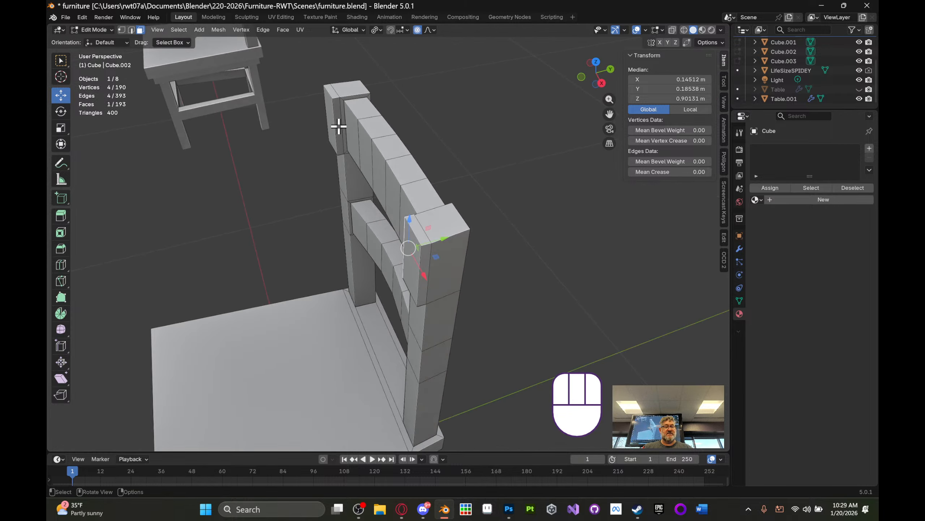
shift+click(339, 126)
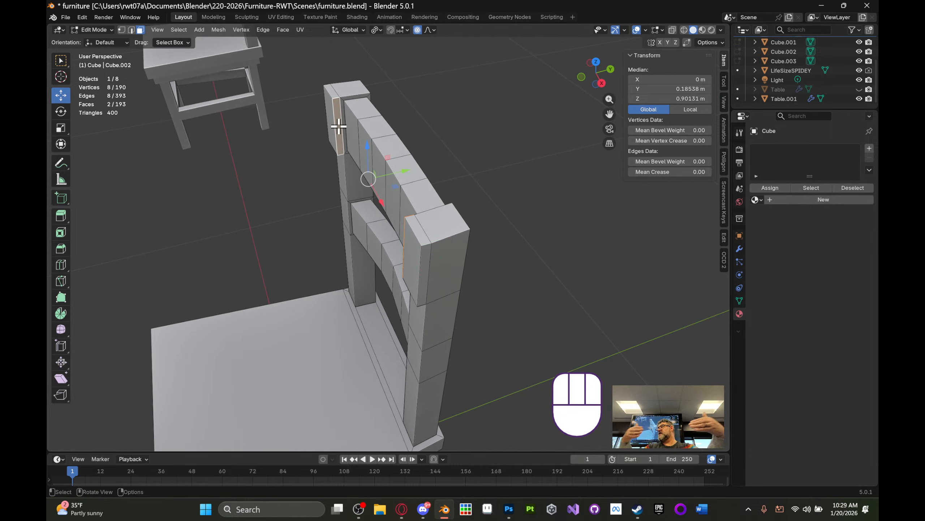
middle_drag(376, 118, 324, 71)
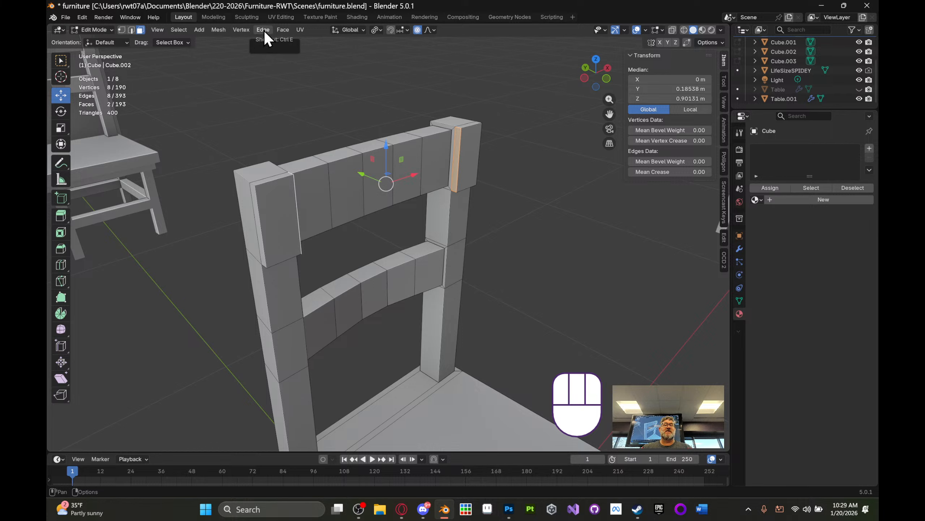
click(264, 30)
click(287, 81)
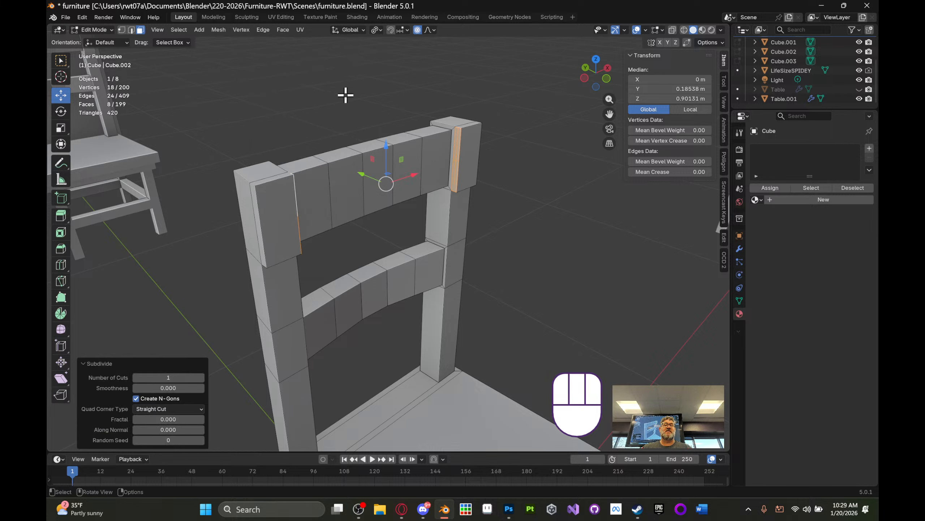
key(ctrl+z)
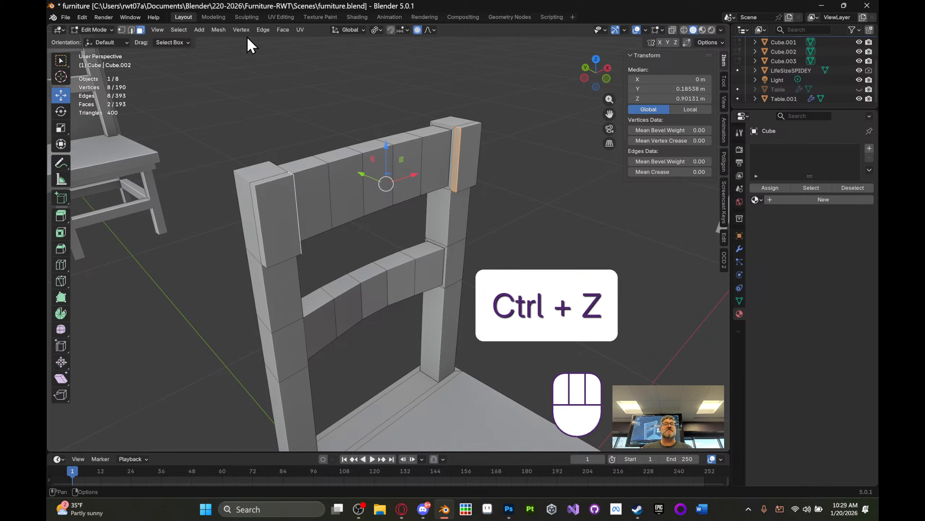
- Bridge the selected inner side faces into a thin front panel before the upper rail, with 4 cuts
click(263, 30)
click(299, 59)
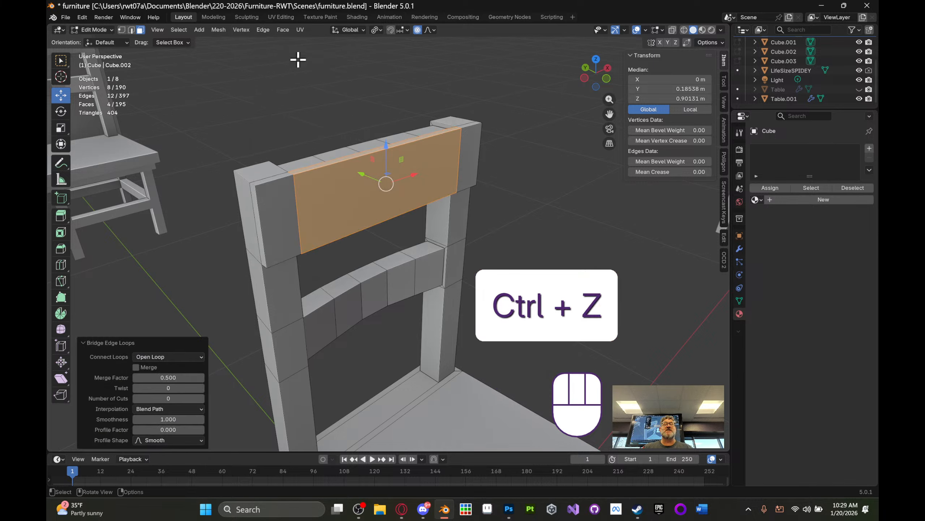
middle_drag(368, 87, 480, 129)
scroll(483, 139, up, 3)
scroll(356, 83, down, 3)
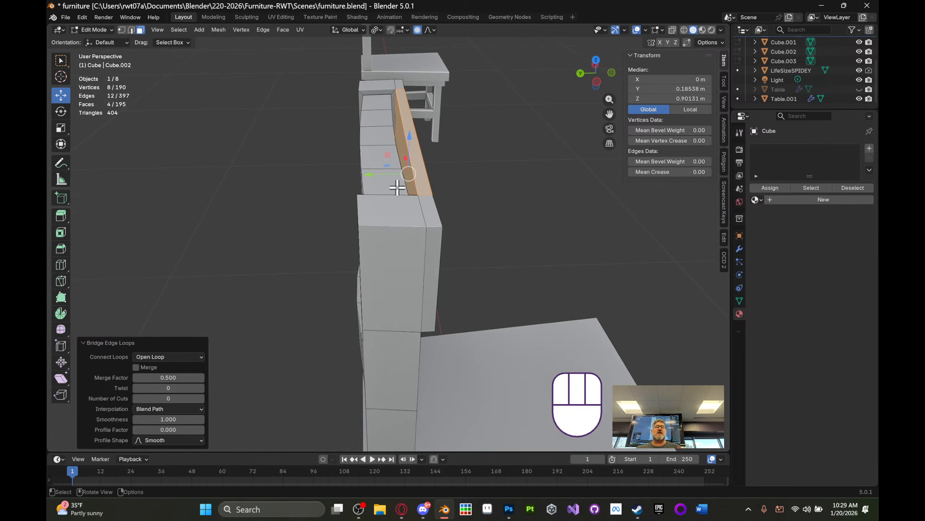
middle_drag(412, 175, 357, 190)
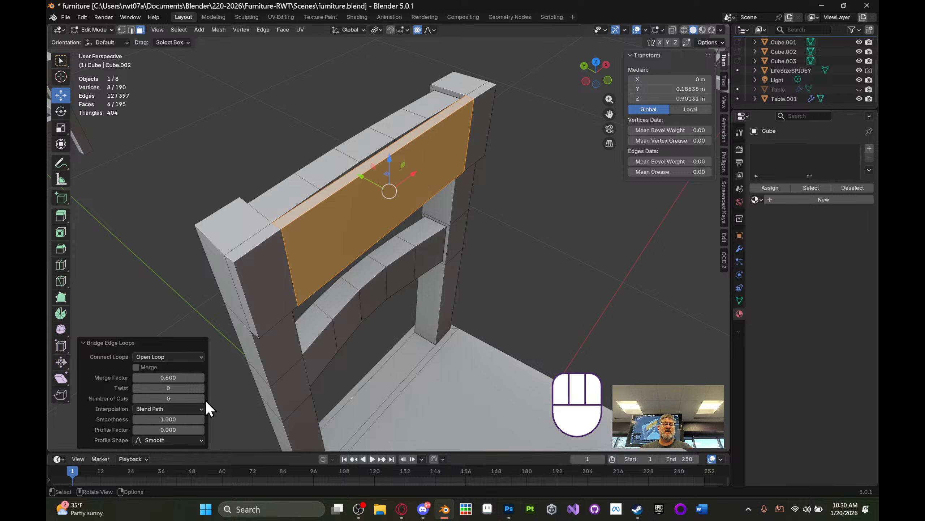
middle_drag(512, 205, 619, 235)
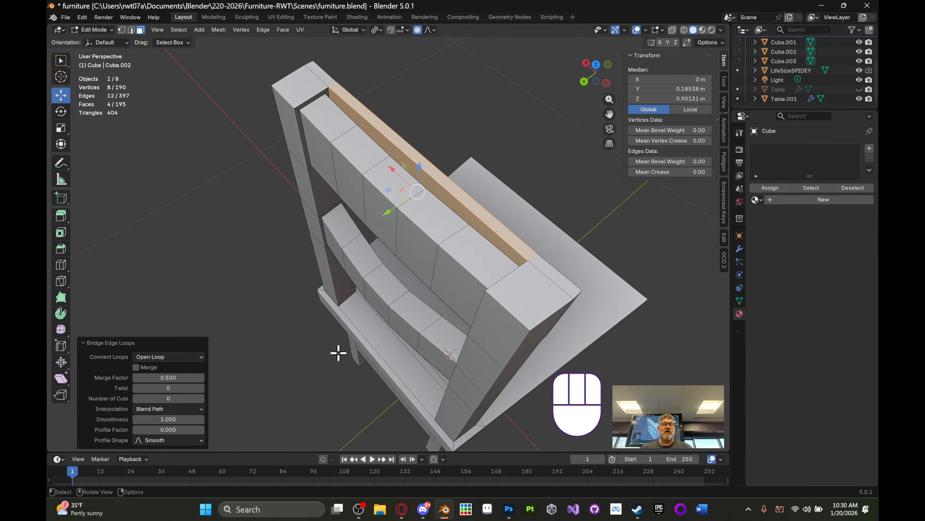
click(202, 398)
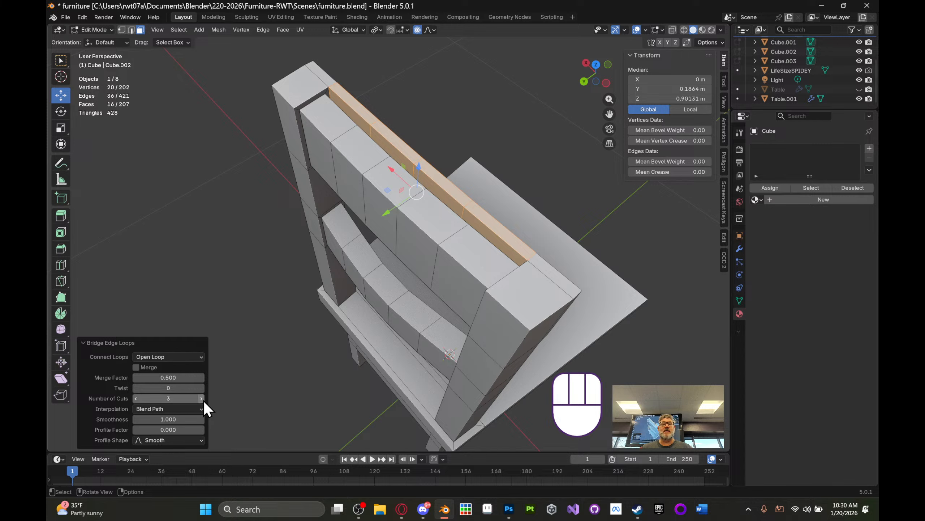
click(203, 398)
- Set the front panel bridge's profile factor to 0.05
middle_drag(418, 269, 293, 205)
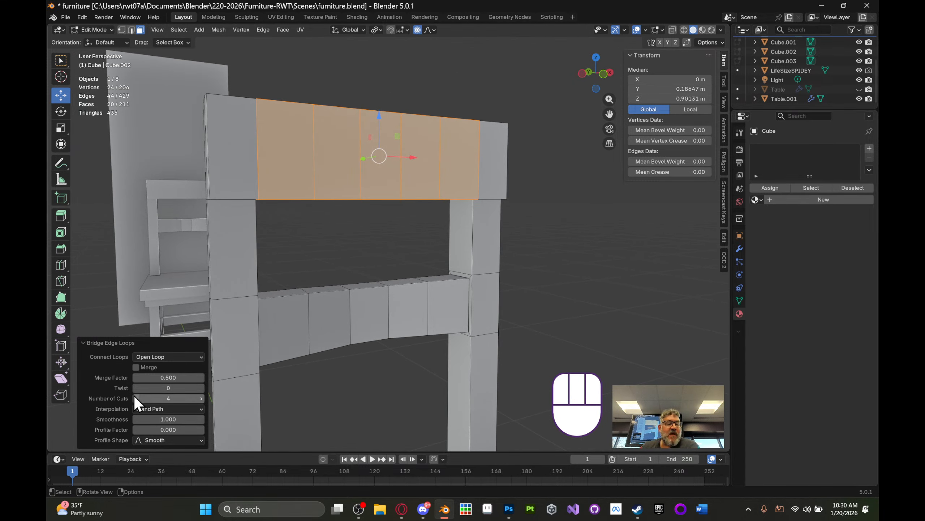
click(205, 431)
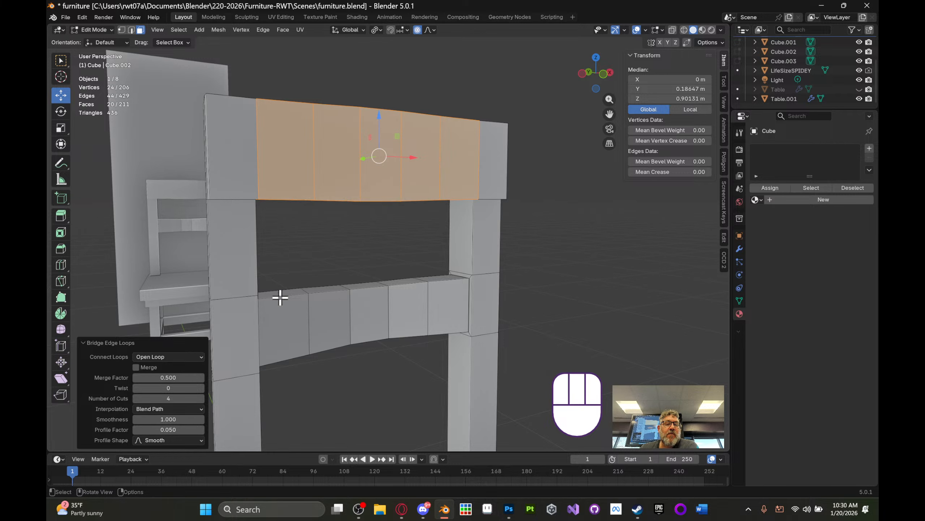
middle_drag(485, 128, 275, 200)
middle_drag(470, 133, 333, 172)
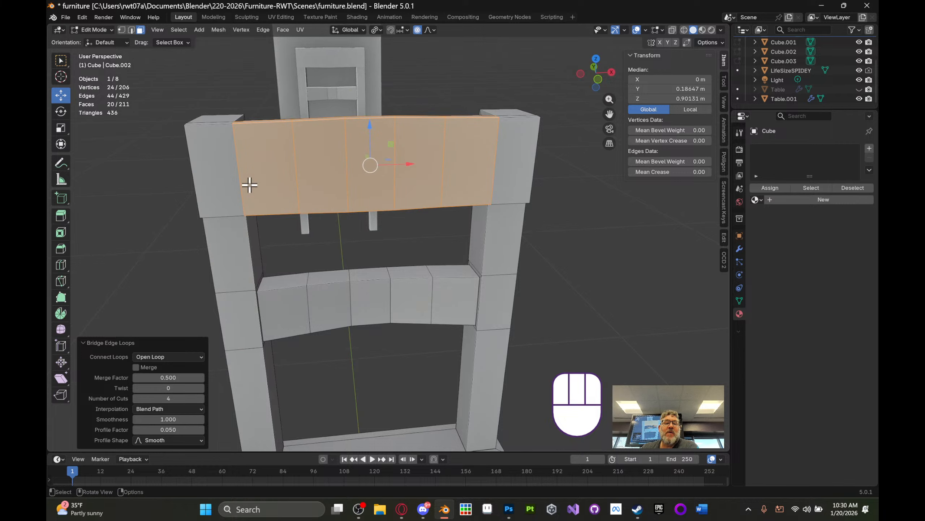
- Try a profile factor of 0.06 on the front panel bridge and set it back to 0.05
middle_drag(461, 176, 471, 149)
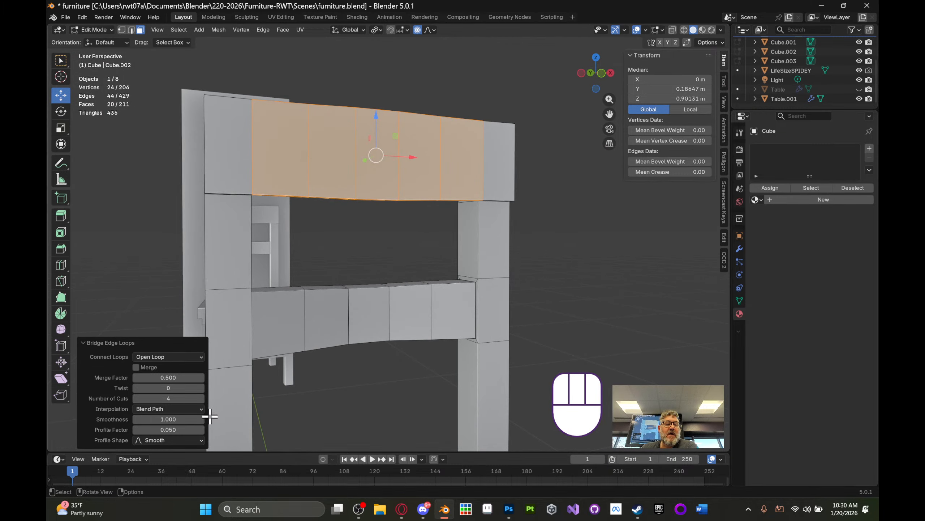
click(203, 430)
mouse_move(395, 186)
middle_down()
mouse_move(415, 201)
mouse_move(407, 198)
middle_up()
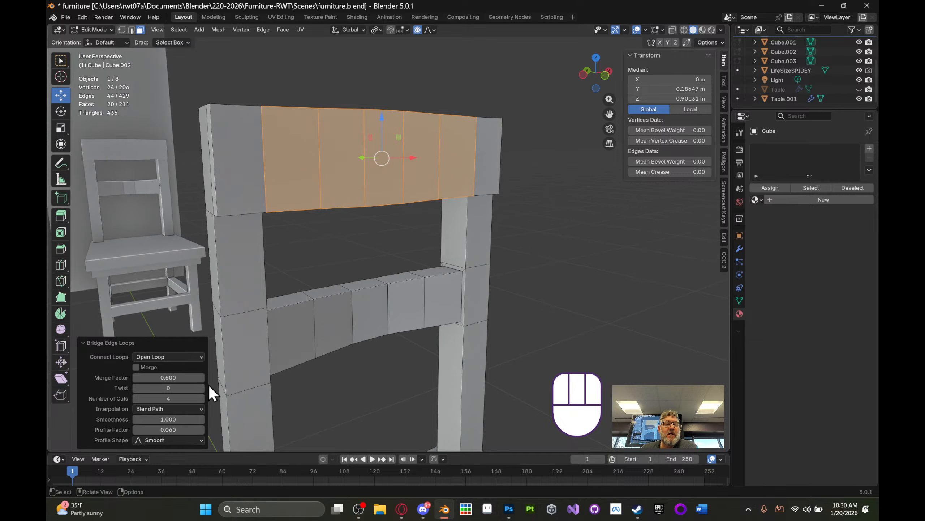
click(137, 430)
middle_drag(428, 164, 422, 154)
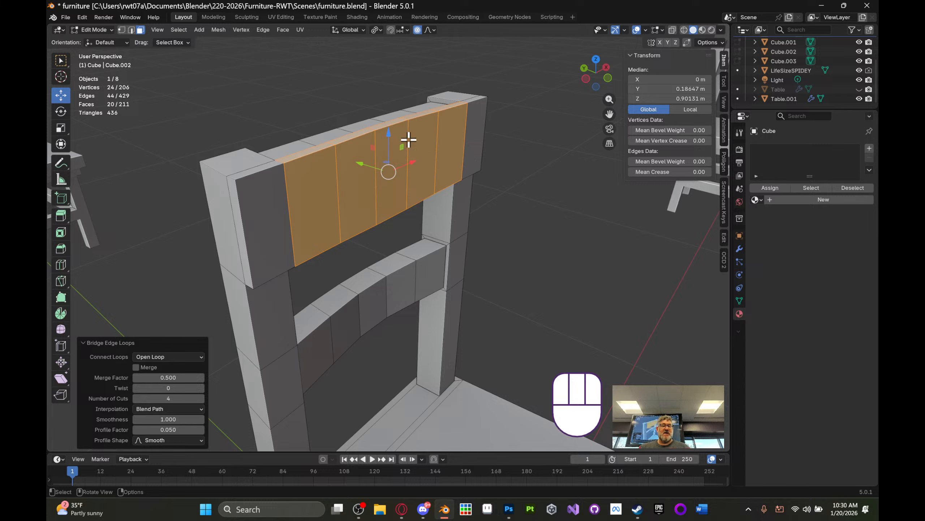
- Select the face loop around the front panel's middle segment and view it from the top
alt+click(396, 134)
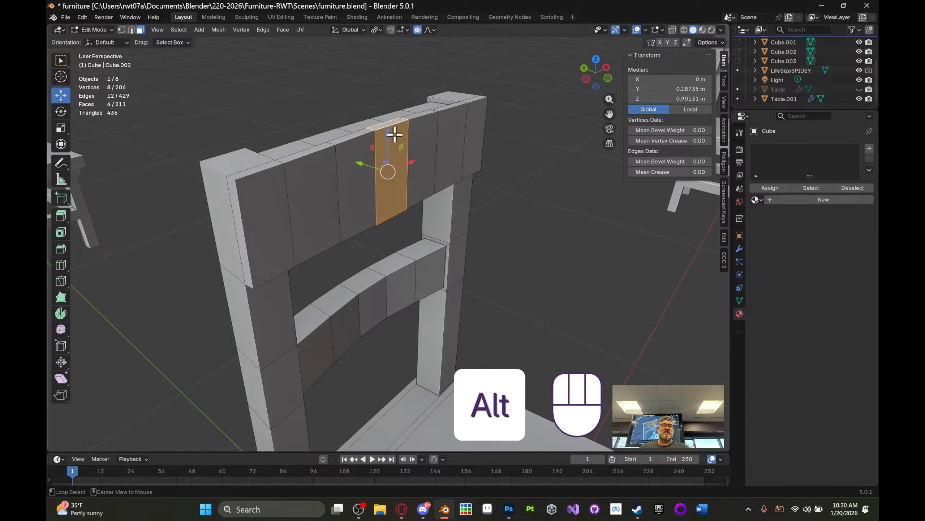
middle_drag(395, 135, 430, 121)
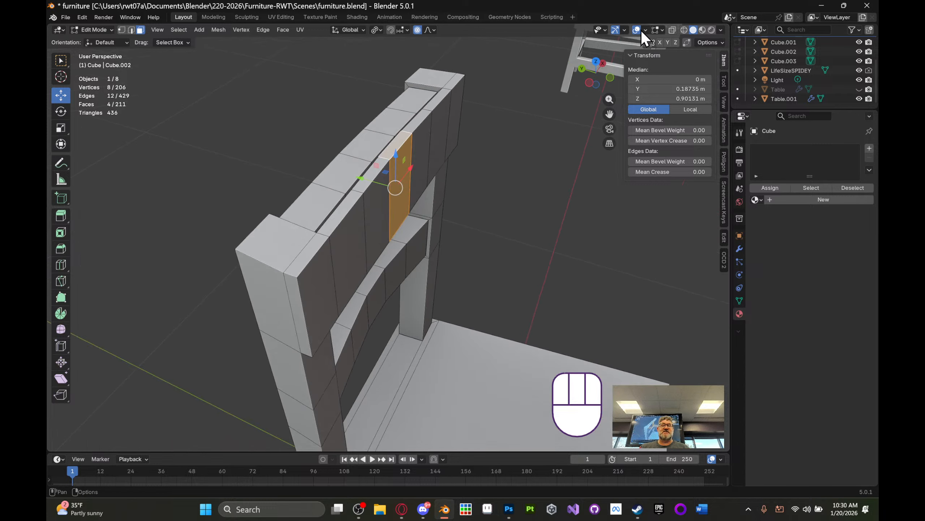
click(597, 60)
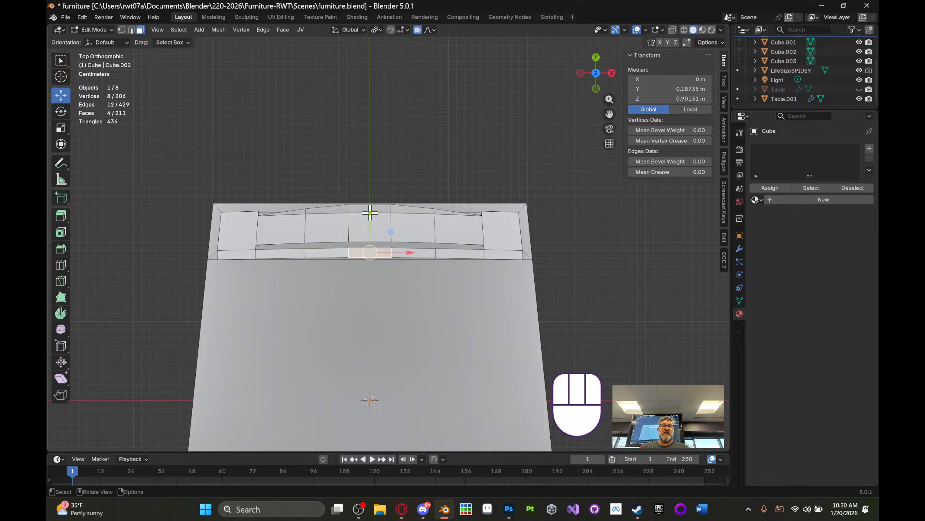
- Try to move the middle segment back about 0.003 m along Y with proportional editing, and undo it
drag(370, 213, 369, 208)
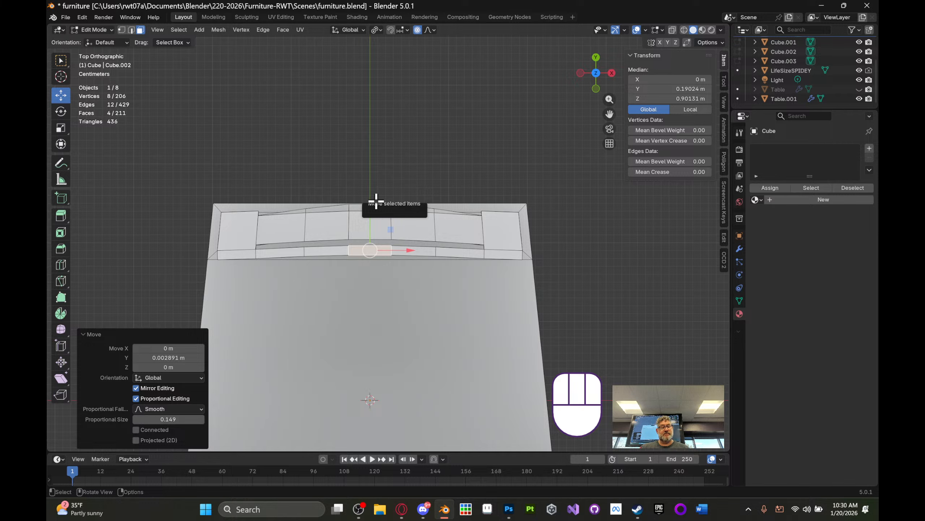
key(ctrl+z)
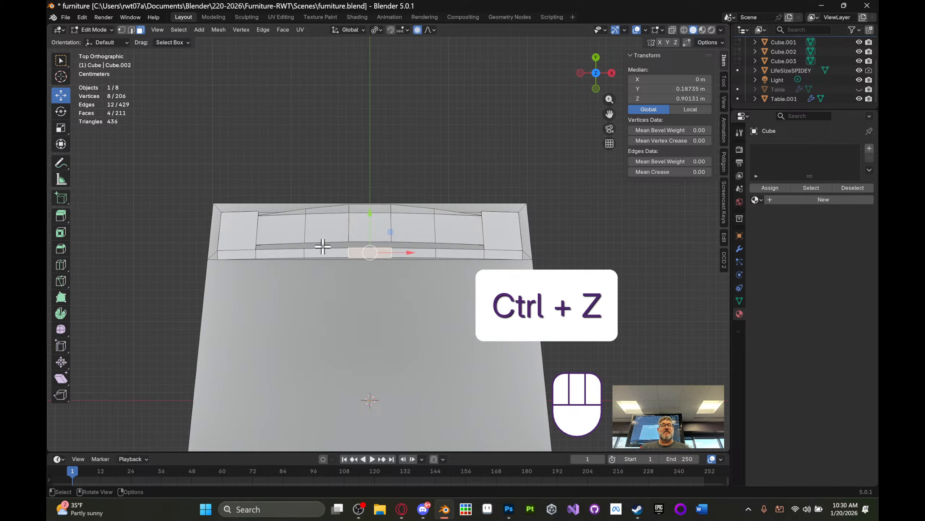
middle_drag(369, 242, 449, 60)
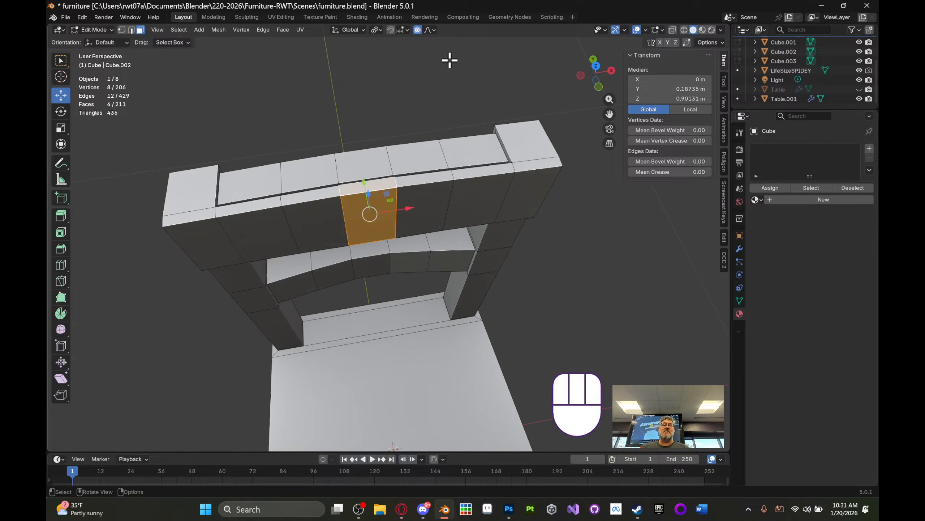
- Turn off proportional editing and move the front panel's middle segment back about 0.0012 m along Y
click(417, 30)
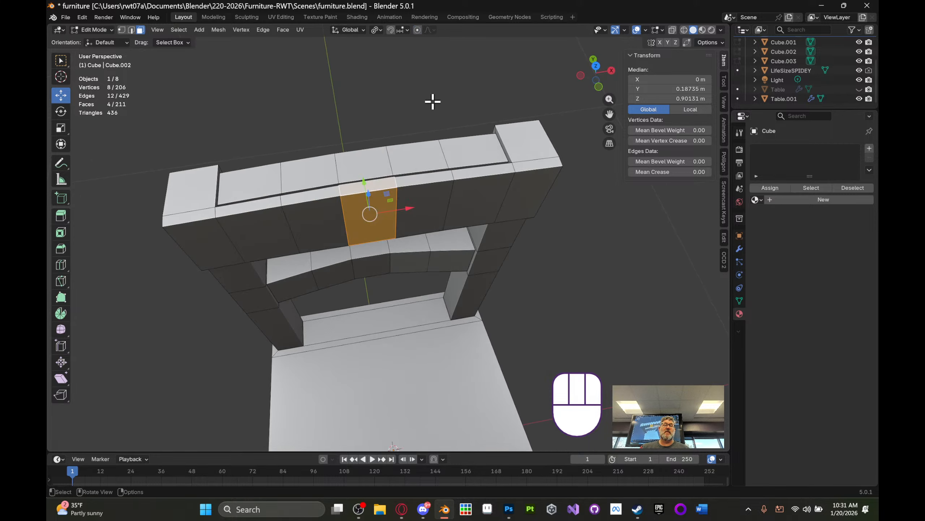
middle_drag(431, 99, 413, 166)
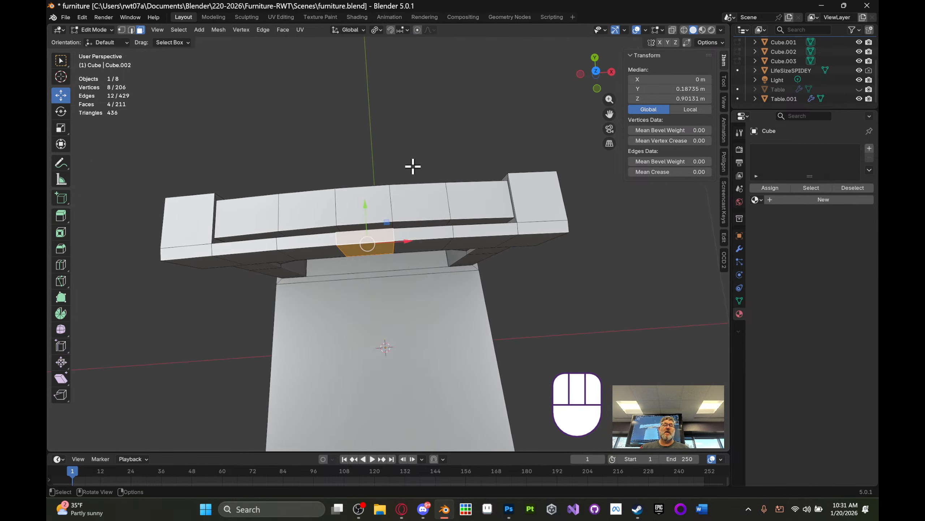
click(598, 72)
click(371, 213)
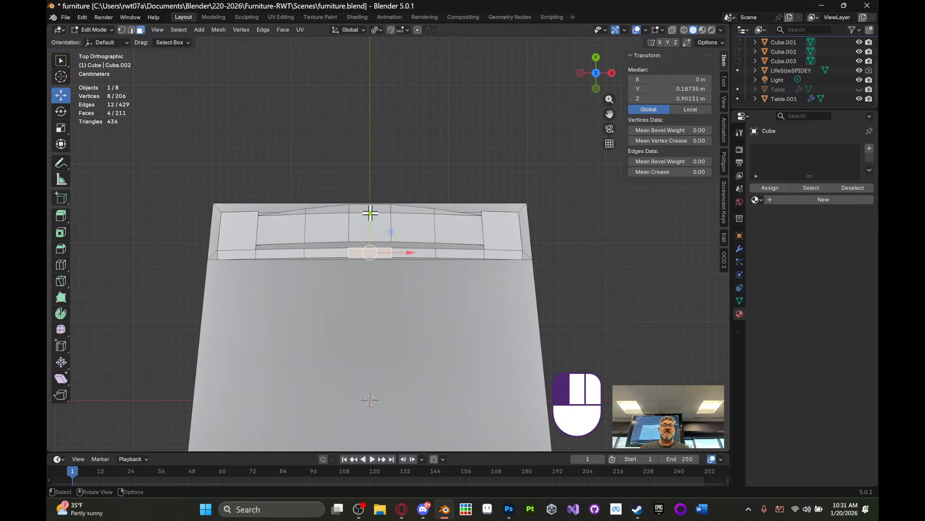
drag(371, 212, 371, 210)
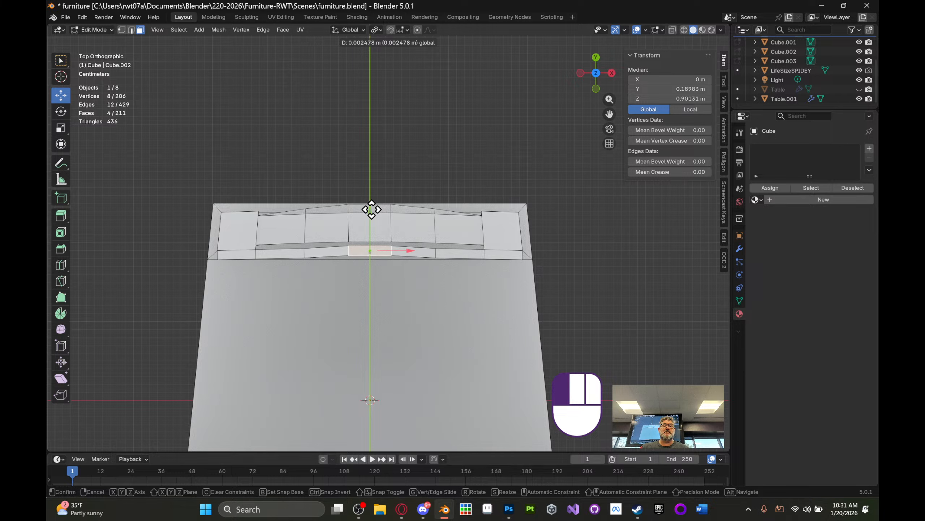
drag(371, 209, 371, 210)
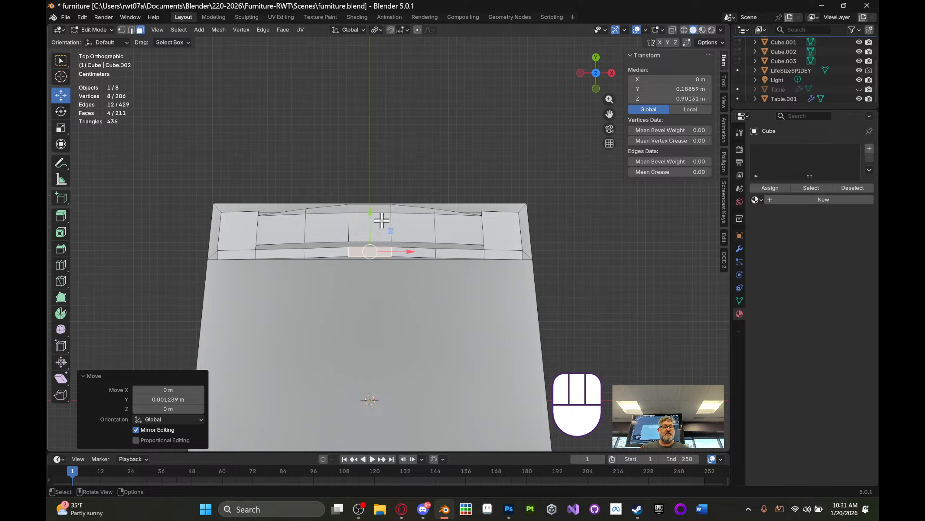
shift+middle_drag(382, 221, 391, 186)
scroll(390, 186, up, 6)
shift+middle_drag(413, 156, 418, 181)
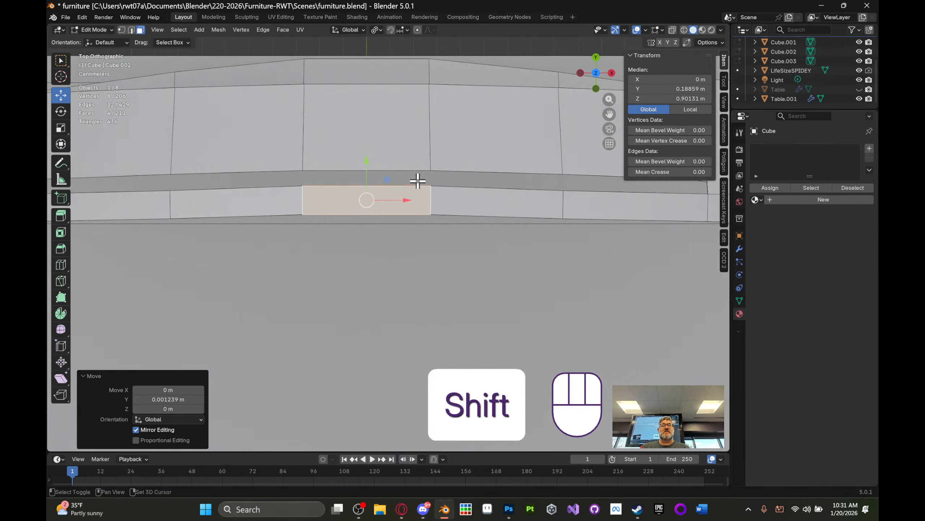
scroll(418, 182, down, 3)
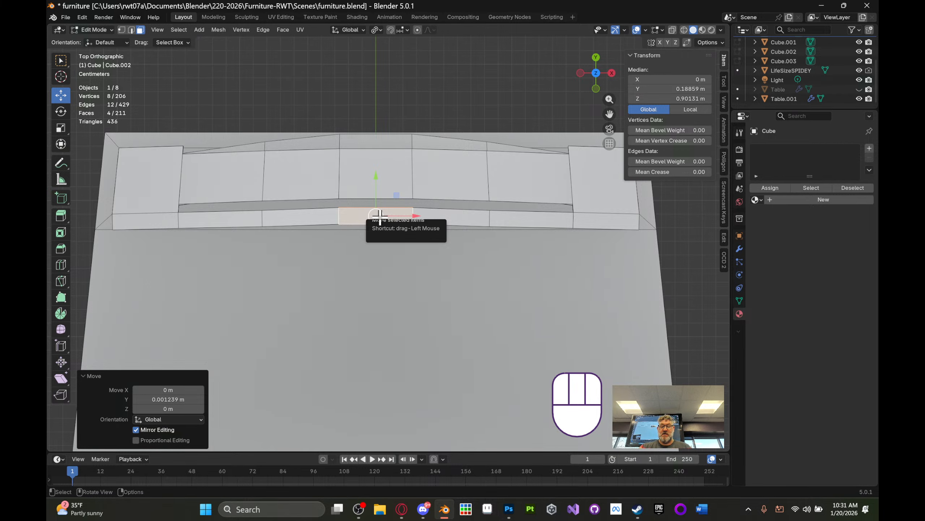
- Grow the selection from the front panel's middle segment to include the adjacent segment on each side
key(ctrl+equal)
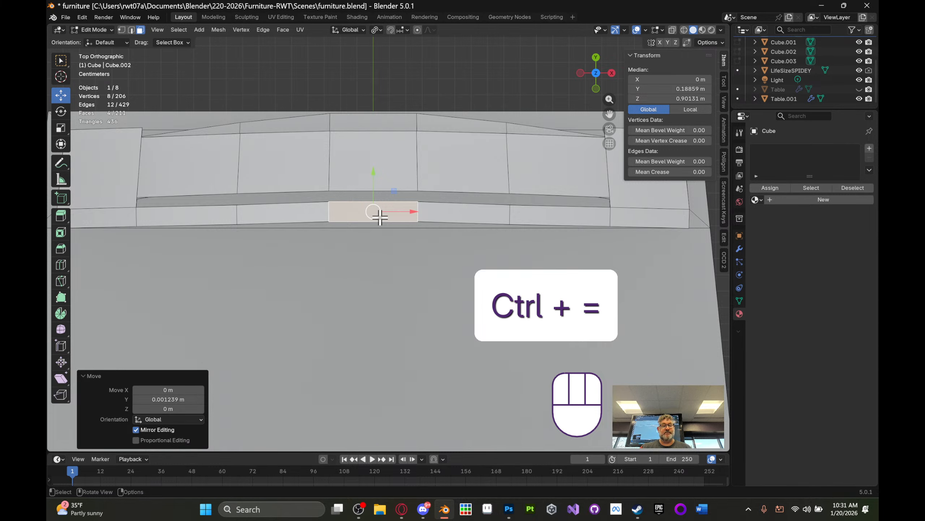
mouse_move(380, 217)
middle_down()
mouse_move(376, 186)
mouse_move(378, 203)
middle_up()
key(ctrl+shift+equal)
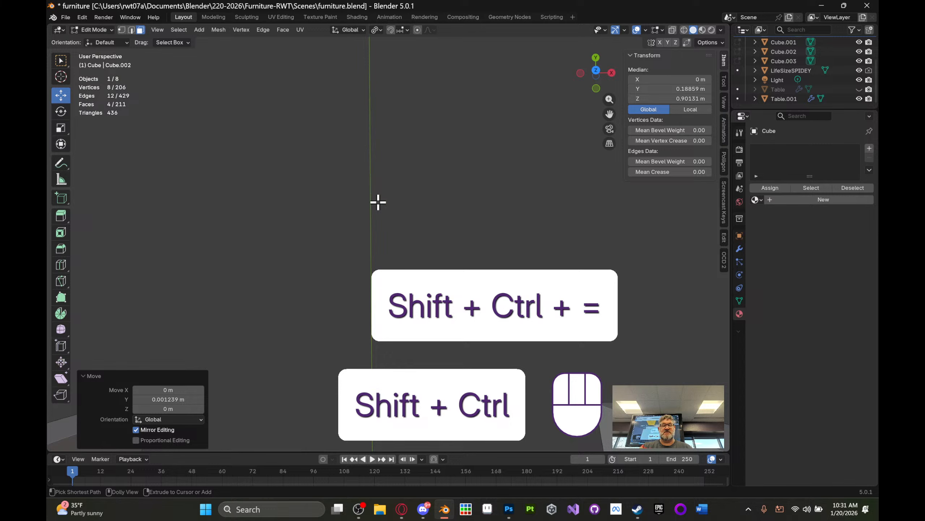
scroll(353, 188, down, 6)
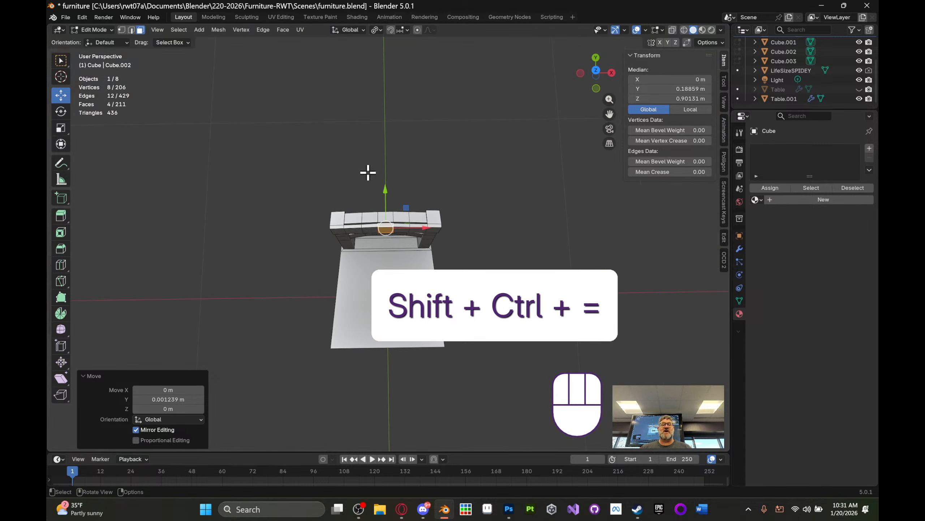
middle_drag(367, 172, 403, 134)
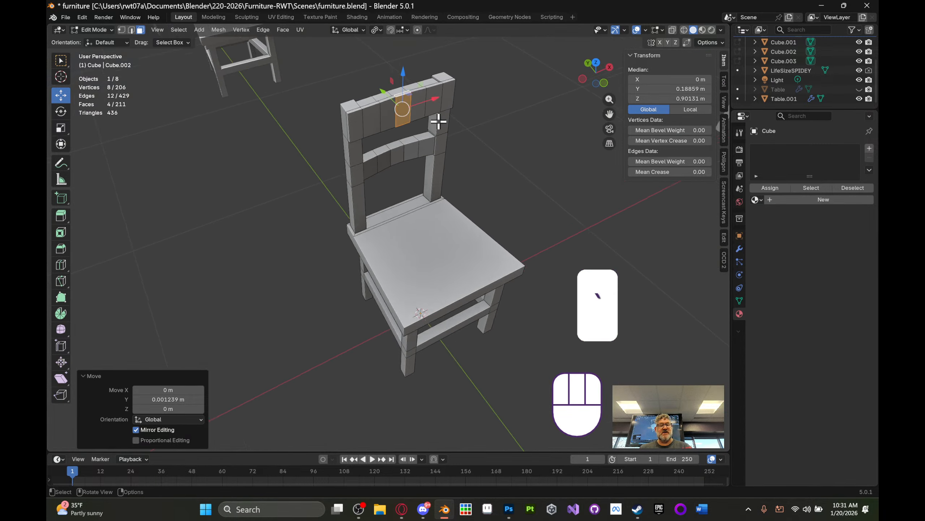
scroll(439, 127, up, 8)
scroll(427, 127, down, 4)
mouse_move(427, 126)
middle_down()
mouse_move(438, 145)
mouse_move(427, 141)
middle_up()
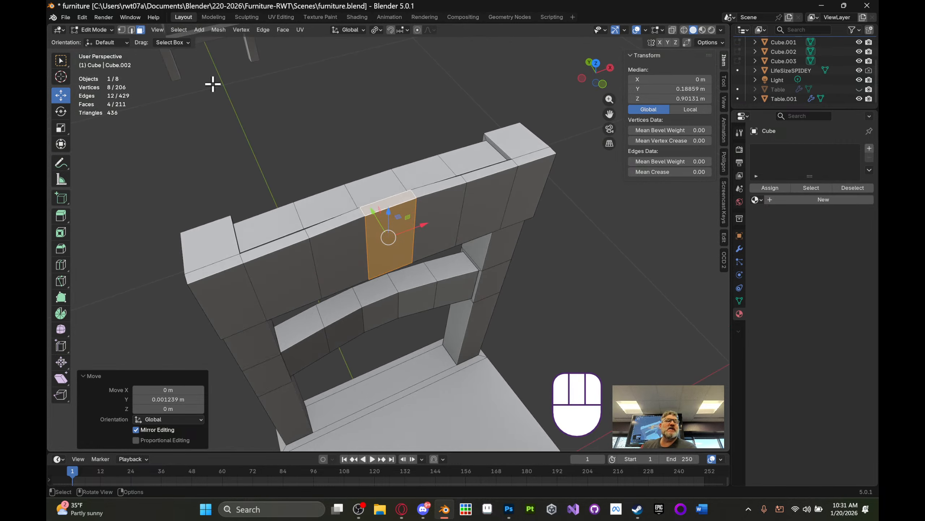
click(179, 30)
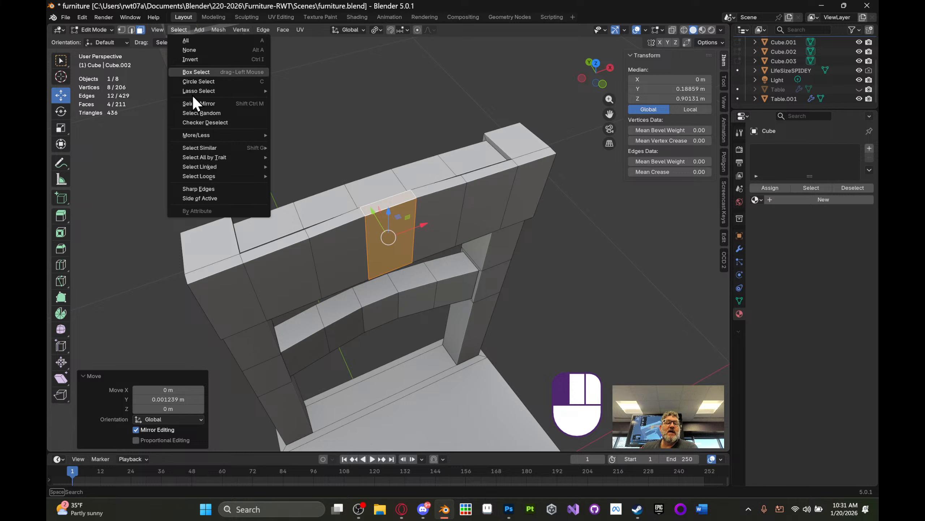
mouse_move(229, 139)
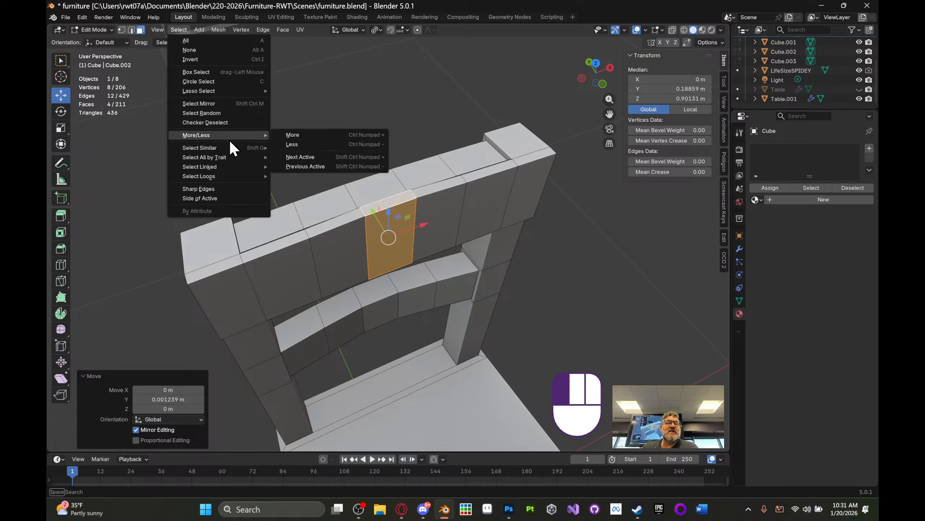
click(287, 134)
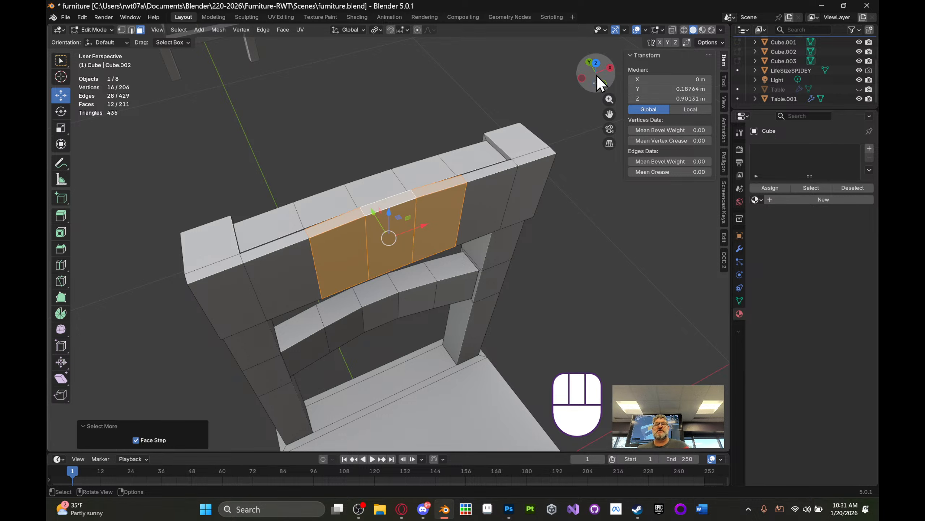
- Move the front panel's three middle segments back about 0.0024 m along Y
click(596, 63)
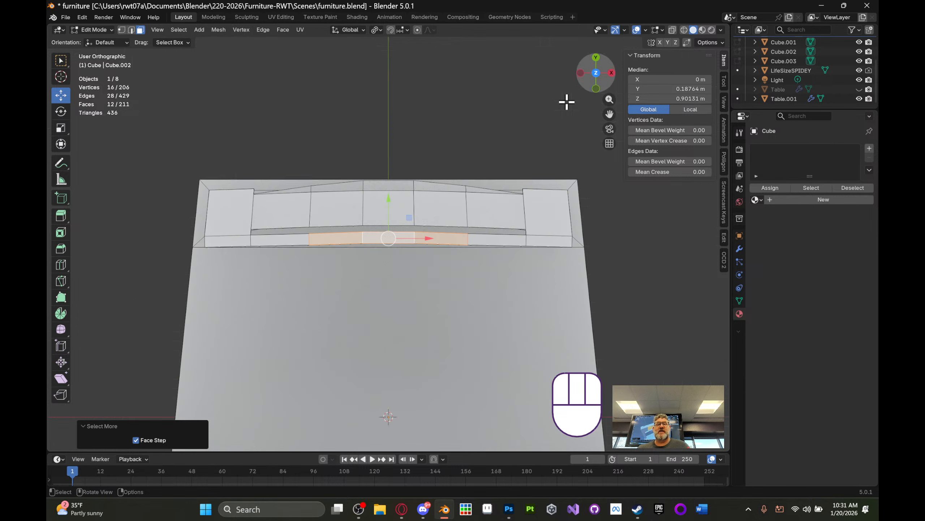
click(387, 197)
drag(387, 196, 388, 192)
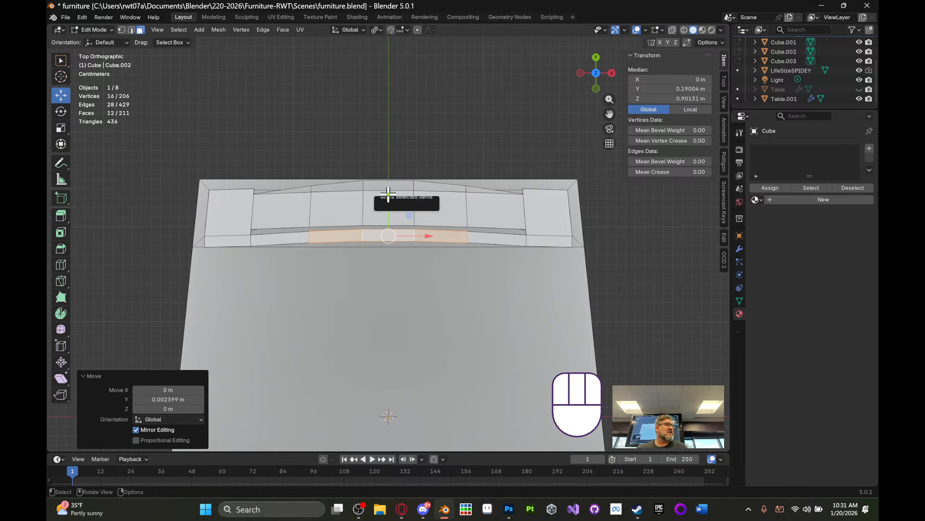
middle_drag(438, 216, 481, 139)
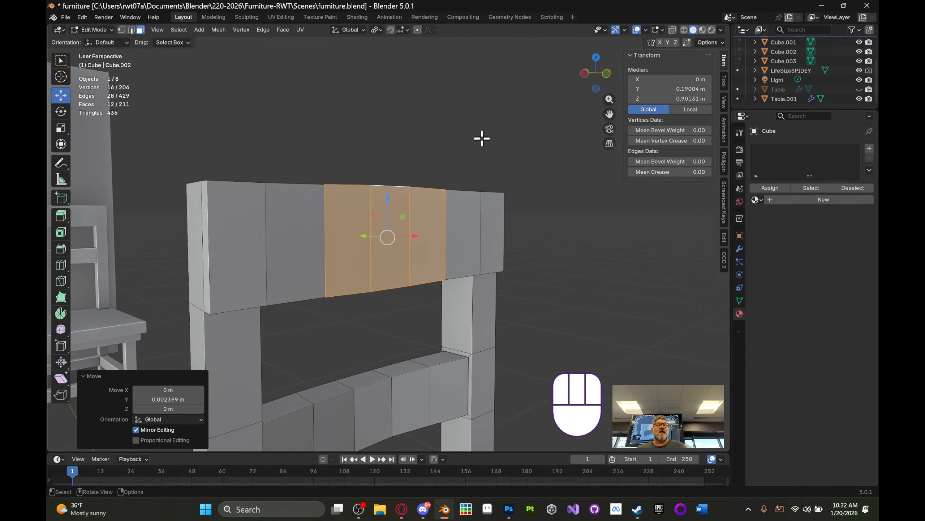
- Extrude the front panel's two narrow outer end faces about 0.0236 m outward along their normals
click(246, 235)
middle_drag(248, 242, 563, 254)
shift+click(491, 255)
mouse_move(364, 252)
middle_down()
mouse_move(347, 248)
mouse_move(404, 261)
mouse_move(392, 271)
mouse_move(353, 242)
middle_up()
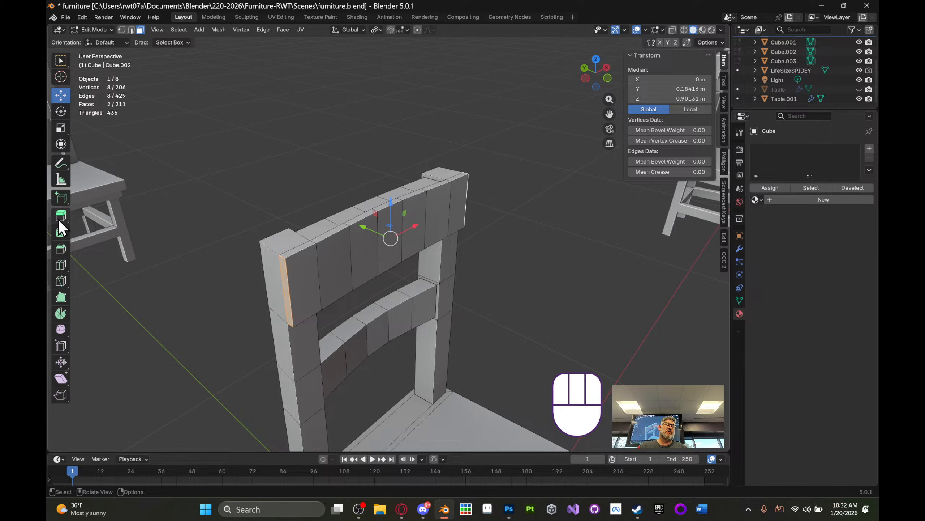
click(69, 221)
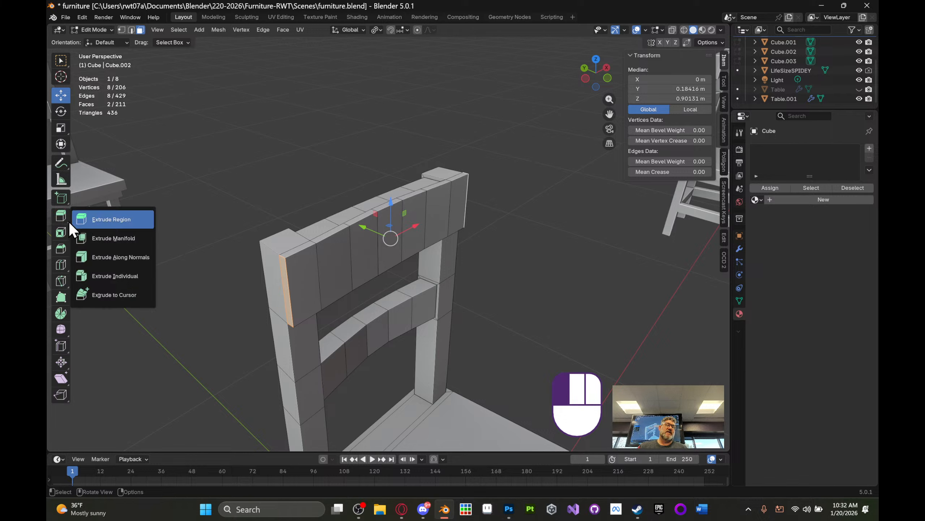
drag(69, 222, 124, 255)
drag(390, 192, 393, 185)
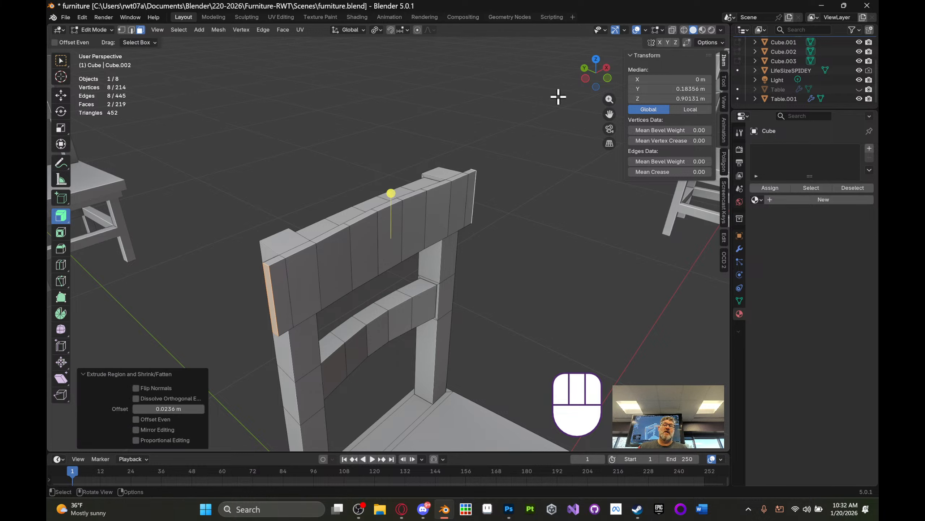
- Move the two extruded end faces of the front panel forward about 0.0016 m along Y
click(595, 59)
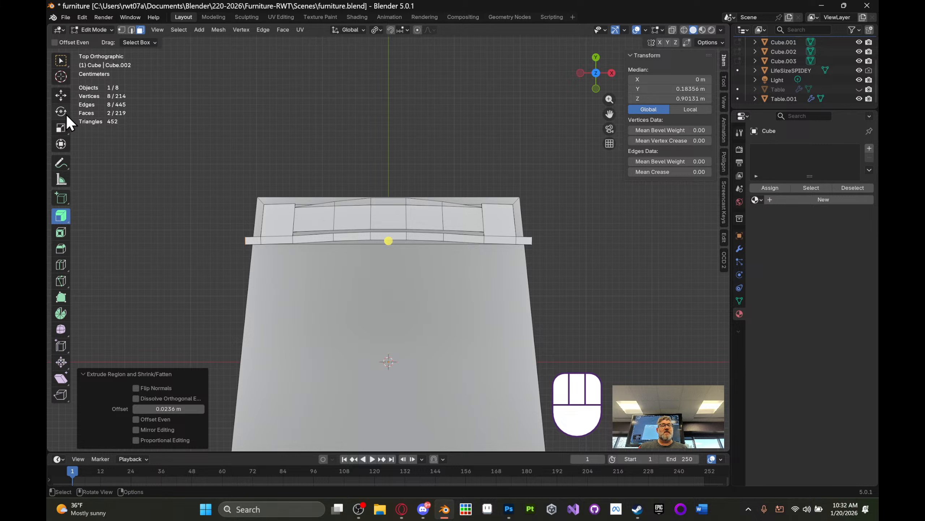
click(62, 96)
scroll(408, 202, up, 1)
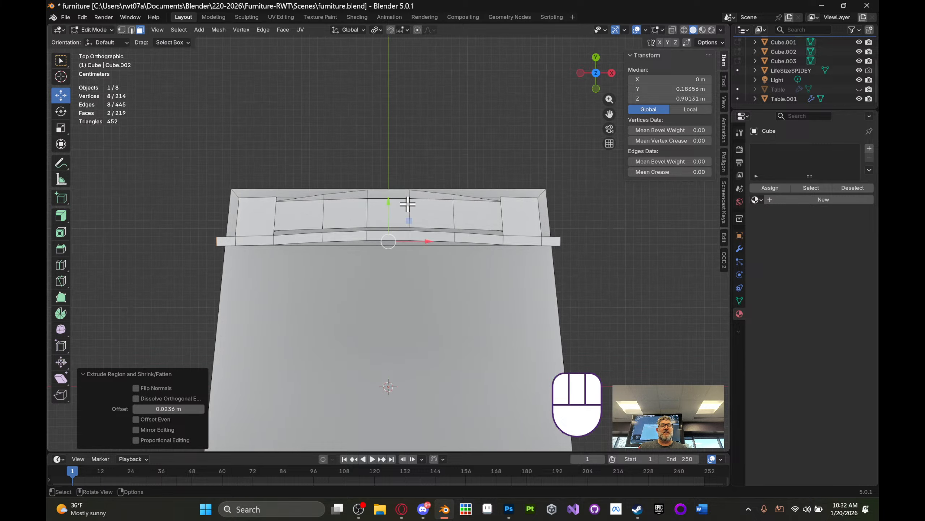
drag(389, 200, 388, 203)
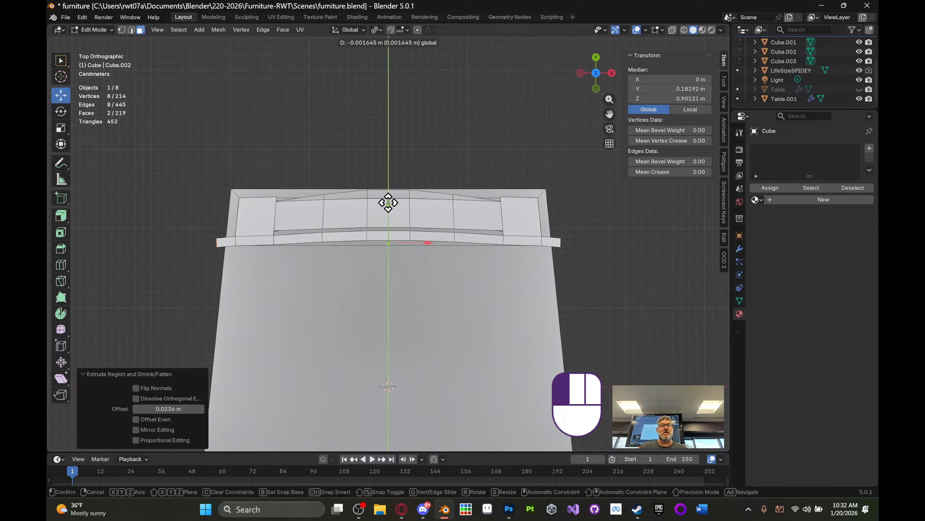
drag(388, 202, 386, 205)
- Bevel the four short corner edges at the front panel's two ends by about 0.0173 m with 4 segments, and return to Object Mode
middle_drag(387, 204, 236, 266)
click(132, 29)
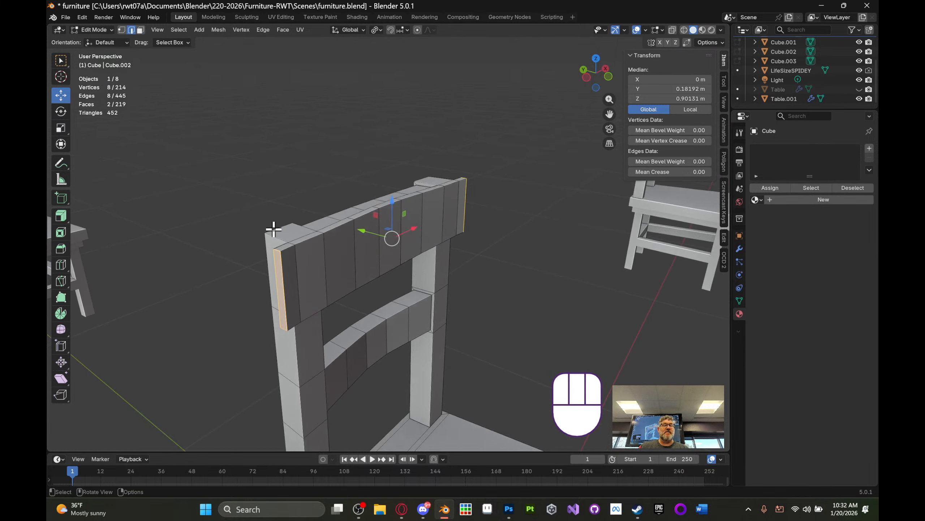
click(278, 251)
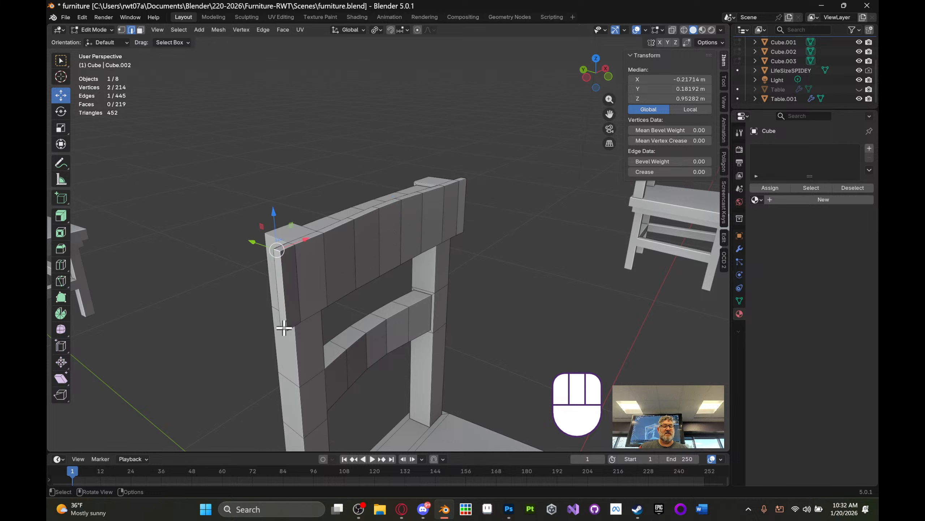
shift+click(283, 327)
middle_drag(335, 284, 534, 253)
shift+click(514, 252)
shift+click(520, 256)
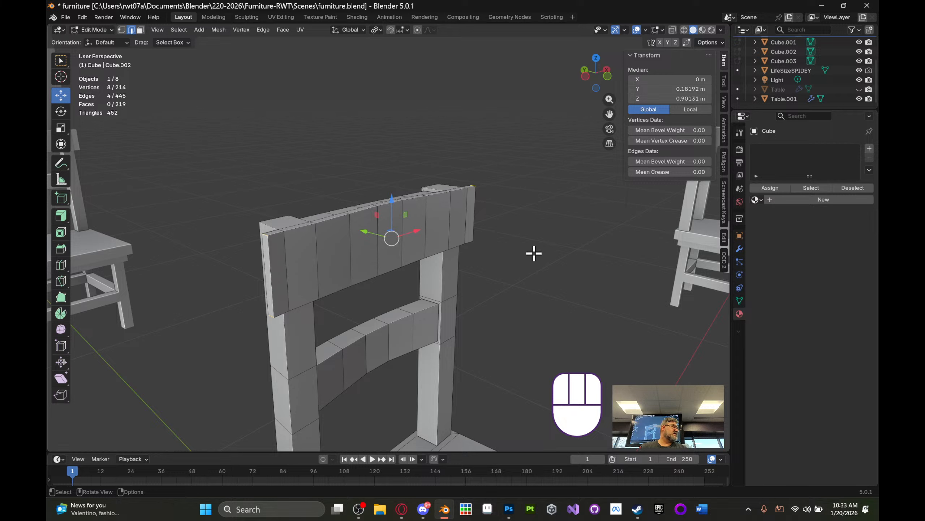
middle_drag(533, 252, 573, 269)
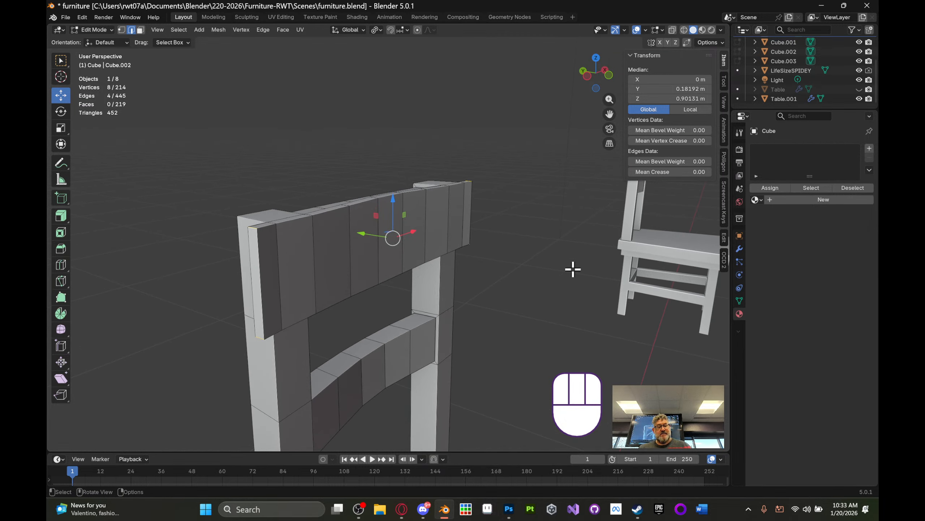
key(ctrl+b)
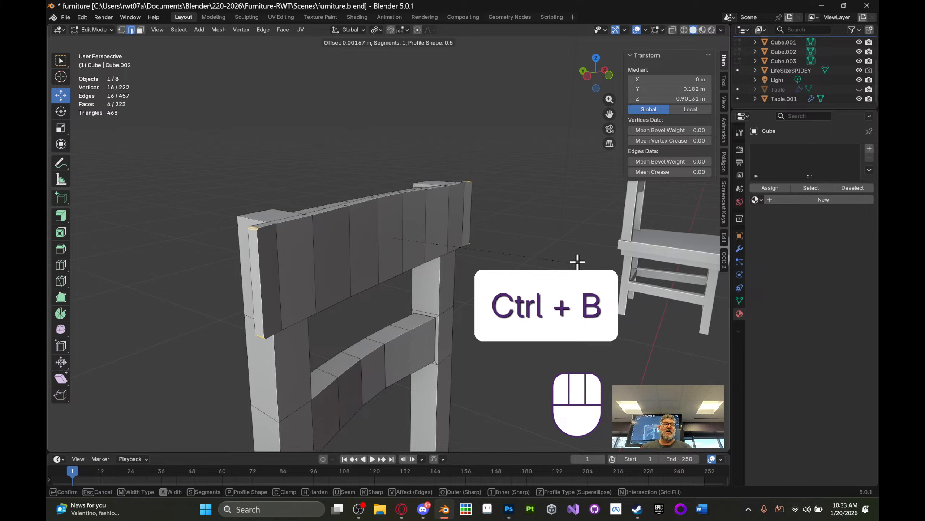
scroll(585, 255, up, 1)
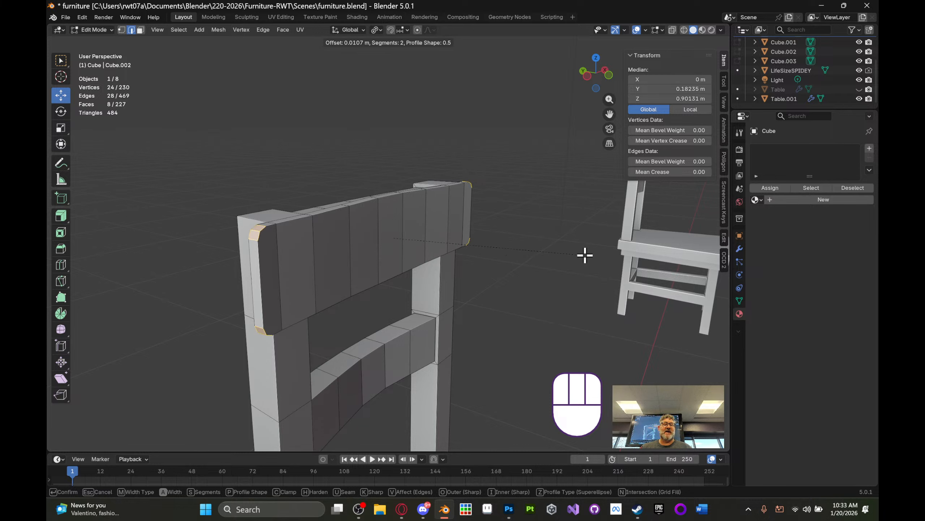
scroll(585, 255, up, 1)
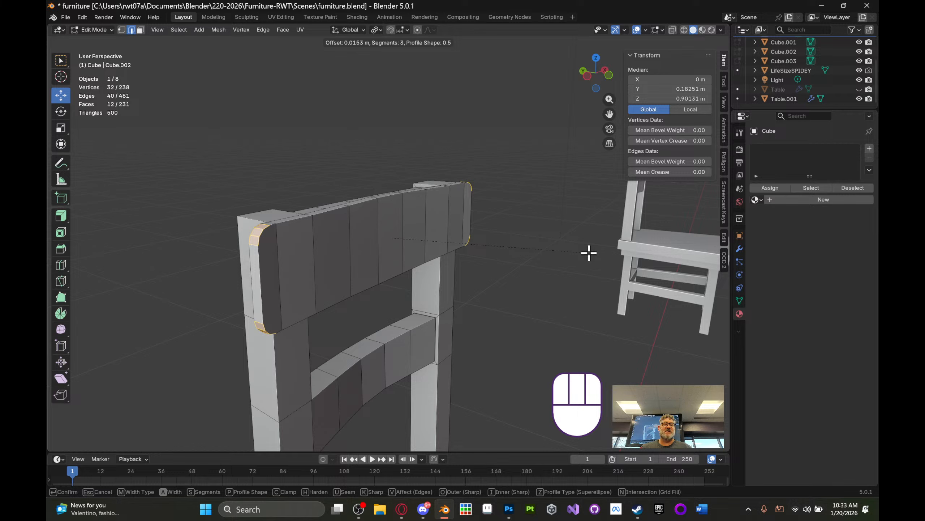
scroll(590, 251, up, 1)
click(591, 252)
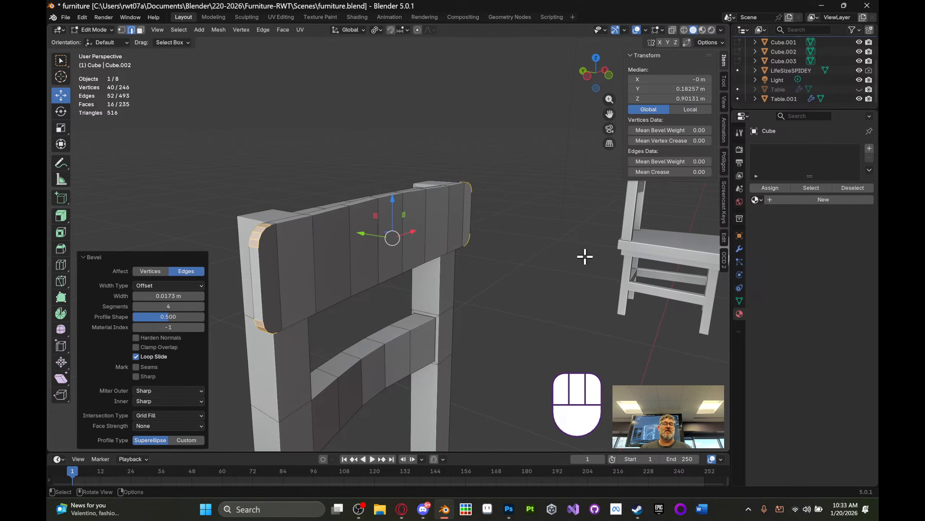
middle_drag(585, 256, 521, 254)
click(593, 256)
key(Tab)
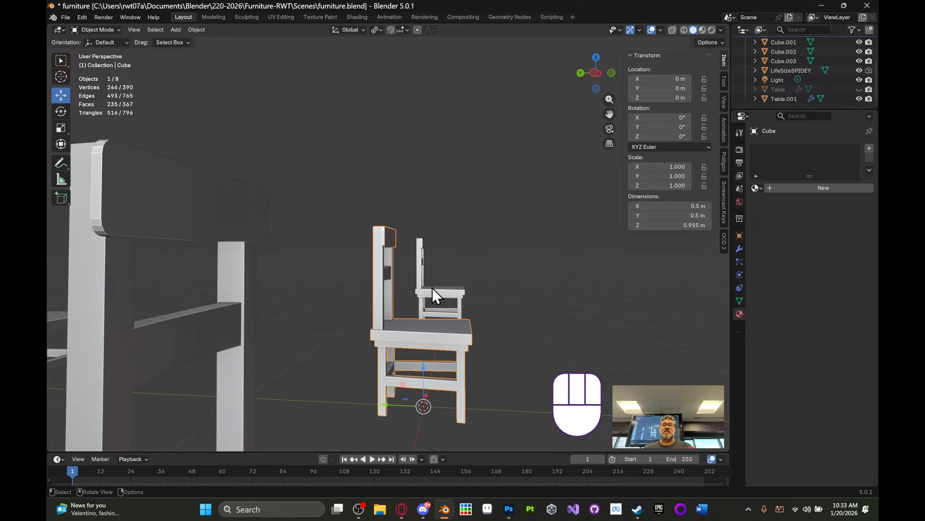
- Apply Shade Auto Smooth to the central chair and inspect the shading of its curved backrest rails
middle_drag(433, 289, 371, 295)
scroll(463, 305, up, 5)
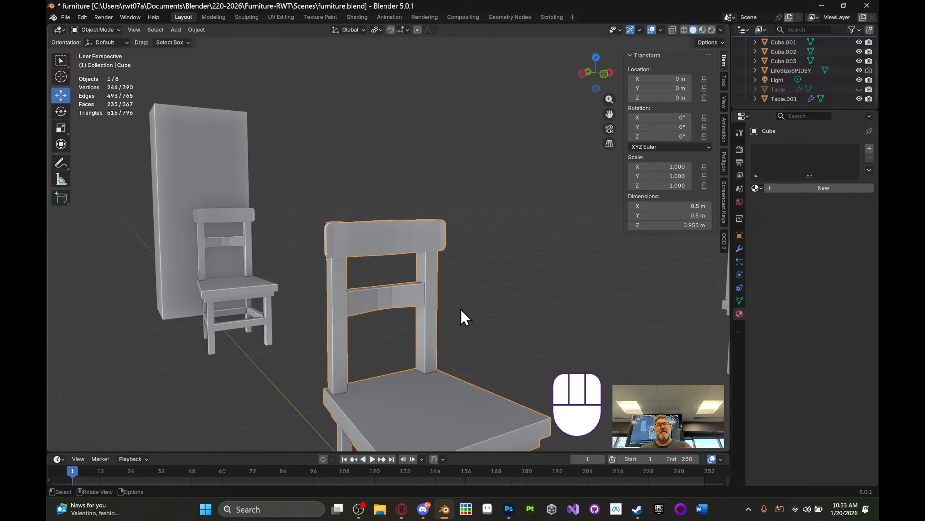
right_click(397, 240)
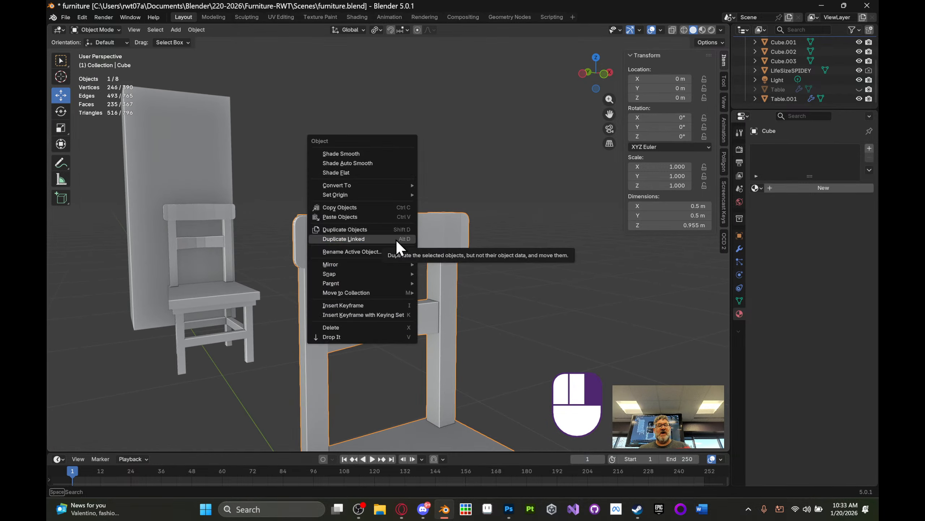
middle_drag(506, 208, 313, 206)
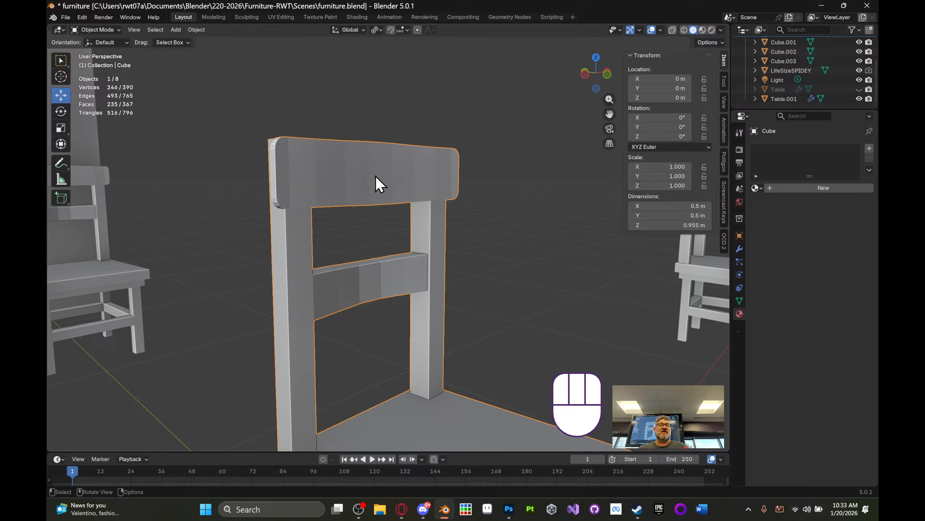
middle_drag(376, 178, 451, 153)
middle_drag(416, 124, 357, 182)
right_click(357, 175)
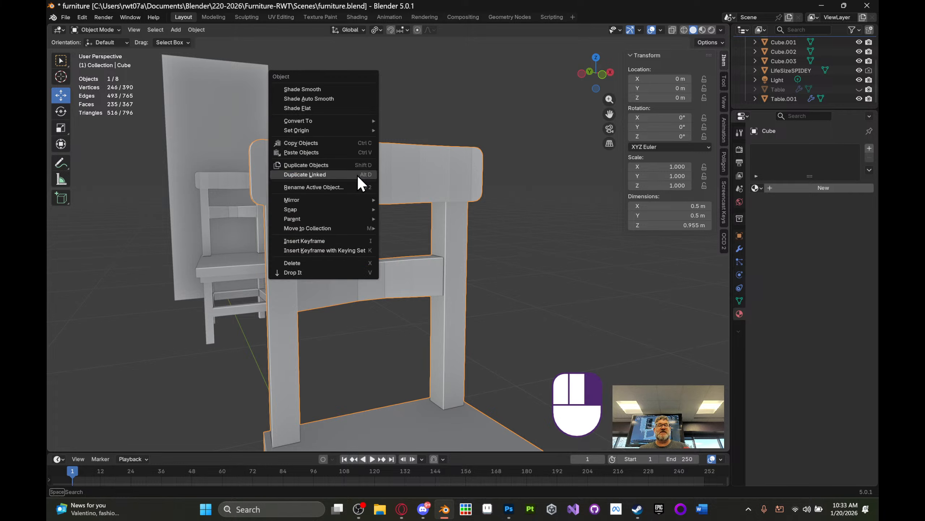
click(336, 98)
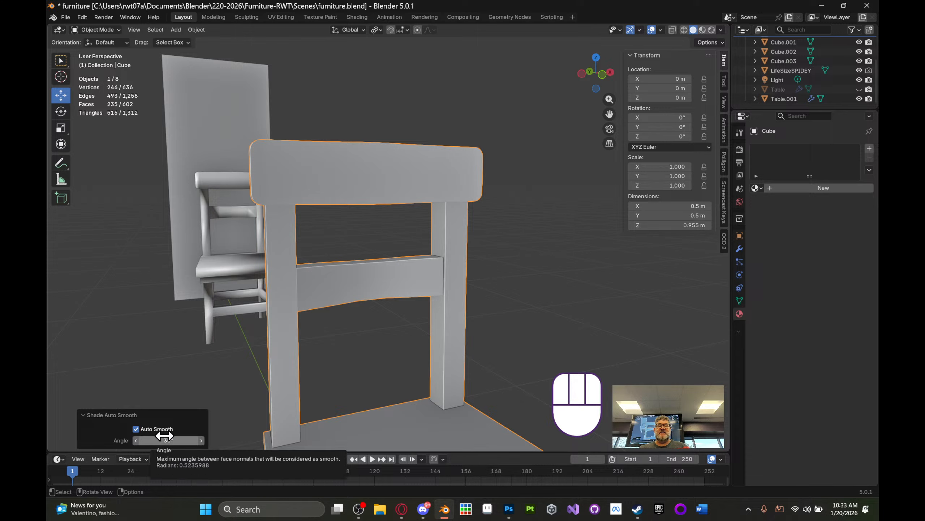
middle_drag(436, 155, 481, 188)
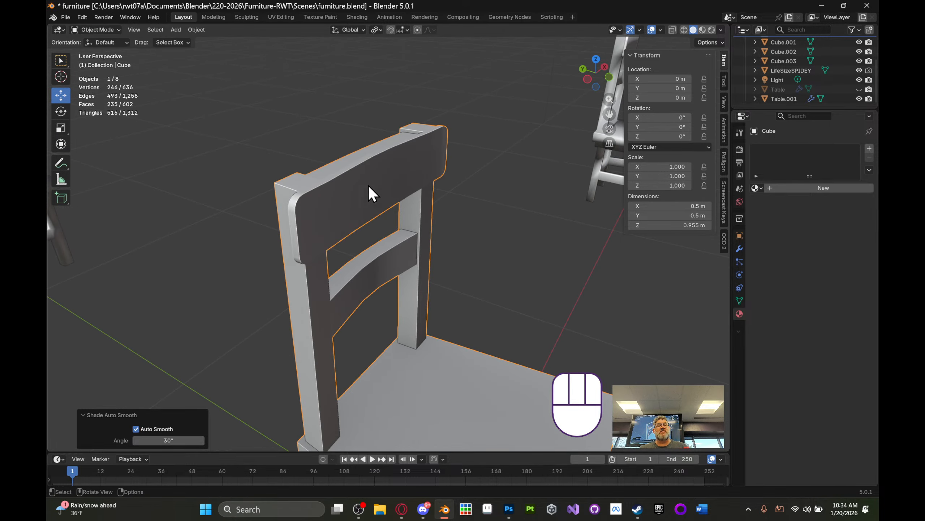
middle_drag(343, 208, 326, 272)
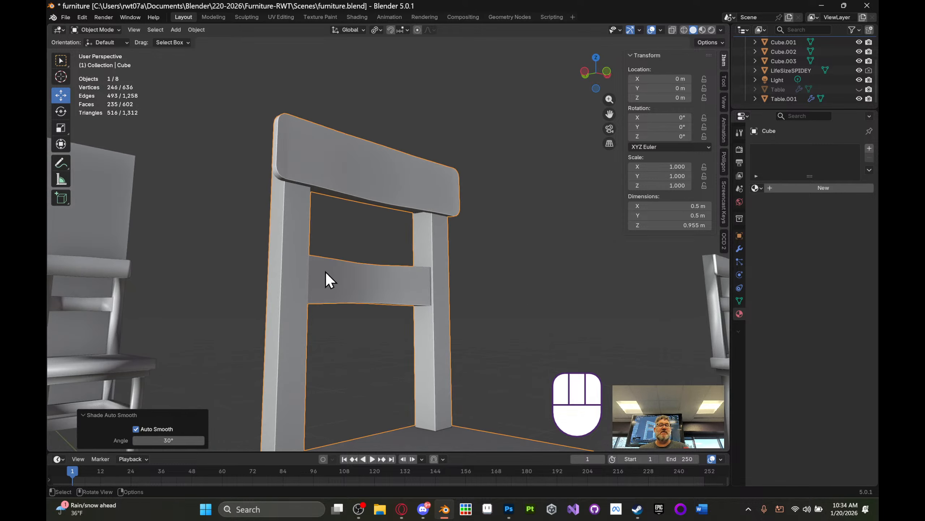
middle_drag(379, 251, 403, 281)
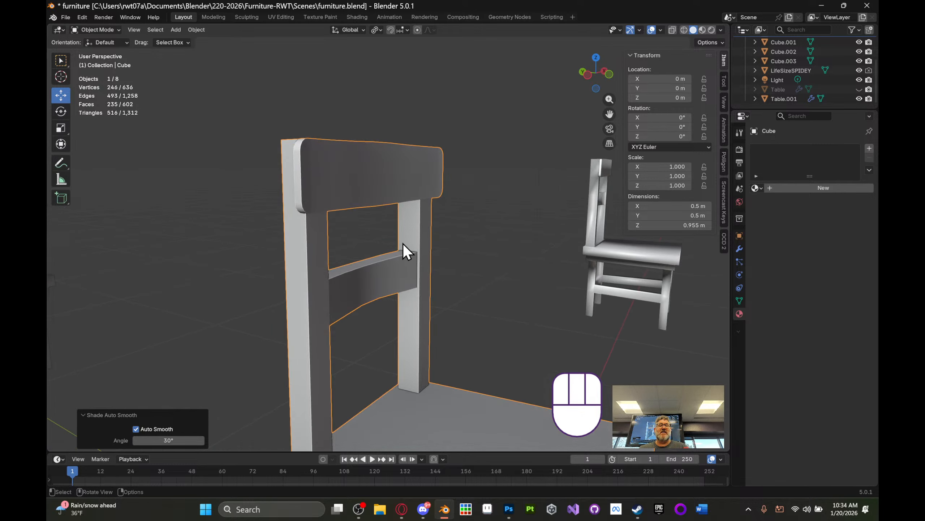
- Try a 90° auto smooth angle on the central chair and set it back to 30°
click(170, 440)
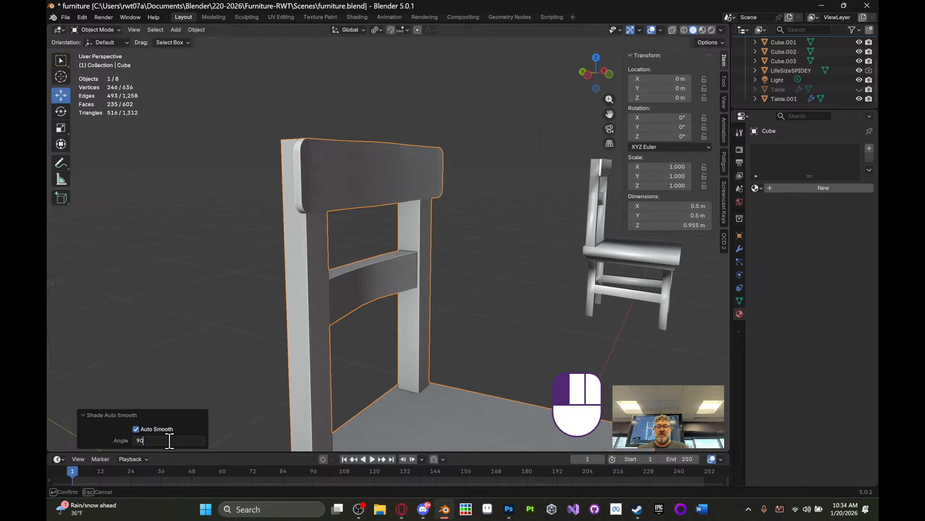
key(Return)
middle_drag(331, 350, 248, 368)
click(171, 441)
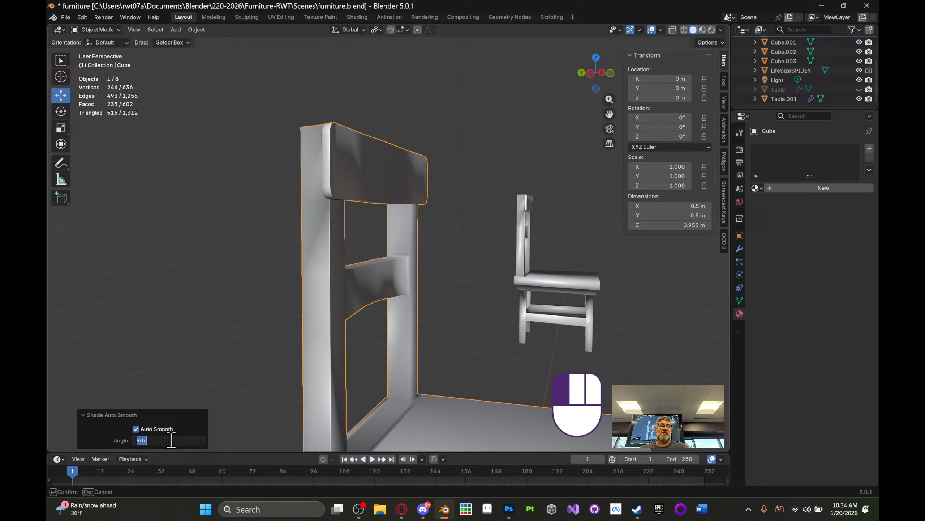
key(Return)
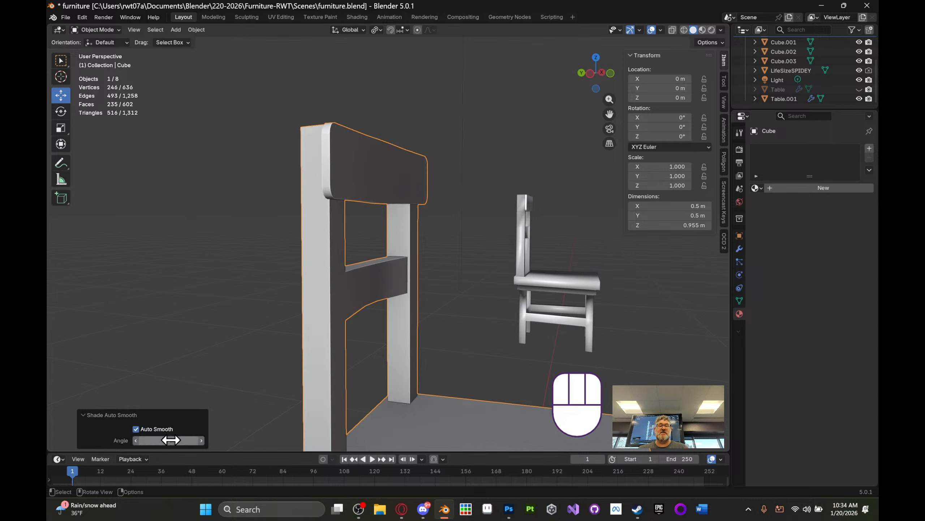
- Compare the central chair with its linked copies and open the central chair's modifier settings
mouse_move(314, 347)
middle_down()
mouse_move(378, 333)
mouse_move(322, 319)
mouse_move(453, 350)
mouse_move(497, 305)
mouse_move(462, 327)
mouse_move(411, 320)
mouse_move(418, 341)
mouse_move(427, 310)
mouse_move(458, 313)
middle_up()
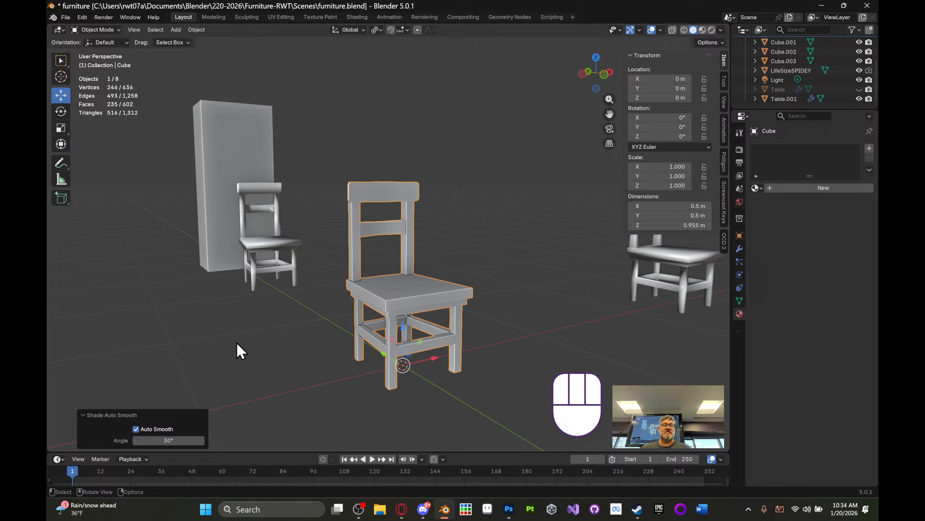
click(254, 327)
click(282, 246)
click(419, 287)
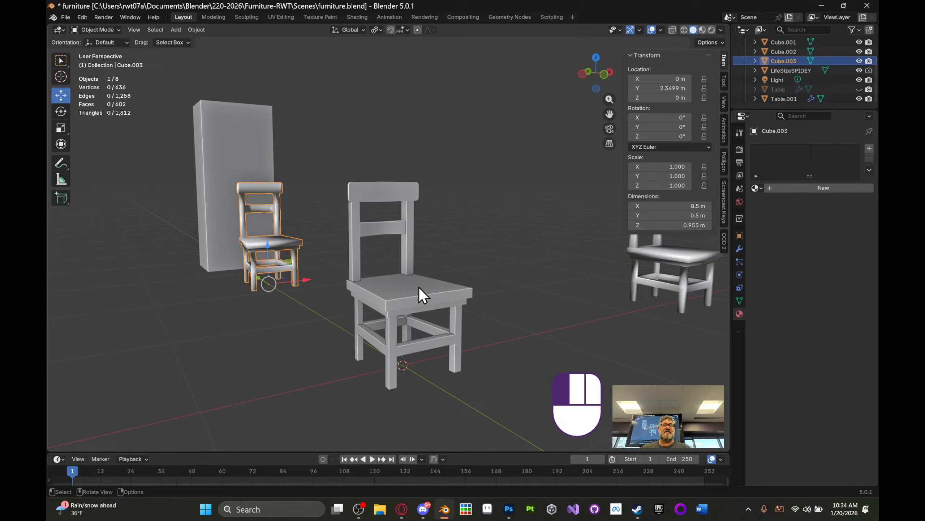
middle_drag(495, 269, 487, 301)
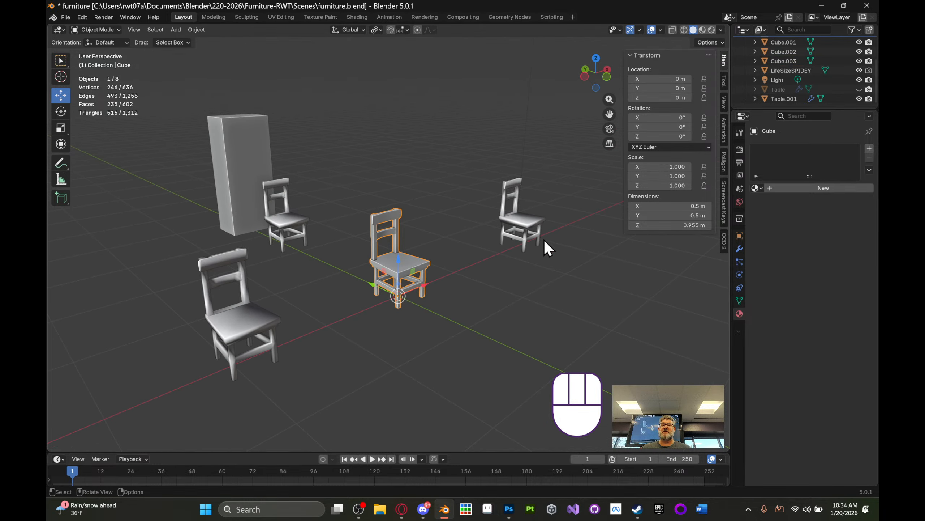
click(427, 259)
click(413, 264)
click(738, 248)
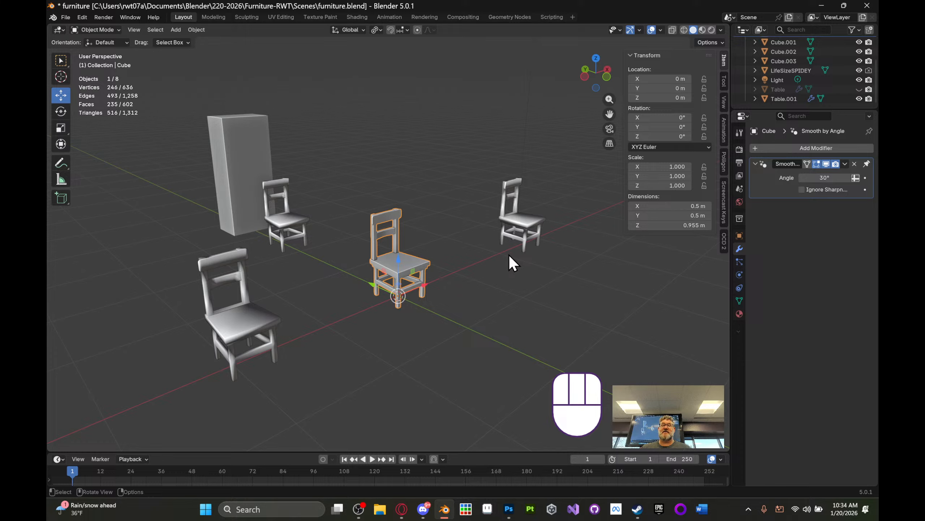
- Apply Shade Auto Smooth at 30° to the central chair and to its copies along the positive Y and positive X axes
middle_drag(509, 254, 482, 273)
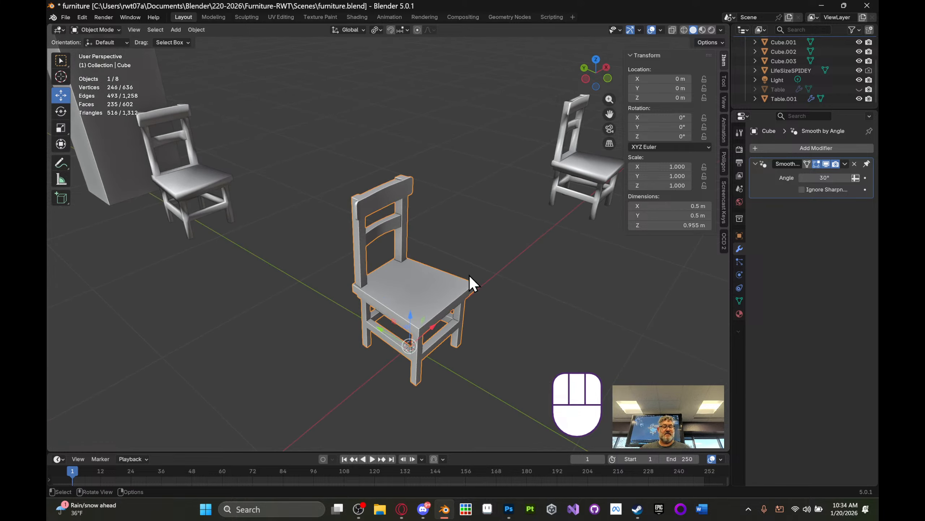
right_click(437, 282)
click(437, 282)
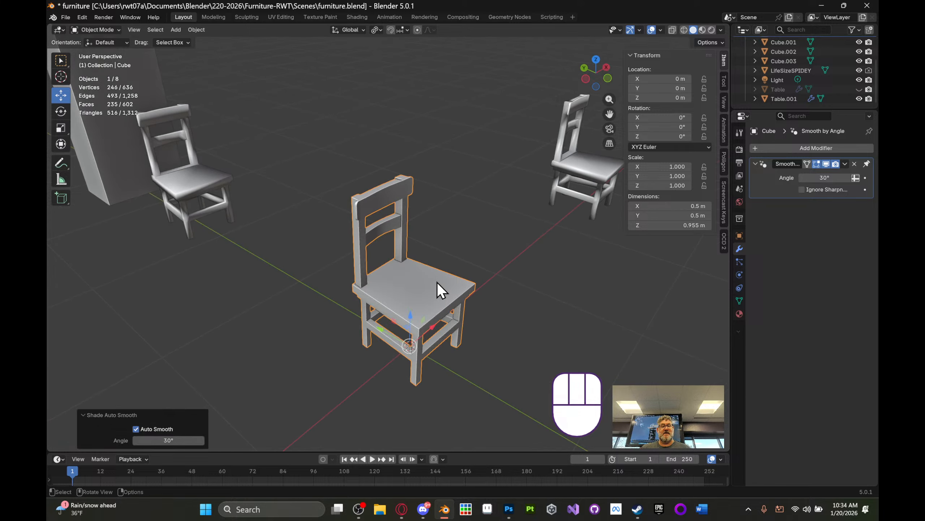
click(204, 175)
right_click(204, 175)
click(200, 175)
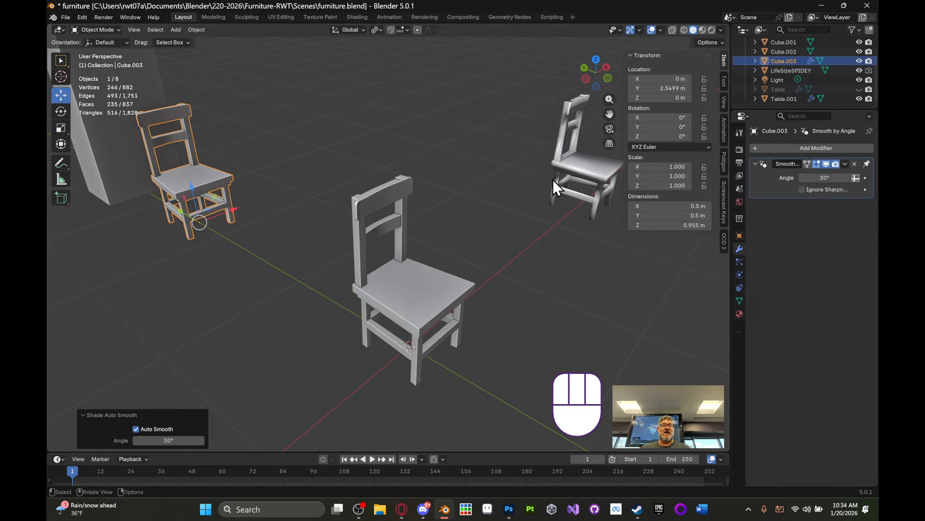
click(576, 163)
right_click(576, 164)
click(576, 164)
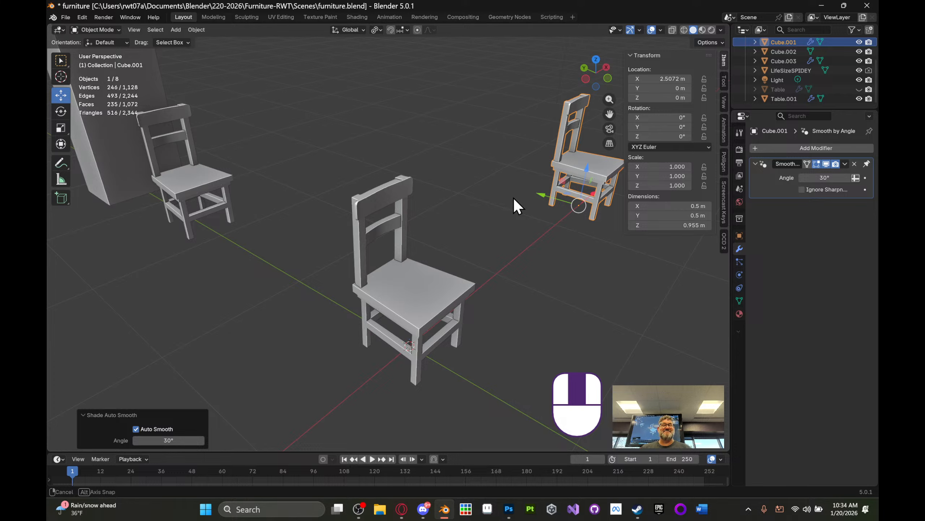
- Apply Shade Auto Smooth at 30° to the remaining chair copy on the negative X axis
middle_drag(514, 199, 182, 309)
right_click(182, 312)
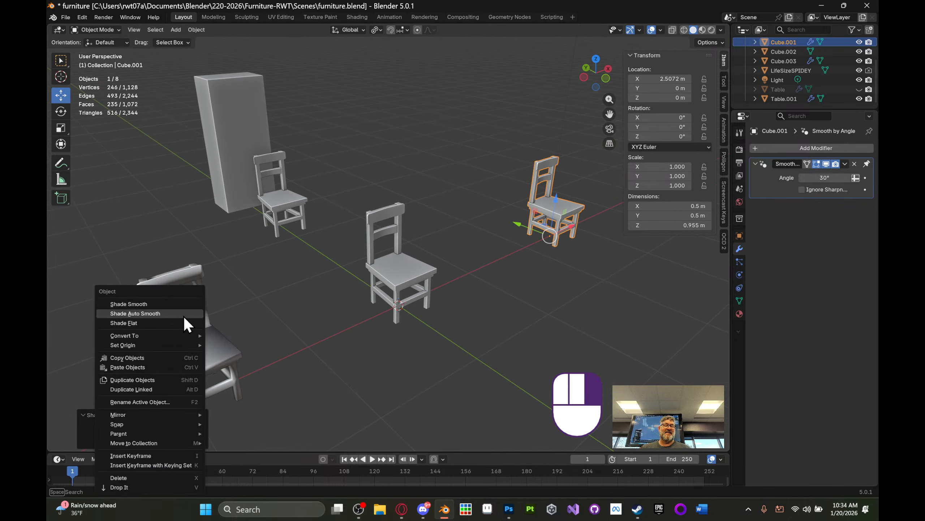
click(183, 314)
click(186, 359)
right_click(187, 359)
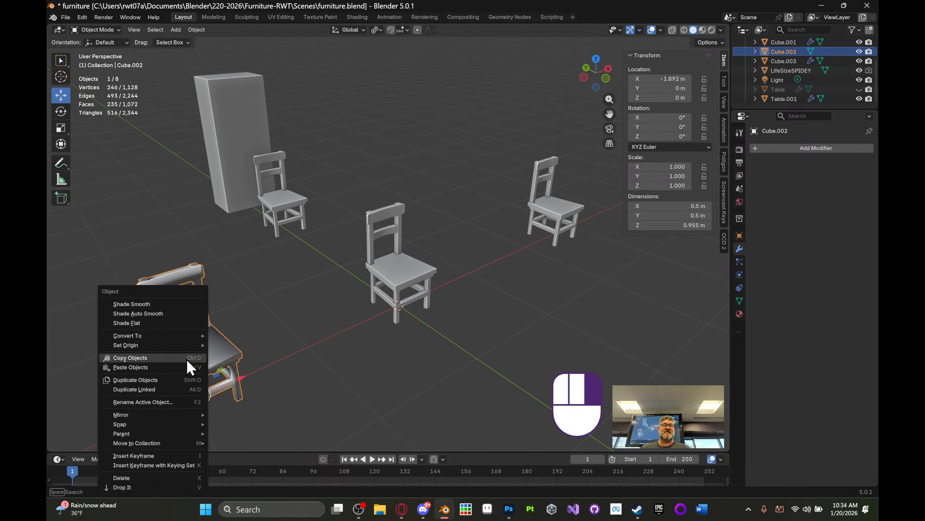
click(185, 315)
- Switch the viewport to Material Preview shading and look over the chairs
mouse_move(214, 313)
middle_down()
mouse_move(346, 308)
mouse_move(369, 261)
mouse_move(332, 306)
mouse_move(437, 262)
mouse_move(647, 24)
middle_up()
click(702, 30)
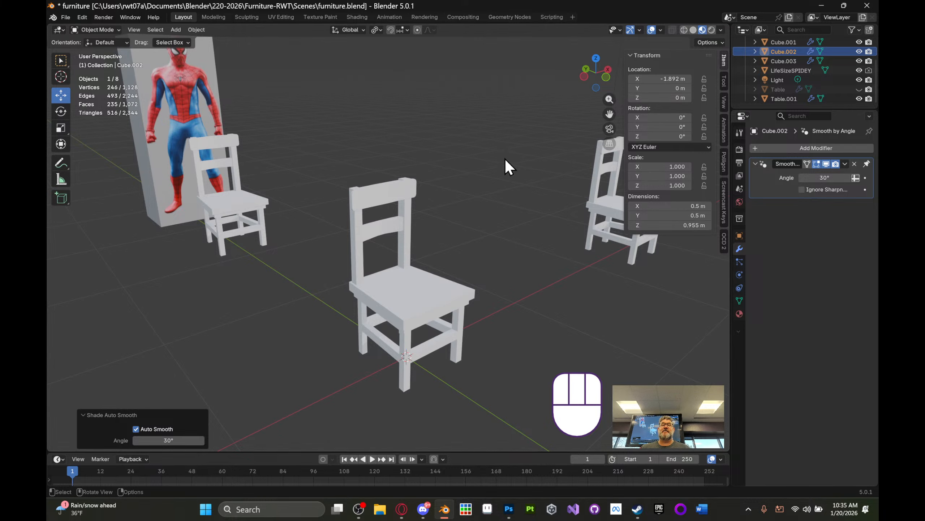
middle_drag(506, 166, 397, 174)
scroll(394, 162, down, 6)
scroll(415, 182, up, 1)
scroll(417, 186, up, 3)
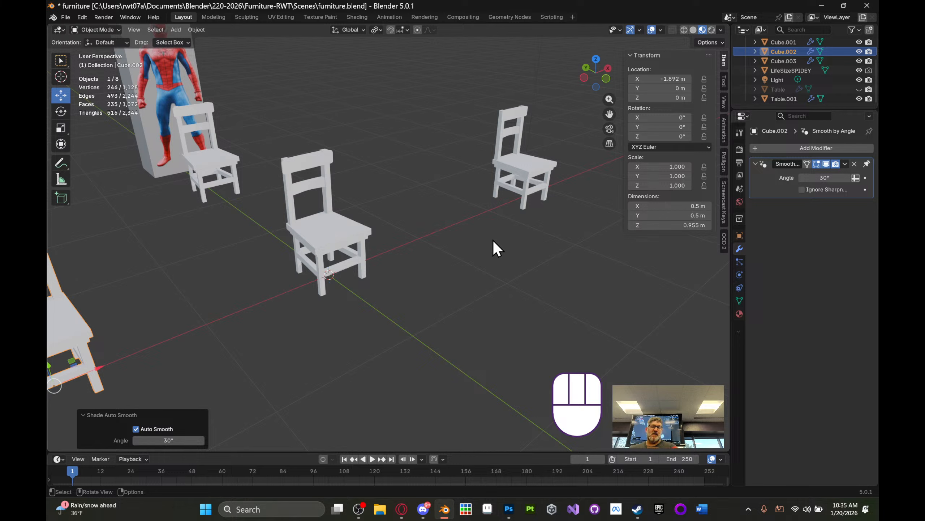
- Add a material slot to the central chair and assign the existing WoodGrain material to it
click(739, 313)
click(331, 228)
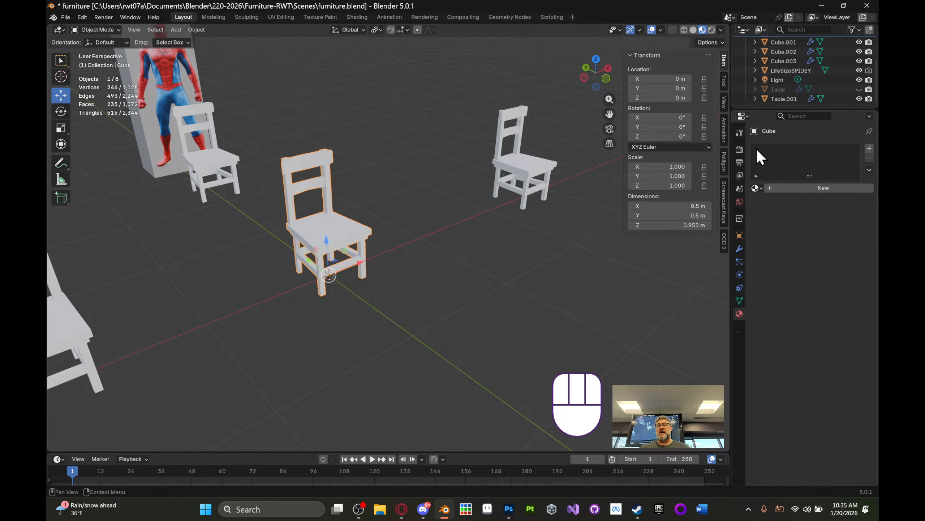
click(871, 148)
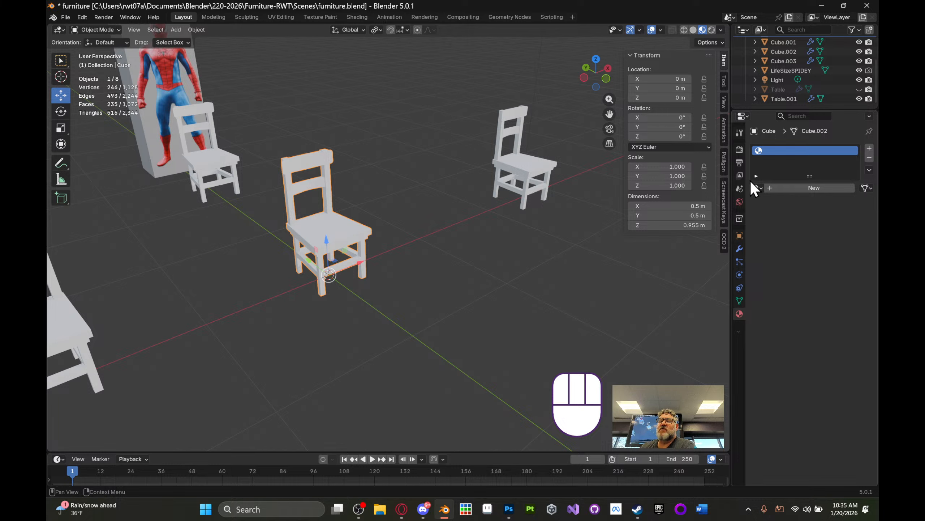
click(760, 188)
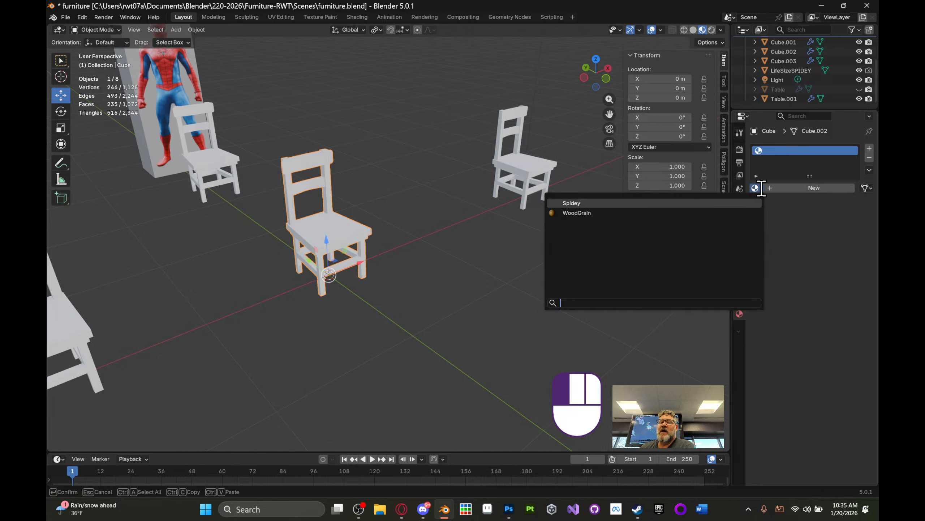
click(598, 213)
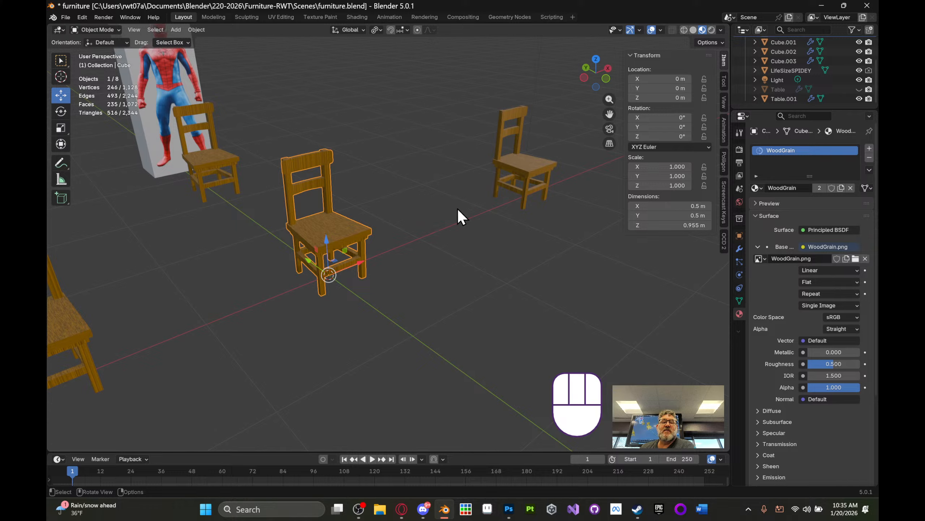
- In the UV Editing workspace, unwrap the central chair's whole mesh with Smart UV Project at a 66° angle limit and 0.010 island margin
scroll(457, 209, up, 5)
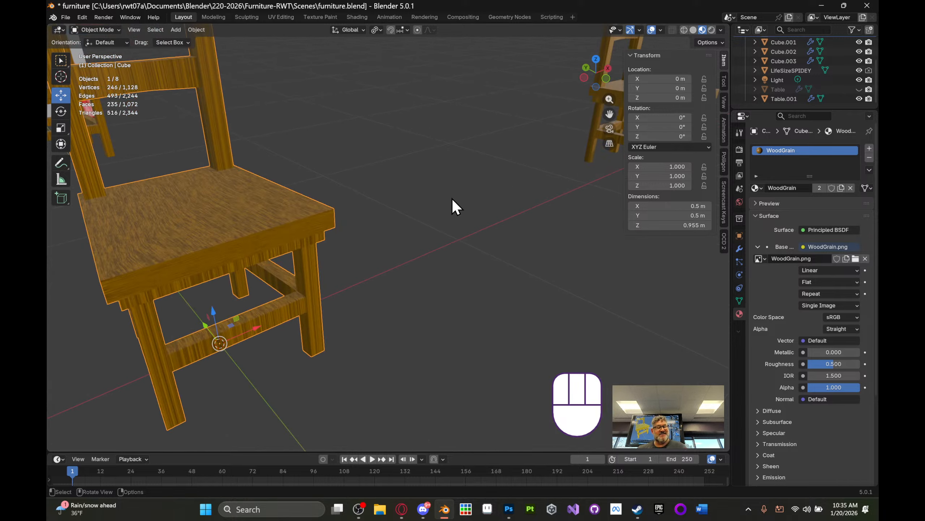
shift+middle_drag(453, 198, 415, 243)
scroll(413, 227, down, 5)
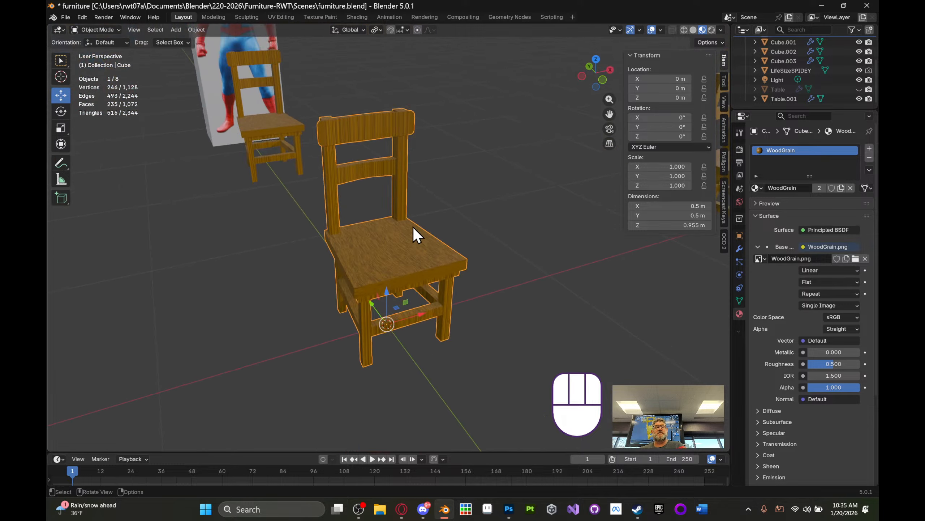
middle_drag(413, 227, 451, 207)
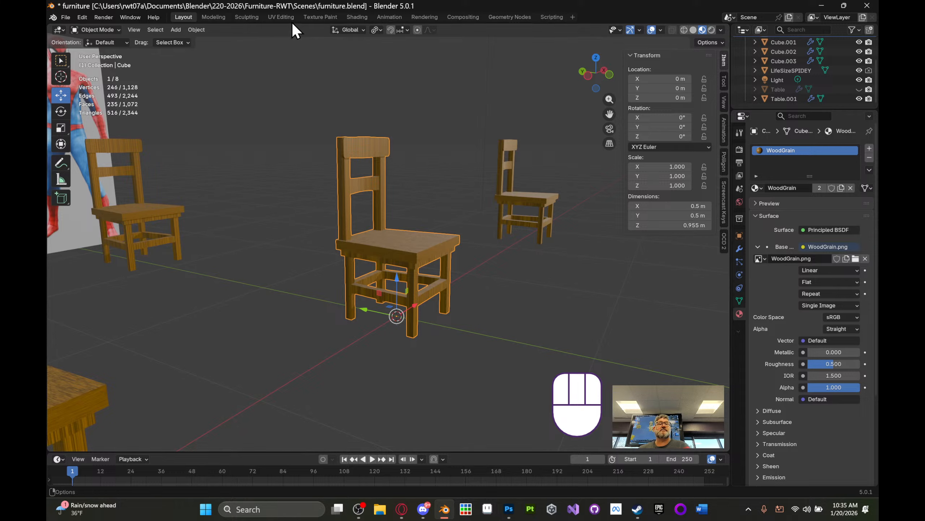
click(280, 19)
scroll(306, 181, down, 3)
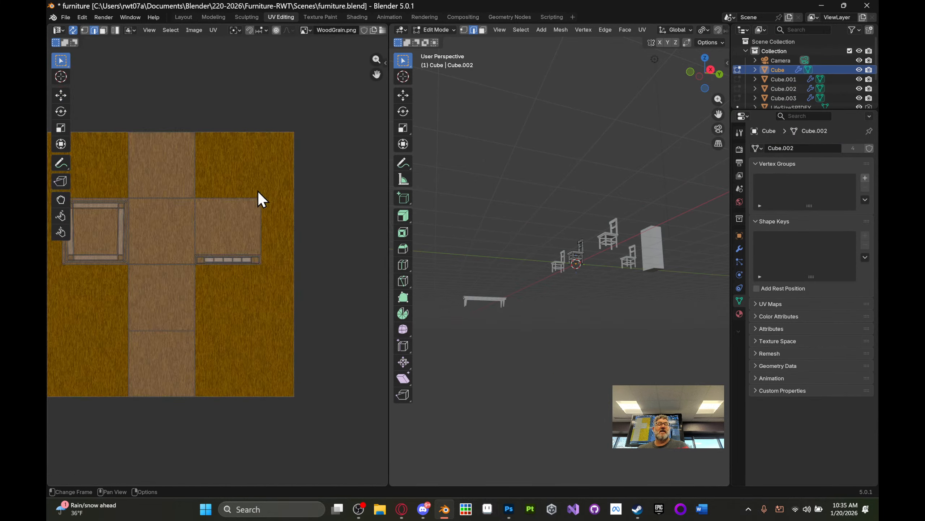
middle_drag(259, 197, 328, 188)
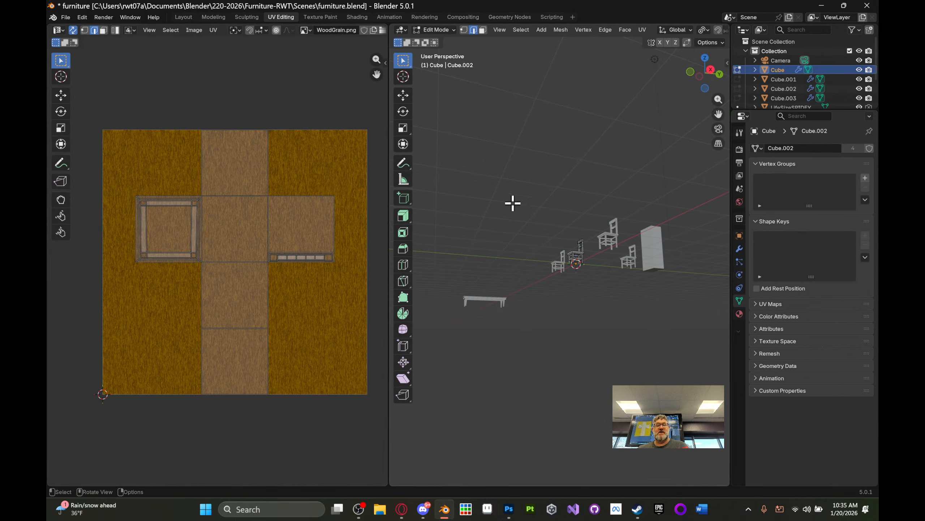
key(a)
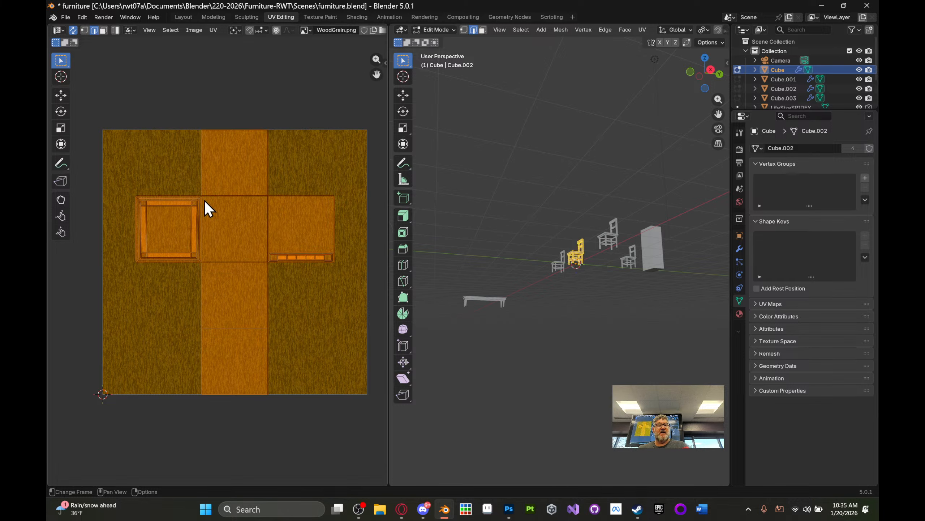
key(u)
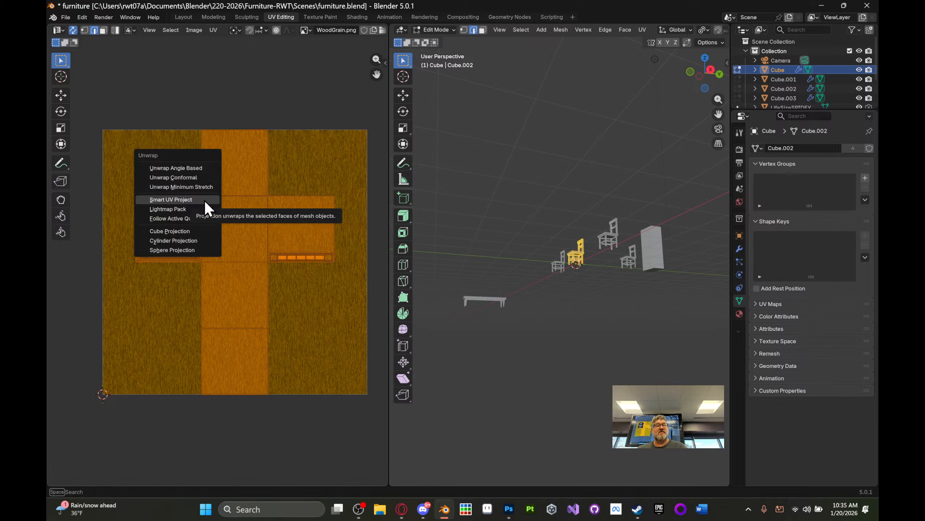
click(205, 201)
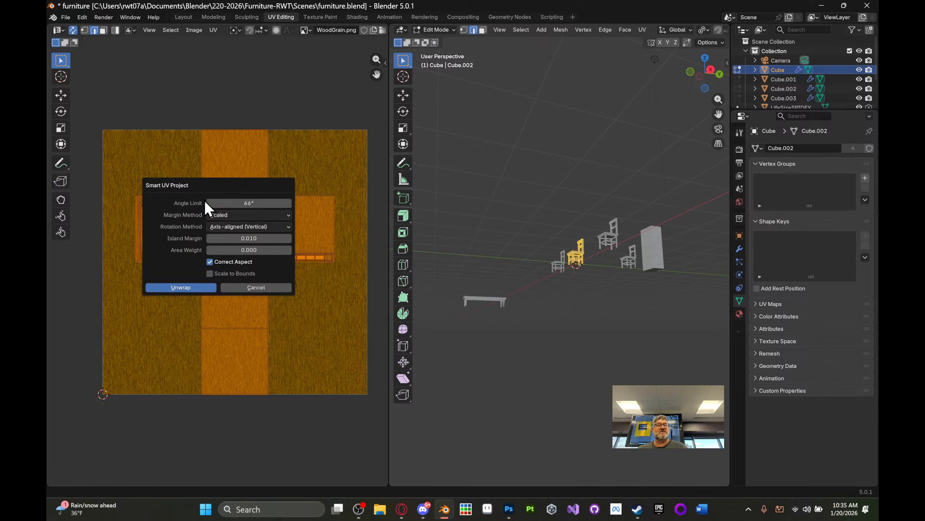
click(194, 288)
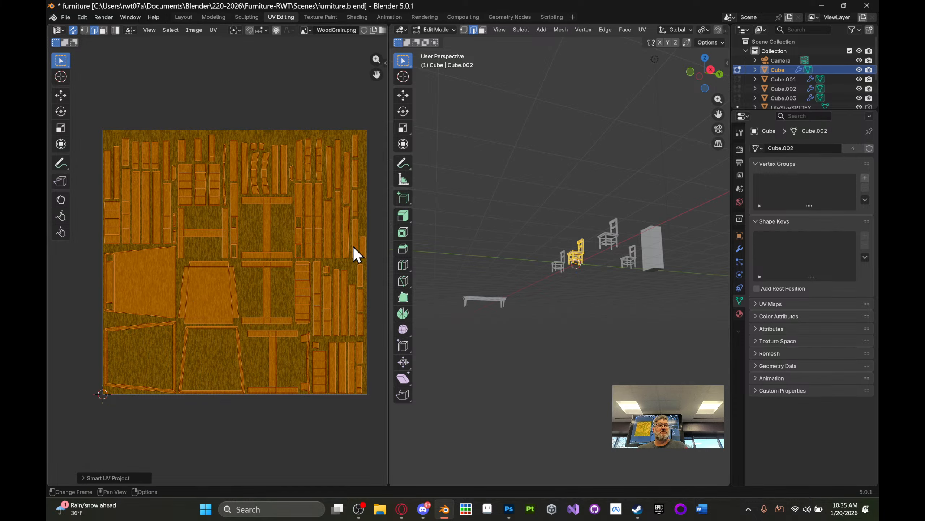
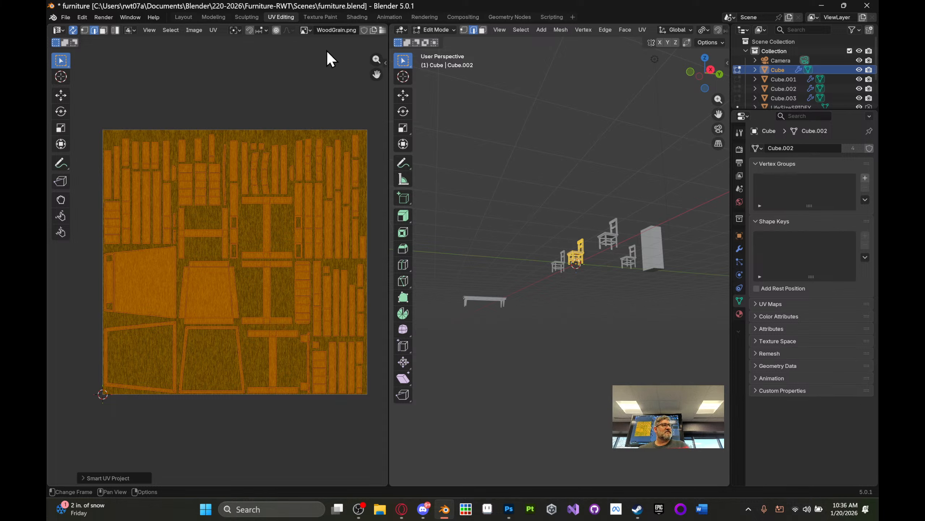
- Enable UV face selection with island selection and rotate the UV island of the seat's top surface by 90°
scroll(235, 205, up, 3)
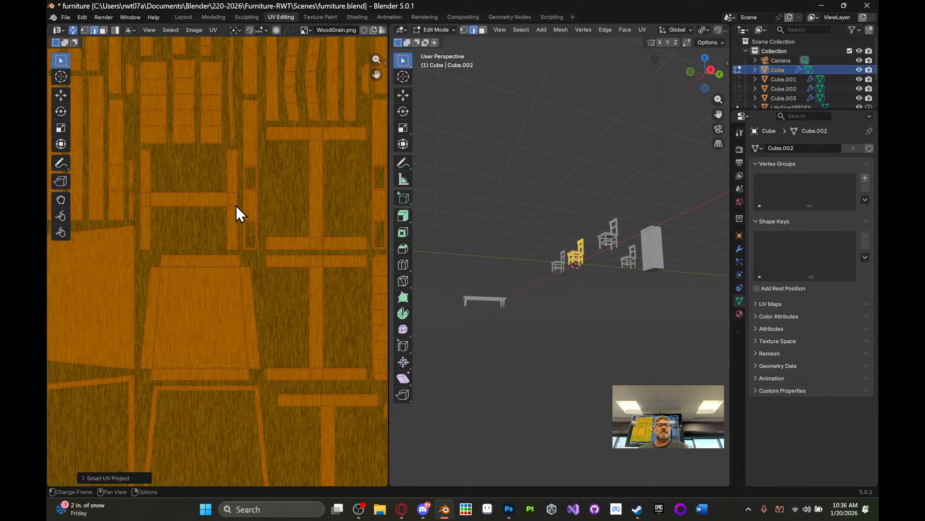
middle_drag(252, 204, 353, 157)
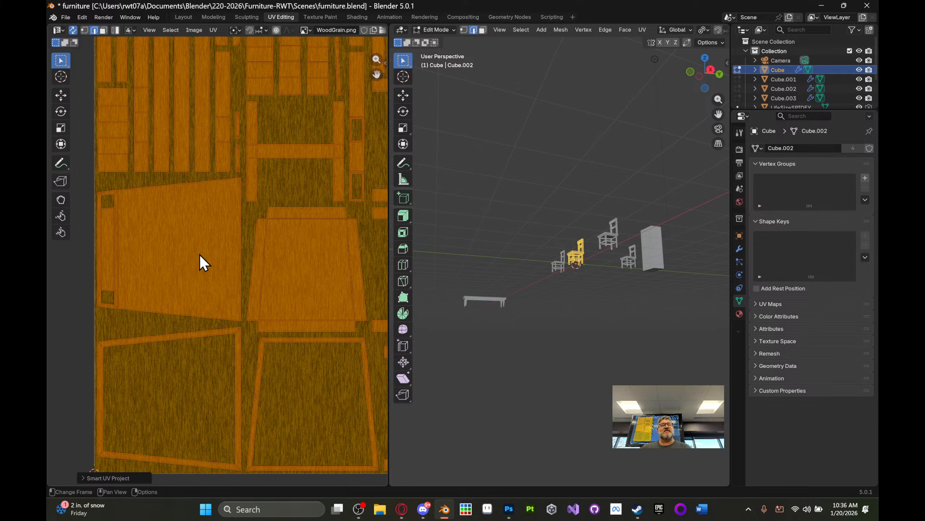
click(157, 205)
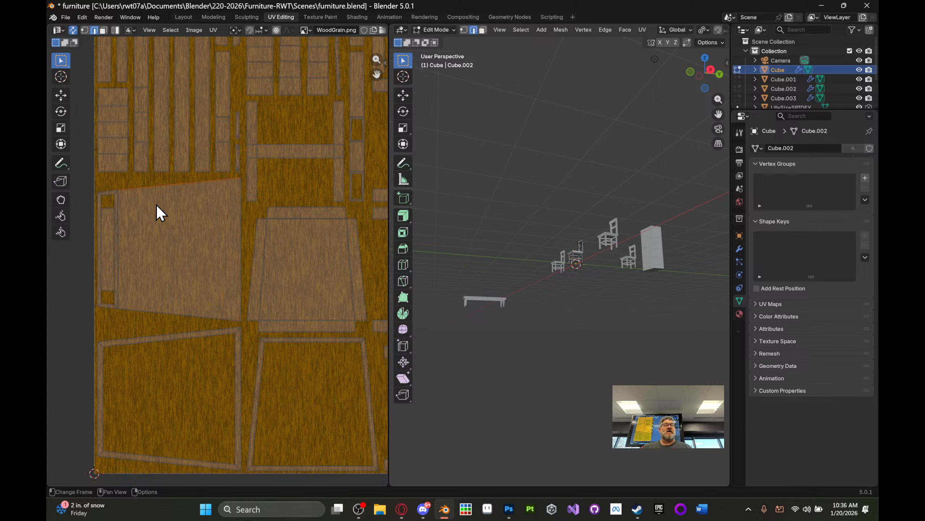
click(82, 31)
click(93, 31)
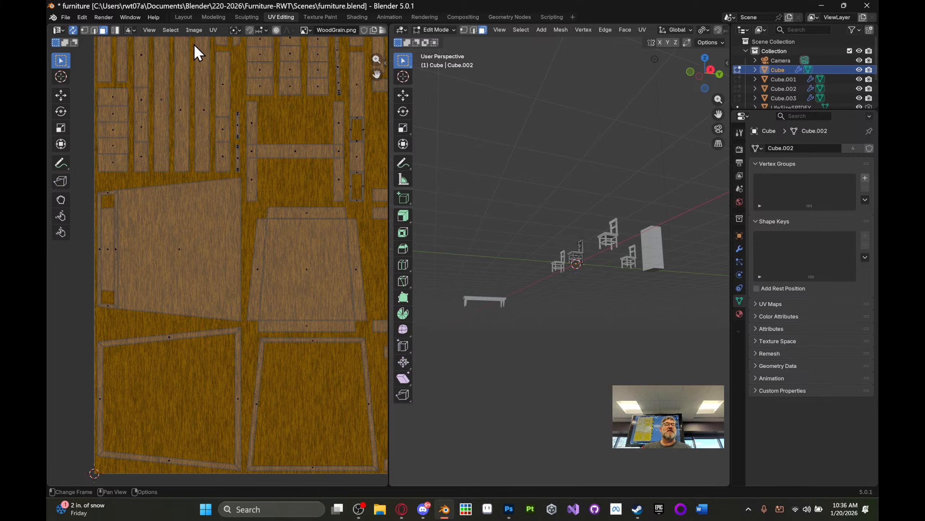
click(115, 30)
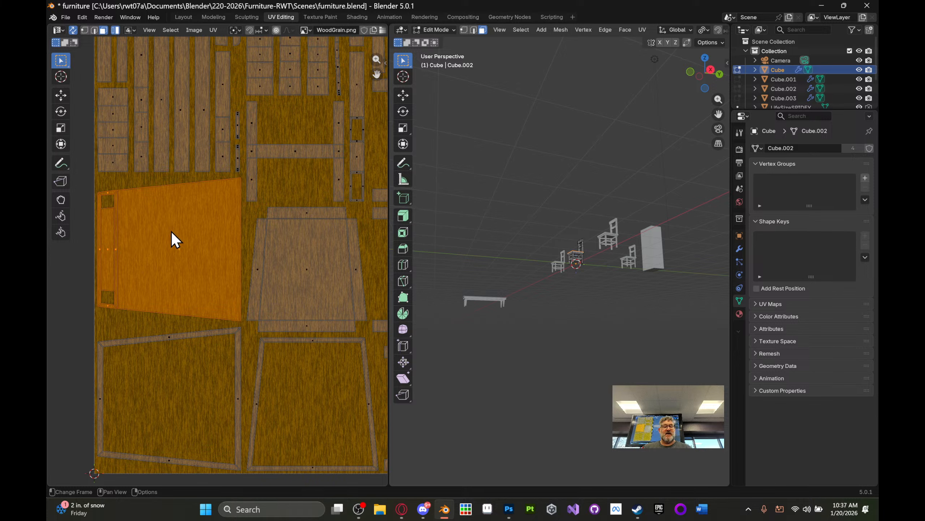
text(r)
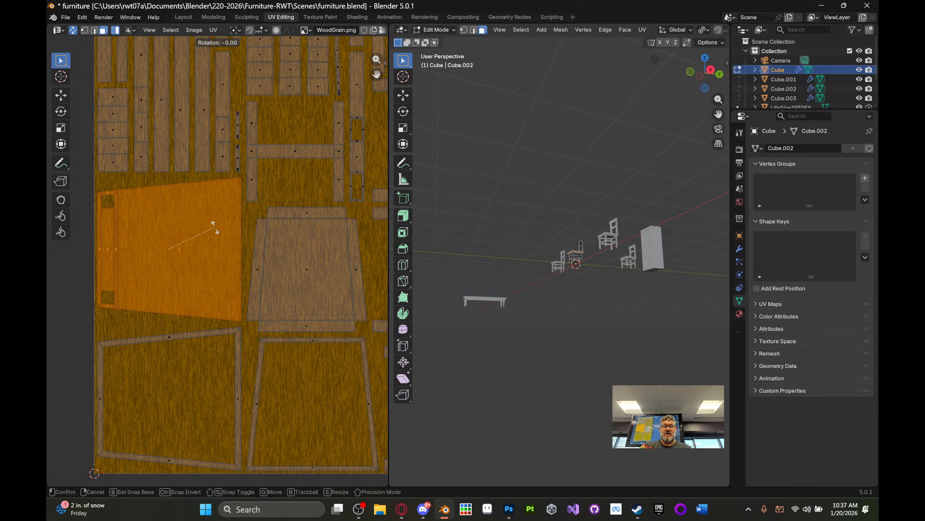
text(90)
key(Return)
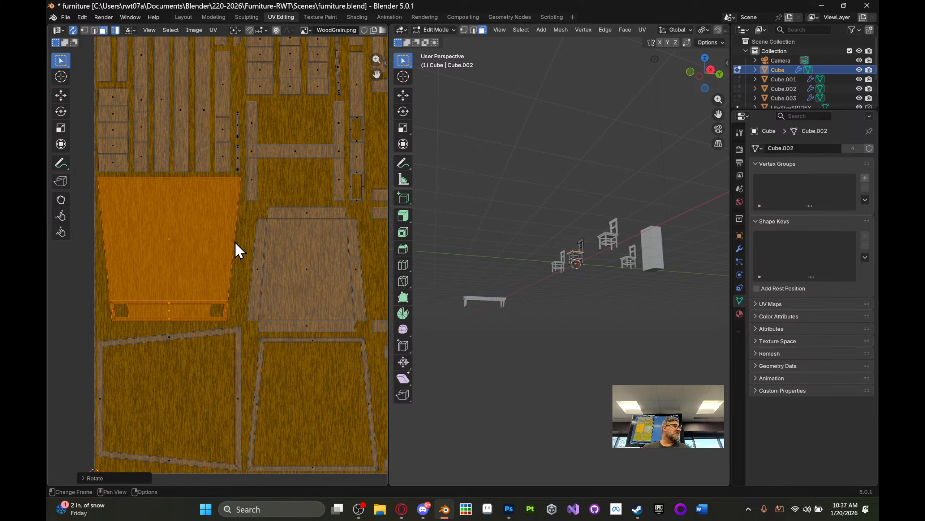
- Return to the Layout workspace and examine the wood grain direction on the central chair's seat, backrest and legs
click(183, 17)
middle_drag(316, 179, 376, 244)
scroll(376, 243, up, 6)
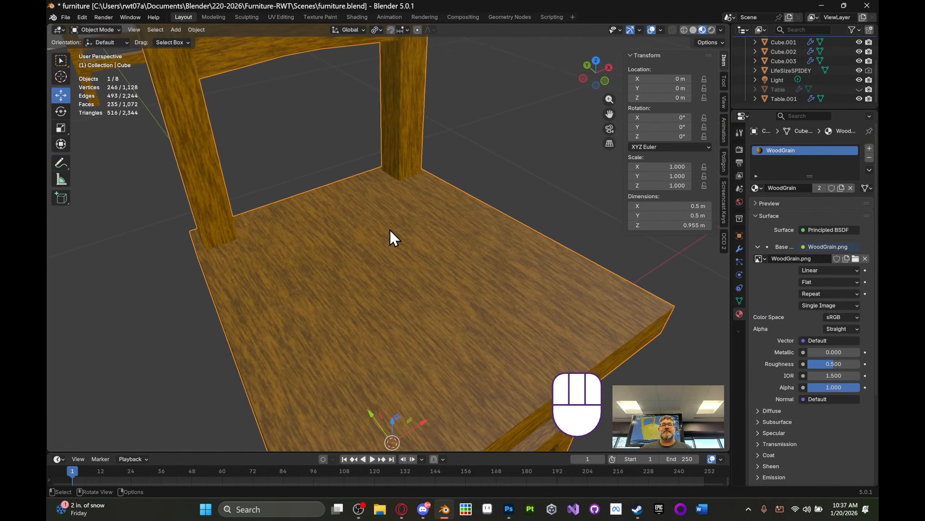
scroll(396, 229, down, 2)
shift+middle_drag(422, 226, 430, 274)
scroll(447, 295, down, 4)
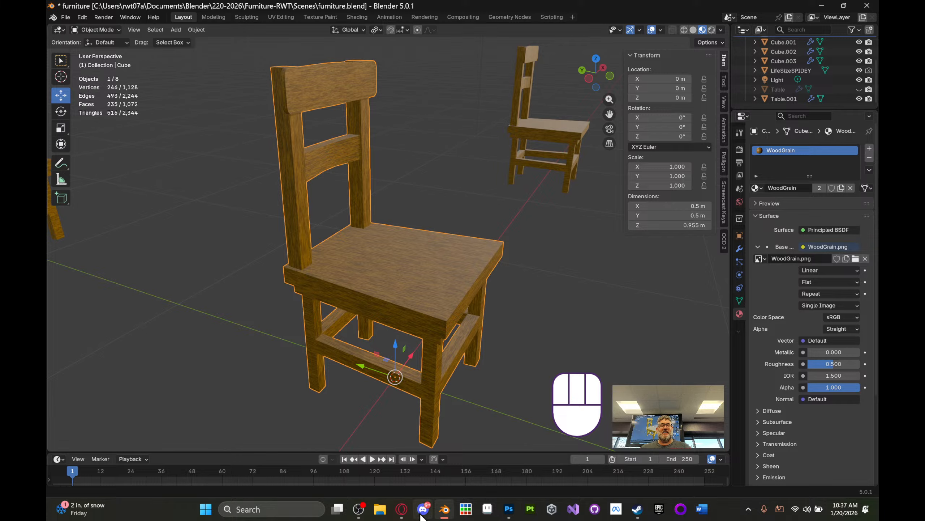
- Switch to the web browser and search Google for "farm style chair" in a new tab
click(404, 514)
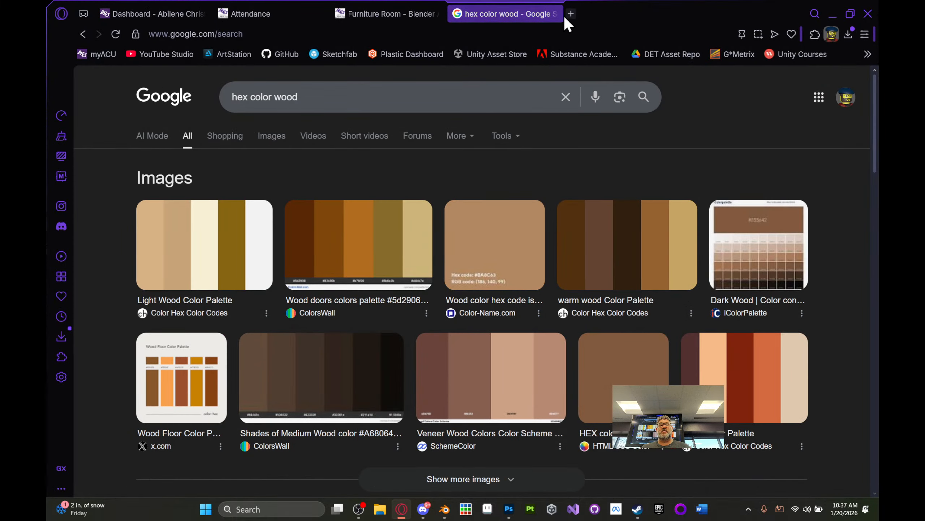
click(564, 14)
text(far)
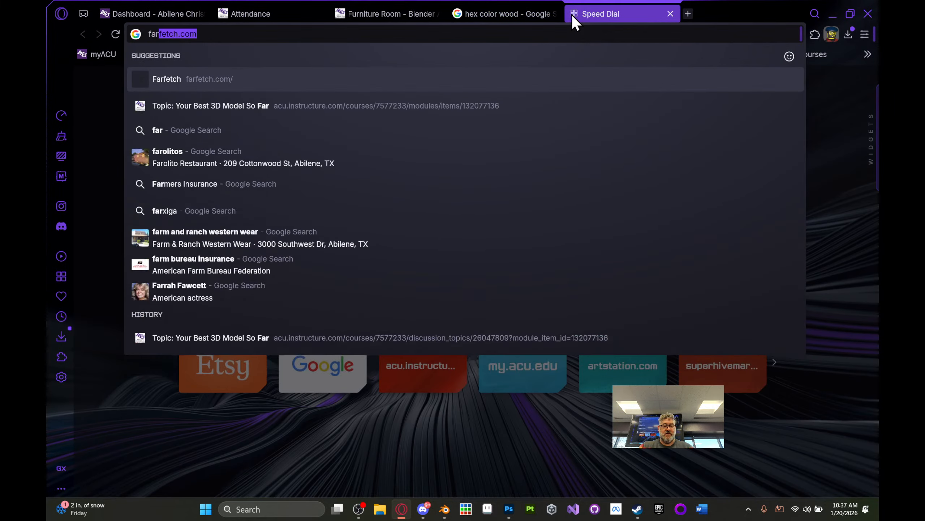
text(m style)
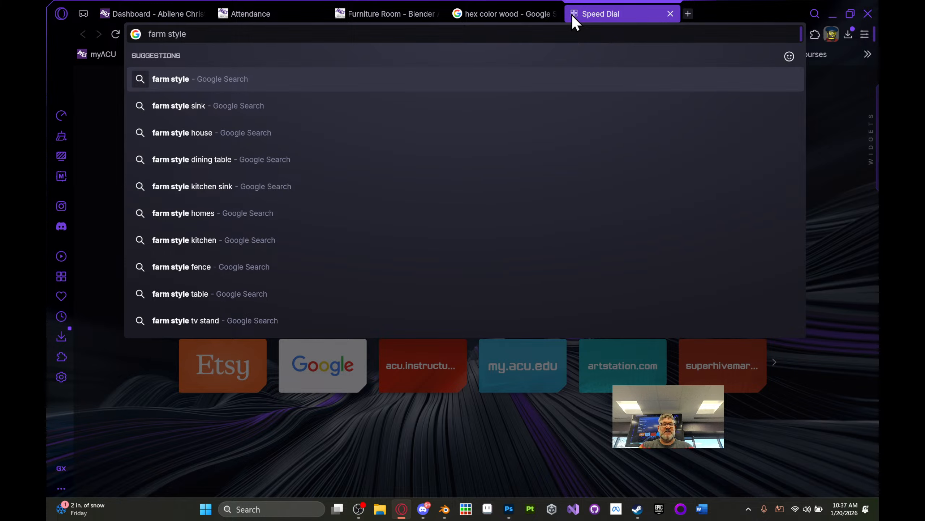
text( chair)
key(Return)
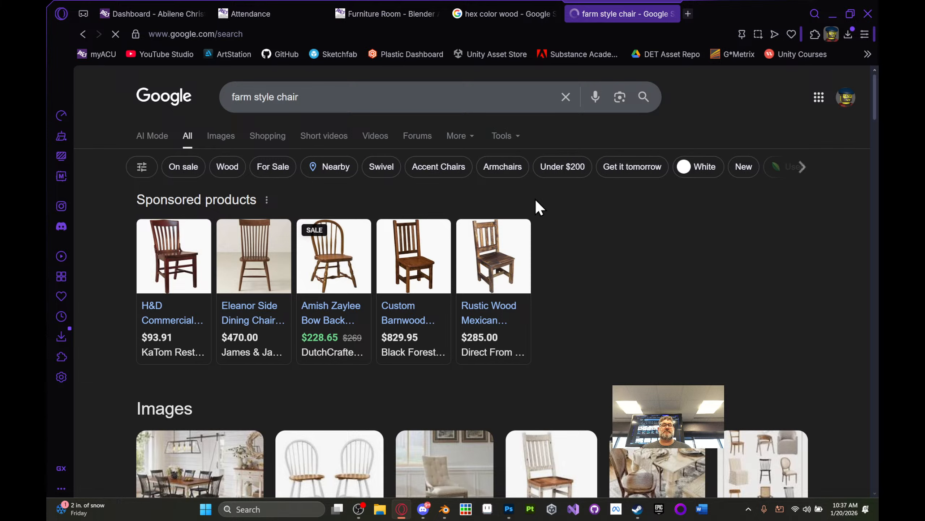
- Browse the farm style chair results for references, including the Boraam set and the Amish Reclaimed Barnwood Farmhouse Dining Chair's product page
click(335, 459)
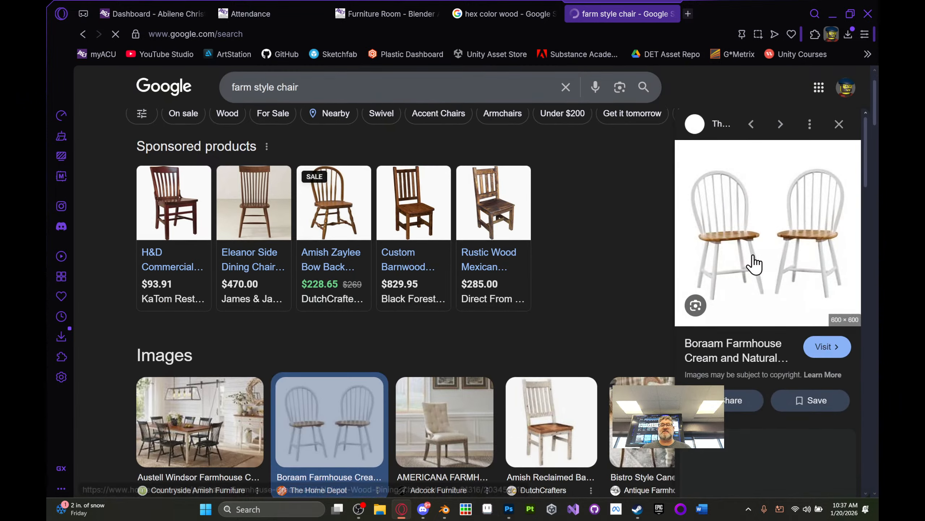
click(538, 425)
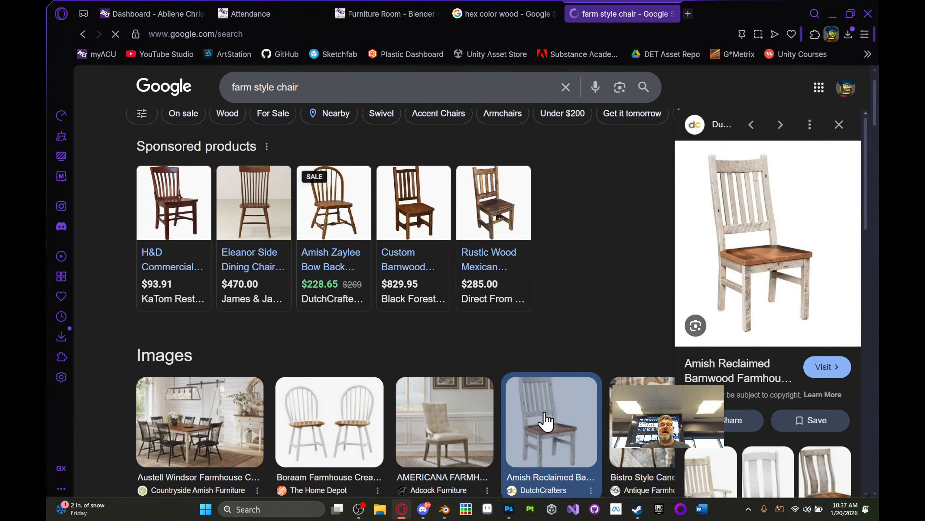
click(744, 259)
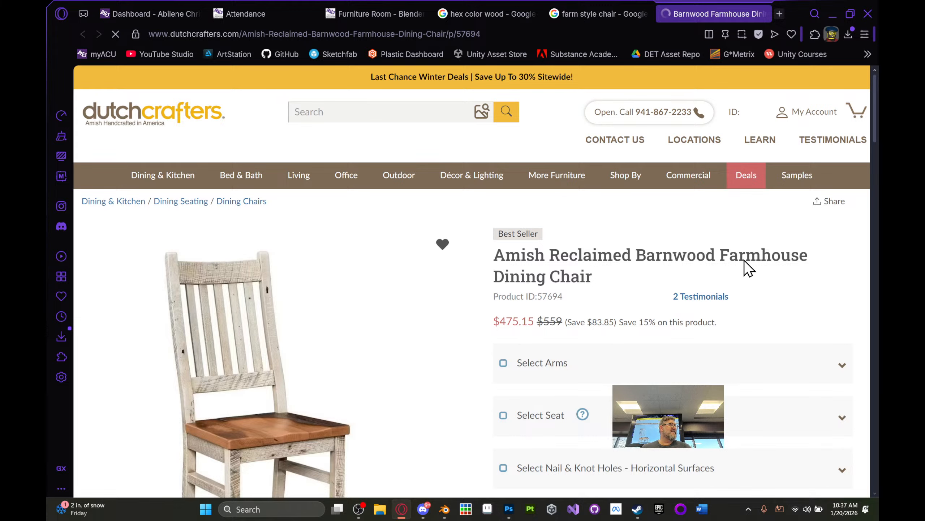
scroll(226, 401, down, 3)
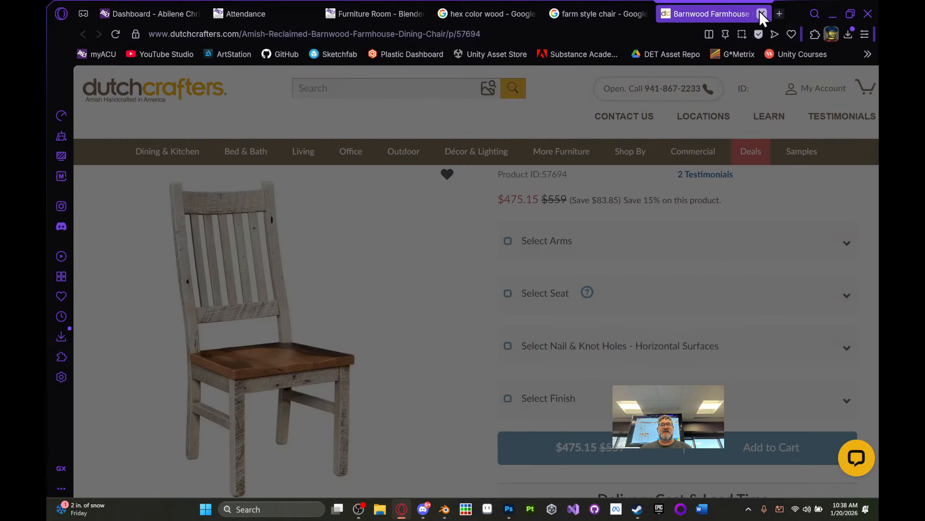
click(762, 14)
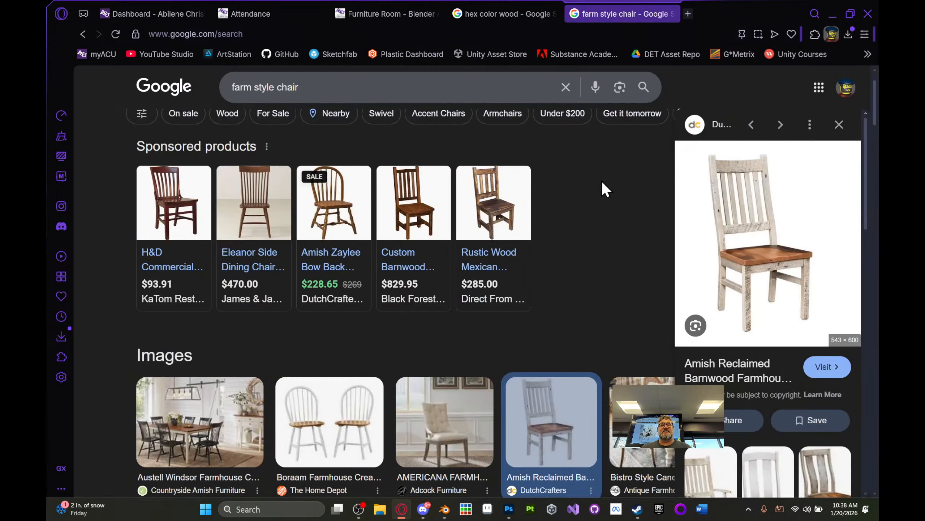
scroll(526, 280, down, 5)
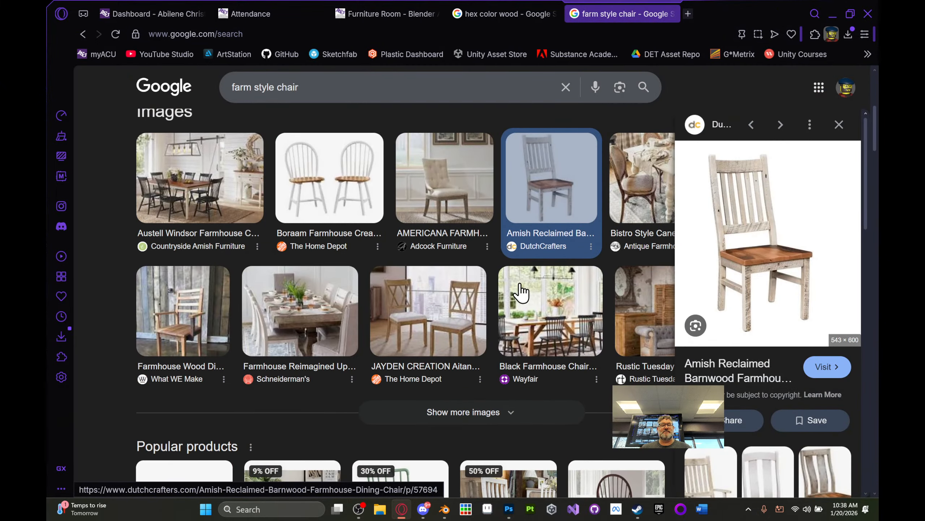
scroll(526, 287, down, 5)
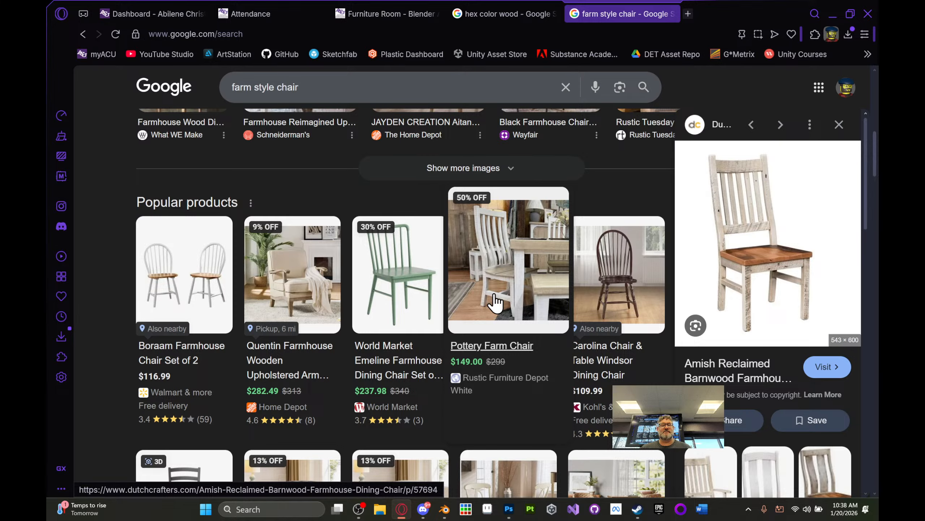
scroll(494, 302, down, 7)
scroll(495, 302, up, 8)
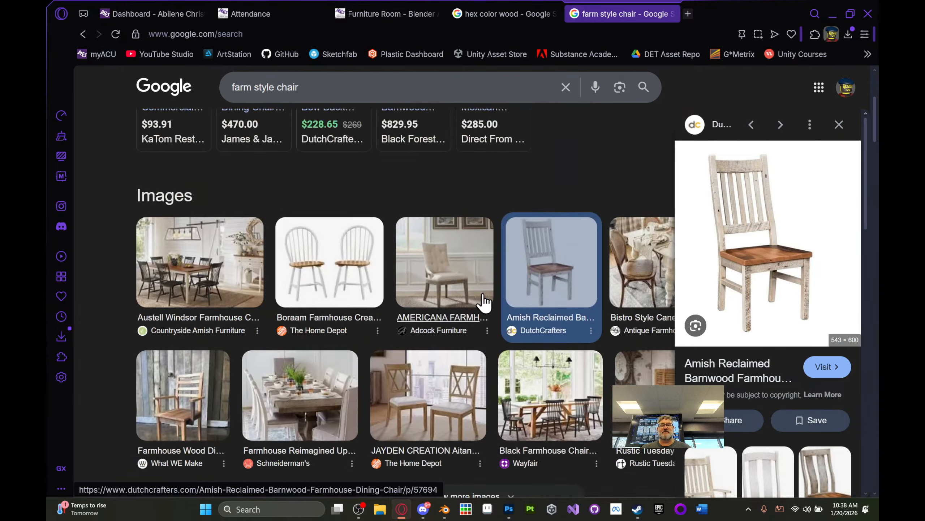
- Preview the Boraam Farmhouse chair reference, and switch to Blender to compare it with the central wooden chair
click(351, 299)
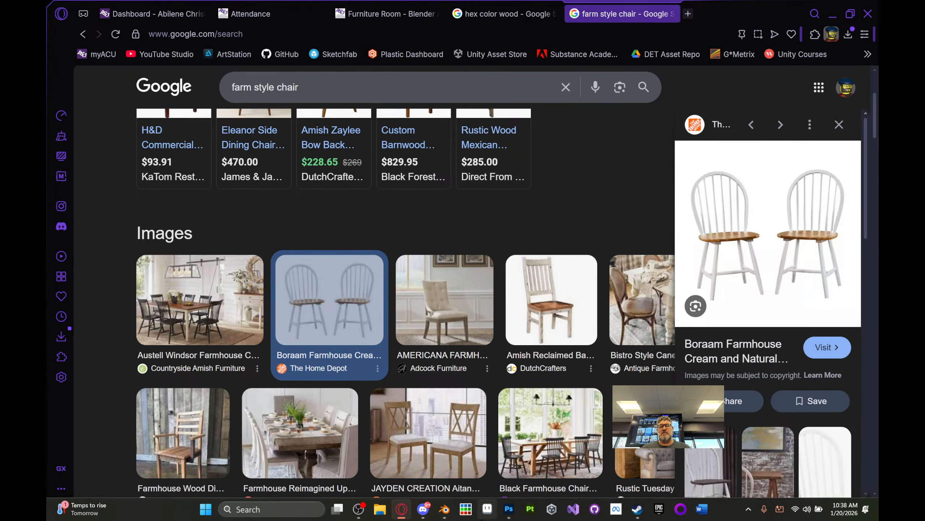
click(448, 517)
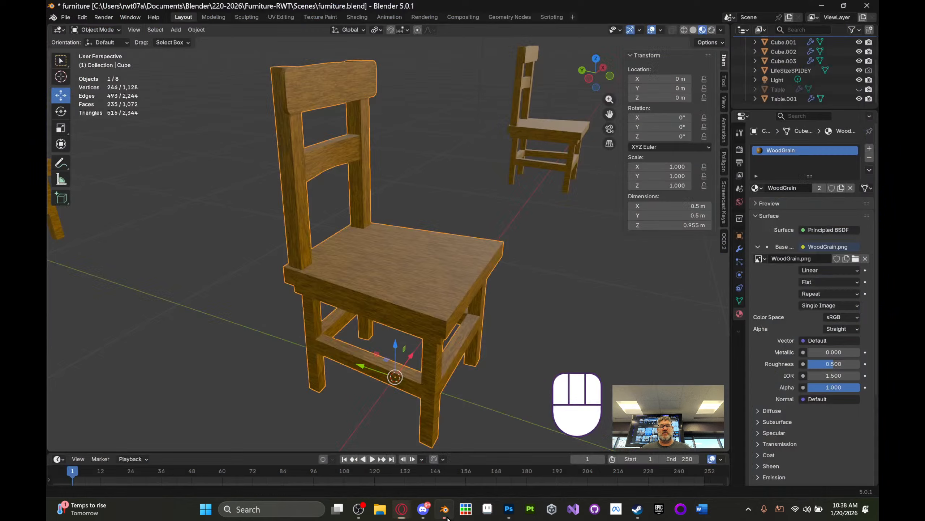
middle_drag(498, 206, 402, 203)
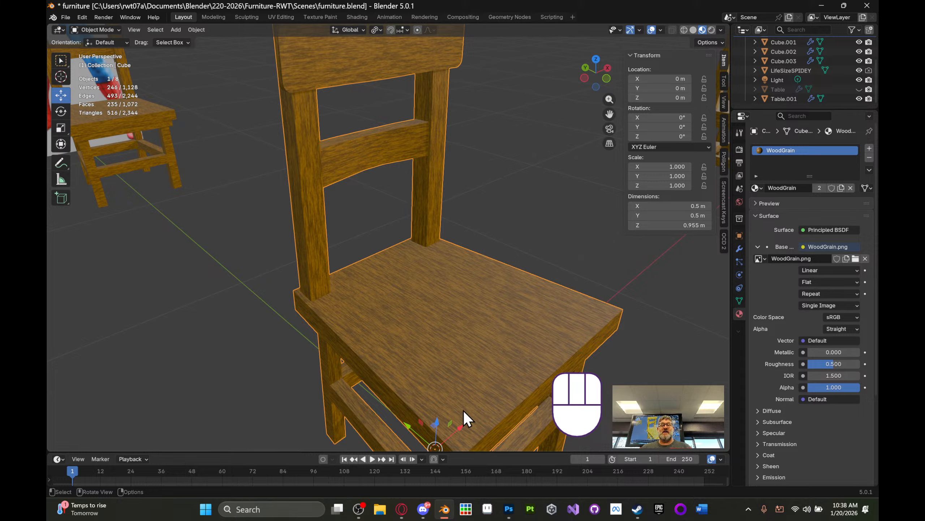
- Switch to the web browser and search Google for "kids bear chair" in a new tab
click(402, 509)
click(687, 13)
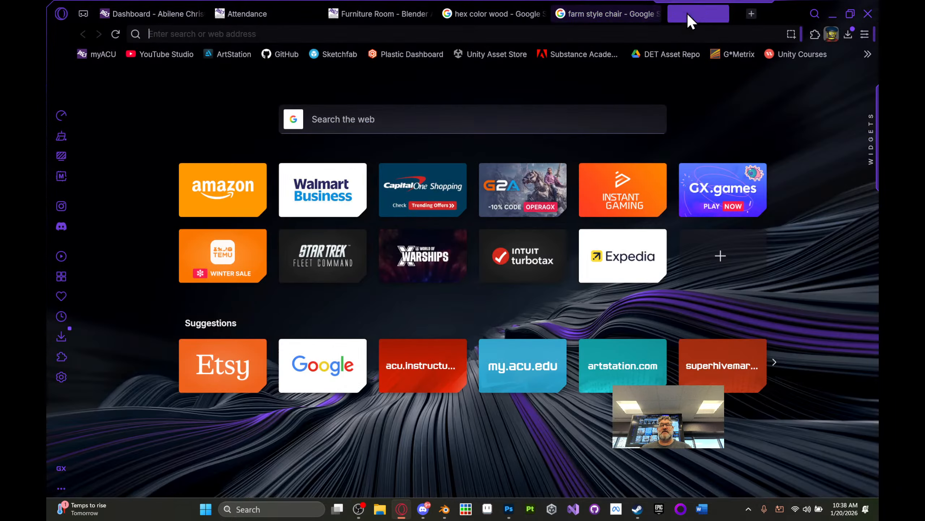
text(kids bea)
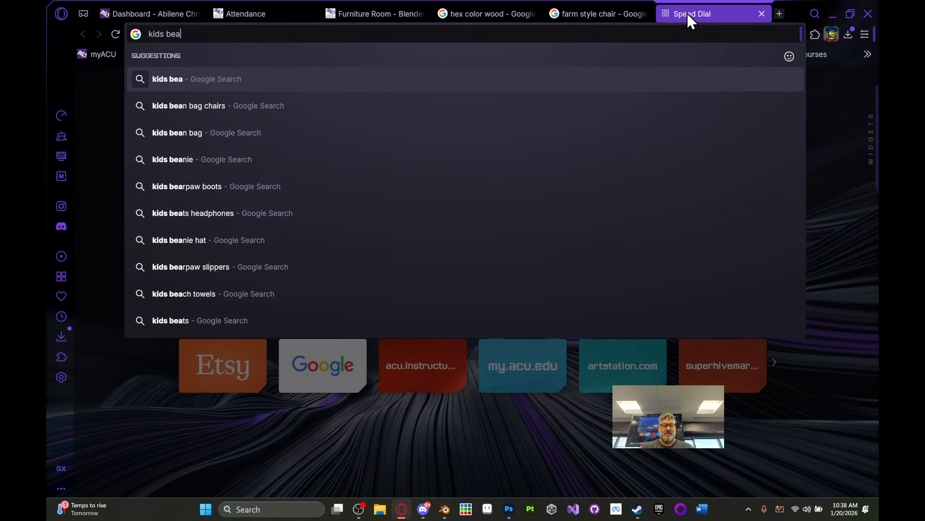
text(r chair)
key(Return)
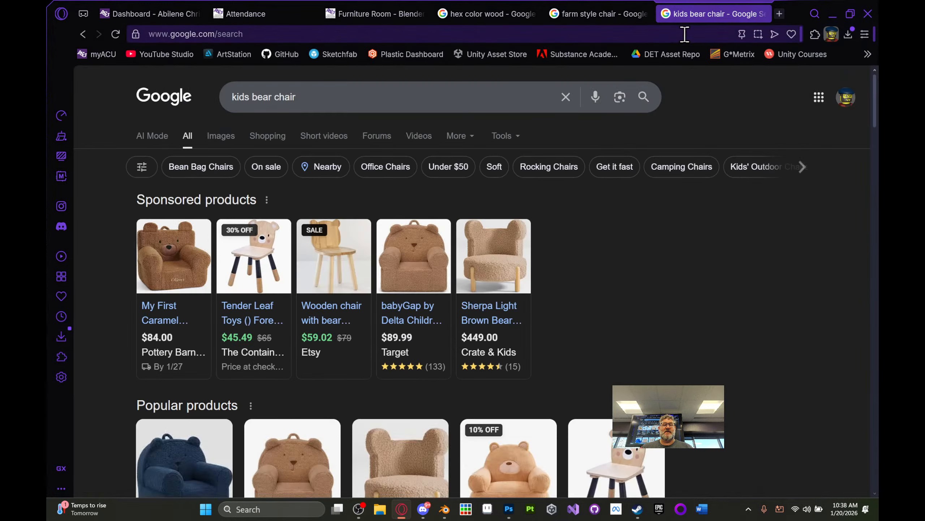
- Browse the kids bear chair results for references, comparing the upholstered armchairs with the wooden bear-shaped chairs
scroll(654, 217, down, 10)
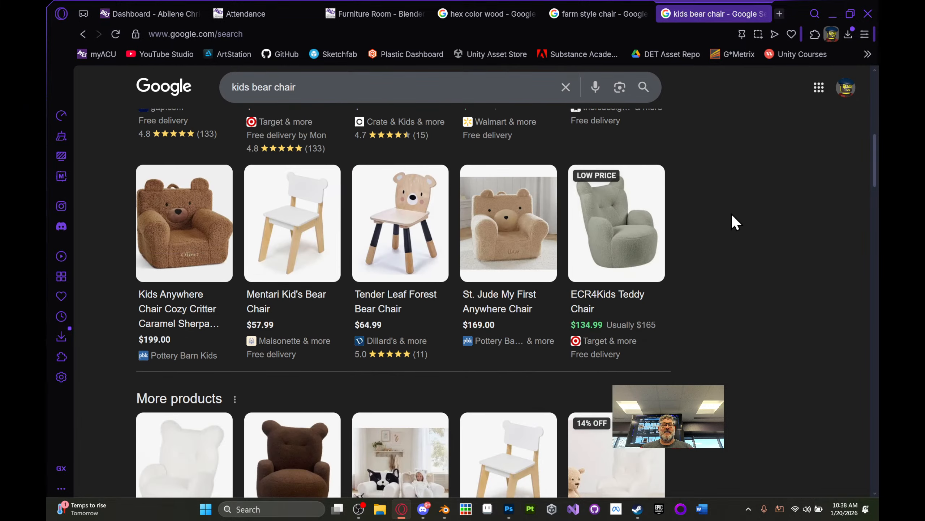
scroll(447, 272, down, 3)
scroll(446, 271, down, 1)
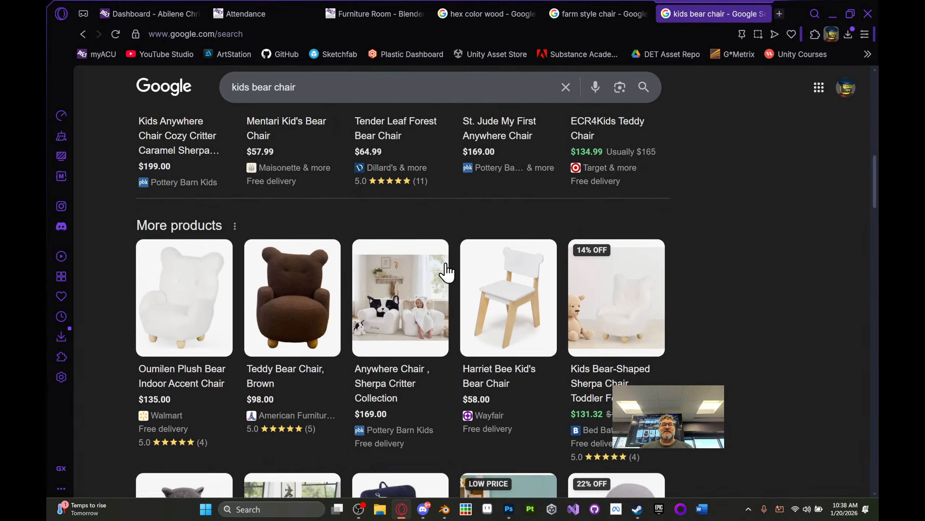
scroll(446, 269, up, 10)
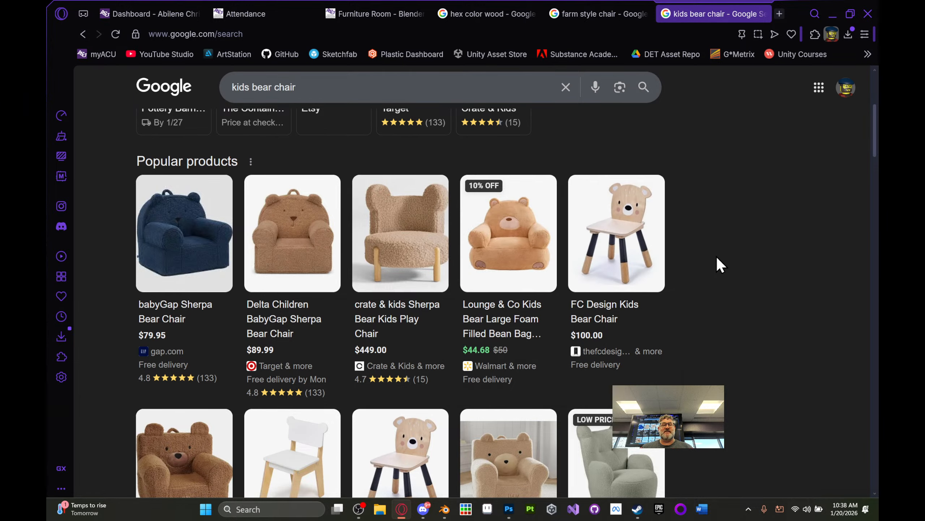
scroll(717, 258, down, 9)
scroll(717, 257, down, 3)
scroll(716, 257, down, 18)
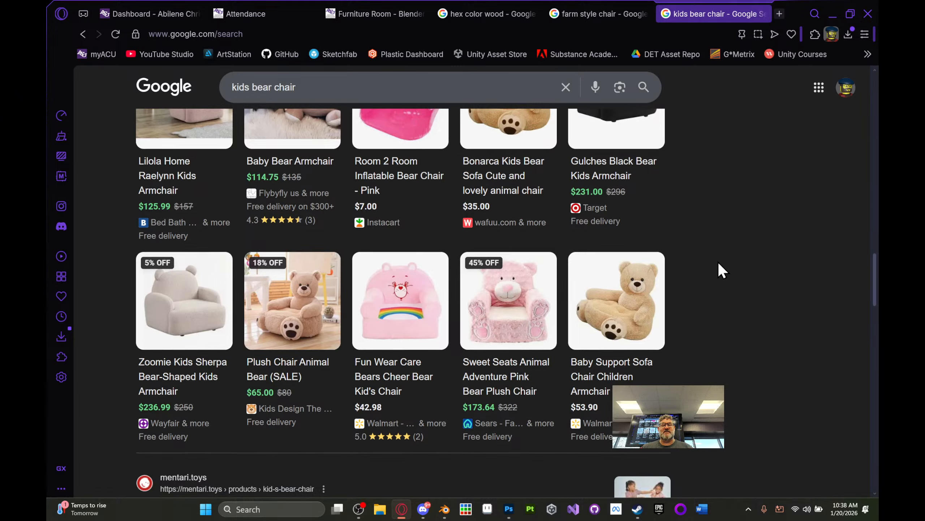
scroll(718, 263, up, 20)
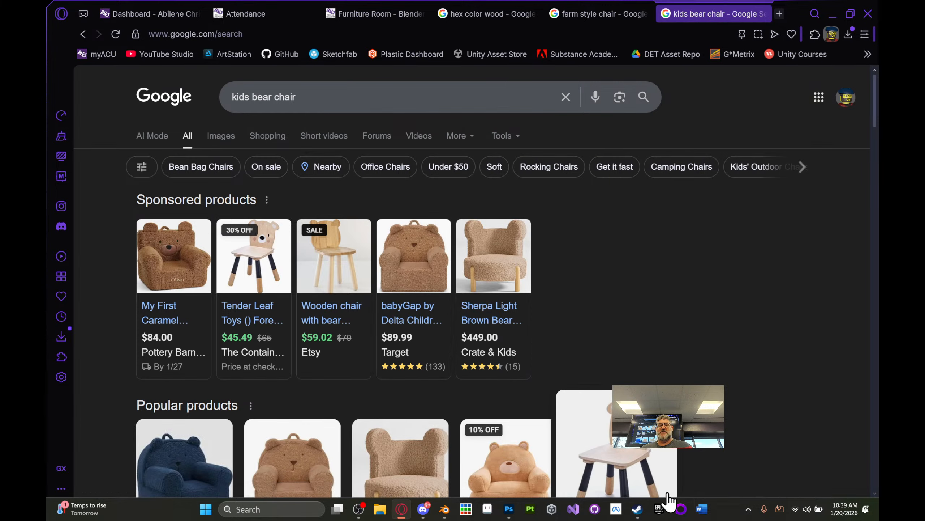
- Switch to Blender and examine the central chair's shape and wood grain alongside its copies
mouse_move(441, 510)
click(464, 485)
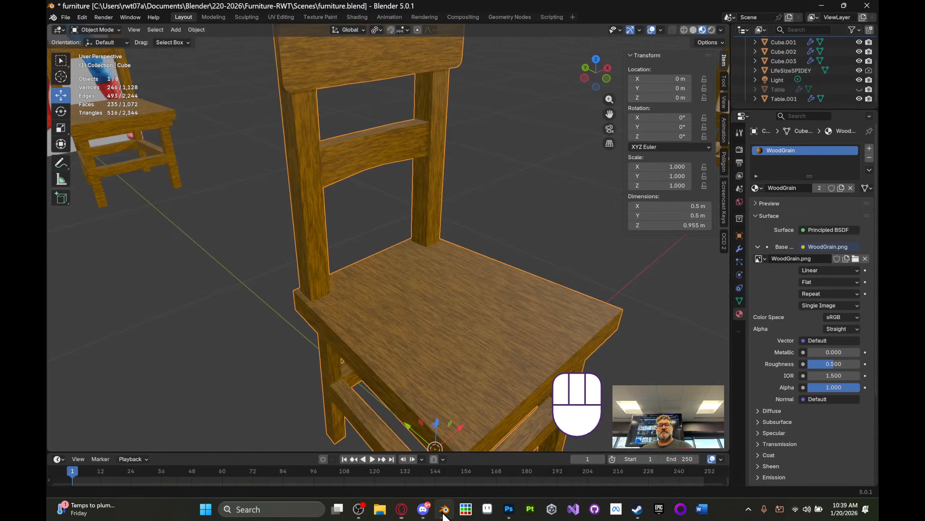
middle_drag(544, 233, 474, 230)
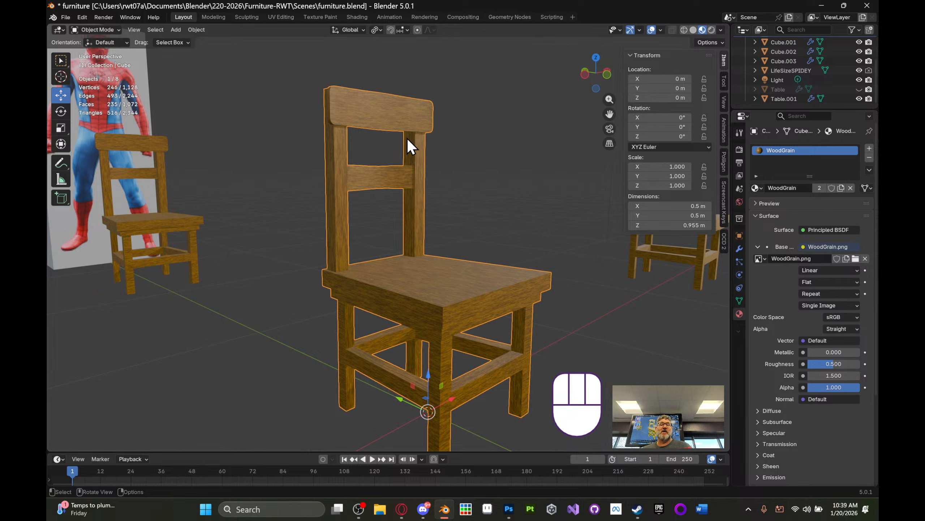
middle_drag(377, 167, 394, 185)
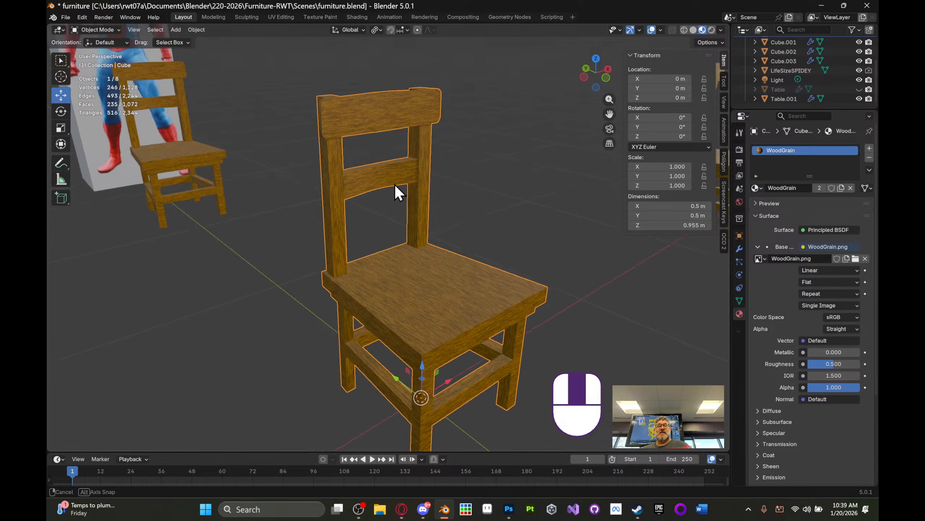
scroll(401, 193, down, 3)
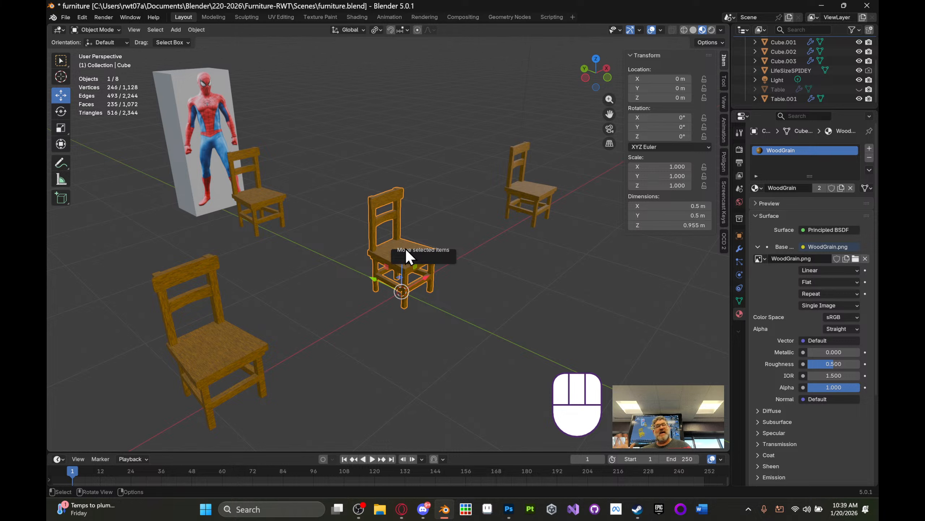
scroll(407, 240, up, 5)
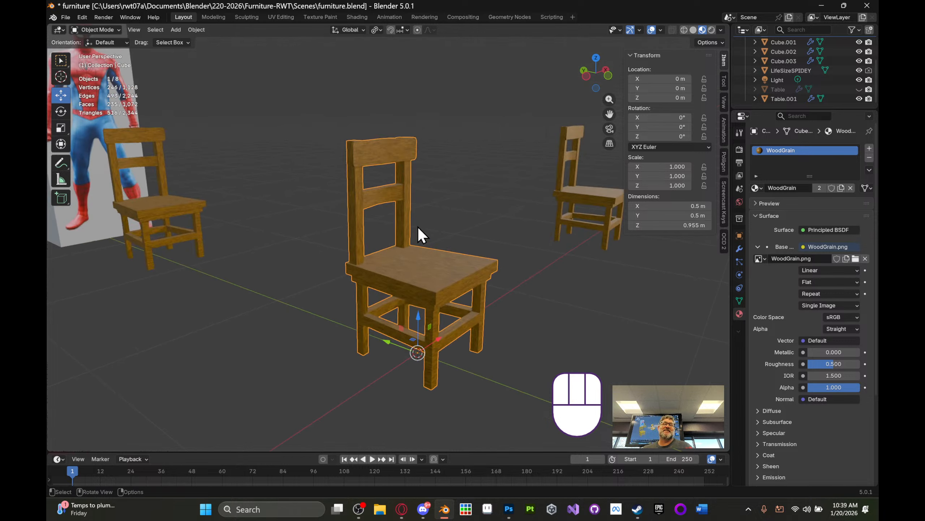
mouse_move(470, 222)
middle_down()
mouse_move(432, 228)
mouse_move(460, 224)
mouse_move(472, 240)
middle_up()
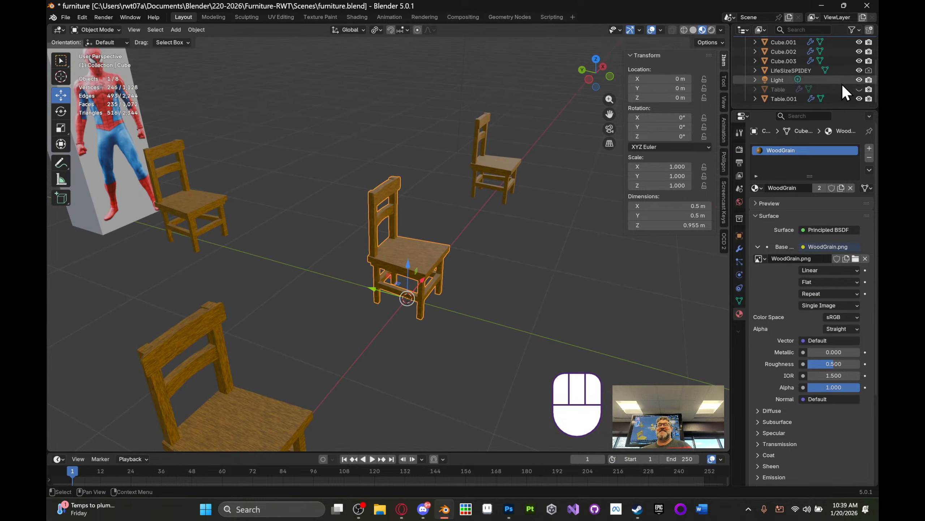
- Unhide the Table object and view its size against the chairs around it
click(859, 89)
middle_drag(665, 208, 574, 200)
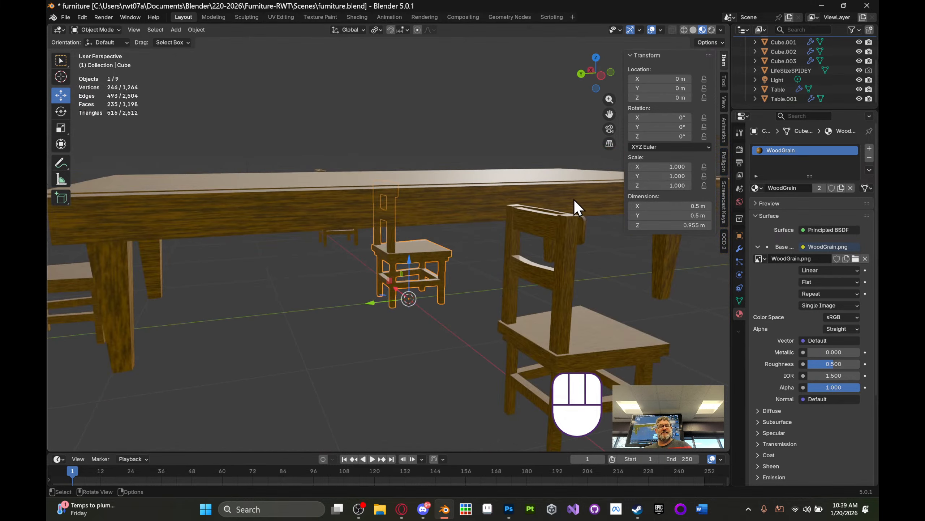
scroll(566, 201, down, 5)
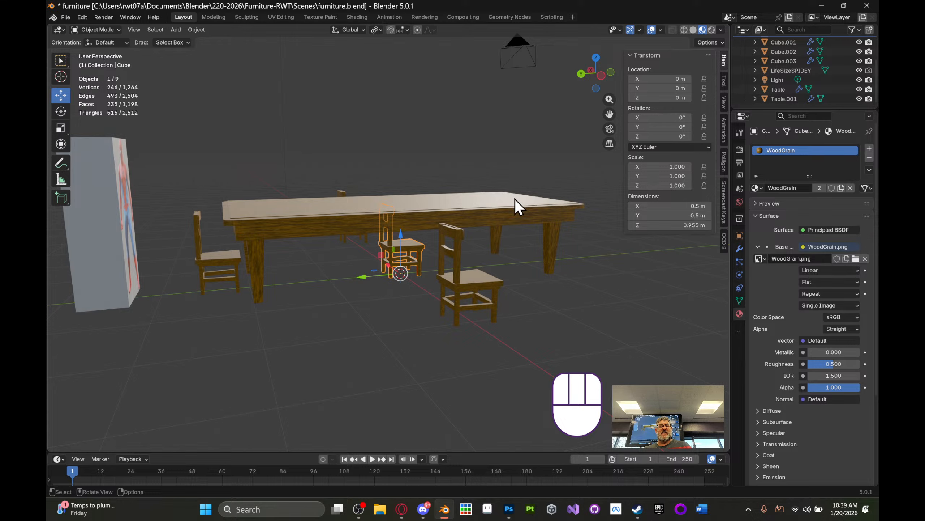
middle_drag(463, 202, 429, 217)
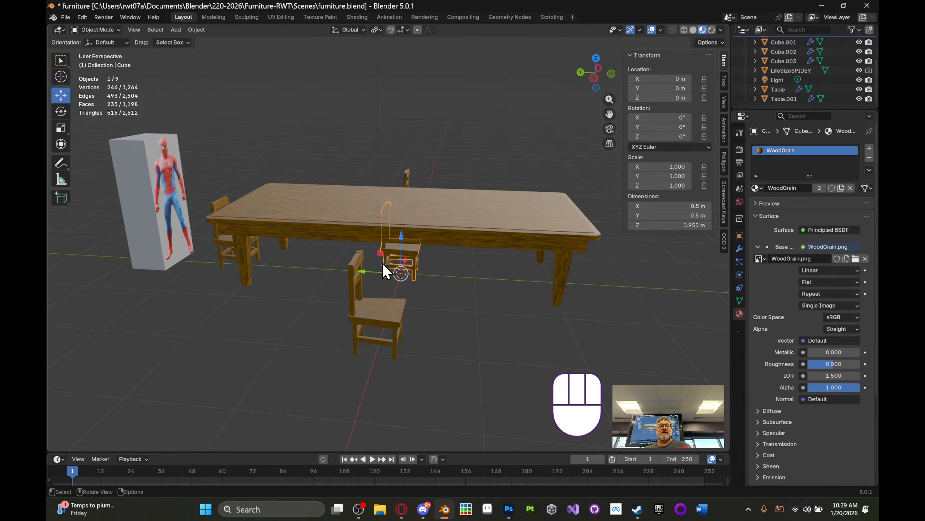
- Move the Cube.003 chair about -5.4 m along Y to the table's far end and rotate it 180° about Z
click(220, 228)
middle_drag(237, 232, 258, 216)
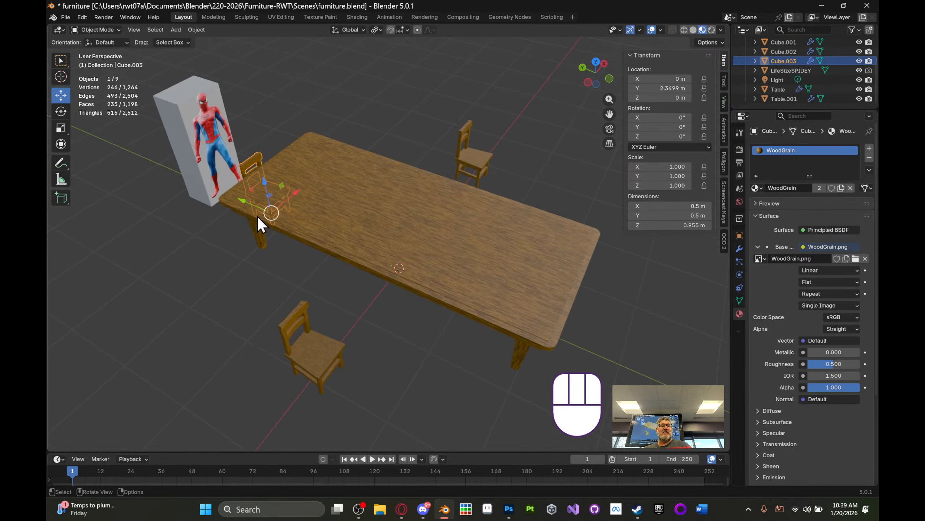
drag(244, 200, 613, 301)
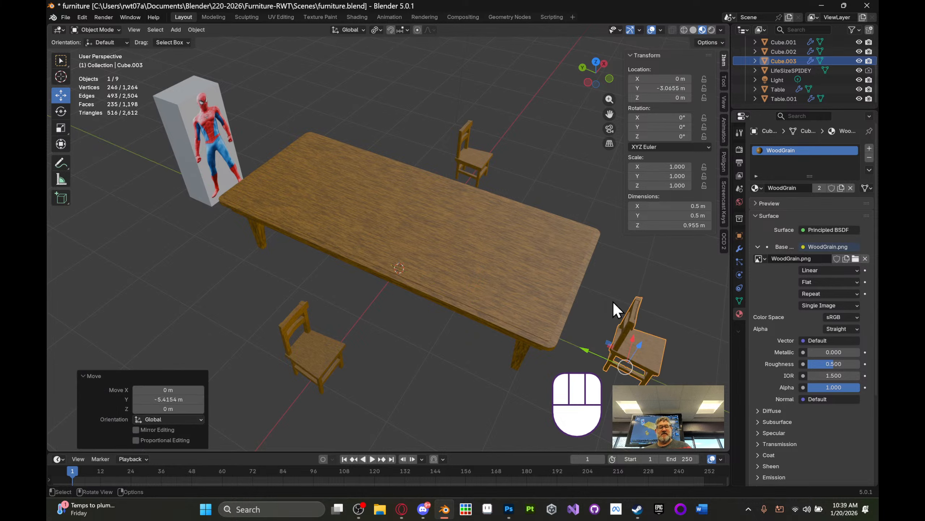
text(r)
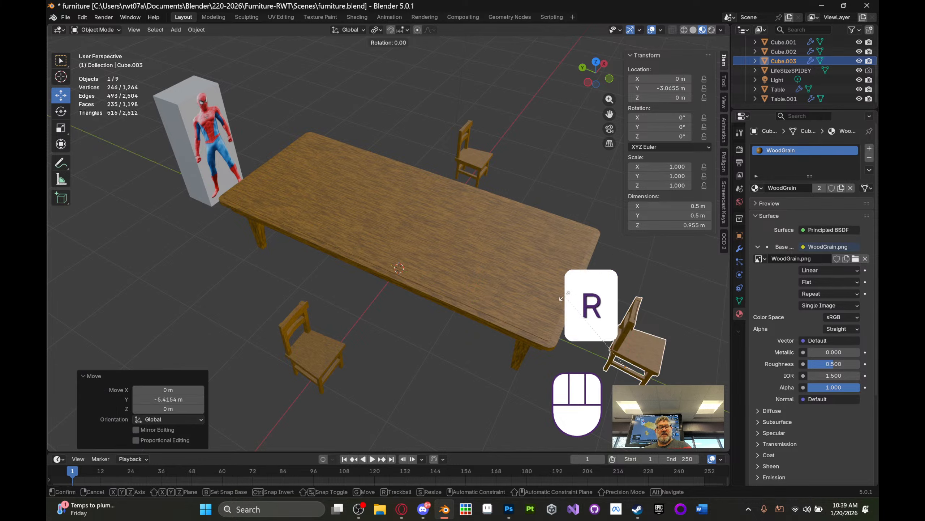
text(z)
text(180)
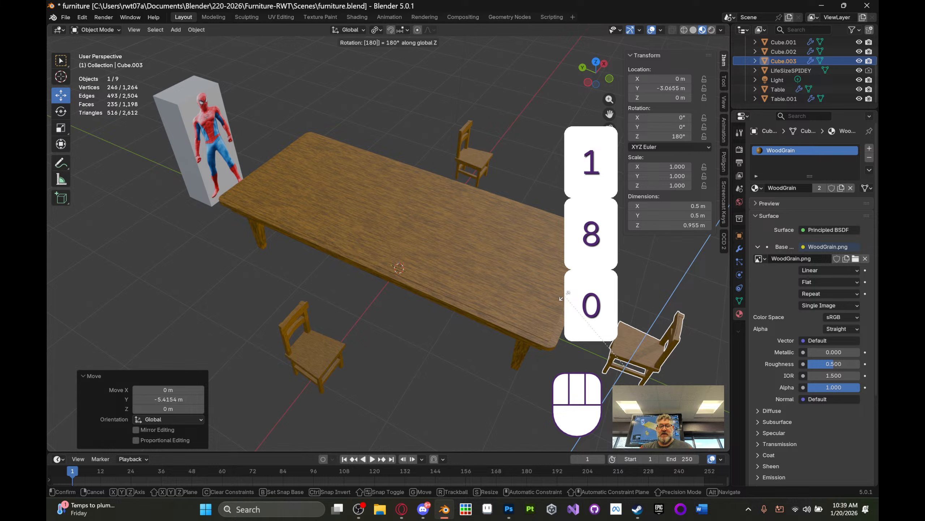
key(Return)
- Move the central chair from under the table about 2.8 m along Y to the end beside the Spider-Man figure
middle_drag(372, 250, 415, 250)
click(397, 246)
drag(362, 270, 190, 242)
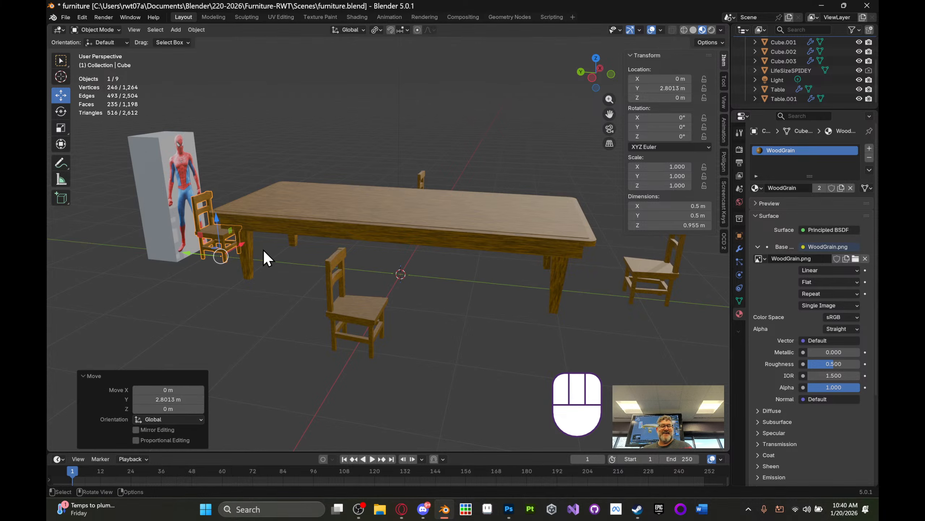
- Try scaling the chair beside the Spider-Man figure by about 1.485 and moving it about -0.57 m along Y, and undo both changes
key(grave)
middle_drag(351, 278, 374, 264)
scroll(414, 284, down, 3)
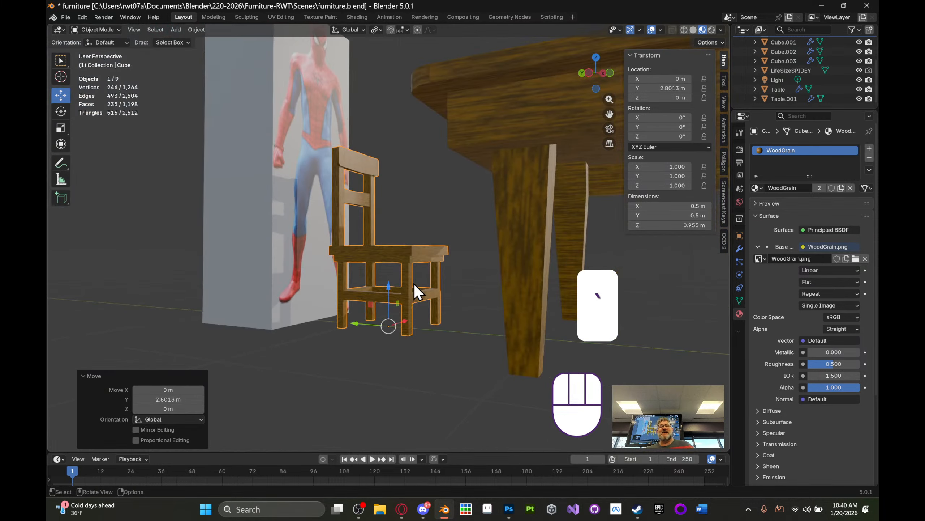
scroll(413, 284, down, 2)
mouse_move(418, 292)
middle_down()
mouse_move(491, 322)
mouse_move(399, 311)
mouse_move(391, 323)
mouse_move(427, 317)
mouse_move(431, 301)
middle_up()
key(s)
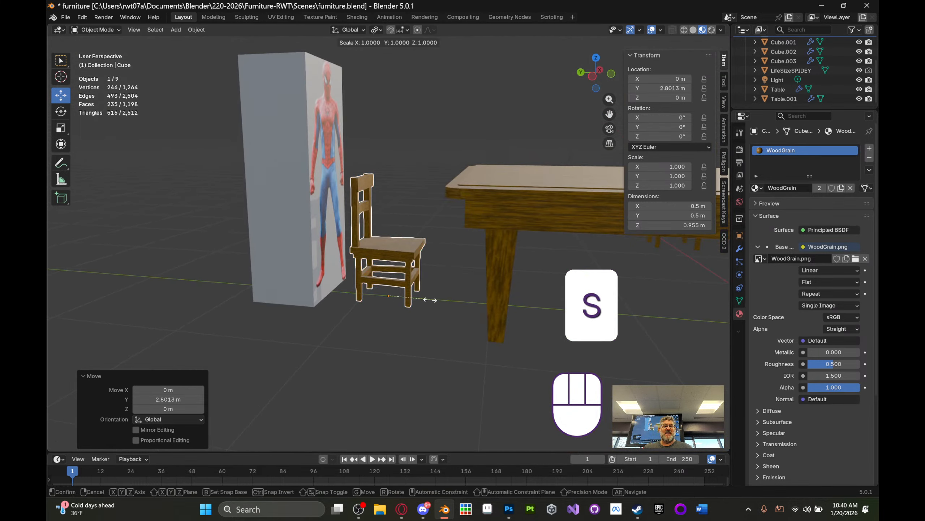
click(448, 275)
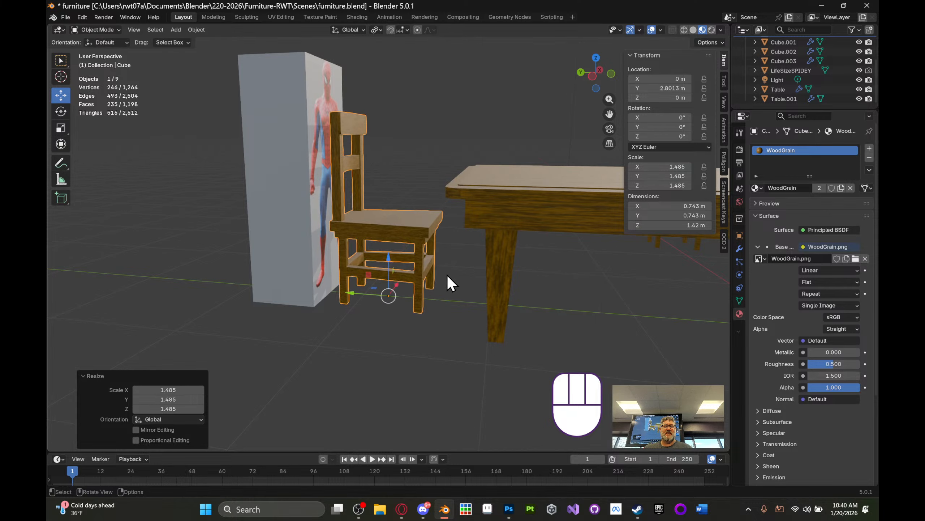
mouse_move(446, 274)
middle_down()
mouse_move(478, 269)
mouse_move(494, 249)
mouse_move(508, 278)
mouse_move(502, 264)
mouse_move(458, 279)
mouse_move(469, 265)
mouse_move(500, 266)
mouse_move(491, 281)
mouse_move(439, 285)
middle_up()
drag(356, 290, 426, 296)
middle_drag(427, 296, 538, 275)
scroll(523, 261, up, 2)
scroll(584, 278, down, 4)
scroll(553, 280, down, 2)
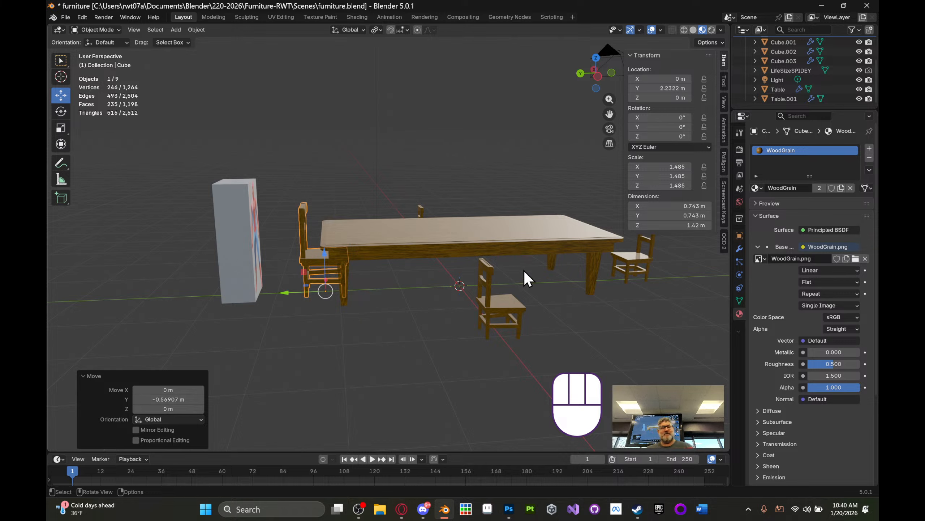
key(ctrl+z)
key(ctrl+z)
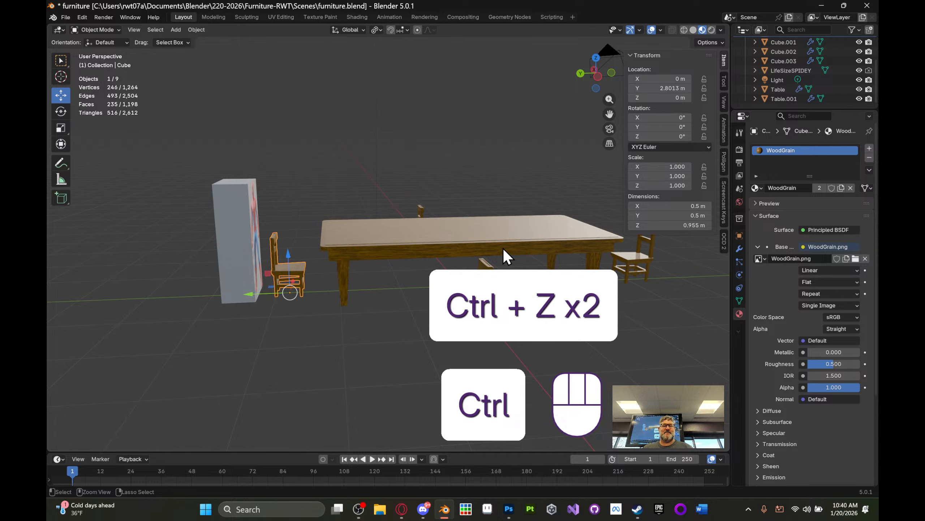
- Select all four chairs around the table and set the transform pivot point to Individual Origins
middle_drag(516, 252, 470, 255)
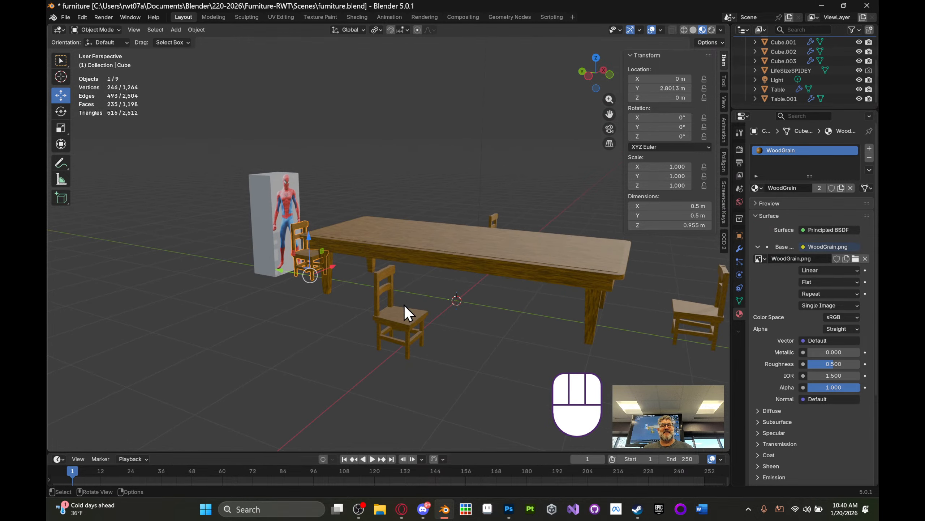
shift+click(404, 315)
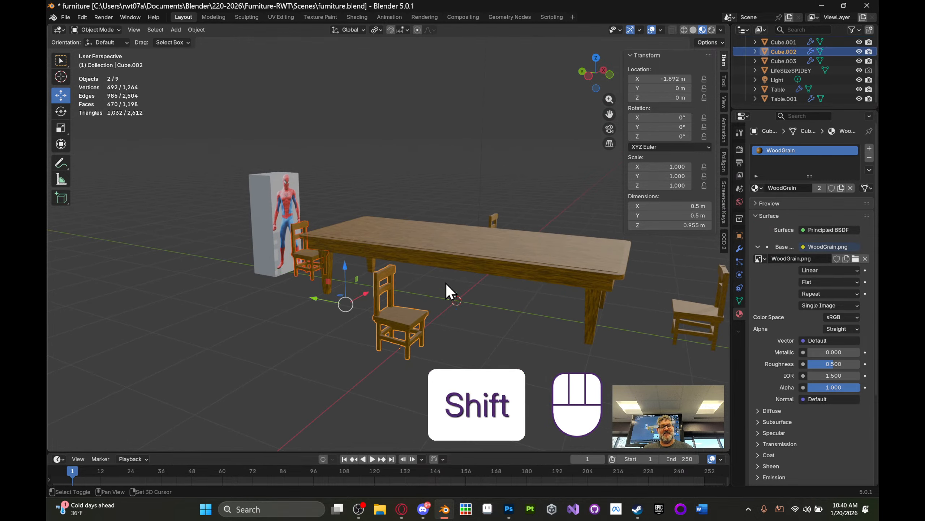
shift+click(493, 220)
shift+click(708, 321)
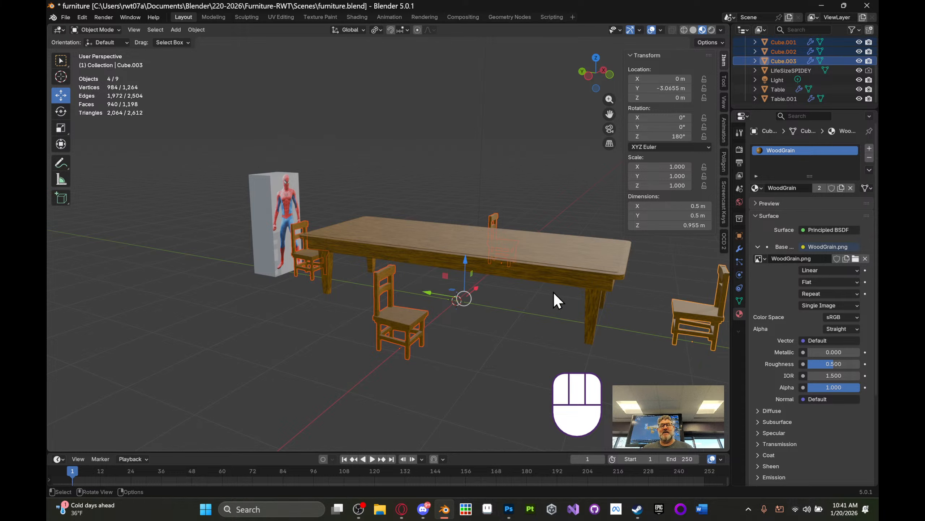
middle_drag(478, 276, 480, 273)
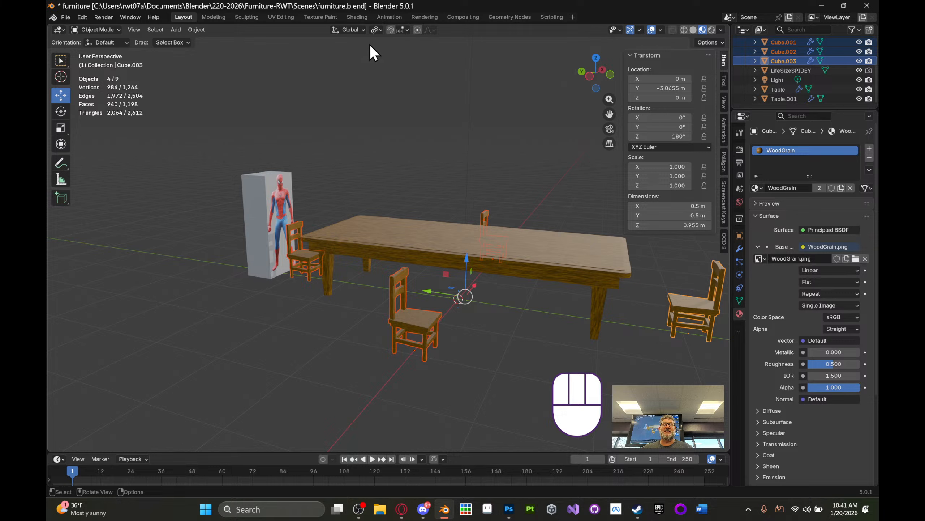
click(378, 34)
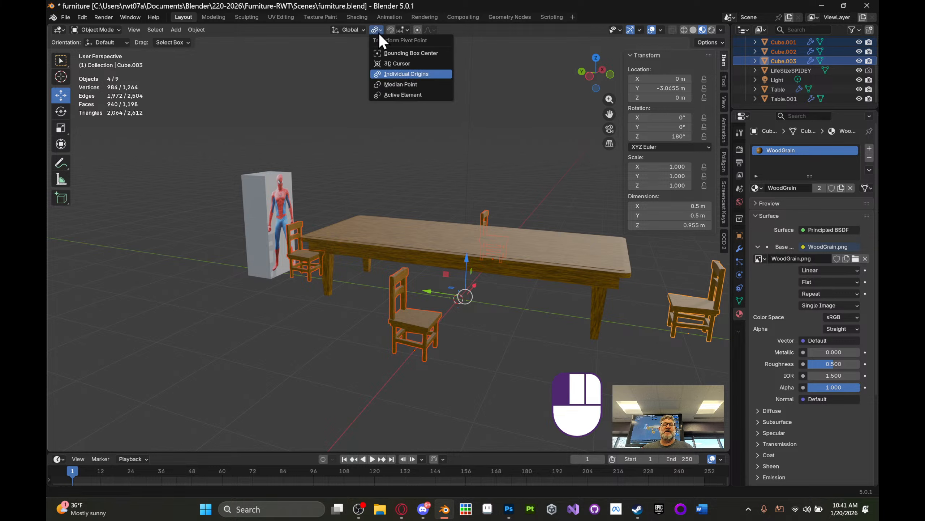
click(399, 76)
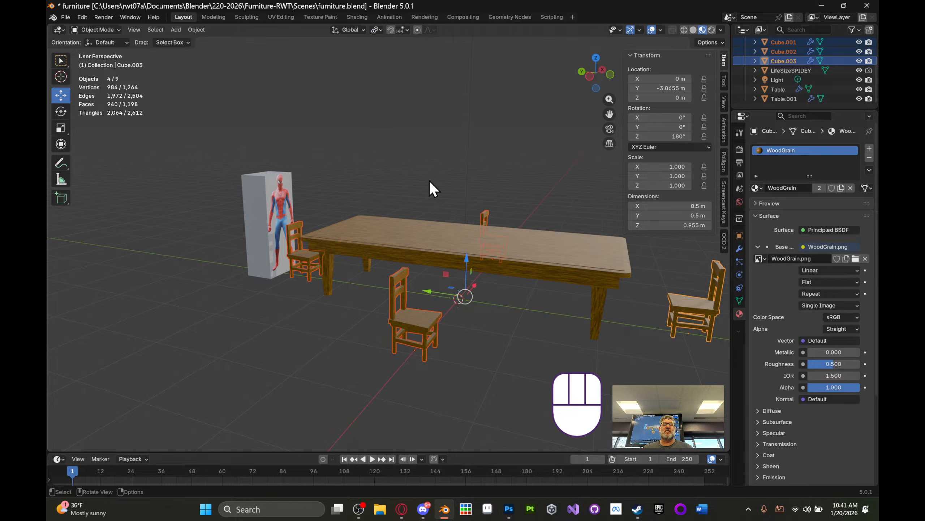
- Scale the four selected chairs uniformly to about 1.43 on all axes, each about its own origin
middle_drag(449, 184, 458, 194)
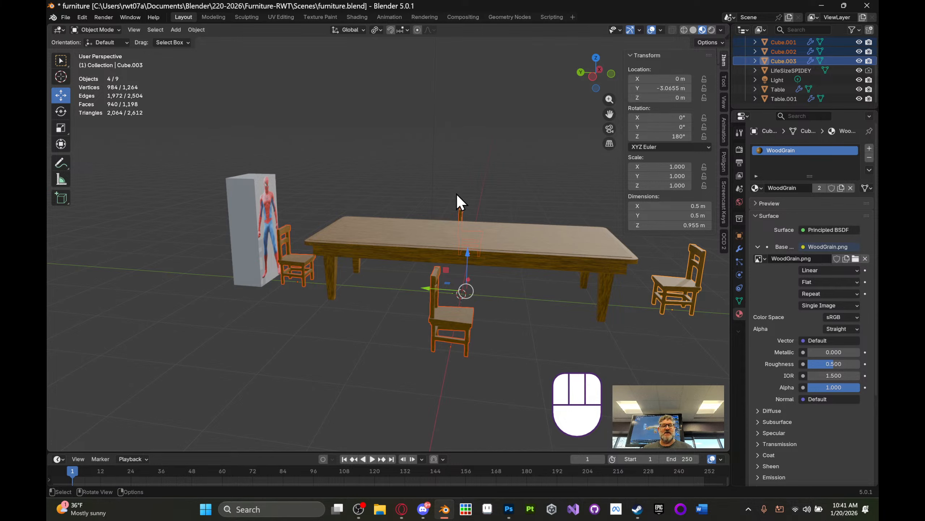
key(s)
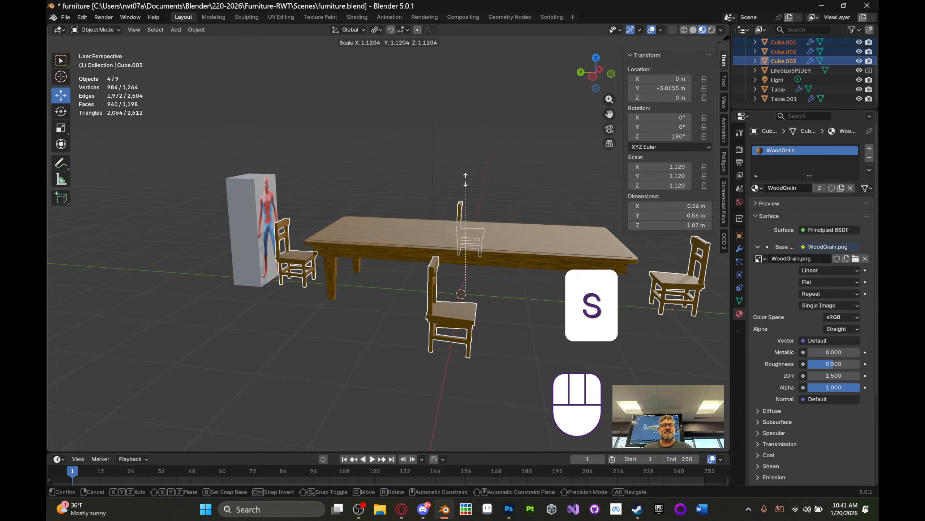
click(482, 158)
middle_drag(481, 158, 522, 161)
scroll(429, 159, up, 3)
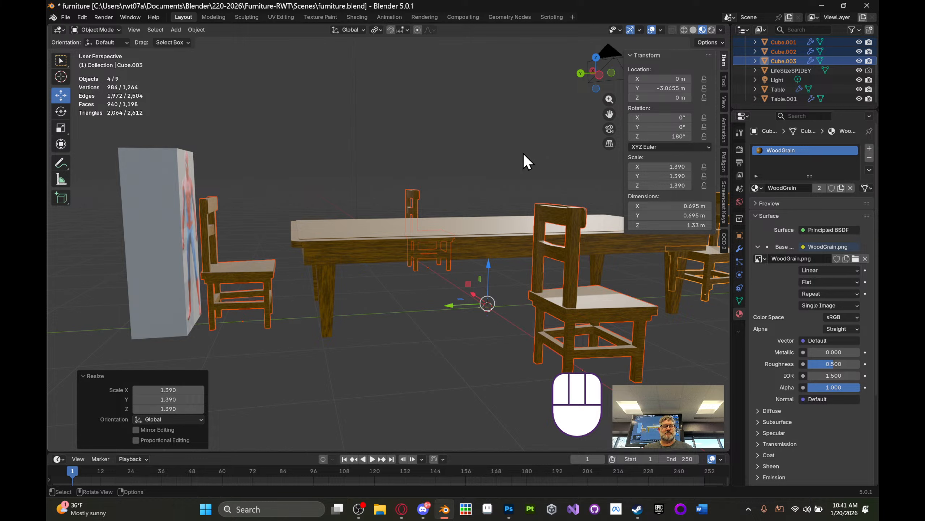
key(s)
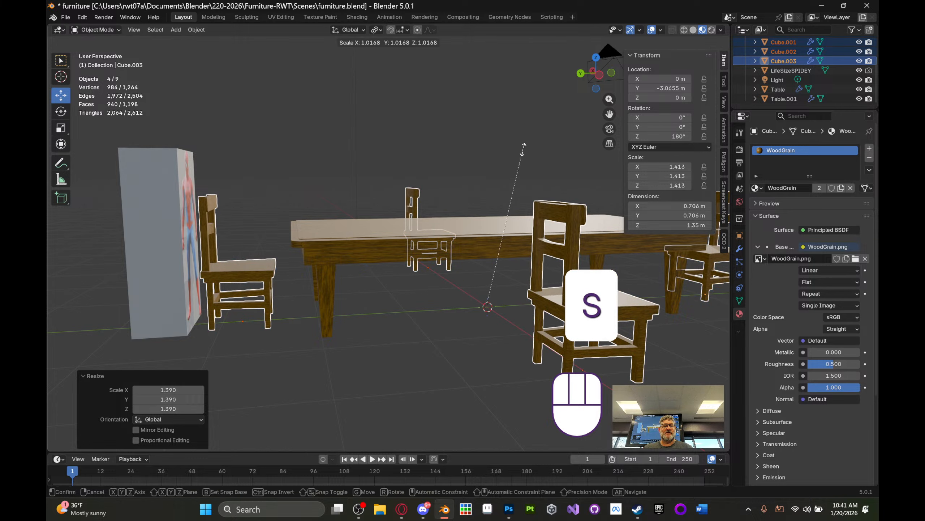
click(525, 143)
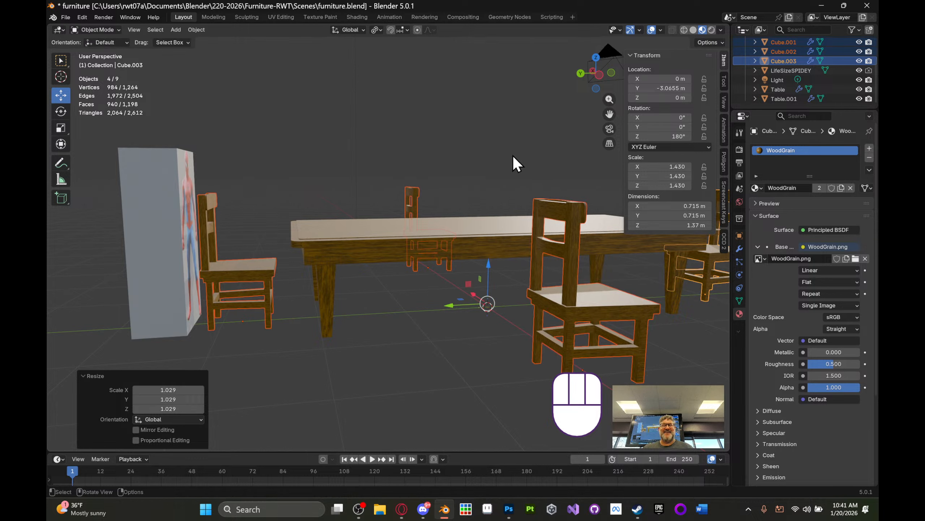
- Move the chair beside the Spider-Man figure along Y to about 2.73 m, just clear of the table's end
middle_drag(474, 206, 392, 220)
scroll(449, 236, down, 4)
middle_drag(460, 235, 514, 209)
middle_drag(380, 186, 431, 188)
scroll(350, 222, up, 3)
middle_drag(340, 215, 259, 231)
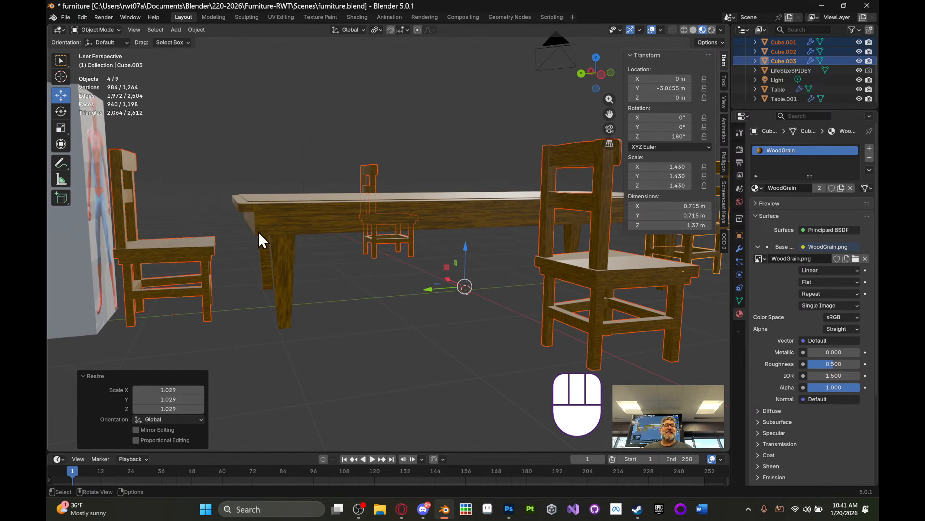
click(171, 241)
drag(127, 314, 201, 309)
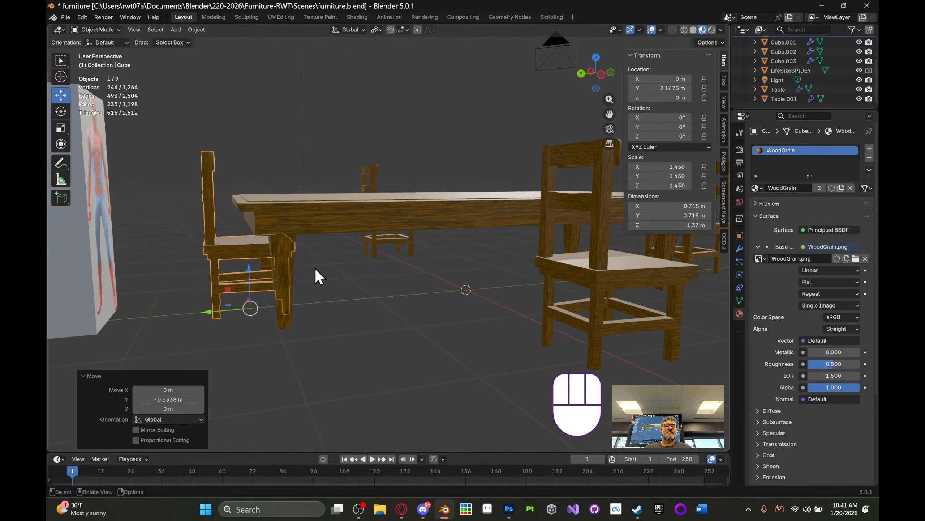
mouse_move(316, 275)
middle_down()
mouse_move(338, 235)
mouse_move(352, 260)
mouse_move(331, 263)
mouse_move(334, 254)
mouse_move(344, 258)
mouse_move(295, 308)
mouse_move(389, 264)
mouse_move(398, 272)
mouse_move(325, 263)
middle_up()
drag(272, 275, 231, 279)
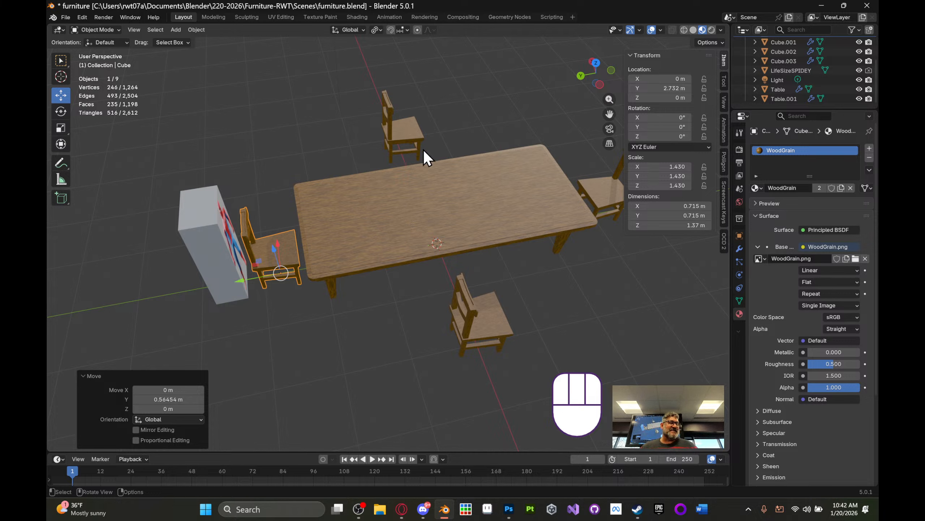
- Examine the chair at the table's end up close against the Spider-Man figure and save the scene file
middle_drag(423, 176, 401, 297)
key(Tab)
key(Tab)
scroll(508, 166, up, 8)
scroll(478, 199, up, 2)
shift+middle_drag(479, 200, 437, 264)
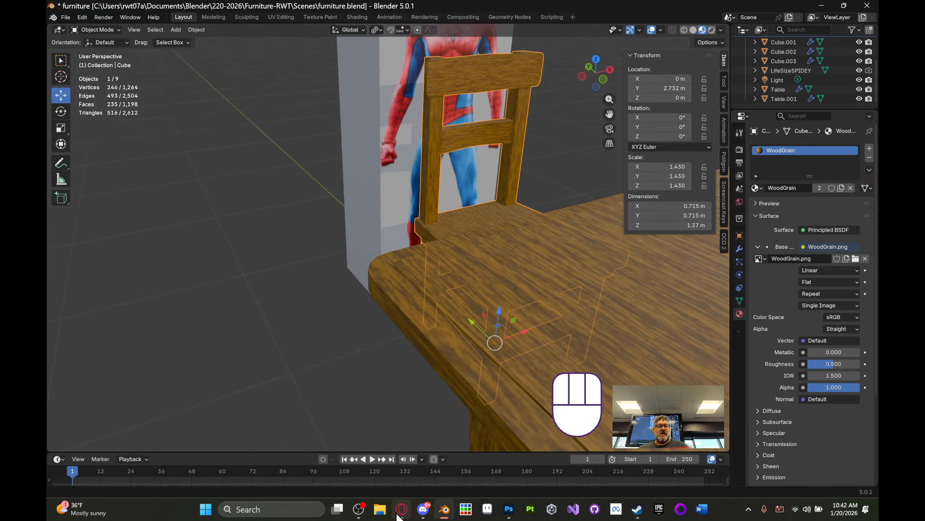
mouse_move(401, 502)
key(ctrl+s)
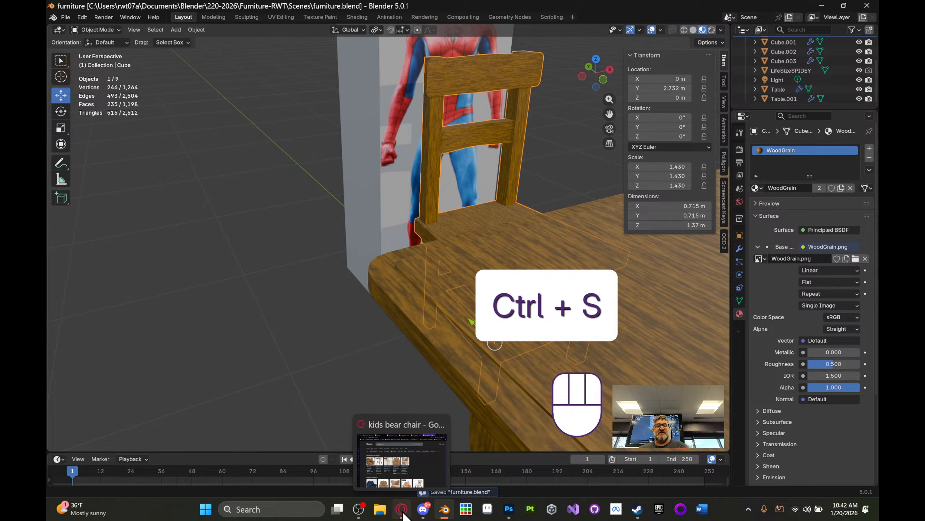
- Switch to the browser and review the Room and Furniture rubric criteria of the Furniture Room assignment
click(402, 512)
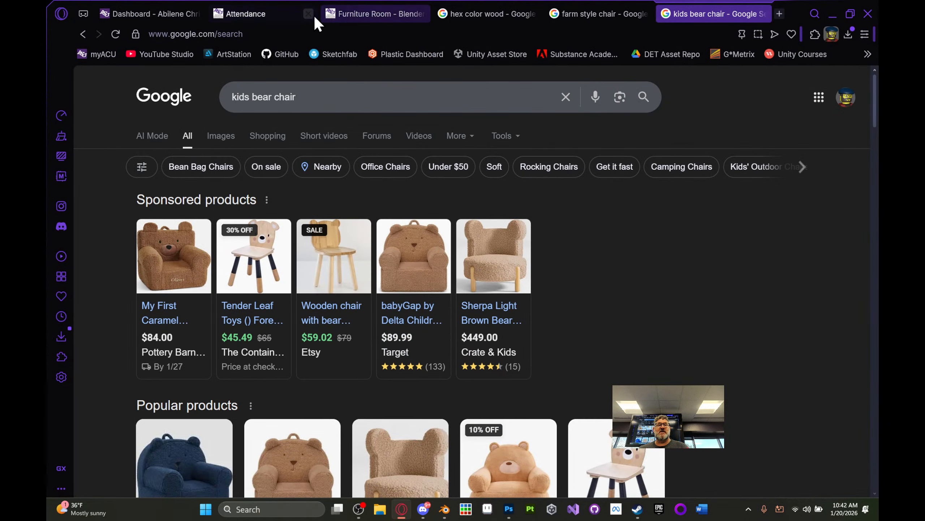
click(359, 16)
scroll(491, 262, down, 10)
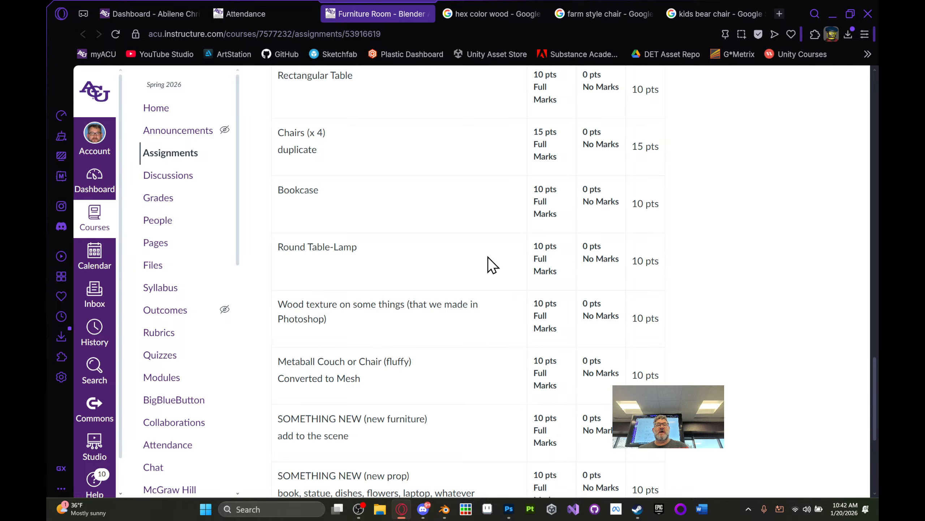
scroll(417, 169, up, 4)
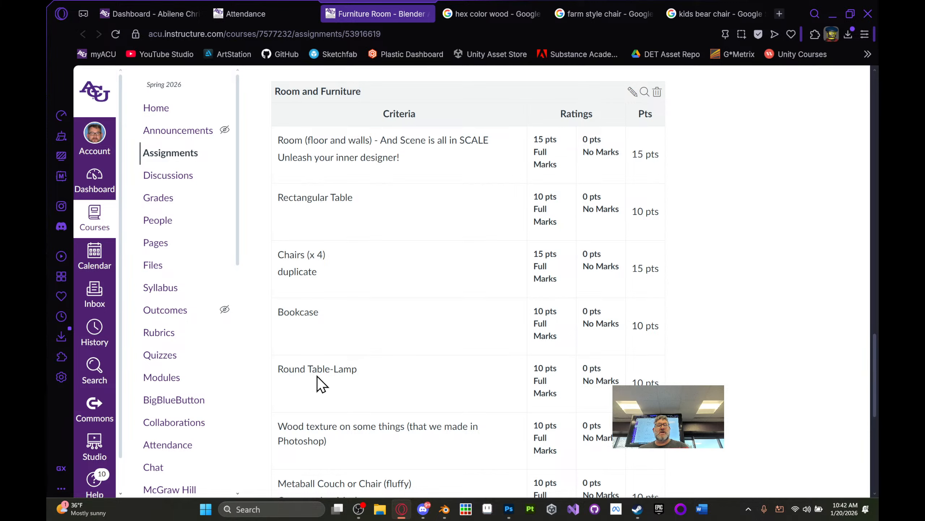
scroll(335, 340, down, 3)
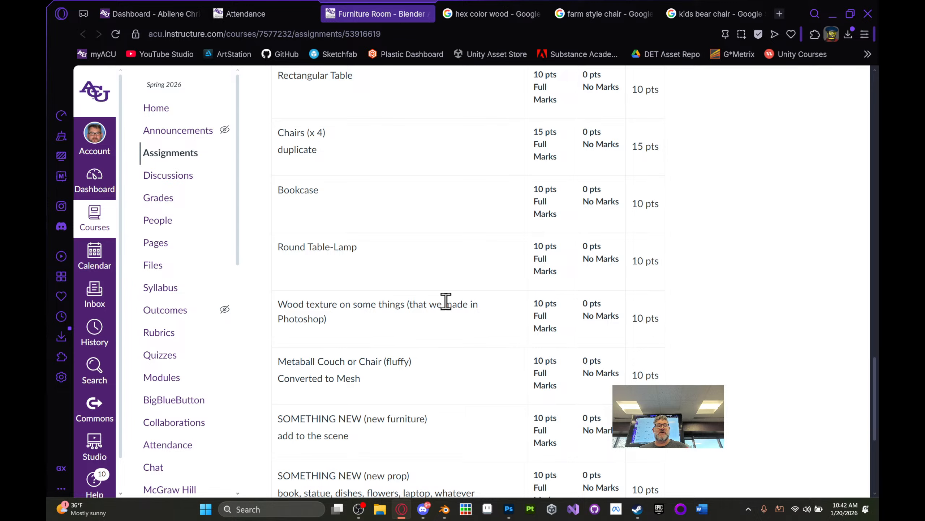
scroll(446, 304, down, 6)
scroll(447, 308, up, 12)
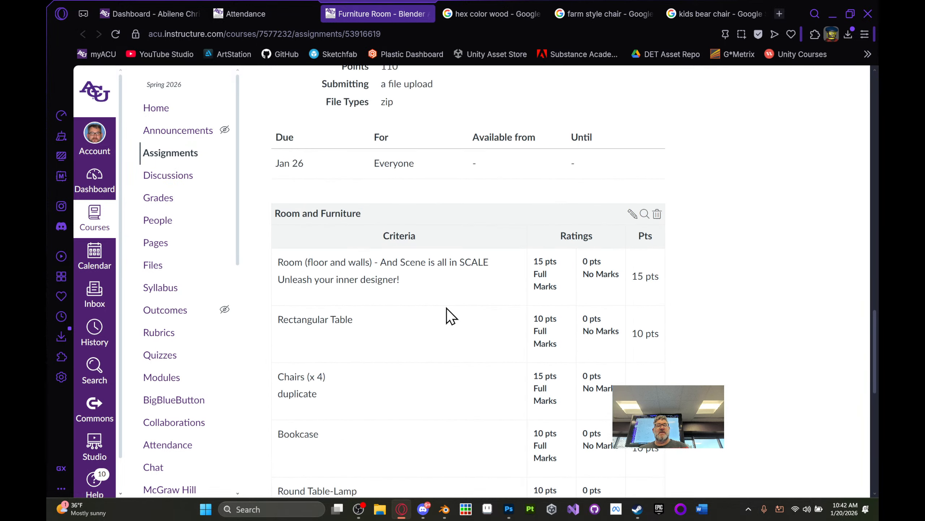
scroll(447, 308, up, 3)
scroll(446, 311, down, 3)
- Switch back to Blender and add a mesh plane at the world origin under the table
click(445, 509)
scroll(546, 289, down, 6)
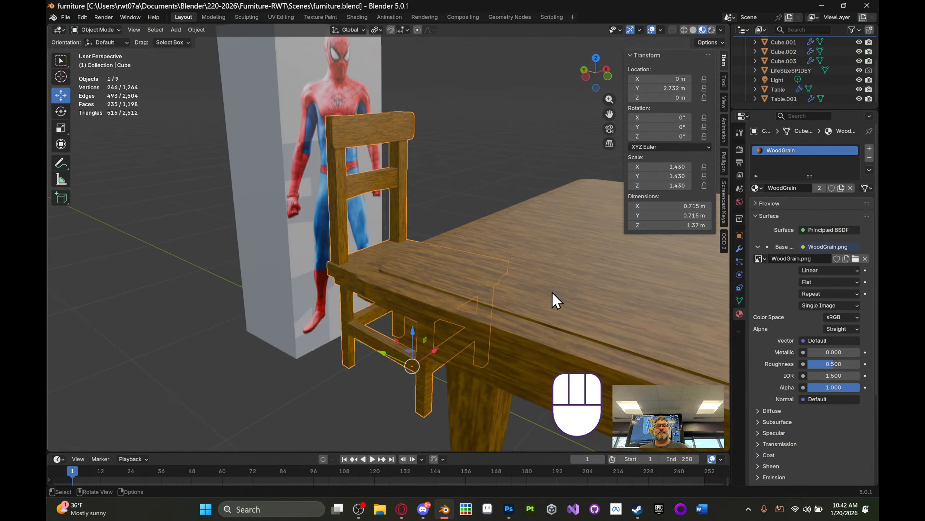
middle_drag(531, 297, 567, 273)
middle_drag(525, 239, 428, 260)
middle_drag(525, 269, 503, 277)
scroll(474, 283, down, 2)
scroll(493, 278, down, 6)
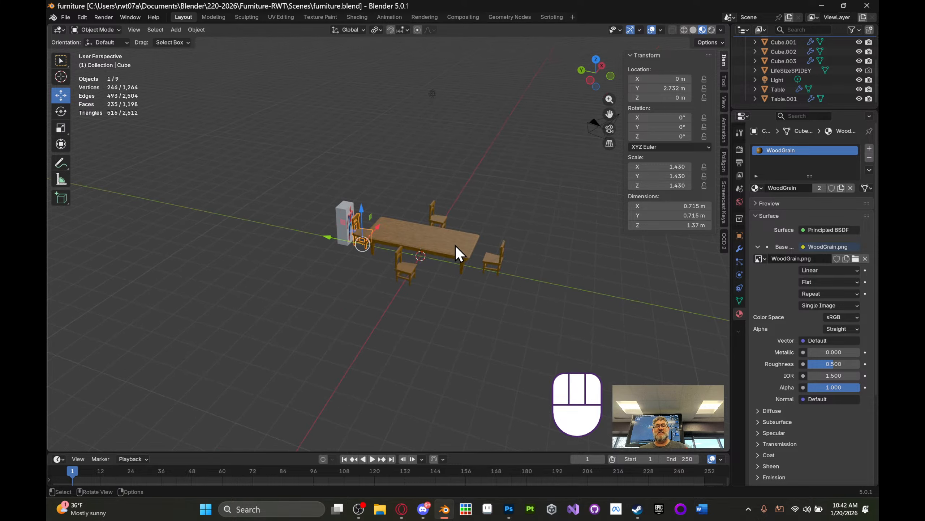
middle_drag(455, 246, 303, 152)
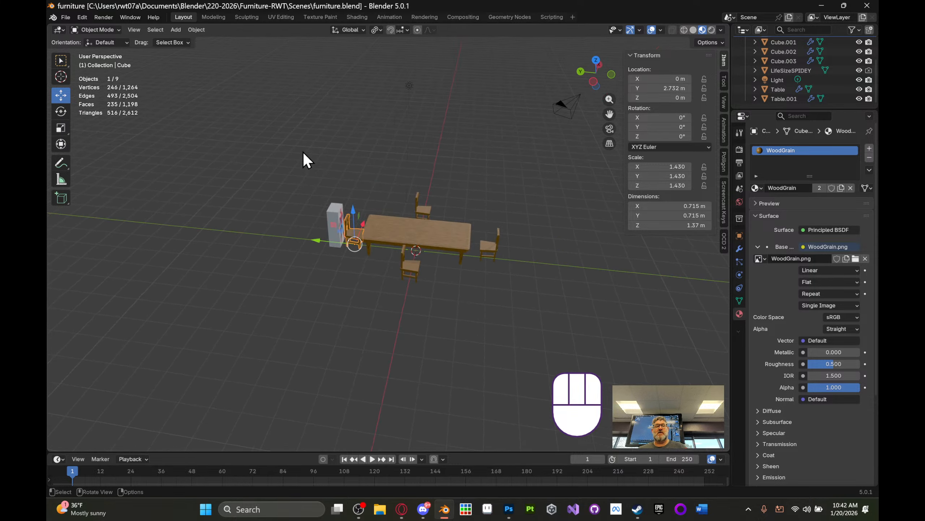
click(155, 29)
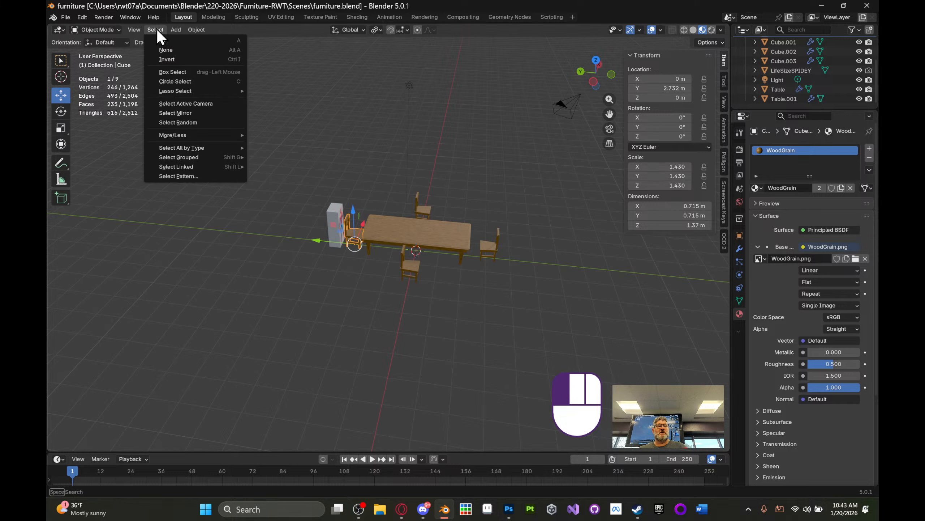
click(172, 32)
mouse_move(189, 39)
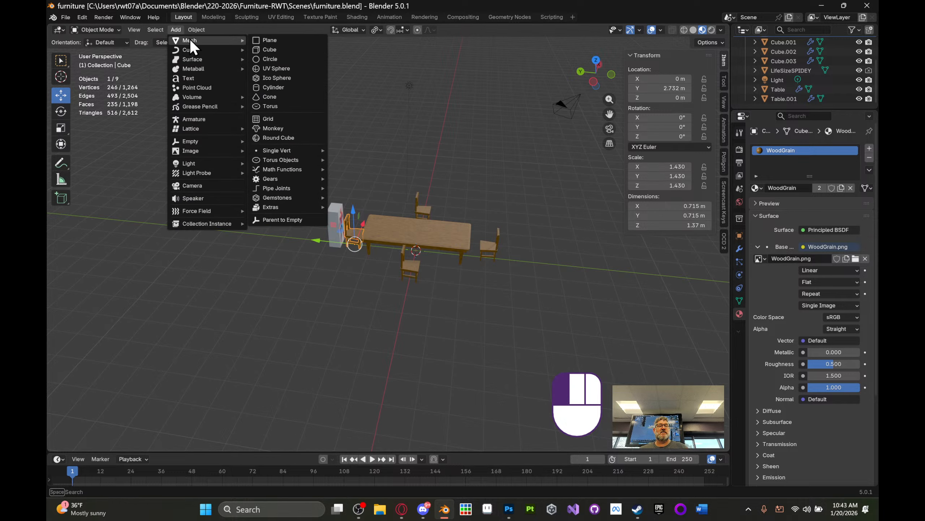
click(278, 44)
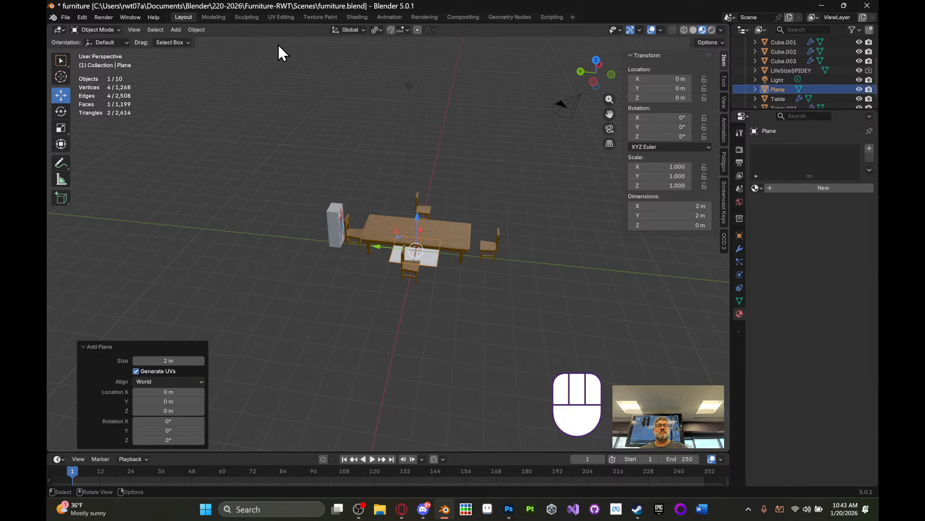
- Scale the plane up uniformly and then narrow it along X to form a floor about 11.6 m by 14.6 m
middle_drag(424, 233, 470, 236)
key(s)
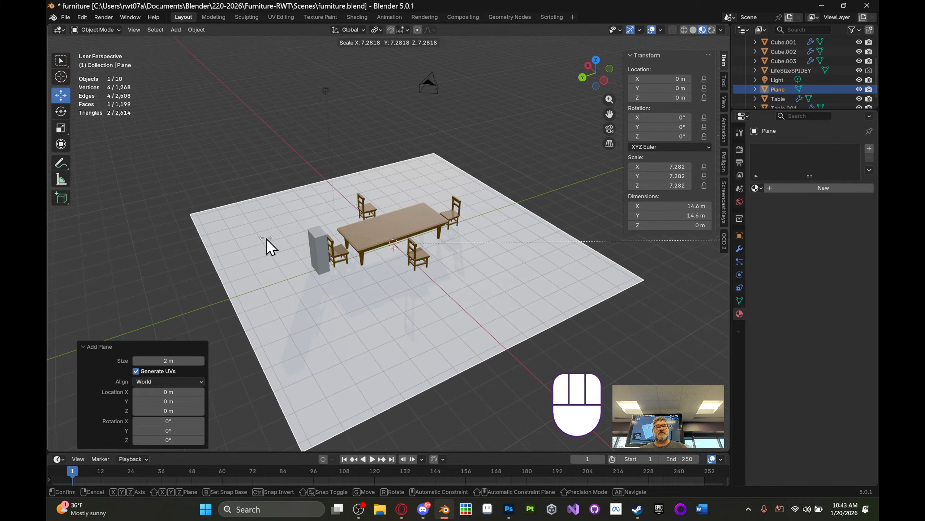
click(248, 249)
middle_drag(247, 249, 284, 257)
middle_drag(366, 250, 451, 246)
key(s)
key(x)
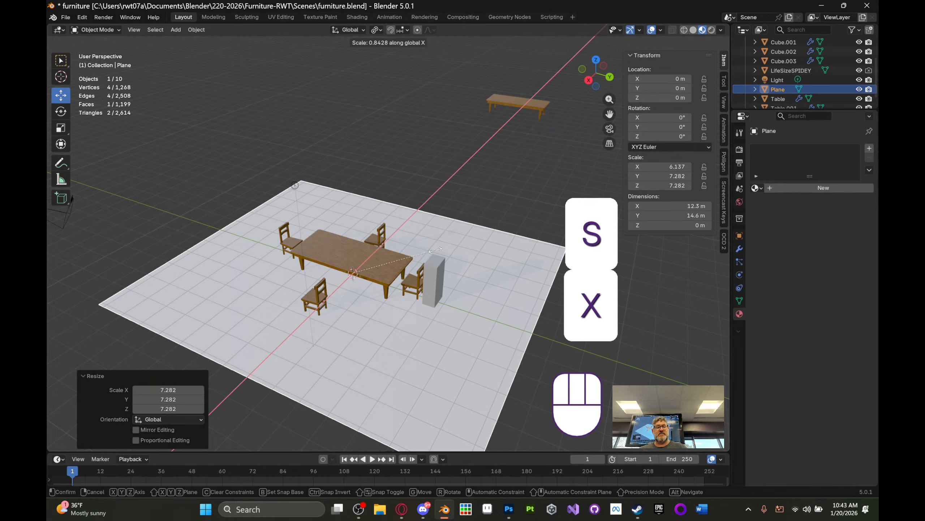
click(432, 252)
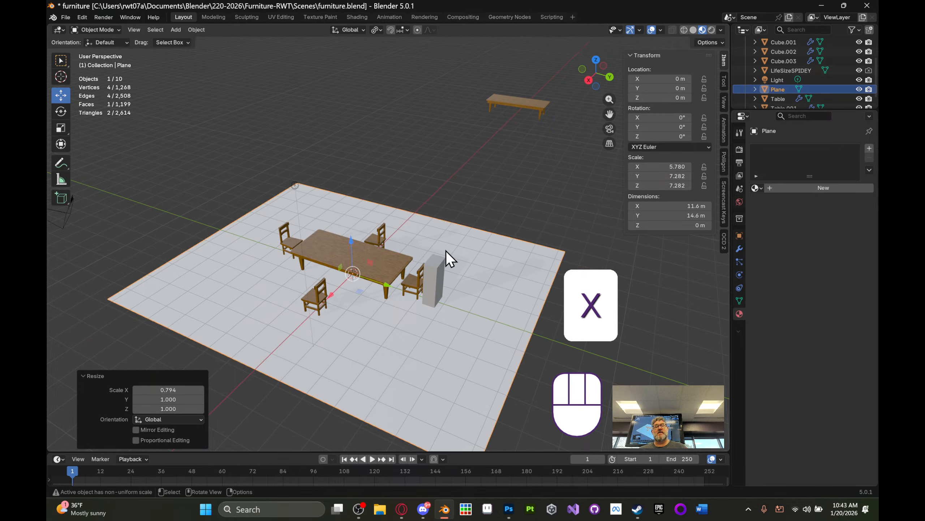
- Rotate the Cube.002 chair on the table's long side slightly in the positive direction about the Z axis
middle_drag(446, 251, 558, 259)
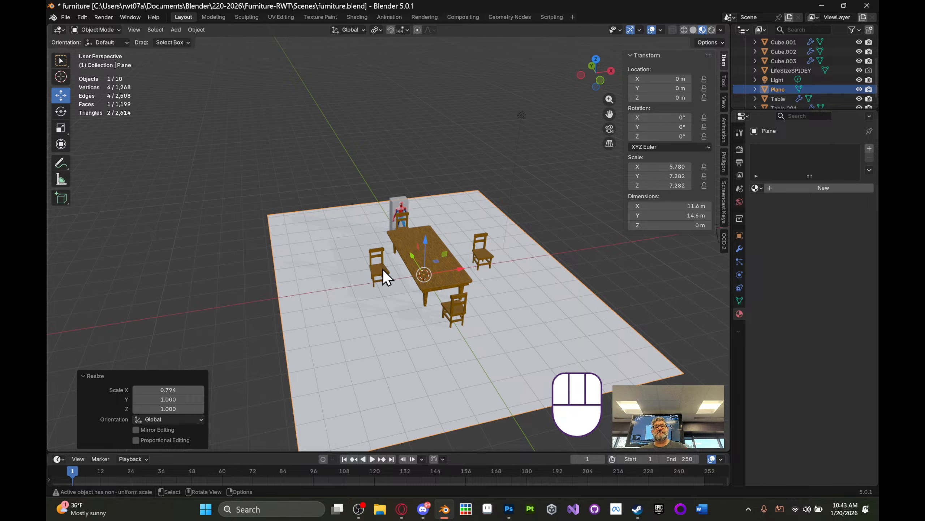
mouse_move(418, 244)
middle_down()
mouse_move(434, 248)
mouse_move(430, 236)
middle_up()
scroll(431, 239, up, 4)
click(366, 300)
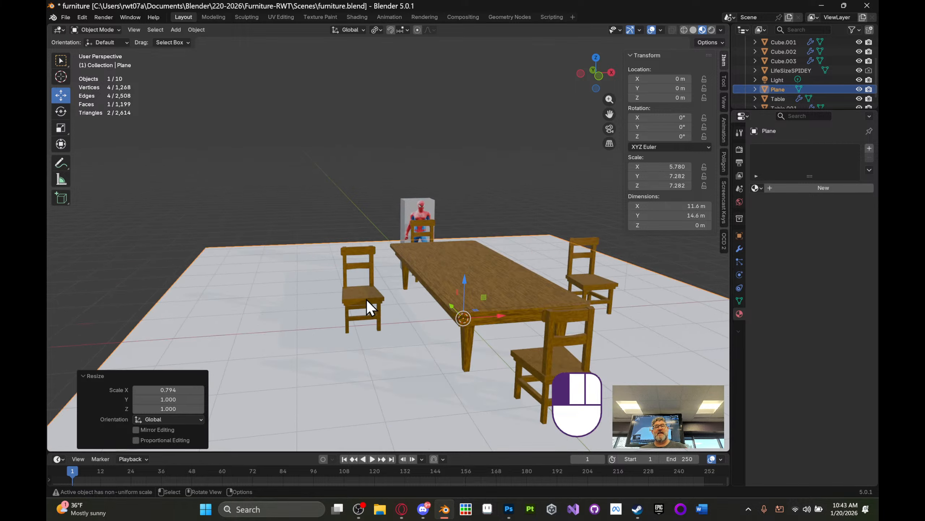
key(r)
key(z)
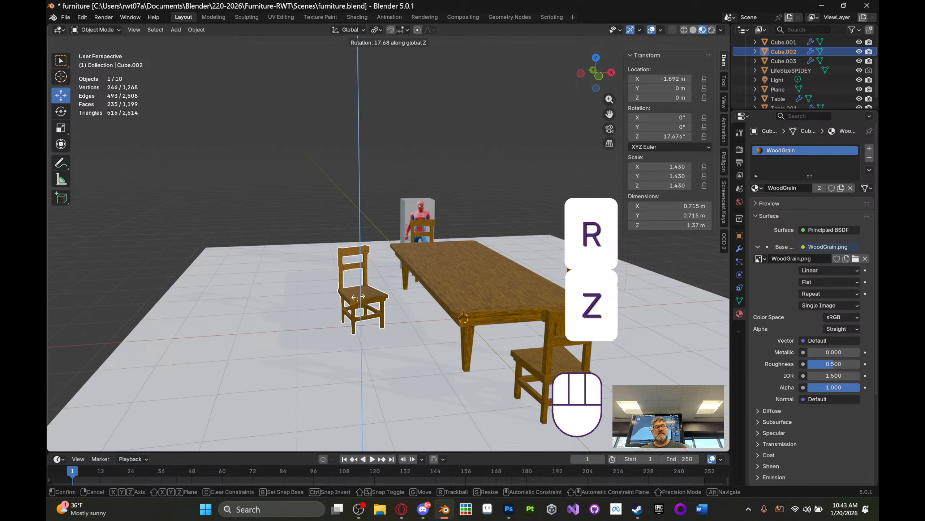
click(360, 298)
- Rotate the Cube.001 chair on the table's opposite long side about -17.6° around the Z axis
click(587, 252)
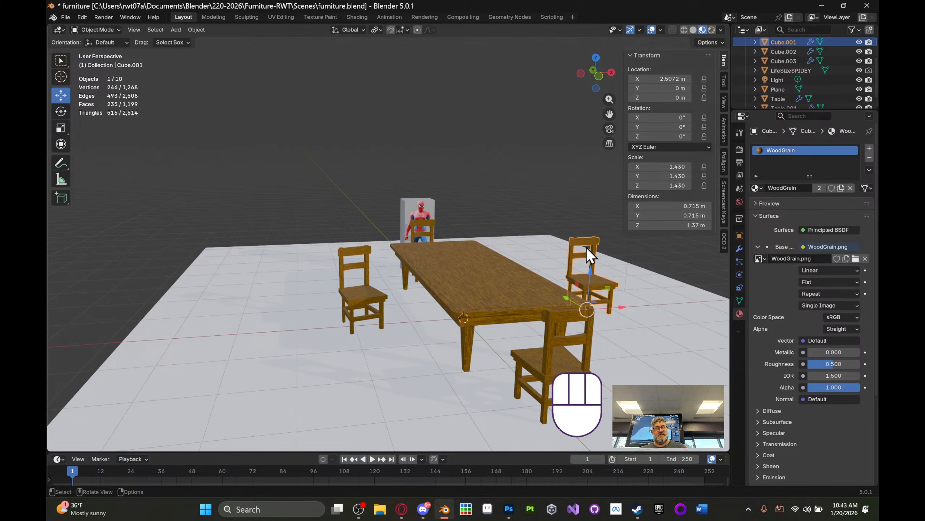
key(r)
key(z)
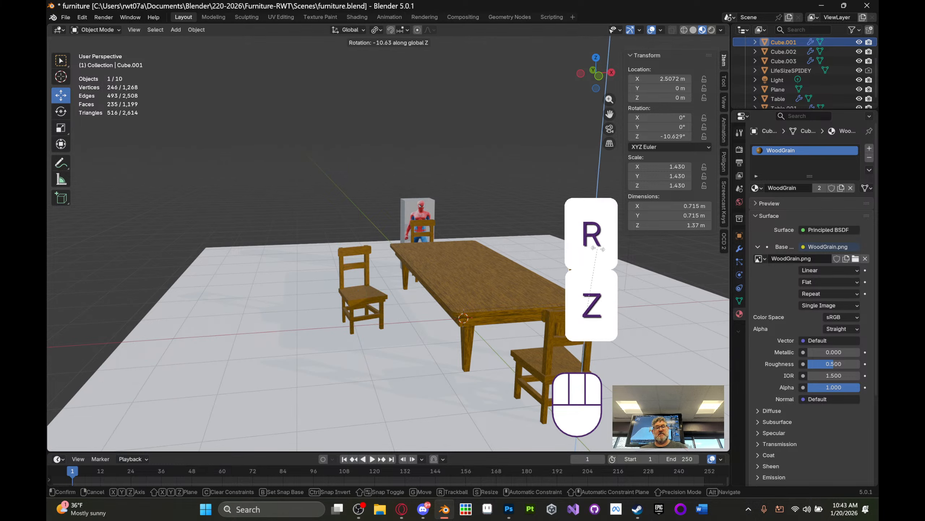
click(605, 253)
click(555, 188)
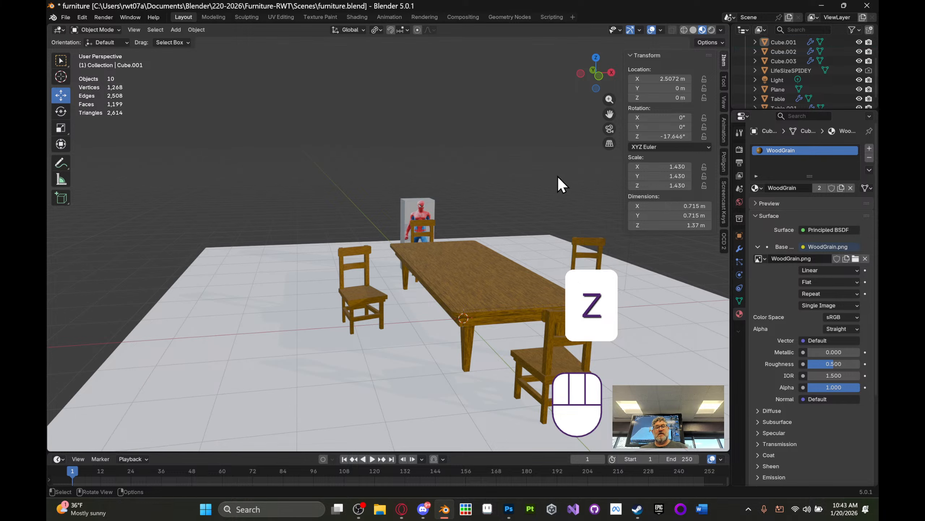
- Select the floor plane and apply its scale
middle_drag(557, 176, 484, 312)
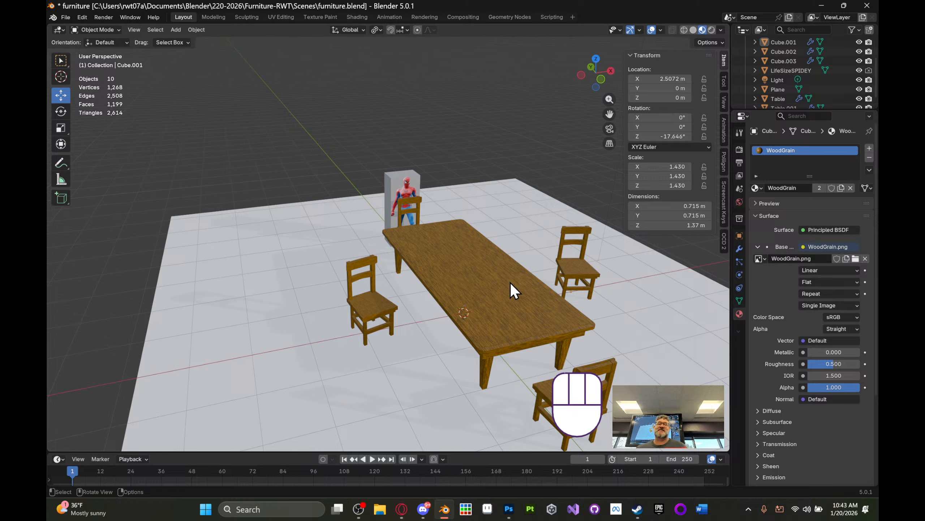
middle_drag(449, 226, 492, 241)
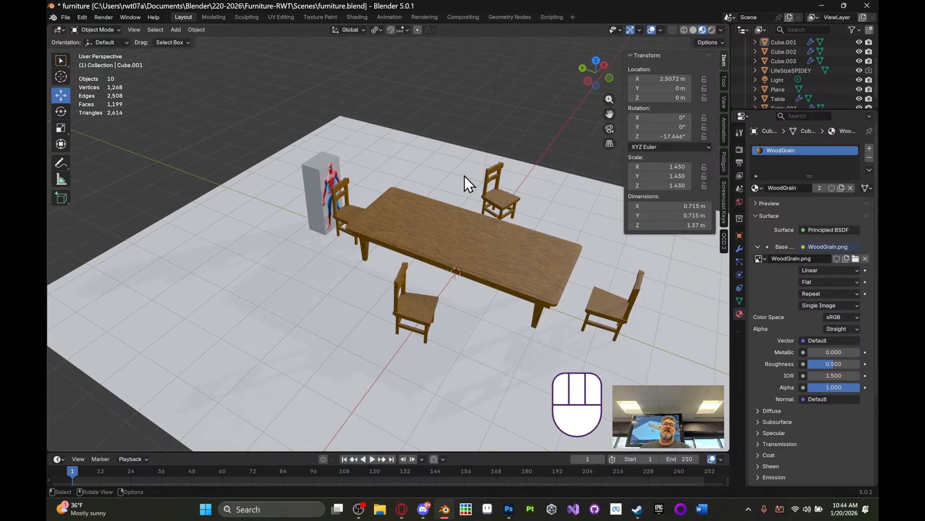
click(456, 168)
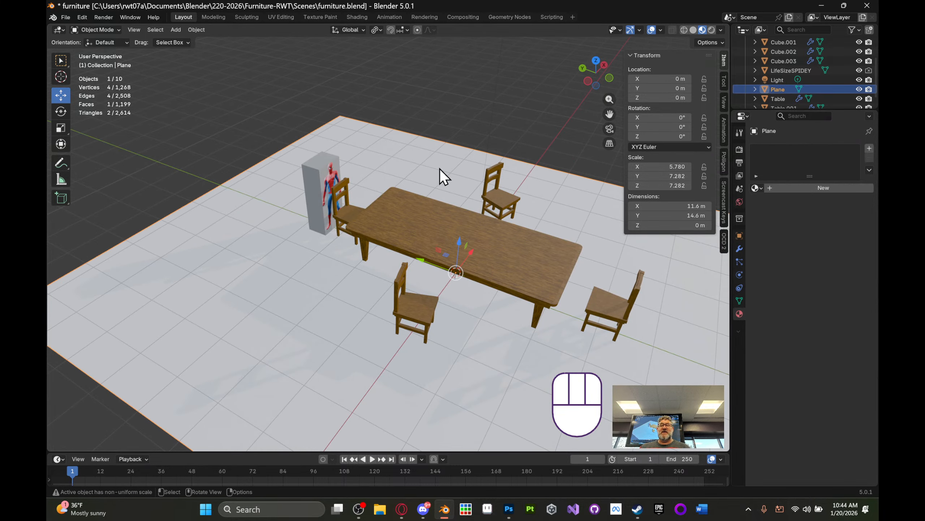
key(ctrl+a)
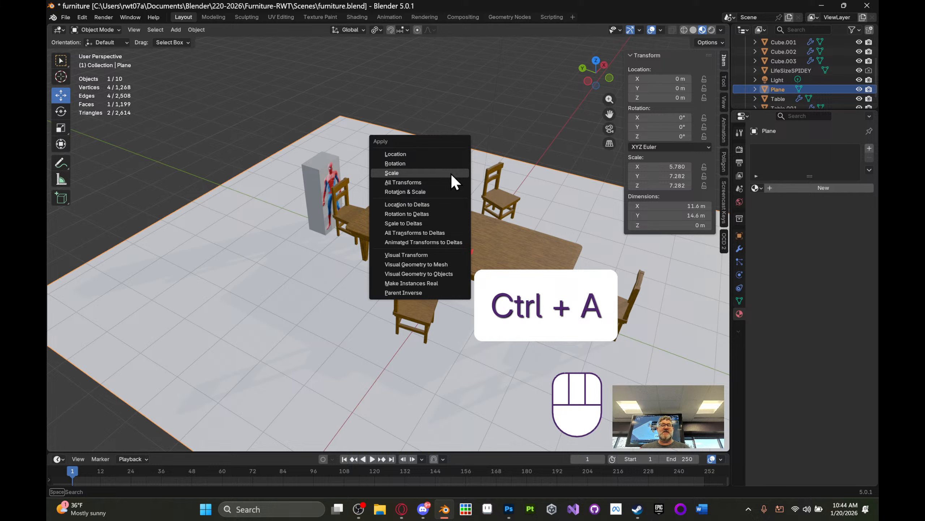
click(451, 174)
- Extrude the whole floor plane upward about 3.28 m in Edit Mode to form the room's walls
mouse_move(451, 173)
middle_down()
mouse_move(450, 185)
mouse_move(461, 177)
mouse_move(444, 178)
mouse_move(462, 186)
mouse_move(443, 188)
middle_up()
key(Tab)
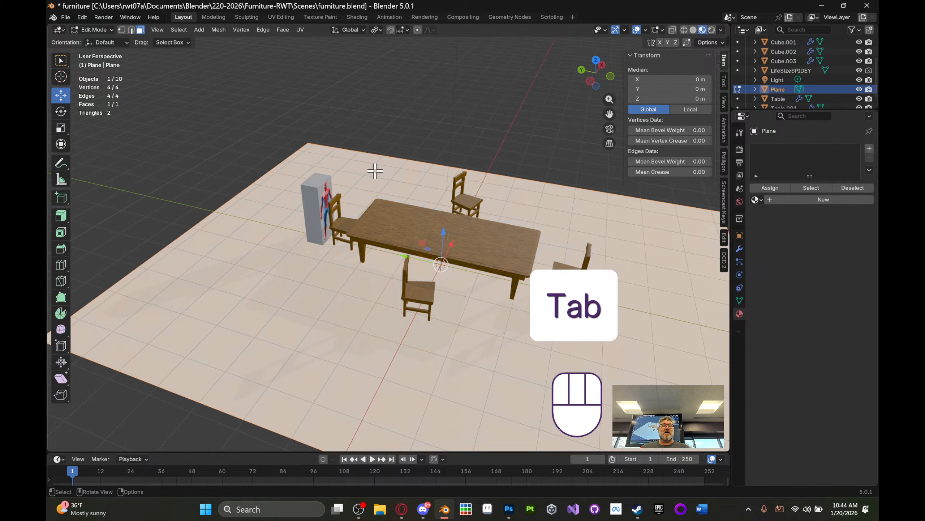
key(2)
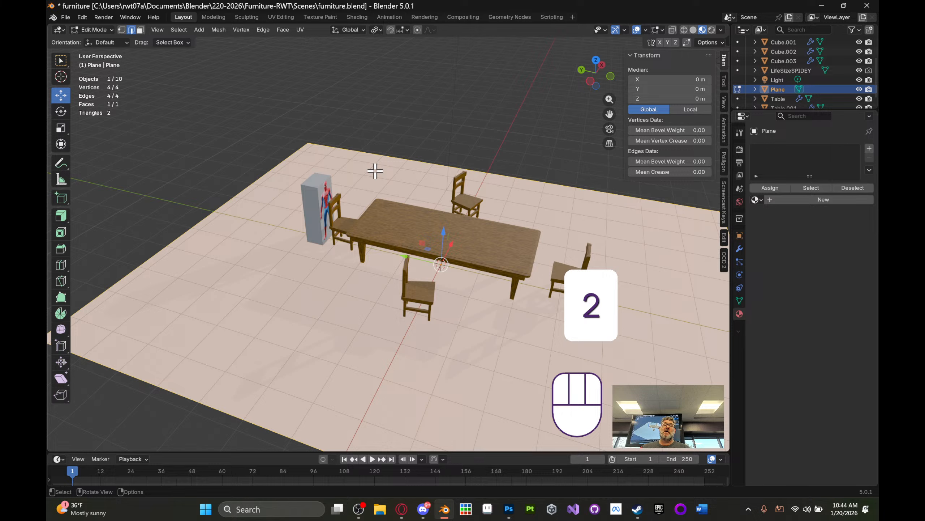
key(a)
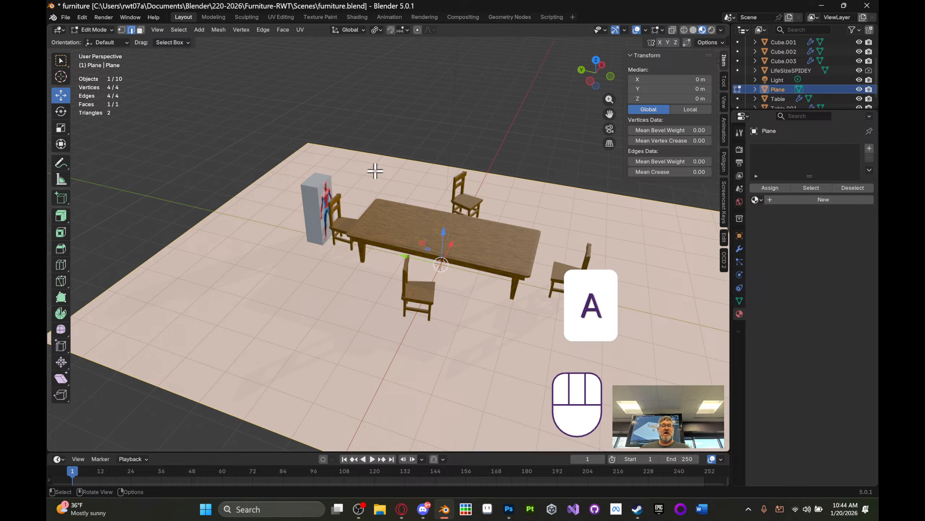
key(e)
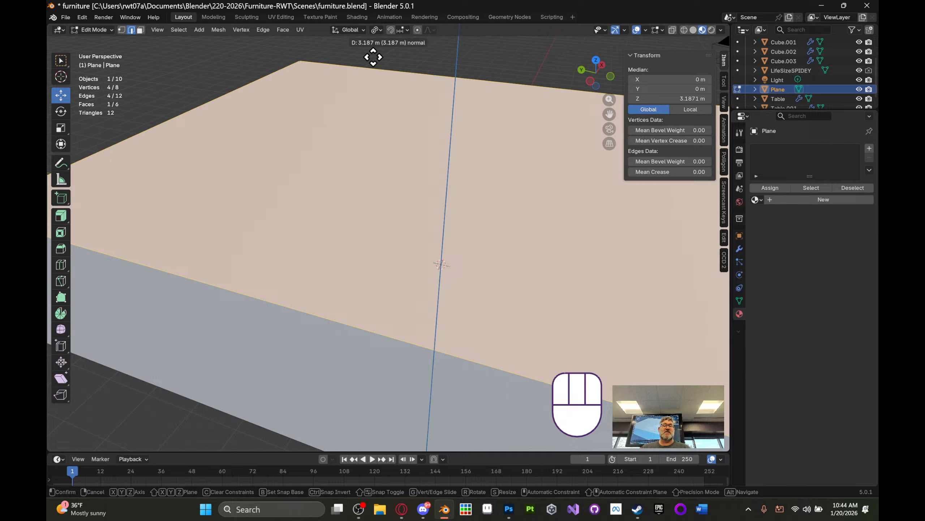
click(413, 103)
middle_drag(432, 130, 411, 133)
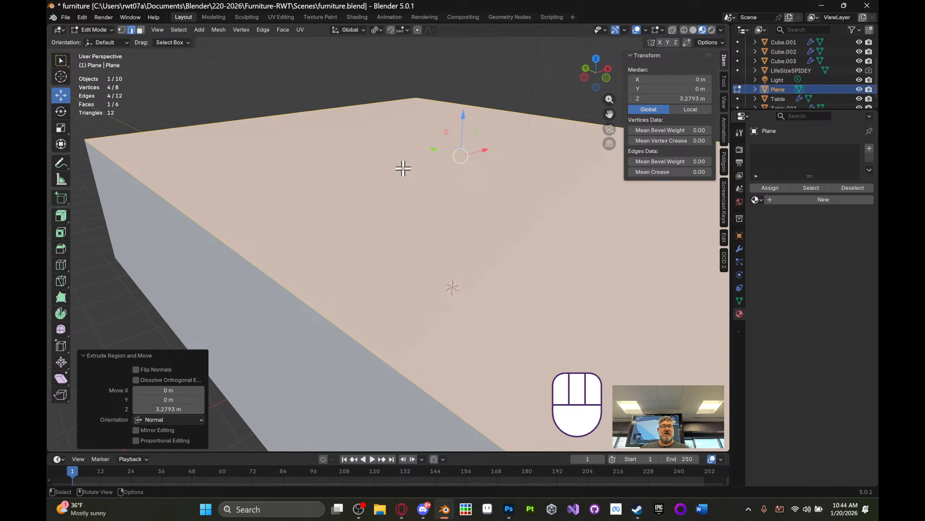
- Delete the top face of the extruded box to open the room from above
key(x)
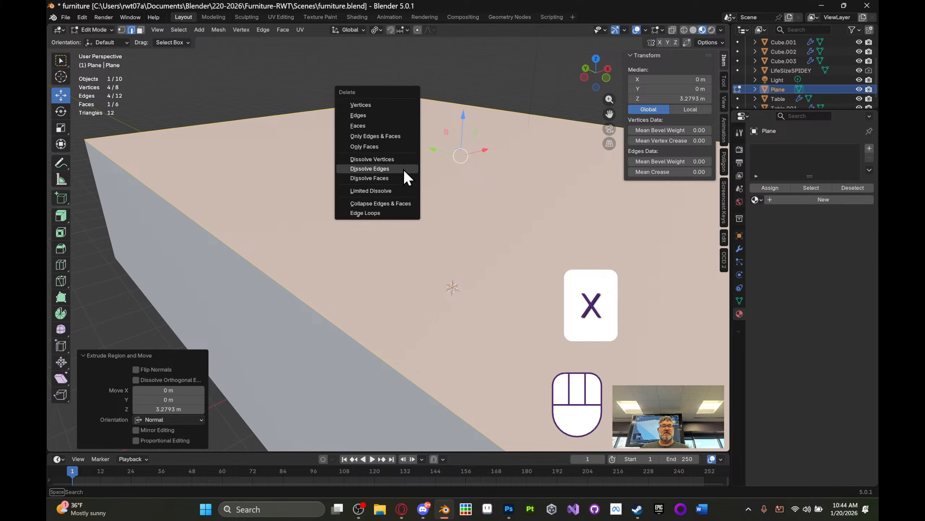
click(394, 125)
middle_drag(446, 138, 419, 151)
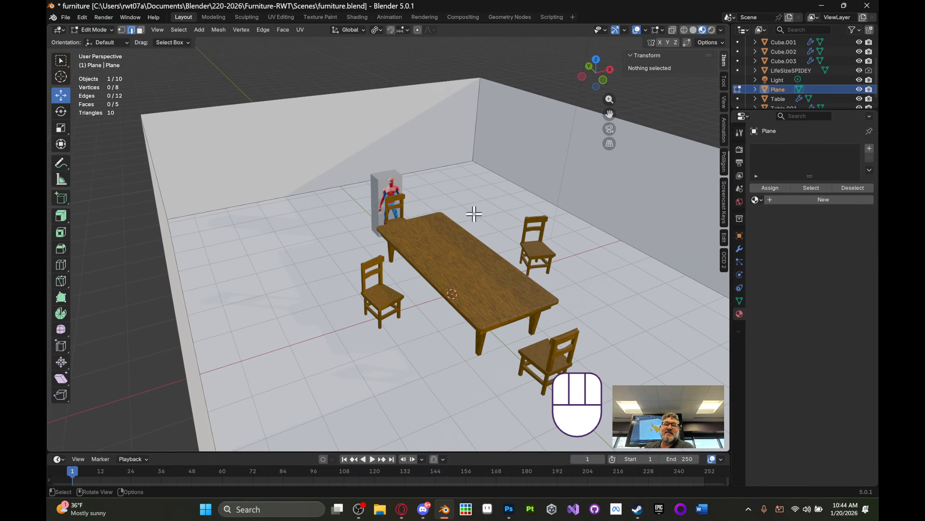
- Switch the viewport to solid shading and enable Backface Culling
scroll(470, 212, up, 3)
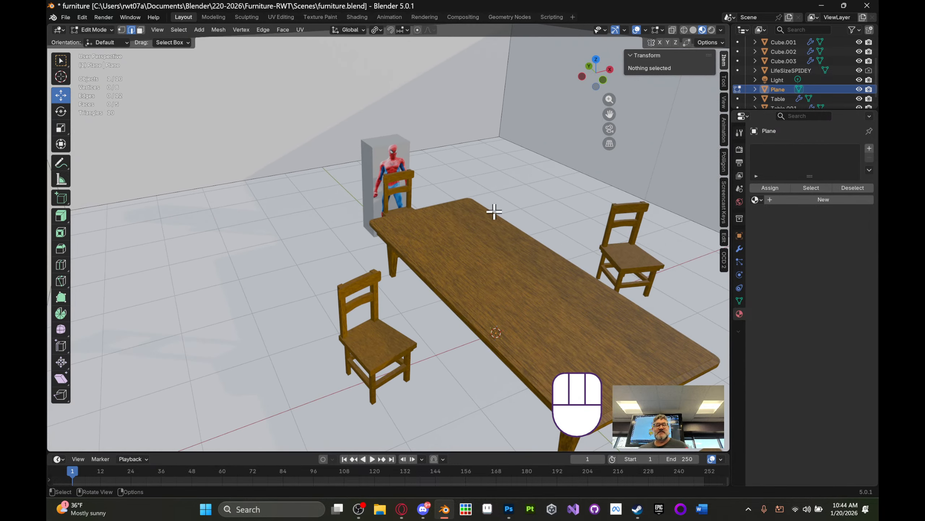
mouse_move(505, 227)
shift+middle_down()
mouse_move(504, 197)
mouse_move(353, 260)
mouse_move(299, 262)
mouse_move(391, 254)
mouse_move(414, 268)
mouse_move(489, 228)
shift+middle_up()
scroll(410, 262, down, 2)
middle_drag(551, 230, 558, 201)
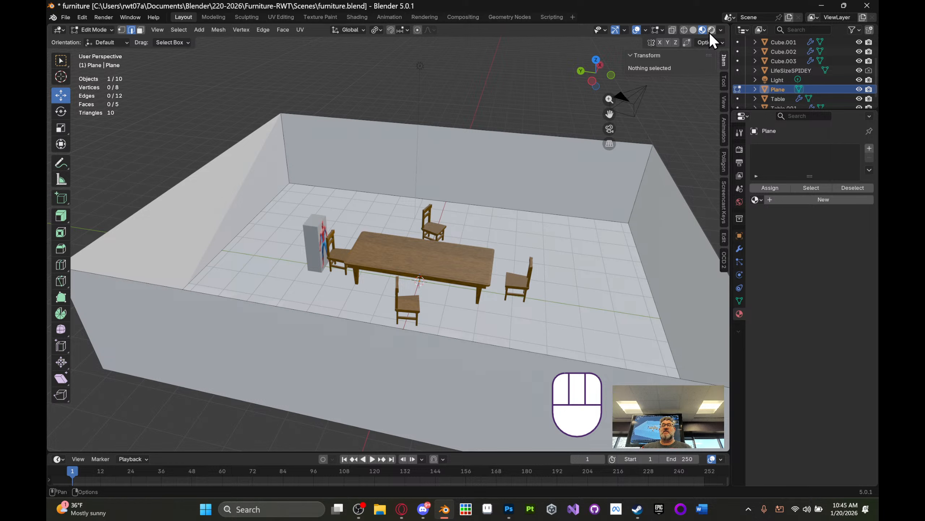
click(719, 32)
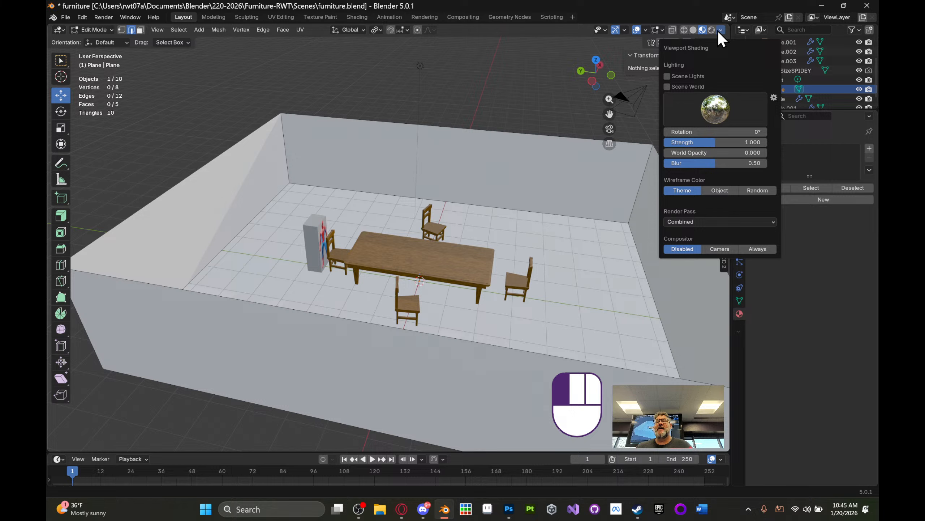
click(718, 31)
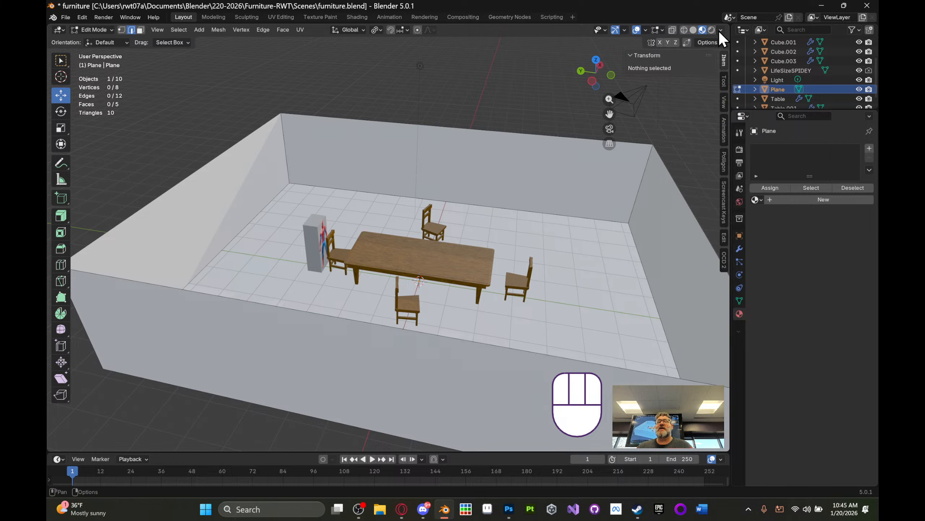
click(646, 30)
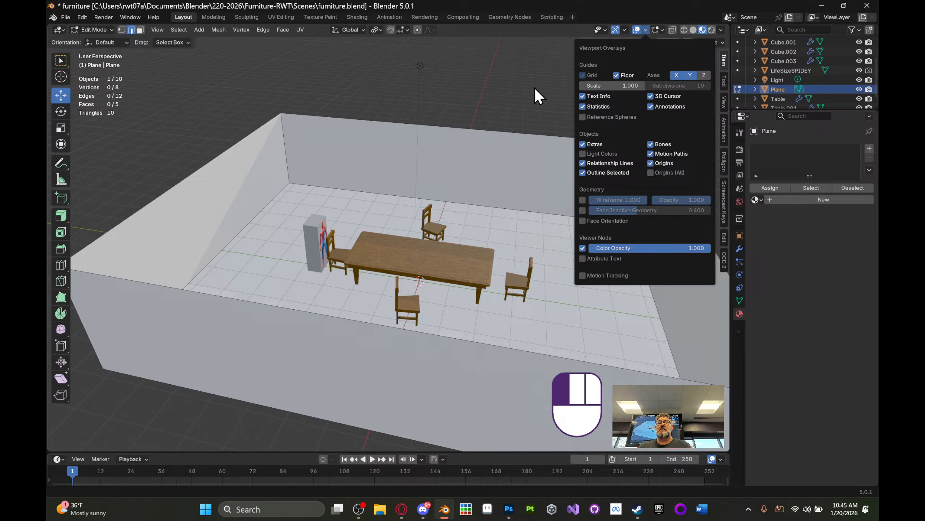
click(553, 88)
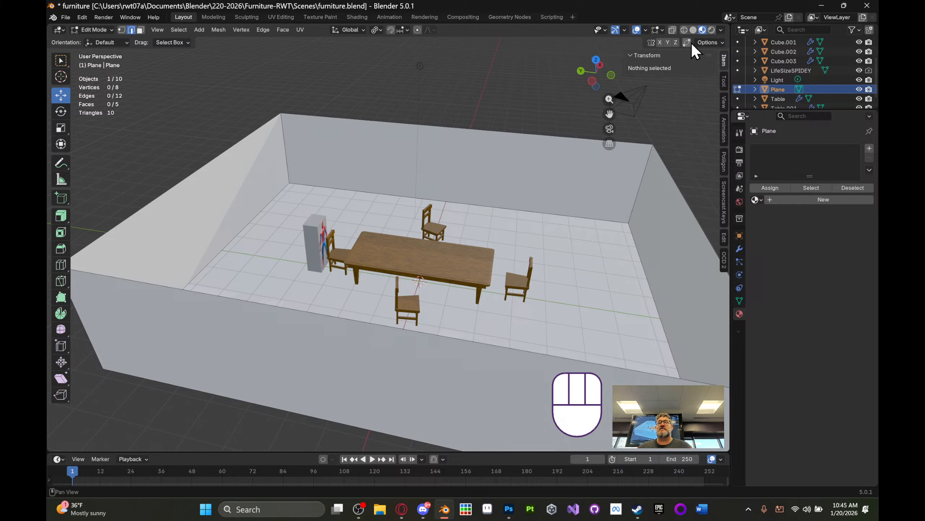
click(693, 31)
click(722, 31)
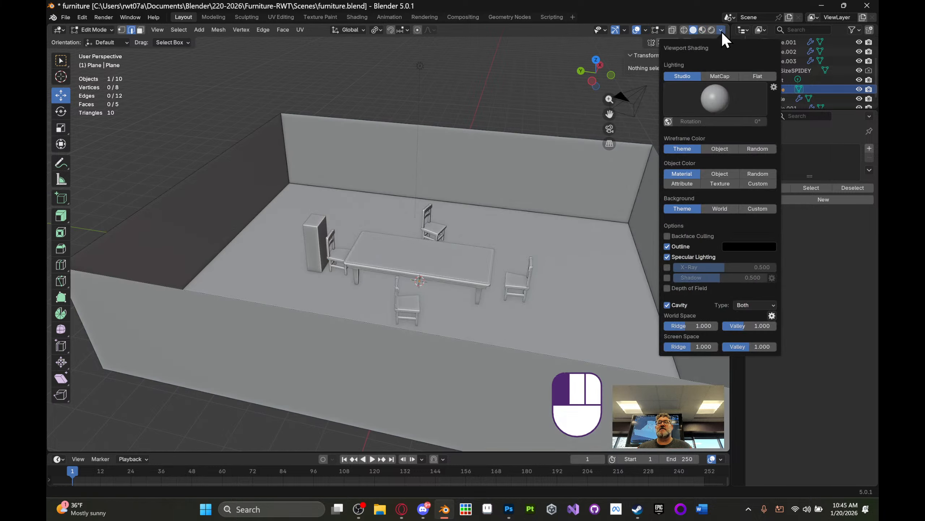
click(667, 235)
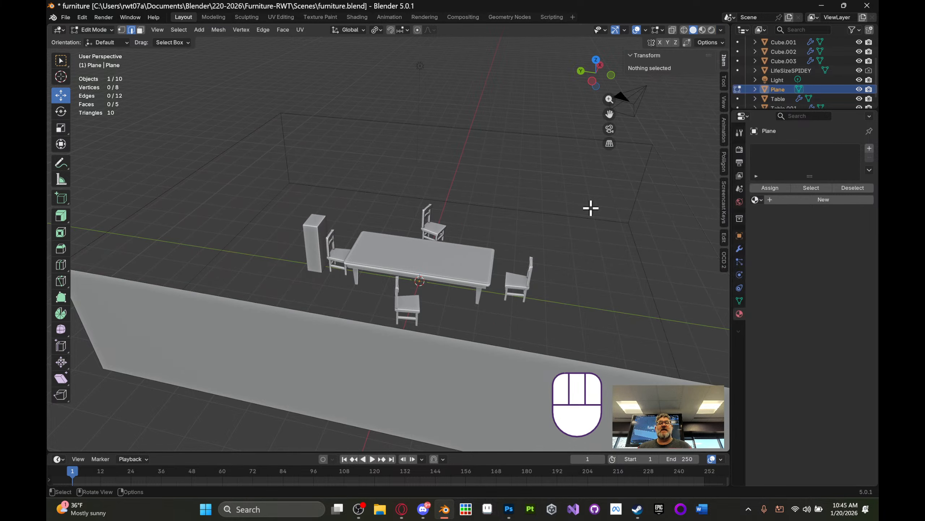
- Select the entire room mesh in Edit Mode and flip its normals
middle_drag(591, 208, 545, 132)
middle_drag(530, 160, 529, 182)
scroll(537, 182, up, 3)
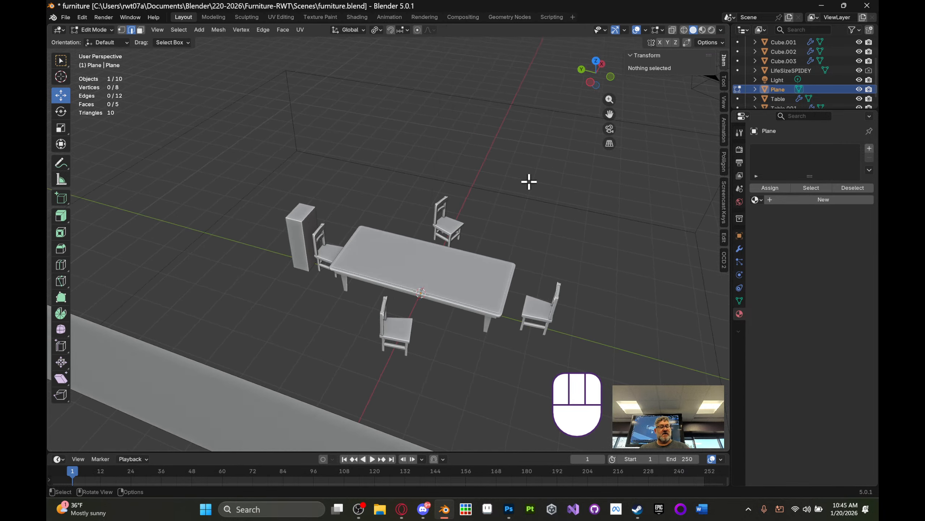
key(Tab)
key(Tab)
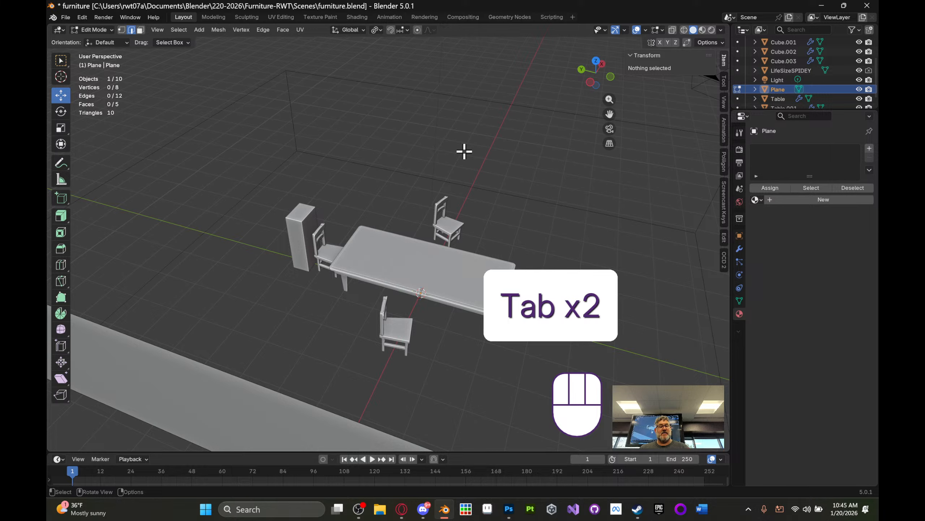
key(a)
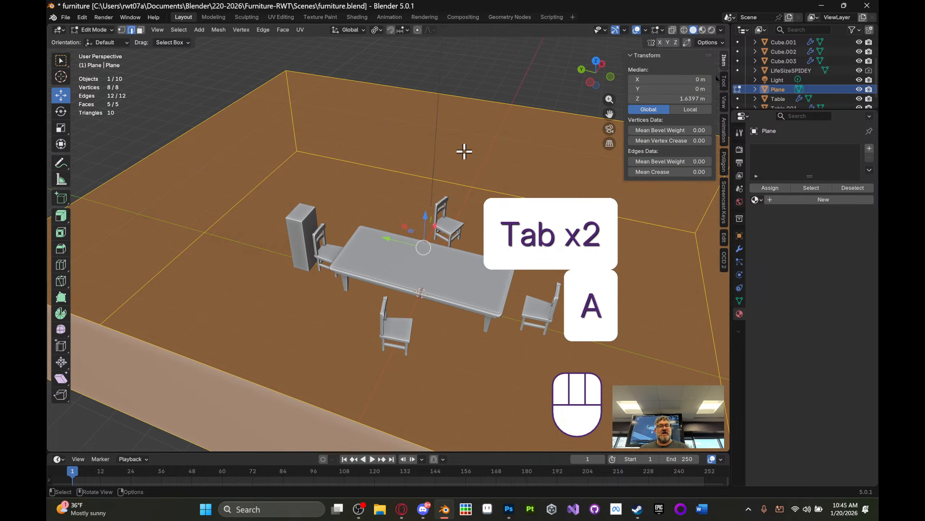
click(218, 31)
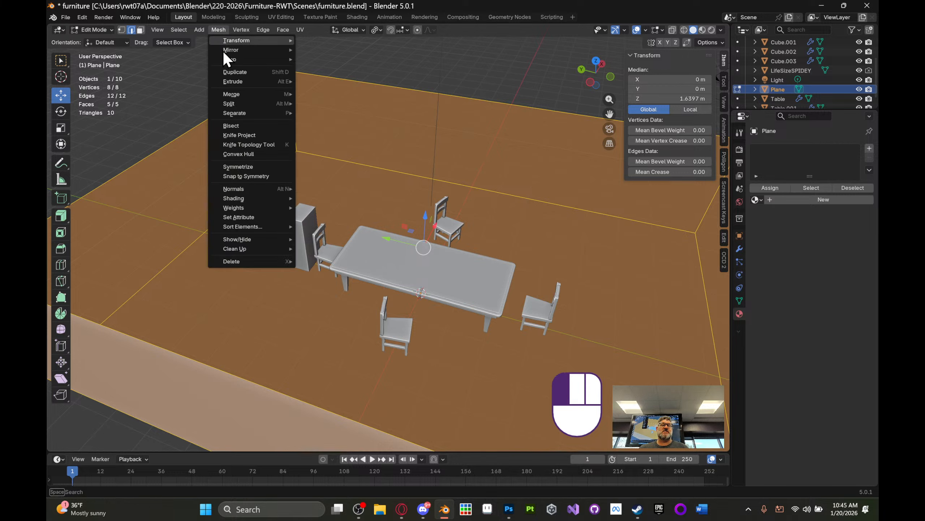
mouse_move(259, 191)
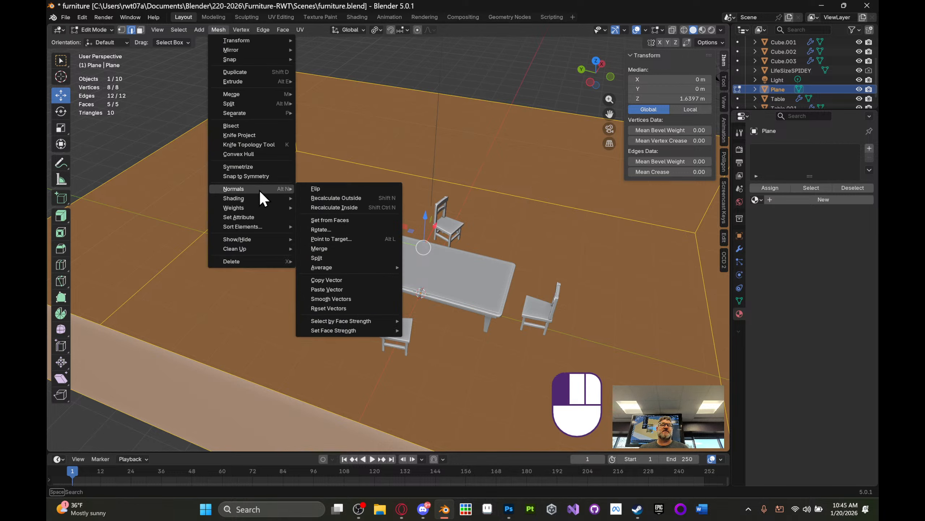
click(310, 185)
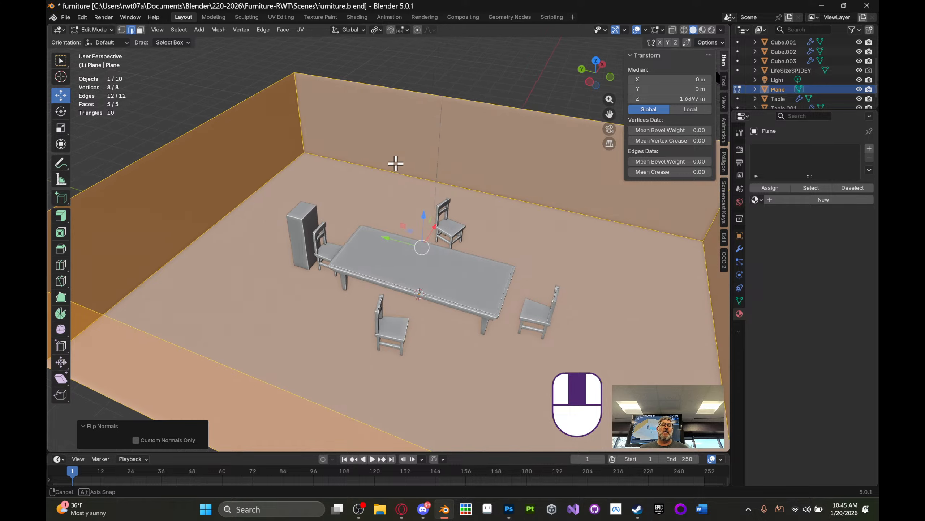
- Examine the room's culled walls from outside and inside at several viewing angles
click(497, 83)
scroll(492, 75, down, 5)
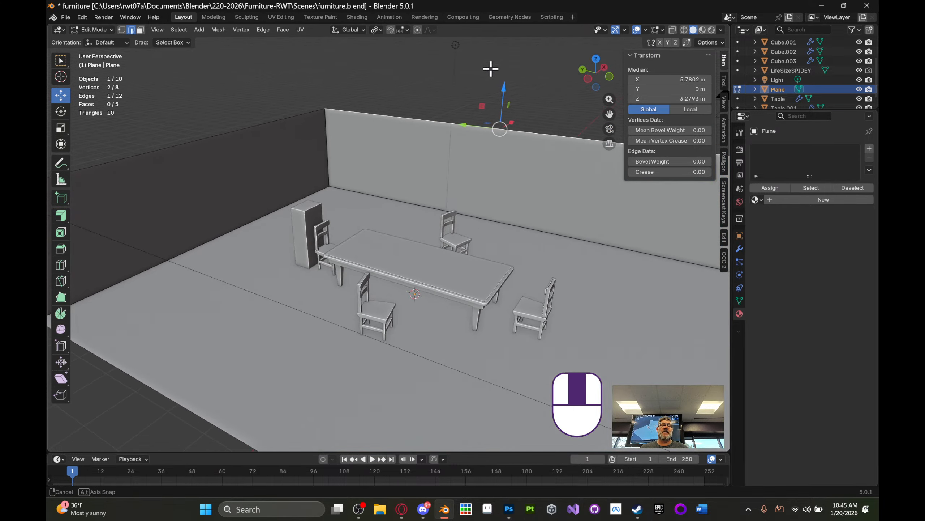
middle_drag(490, 73, 467, 64)
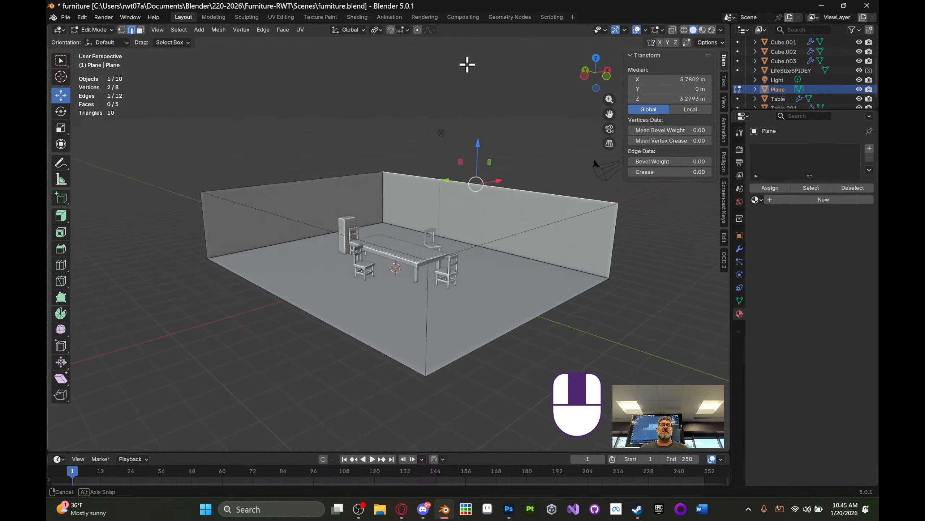
mouse_move(471, 169)
middle_down()
mouse_move(471, 120)
mouse_move(477, 156)
middle_up()
scroll(477, 155, up, 4)
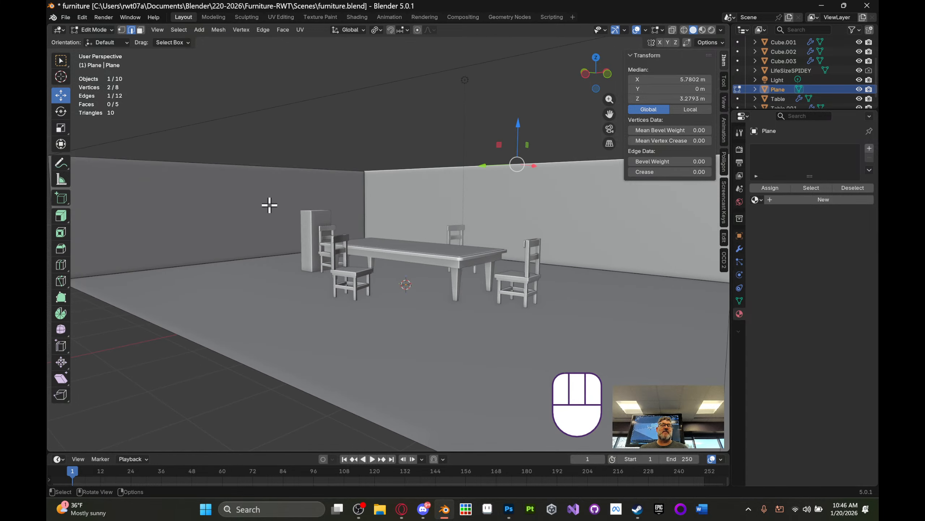
middle_drag(270, 205, 241, 201)
scroll(314, 204, up, 3)
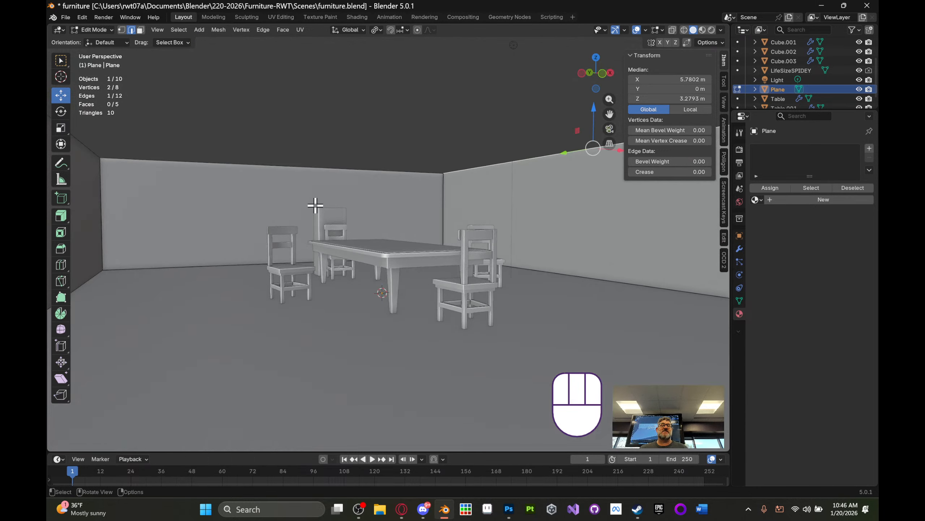
middle_drag(314, 206, 98, 215)
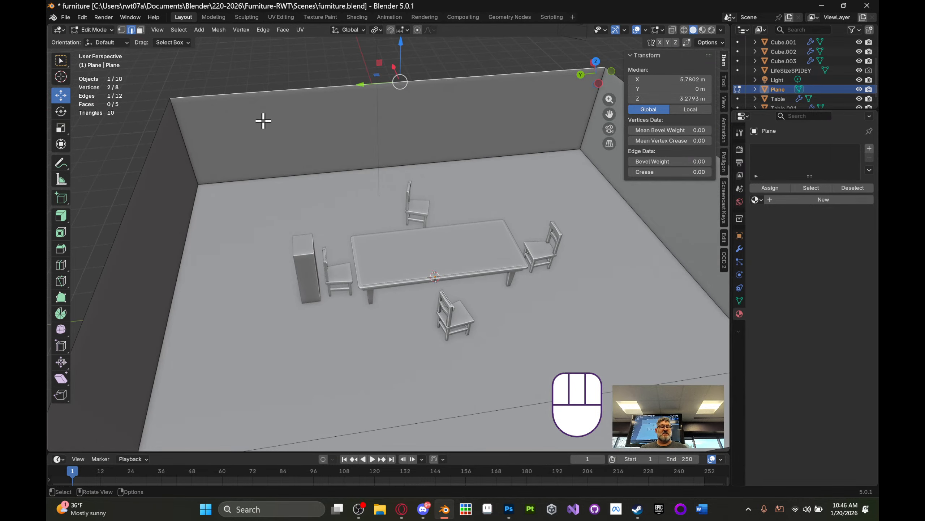
- Select all faces of the room mesh and review the Normals commands, including Recalculate Outside and Recalculate Inside
key(3)
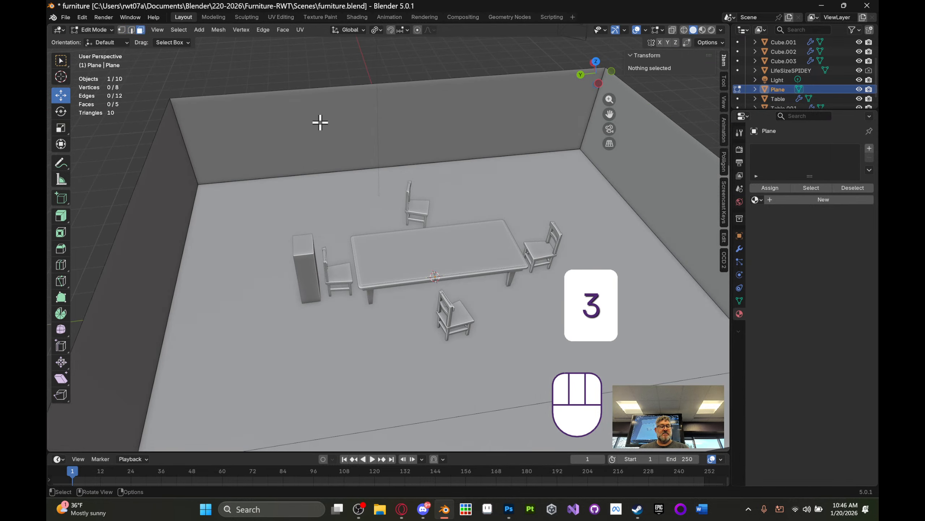
key(a)
click(217, 30)
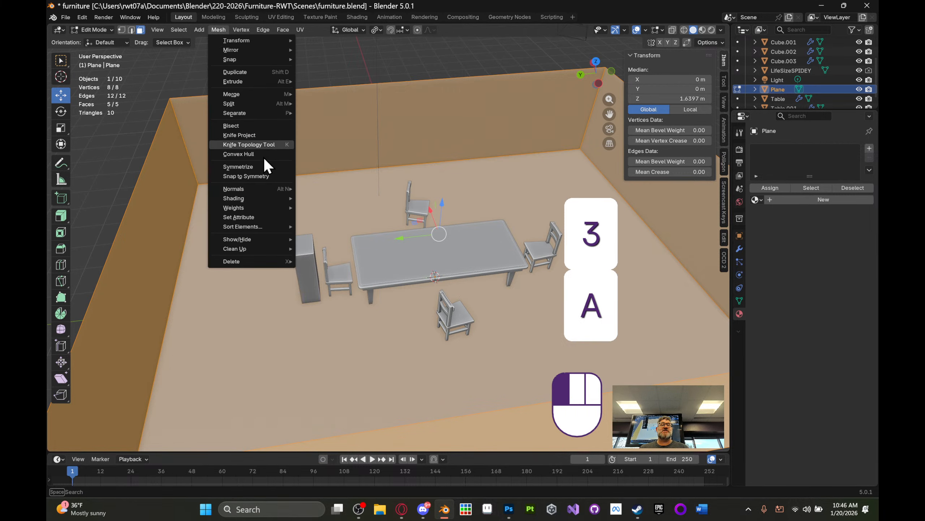
mouse_move(266, 188)
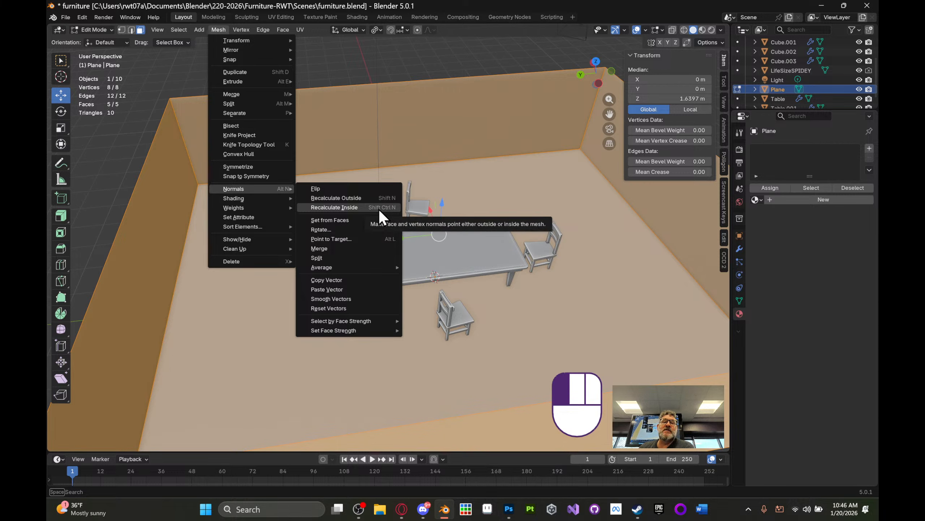
drag(379, 209, 471, 62)
middle_drag(471, 62, 459, 62)
key(Tab)
- Examine the room from above in Object Mode and check the viewport shading options
middle_drag(455, 108, 473, 145)
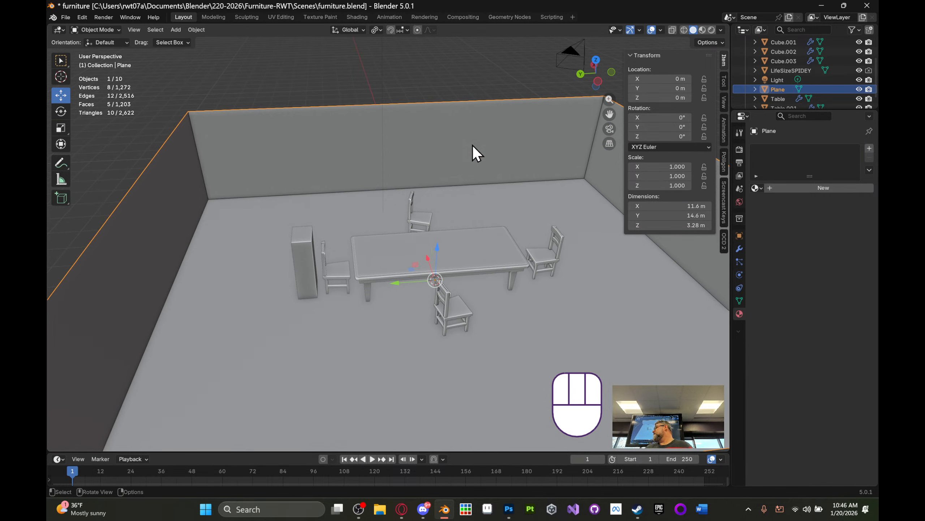
middle_drag(473, 145, 510, 106)
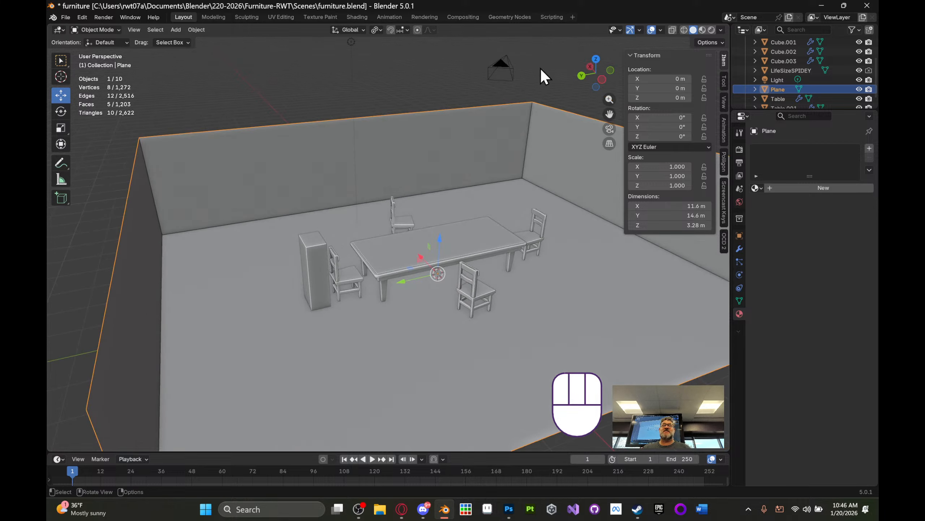
click(721, 31)
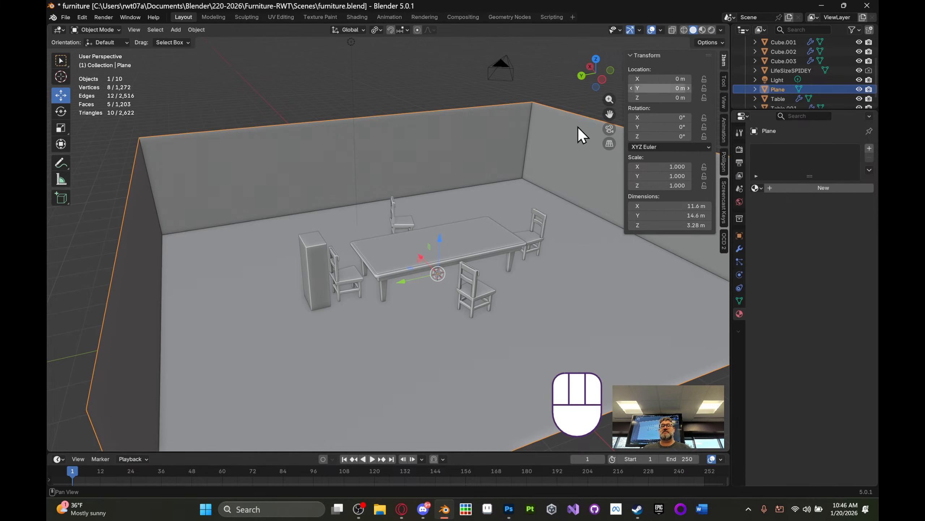
mouse_move(579, 127)
middle_down()
mouse_move(588, 124)
mouse_move(562, 132)
middle_up()
- Select the edge loop along the top of the walls in Edit Mode and fill it with a ceiling face
key(Tab)
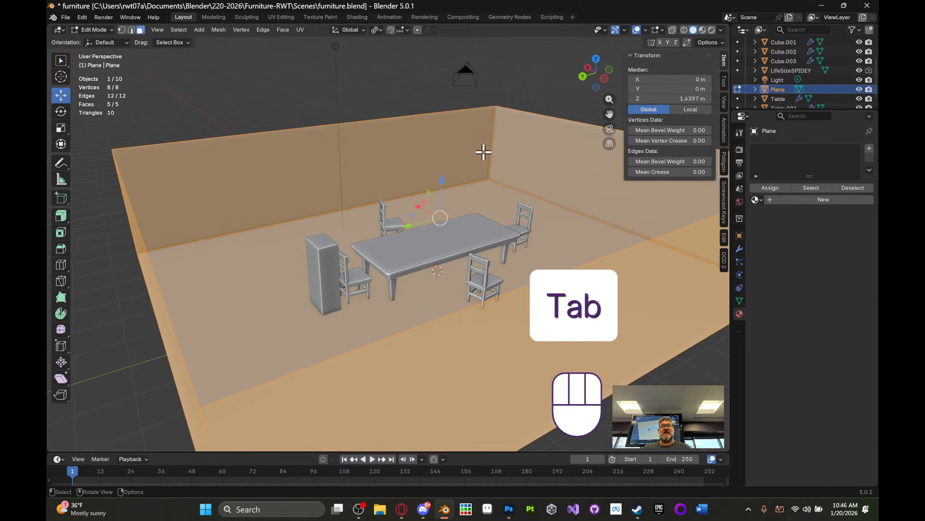
middle_drag(420, 138, 458, 139)
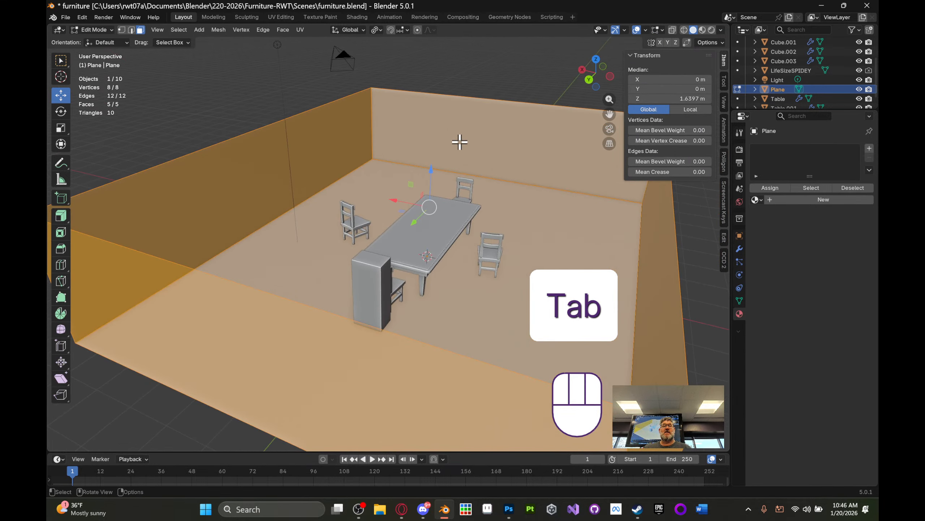
scroll(458, 141, down, 2)
key(2)
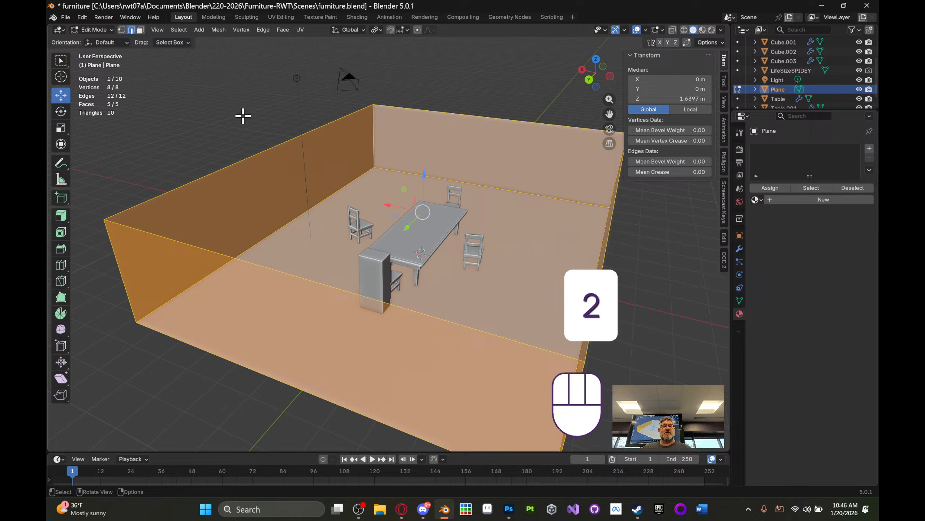
alt+click(260, 152)
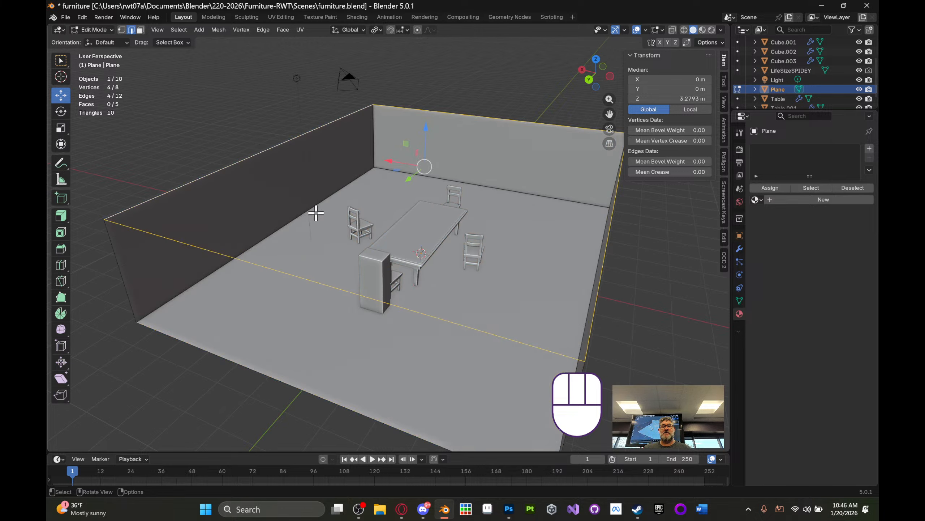
middle_drag(316, 213, 342, 208)
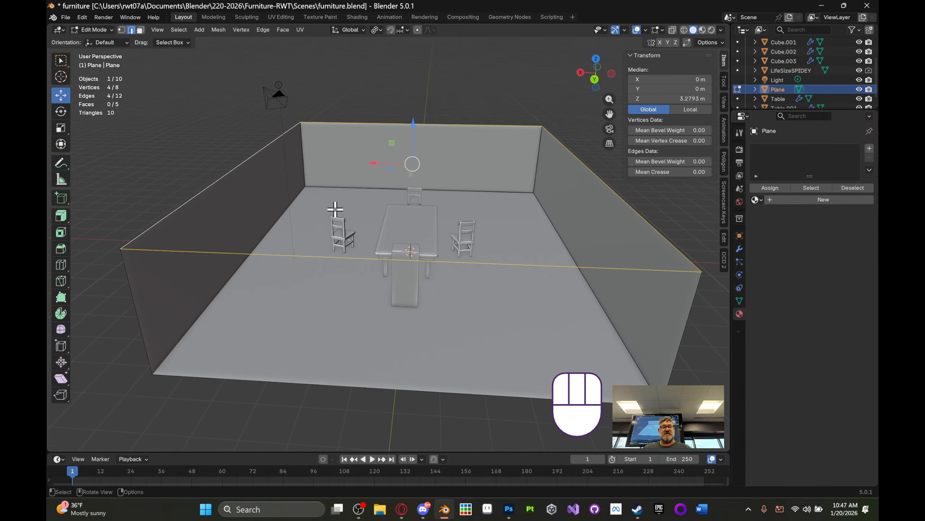
key(f)
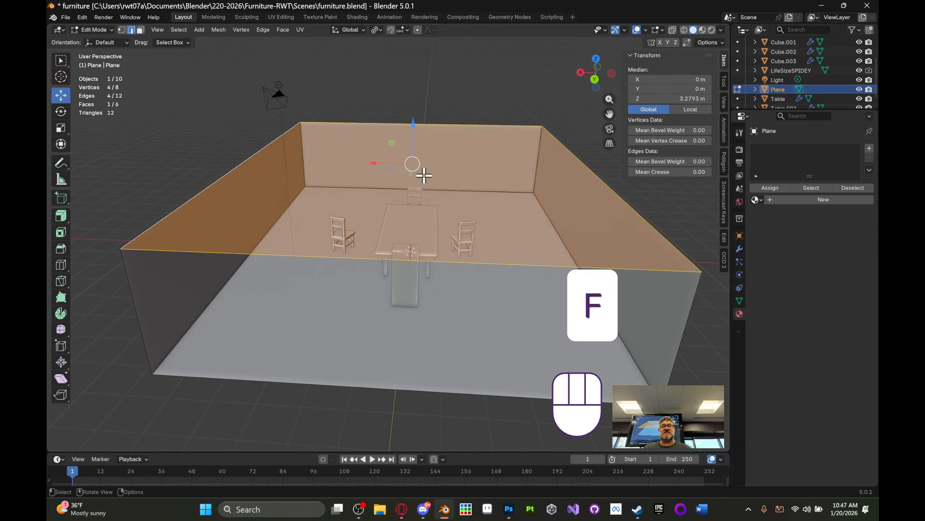
middle_drag(424, 176, 348, 194)
key(Tab)
- View the closed room from above, first in solid shading and in Material Preview shading
scroll(429, 165, up, 6)
scroll(474, 219, down, 5)
shift+middle_drag(425, 197, 429, 232)
scroll(411, 222, up, 5)
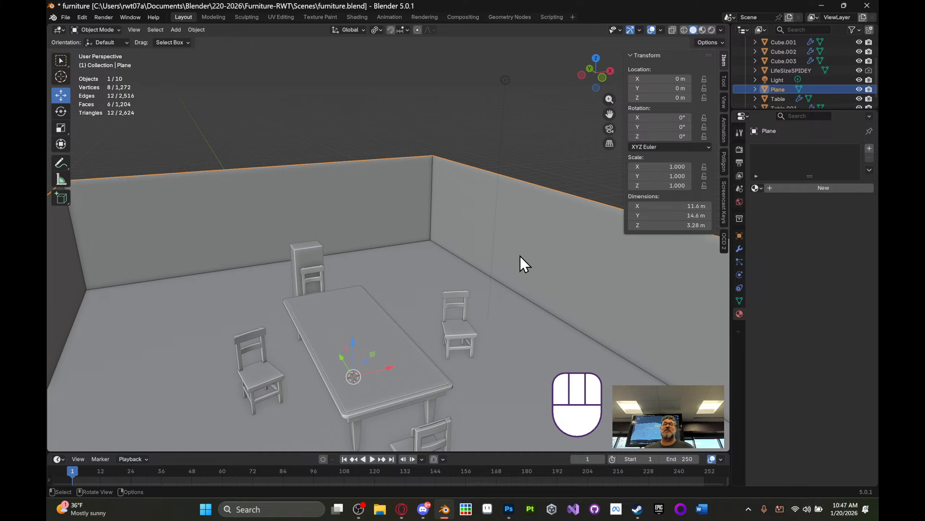
click(704, 31)
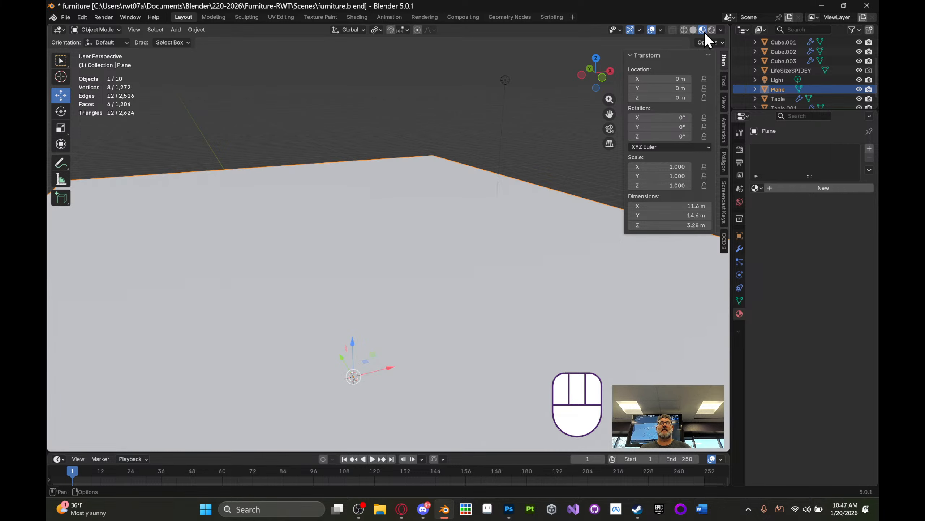
mouse_move(362, 313)
middle_down()
mouse_move(362, 304)
mouse_move(366, 326)
middle_up()
scroll(393, 301, down, 3)
mouse_move(406, 304)
shift+middle_down()
mouse_move(449, 324)
mouse_move(435, 295)
mouse_move(452, 249)
mouse_move(454, 305)
mouse_move(543, 248)
shift+middle_up()
scroll(441, 299, up, 5)
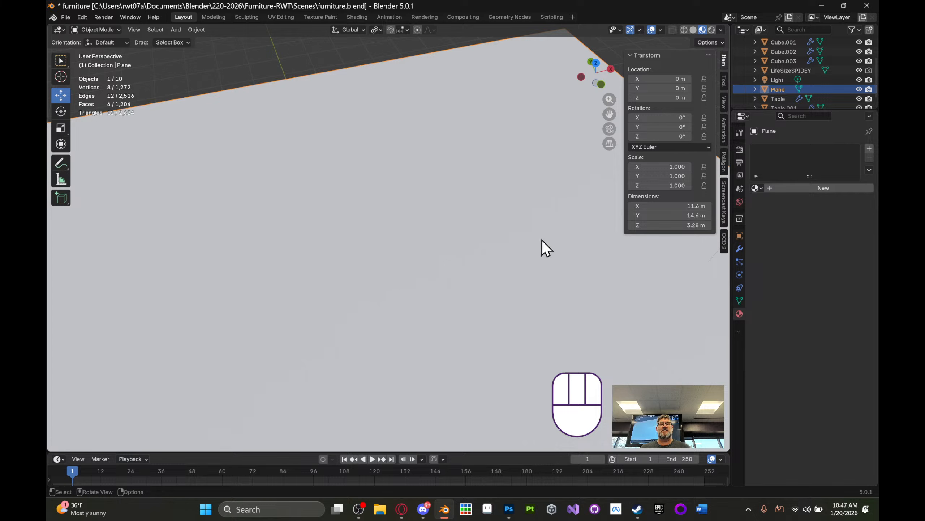
- Compare solid shading with Material Preview, keep Material Preview, and frame the table and chairs from inside the room
click(694, 29)
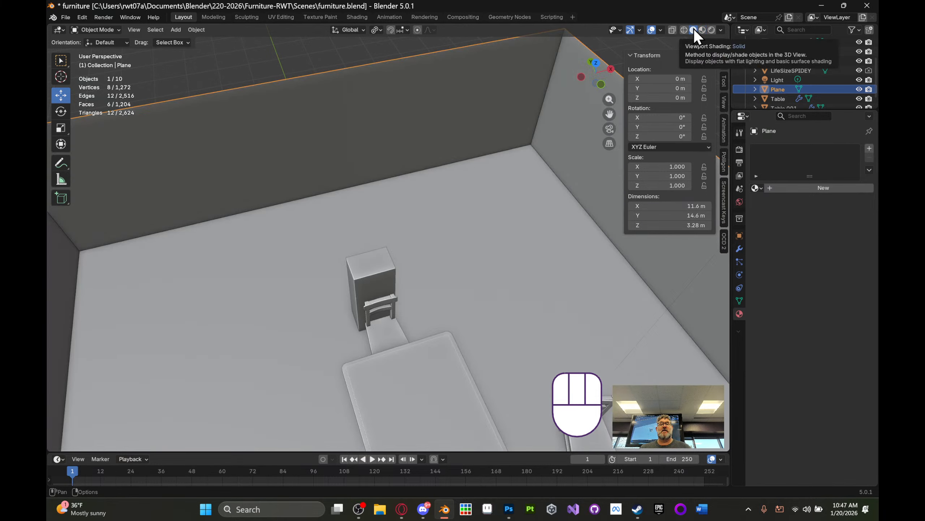
click(703, 30)
mouse_move(333, 342)
shift+middle_down()
mouse_move(375, 268)
mouse_move(405, 240)
mouse_move(454, 300)
mouse_move(440, 209)
mouse_move(402, 219)
mouse_move(433, 224)
mouse_move(437, 214)
mouse_move(362, 206)
mouse_move(414, 210)
mouse_move(455, 231)
shift+middle_up()
scroll(362, 205, down, 1)
scroll(362, 205, down, 1)
scroll(397, 215, up, 1)
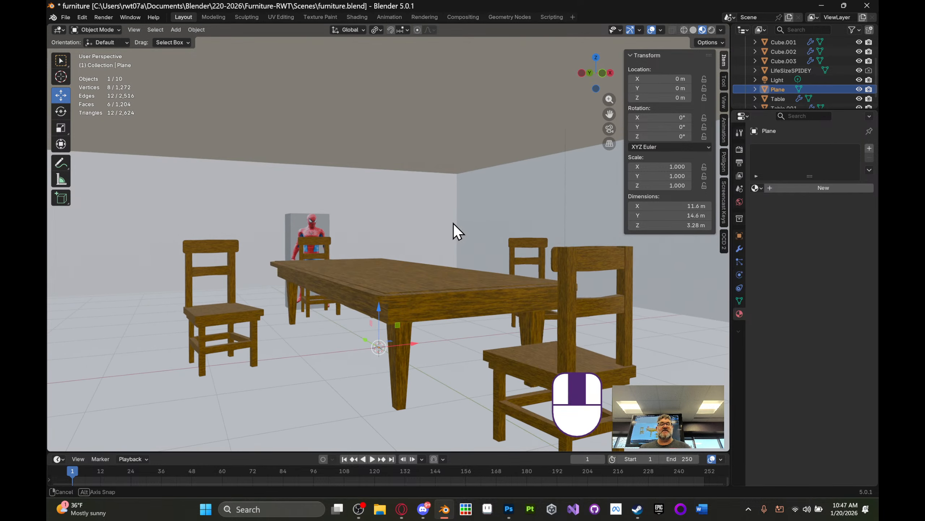
- Save the scene file and align the active camera to the current interior view
click(566, 327)
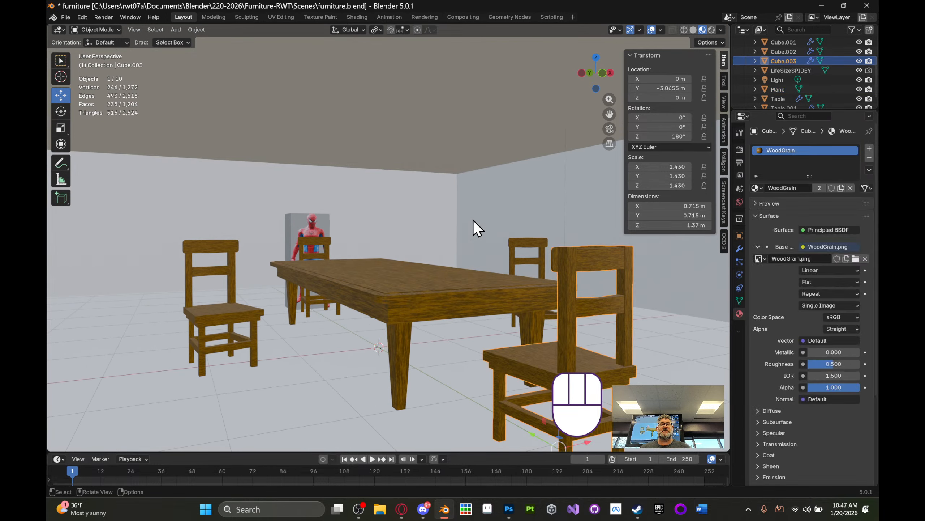
key(ctrl+s)
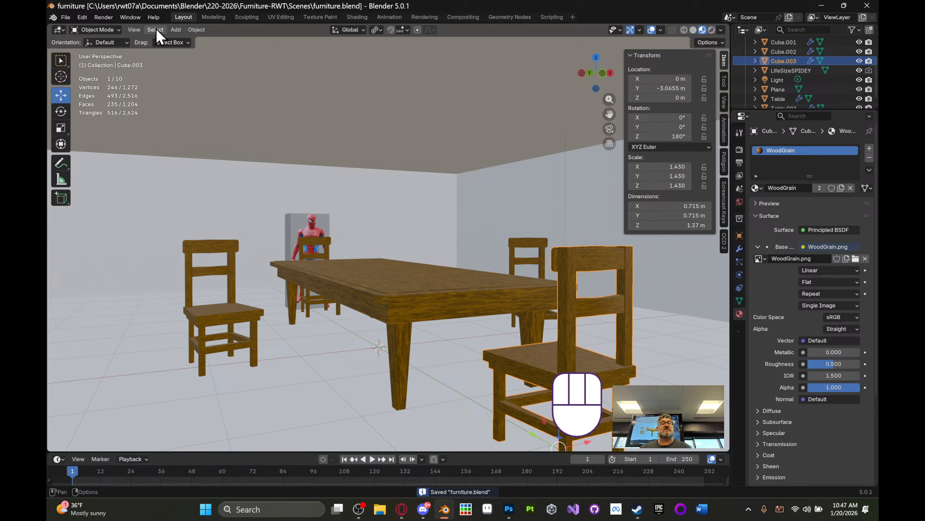
click(134, 31)
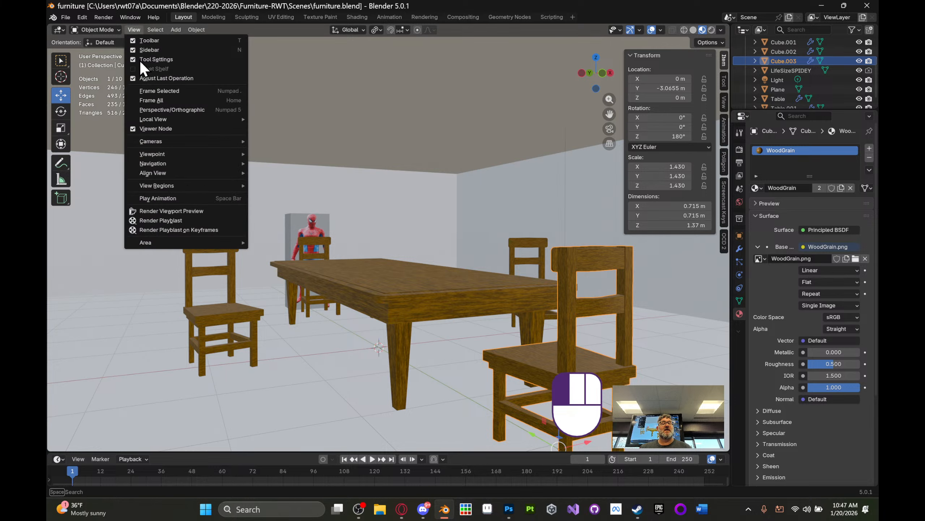
mouse_move(169, 173)
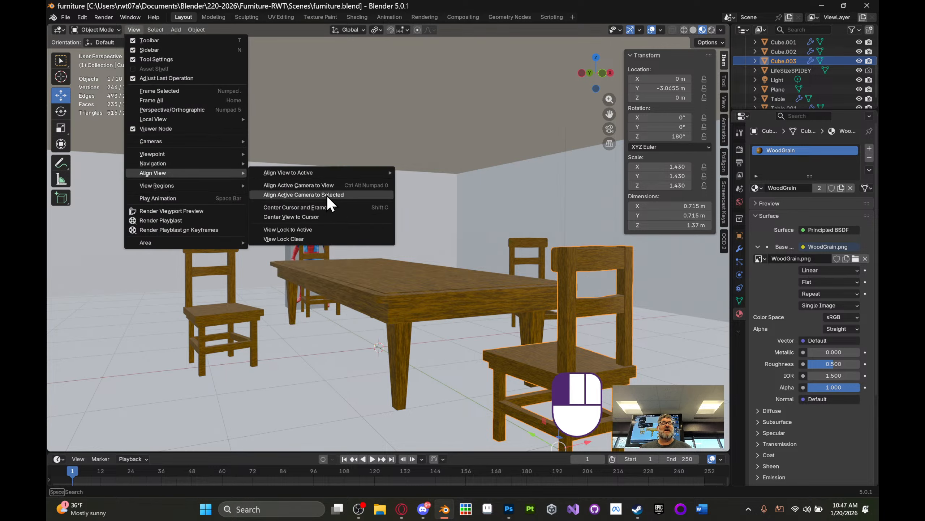
click(344, 186)
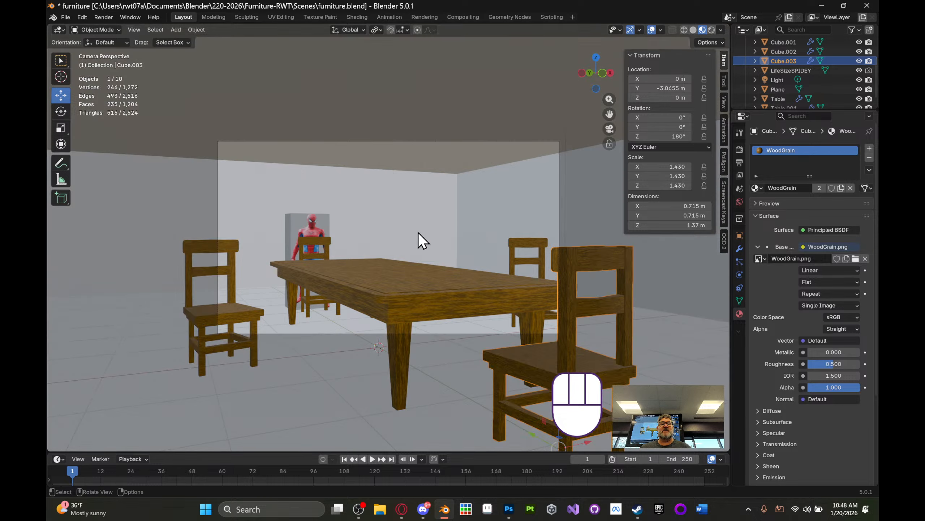
- Select the nearest chair and the chair on the table's left side, and align the active camera to the selection
click(215, 266)
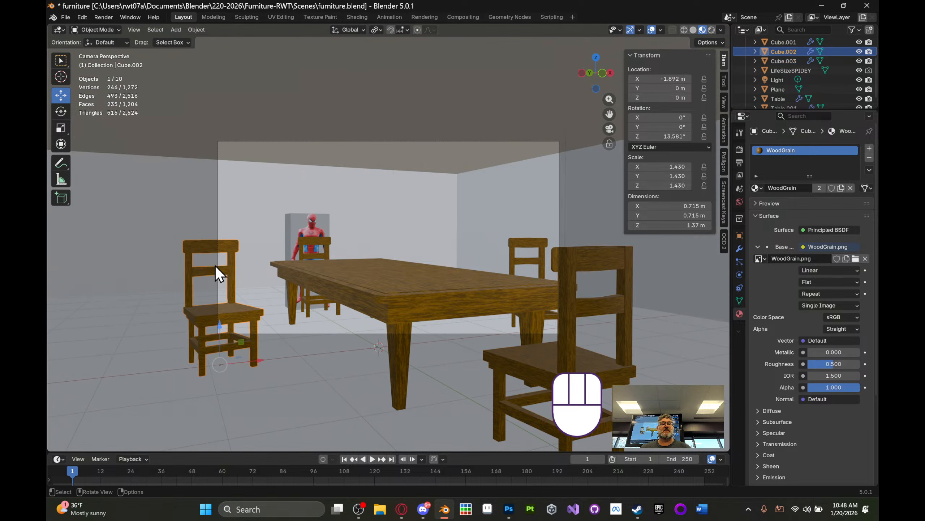
shift+click(566, 279)
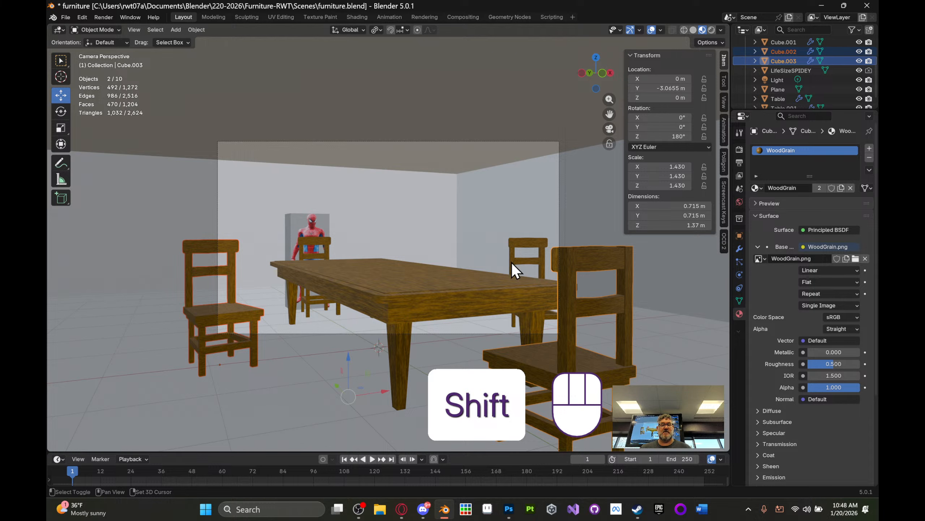
click(134, 30)
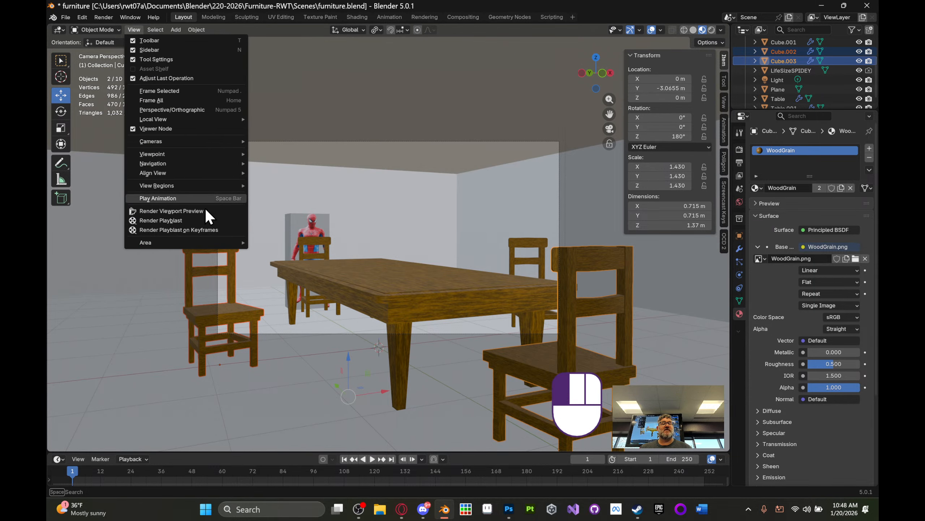
mouse_move(208, 172)
click(336, 195)
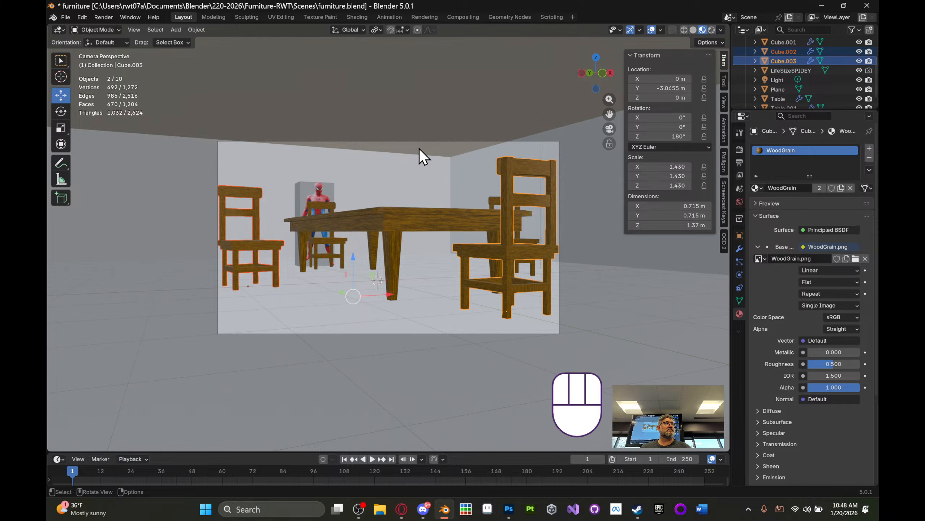
- Leave the camera view to inspect the table and chairs inside the room, and save the scene file
middle_drag(419, 149, 421, 197)
scroll(419, 179, up, 5)
shift+middle_drag(428, 204, 381, 194)
scroll(398, 181, down, 2)
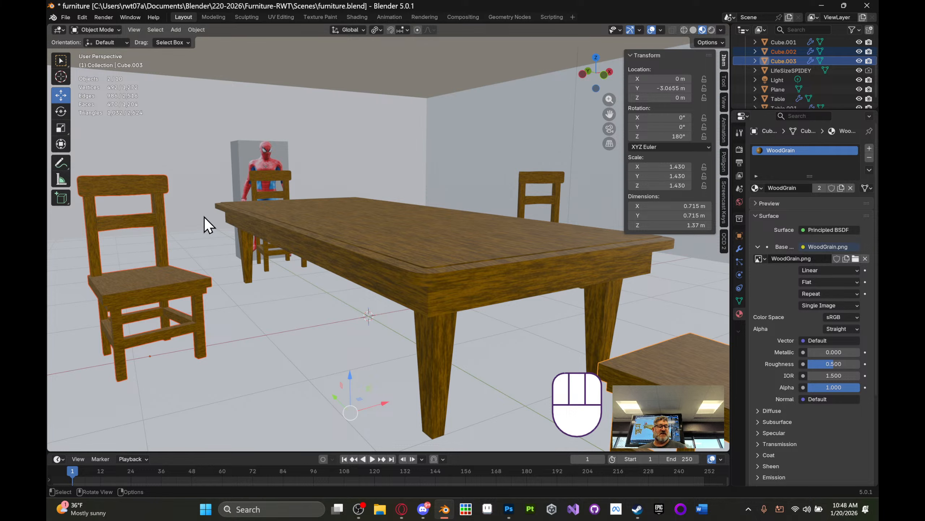
key(ctrl+s)
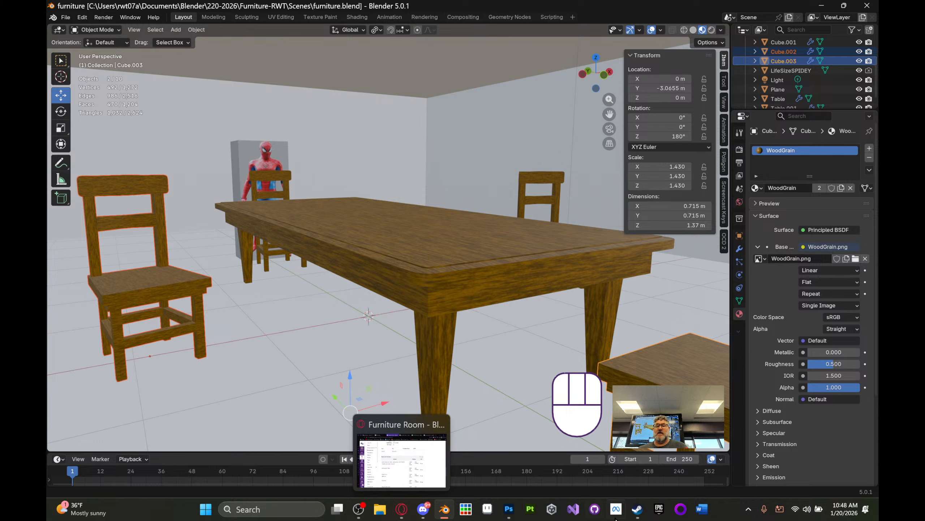
middle_drag(326, 247, 409, 277)
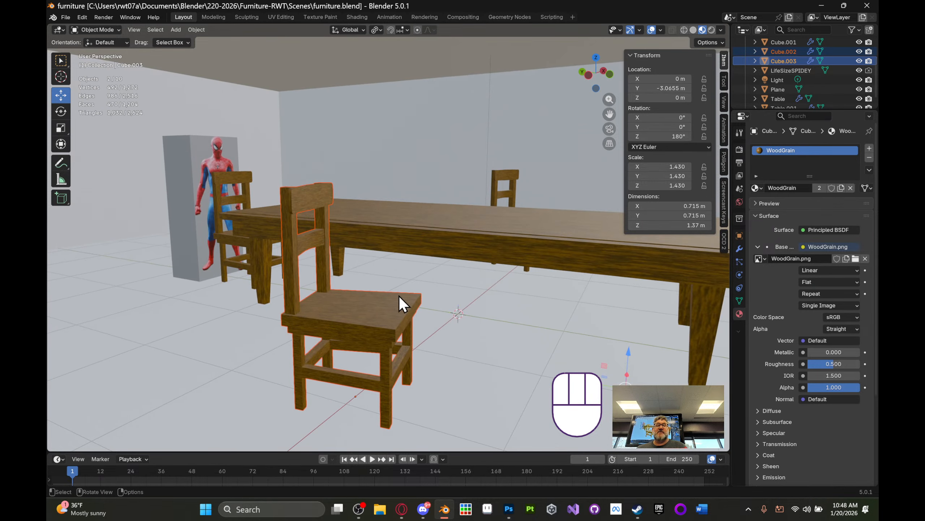
mouse_move(407, 516)
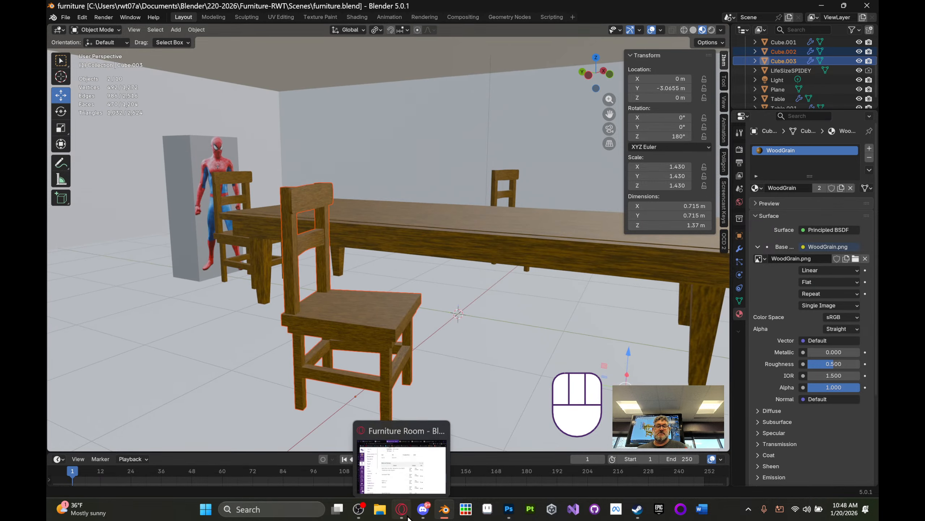